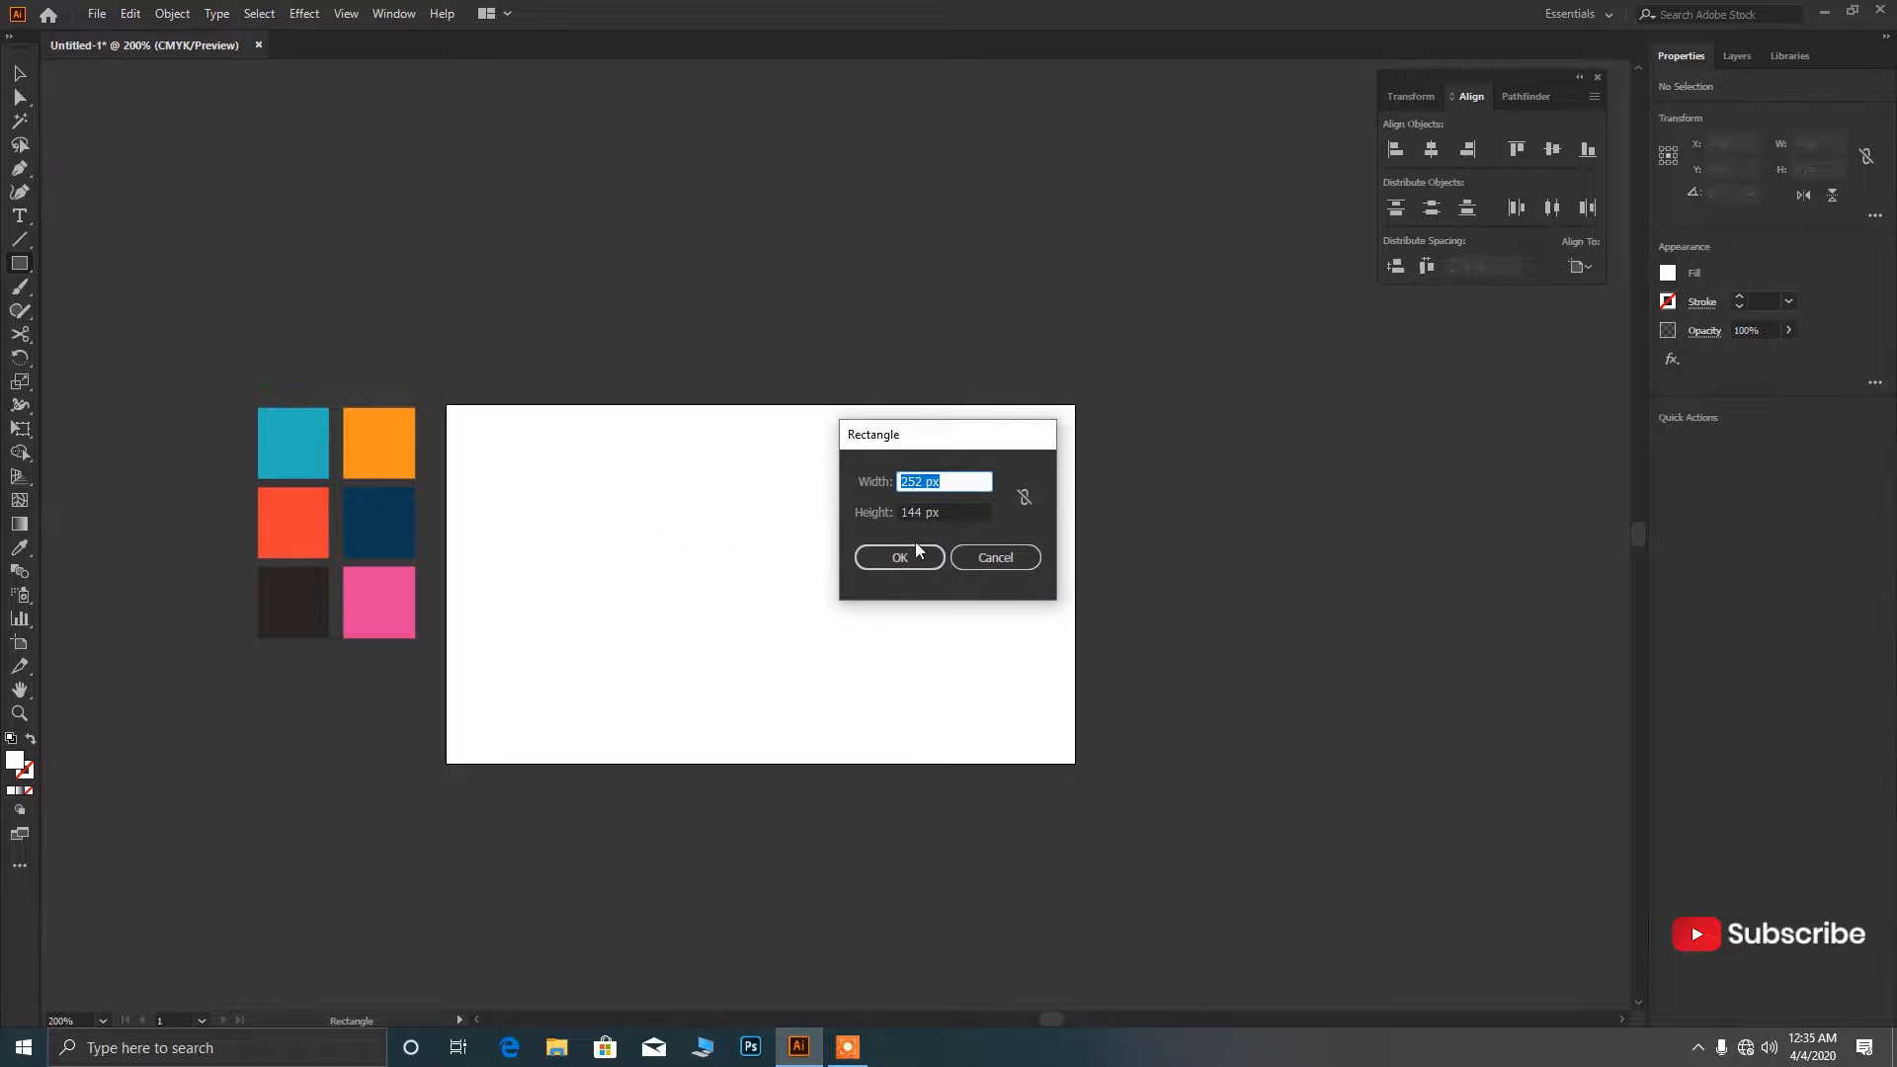
# Create a 252 × 144 px rectangle centred horizontally and vertically on the artboard.
pyautogui.press('Tab')
pyautogui.click(899, 558)
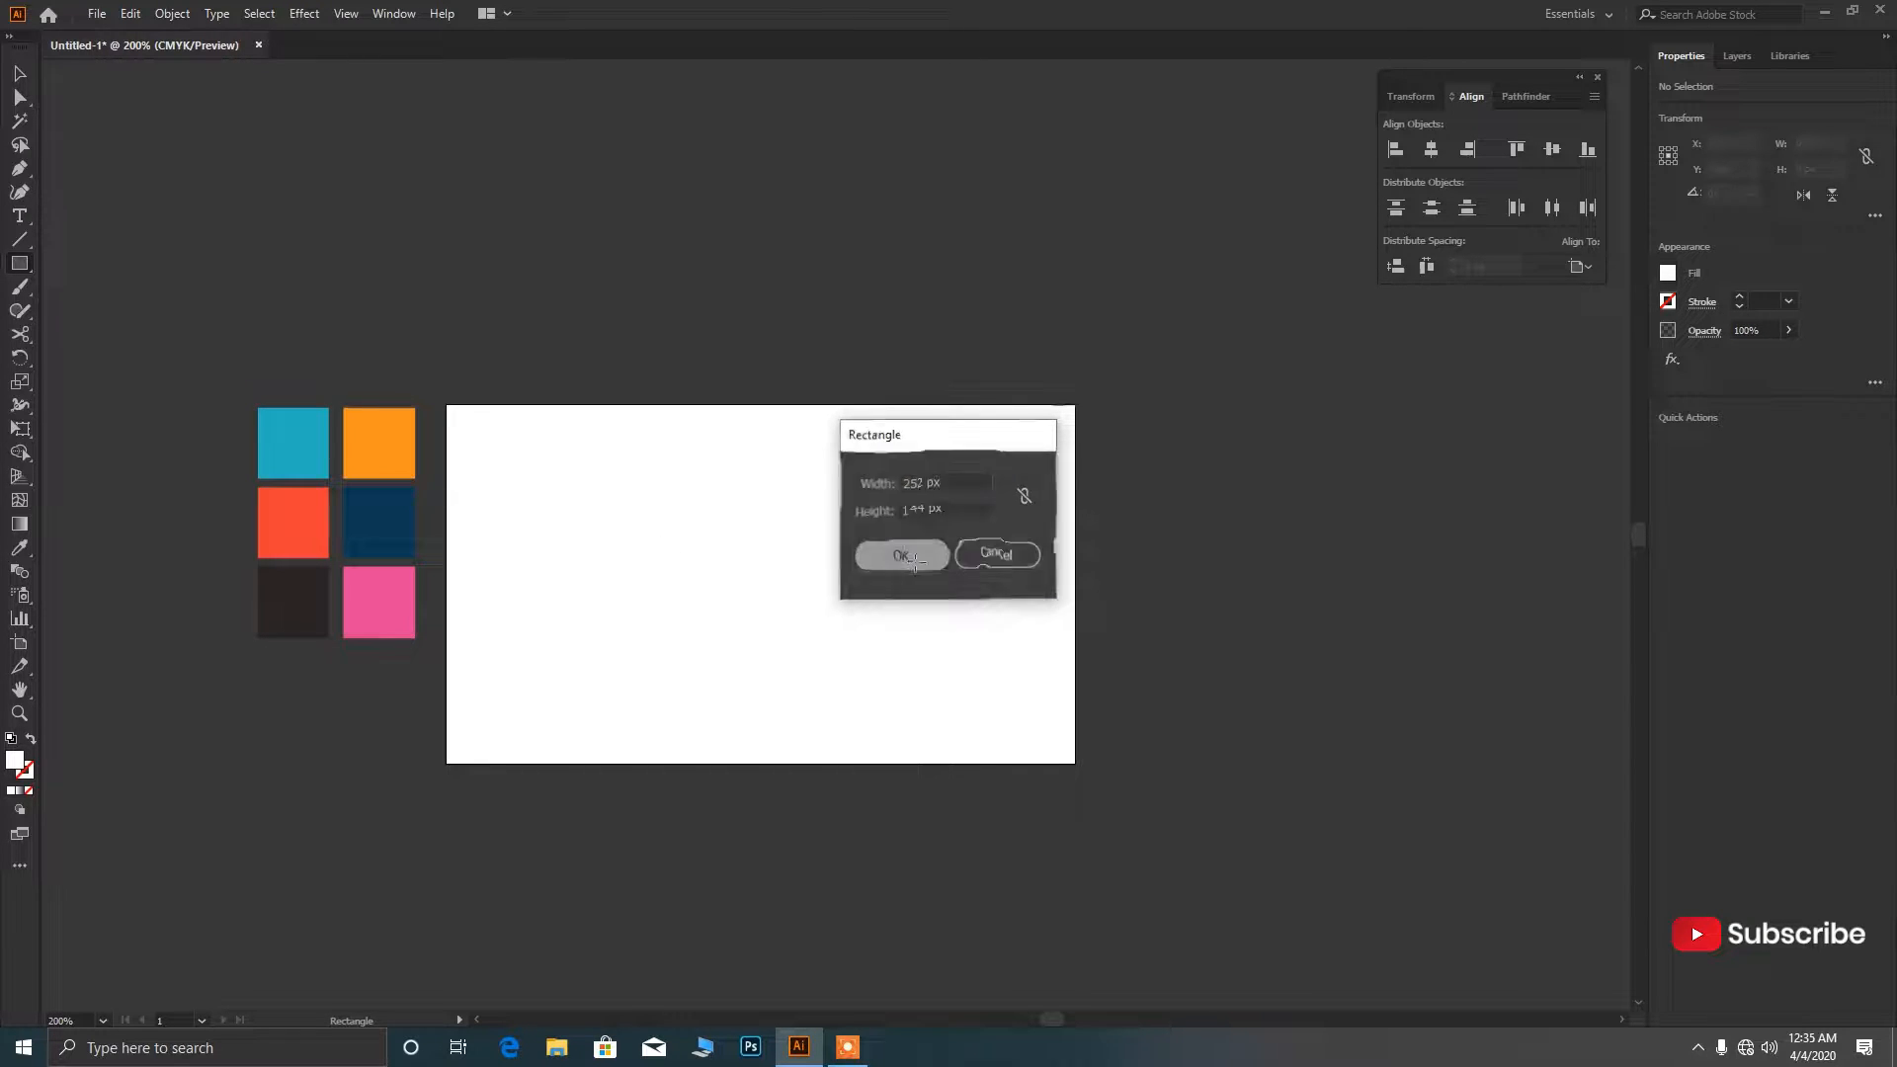
pyautogui.click(1552, 150)
pyautogui.click(1431, 149)
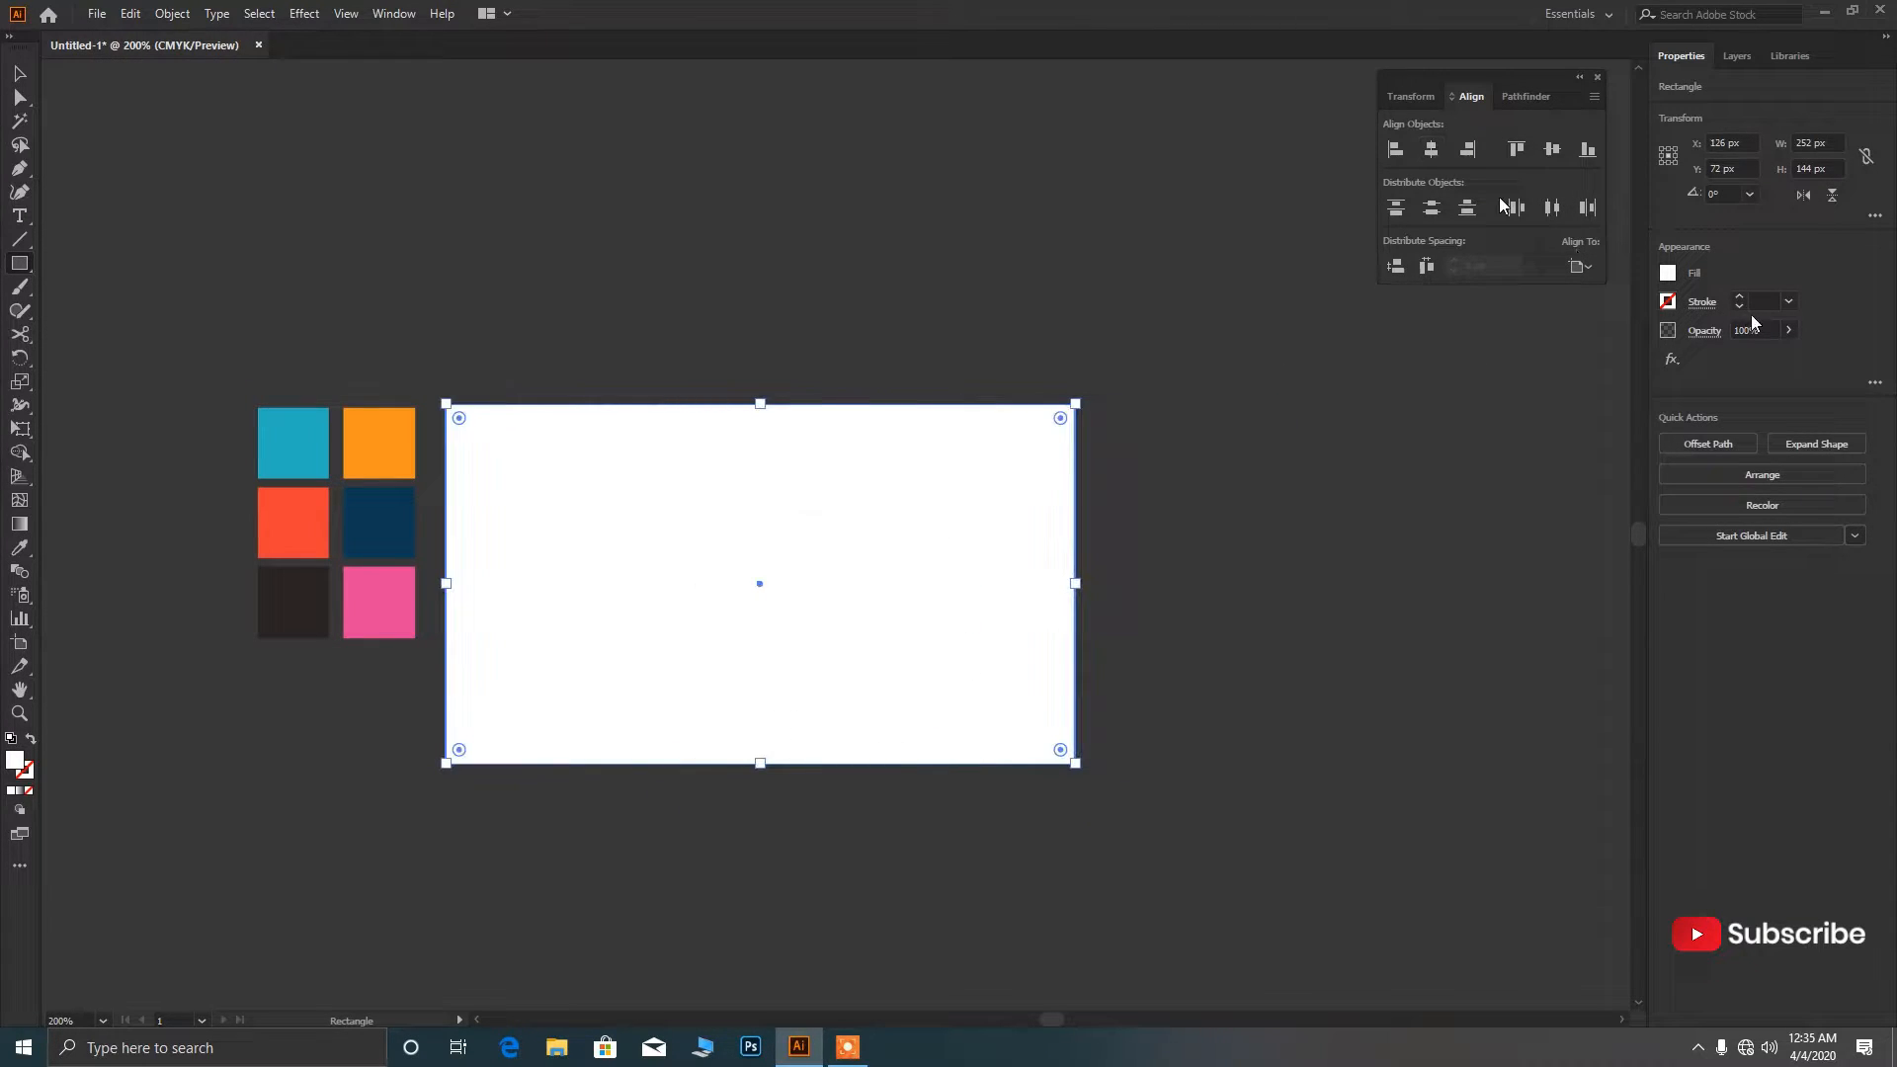
# Fill the rectangle with light grey and lock it as the card background.
pyautogui.click(1667, 275)
pyautogui.click(1603, 403)
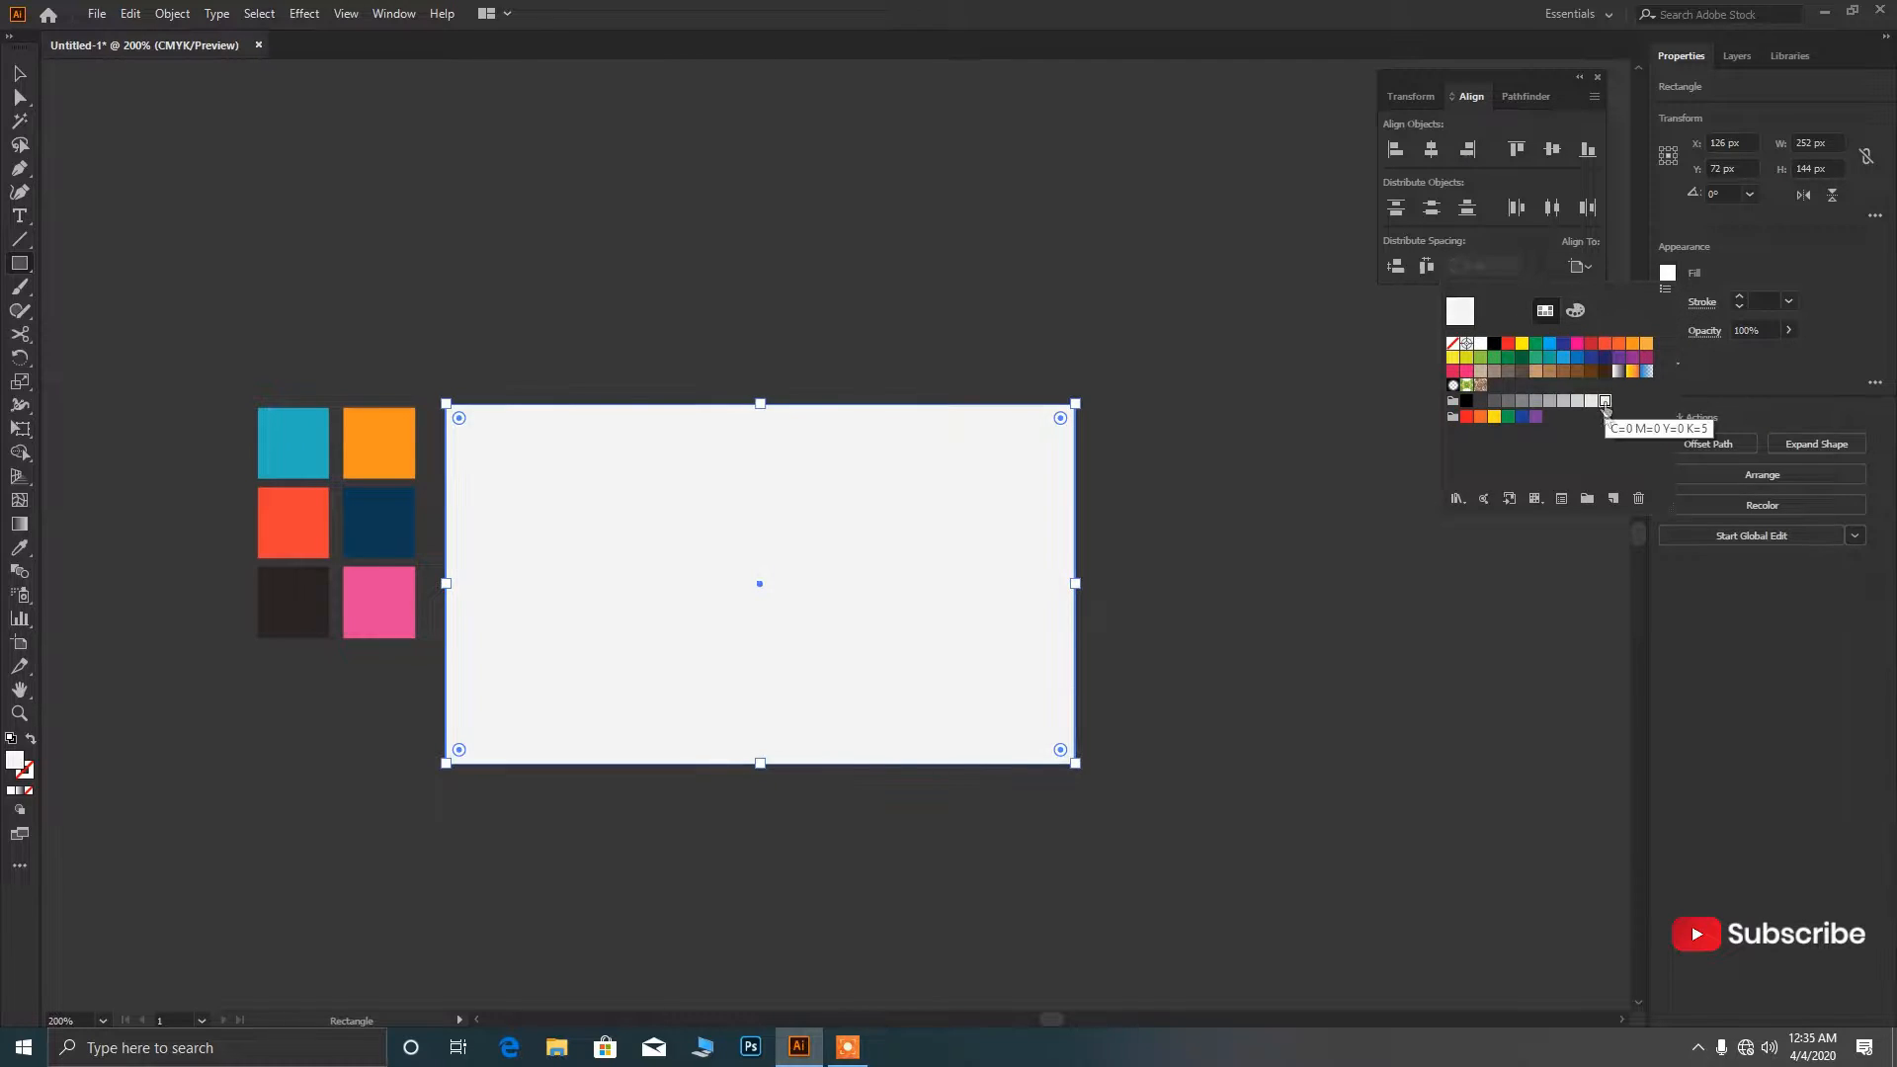
pyautogui.click(170, 13)
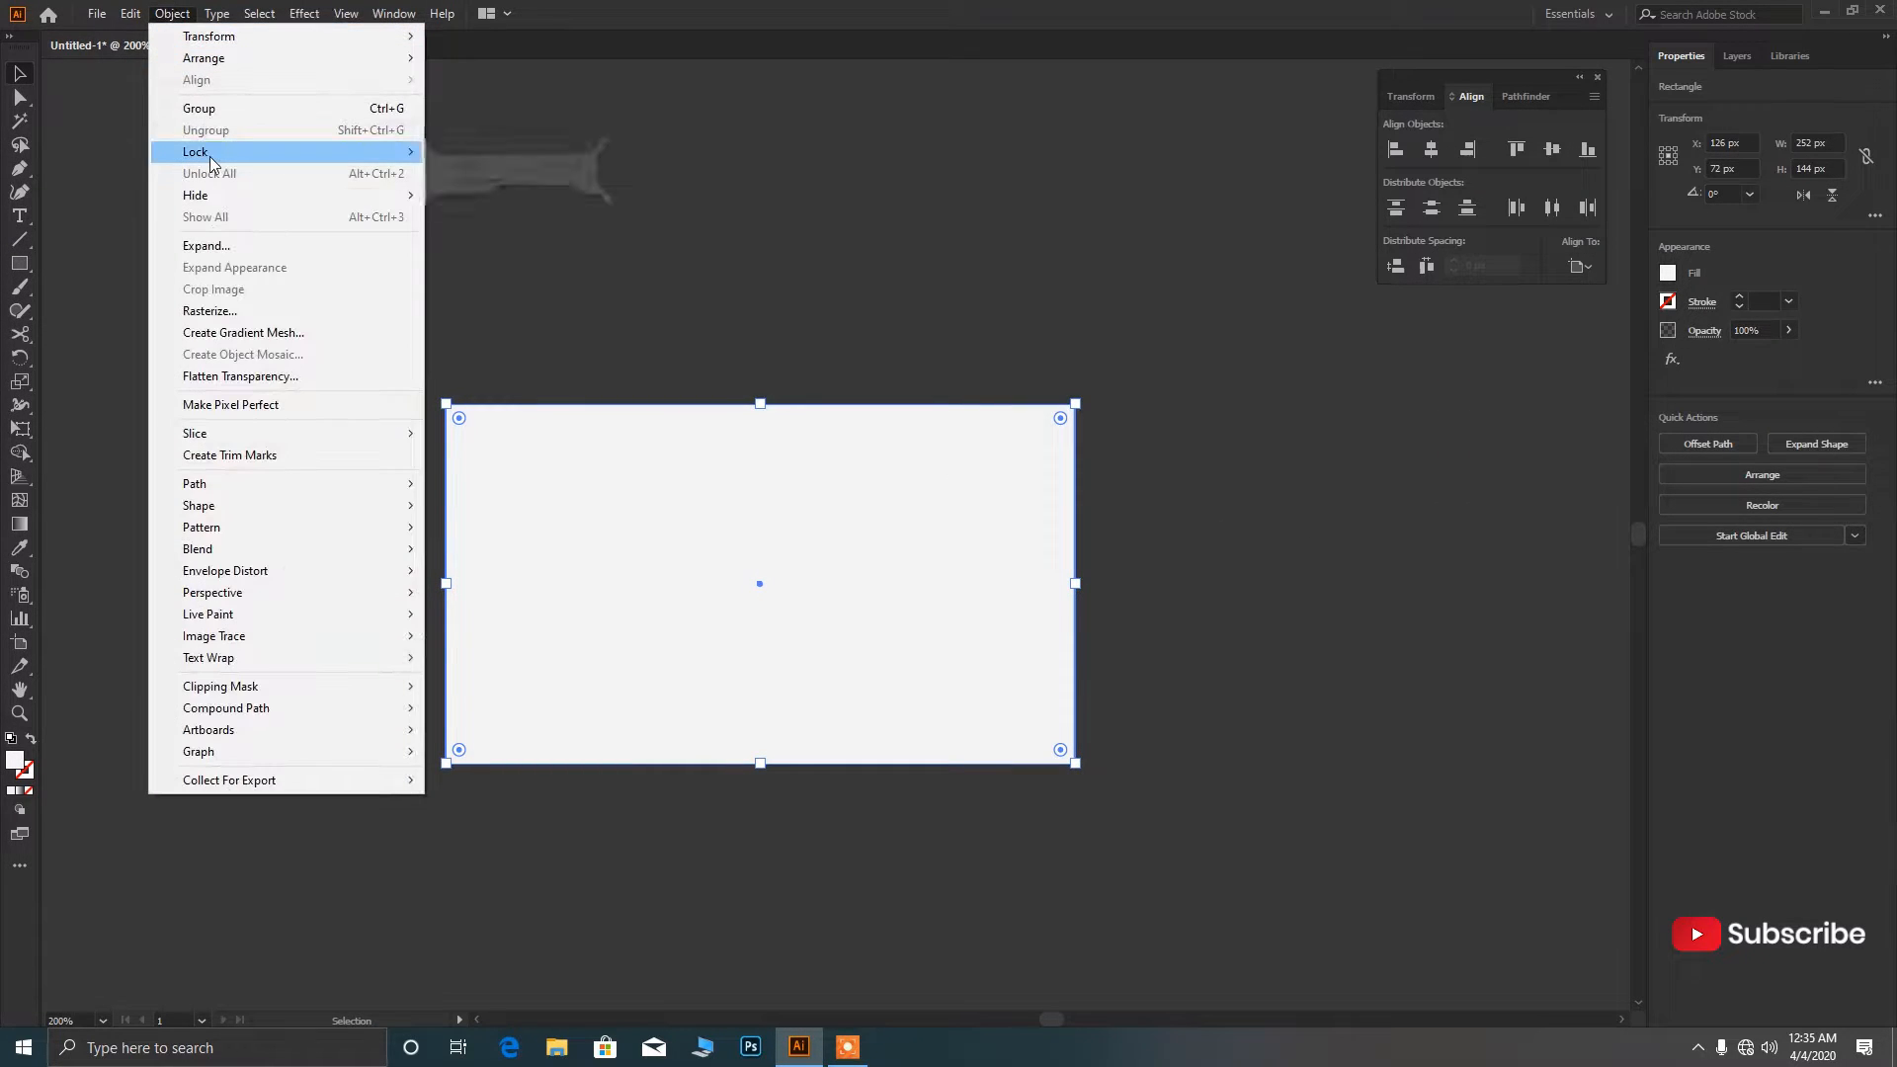
pyautogui.moveTo(223, 152)
pyautogui.click(473, 151)
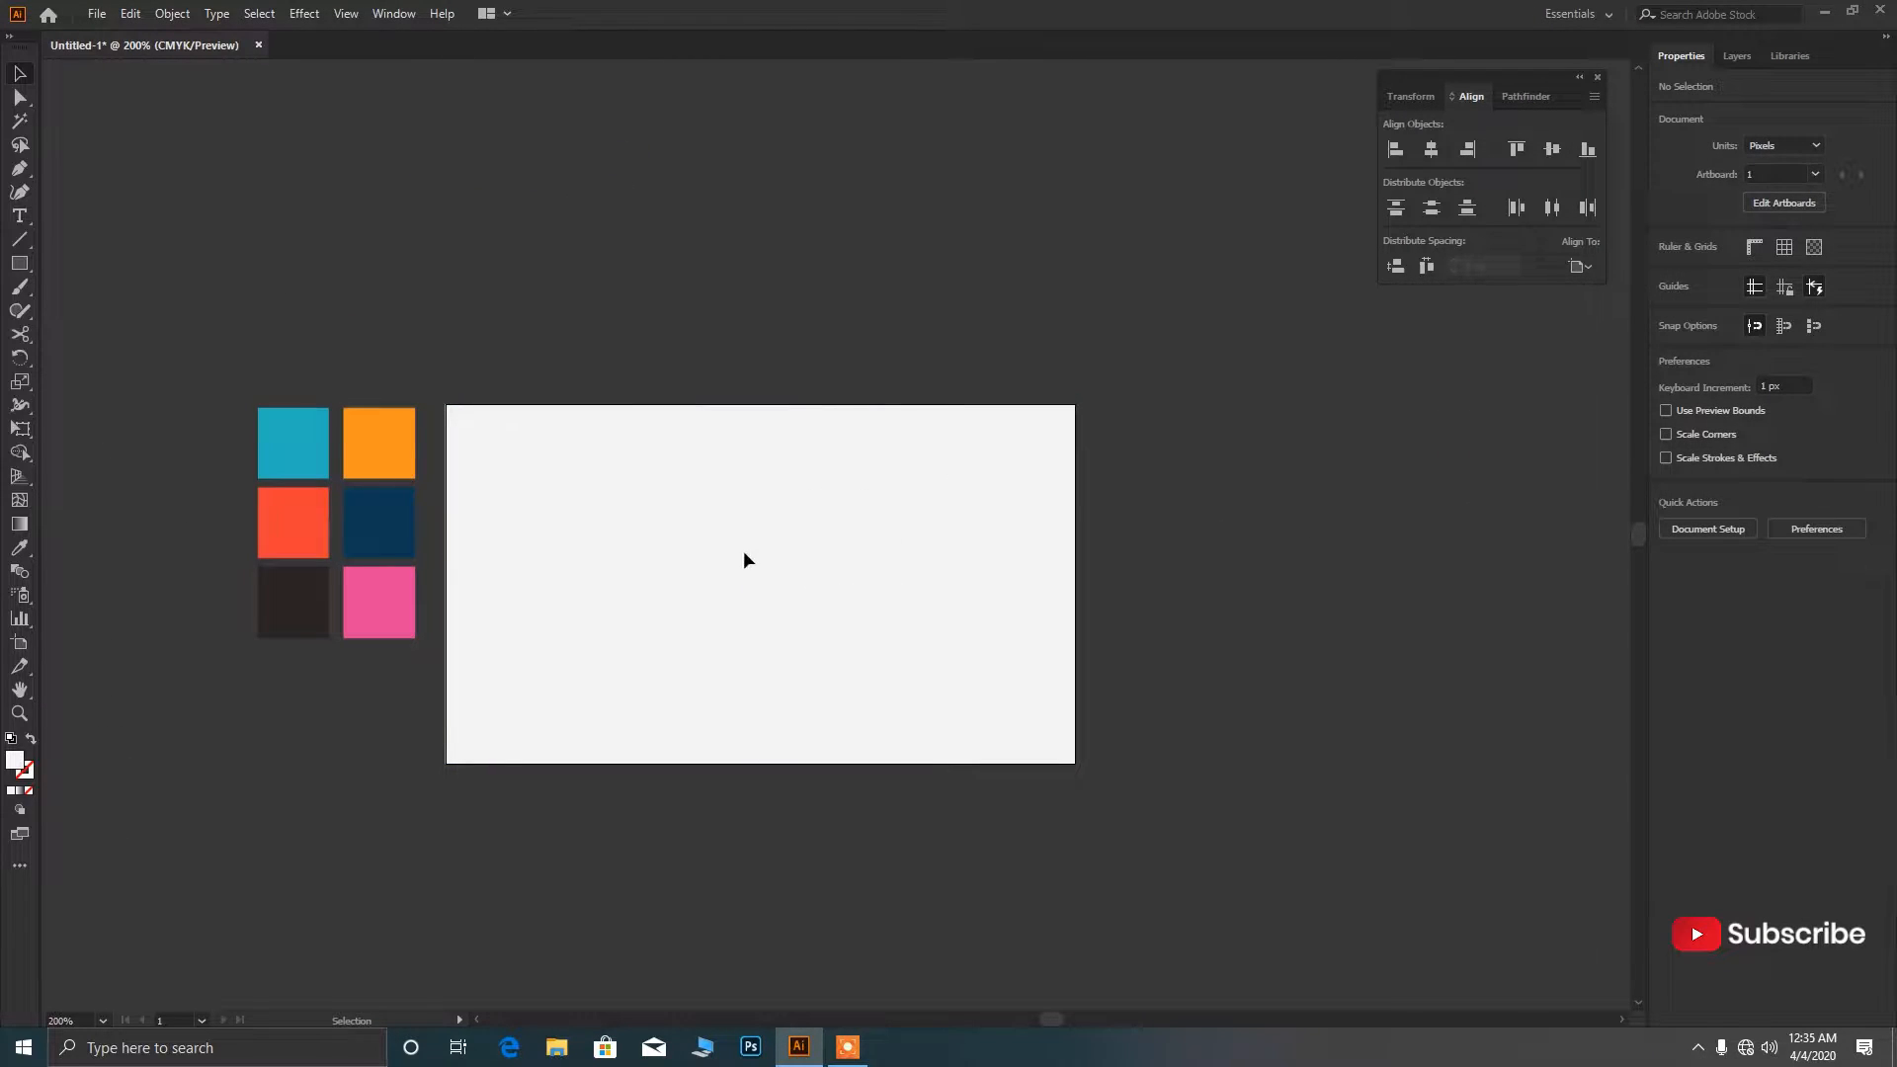
# Show the rulers and drag a vertical guide onto the card just right of its centre.
pyautogui.scroll(-1, 743, 561)
pyautogui.hotkey('ctrl', 'r')
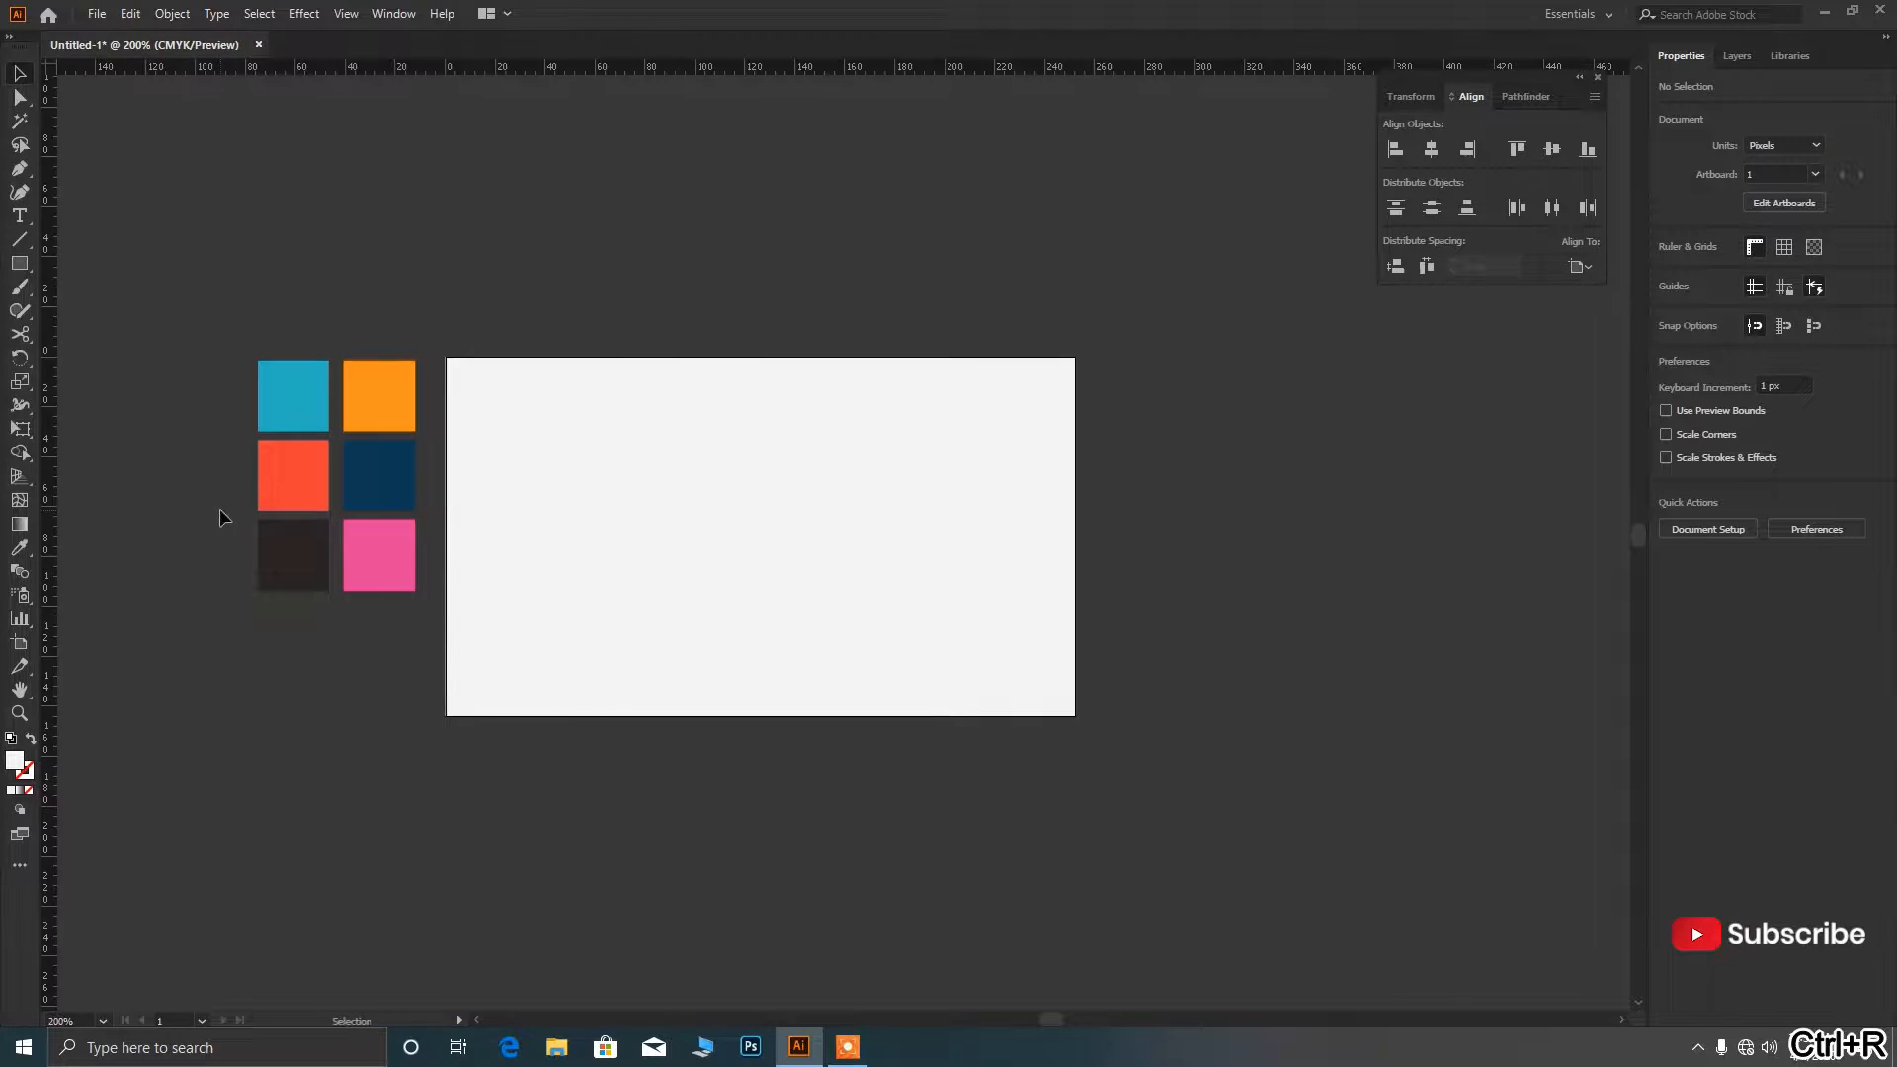
pyautogui.moveTo(39, 607); pyautogui.dragTo(840, 709)
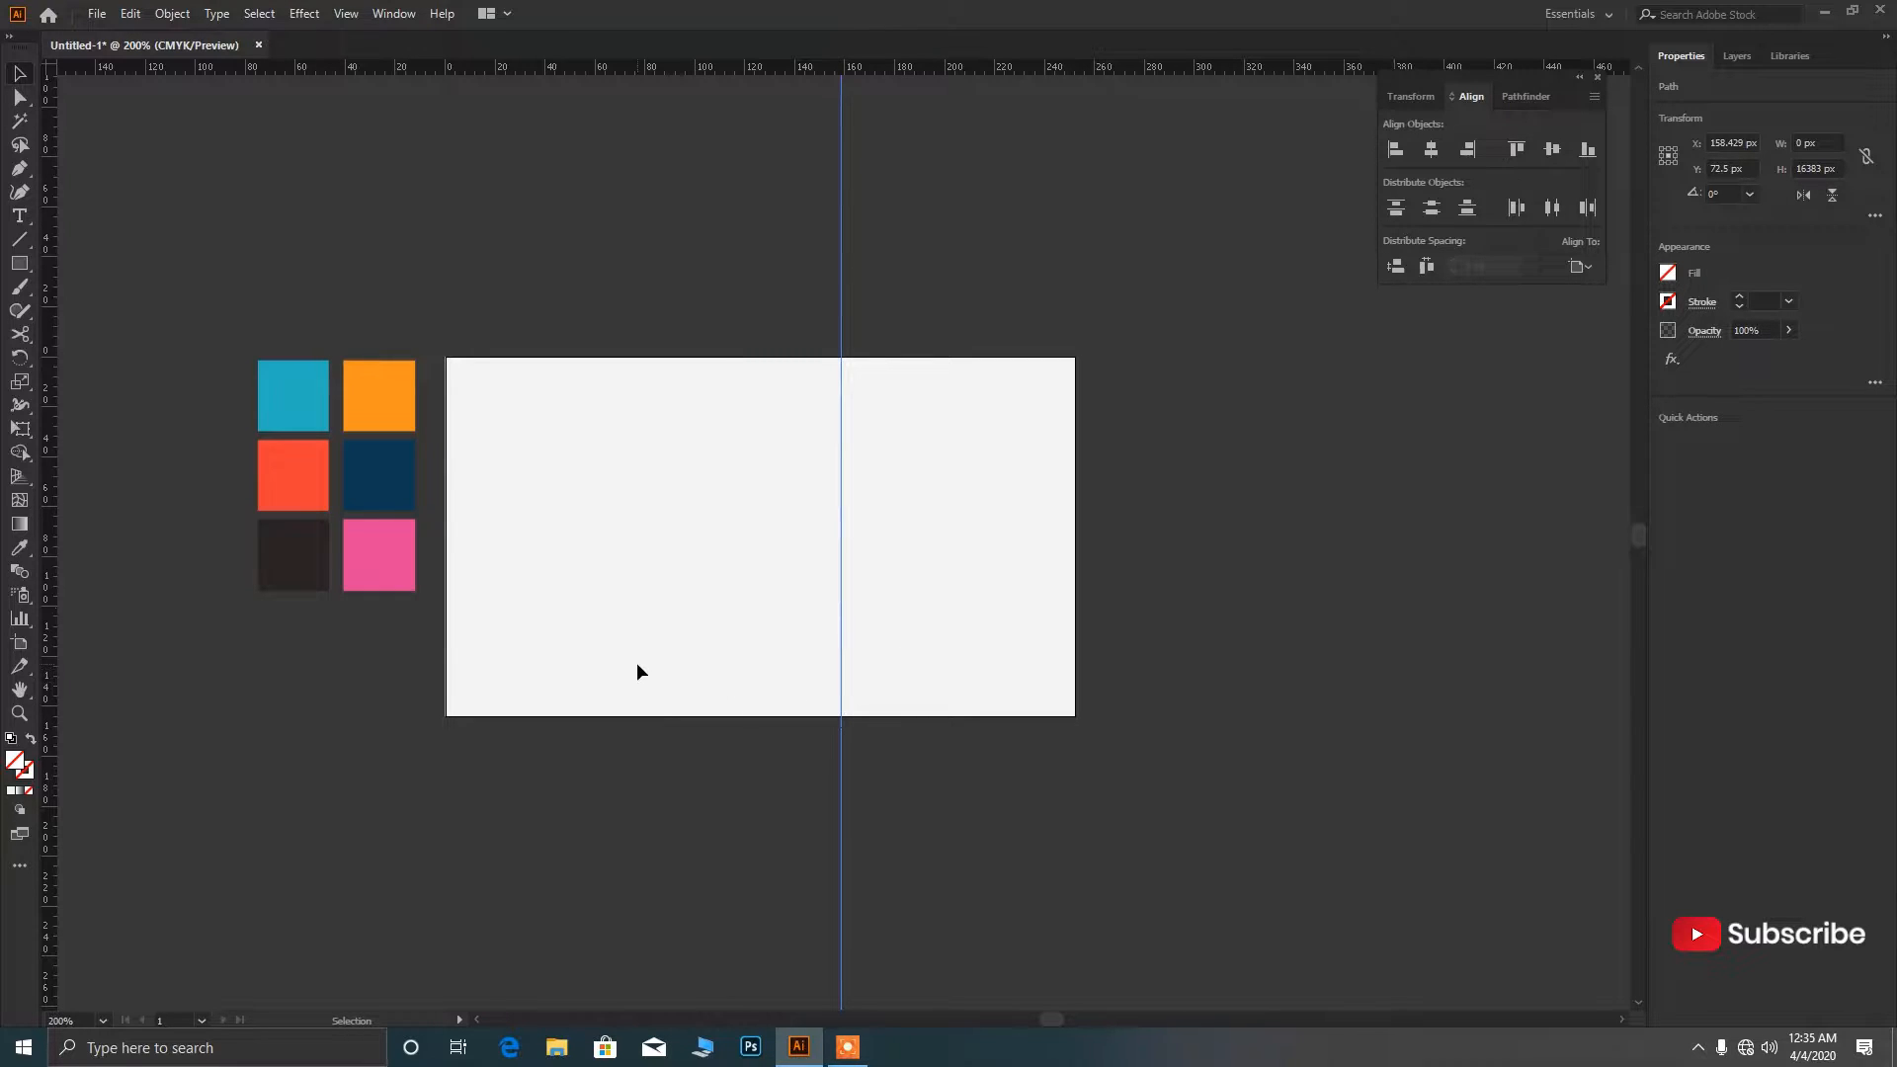
pyautogui.click(20, 217)
# Type the cardholder's name beside the guide in Aclonica Regular.
pyautogui.click(852, 429)
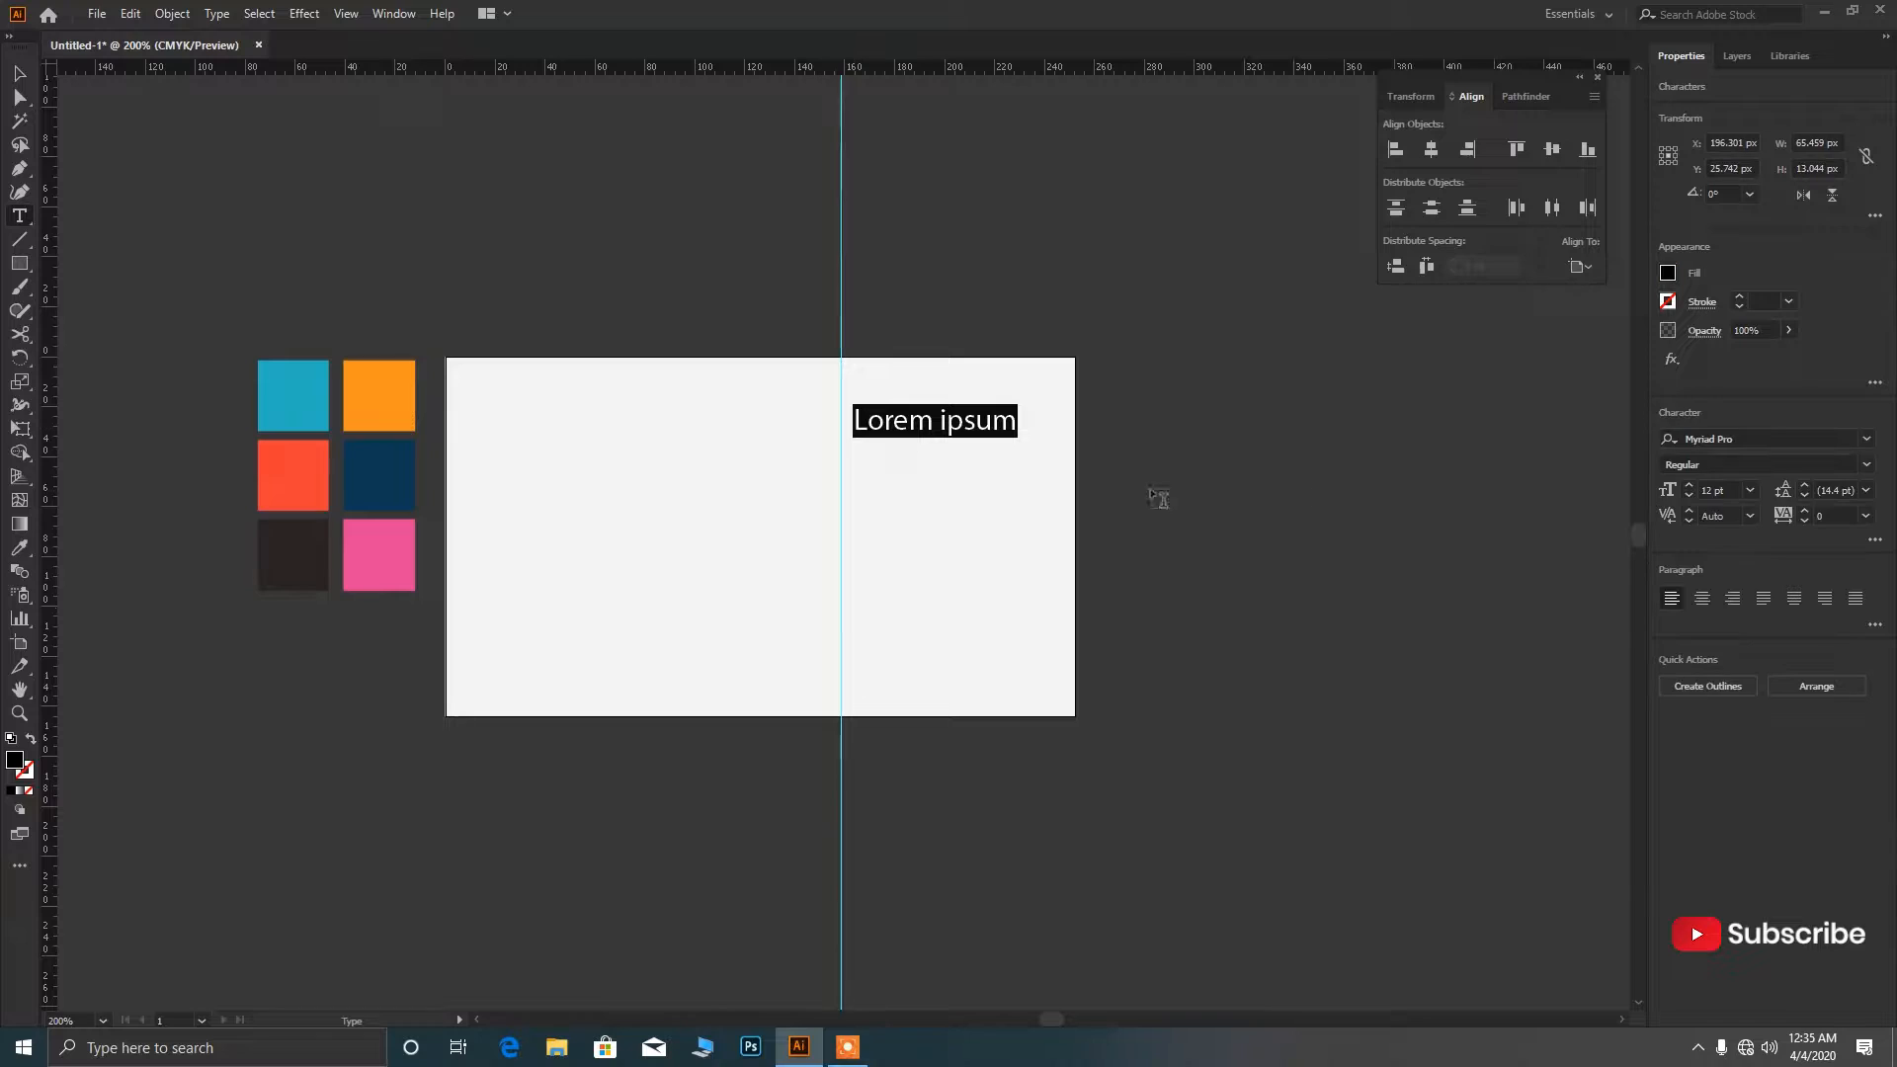
pyautogui.click(1866, 439)
pyautogui.click(1473, 933)
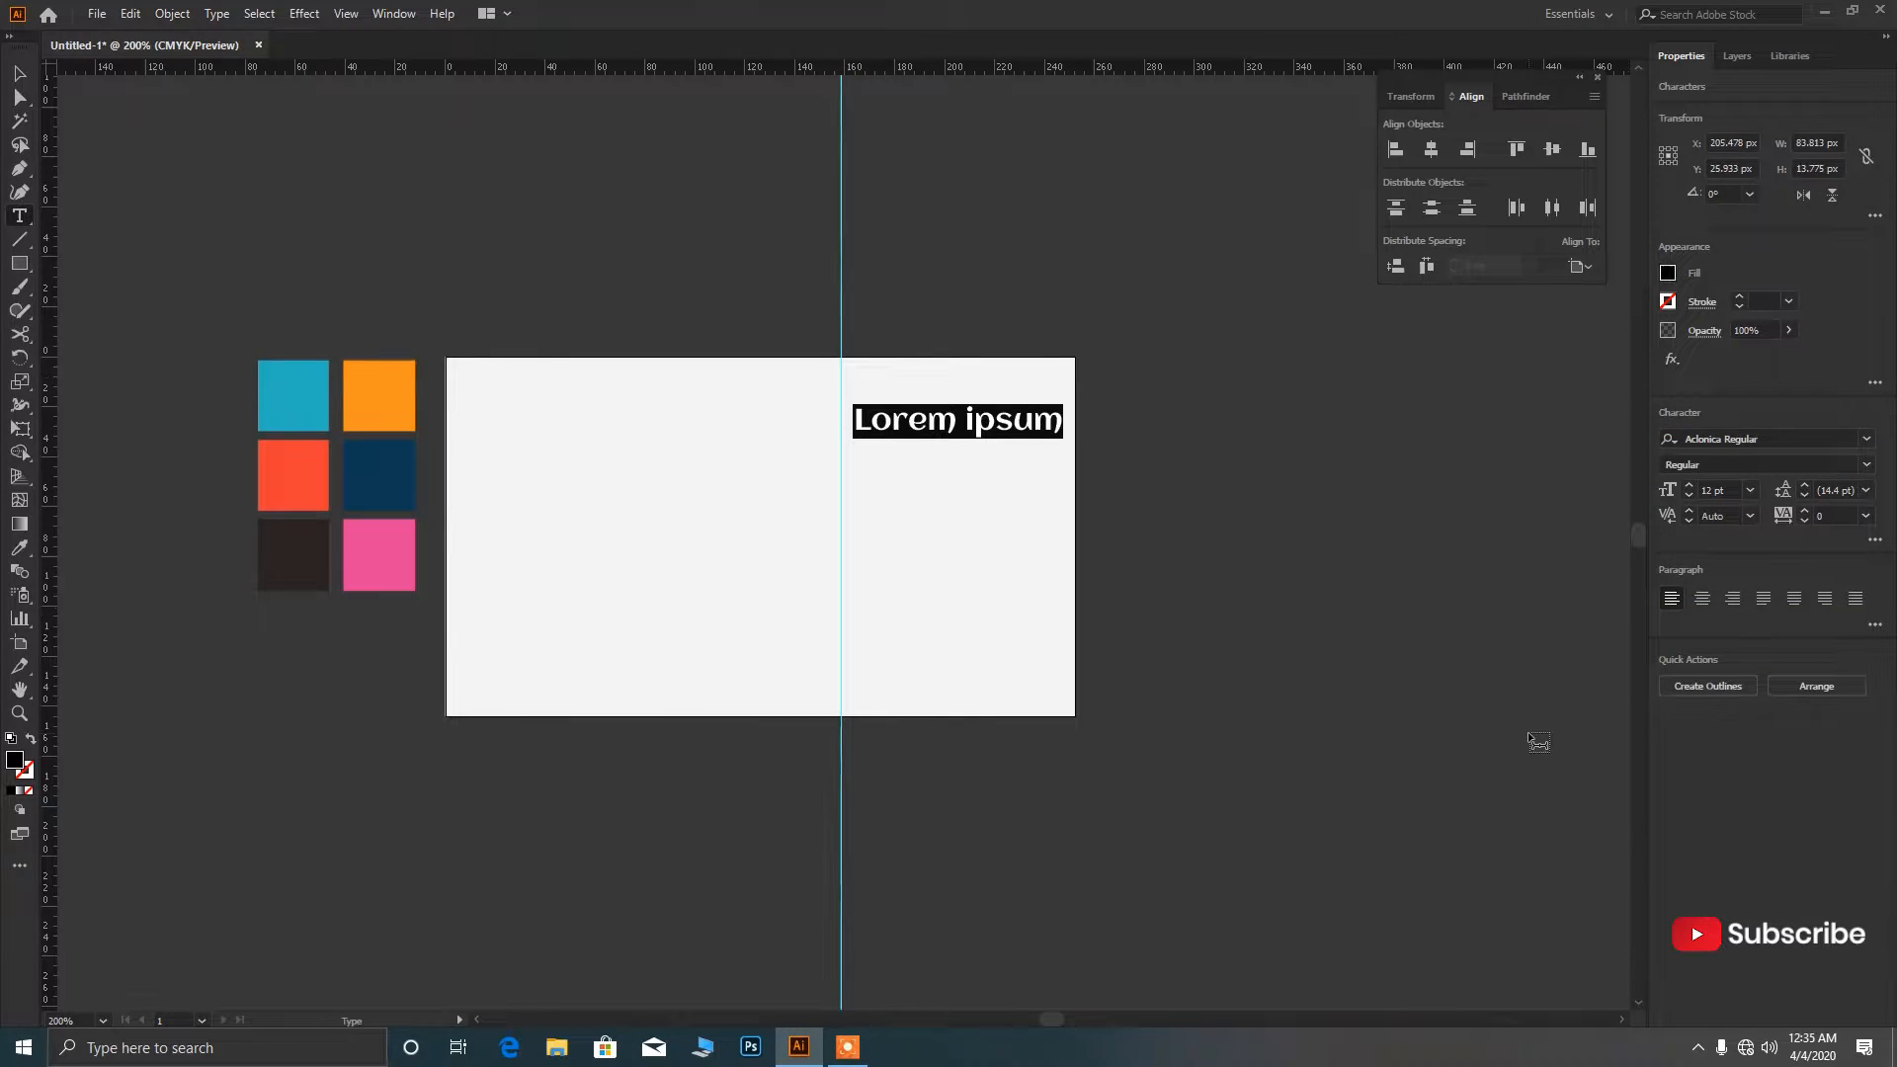
pyautogui.write('Pe')
pyautogui.press('BackSpace')
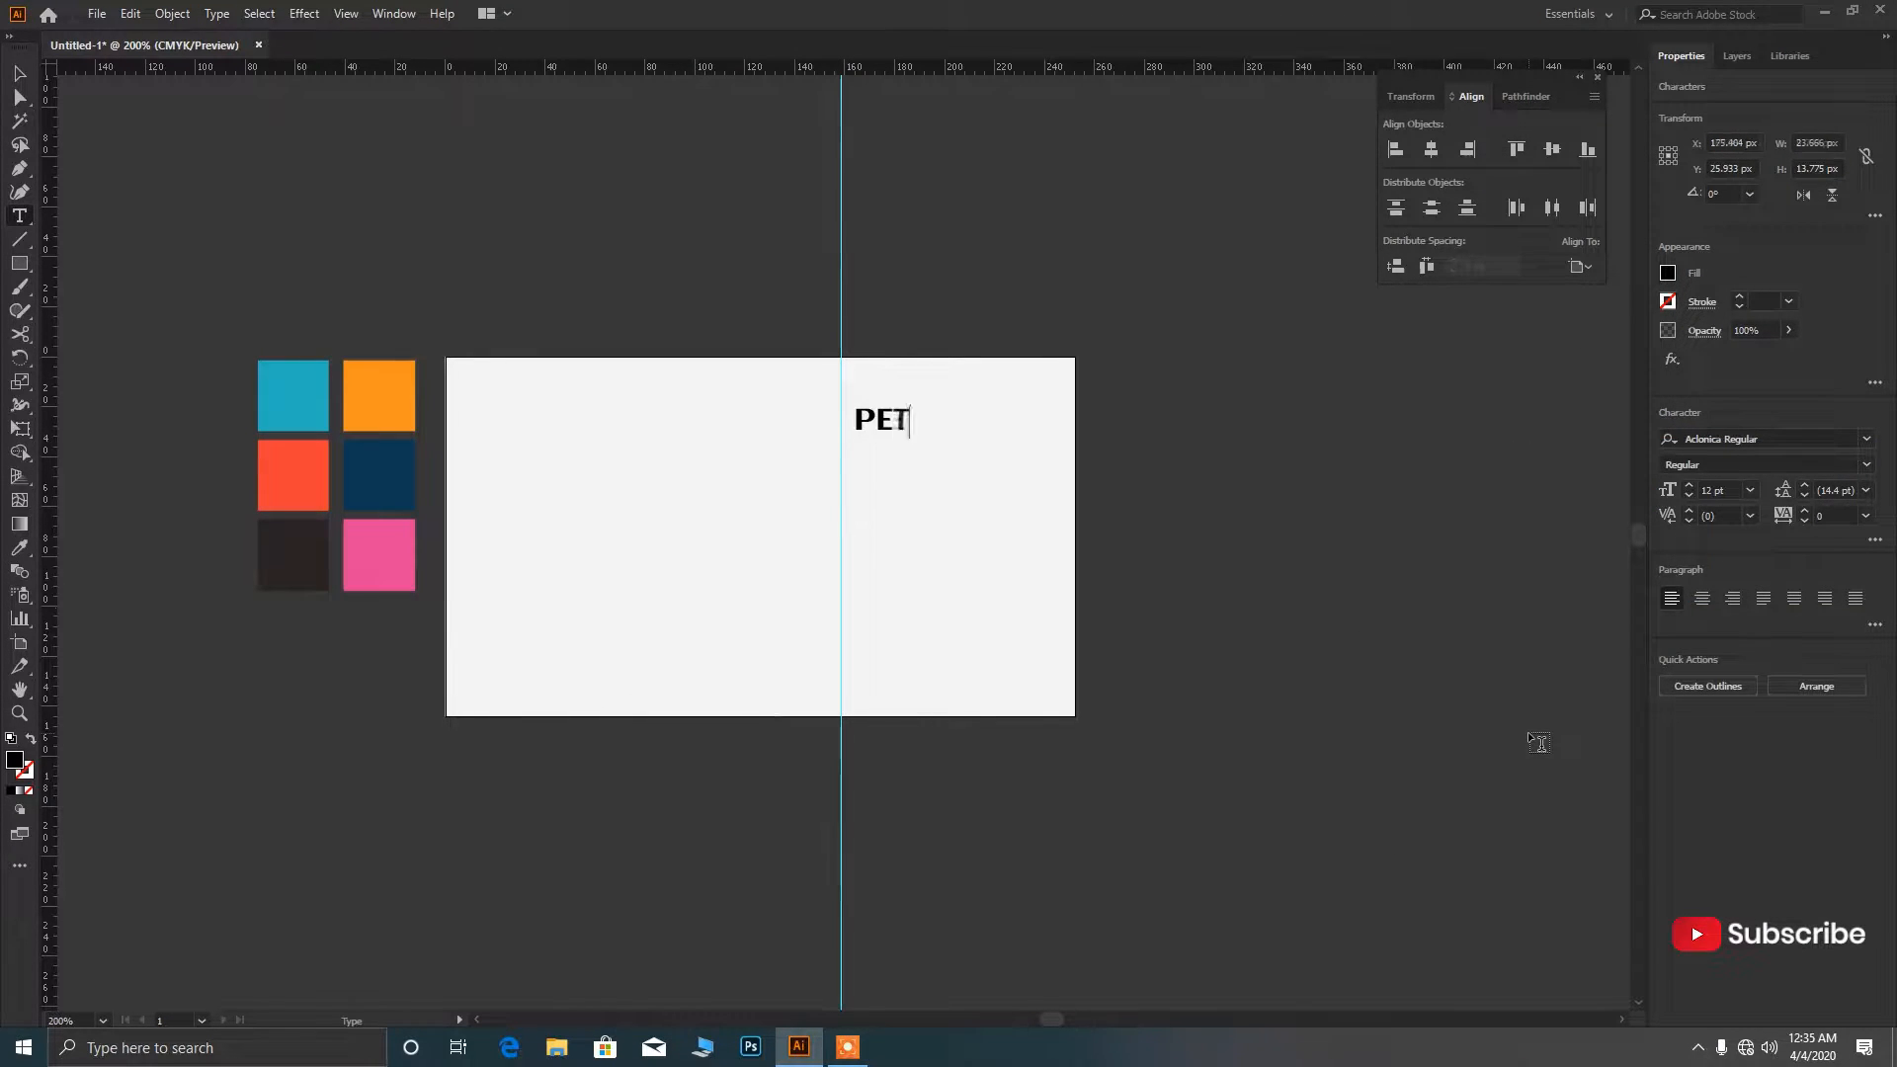
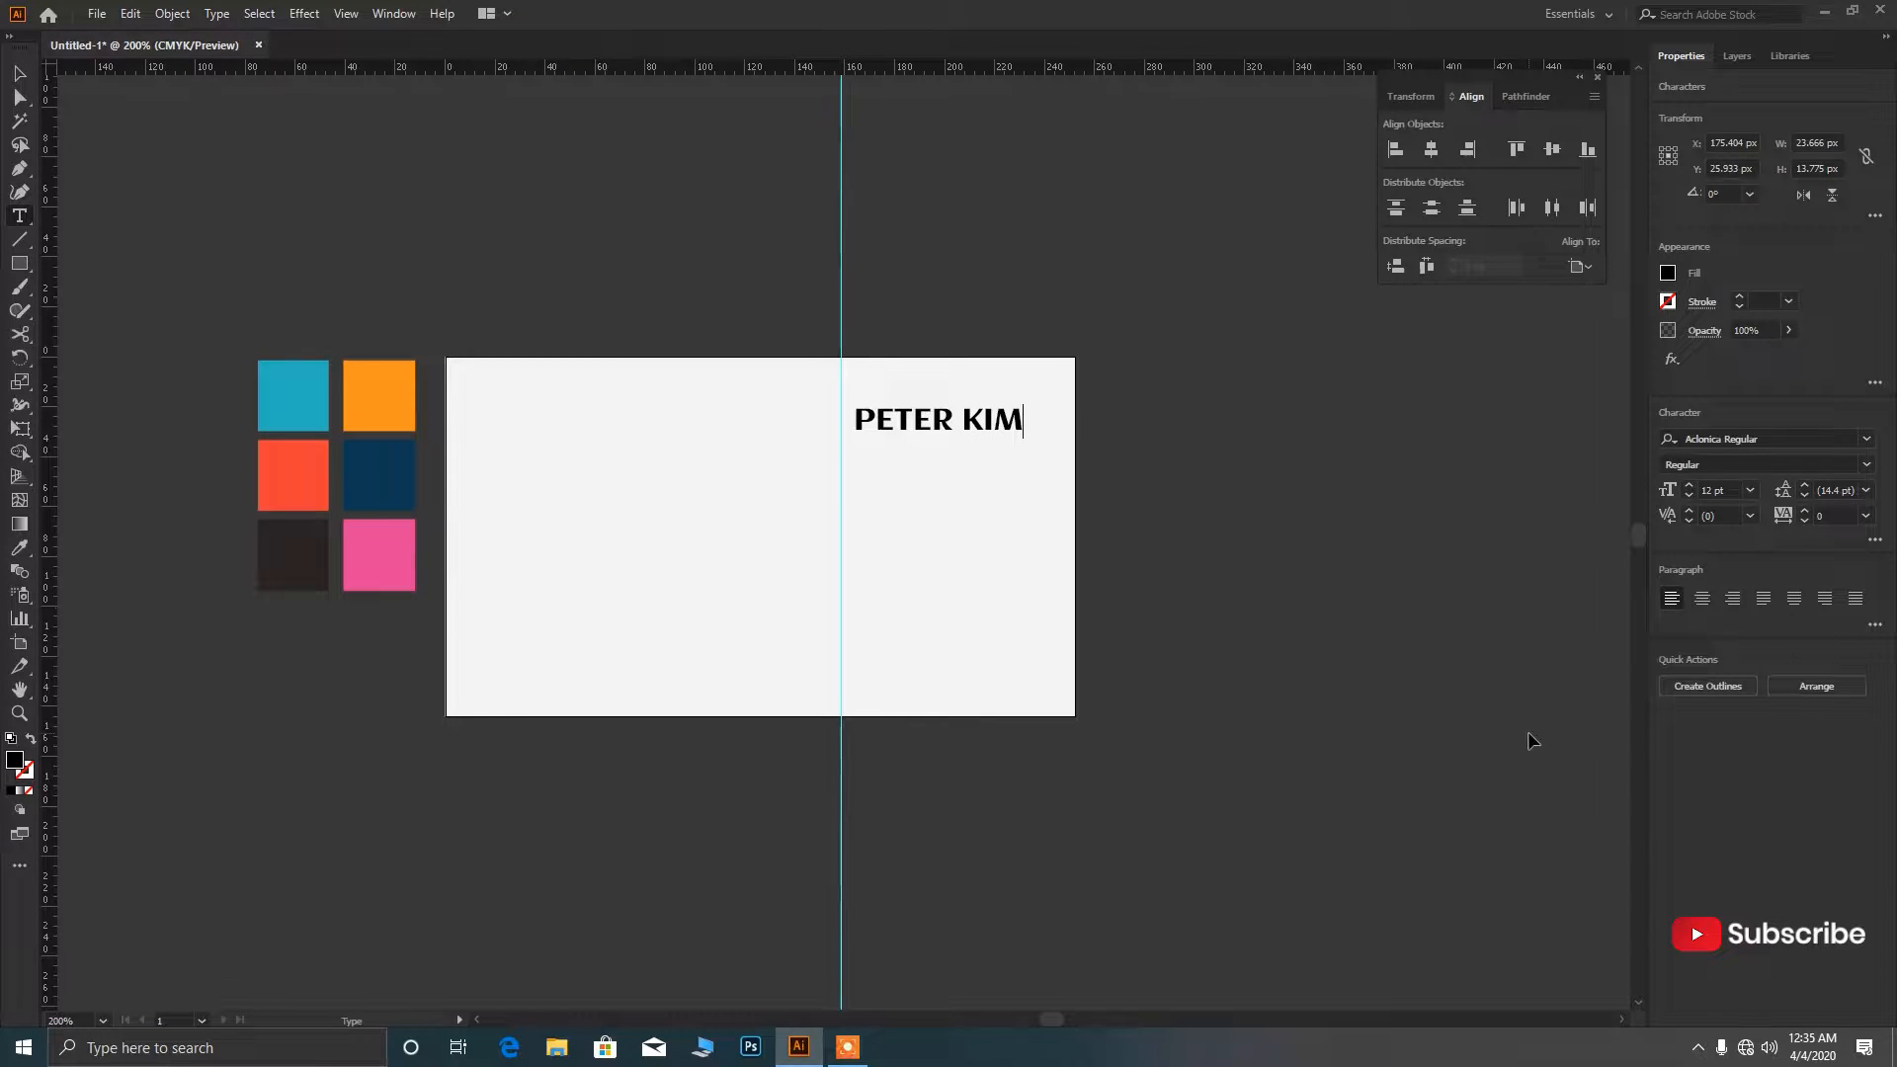
pyautogui.press('Escape')
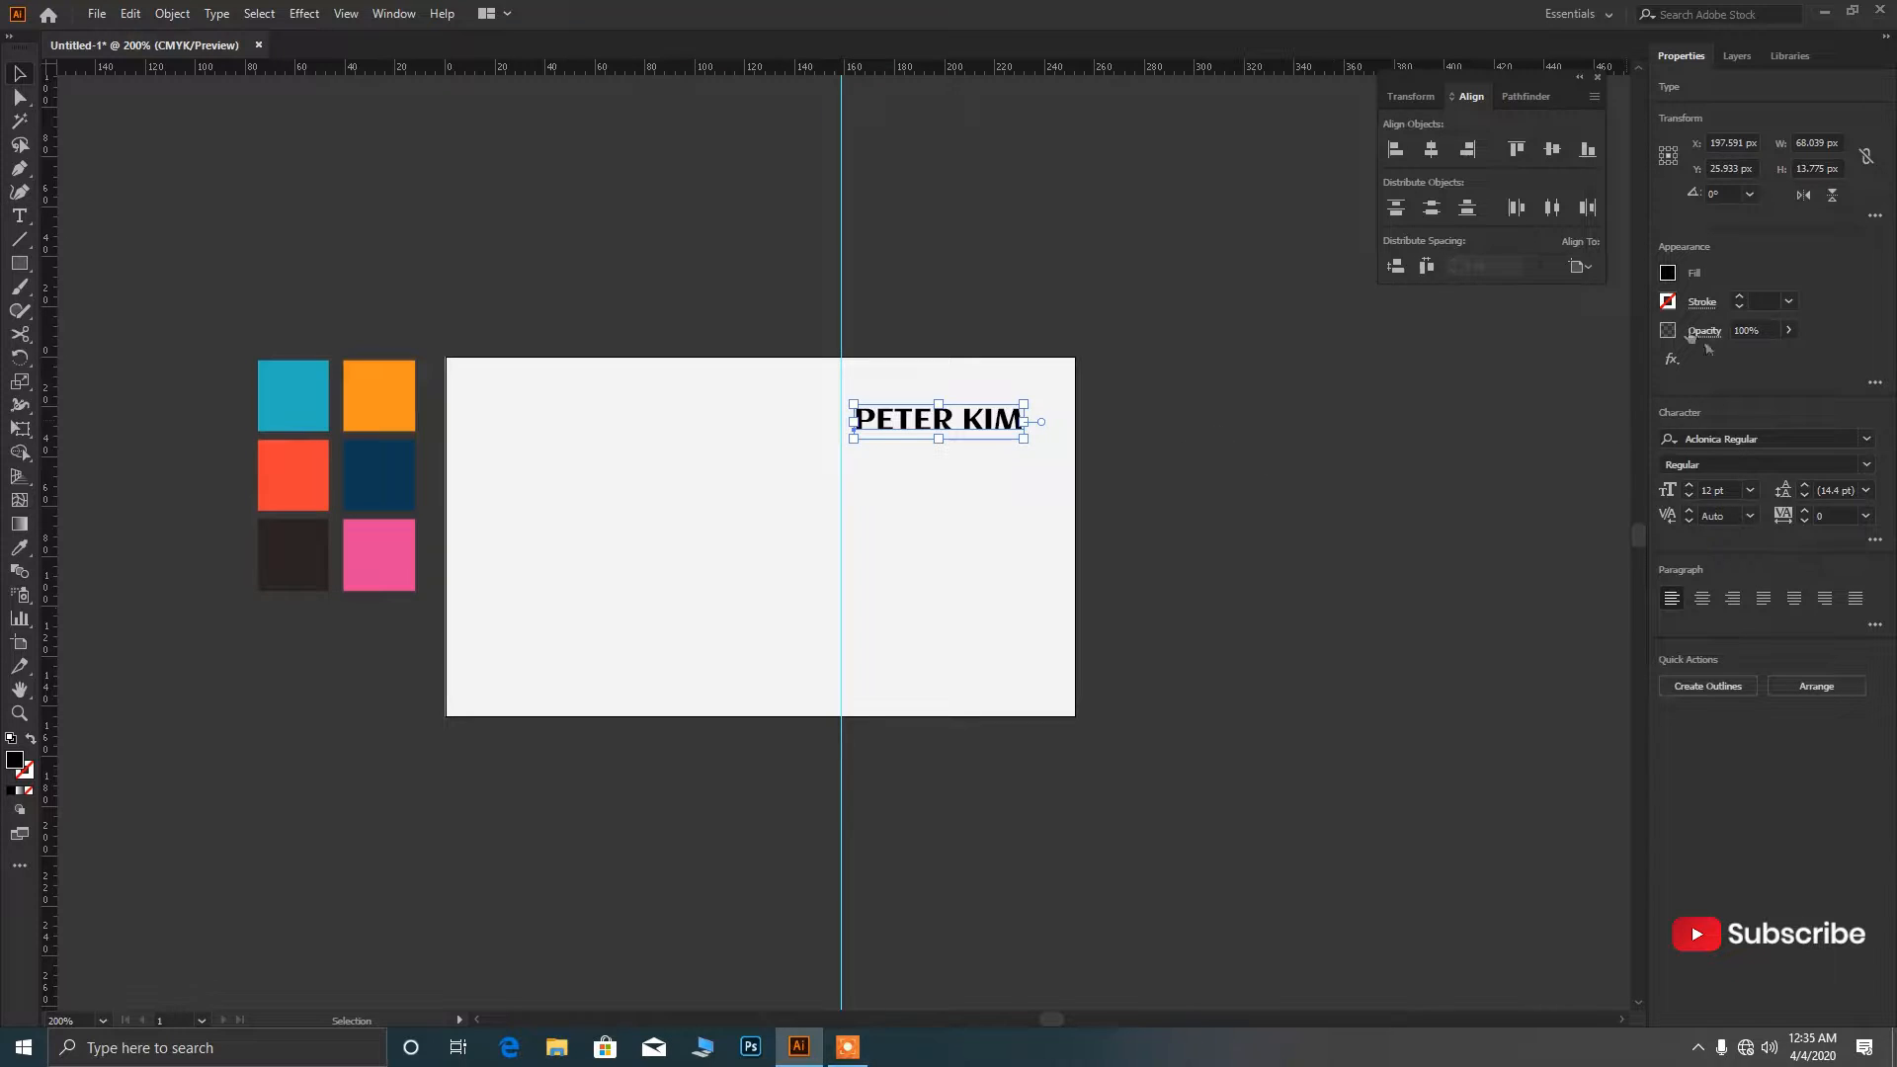
# Give the name a dark grey fill at 13 pt and move its left edge onto the guide.
pyautogui.click(1668, 272)
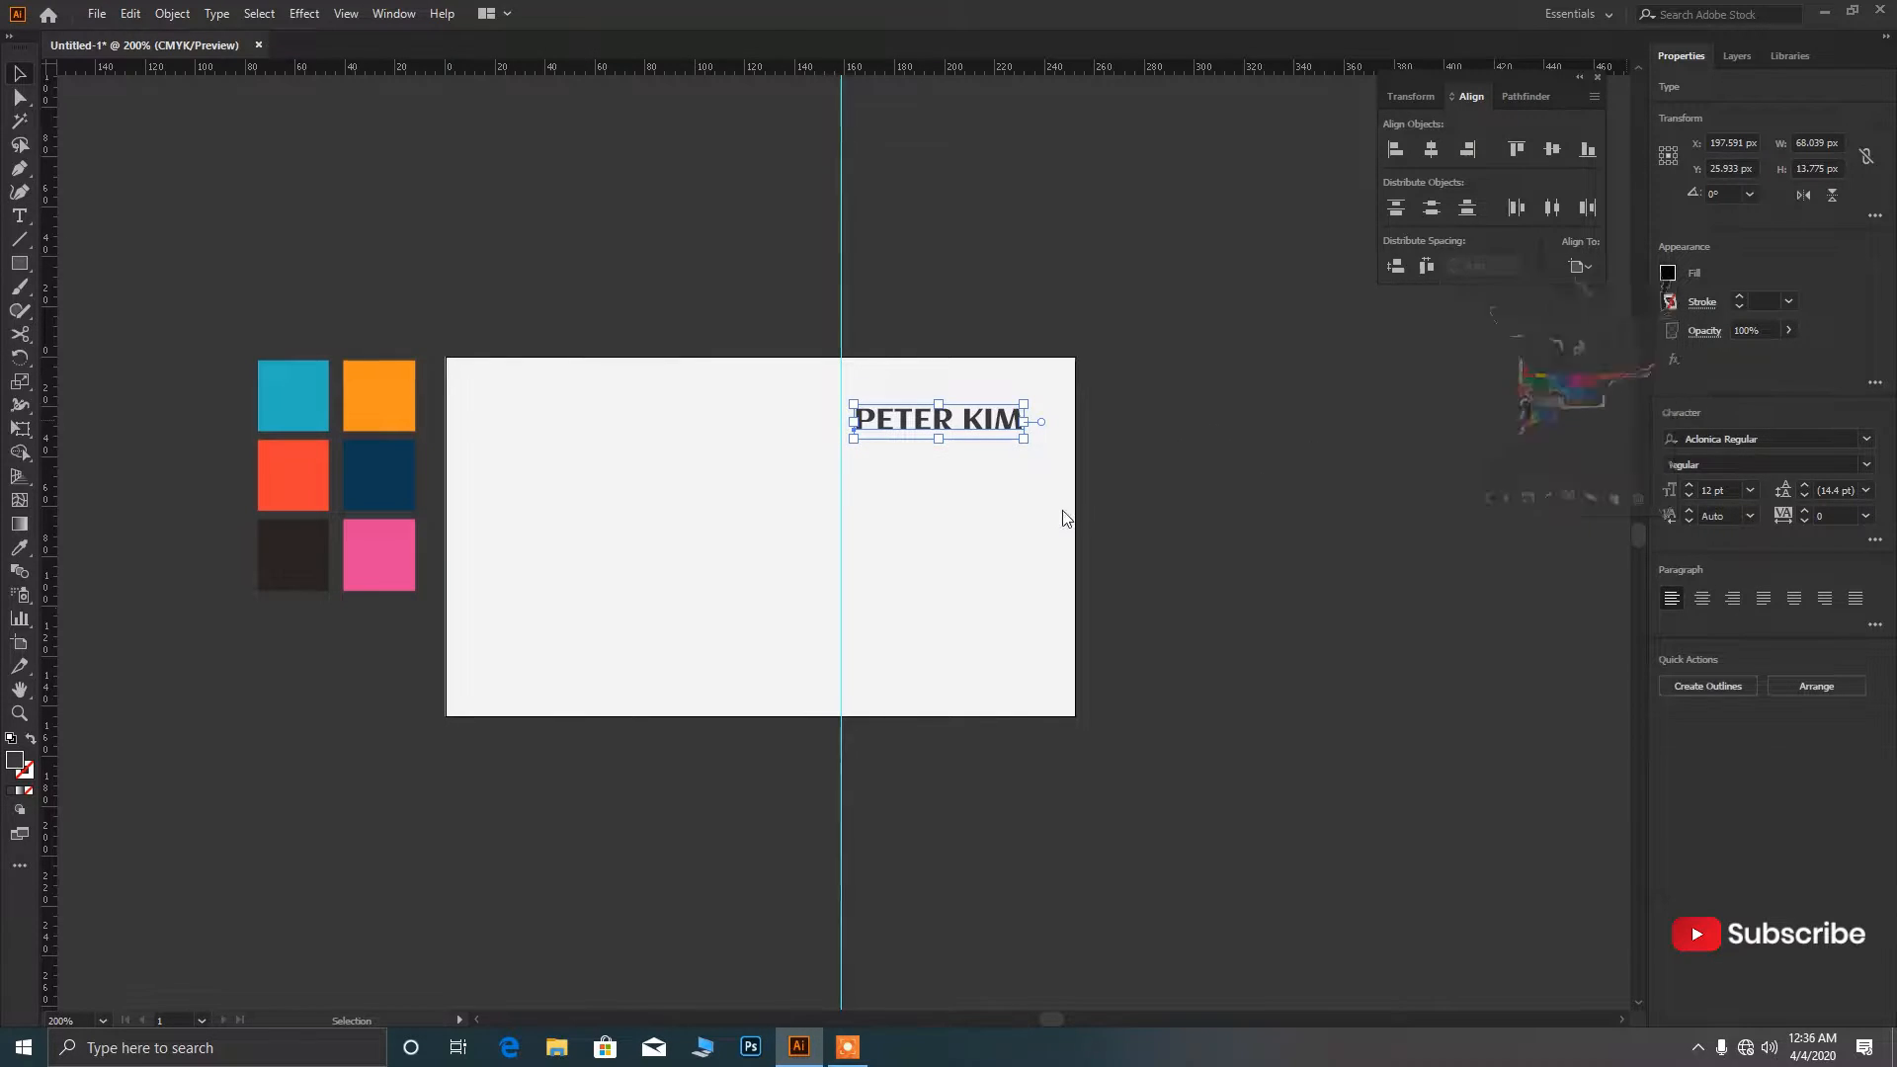
pyautogui.scroll(2, 1064, 518)
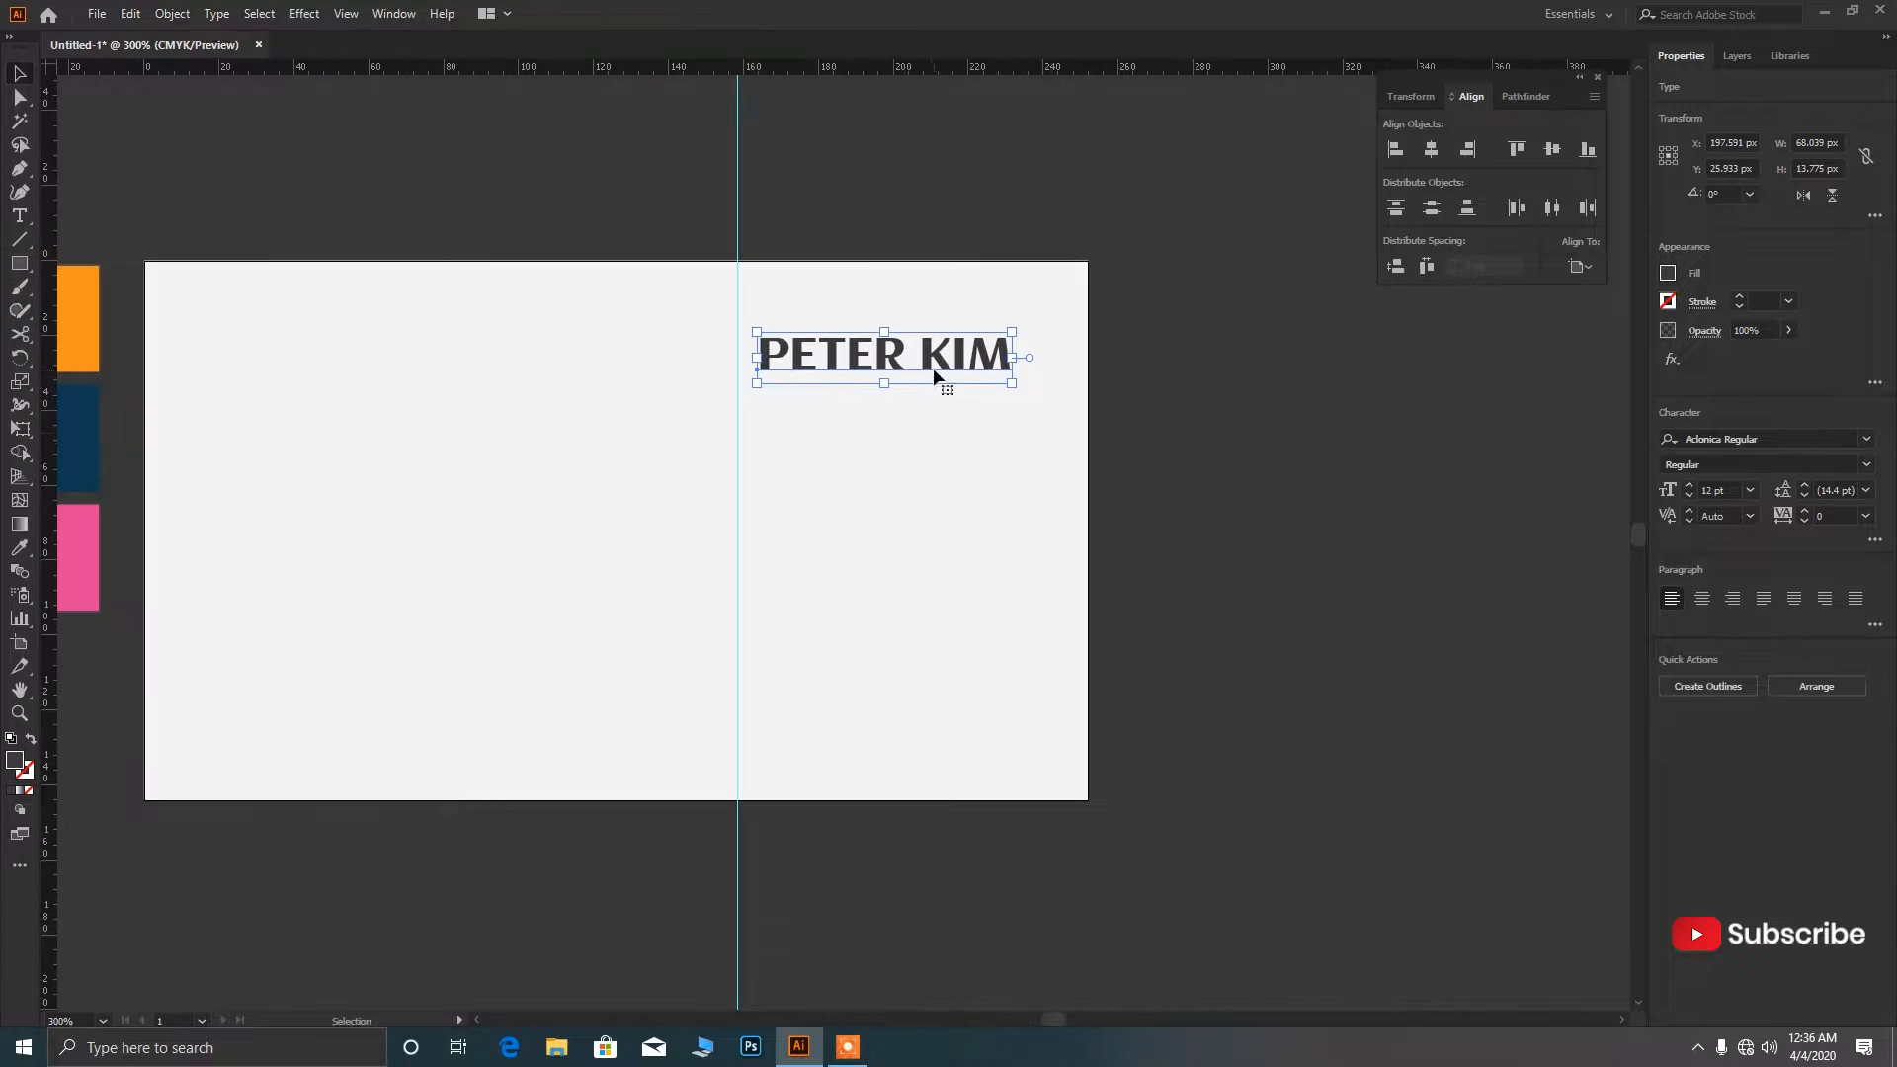
pyautogui.click(1719, 490)
pyautogui.write('13')
pyautogui.press('Return')
pyautogui.scroll(2, 833, 369)
pyautogui.moveTo(833, 341); pyautogui.dragTo(796, 380)
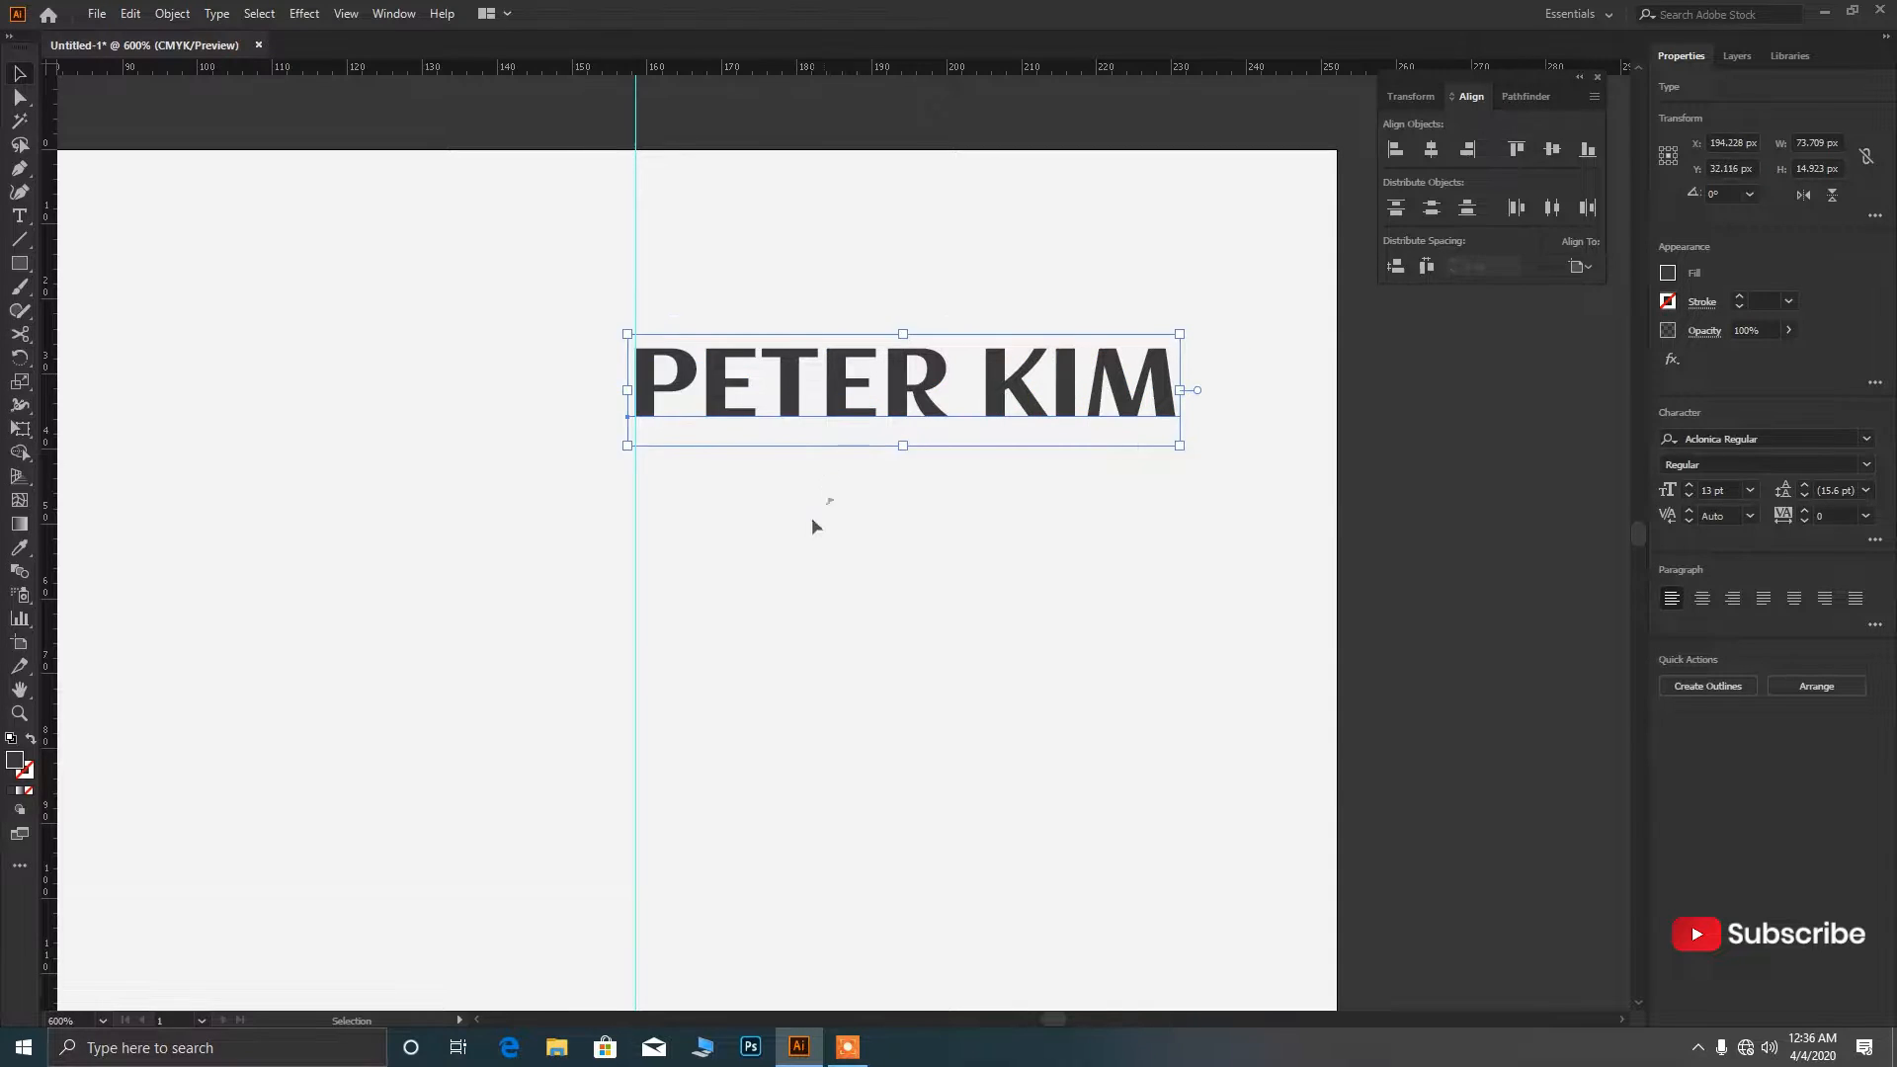
pyautogui.click(812, 519)
pyautogui.scroll(-4, 796, 476)
pyautogui.scroll(-2, 797, 494)
# Add a 'GRAPHIC DESIGNER' text line in Poppins Medium at 7 pt.
pyautogui.press('t')
pyautogui.click(814, 429)
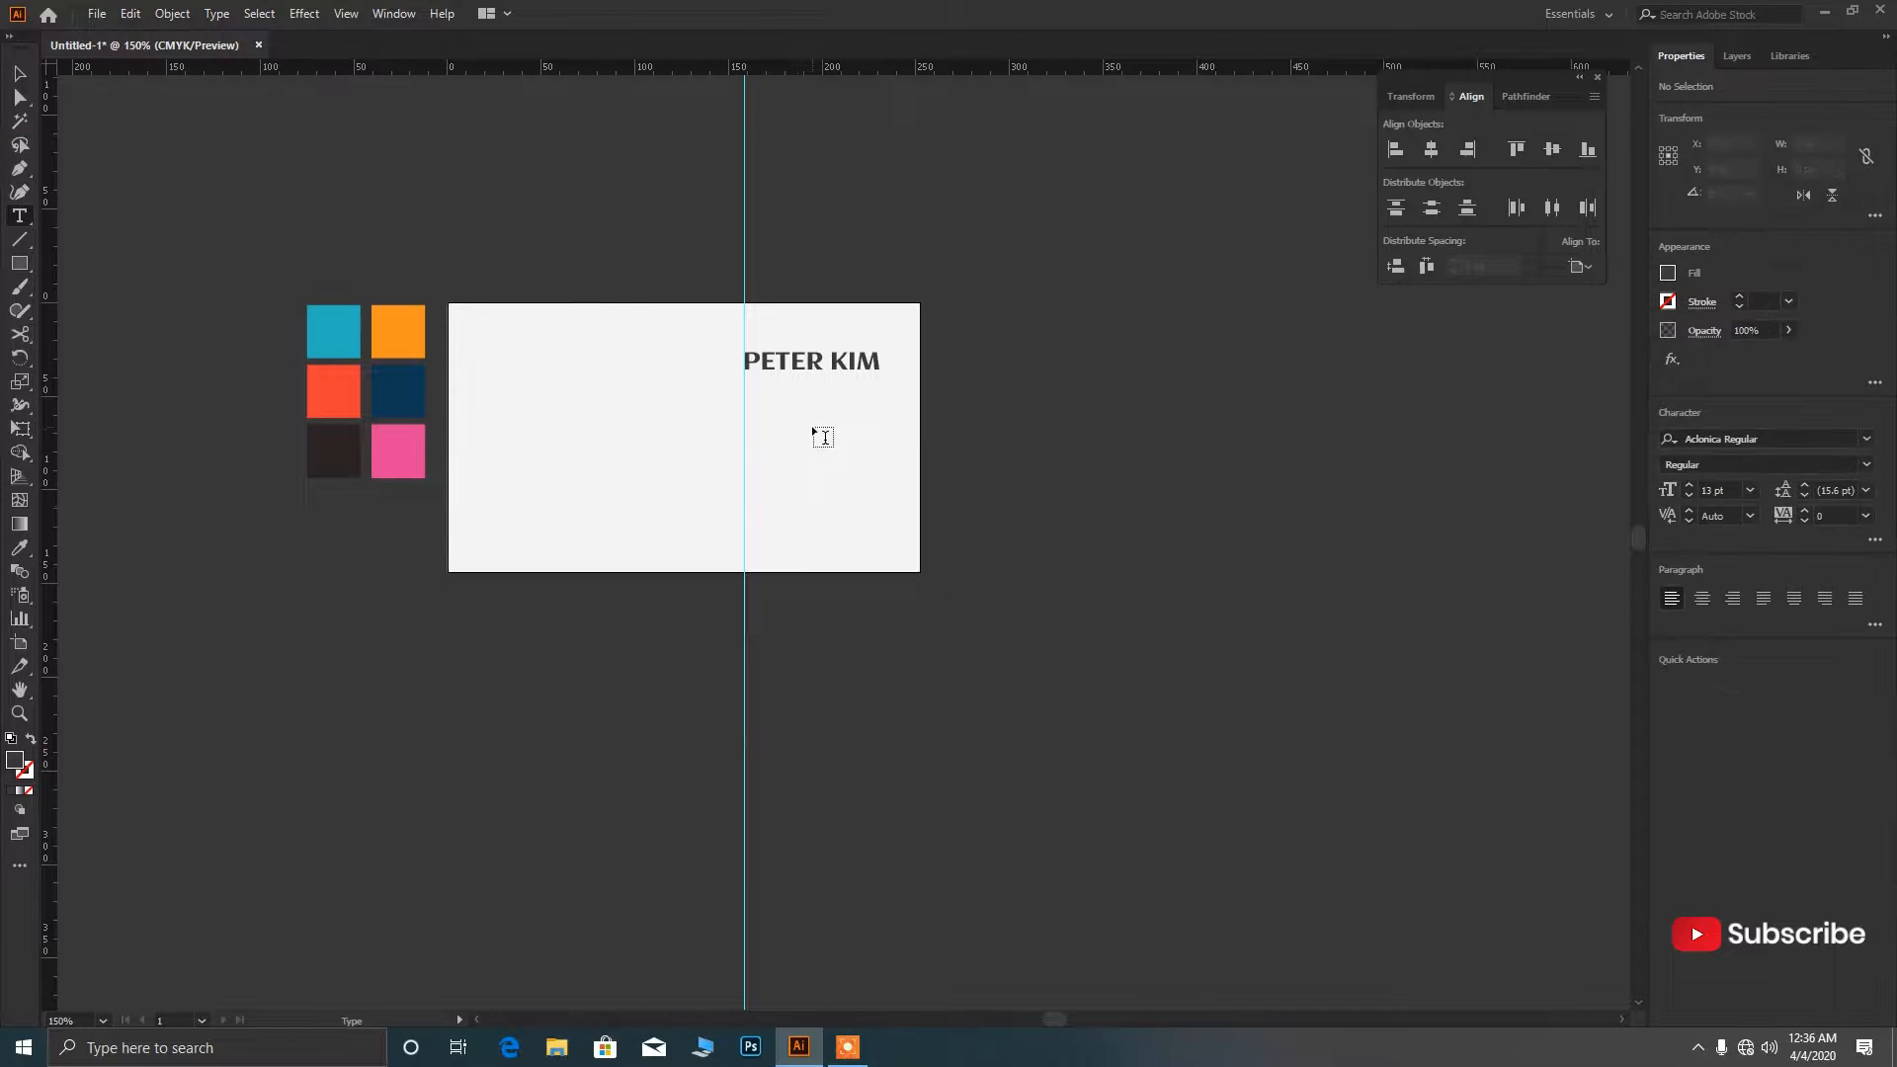
pyautogui.click(1733, 489)
pyautogui.write('7')
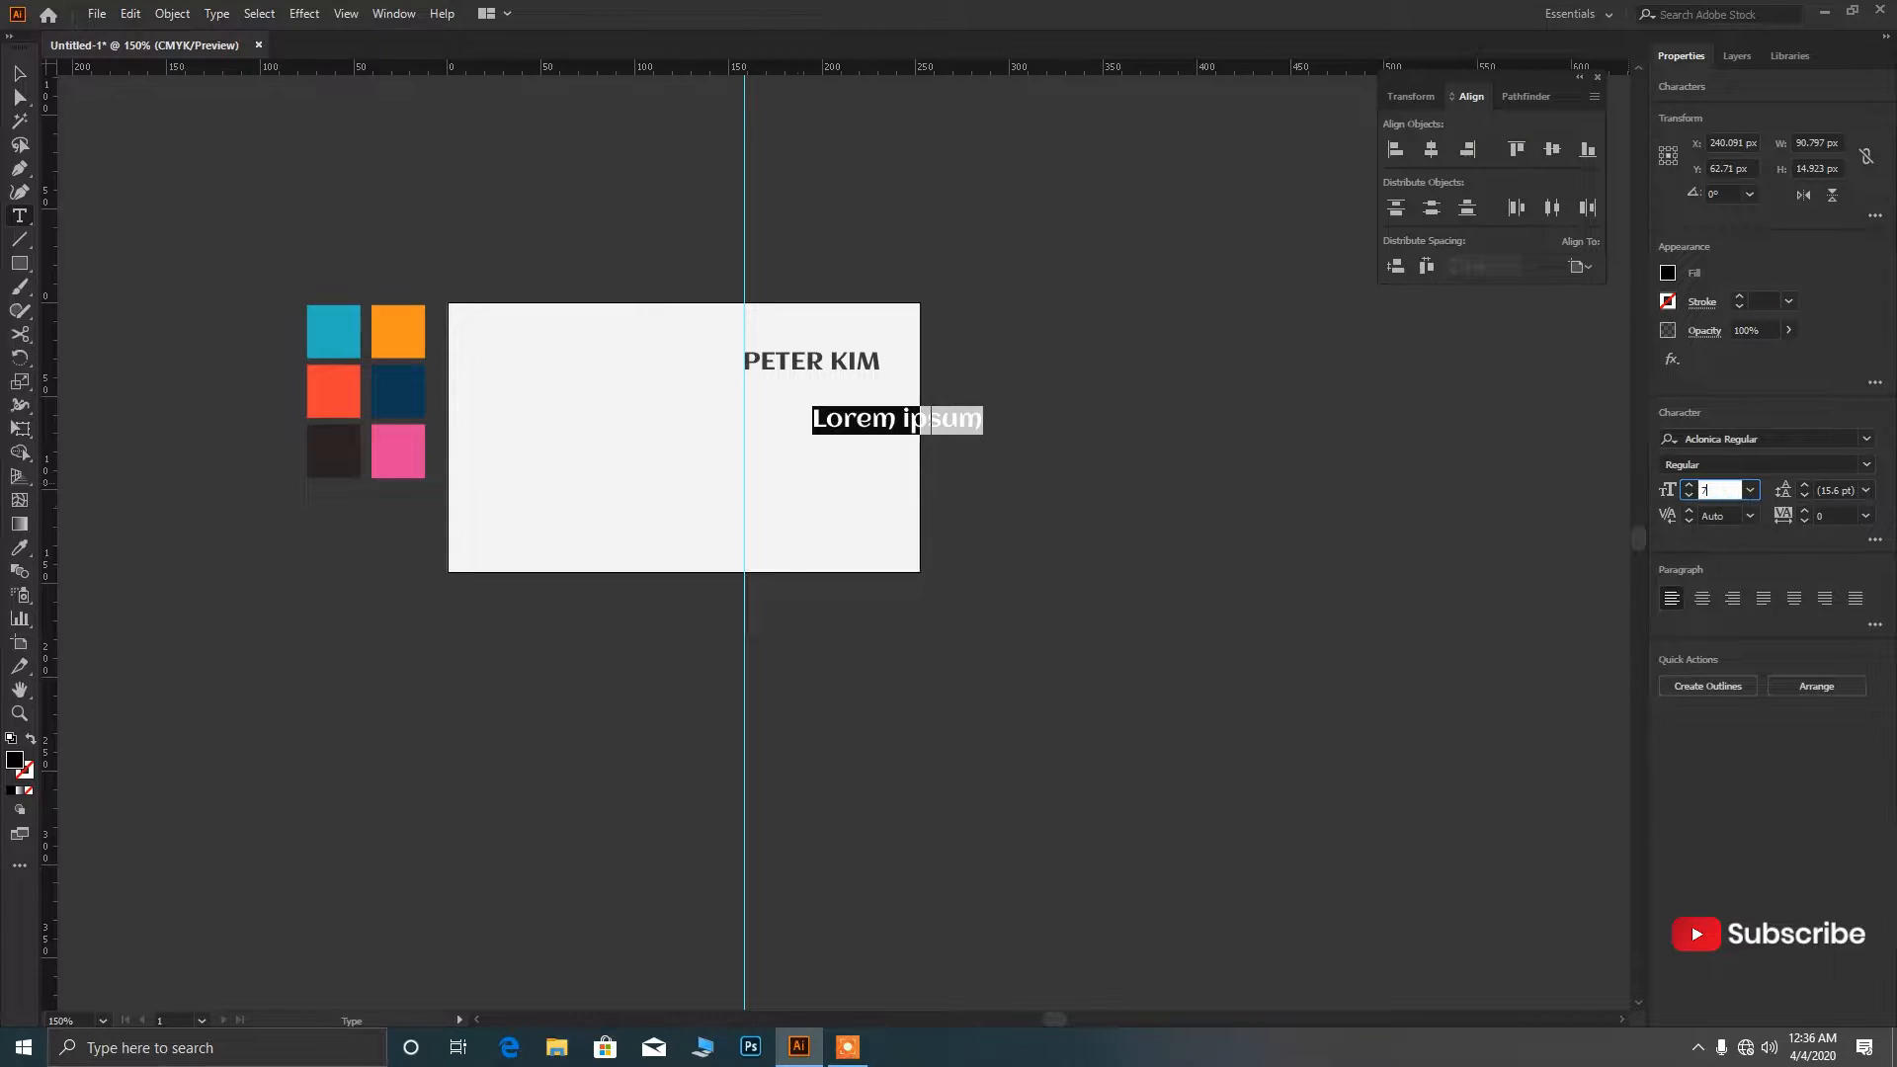
pyautogui.press('Return')
pyautogui.click(1867, 437)
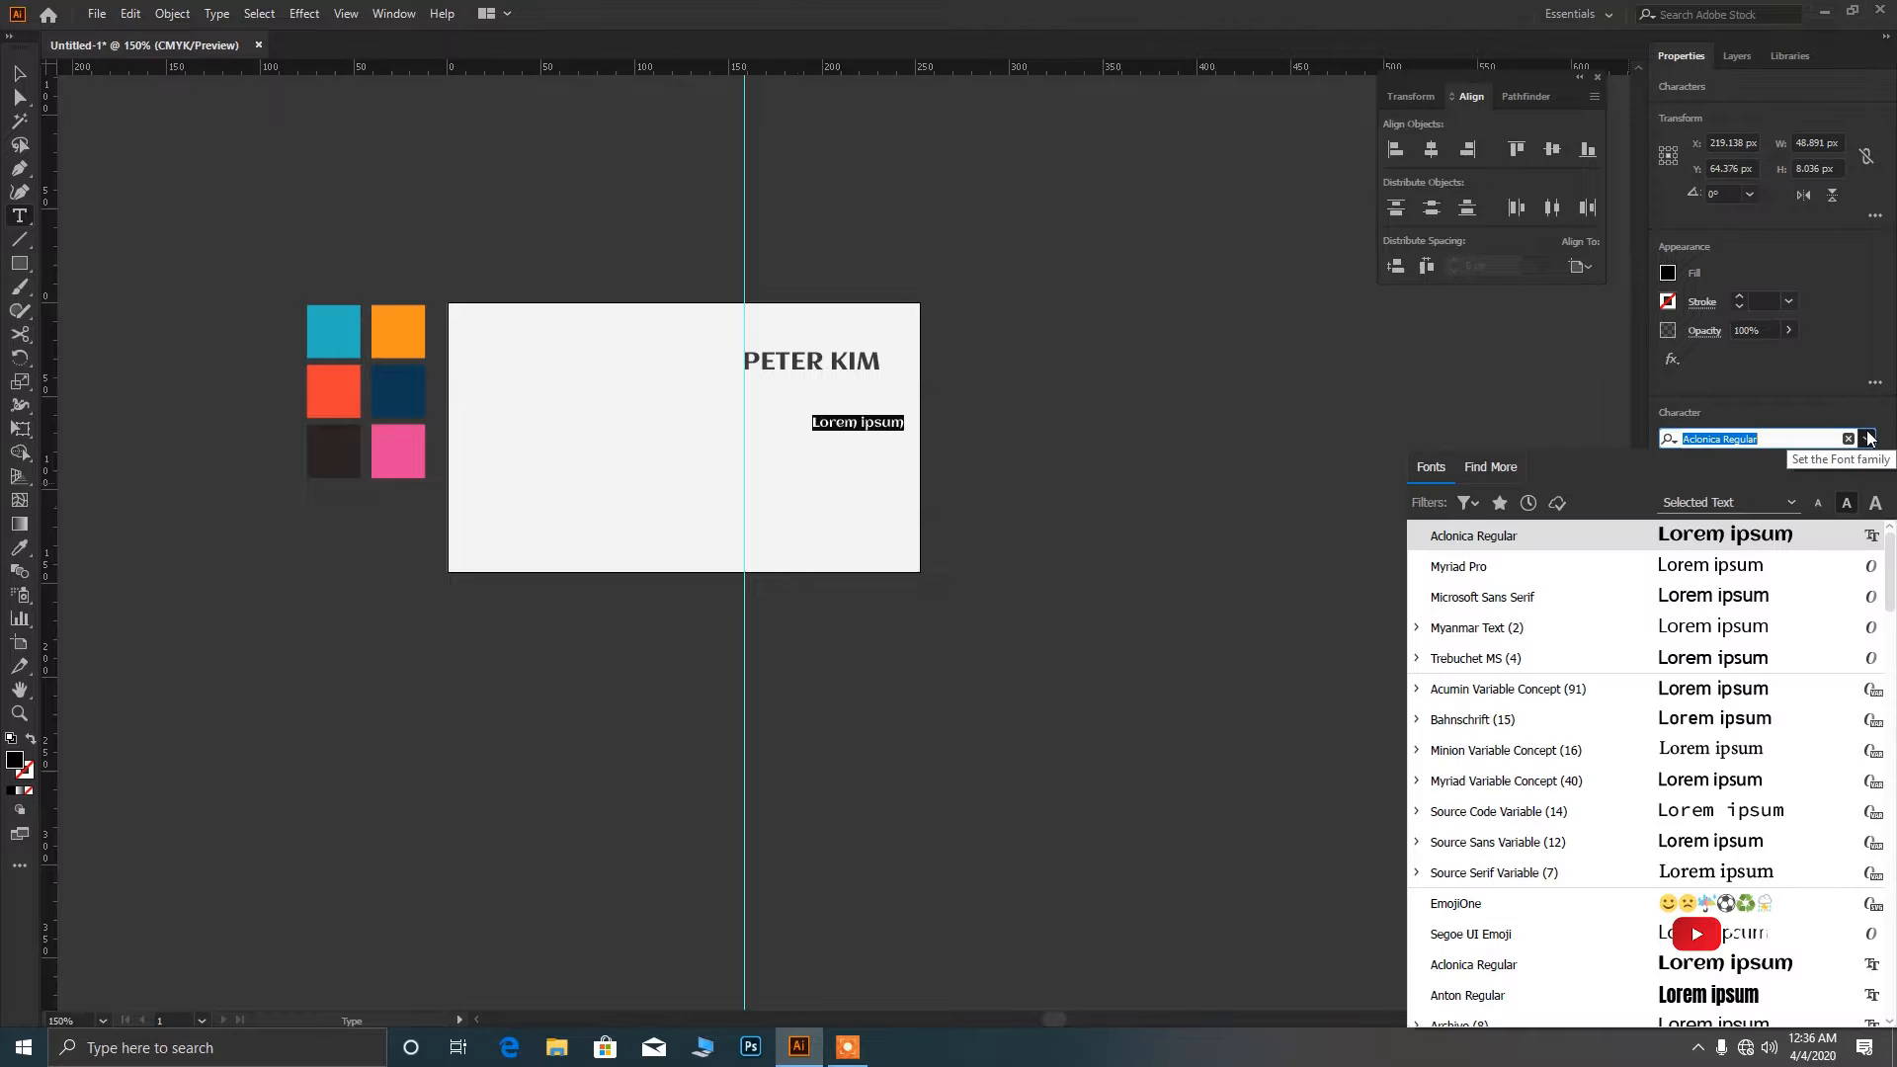
pyautogui.write('POP')
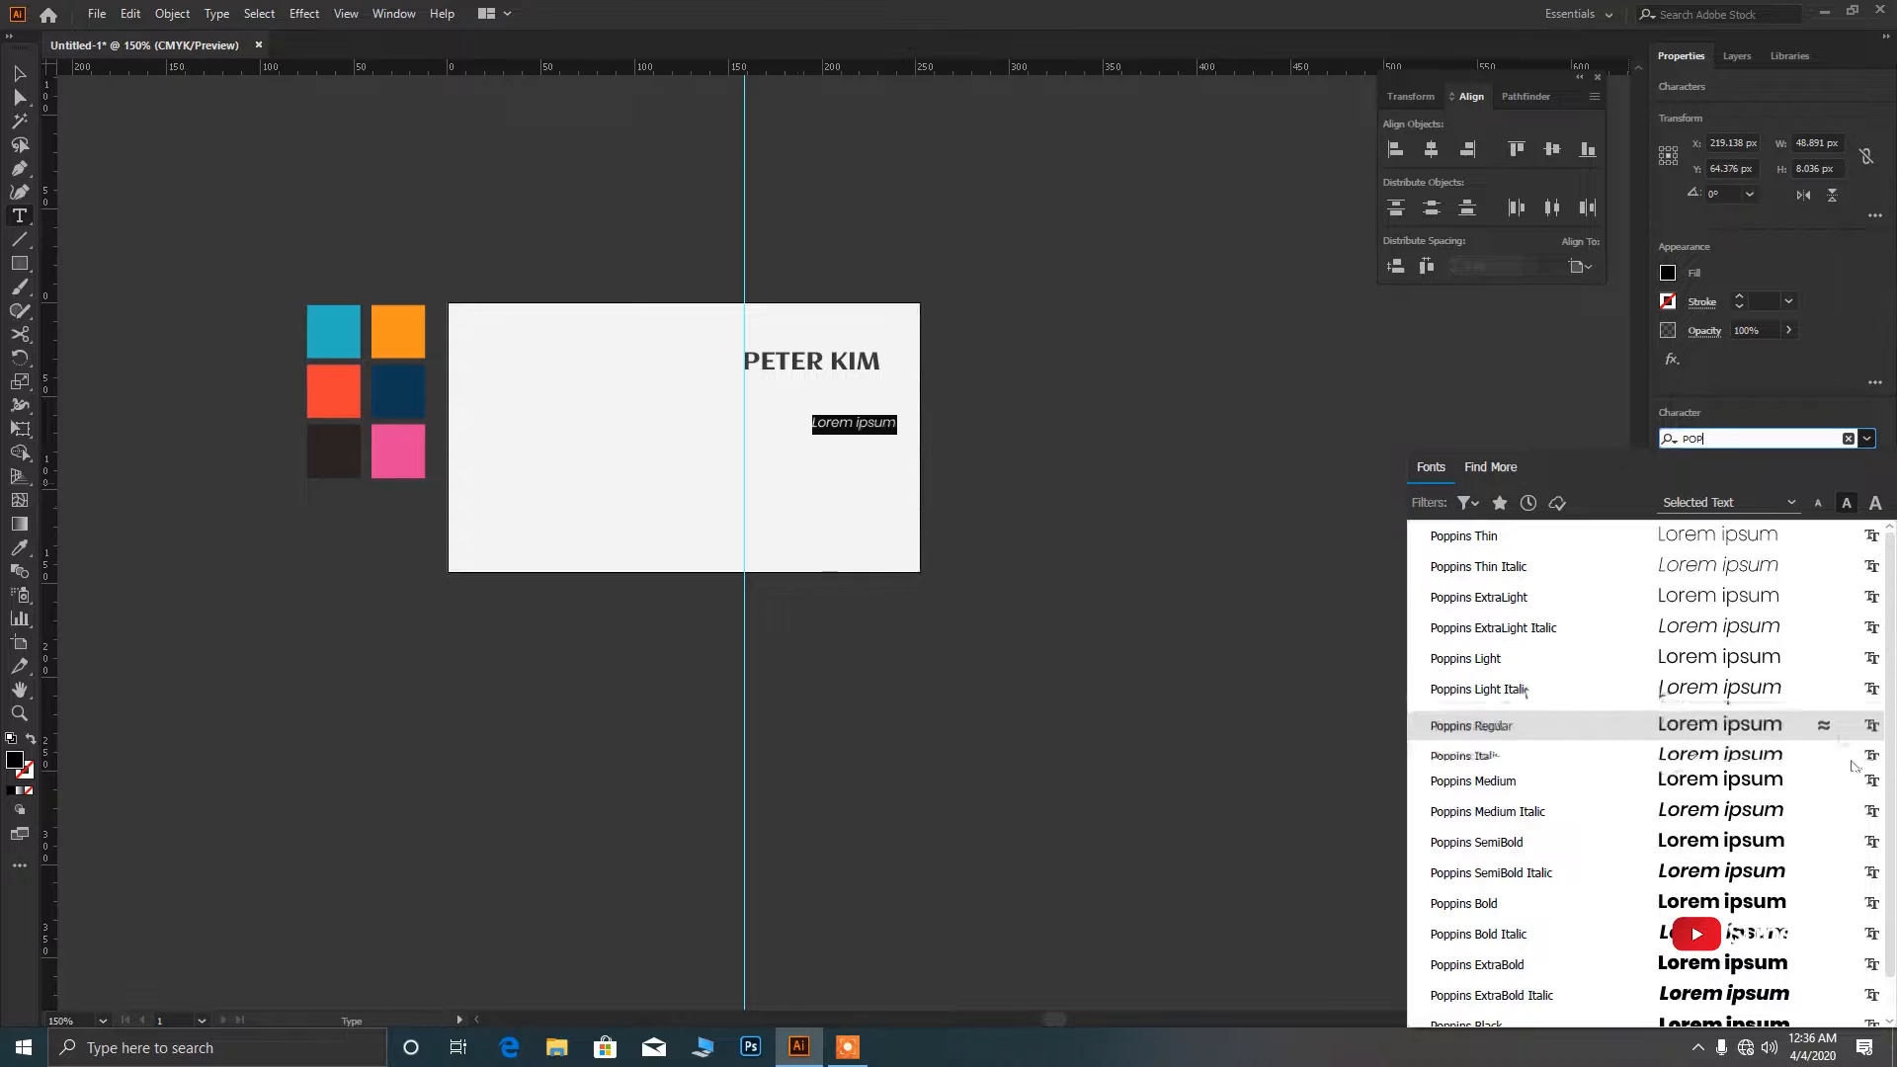
pyautogui.click(1809, 778)
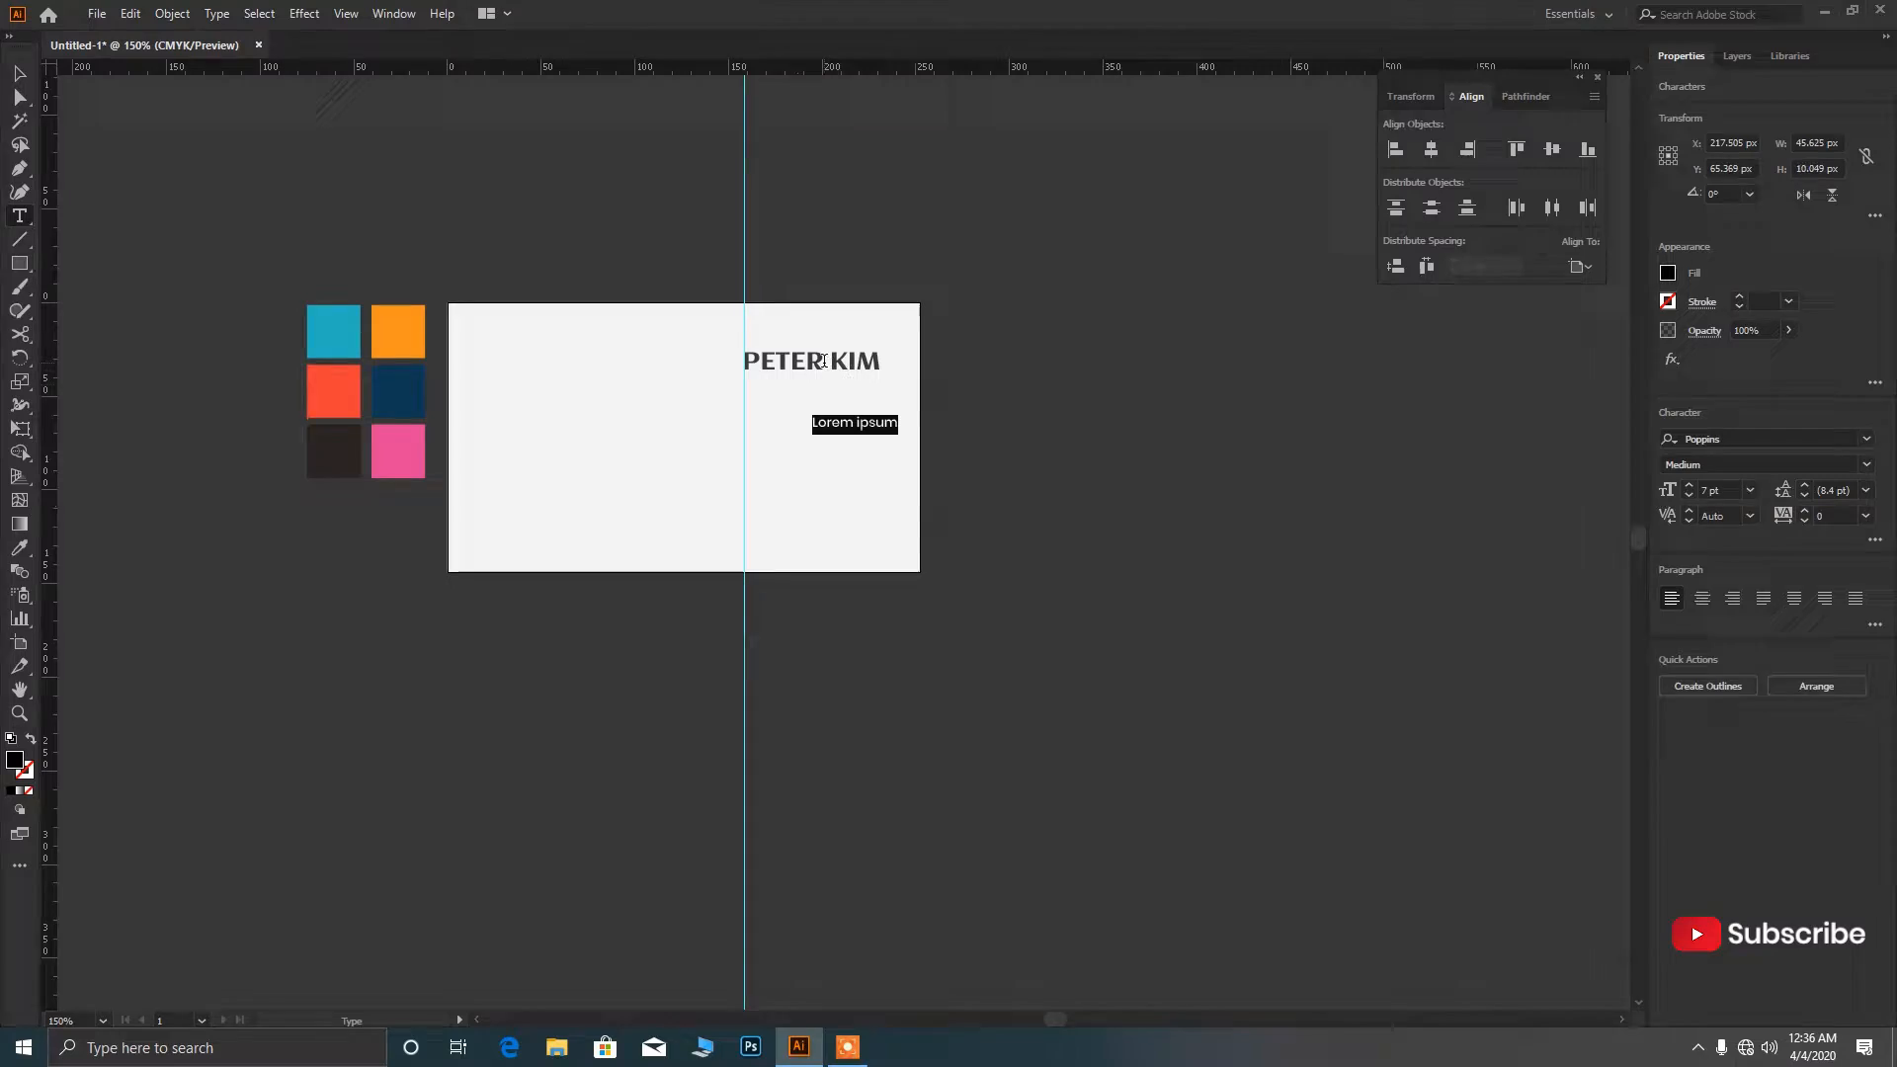
pyautogui.press('BackSpace')
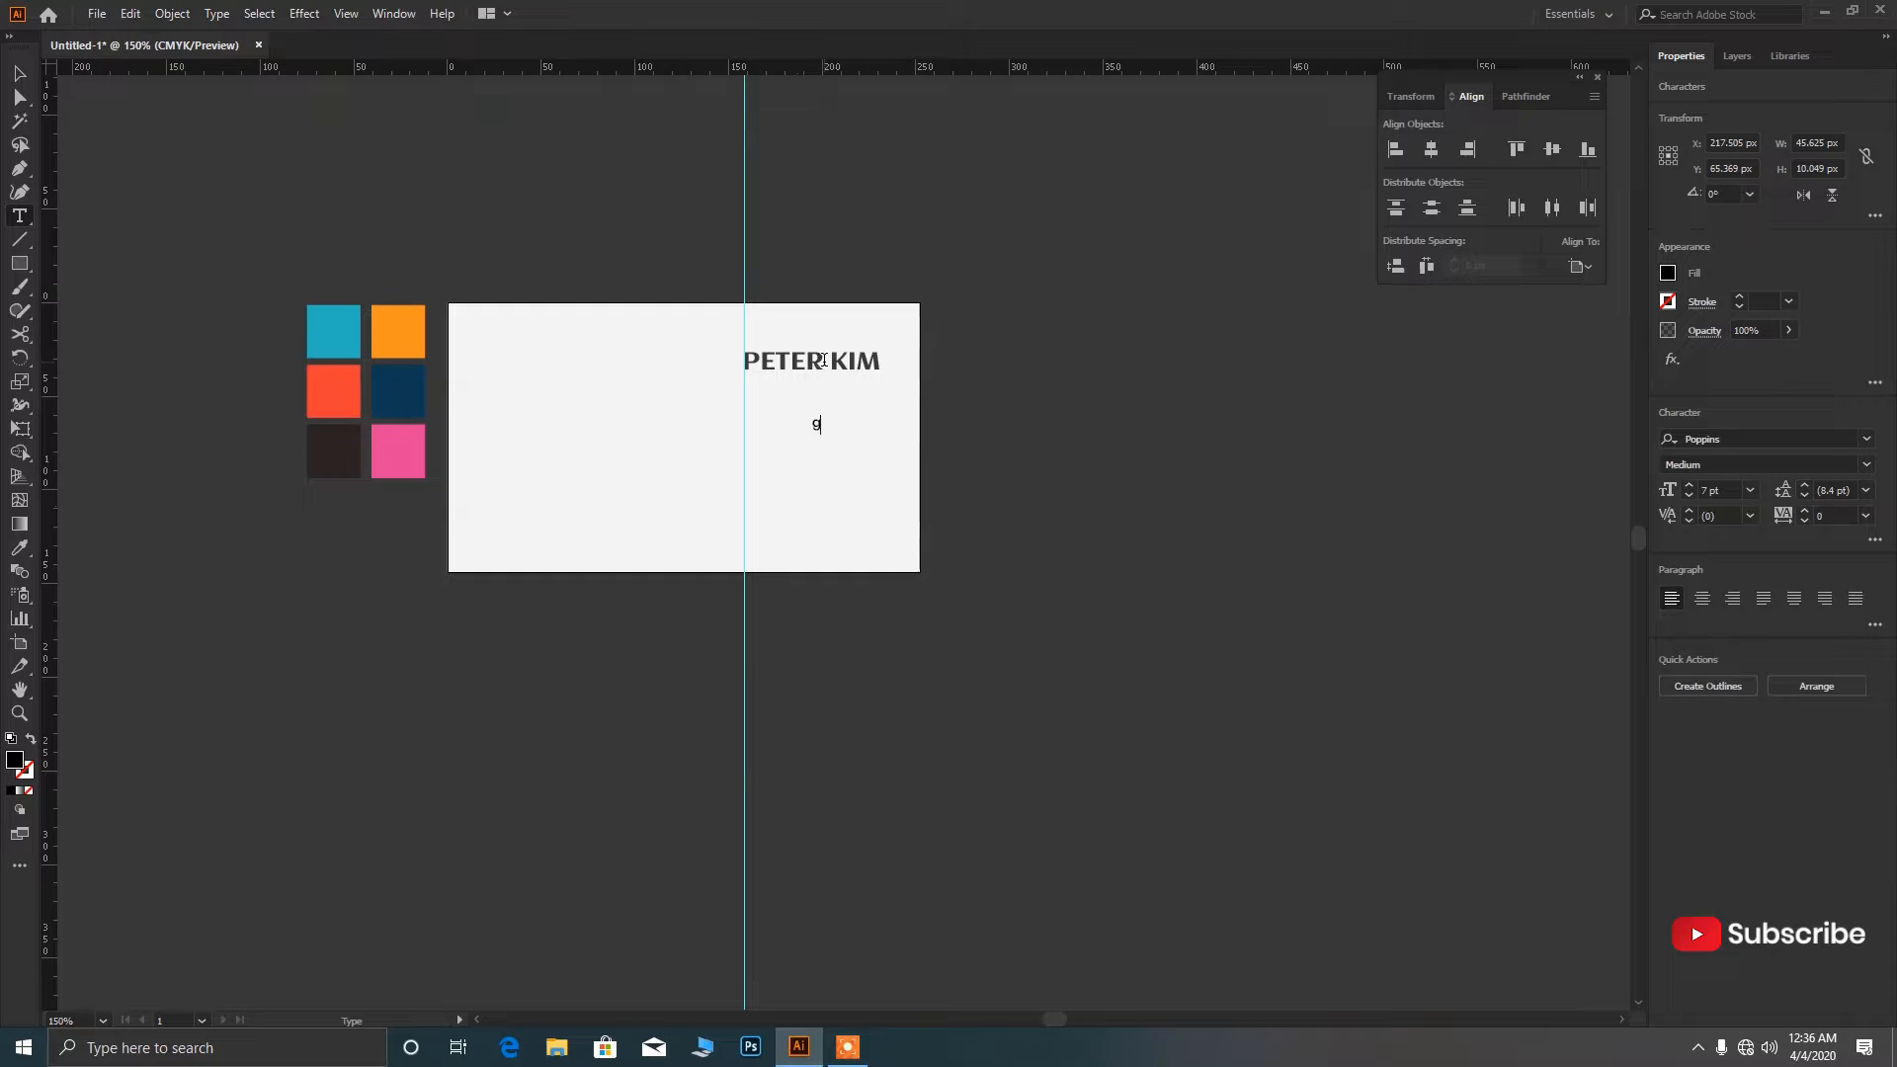
pyautogui.write('gra')
pyautogui.write('GRA')
pyautogui.write('PHIC DESIGNER')
pyautogui.press('Escape')
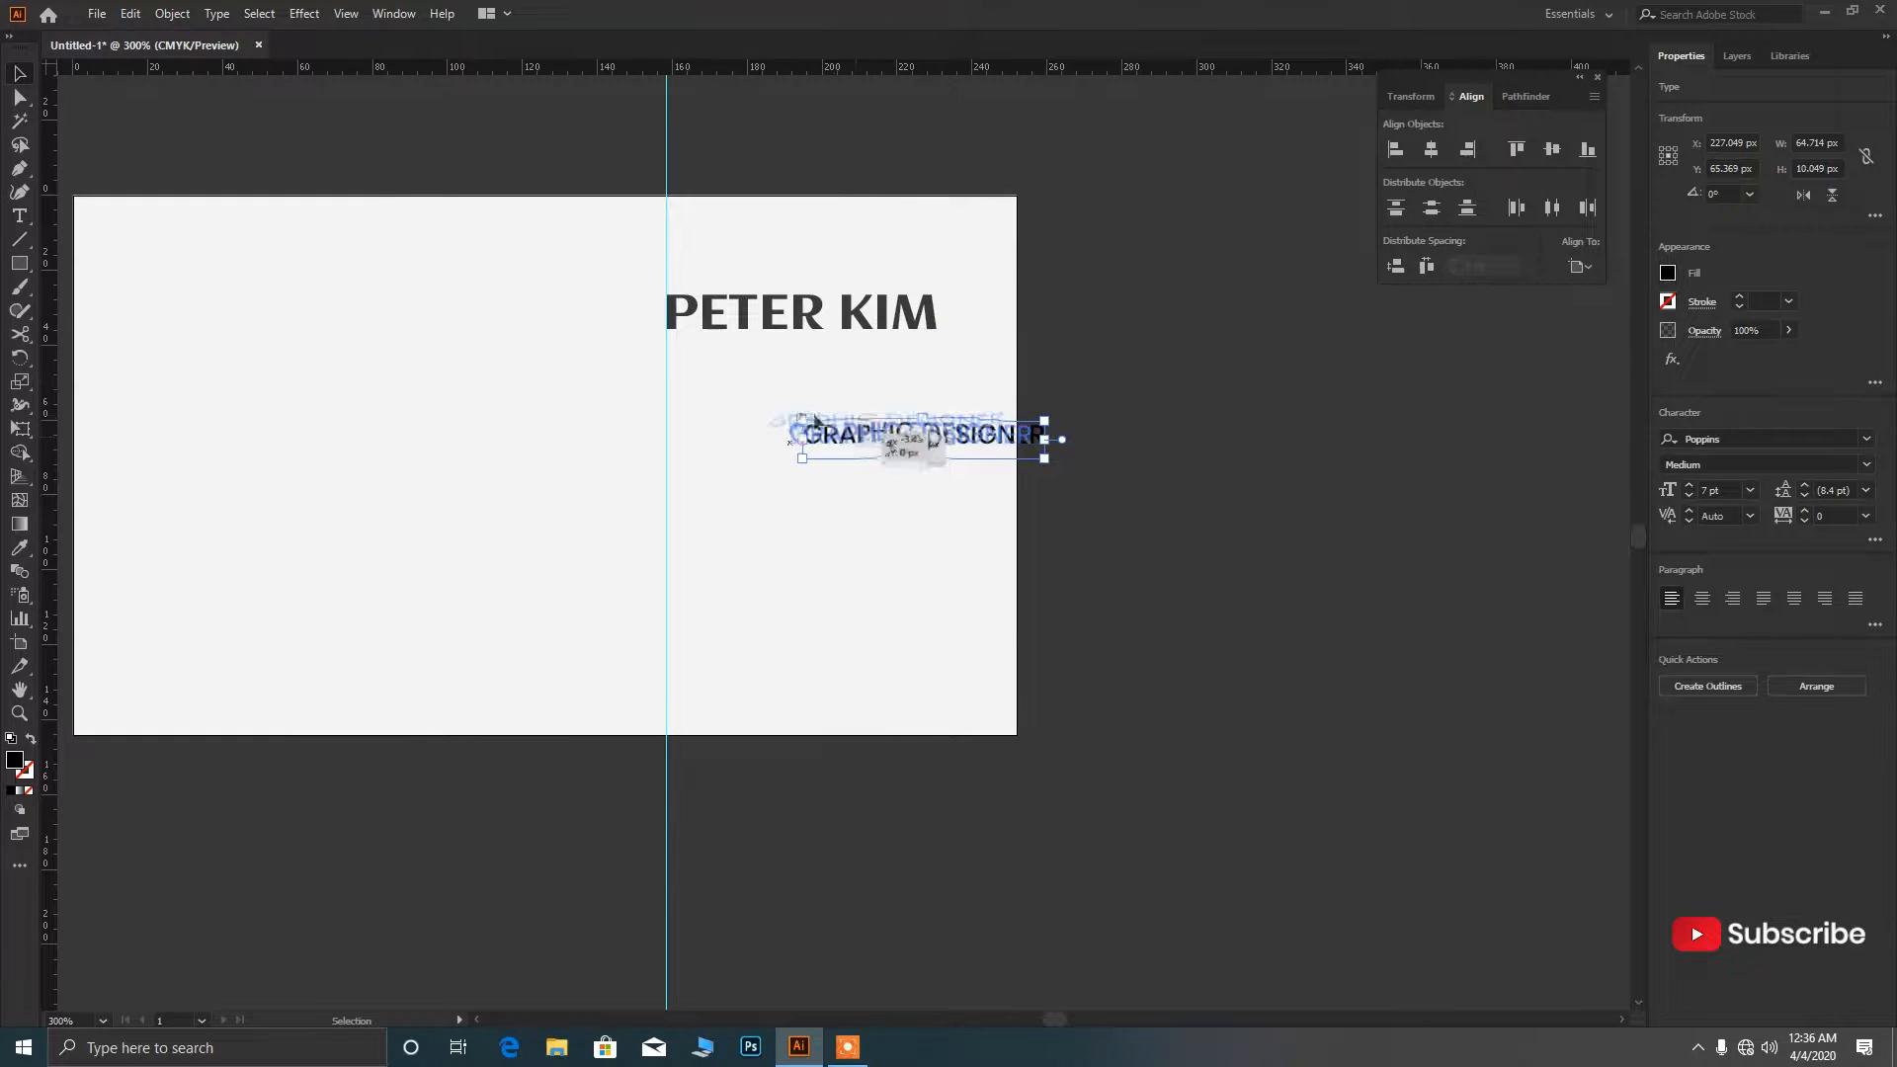
# Move the job title under the name, shrink it to 5 pt, and align it to the guide.
pyautogui.moveTo(828, 428); pyautogui.dragTo(716, 354)
pyautogui.click(1687, 491)
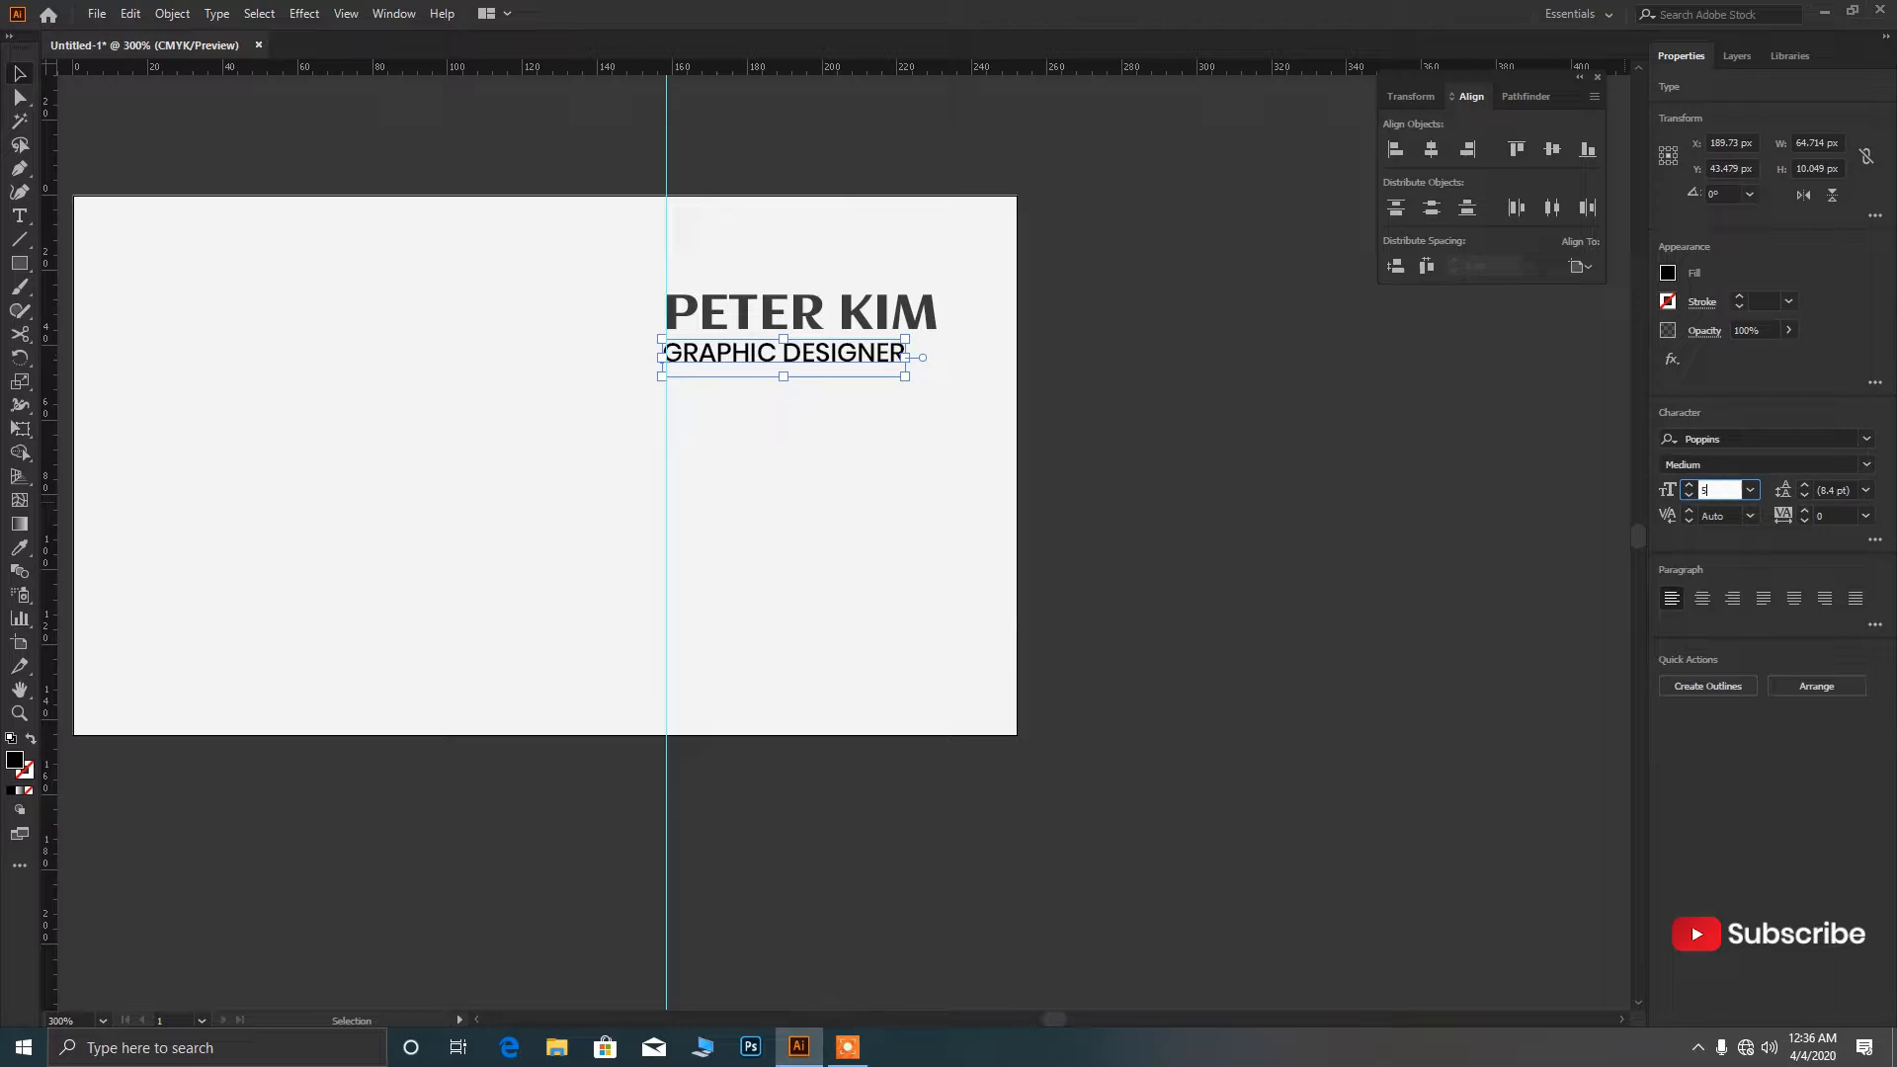
pyautogui.write('5')
pyautogui.press('Return')
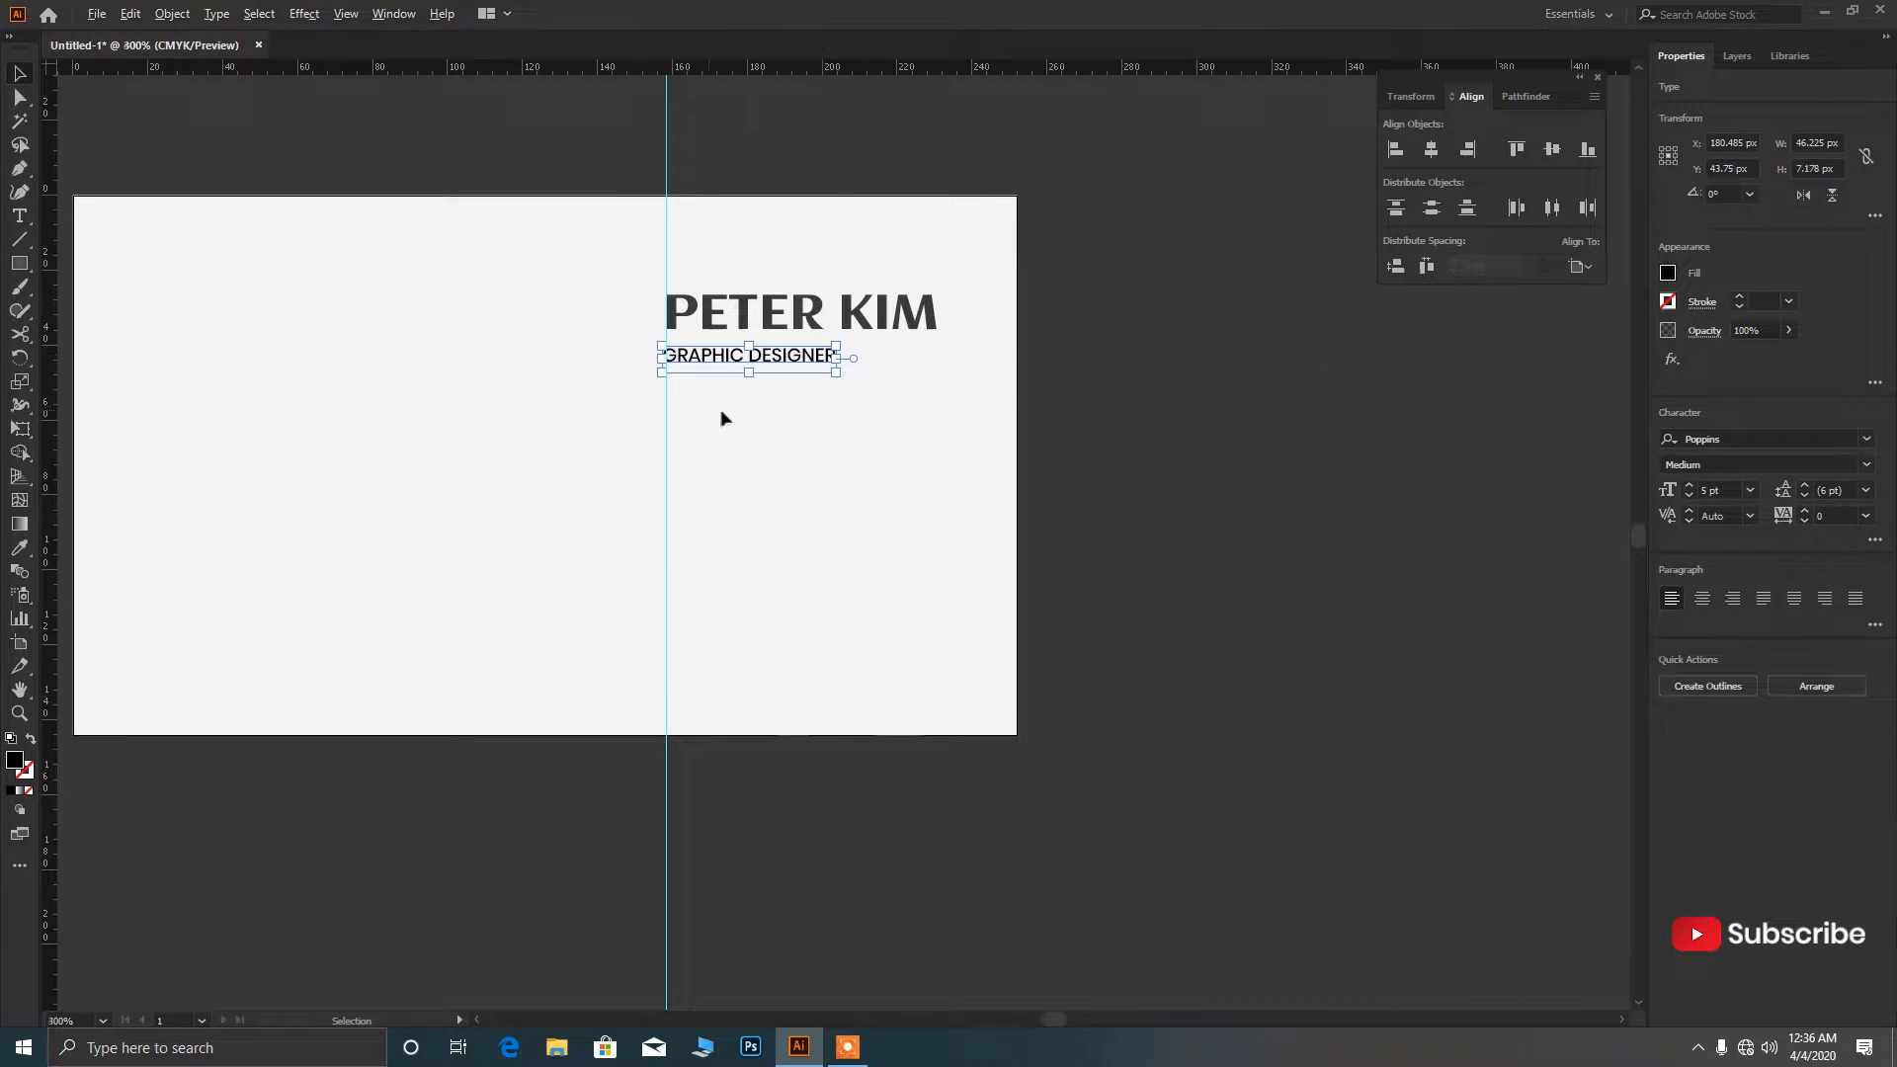
pyautogui.scroll(3, 719, 414)
pyautogui.scroll(1, 739, 383)
pyautogui.scroll(1, 619, 377)
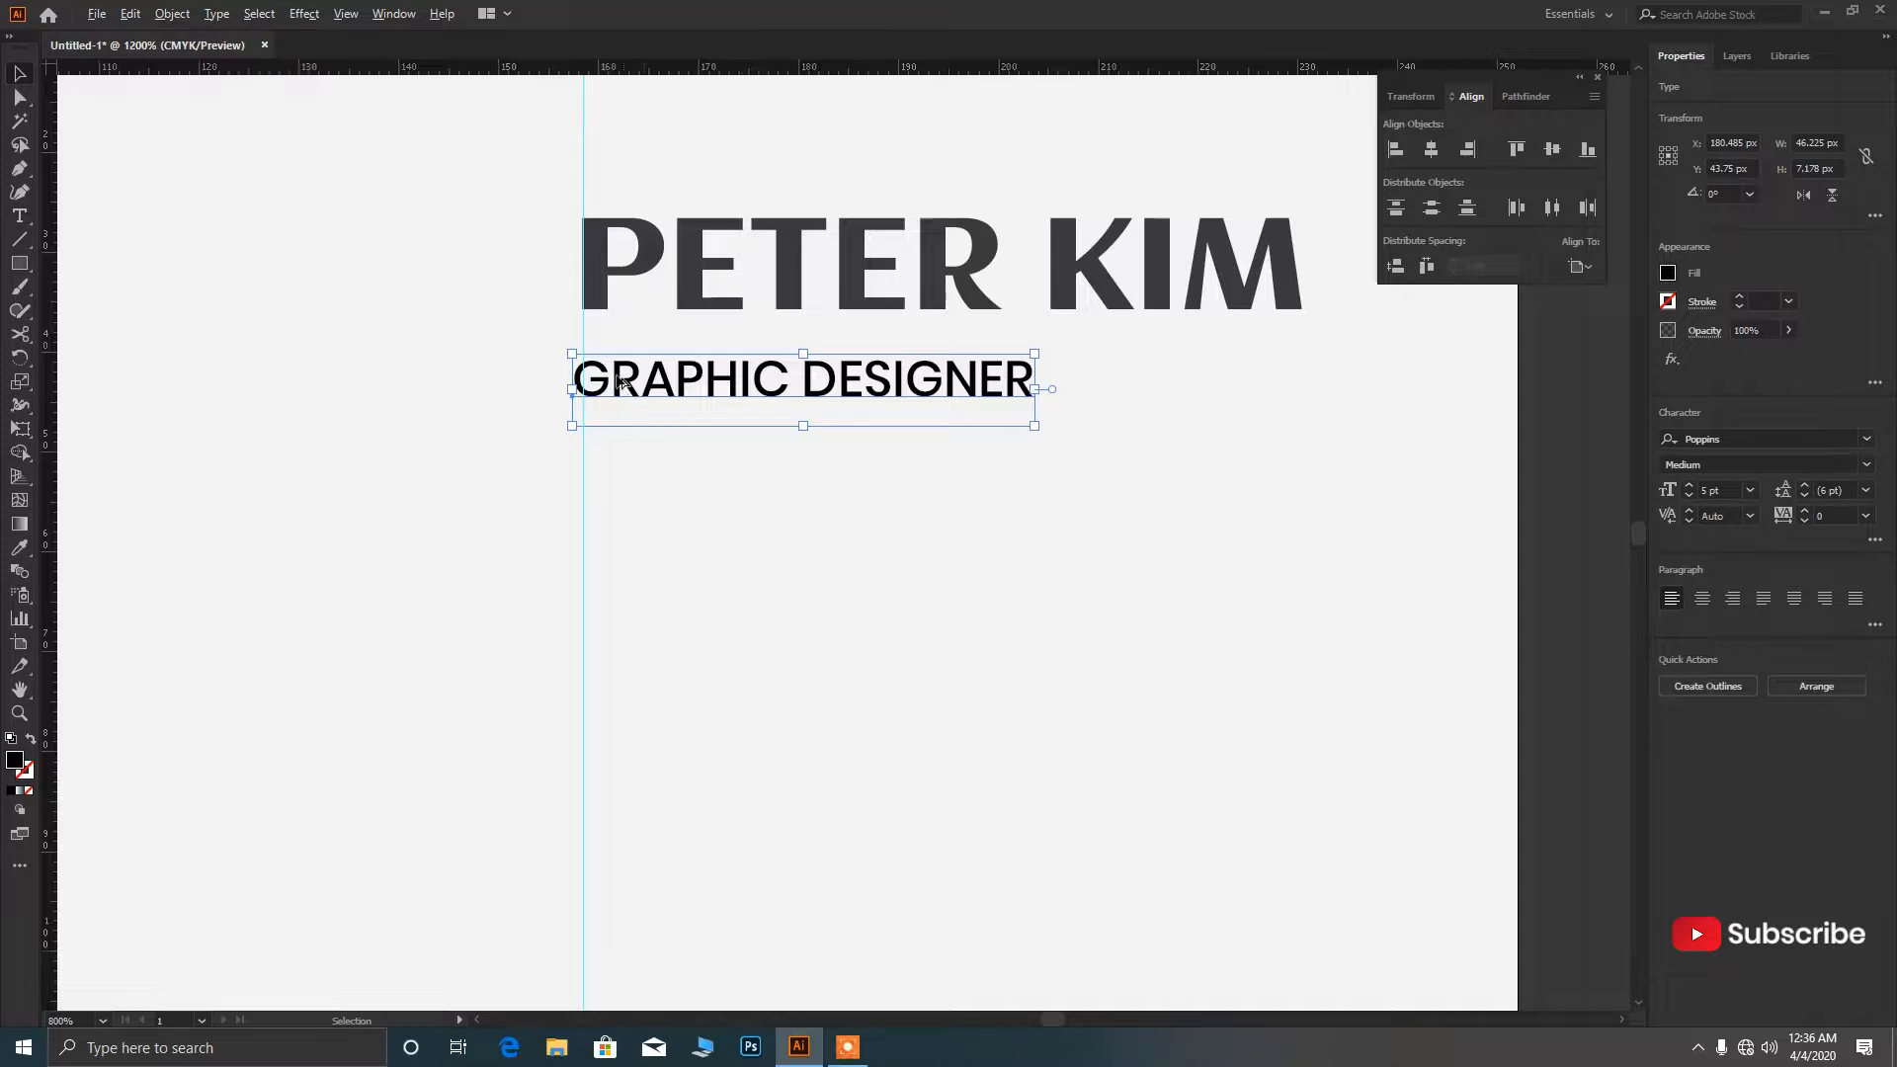
pyautogui.scroll(1, 619, 381)
pyautogui.moveTo(607, 385); pyautogui.dragTo(622, 377)
pyautogui.scroll(-5, 708, 516)
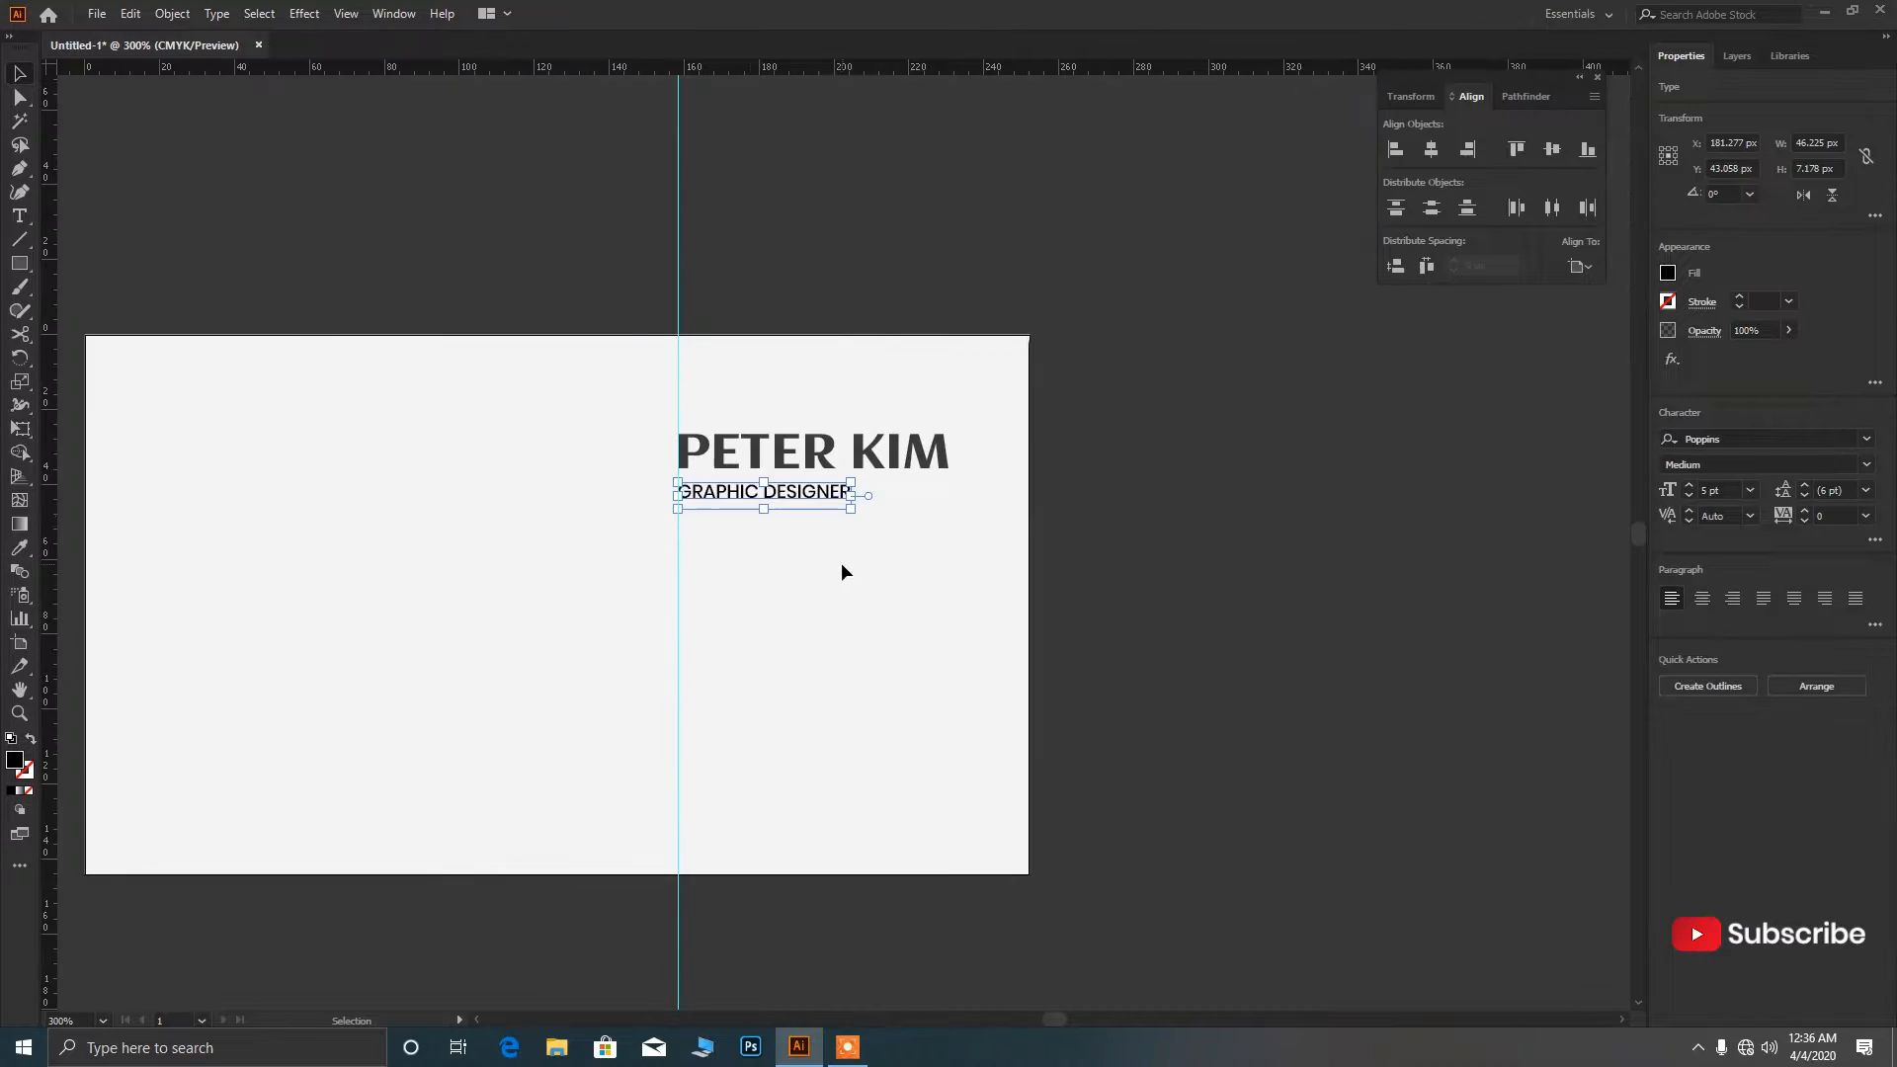
pyautogui.press('Up')
# Change the job title's font style to Poppins Regular.
pyautogui.click(1866, 464)
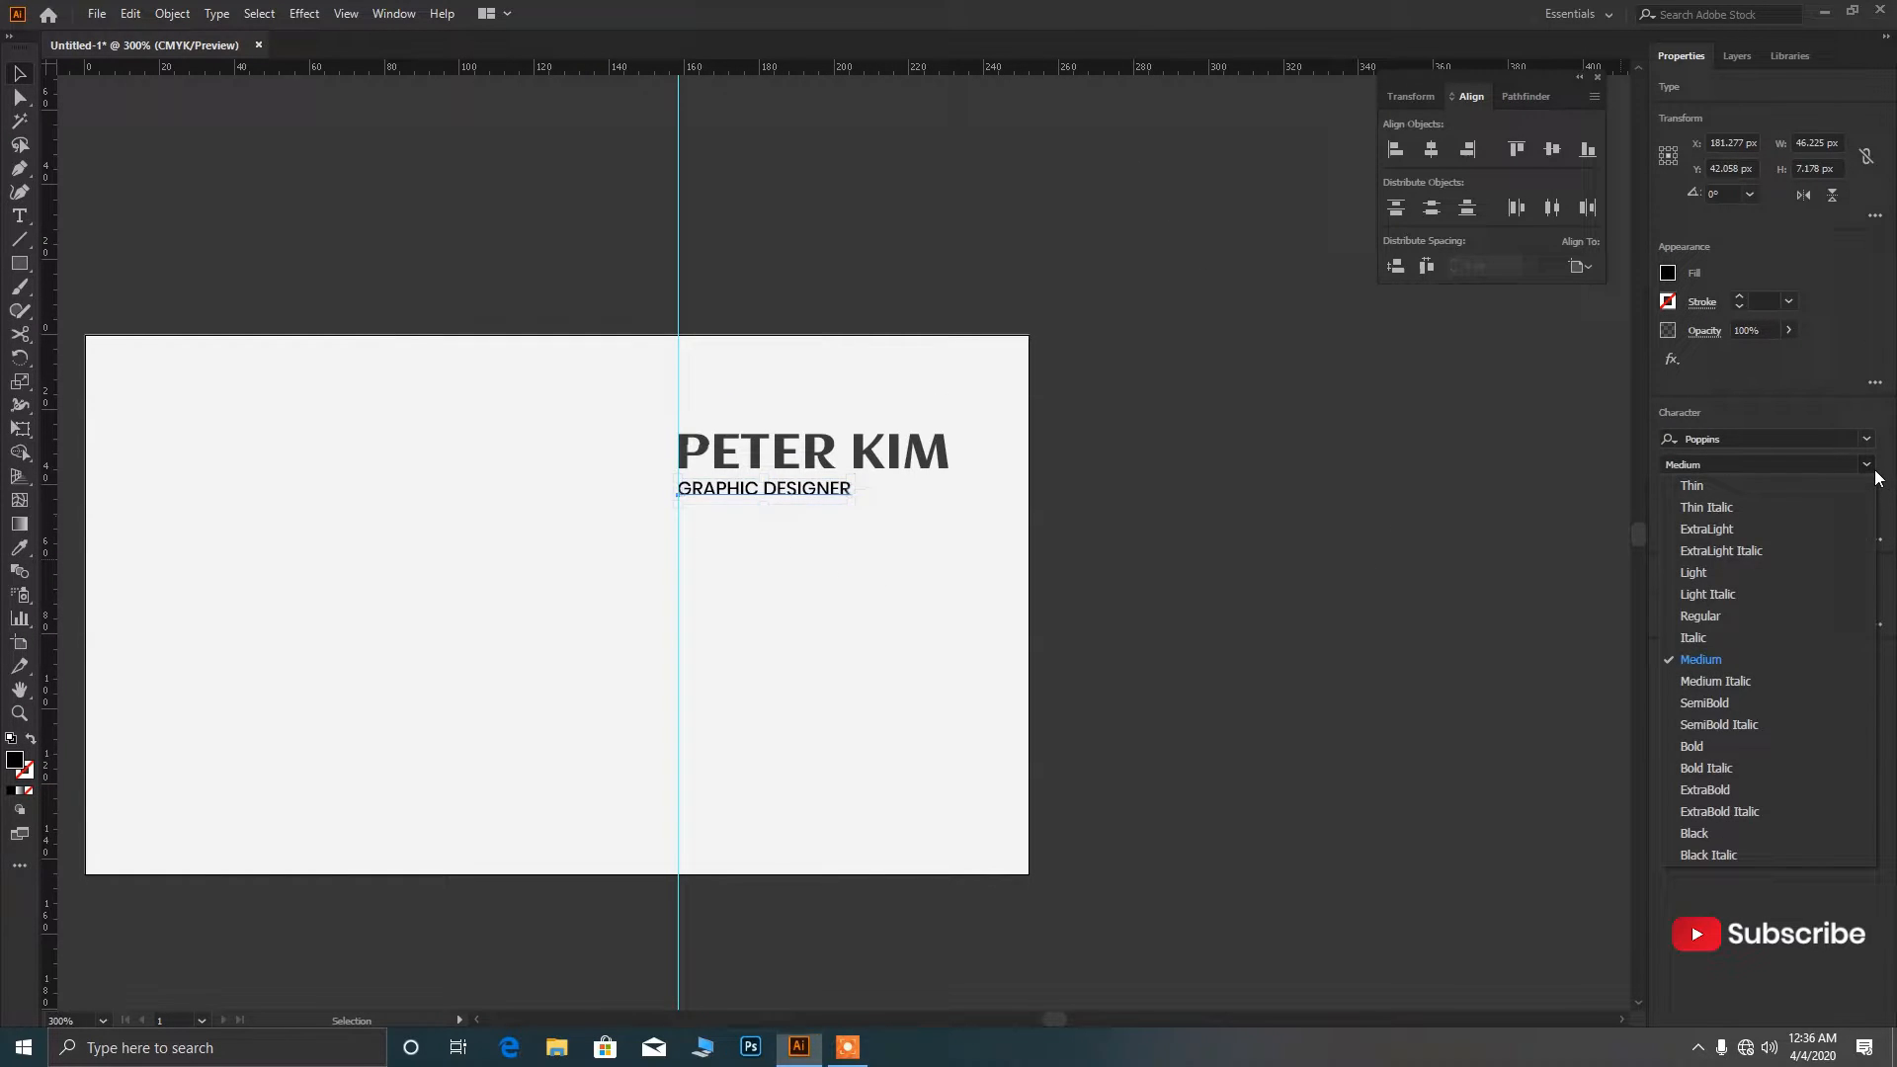
pyautogui.click(1747, 617)
pyautogui.click(870, 551)
pyautogui.scroll(-1, 828, 553)
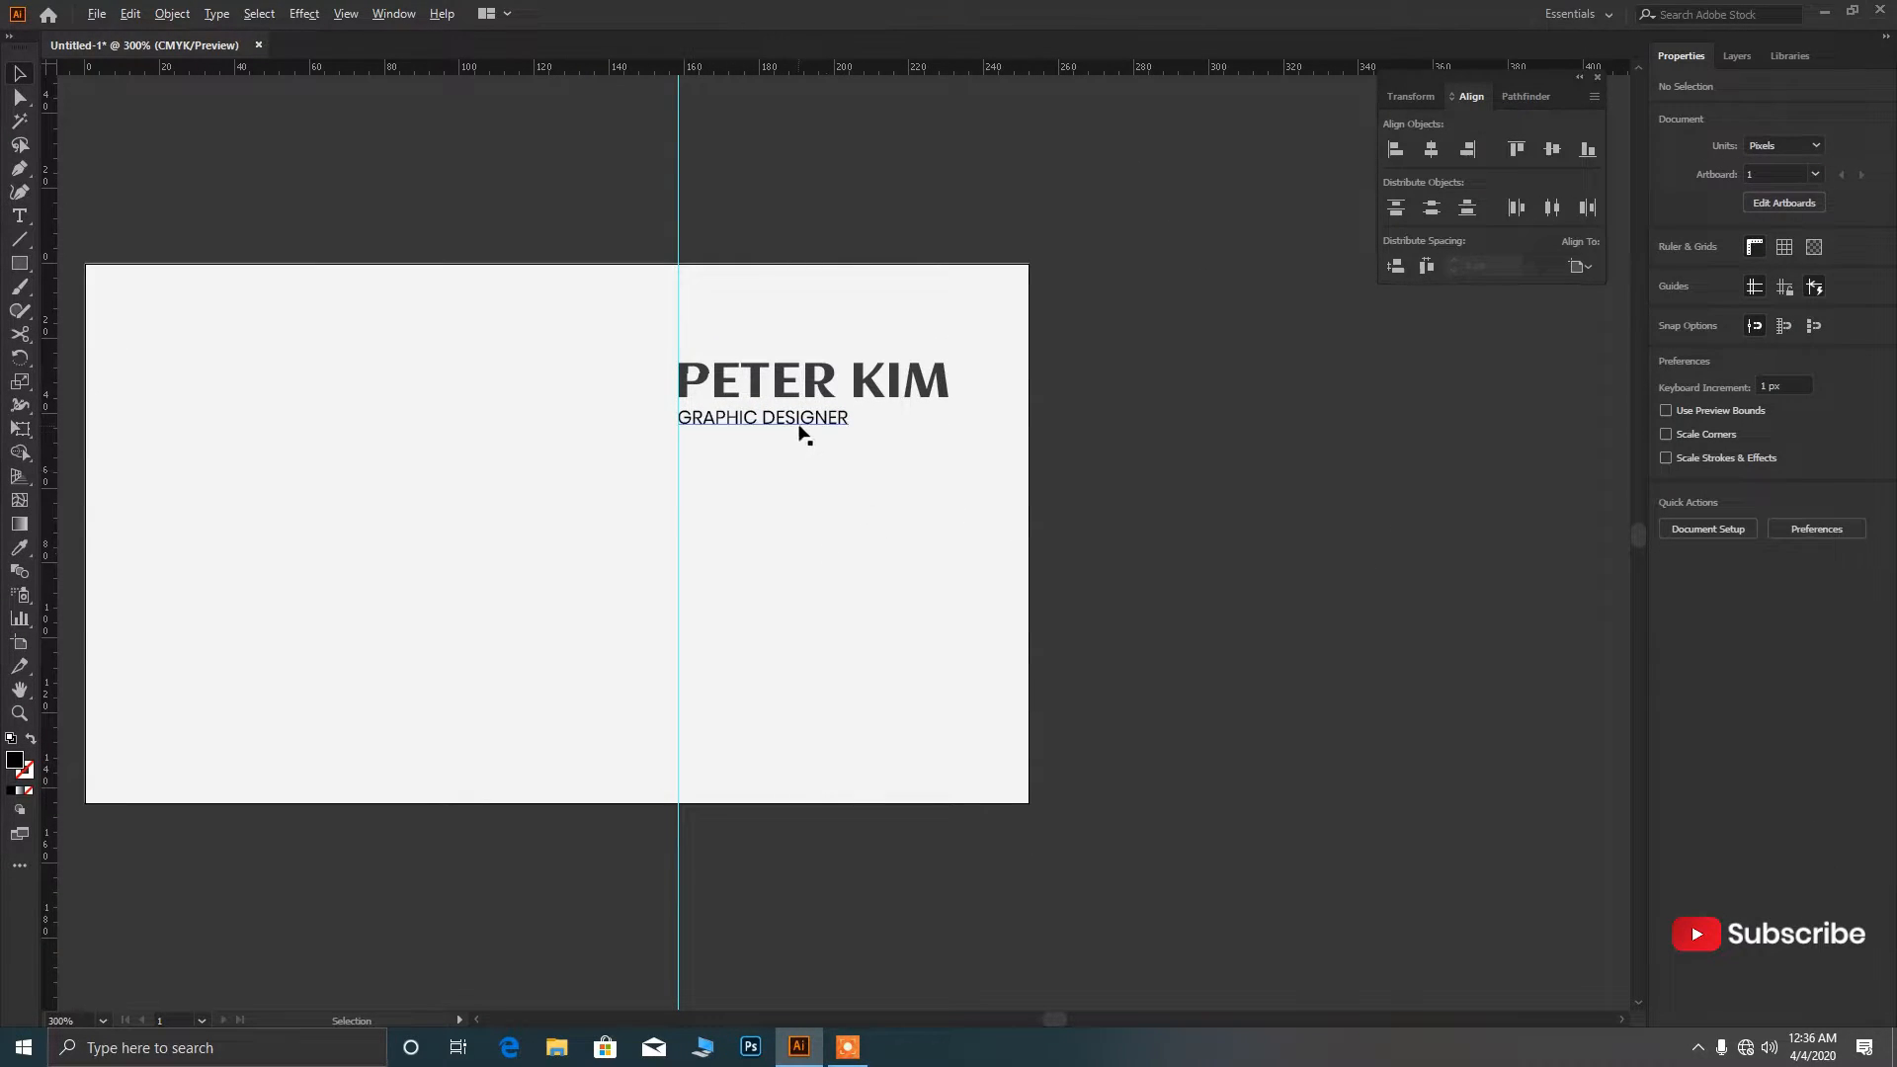
# Duplicate the job title into four stacked lines and start the phone number on the first.
pyautogui.moveTo(803, 435); pyautogui.dragTo(802, 549)
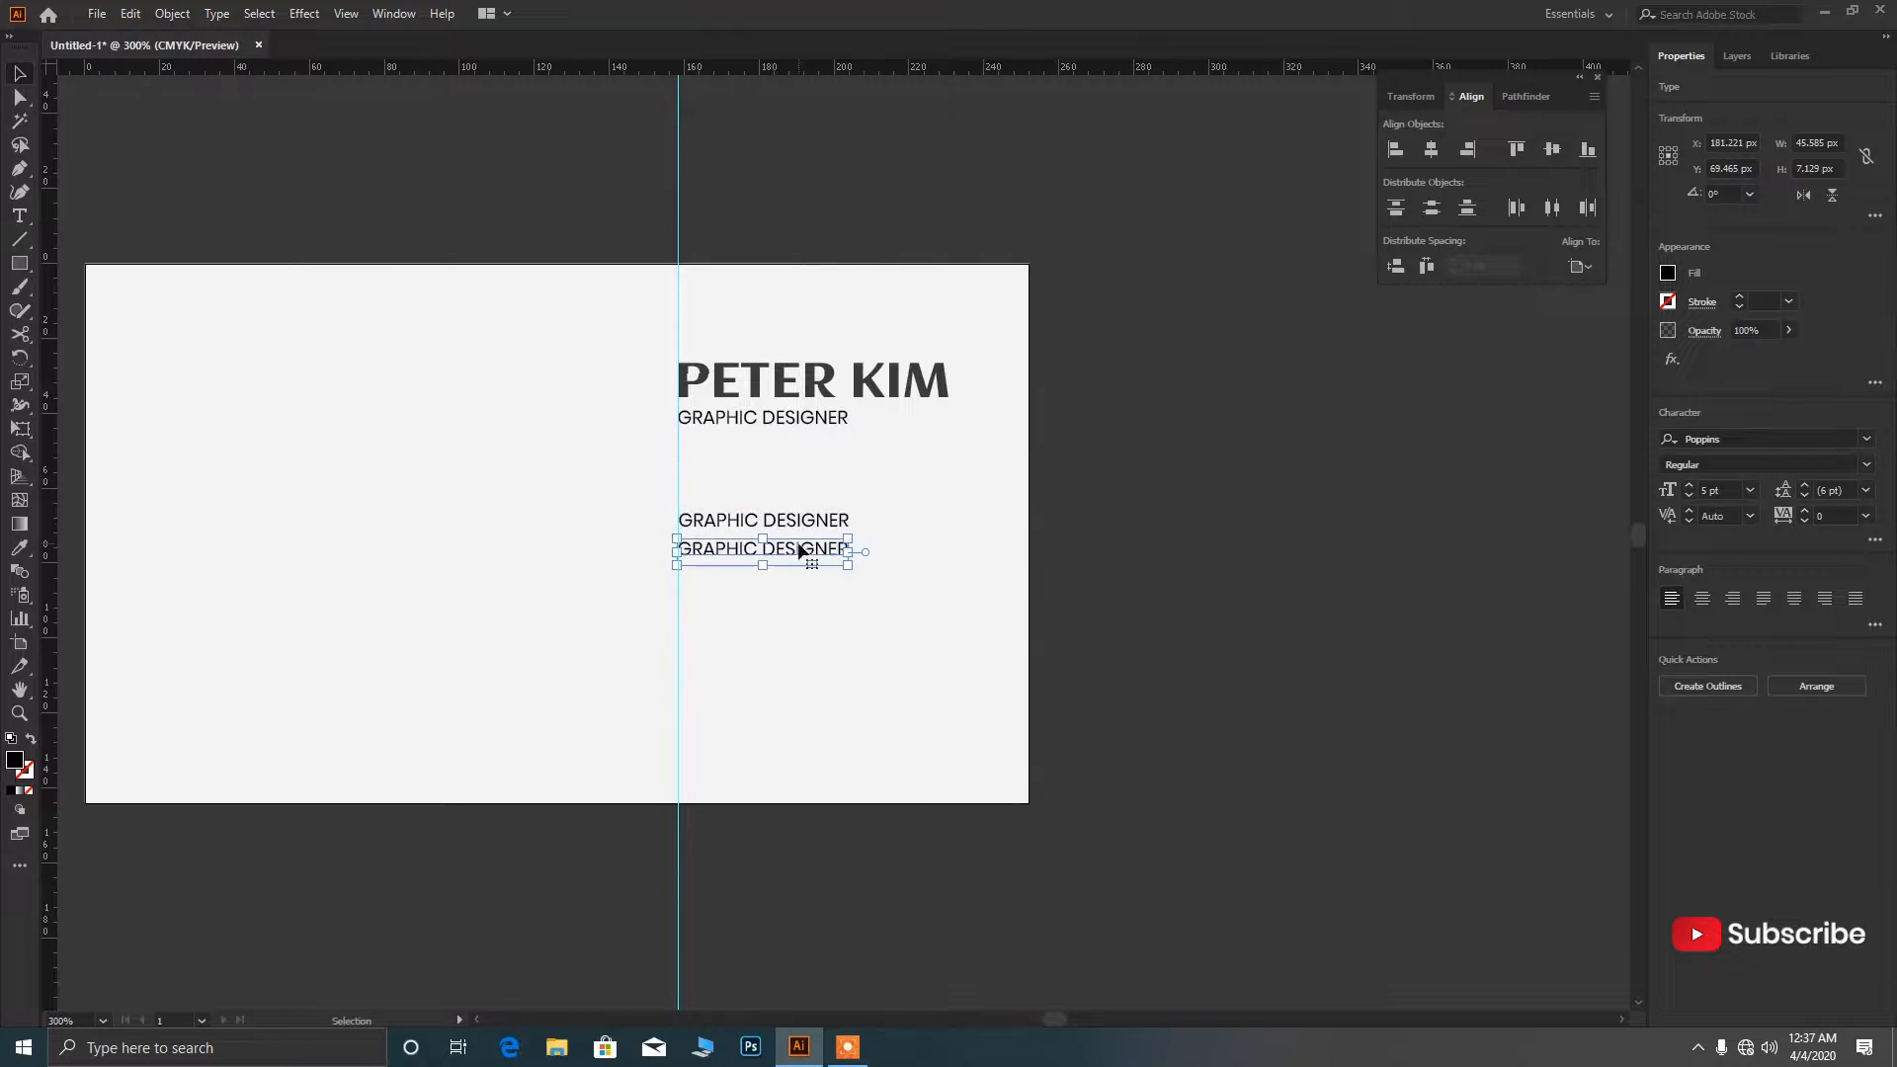
pyautogui.hotkey('ctrl', 'd')
pyautogui.hotkey('ctrl', 'd')
pyautogui.tripleClick(795, 524)
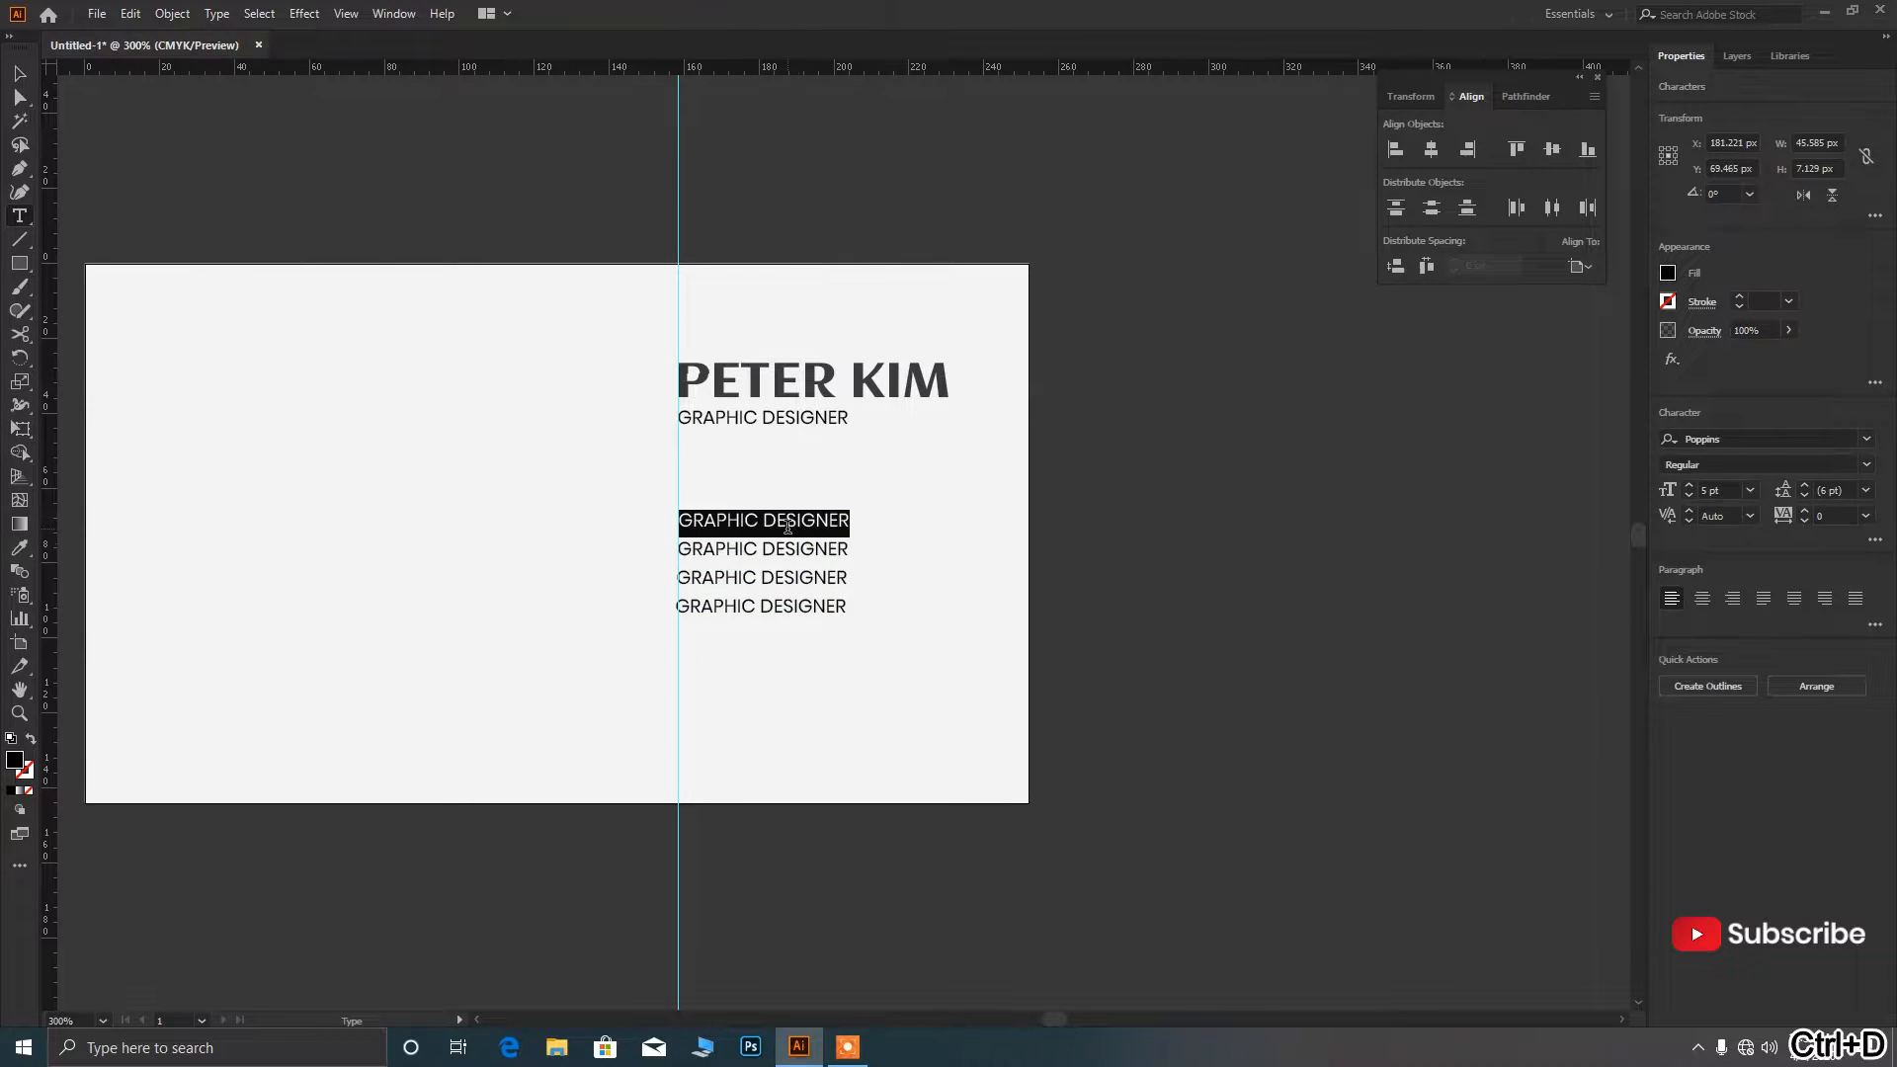
pyautogui.write('+0123-456789')
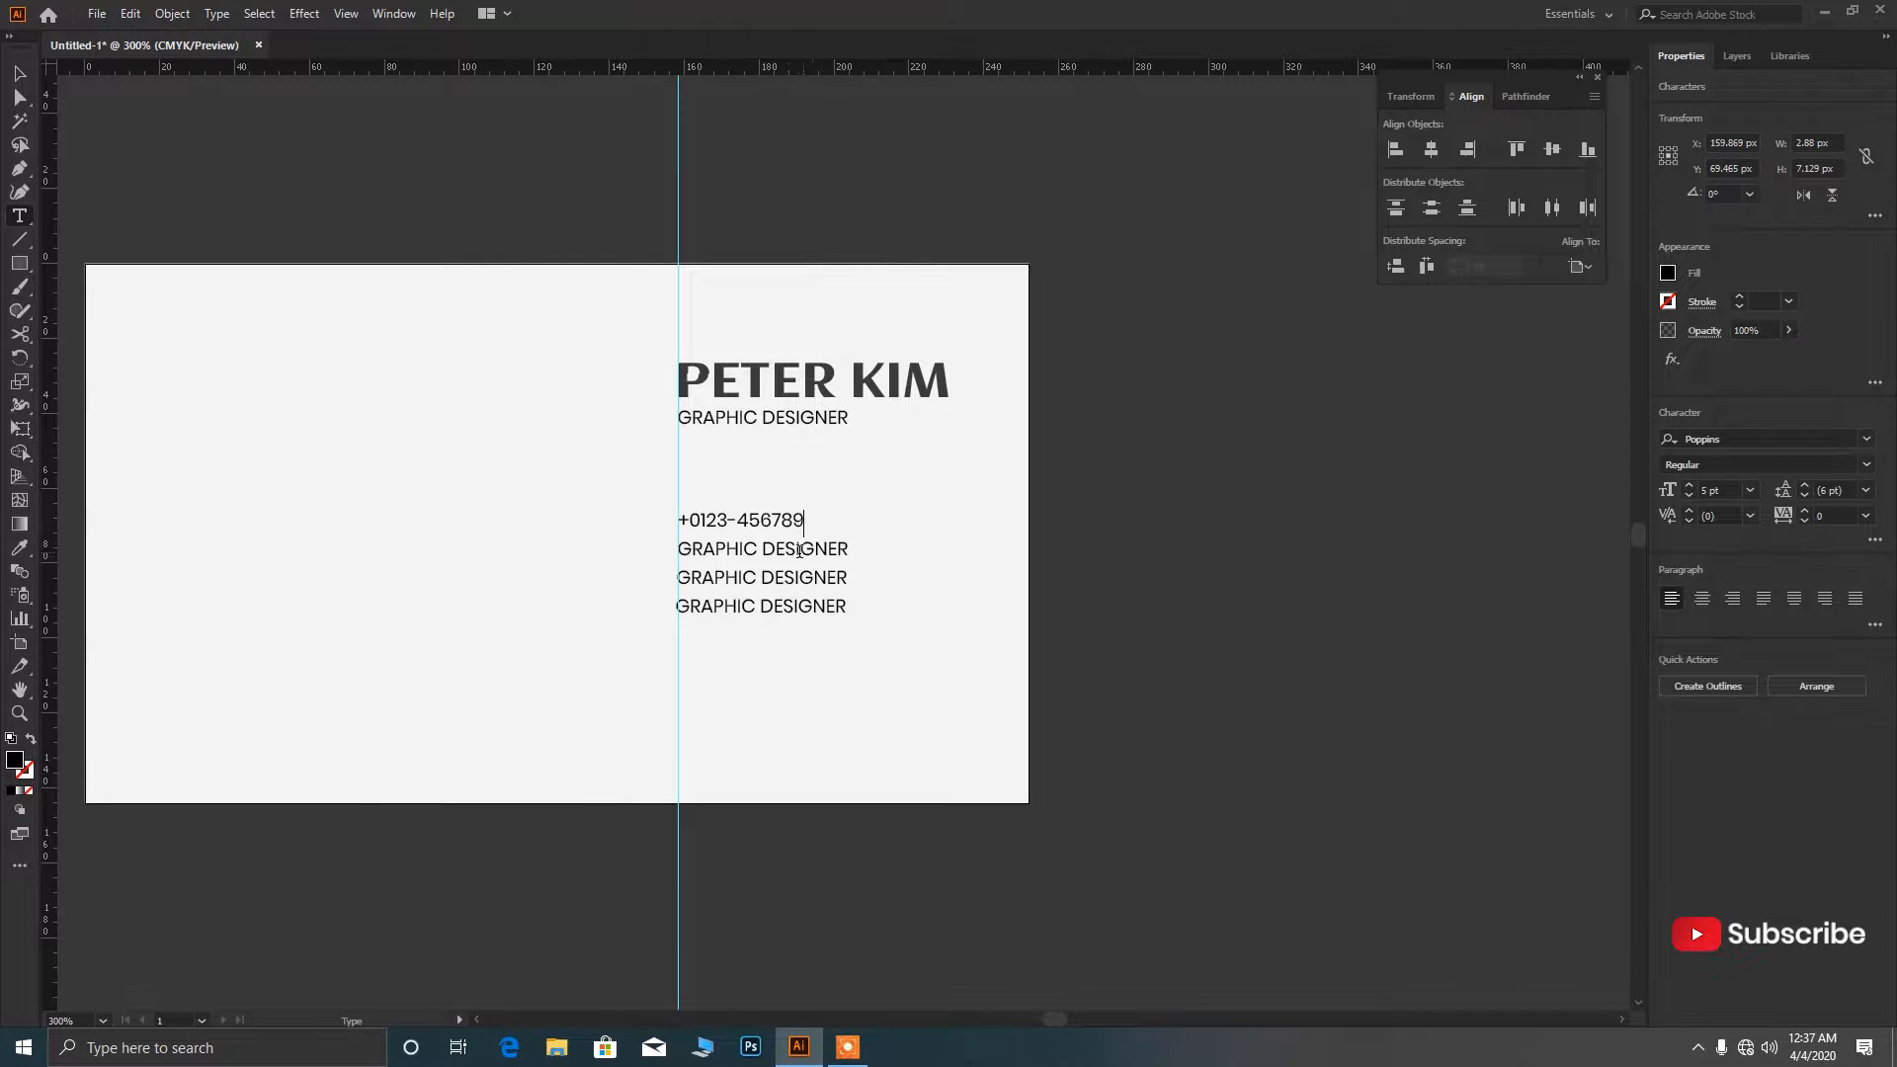
# Replace the second placeholder line with the cardholder's e-mail address.
pyautogui.tripleClick(798, 551)
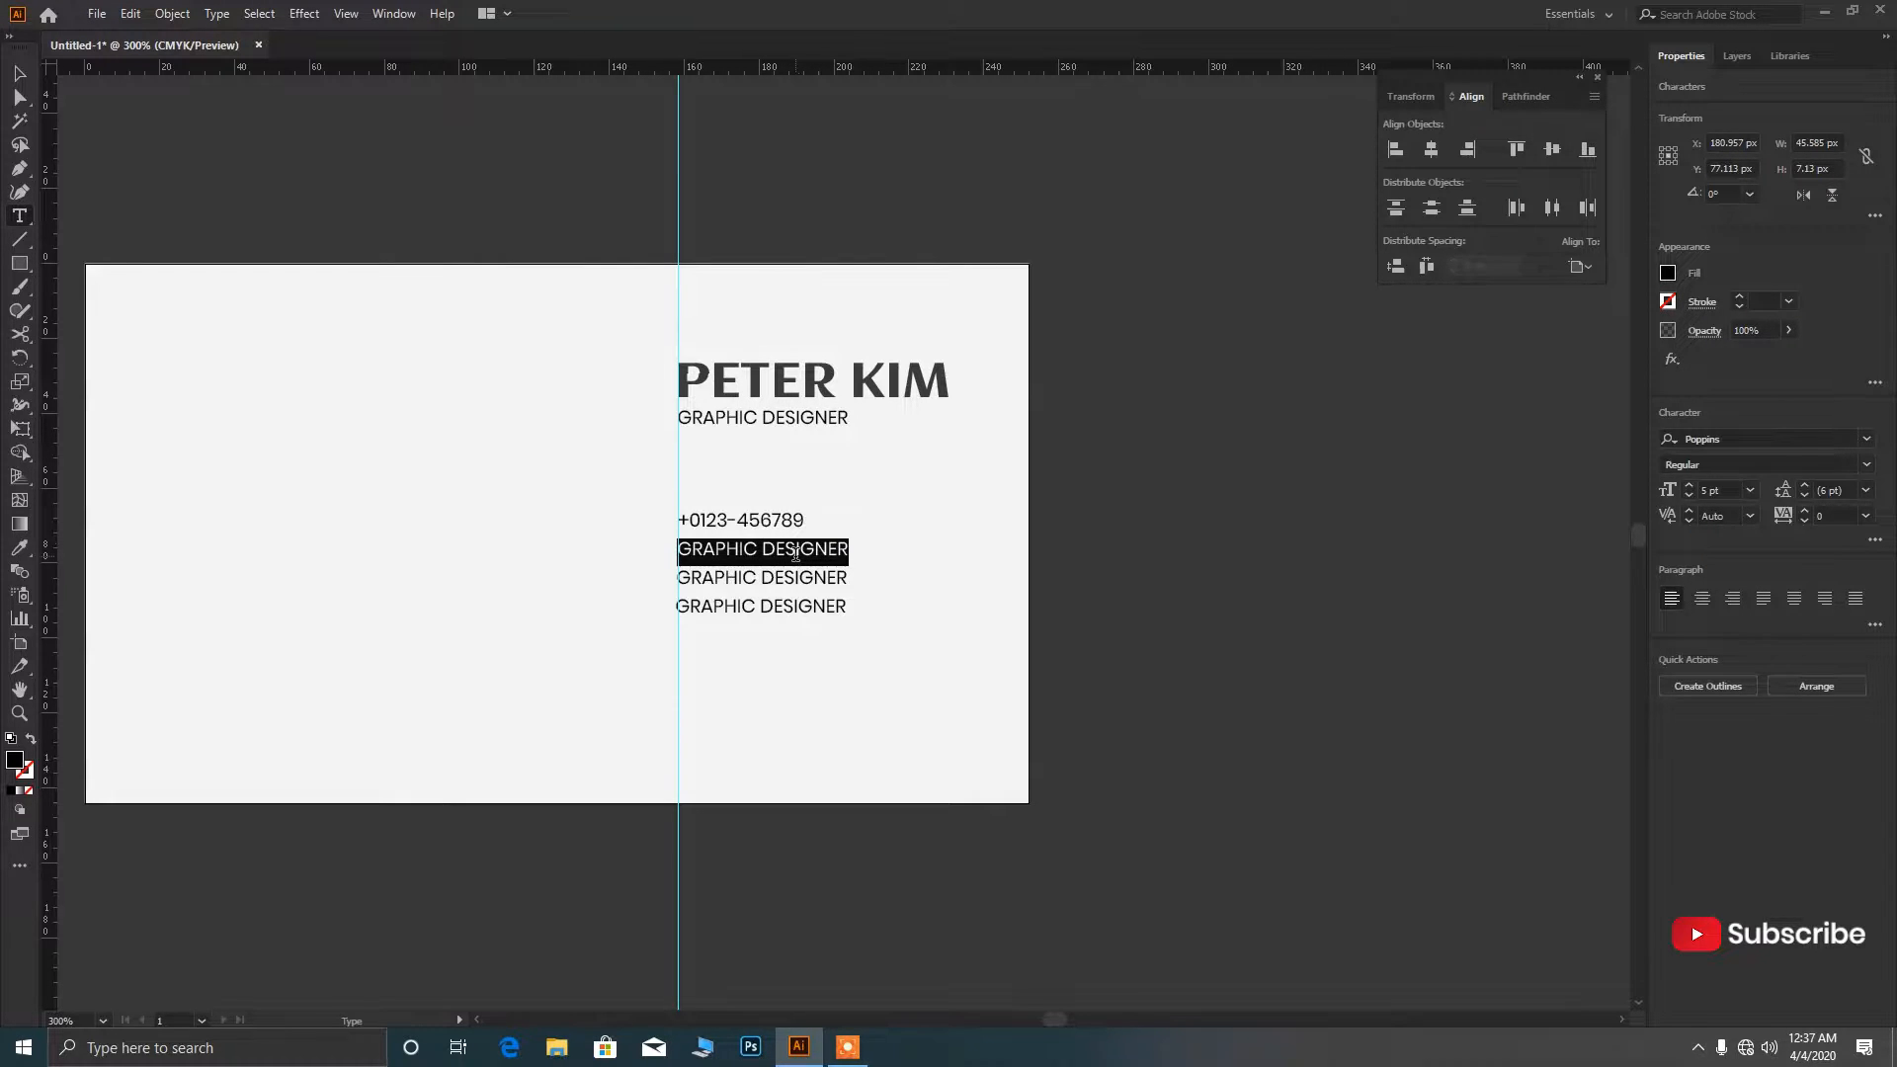
pyautogui.write('pET')
pyautogui.press('BackSpace')
pyautogui.press('BackSpace')
pyautogui.press('BackSpace')
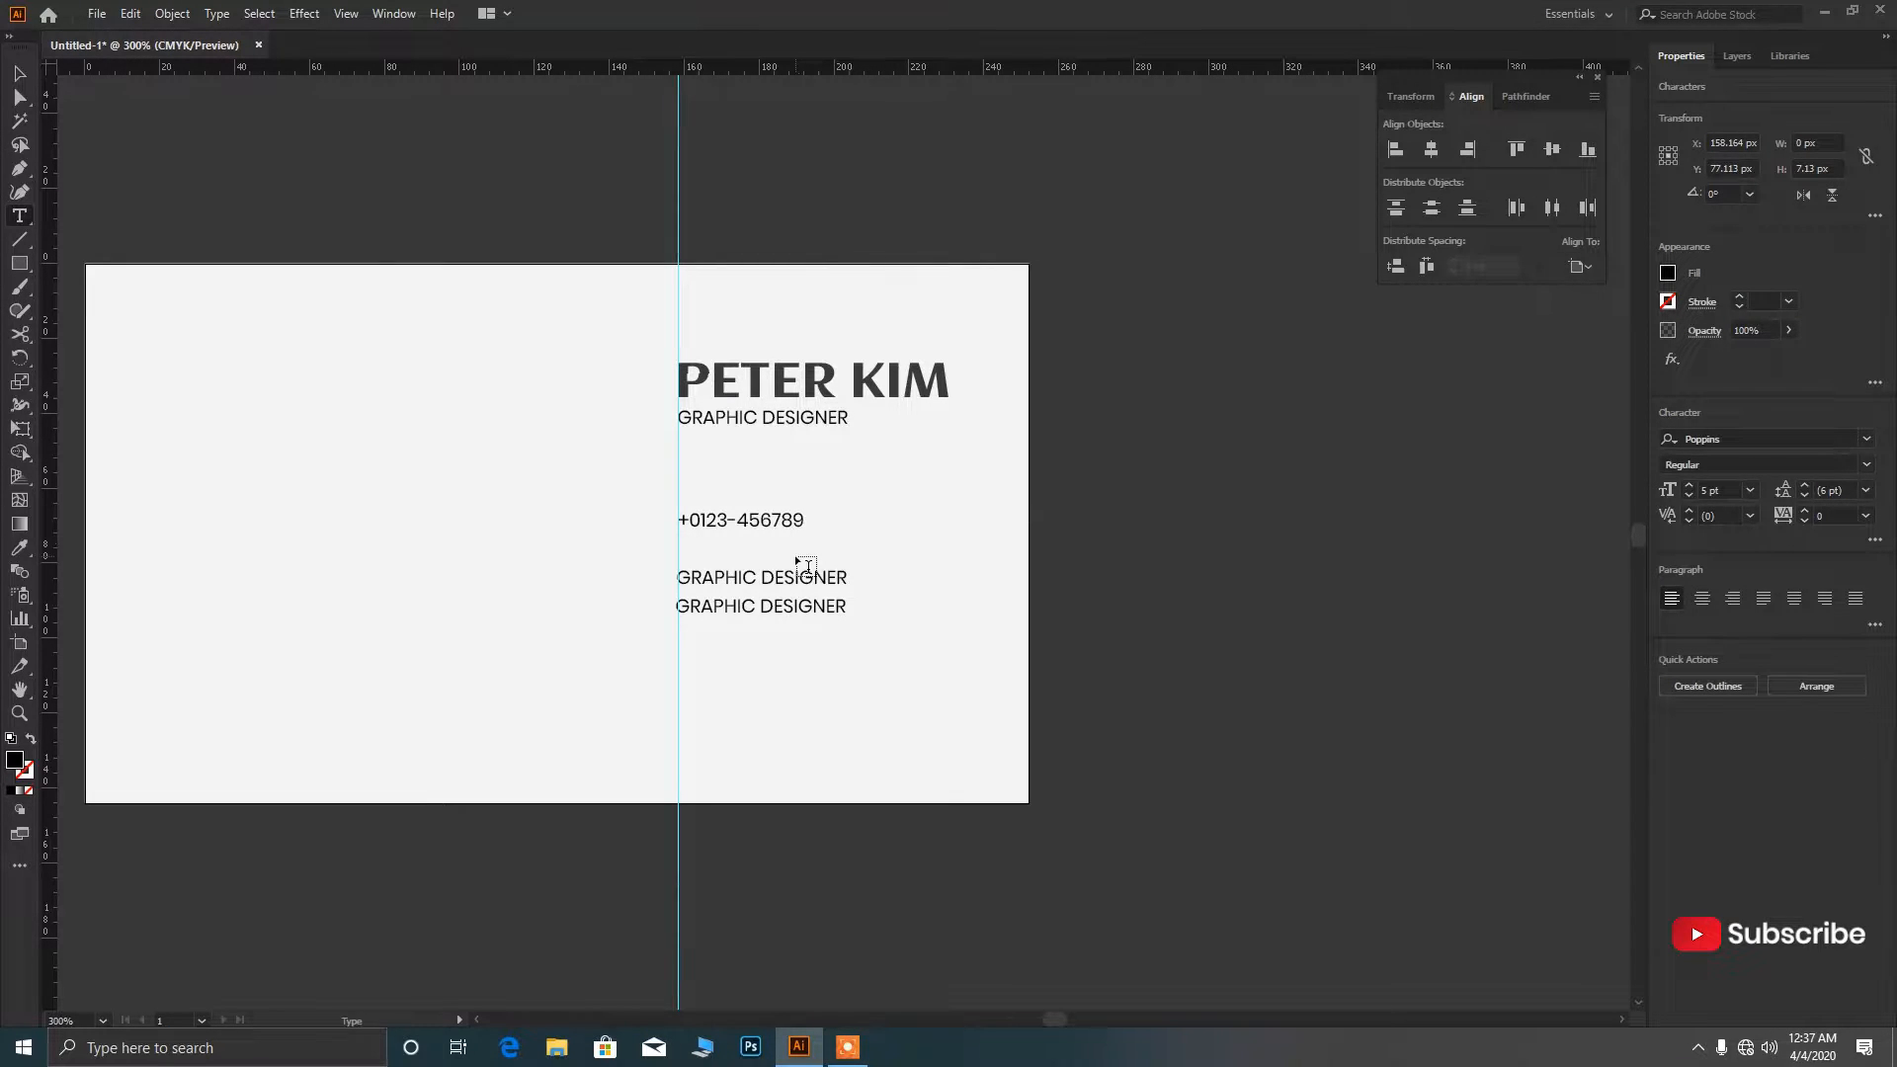
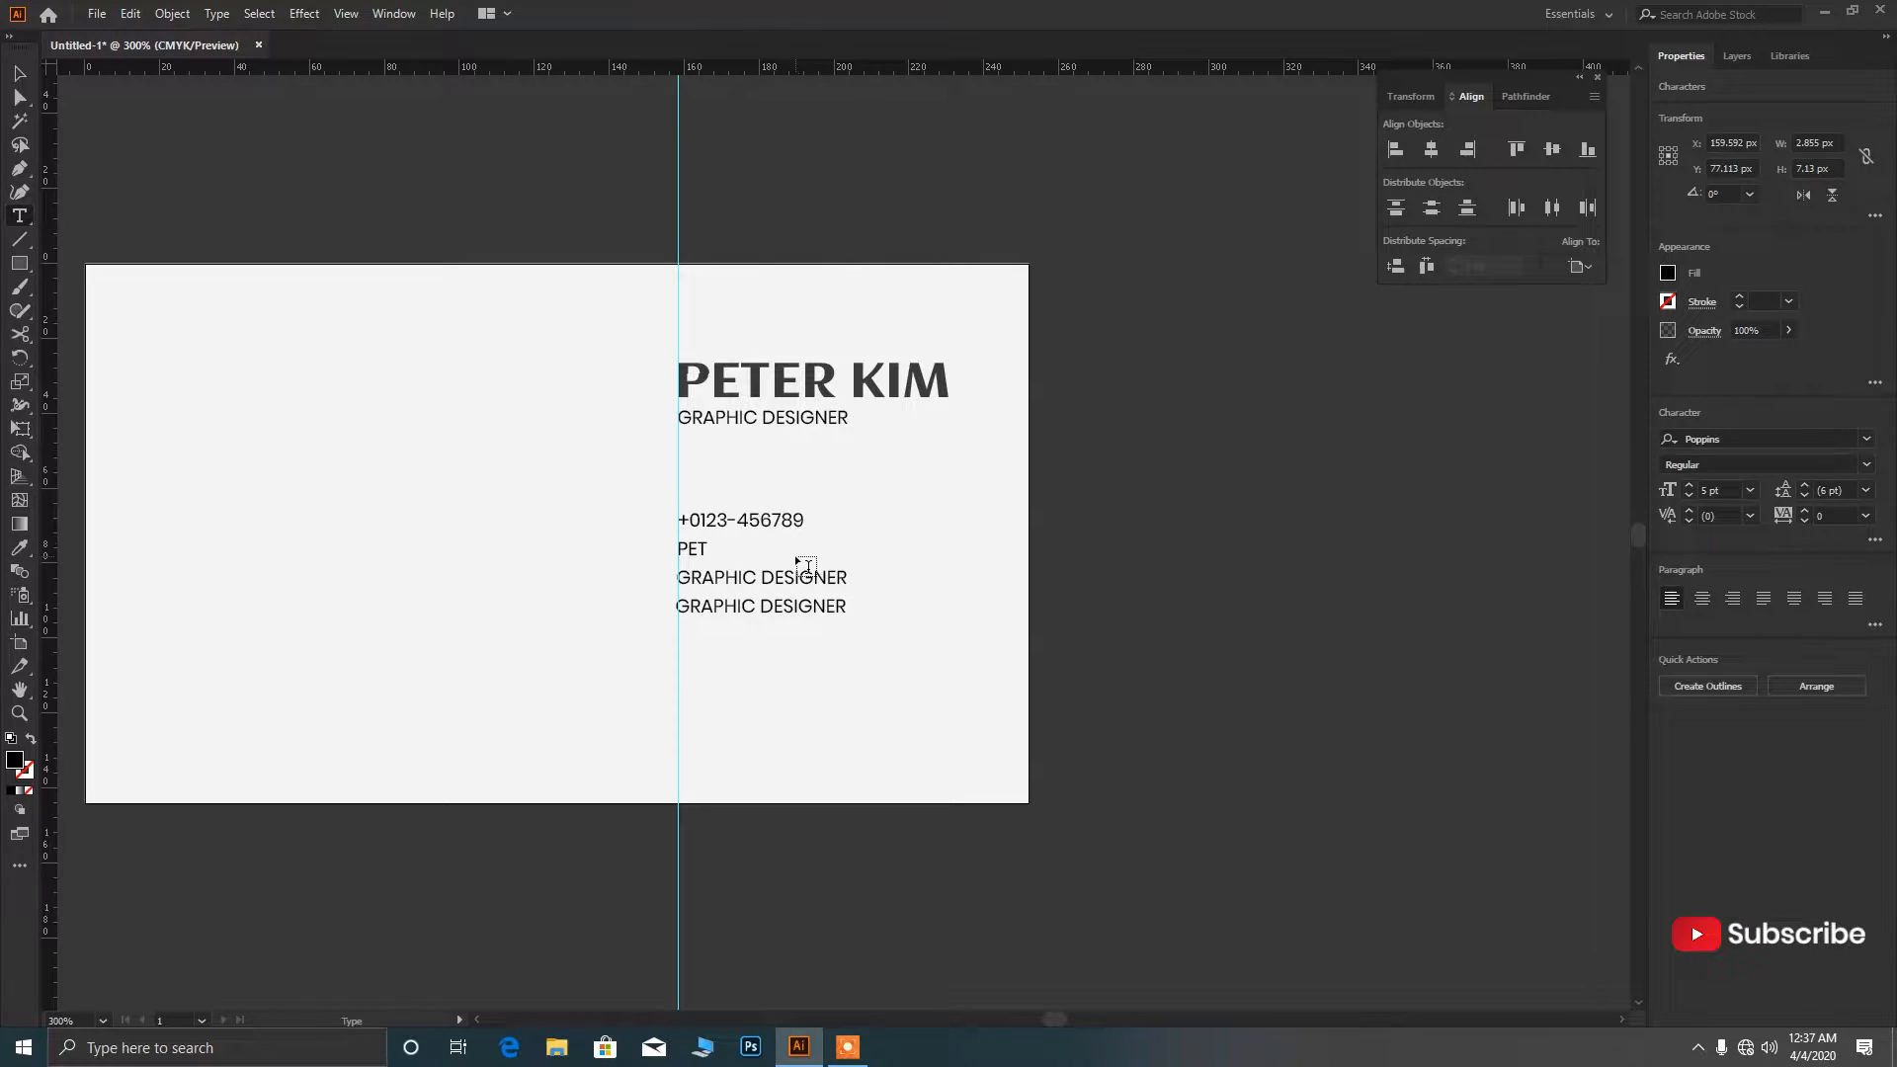
# Replace the third placeholder line with 'COMPANY ADDRESS'.
pyautogui.tripleClick(776, 580)
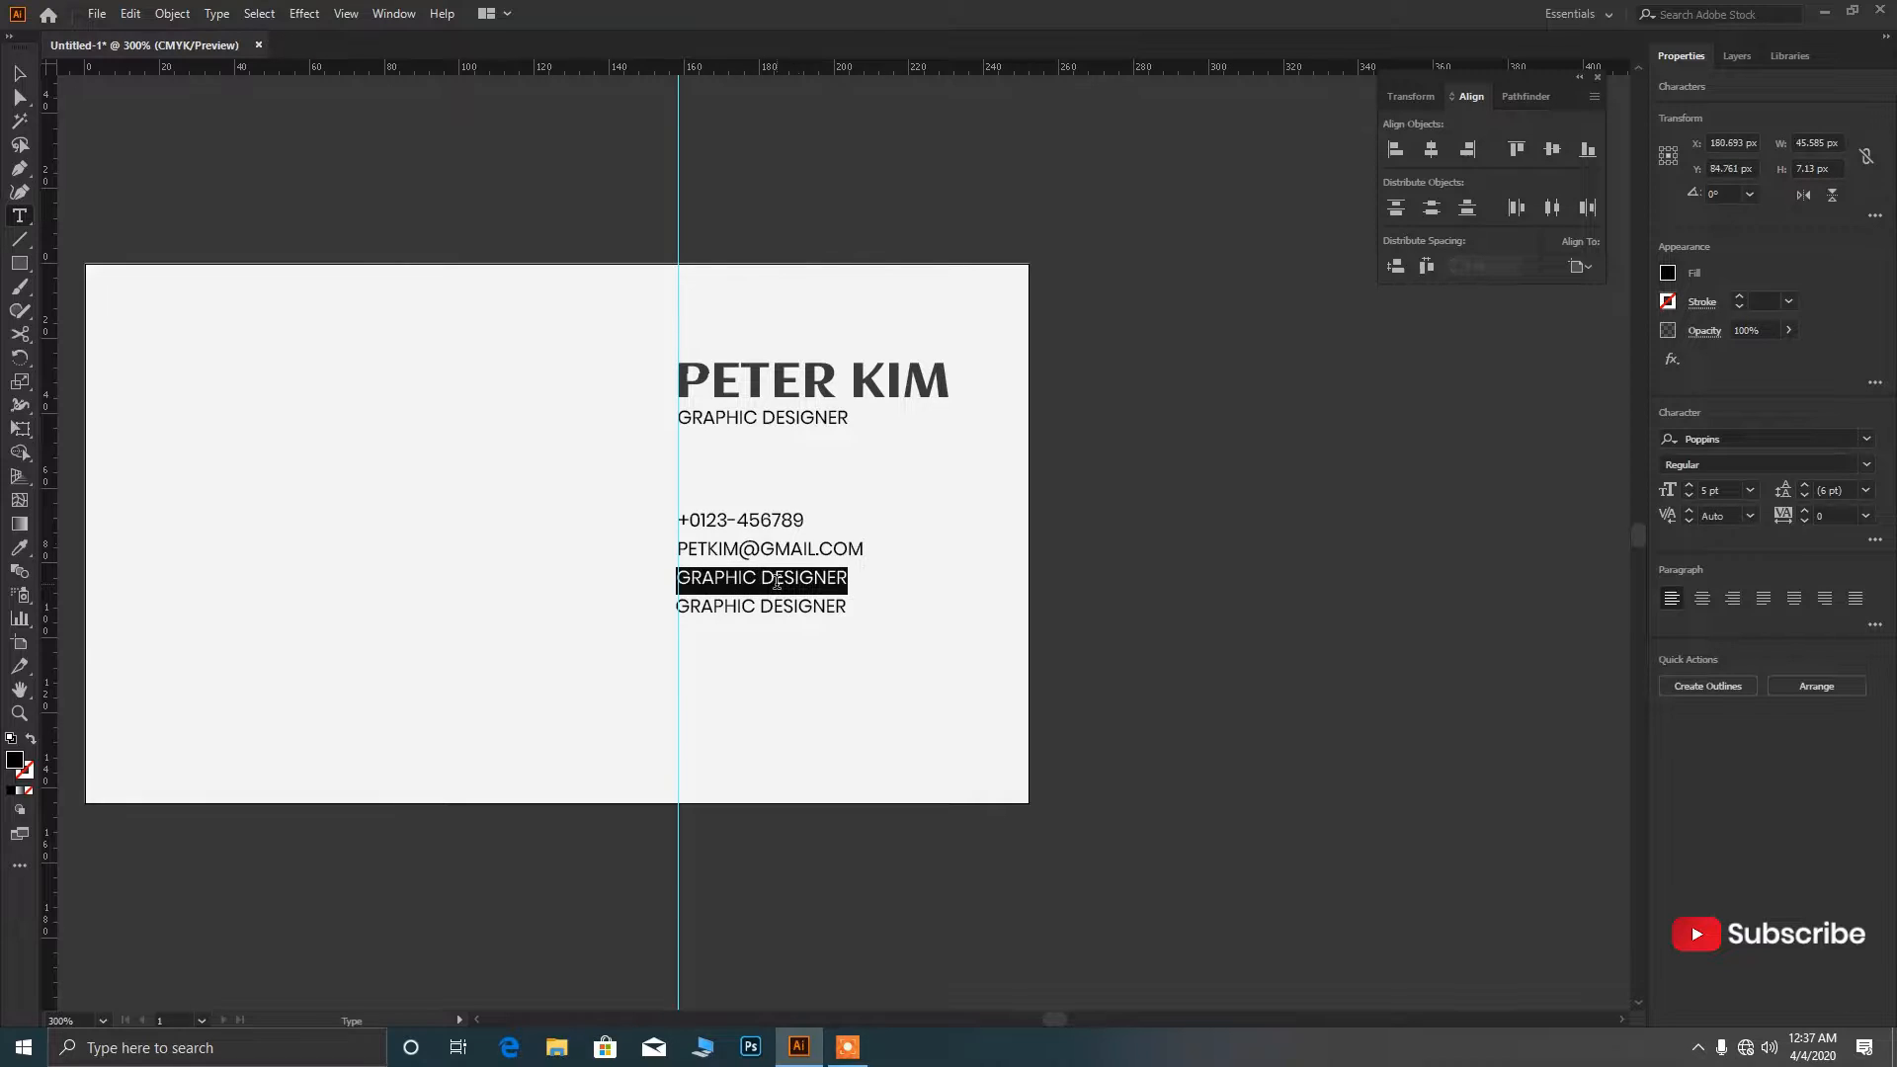
pyautogui.write('COM')
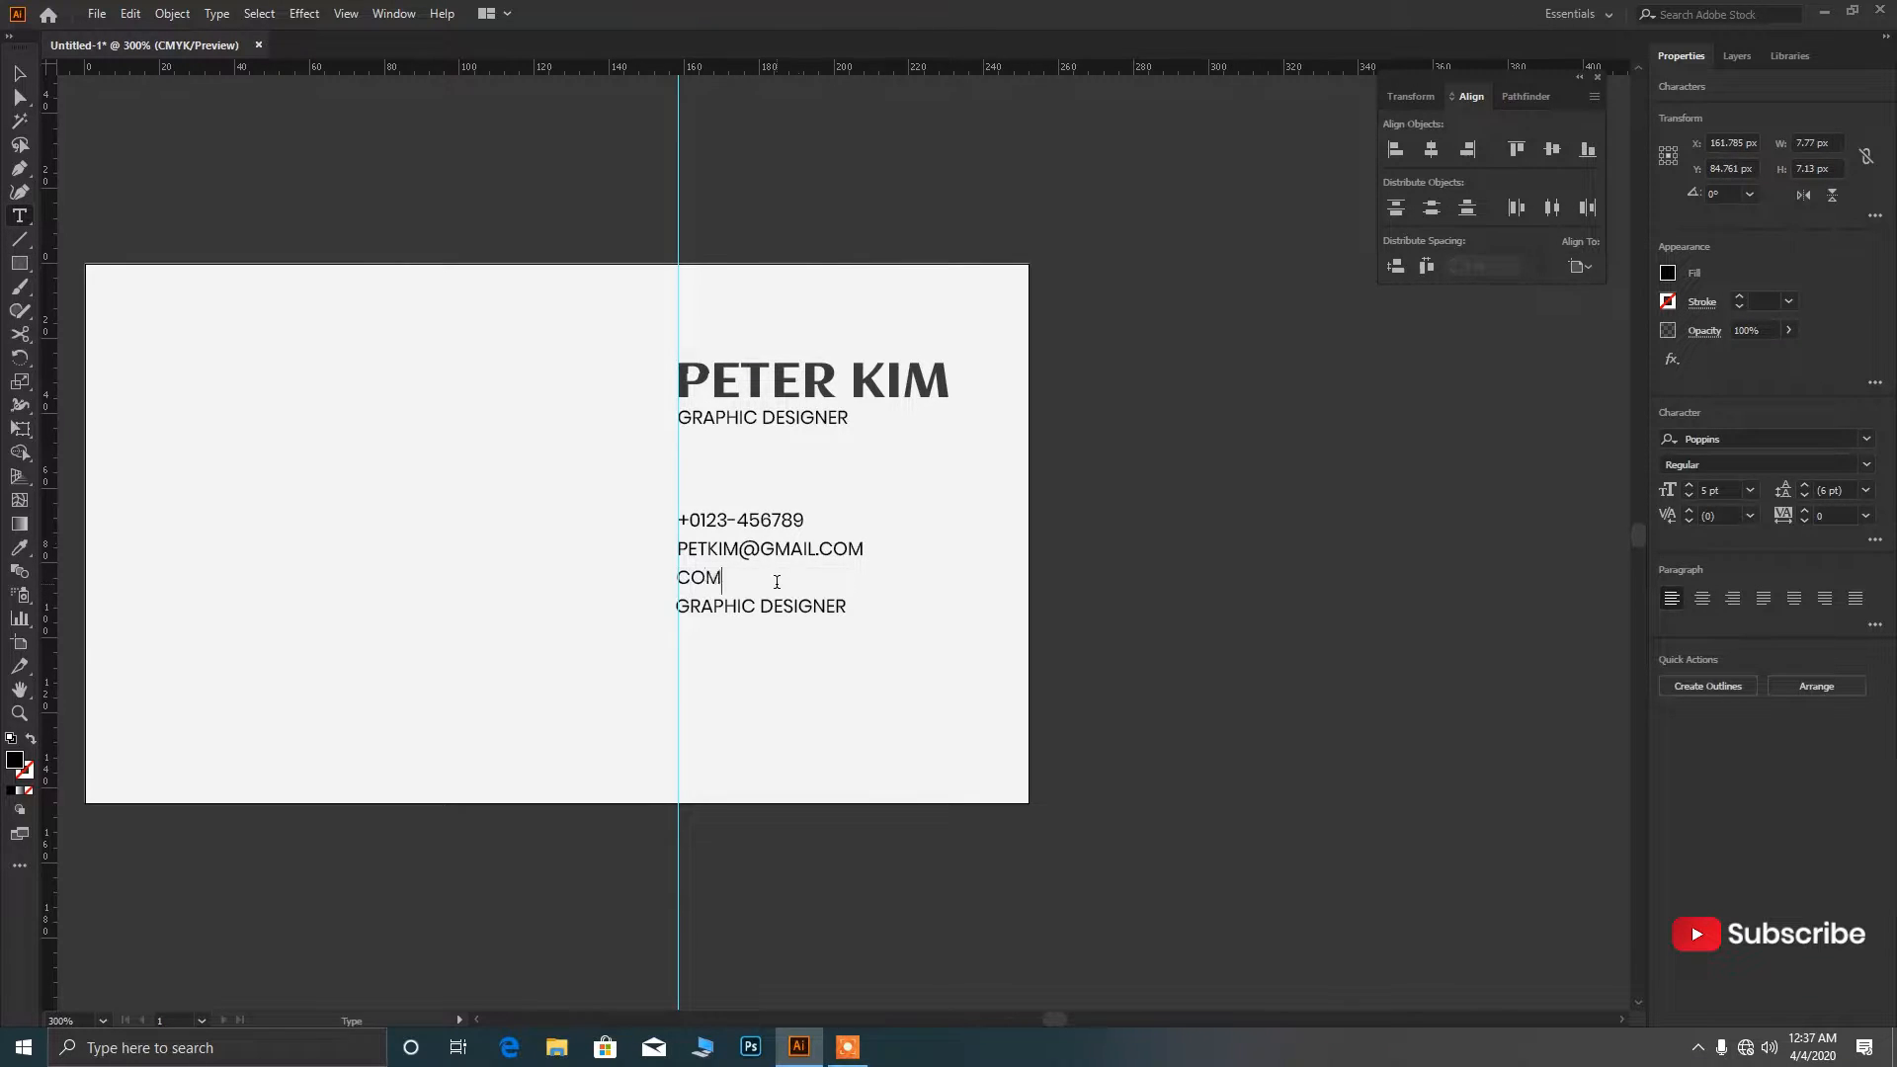
pyautogui.write('PANY A')
pyautogui.press('BackSpace')
pyautogui.press('BackSpace')
pyautogui.press('BackSpace')
pyautogui.press('BackSpace')
pyautogui.write('DDRESS HERE')
pyautogui.press('BackSpace')
pyautogui.press('BackSpace')
pyautogui.press('BackSpace')
pyautogui.press('BackSpace')
pyautogui.press('BackSpace')
# Replace the fourth line with 'WEBSITE.COM' and select all four contact lines.
pyautogui.tripleClick(785, 610)
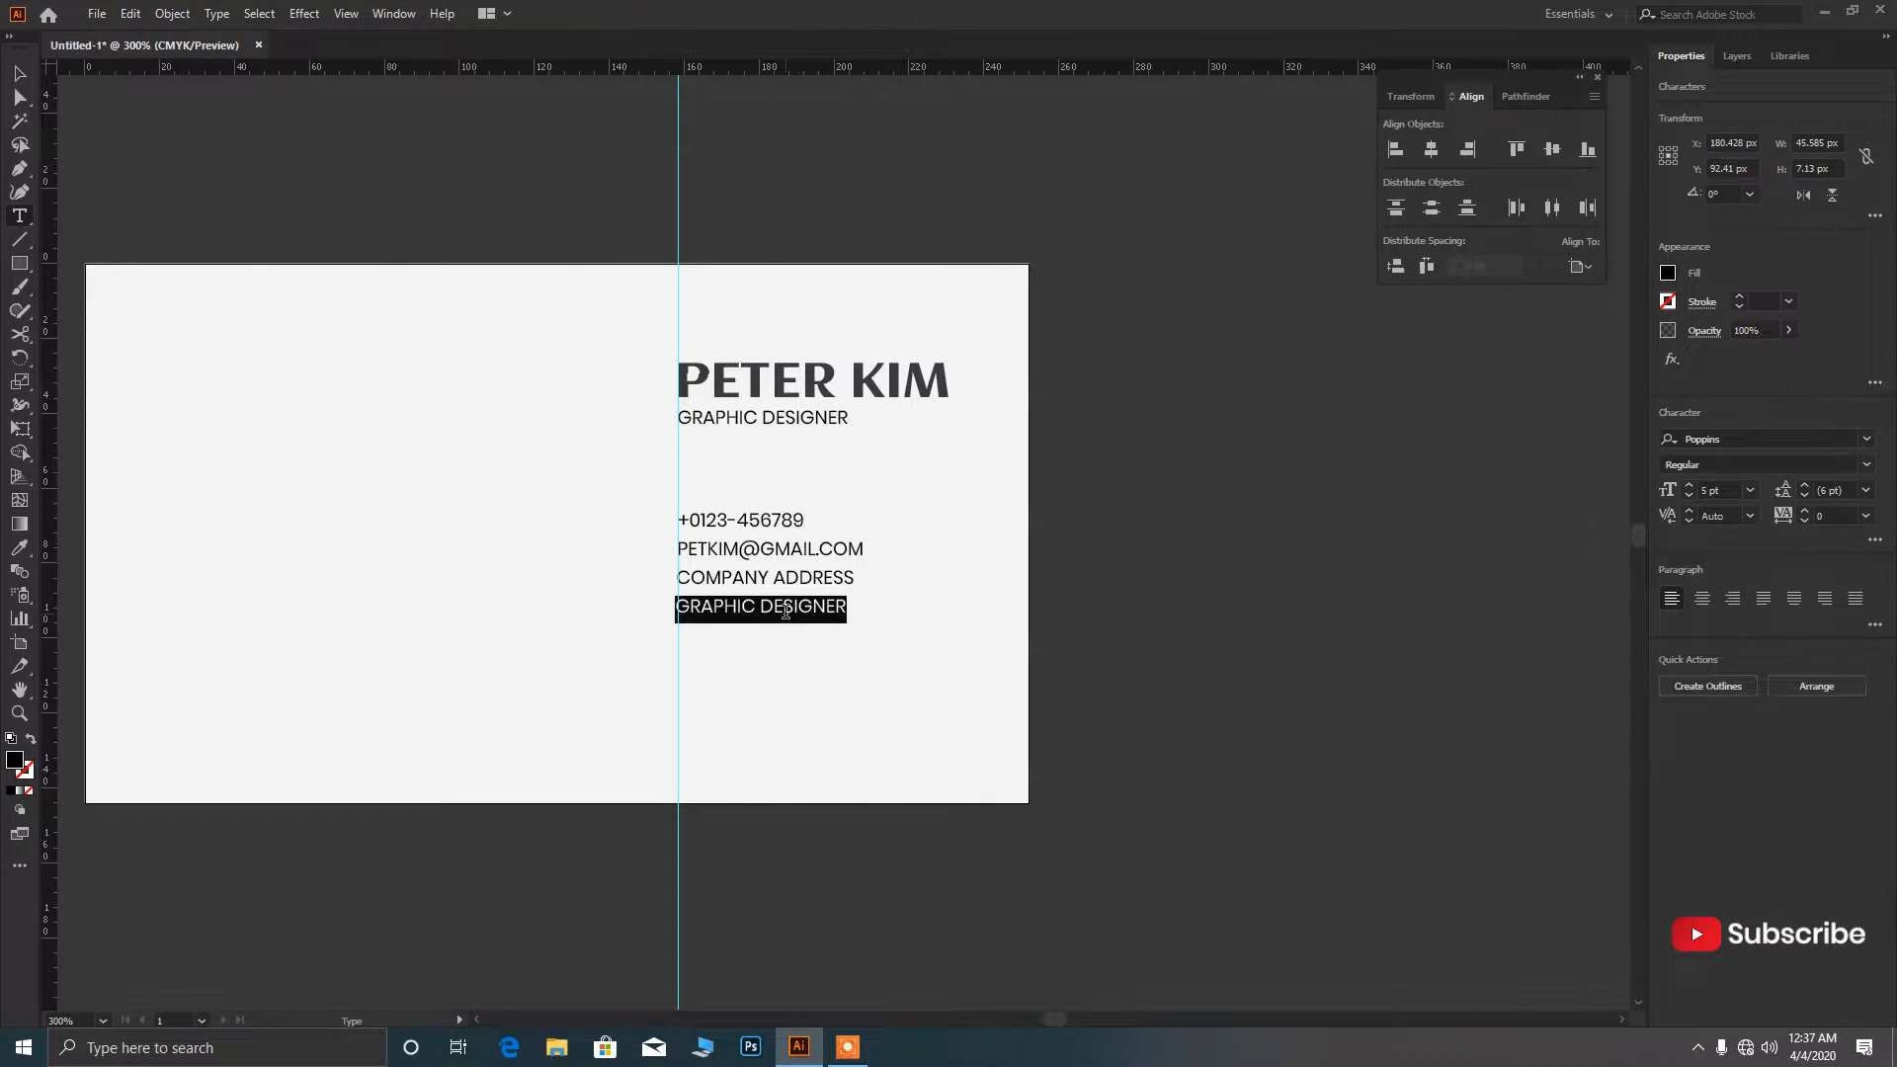
pyautogui.write('WEBSITE.COM')
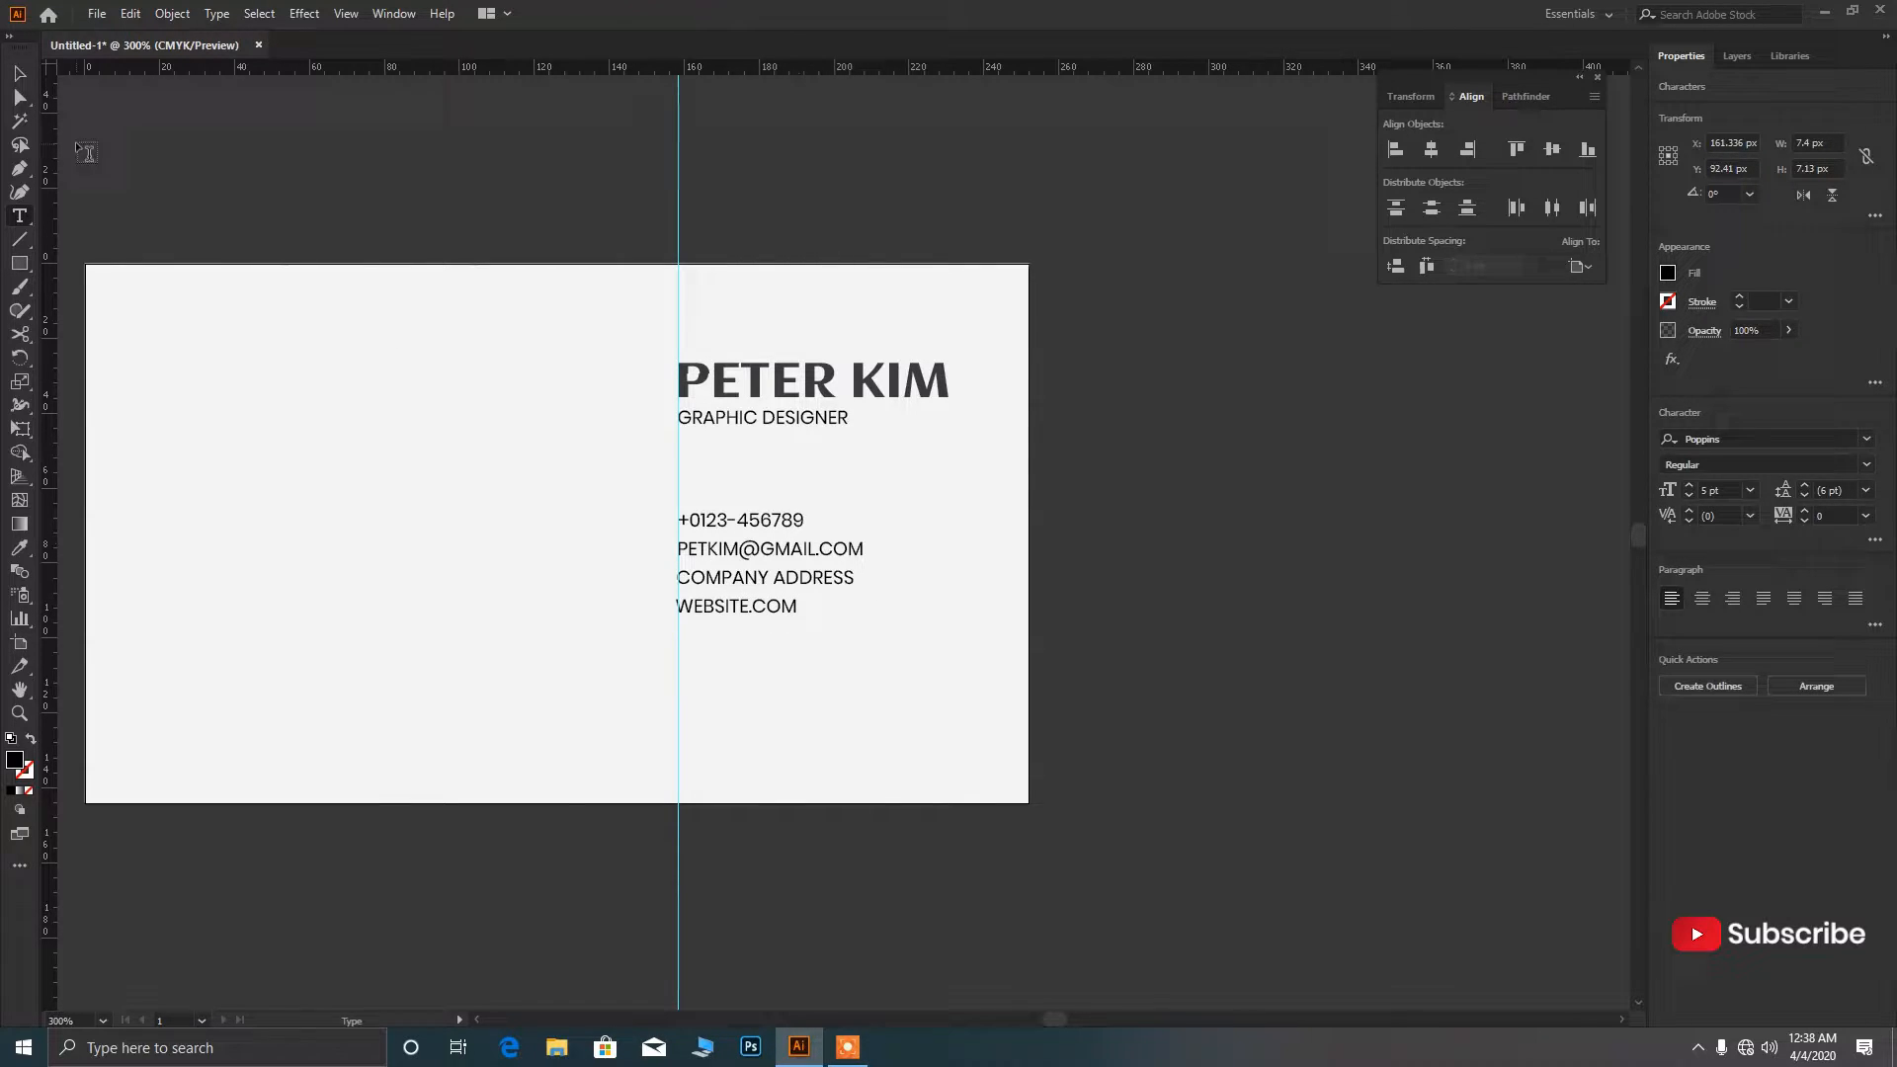
pyautogui.click(24, 76)
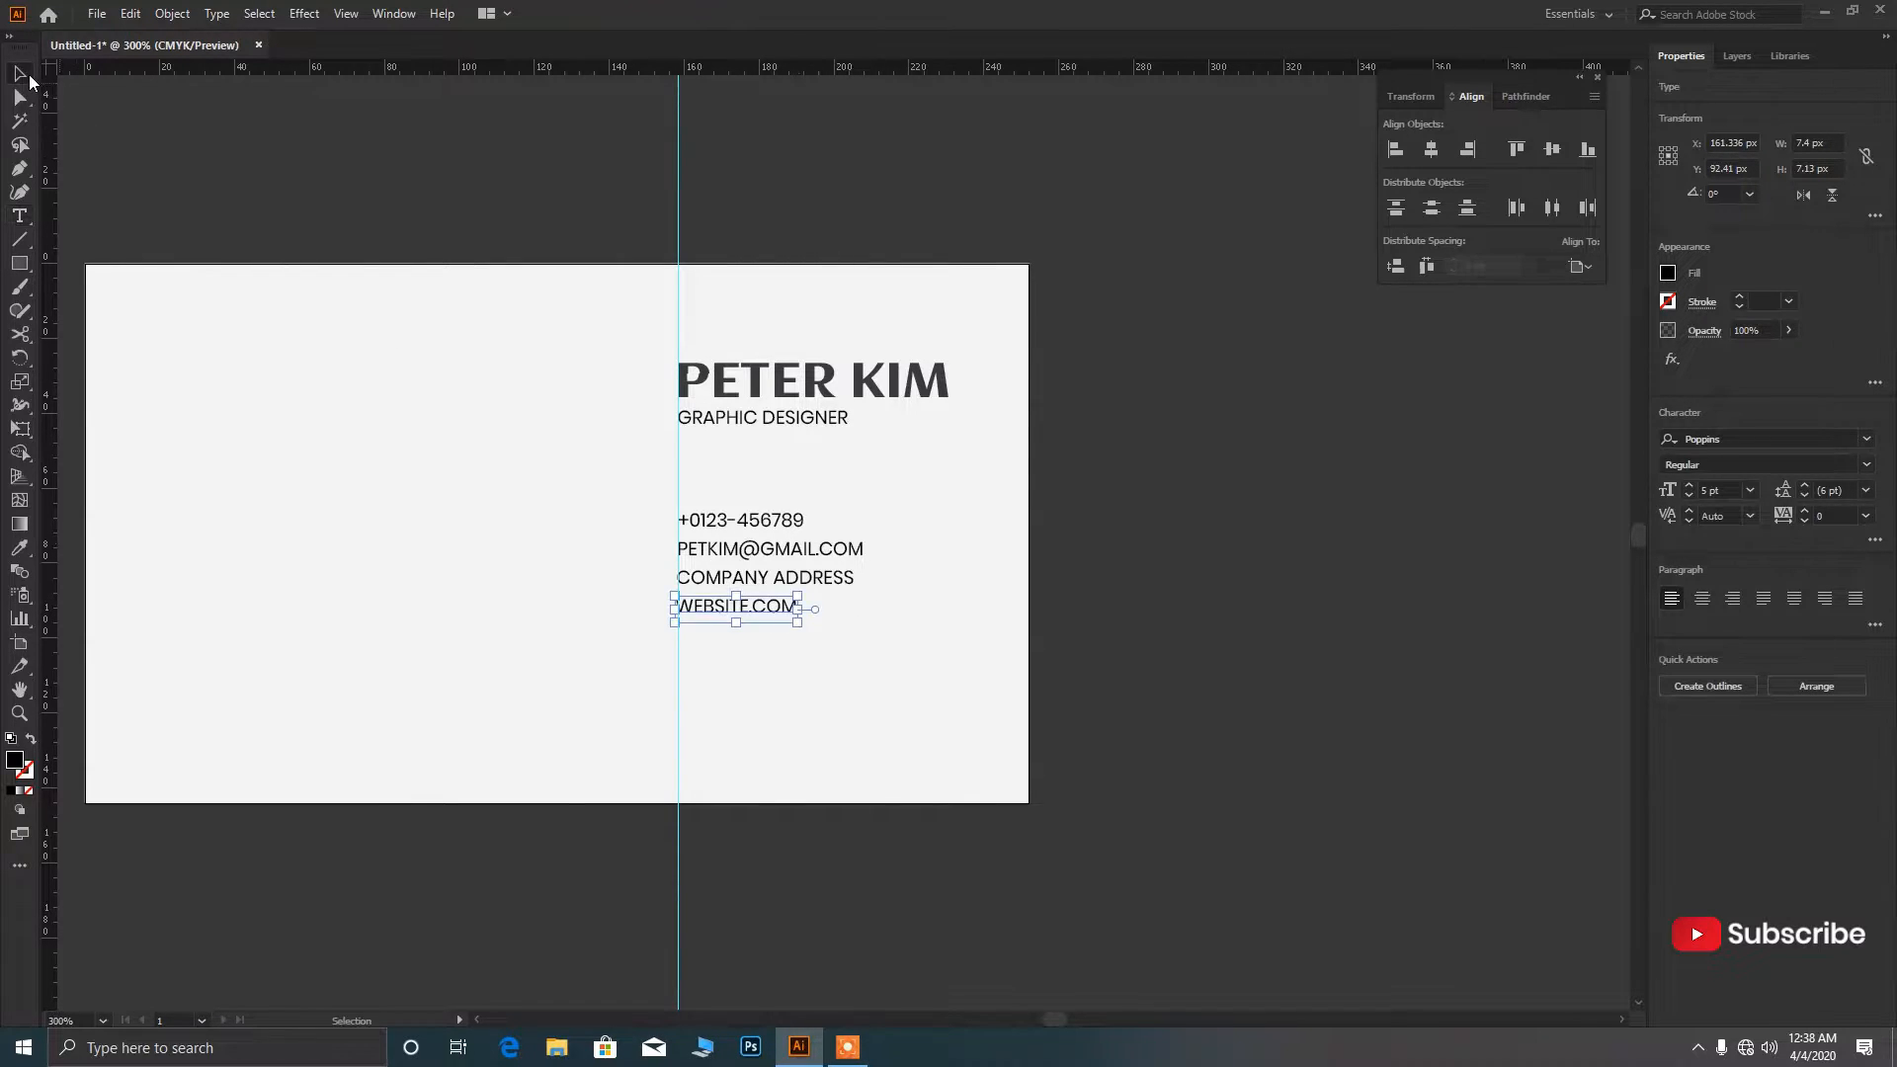
pyautogui.scroll(3, 786, 610)
pyautogui.scroll(-1, 780, 618)
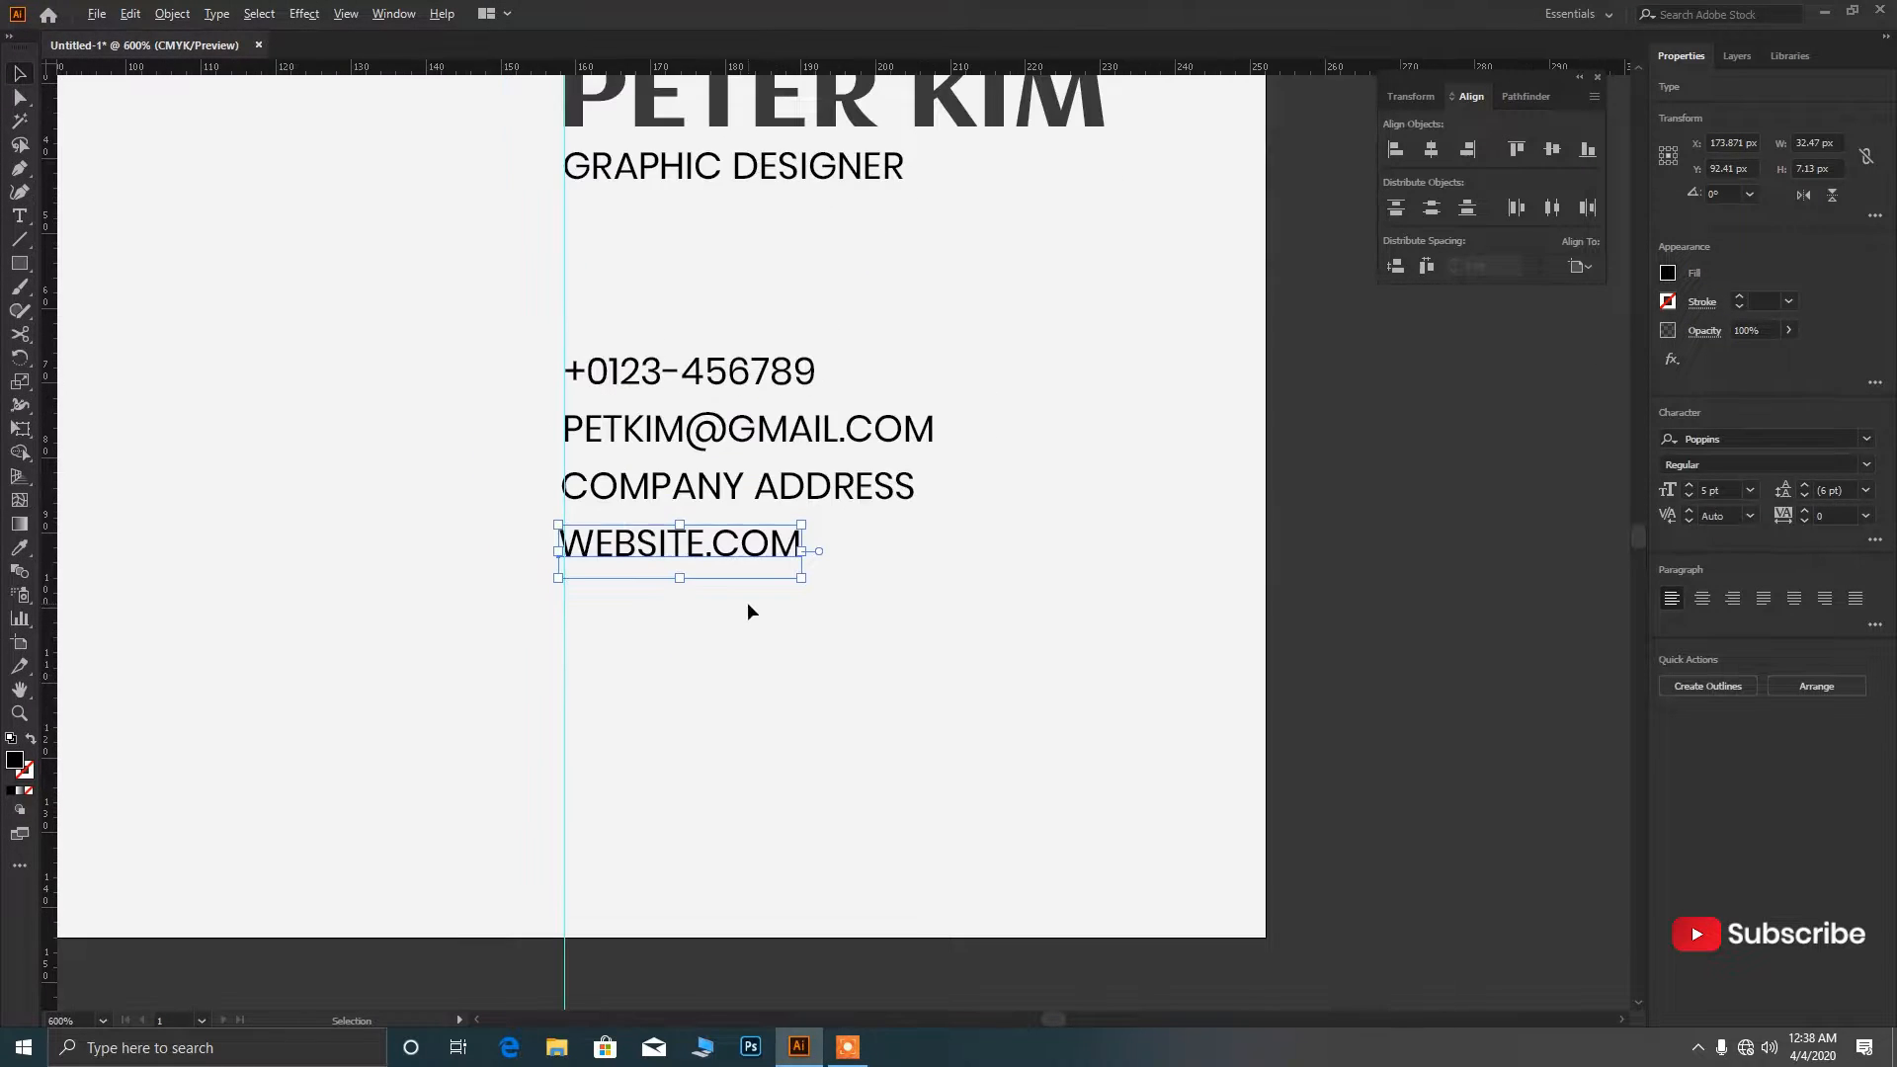
pyautogui.click(887, 534)
pyautogui.click(889, 510)
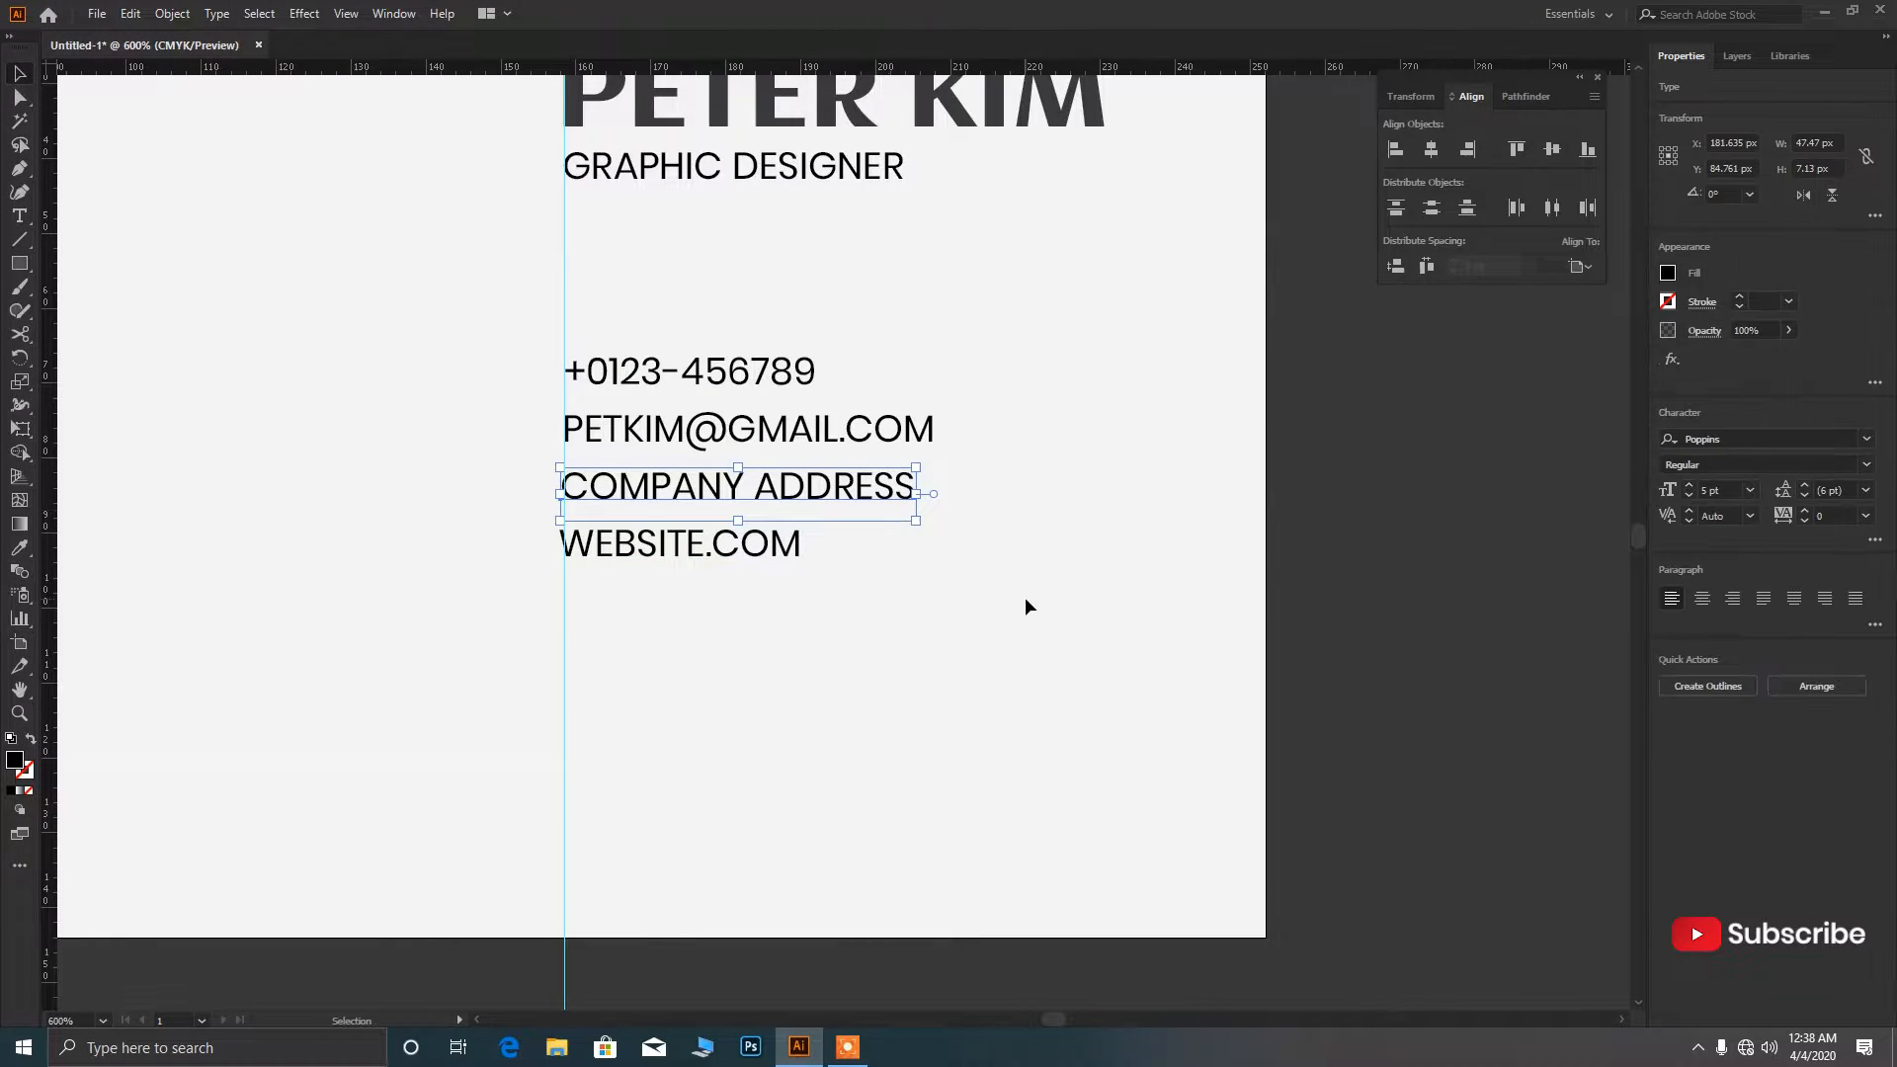
pyautogui.click(1024, 597)
pyautogui.click(596, 368)
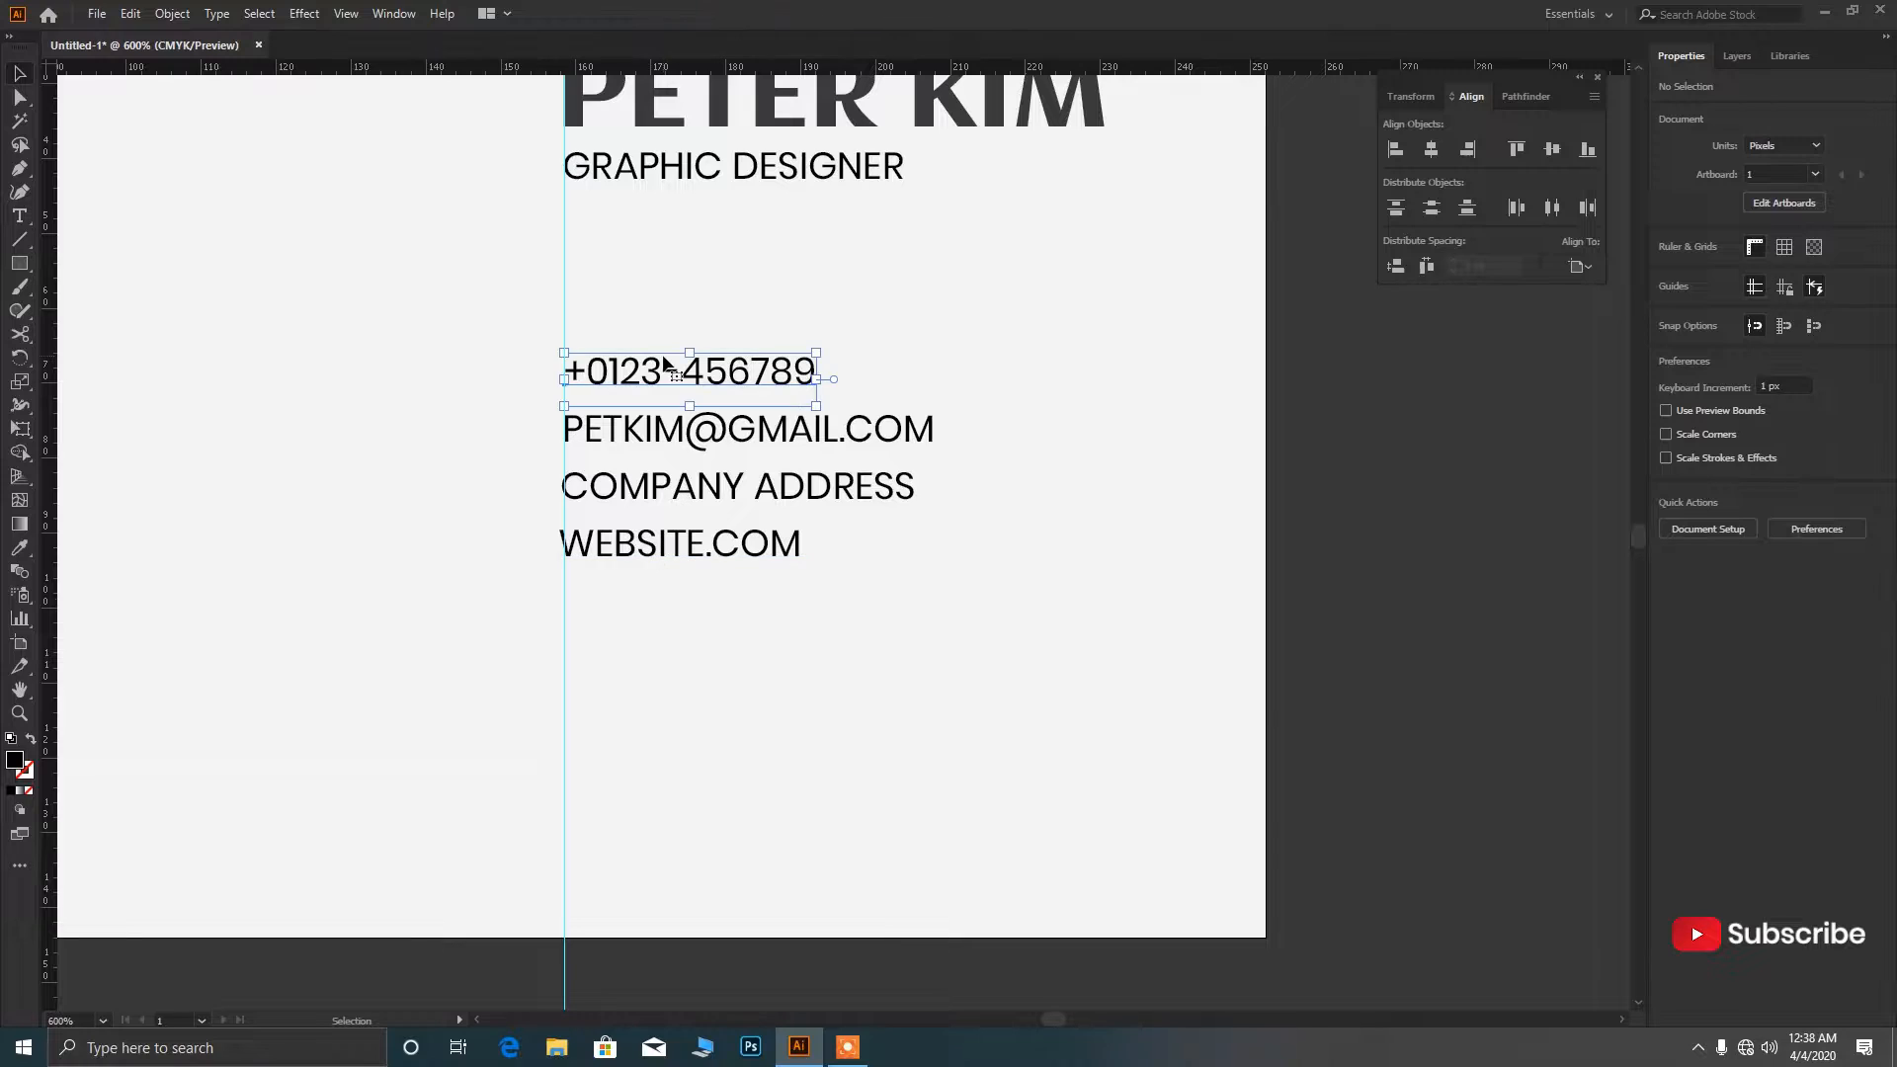
pyautogui.moveTo(928, 652); pyautogui.dragTo(800, 351)
# Convert the contact lines, name and title to outlines and move the contact block up beneath the name.
pyautogui.click(1705, 776)
pyautogui.scroll(-3, 915, 583)
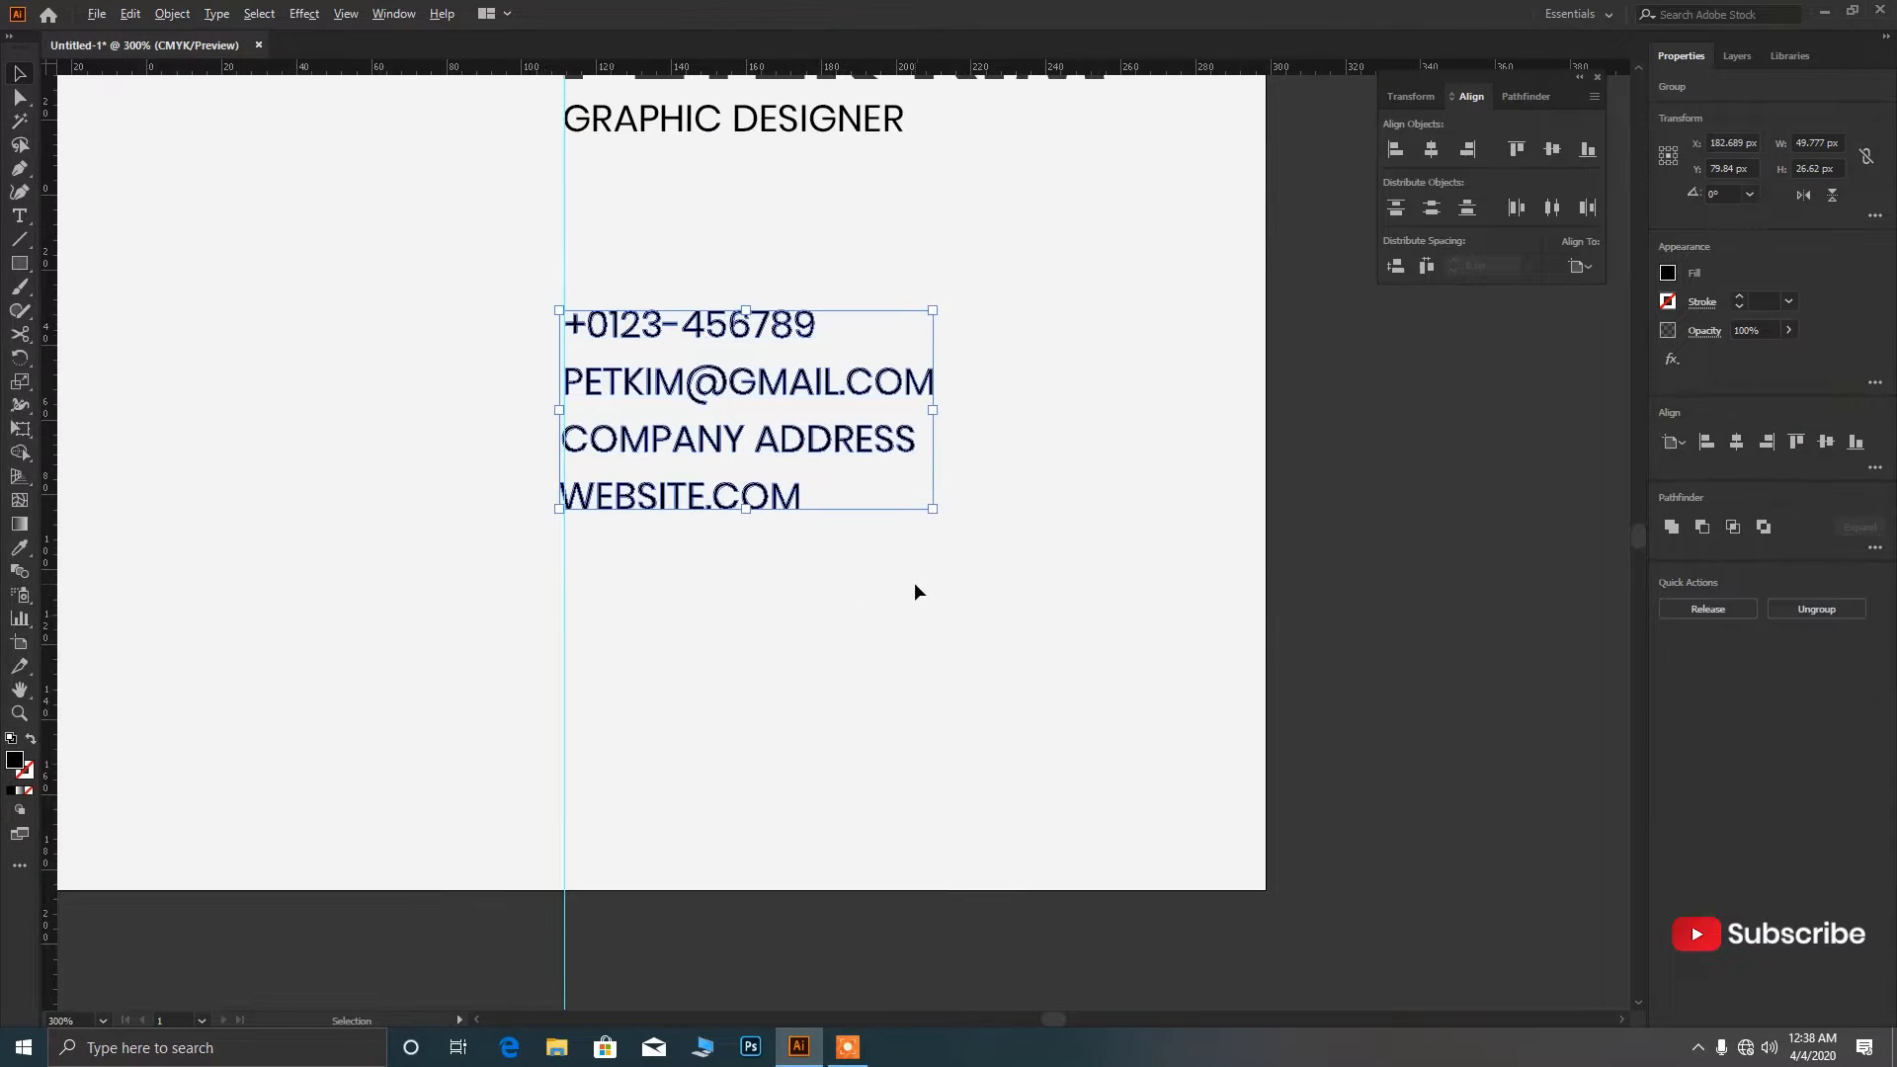
pyautogui.moveTo(984, 420); pyautogui.dragTo(871, 314)
pyautogui.click(1706, 771)
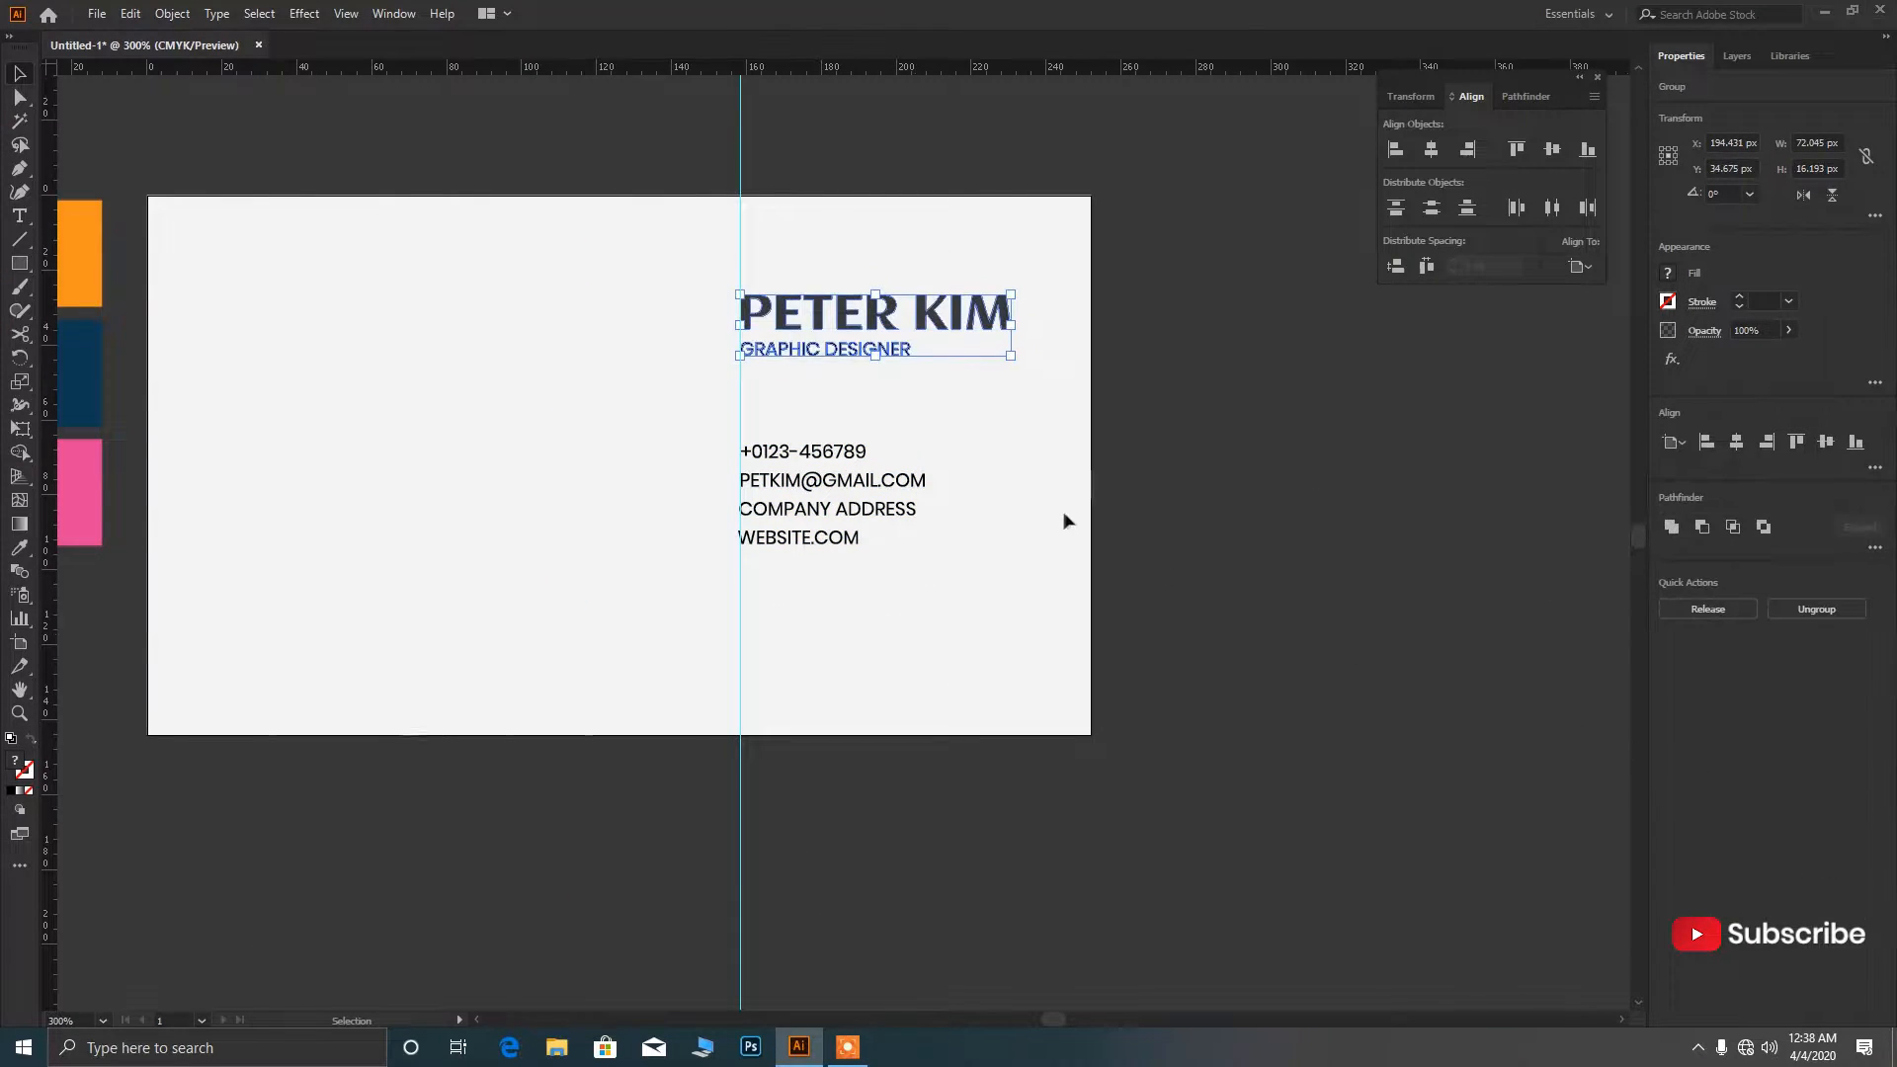
pyautogui.moveTo(955, 555); pyautogui.dragTo(784, 416)
pyautogui.press('Up')
pyautogui.press('Up')
pyautogui.press('Up')
pyautogui.press('Up')
pyautogui.press('Up')
pyautogui.press('Up')
pyautogui.press('Up')
pyautogui.press('Up')
pyautogui.press('Up')
pyautogui.press('Up')
pyautogui.press('Up')
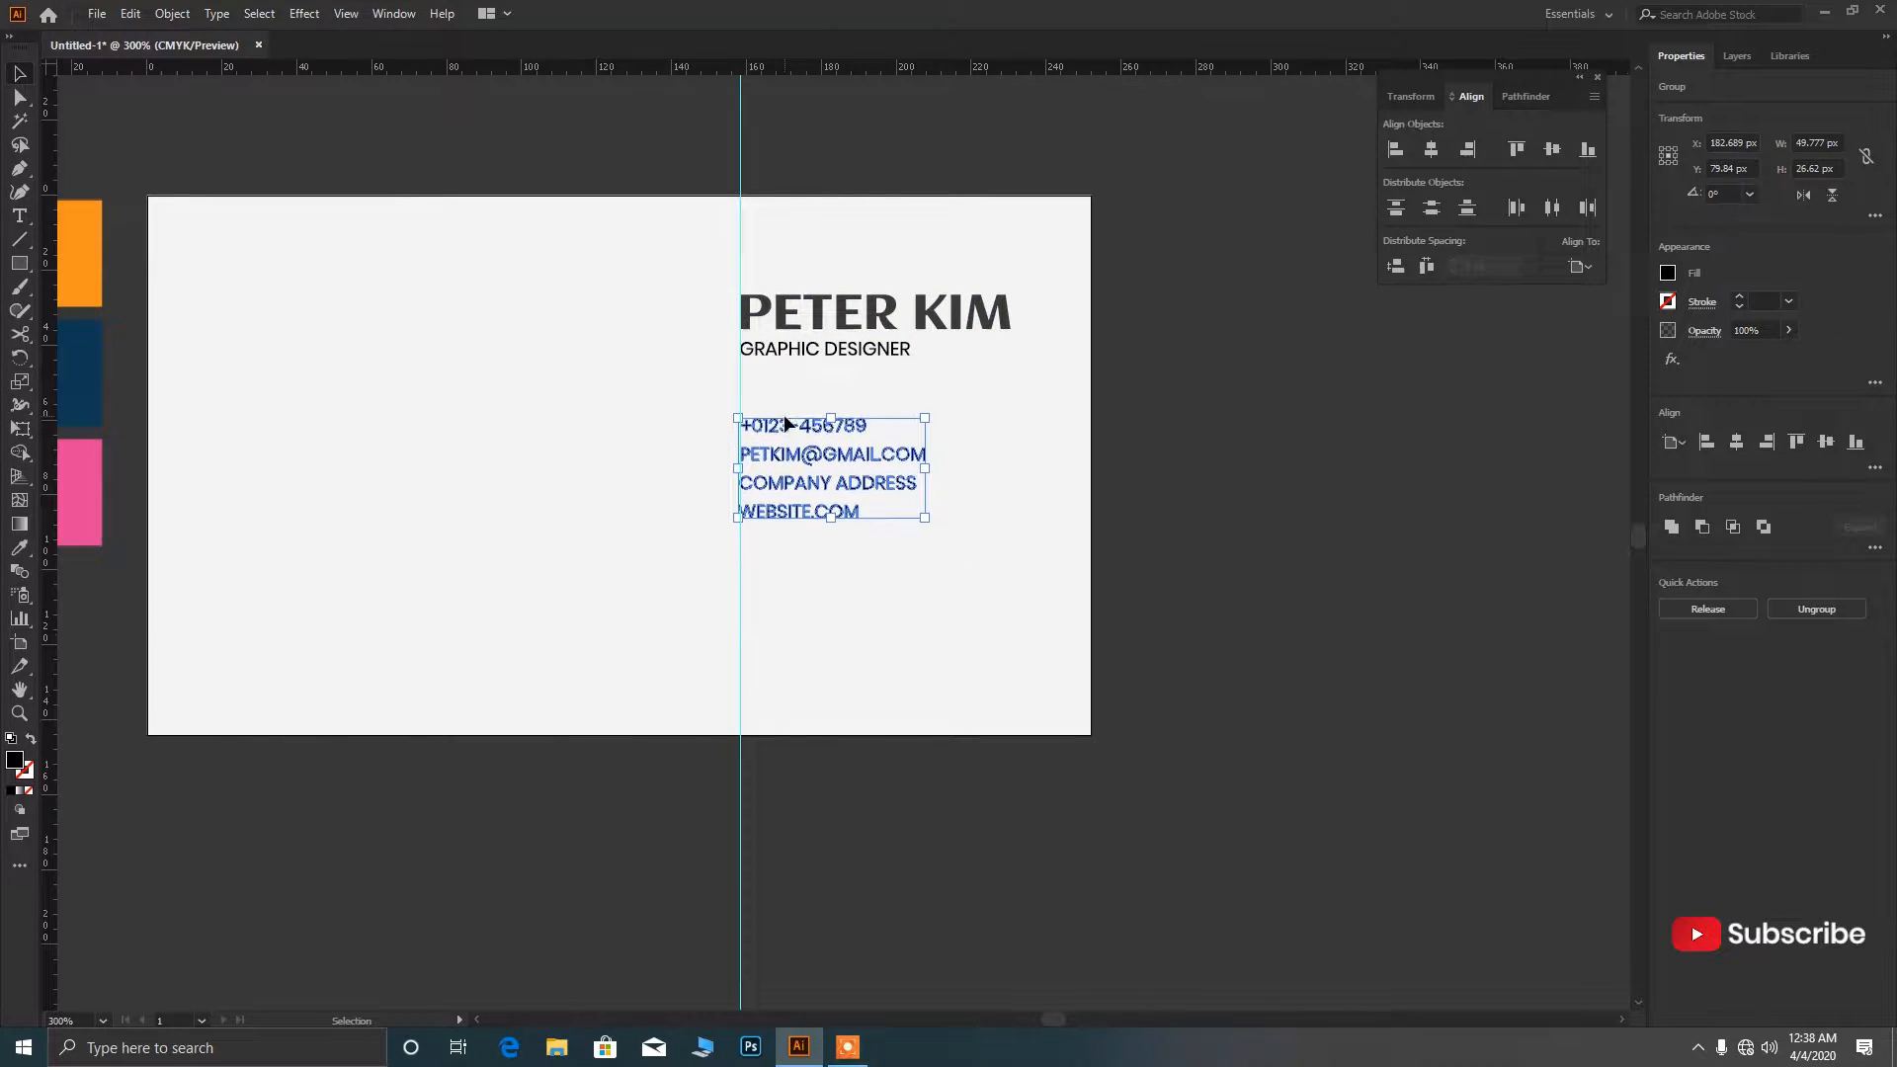
pyautogui.moveTo(977, 569); pyautogui.dragTo(817, 286)
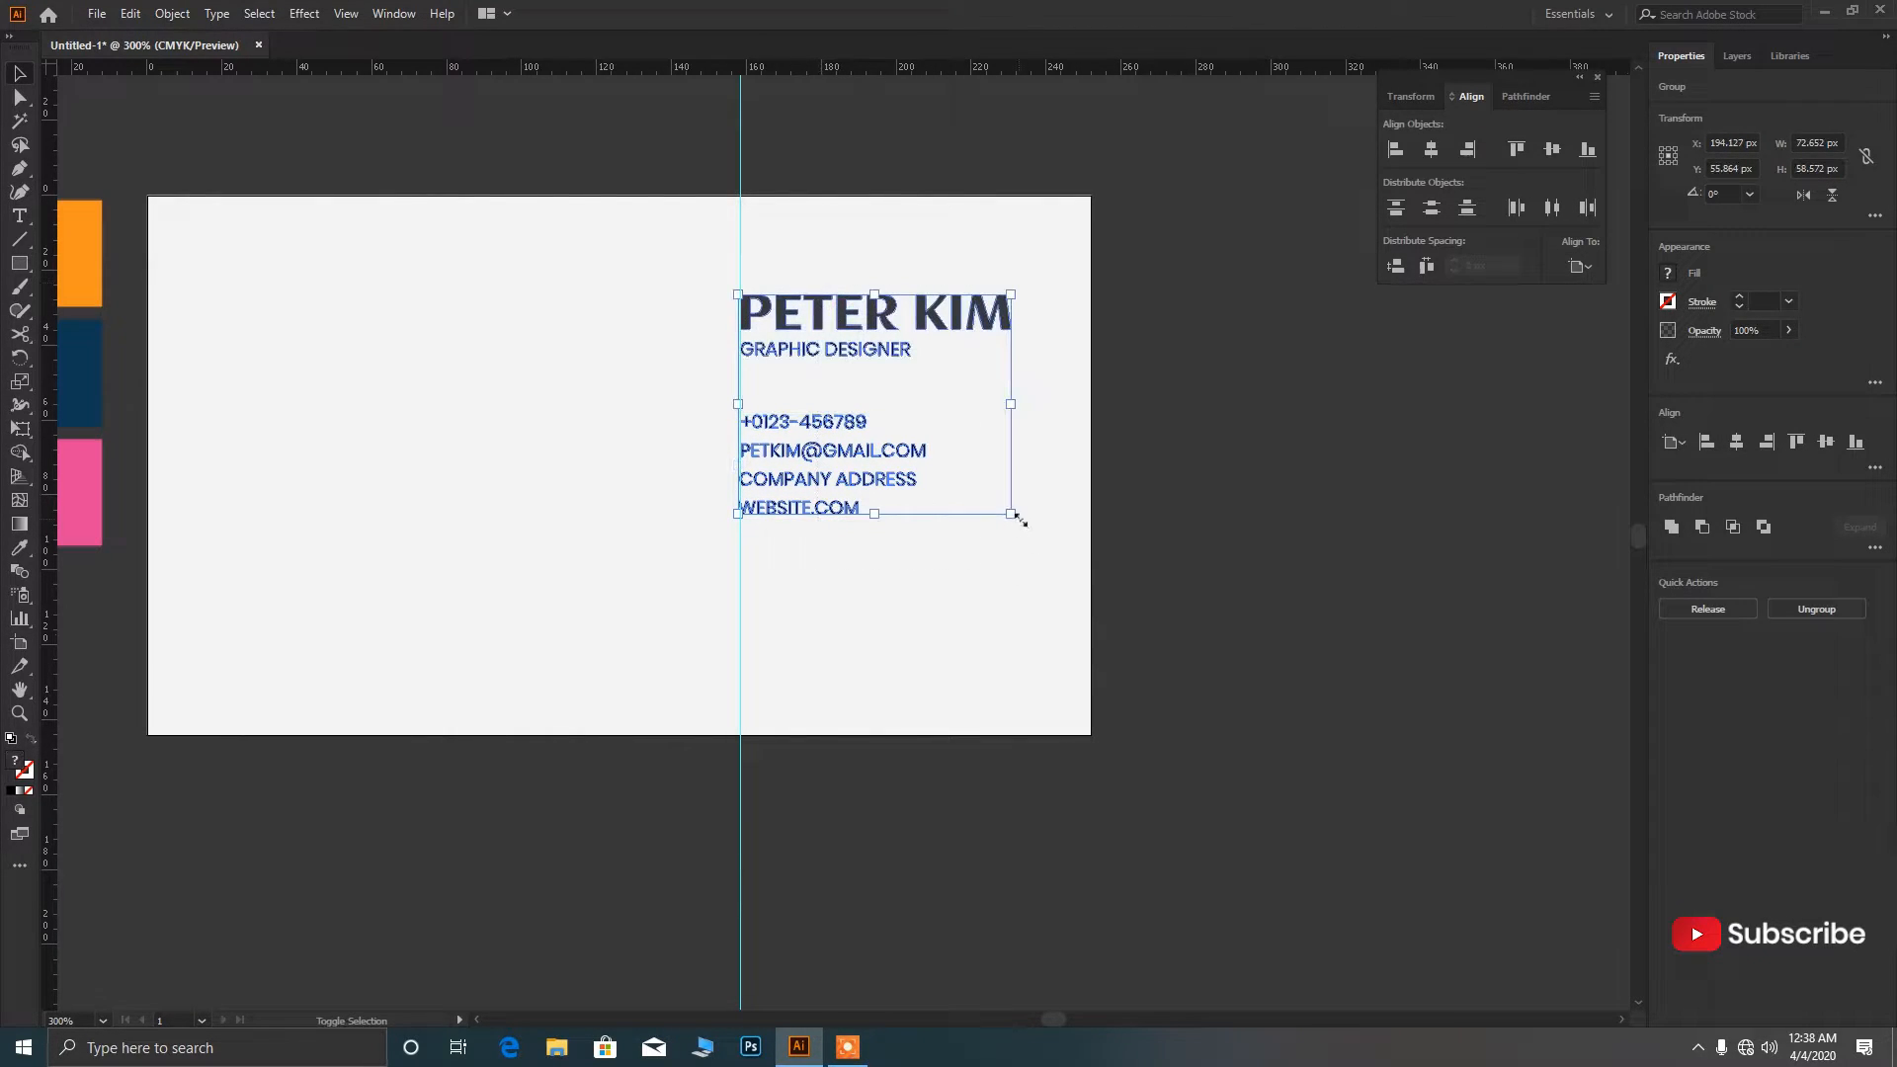
# Enlarge and group all the text, centre it vertically, and align its left edge to the guide.
pyautogui.moveTo(1013, 515); pyautogui.dragTo(1058, 555)
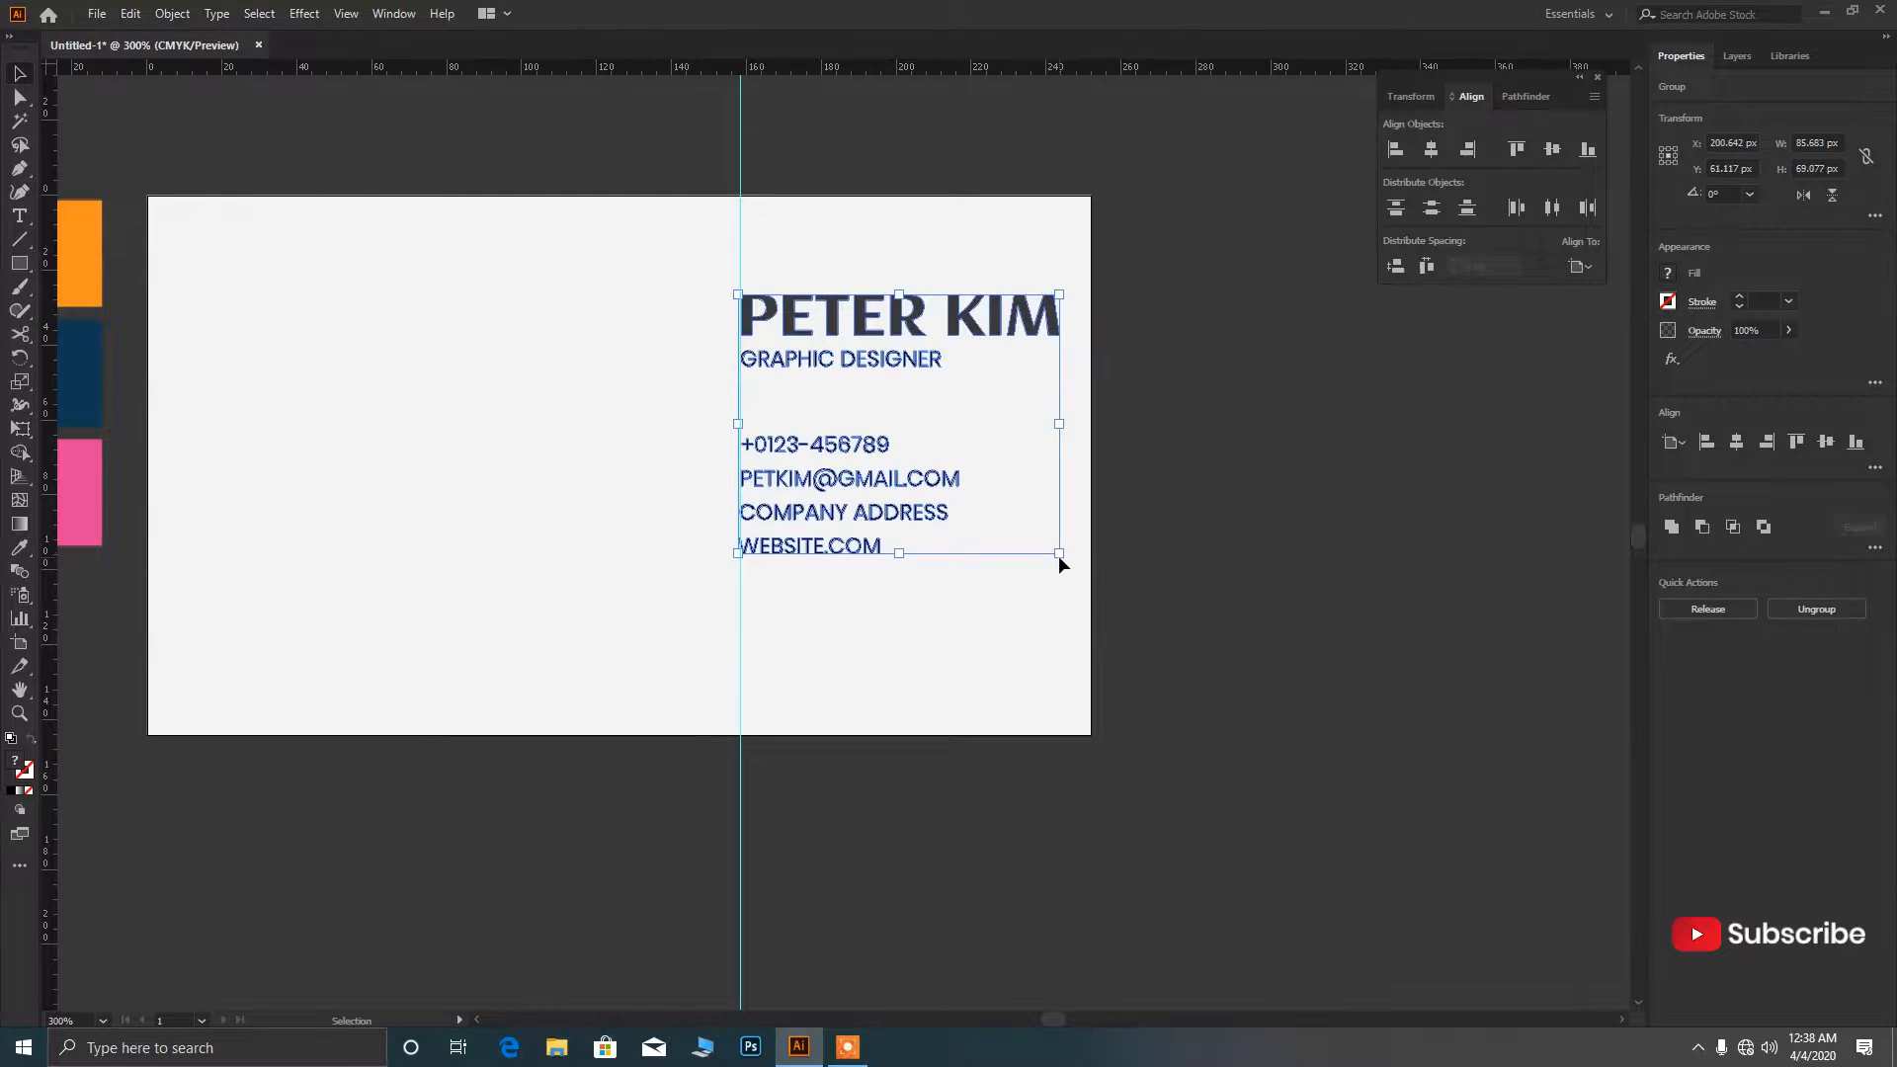
pyautogui.moveTo(741, 685); pyautogui.dragTo(721, 678)
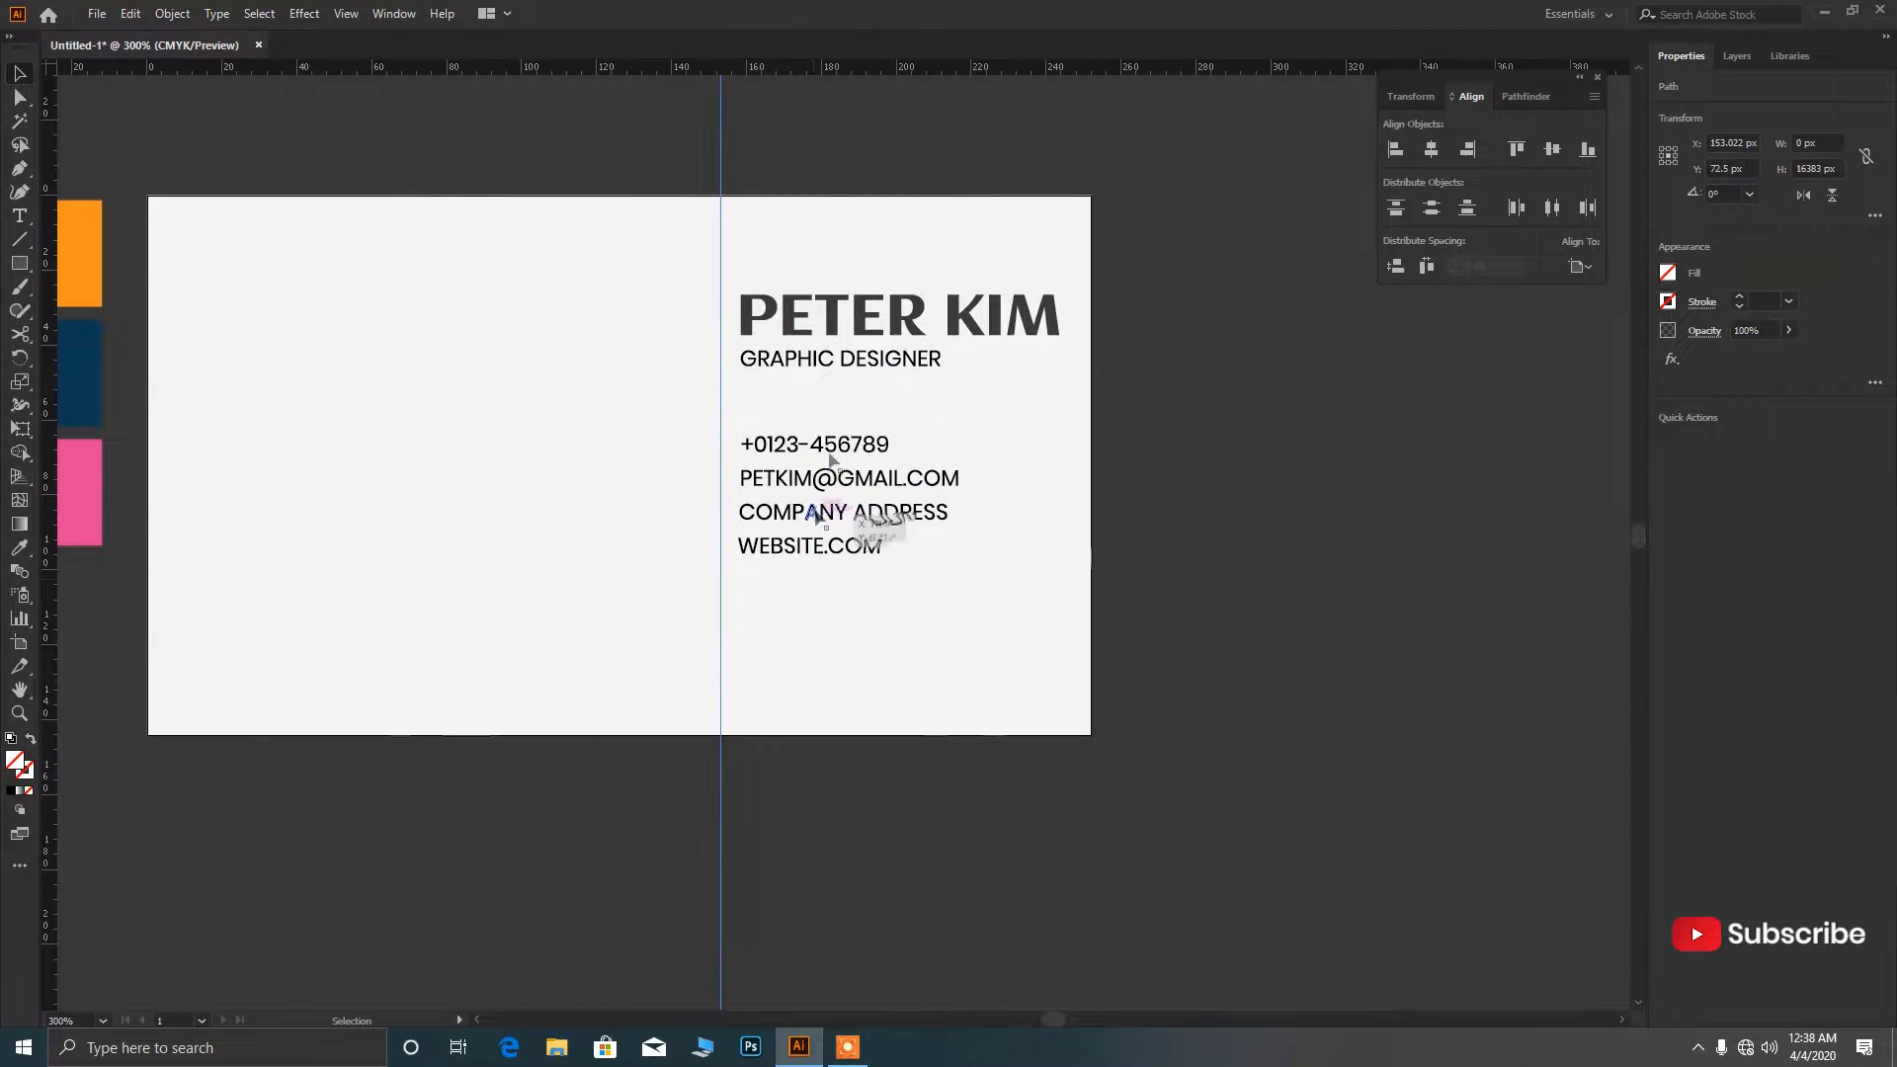
pyautogui.moveTo(840, 336); pyautogui.dragTo(986, 618)
pyautogui.hotkey('ctrl', 'g')
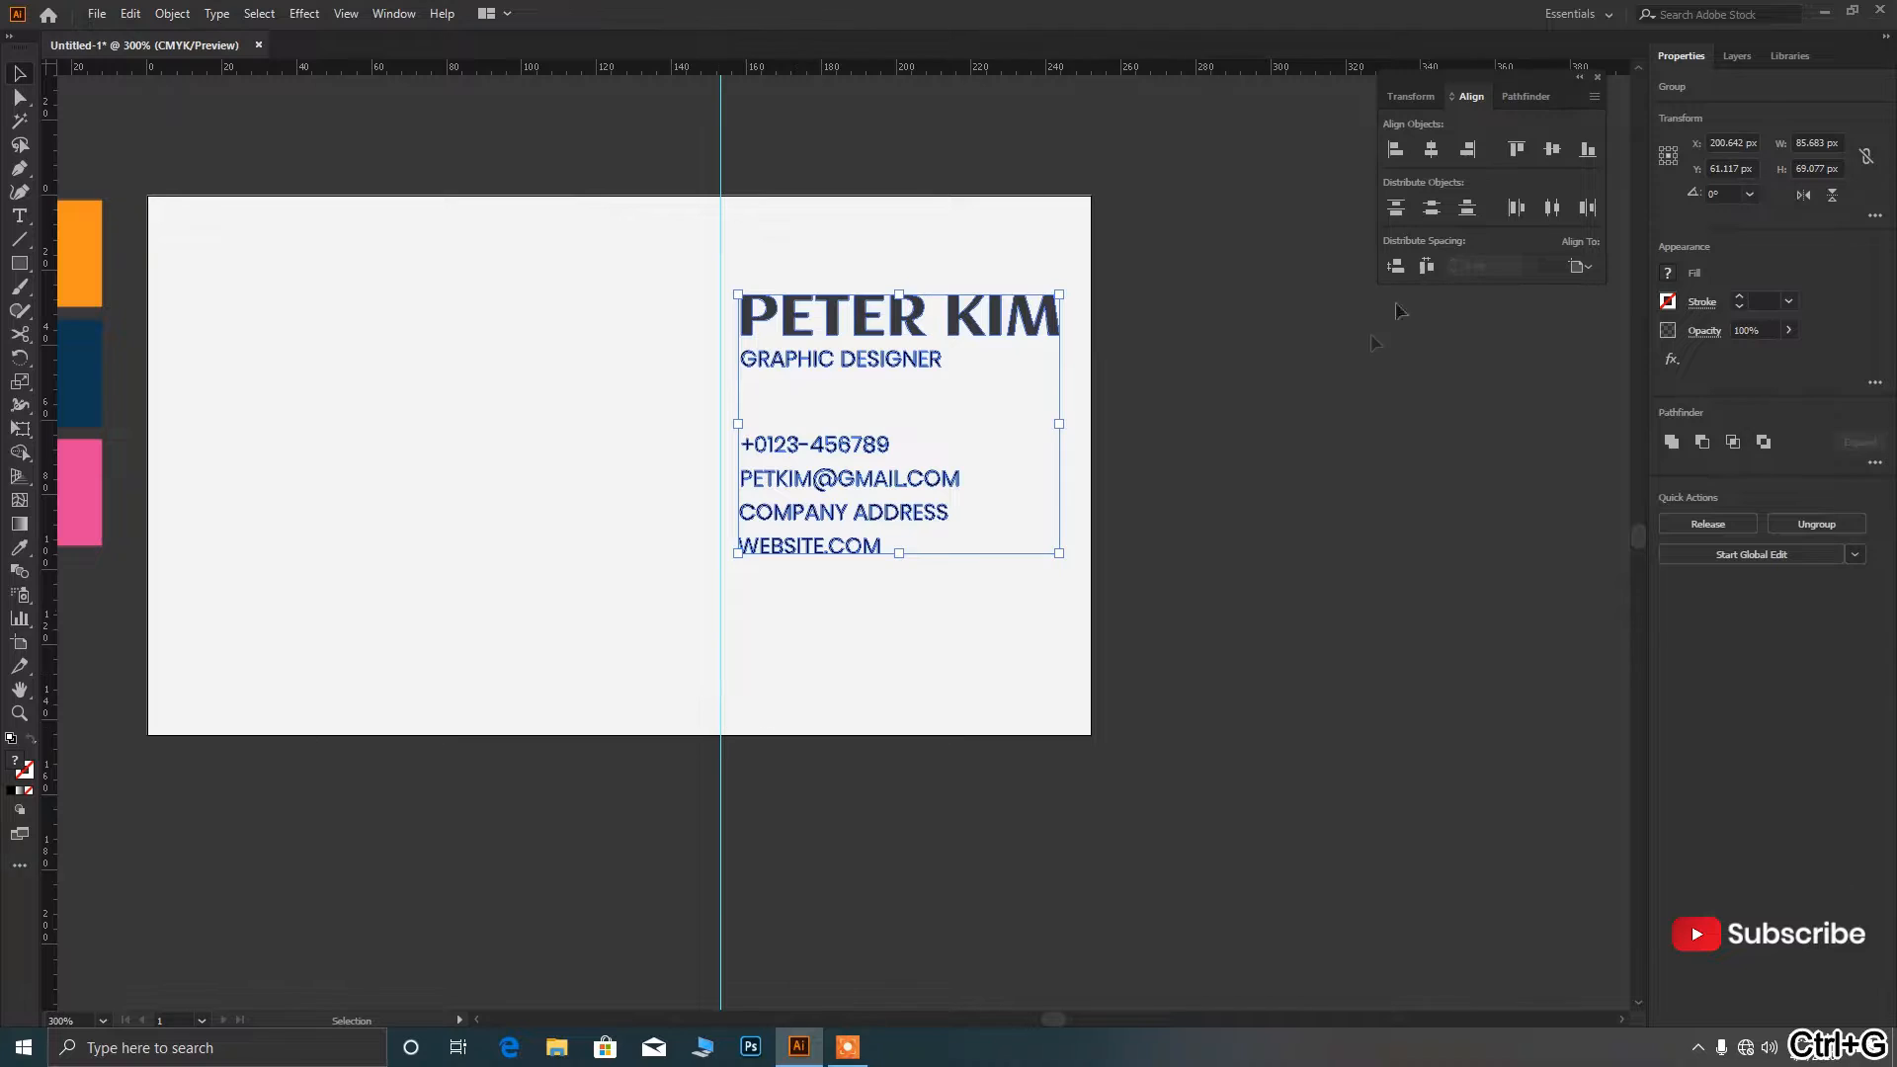
pyautogui.click(1552, 148)
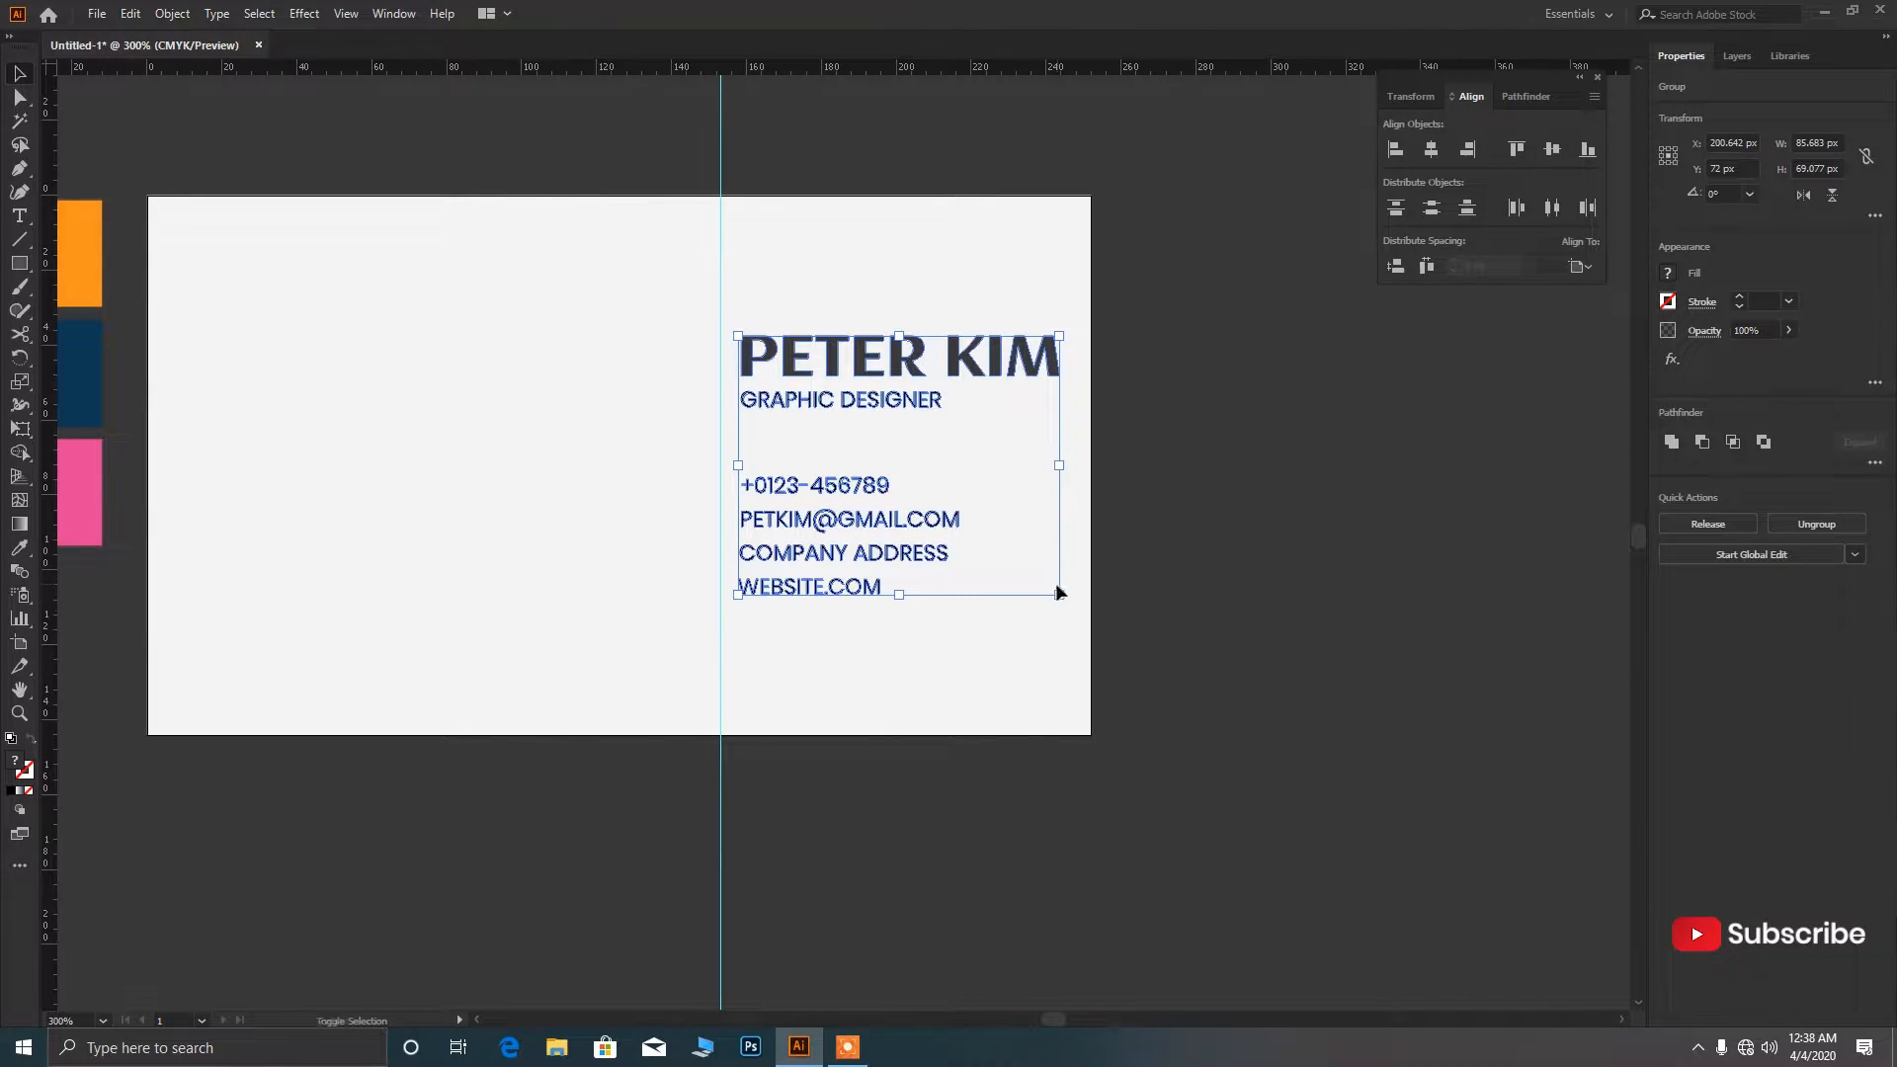
pyautogui.moveTo(895, 370); pyautogui.dragTo(877, 372)
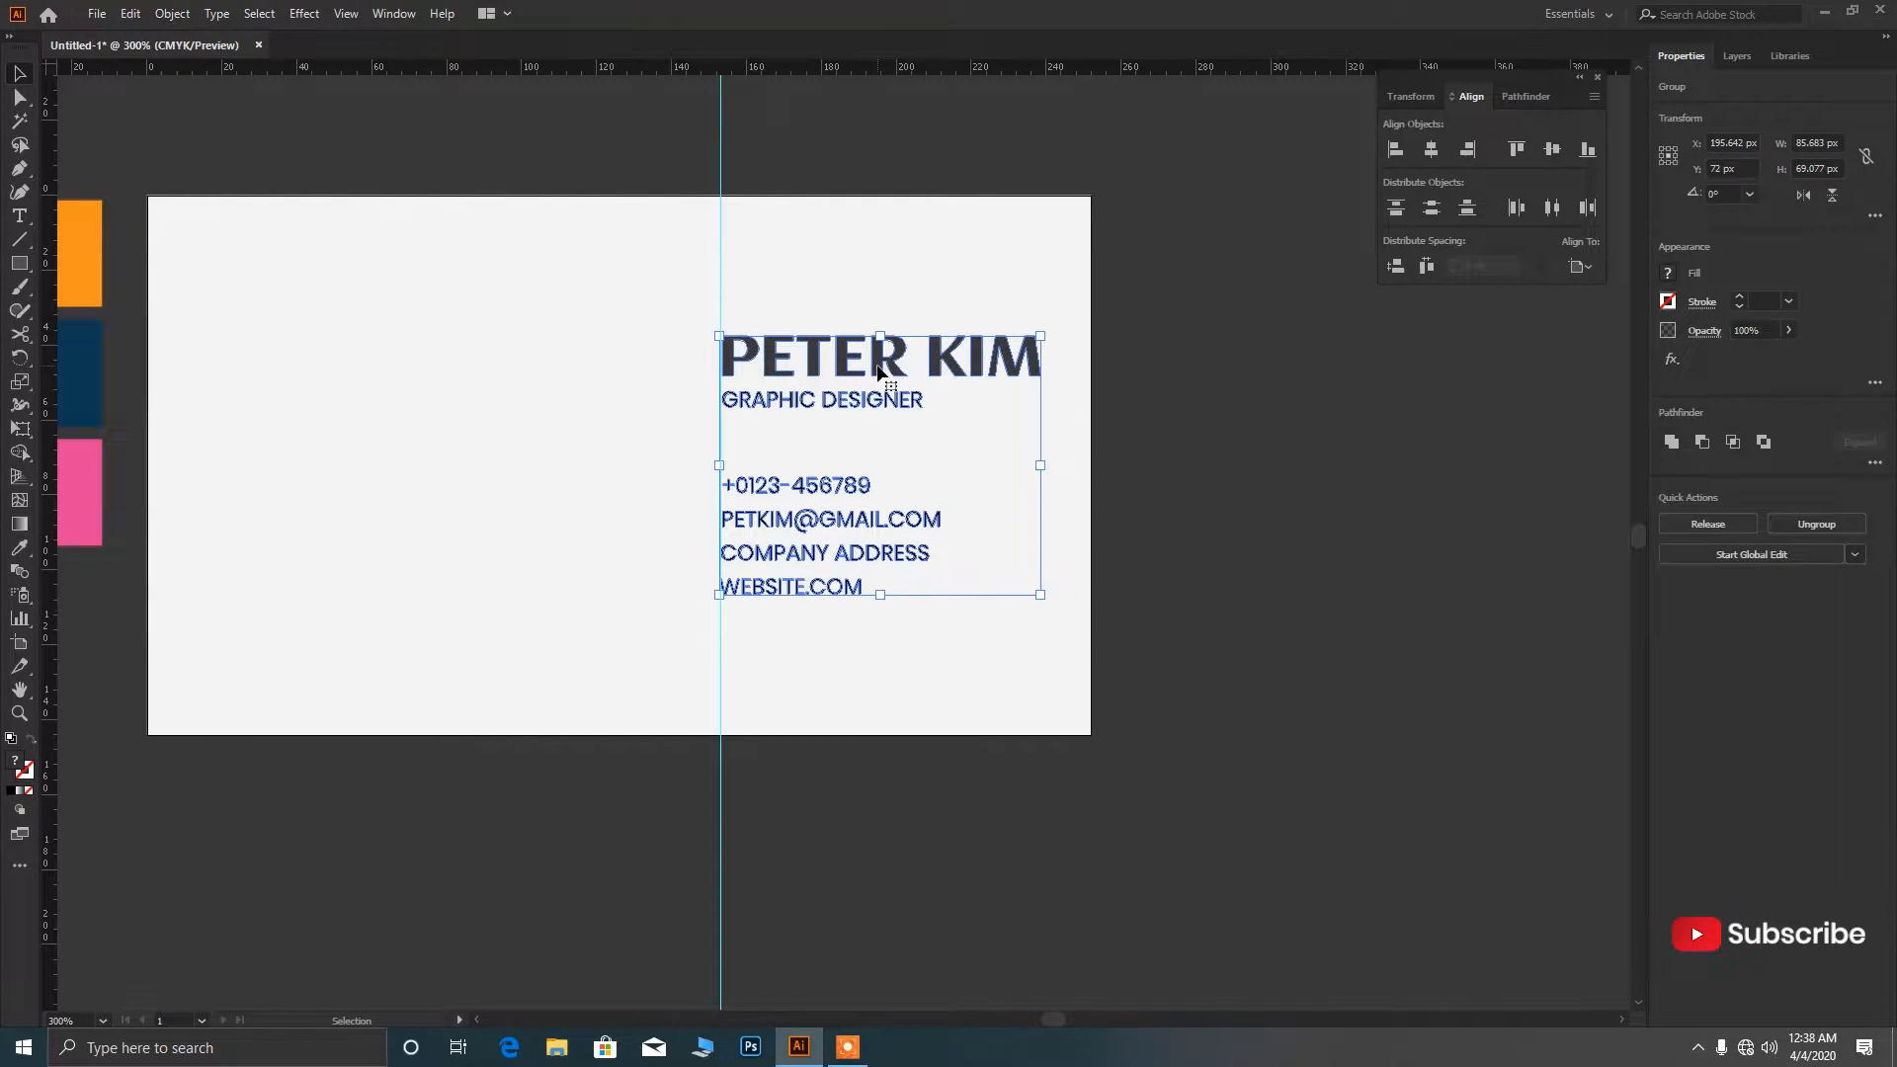
pyautogui.moveTo(1040, 595)
pyautogui.mouseDown()
pyautogui.moveTo(1075, 639)
pyautogui.moveTo(1055, 606)
pyautogui.mouseUp()
pyautogui.hotkey('ctrl', '-')
pyautogui.hotkey('ctrl', '-')
pyautogui.hotkey('ctrl', '-')
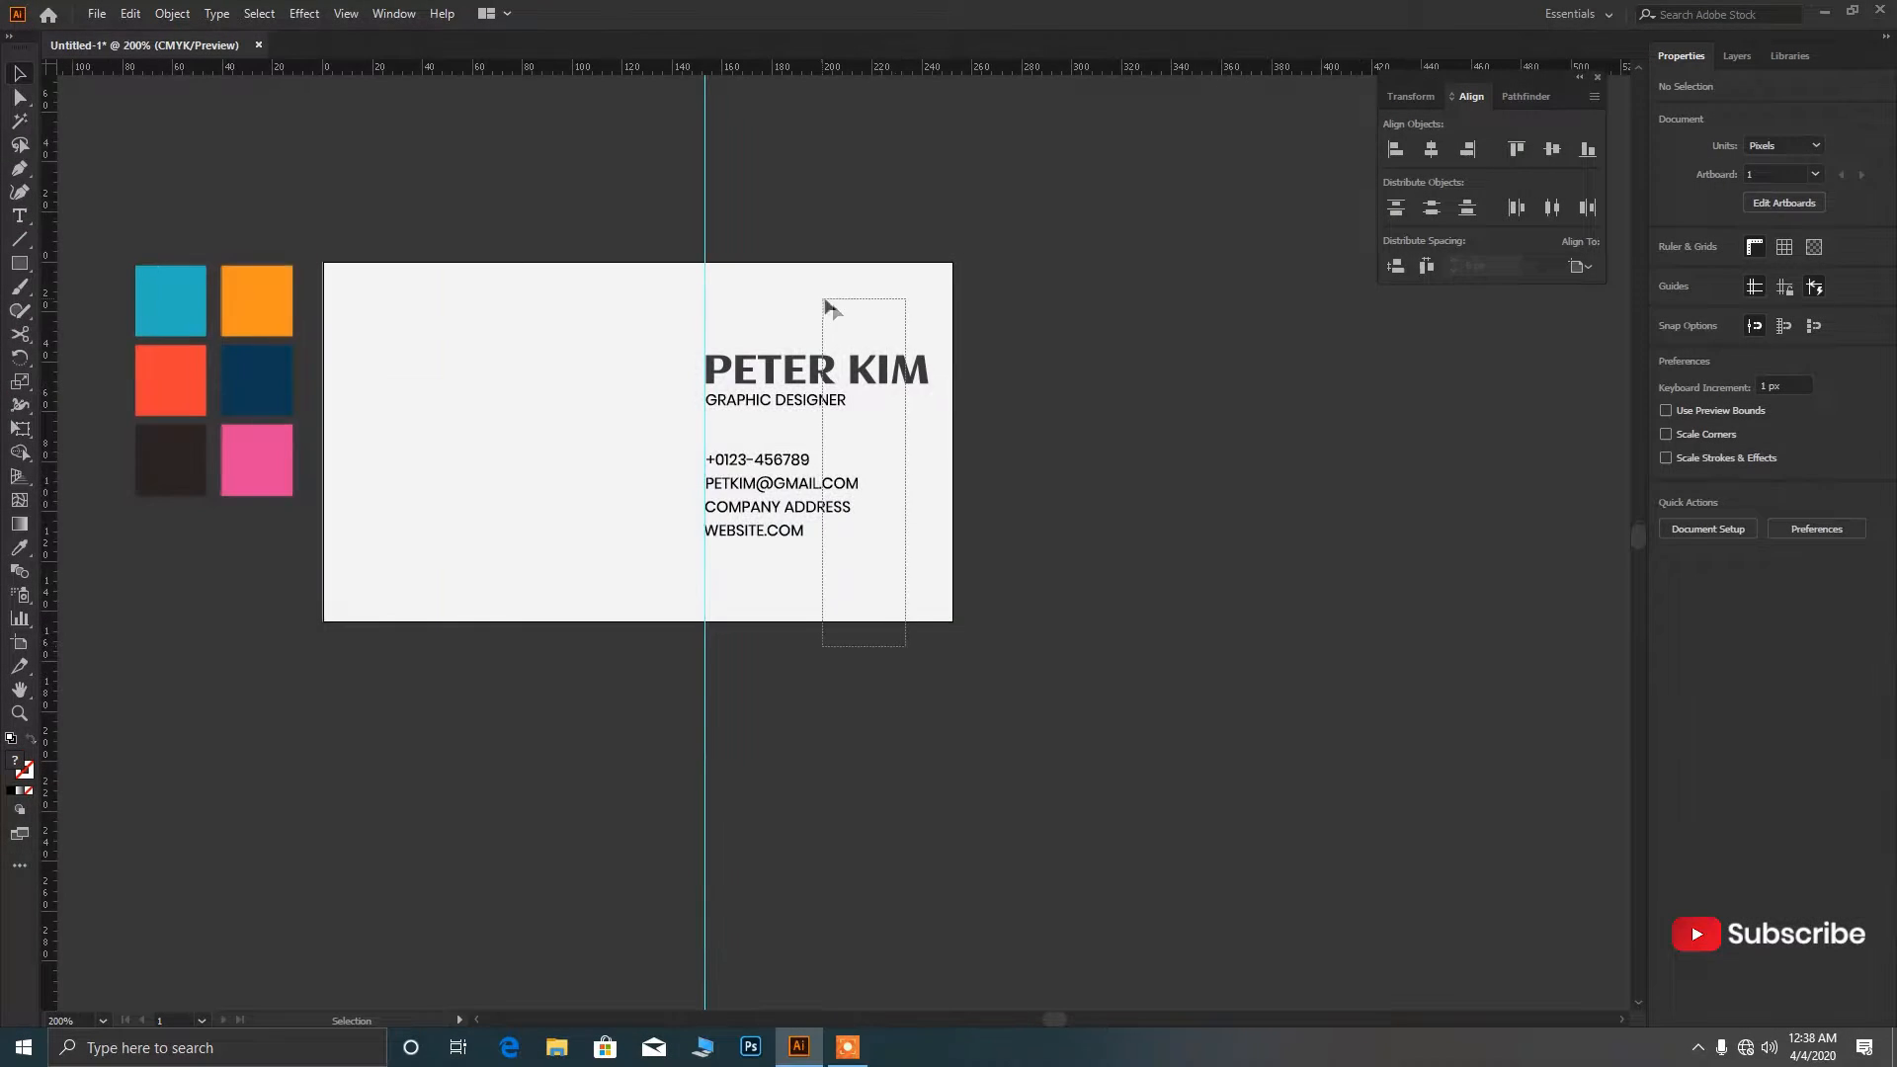
pyautogui.click(1555, 153)
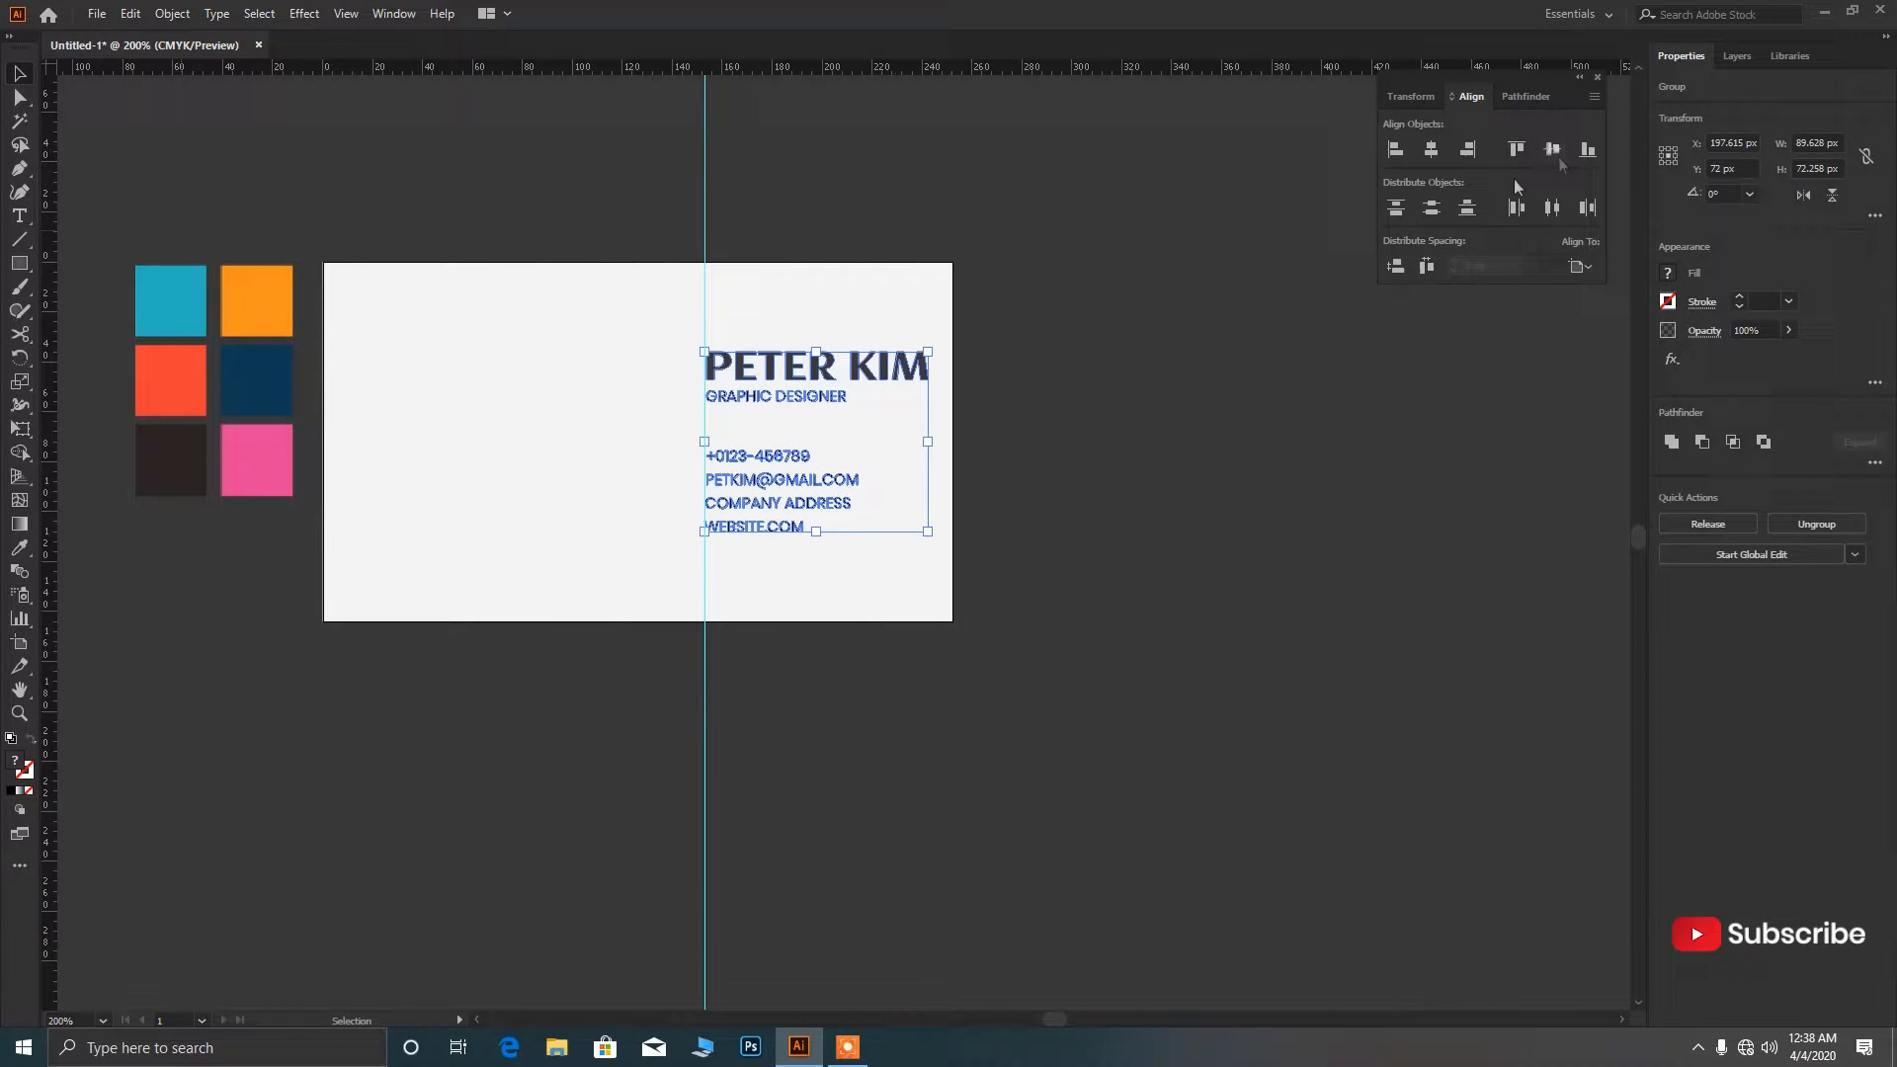
# Ungroup the text and shift the contact block 10 px lower, then 1 px back up.
pyautogui.click(1086, 437)
pyautogui.hotkey('ctrl', '-')
pyautogui.hotkey('ctrl', '-')
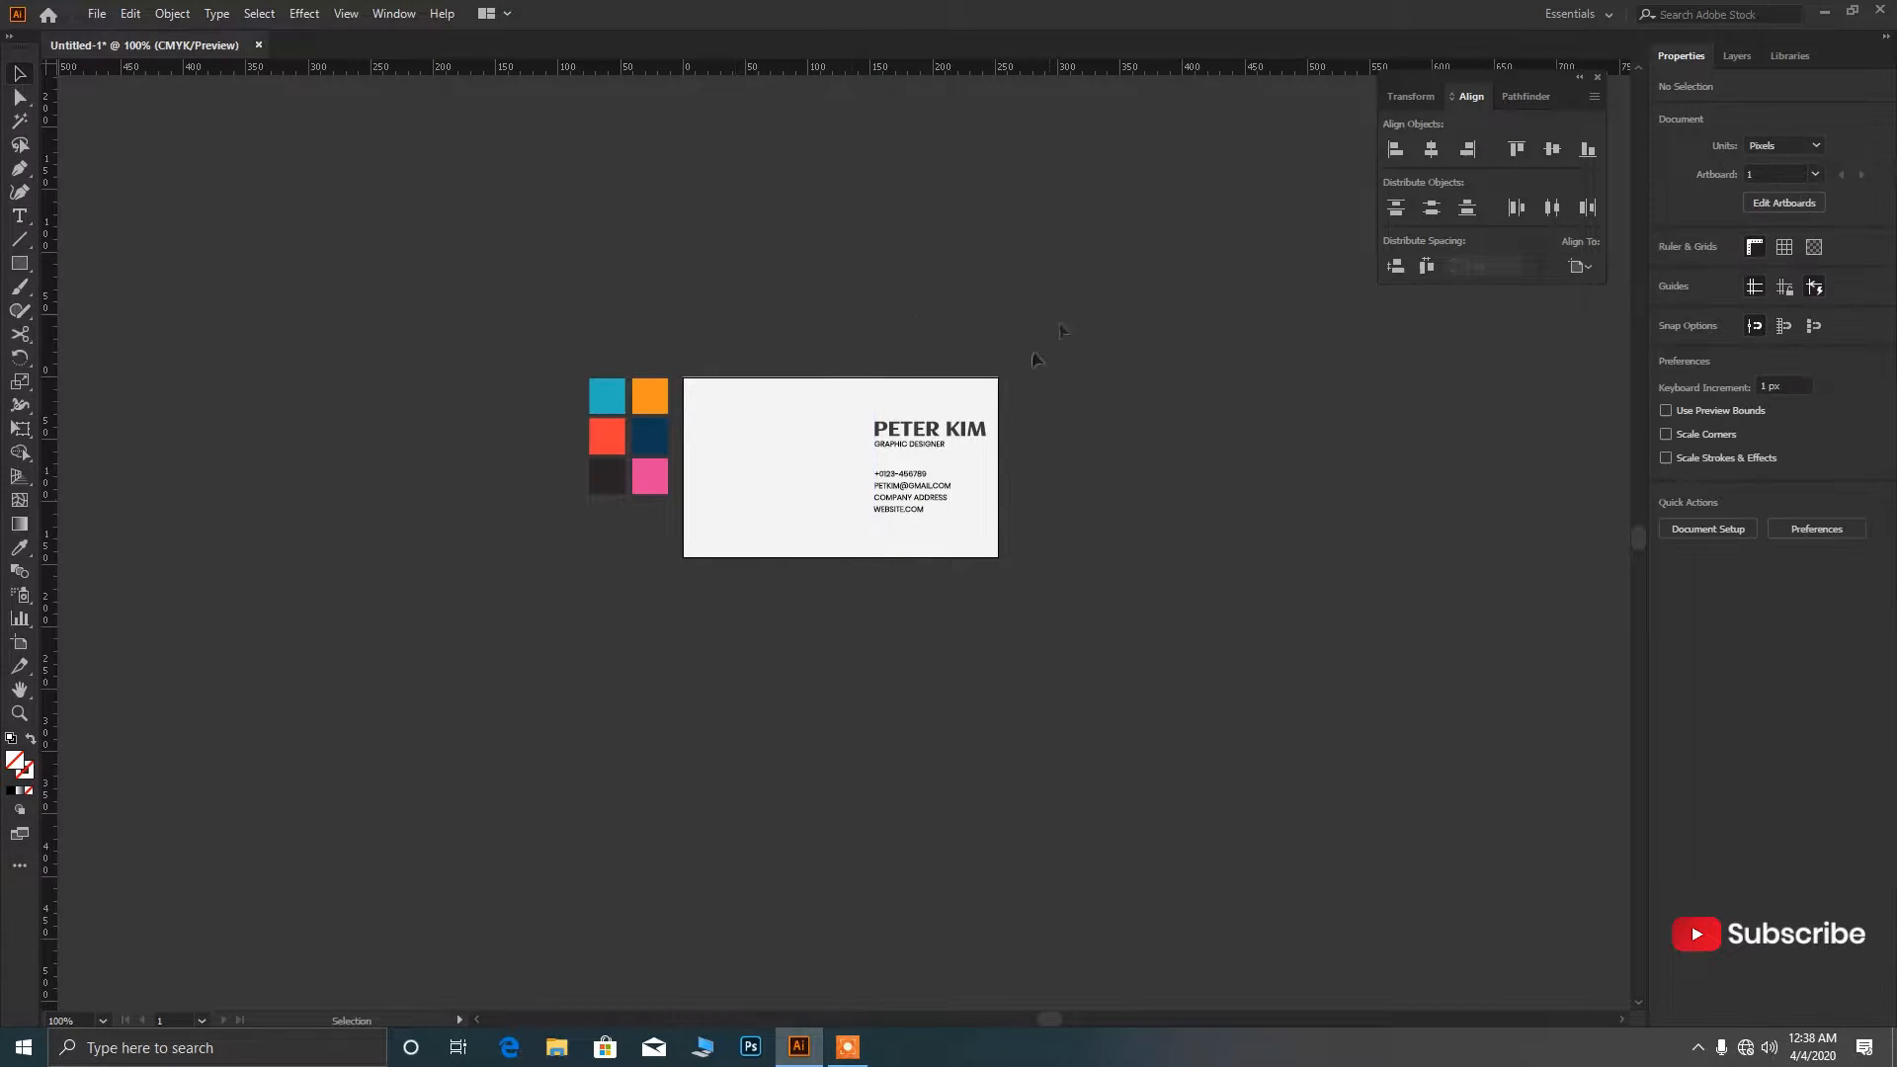
pyautogui.scroll(2, 913, 570)
pyautogui.click(893, 402)
pyautogui.rightClick(893, 402)
pyautogui.click(956, 569)
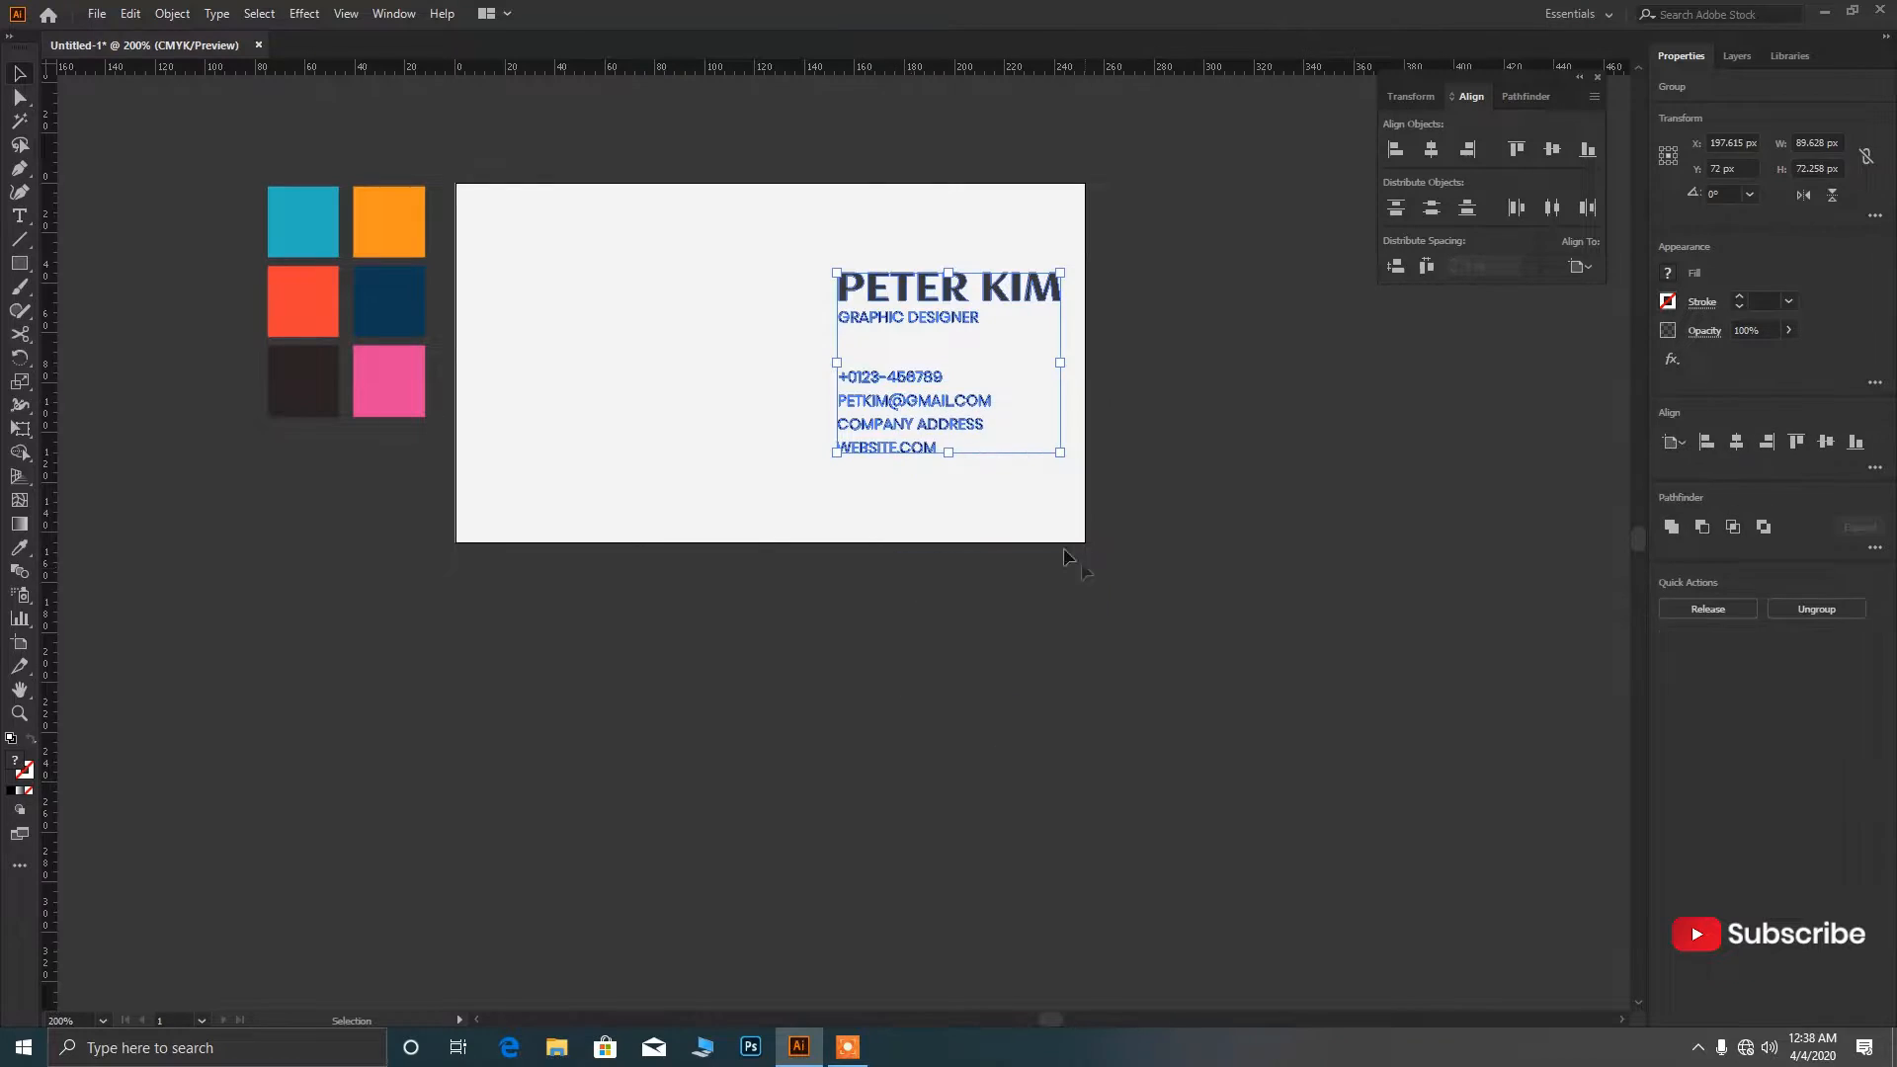
pyautogui.moveTo(996, 489); pyautogui.dragTo(857, 359)
pyautogui.hotkey('shift', 'Down')
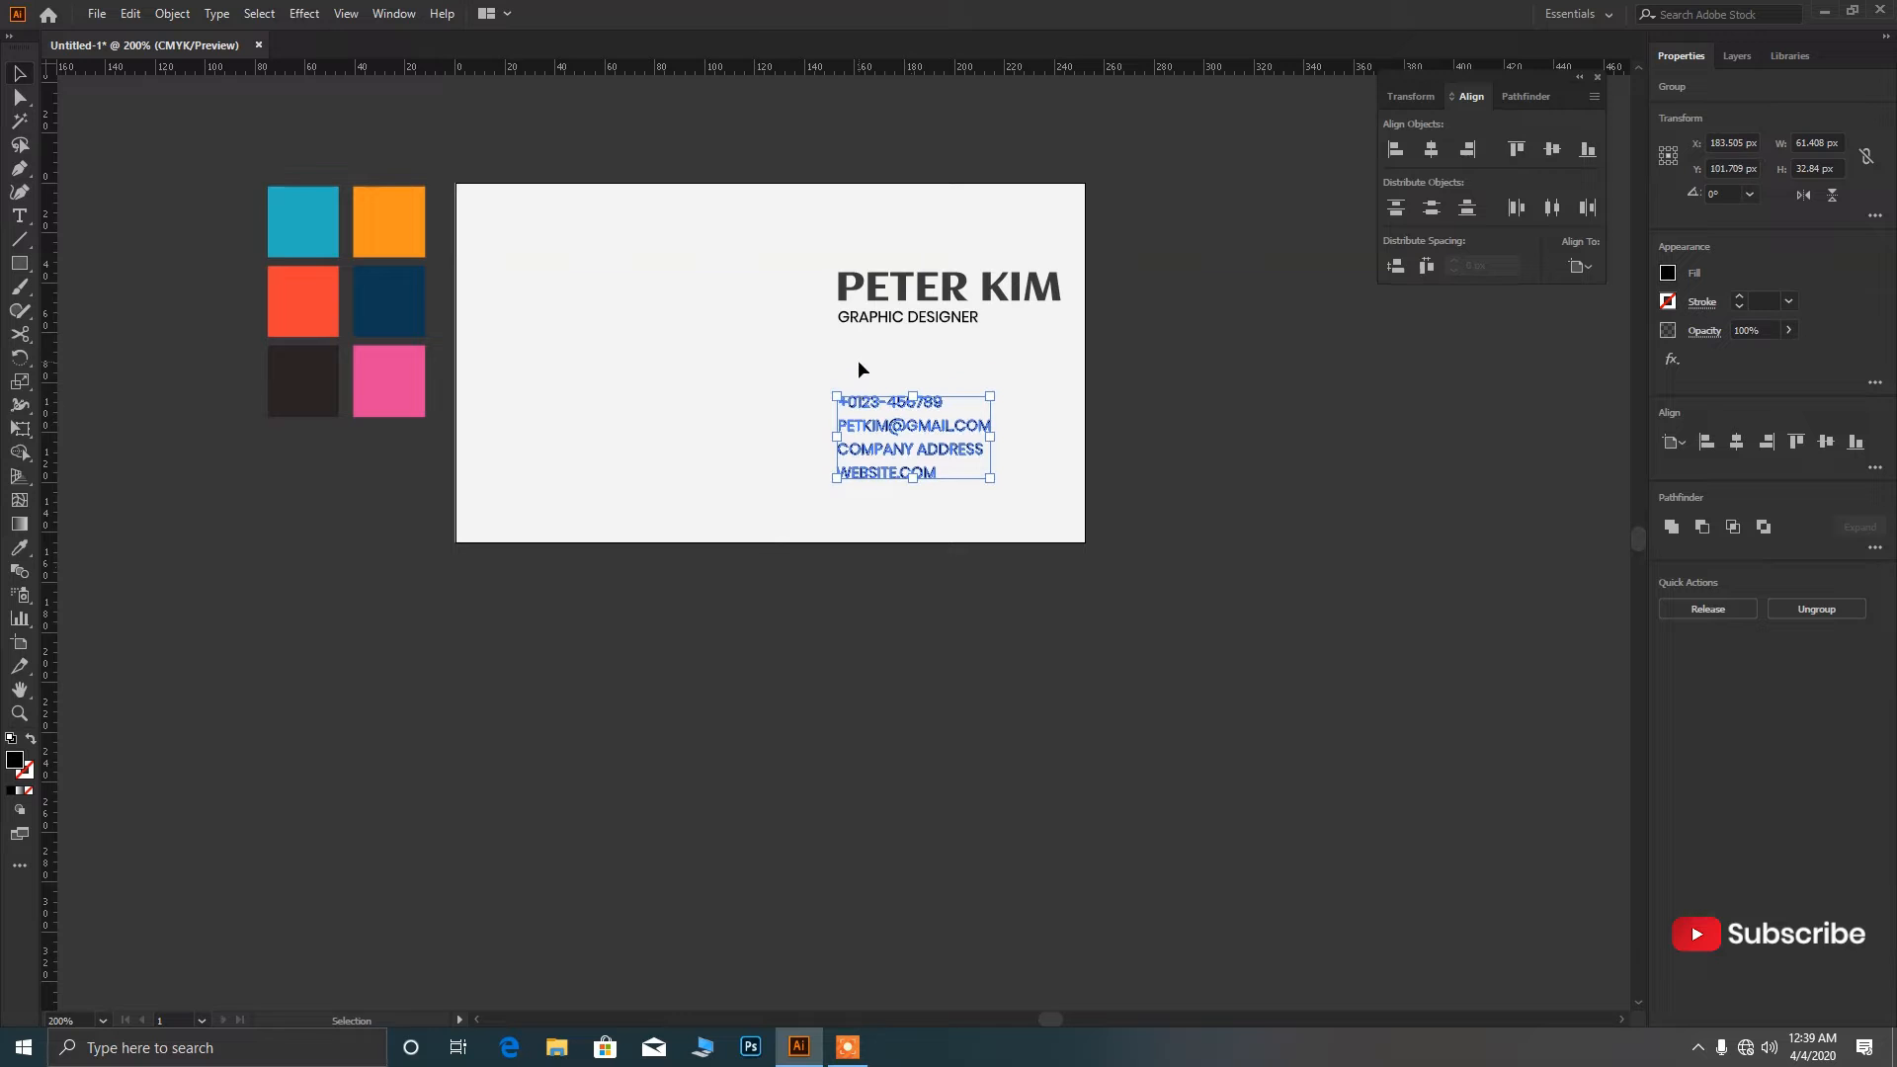
pyautogui.press('Up')
pyautogui.press('Up')
pyautogui.click(871, 366)
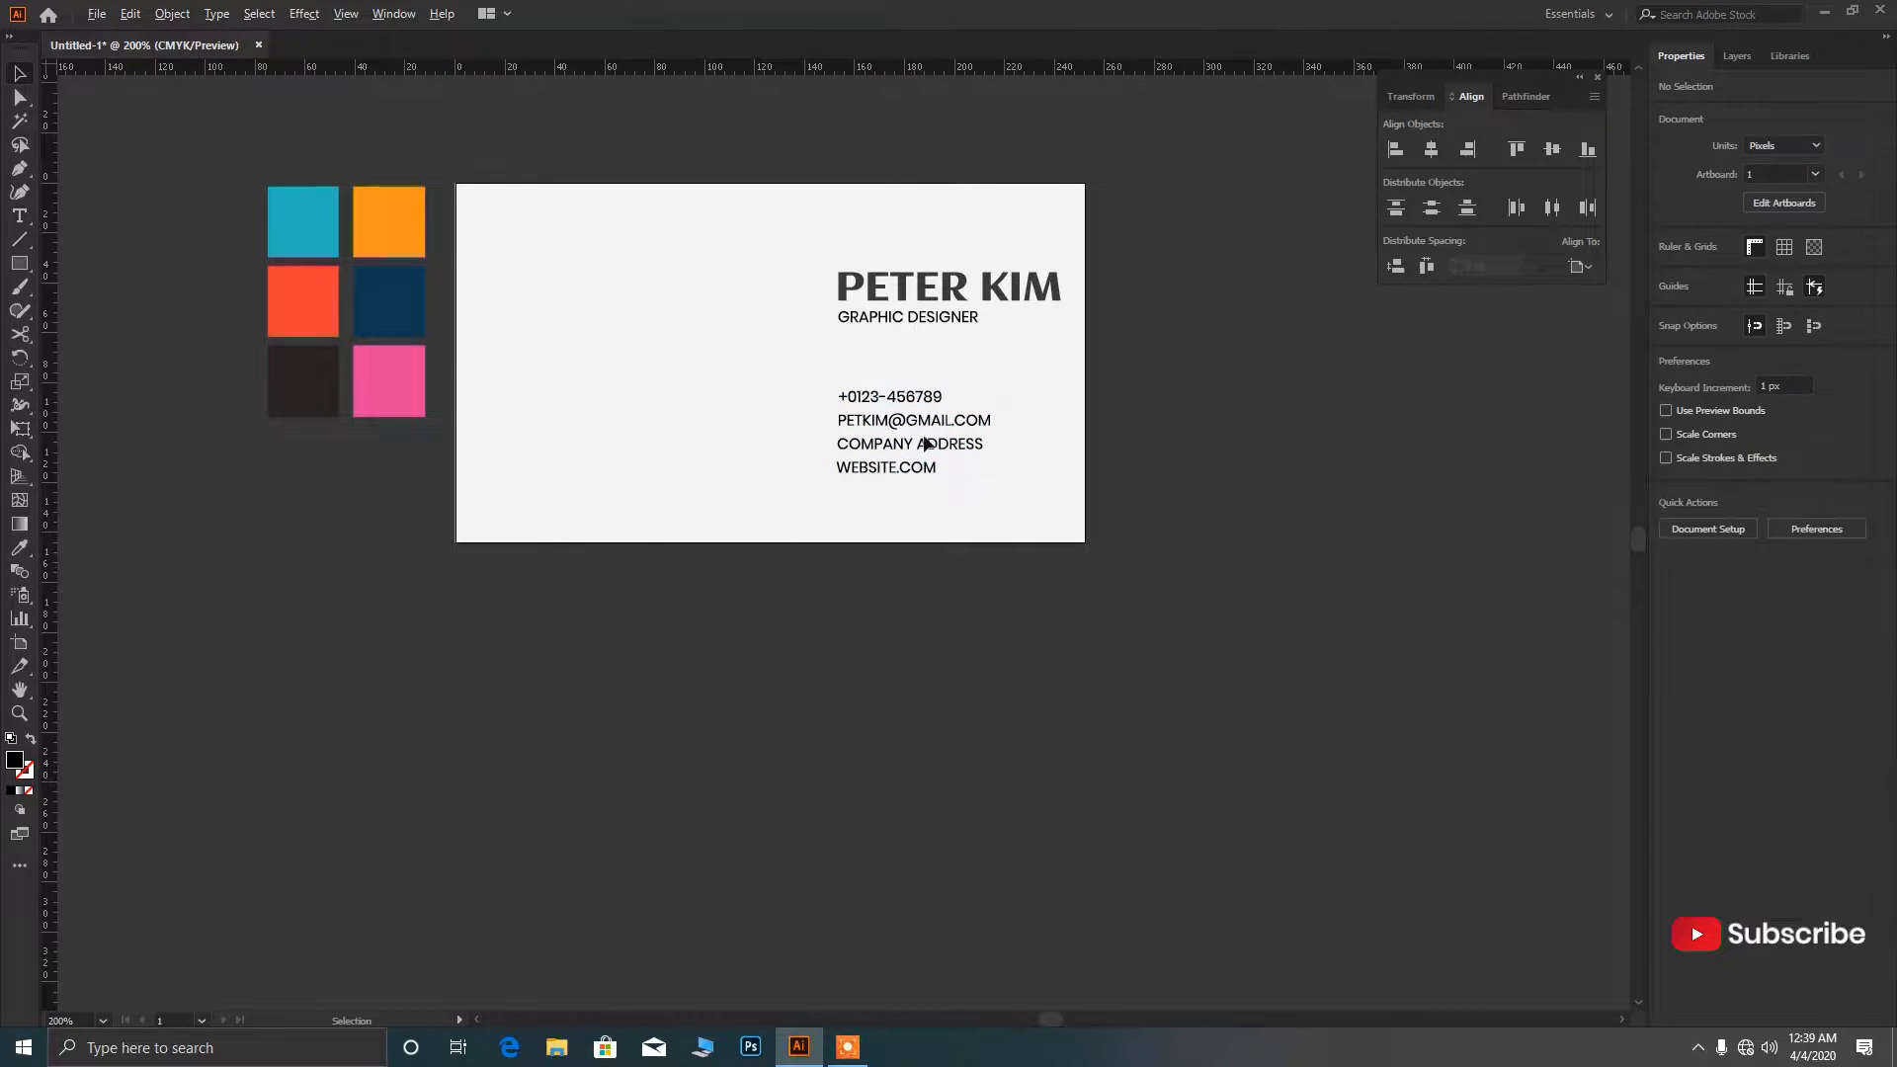
# Unlock and relock the card background rectangle with Ctrl+Alt+2 and Ctrl+2.
pyautogui.scroll(-2, 925, 444)
pyautogui.scroll(2, 894, 460)
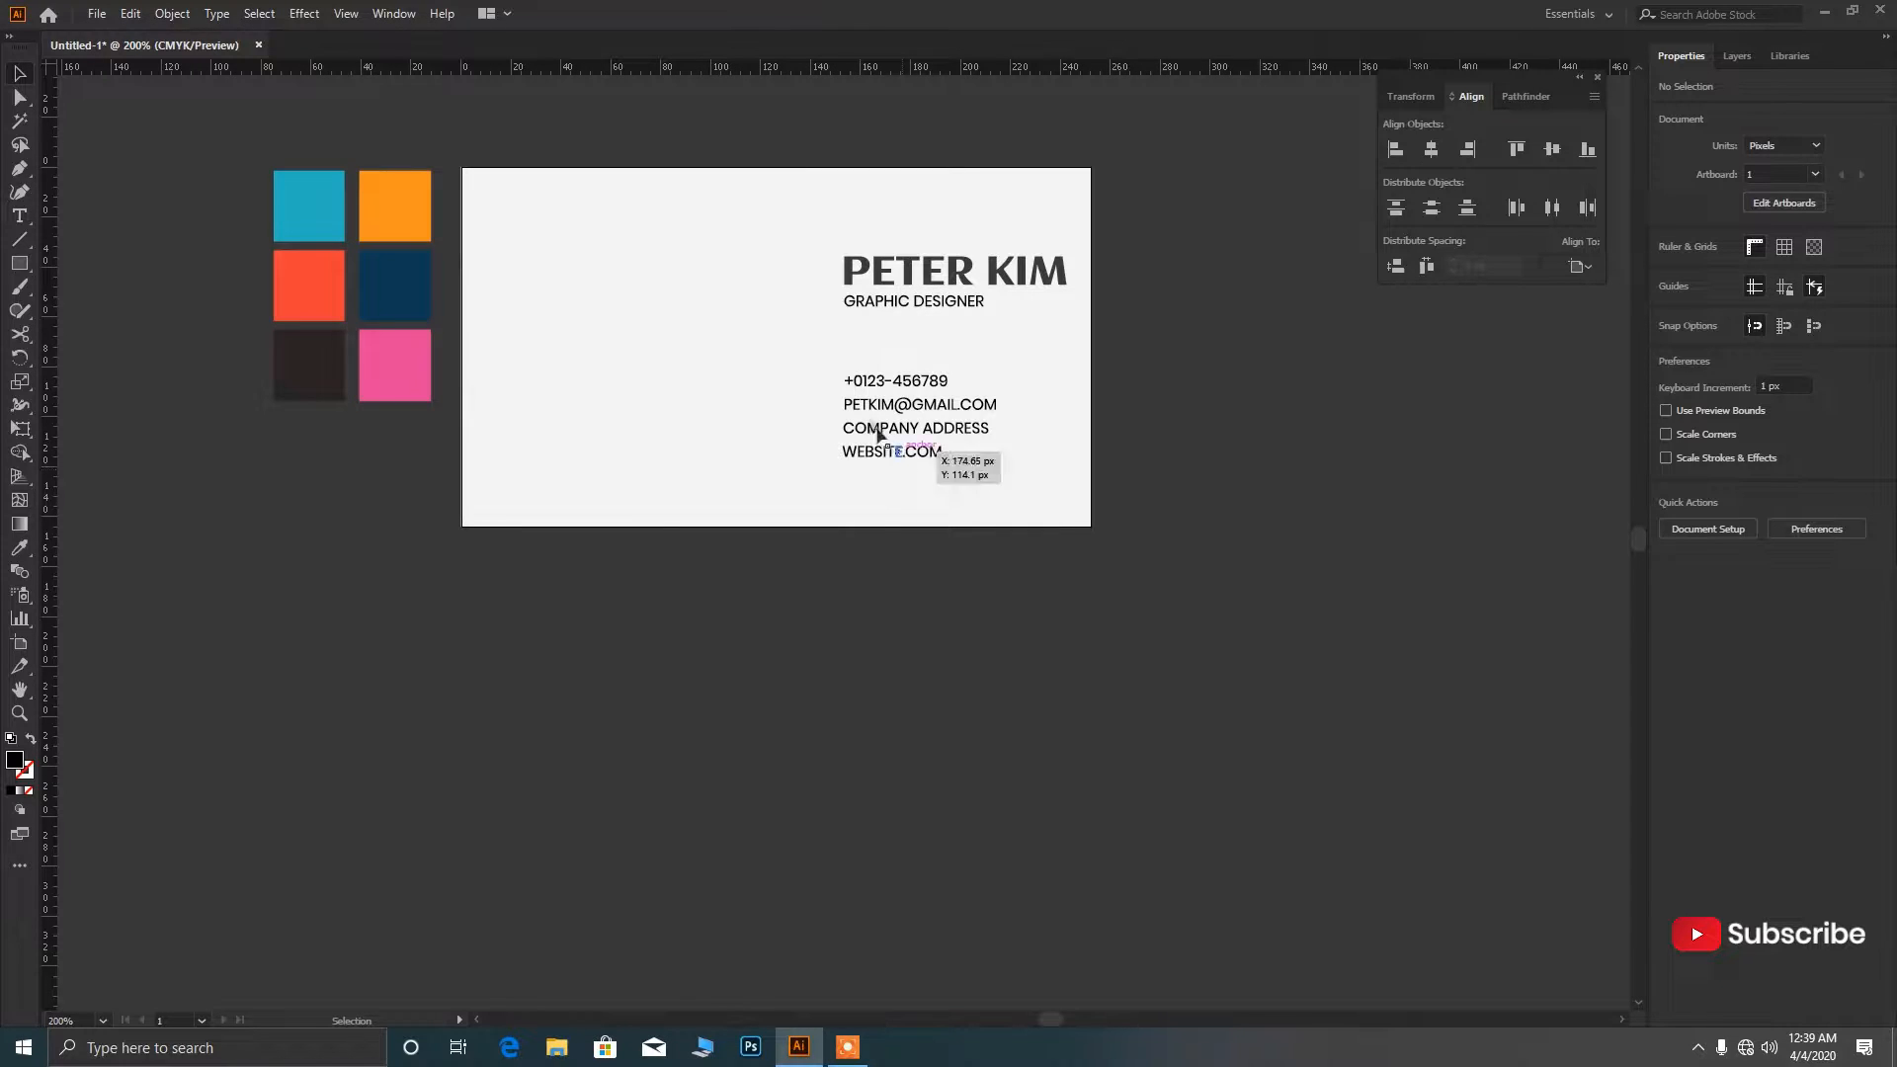
pyautogui.scroll(-2, 966, 541)
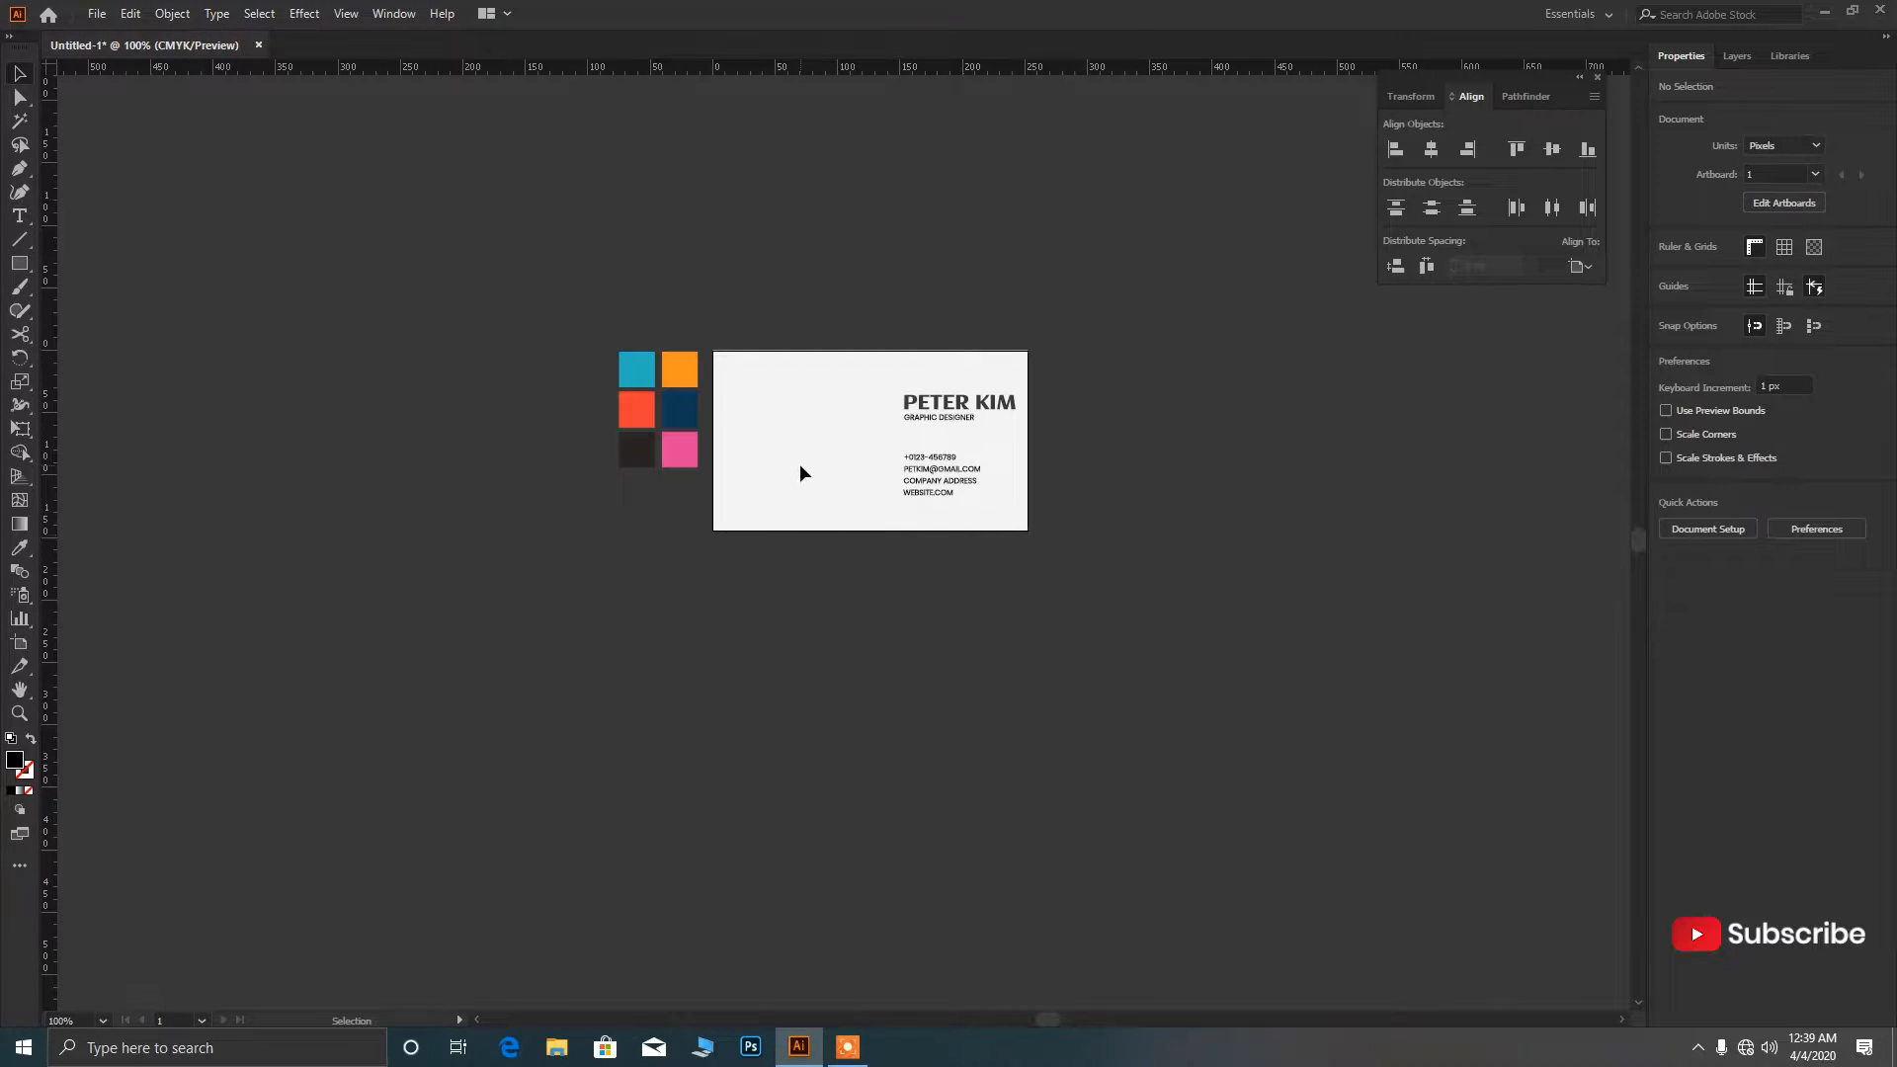
pyautogui.hotkey('ctrl', 'alt', '2')
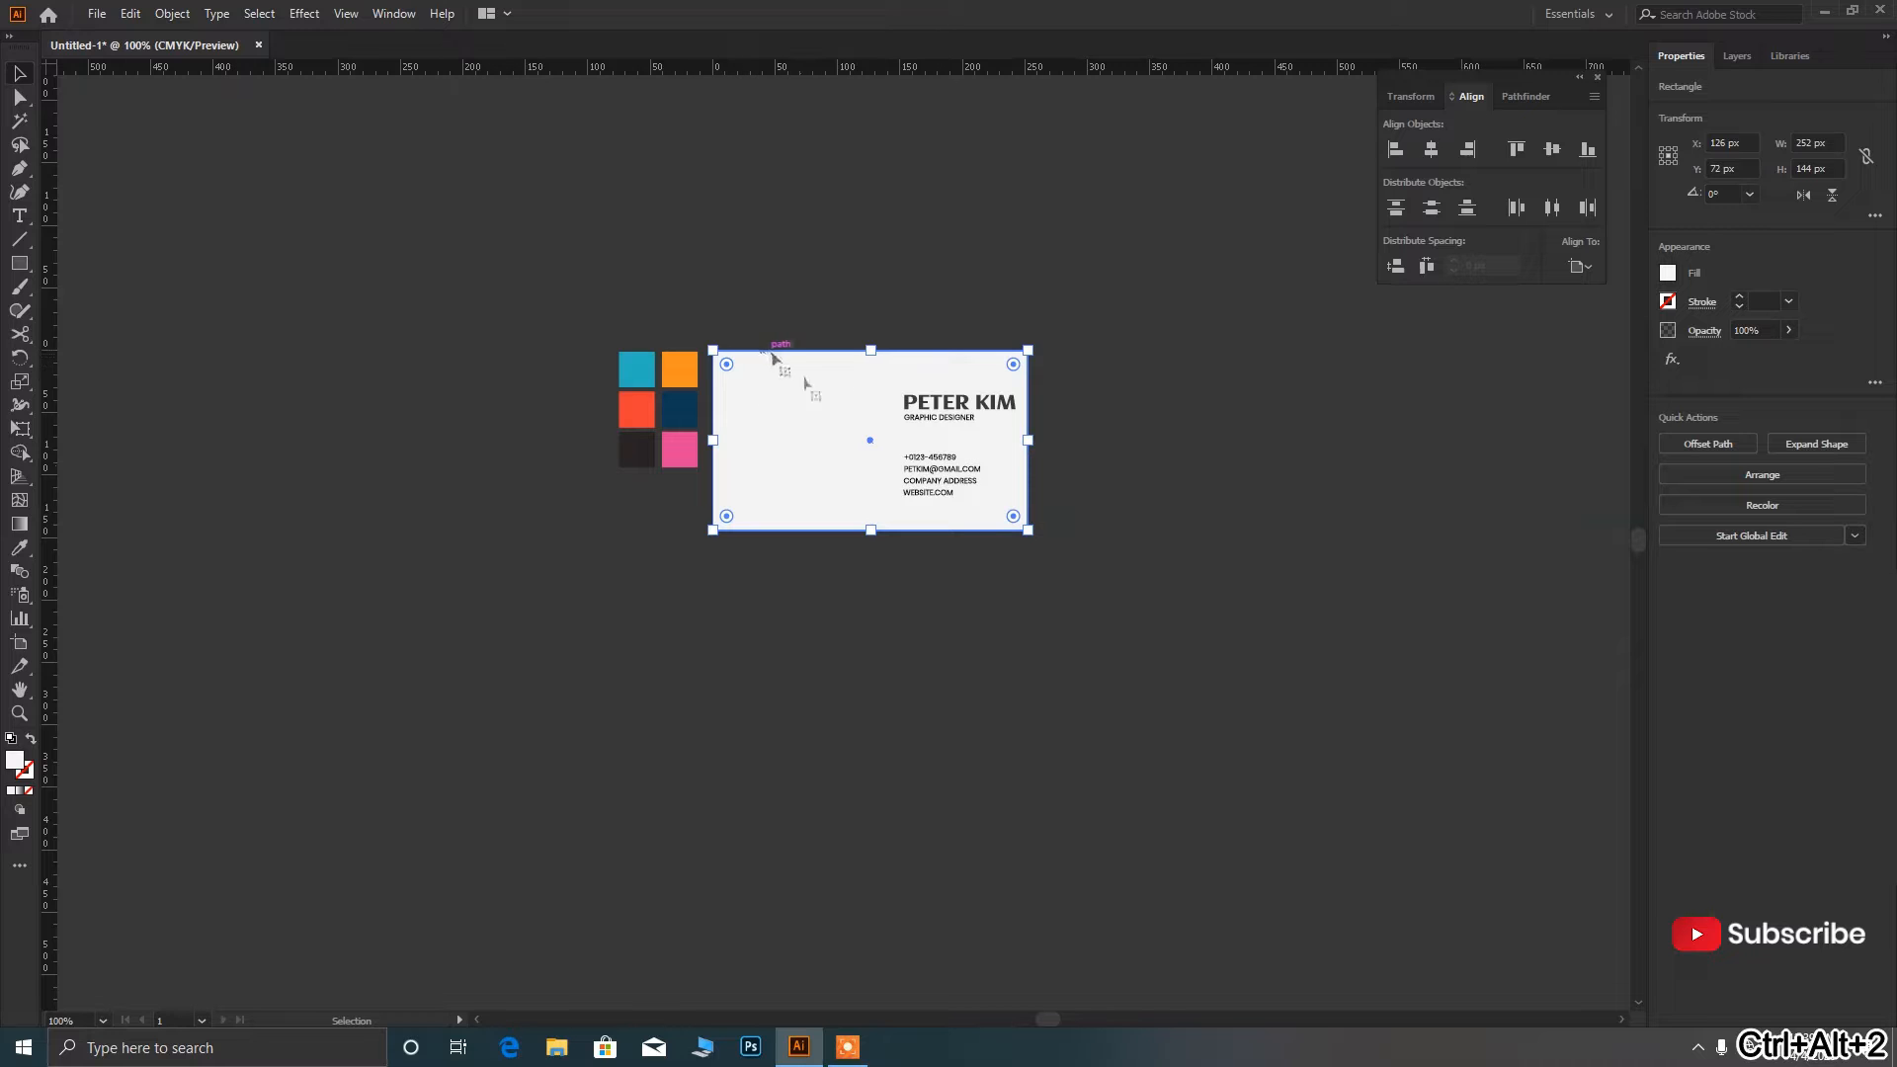
pyautogui.scroll(2, 834, 435)
pyautogui.hotkey('ctrl', '2')
pyautogui.scroll(-1, 843, 436)
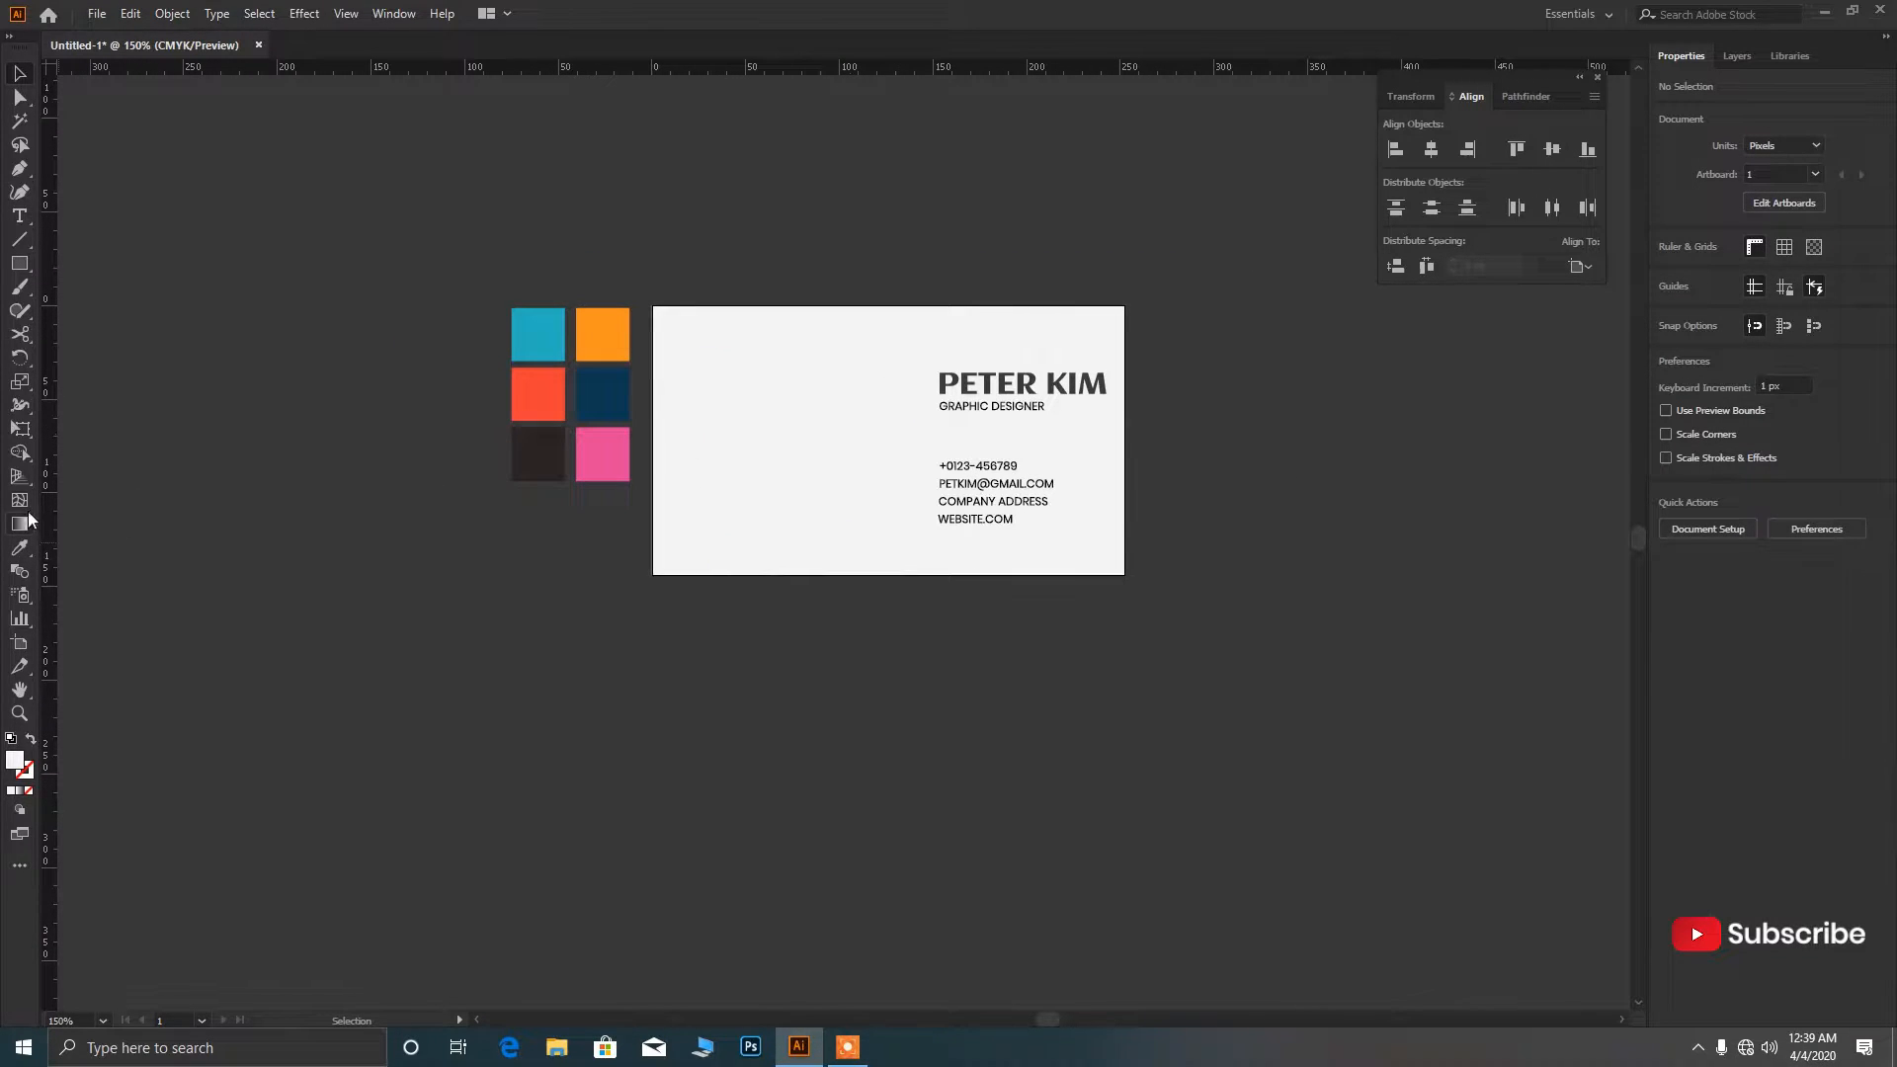
pyautogui.click(18, 286)
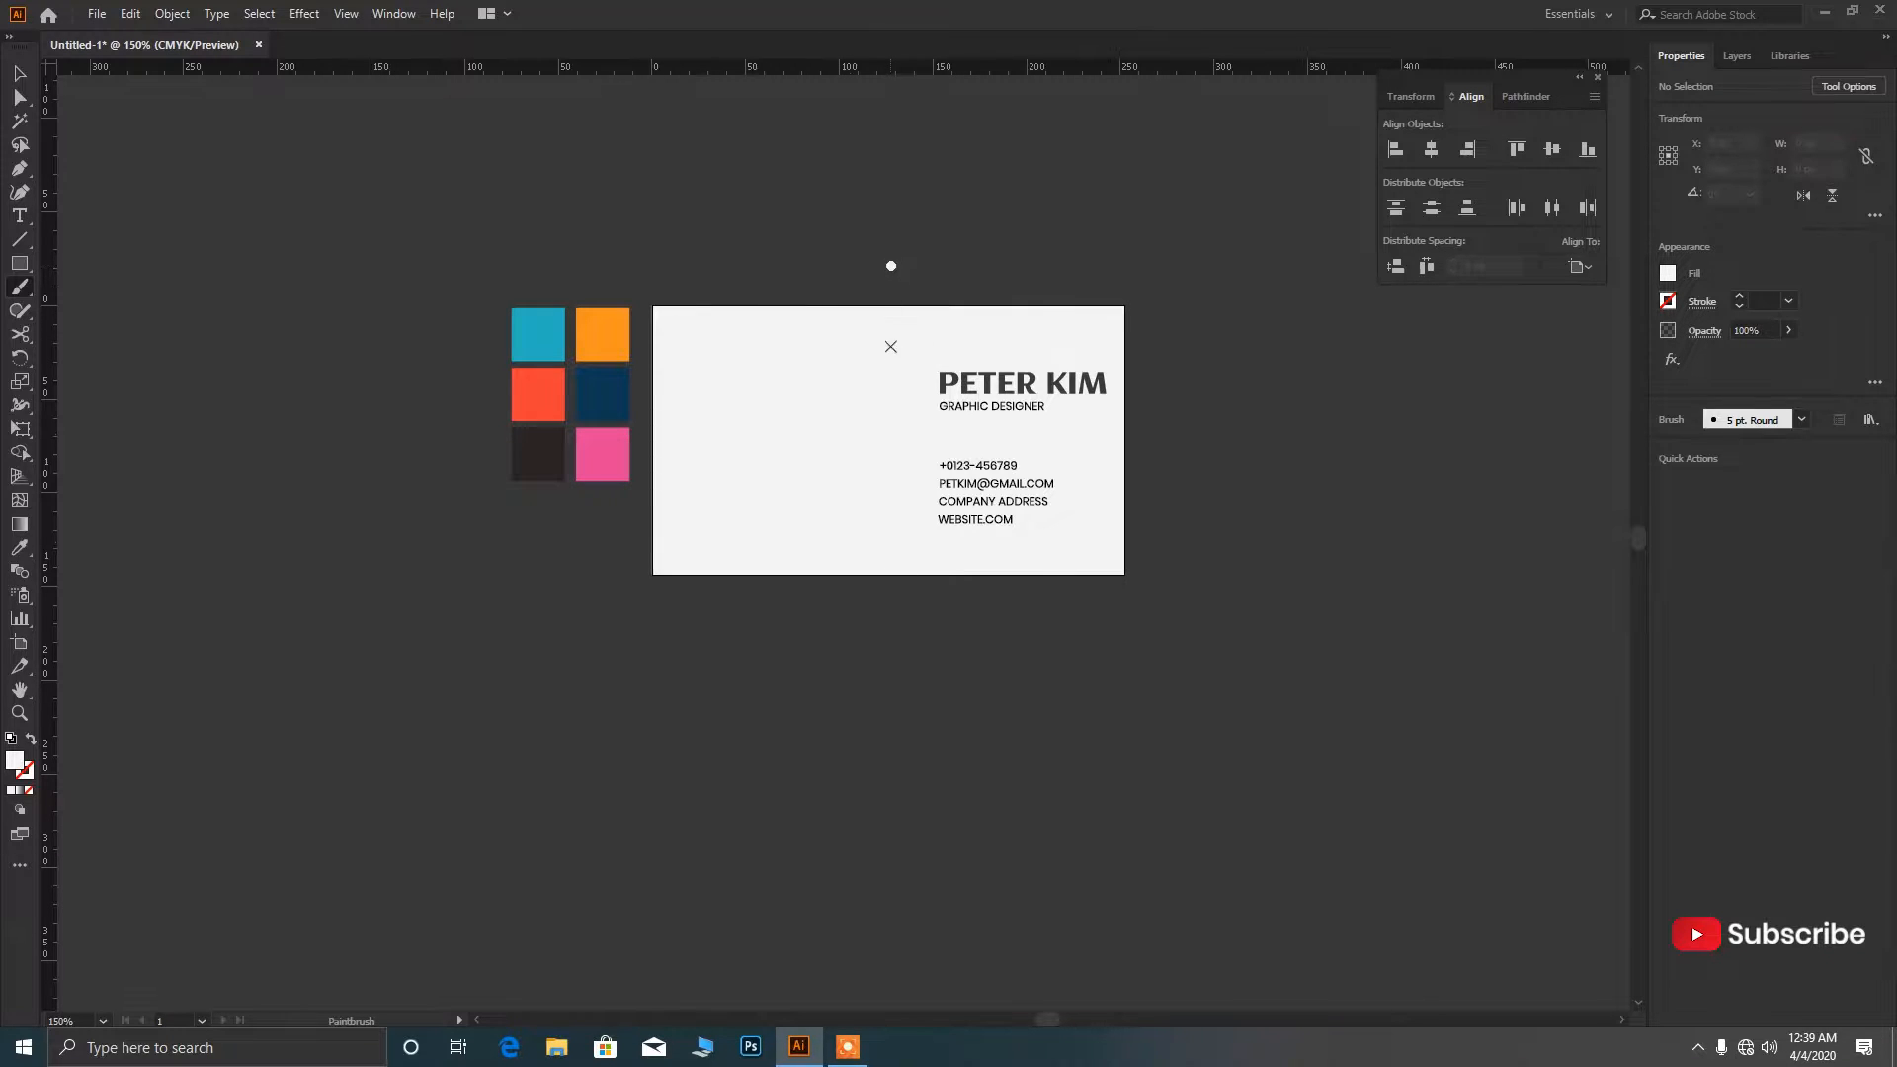
# Paint a vertical brush stroke down across the card's top edge, left of the name.
pyautogui.moveTo(891, 346); pyautogui.dragTo(891, 419)
pyautogui.hotkey('ctrl', 'z')
pyautogui.moveTo(887, 274); pyautogui.dragTo(900, 361)
pyautogui.hotkey('ctrl', 'z')
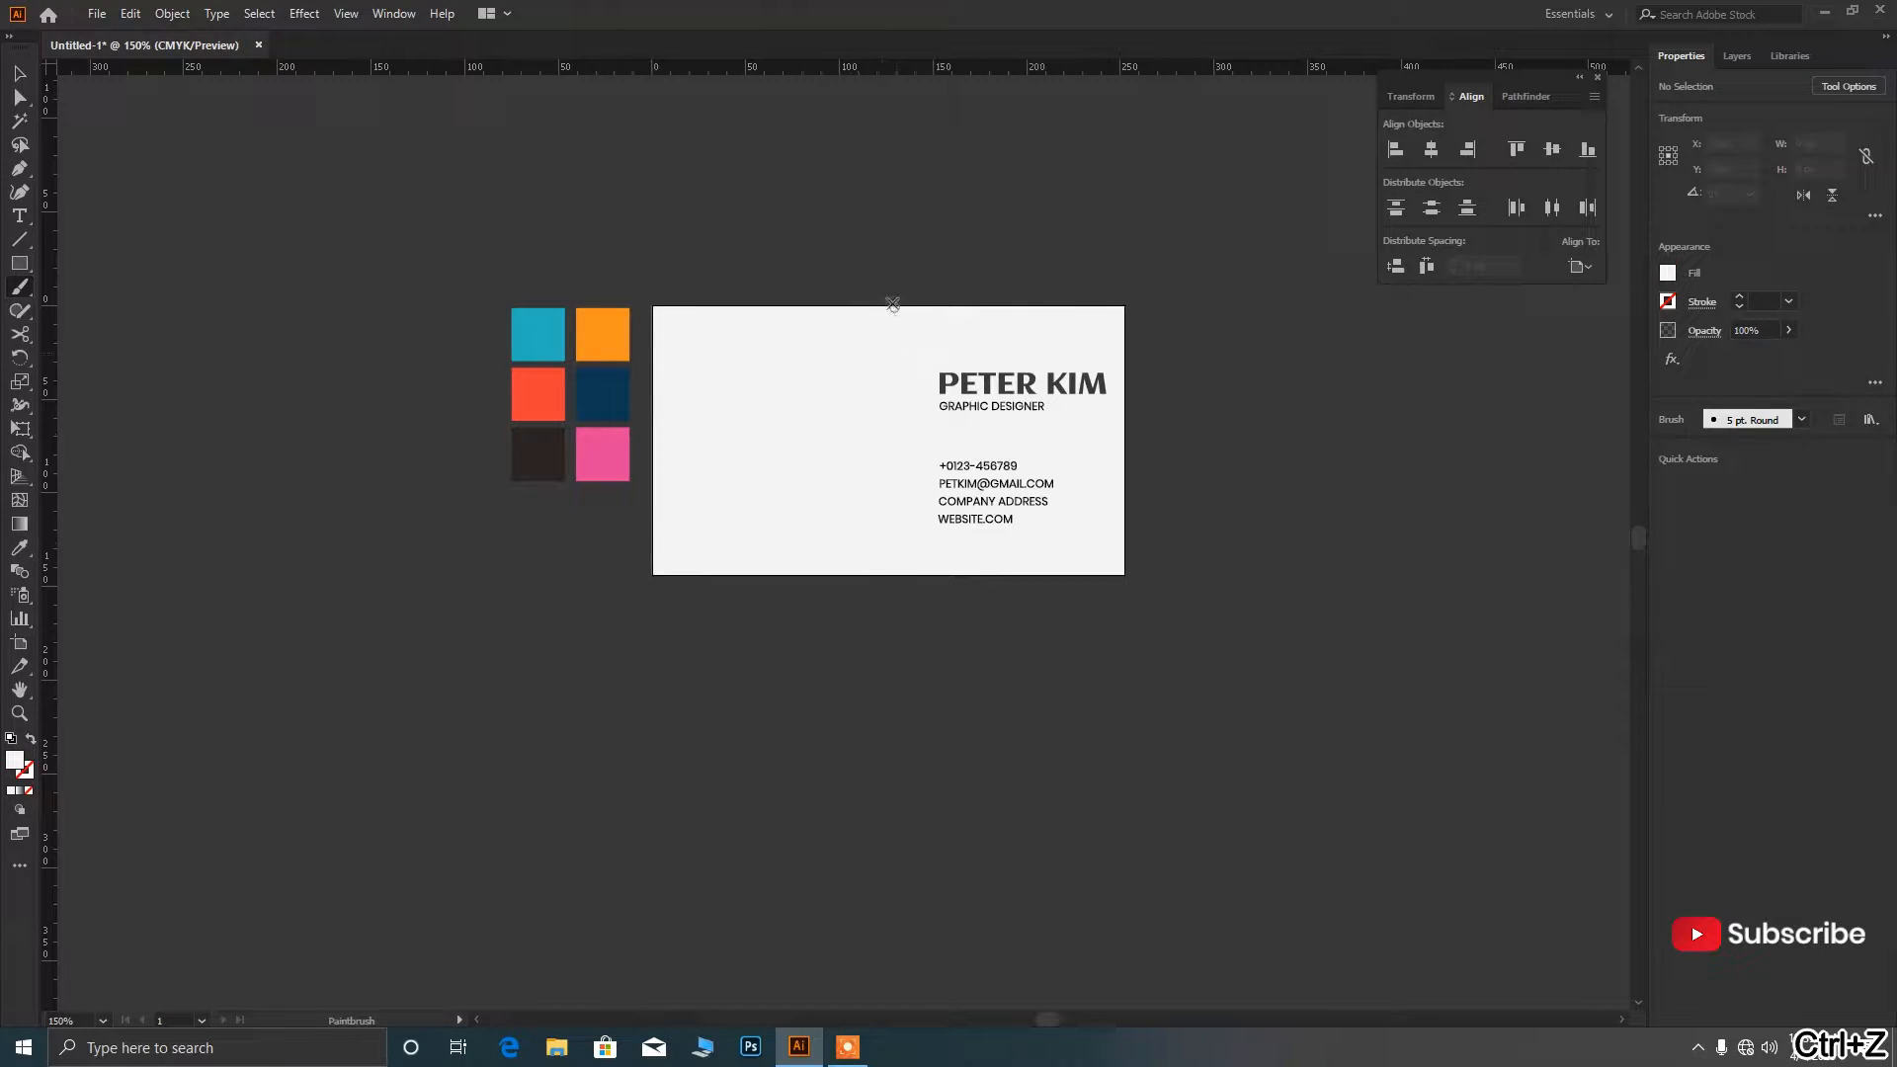
pyautogui.moveTo(885, 276); pyautogui.dragTo(885, 352)
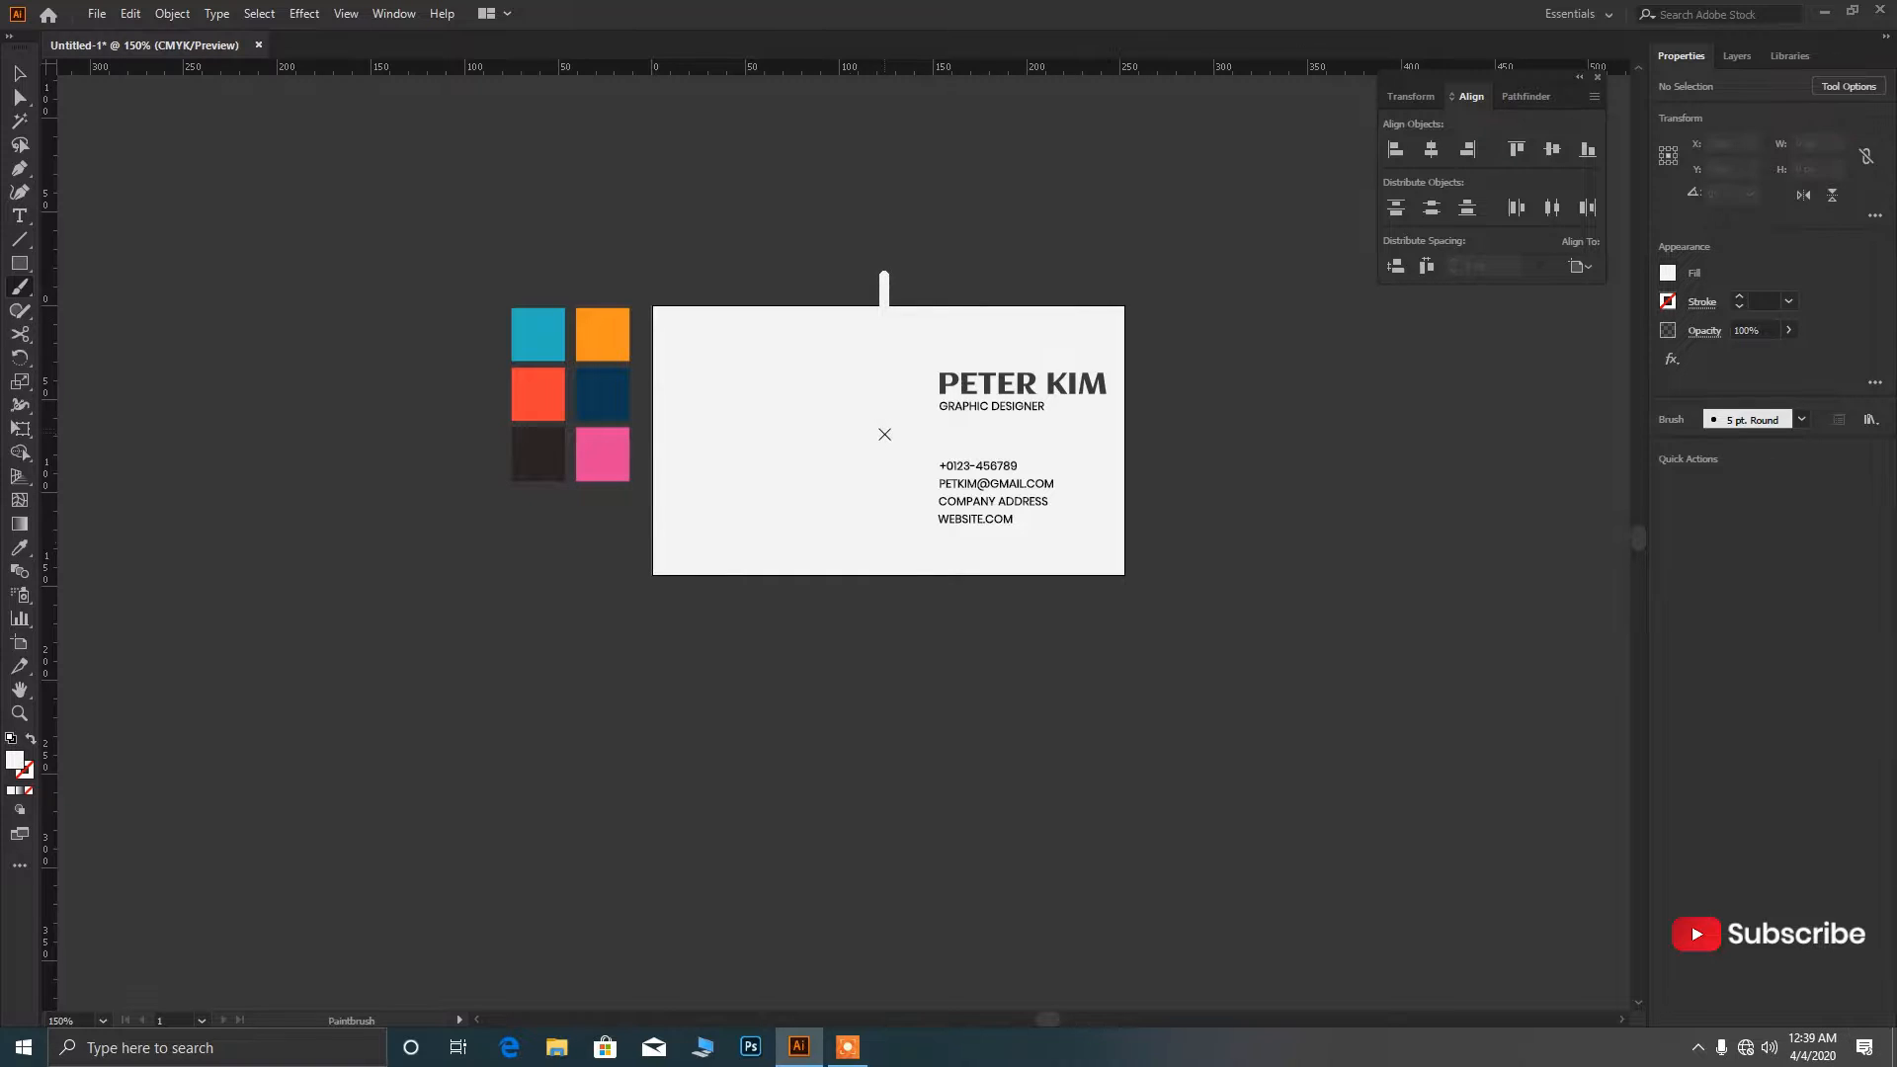
pyautogui.hotkey('shift', 'x')
# Colour the vertical stroke orange by sampling the orange swatch with the Eyedropper.
pyautogui.press('v')
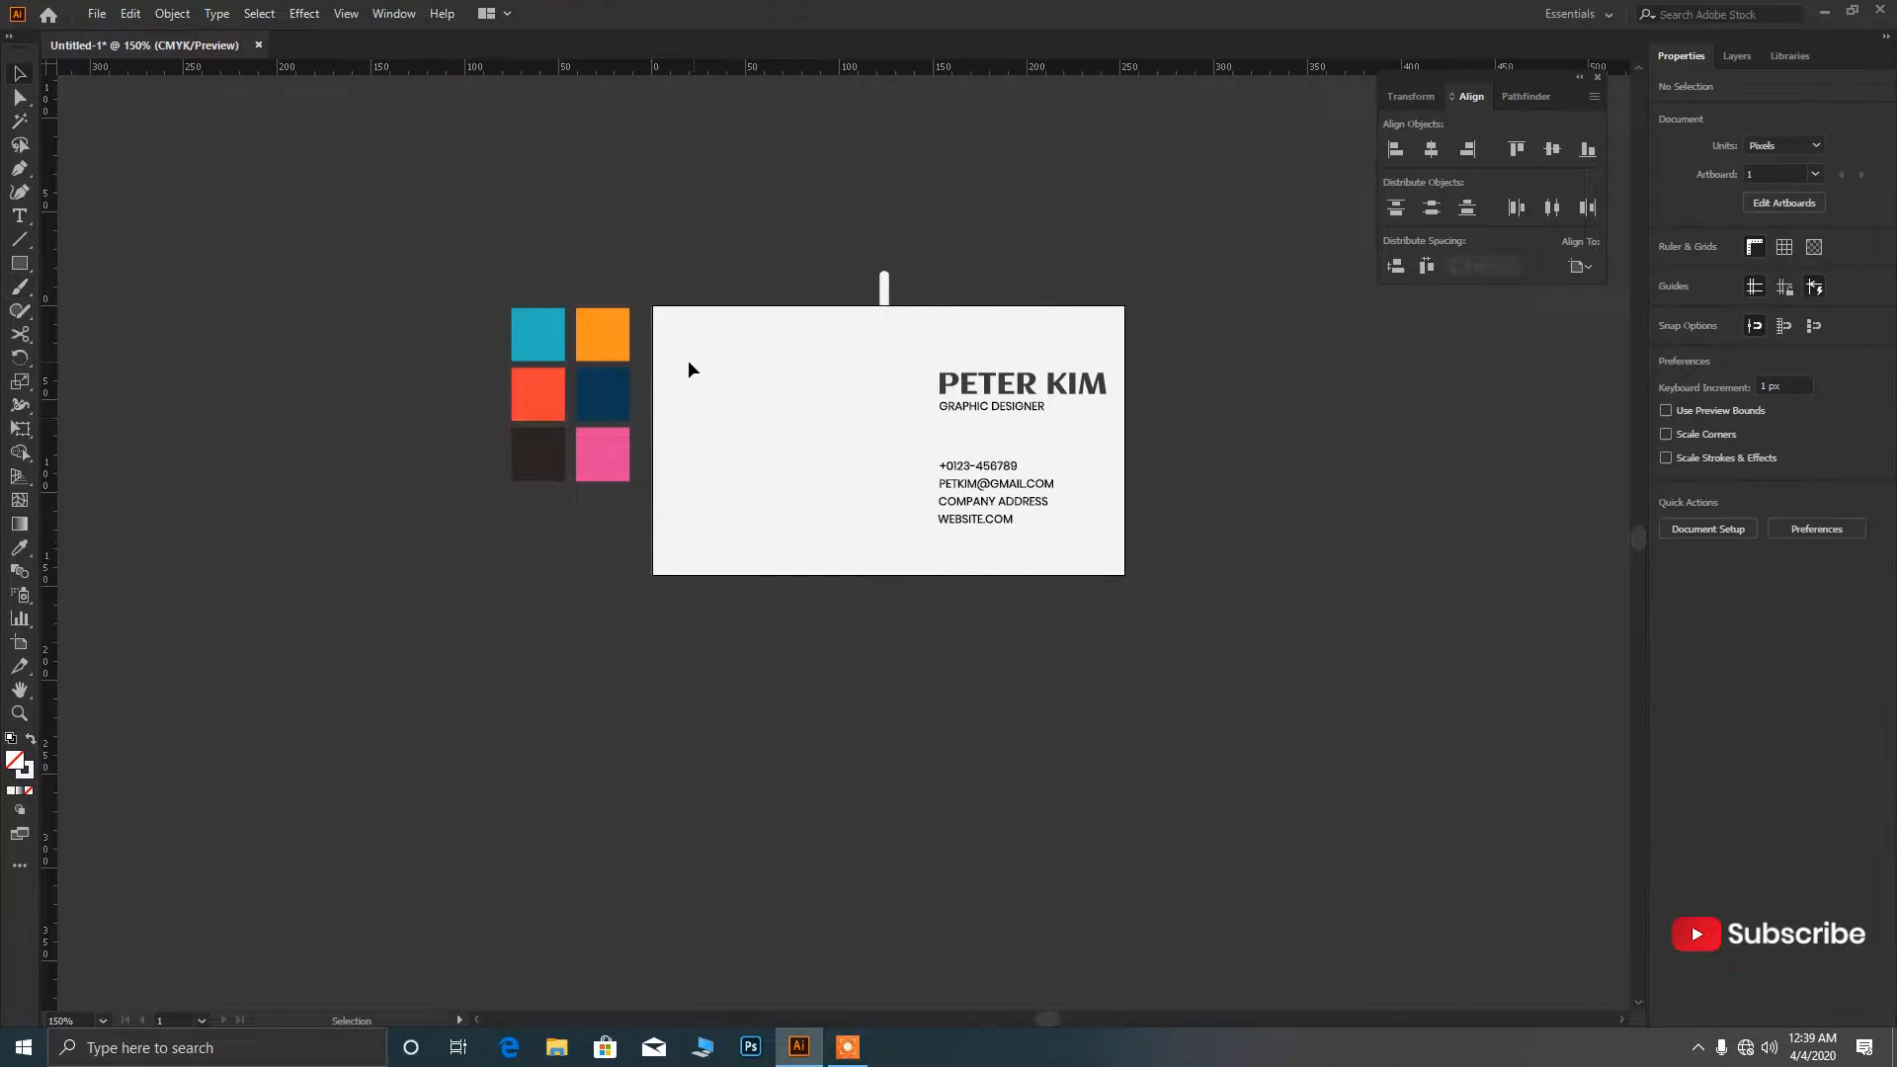
pyautogui.press('i')
pyautogui.click(609, 336)
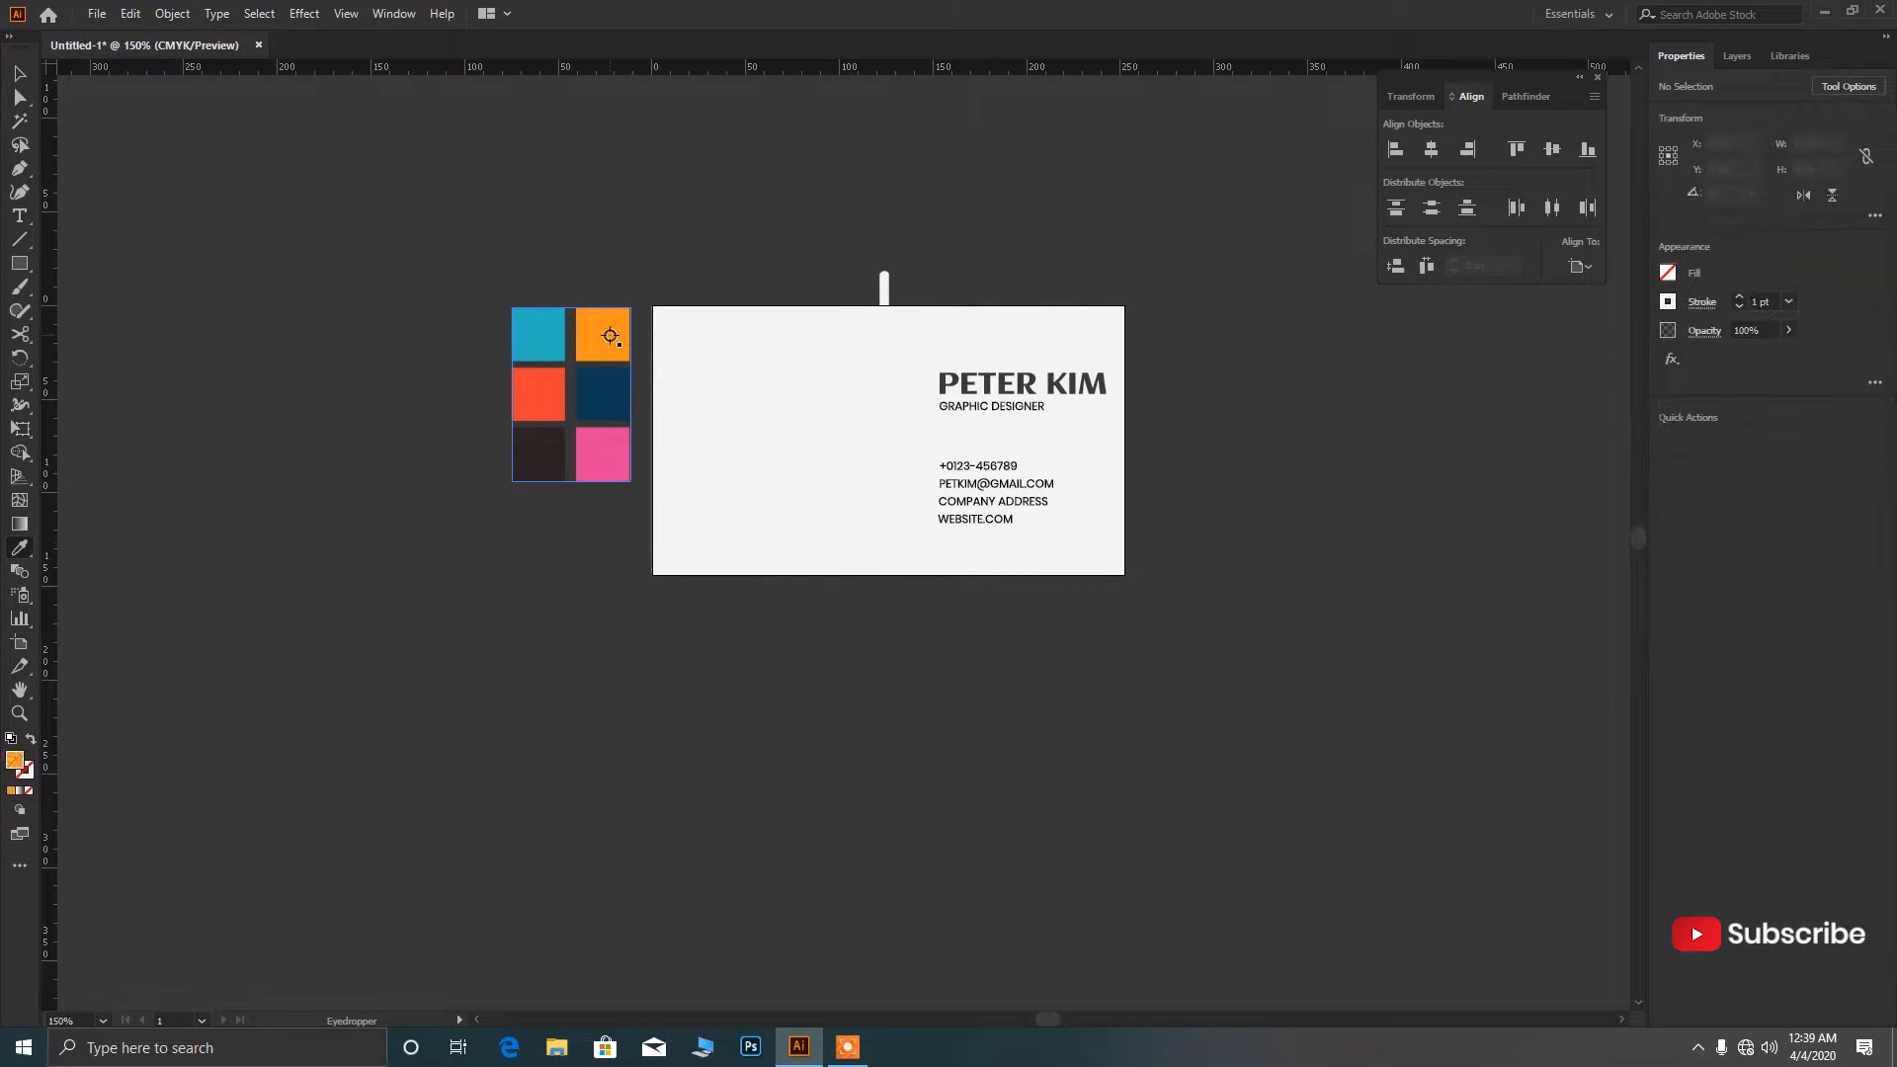
pyautogui.hotkey('shift', 'x')
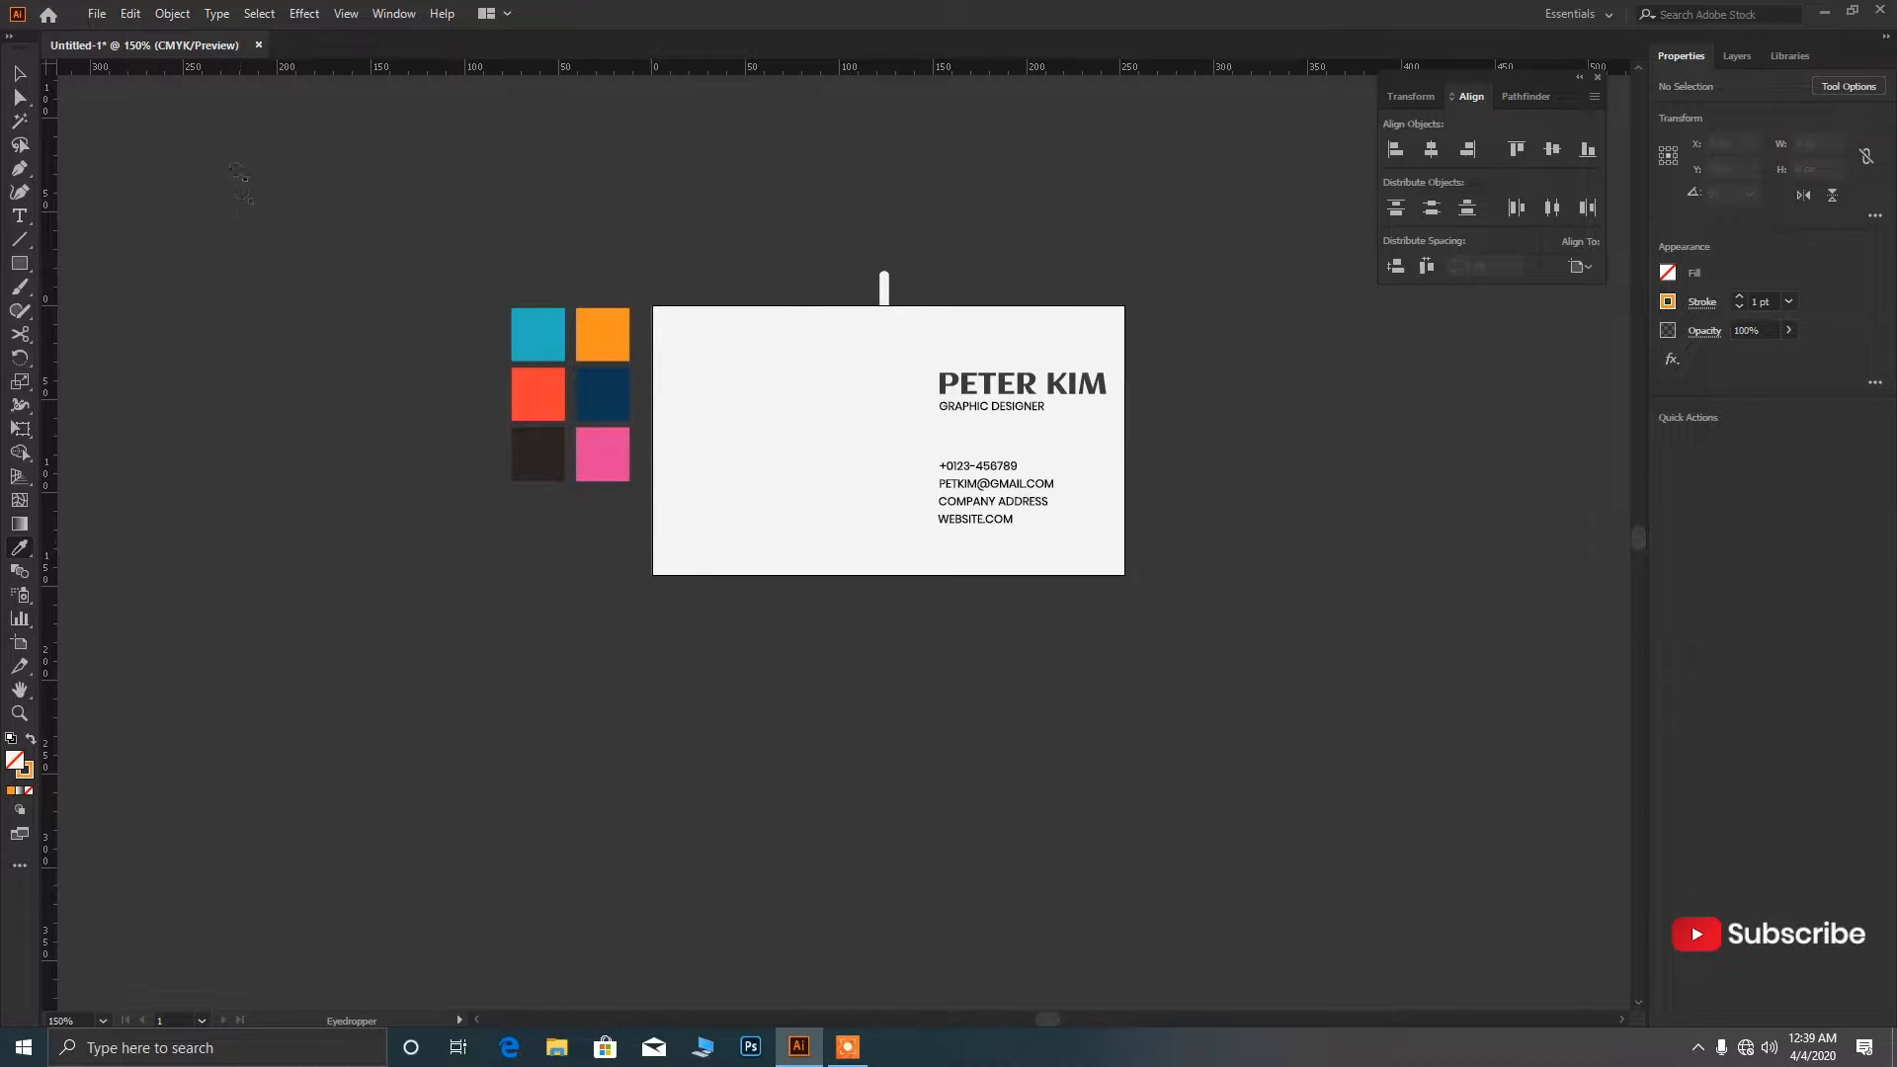
pyautogui.keyDown('ctrl'); pyautogui.click(882, 289); pyautogui.keyUp('ctrl')
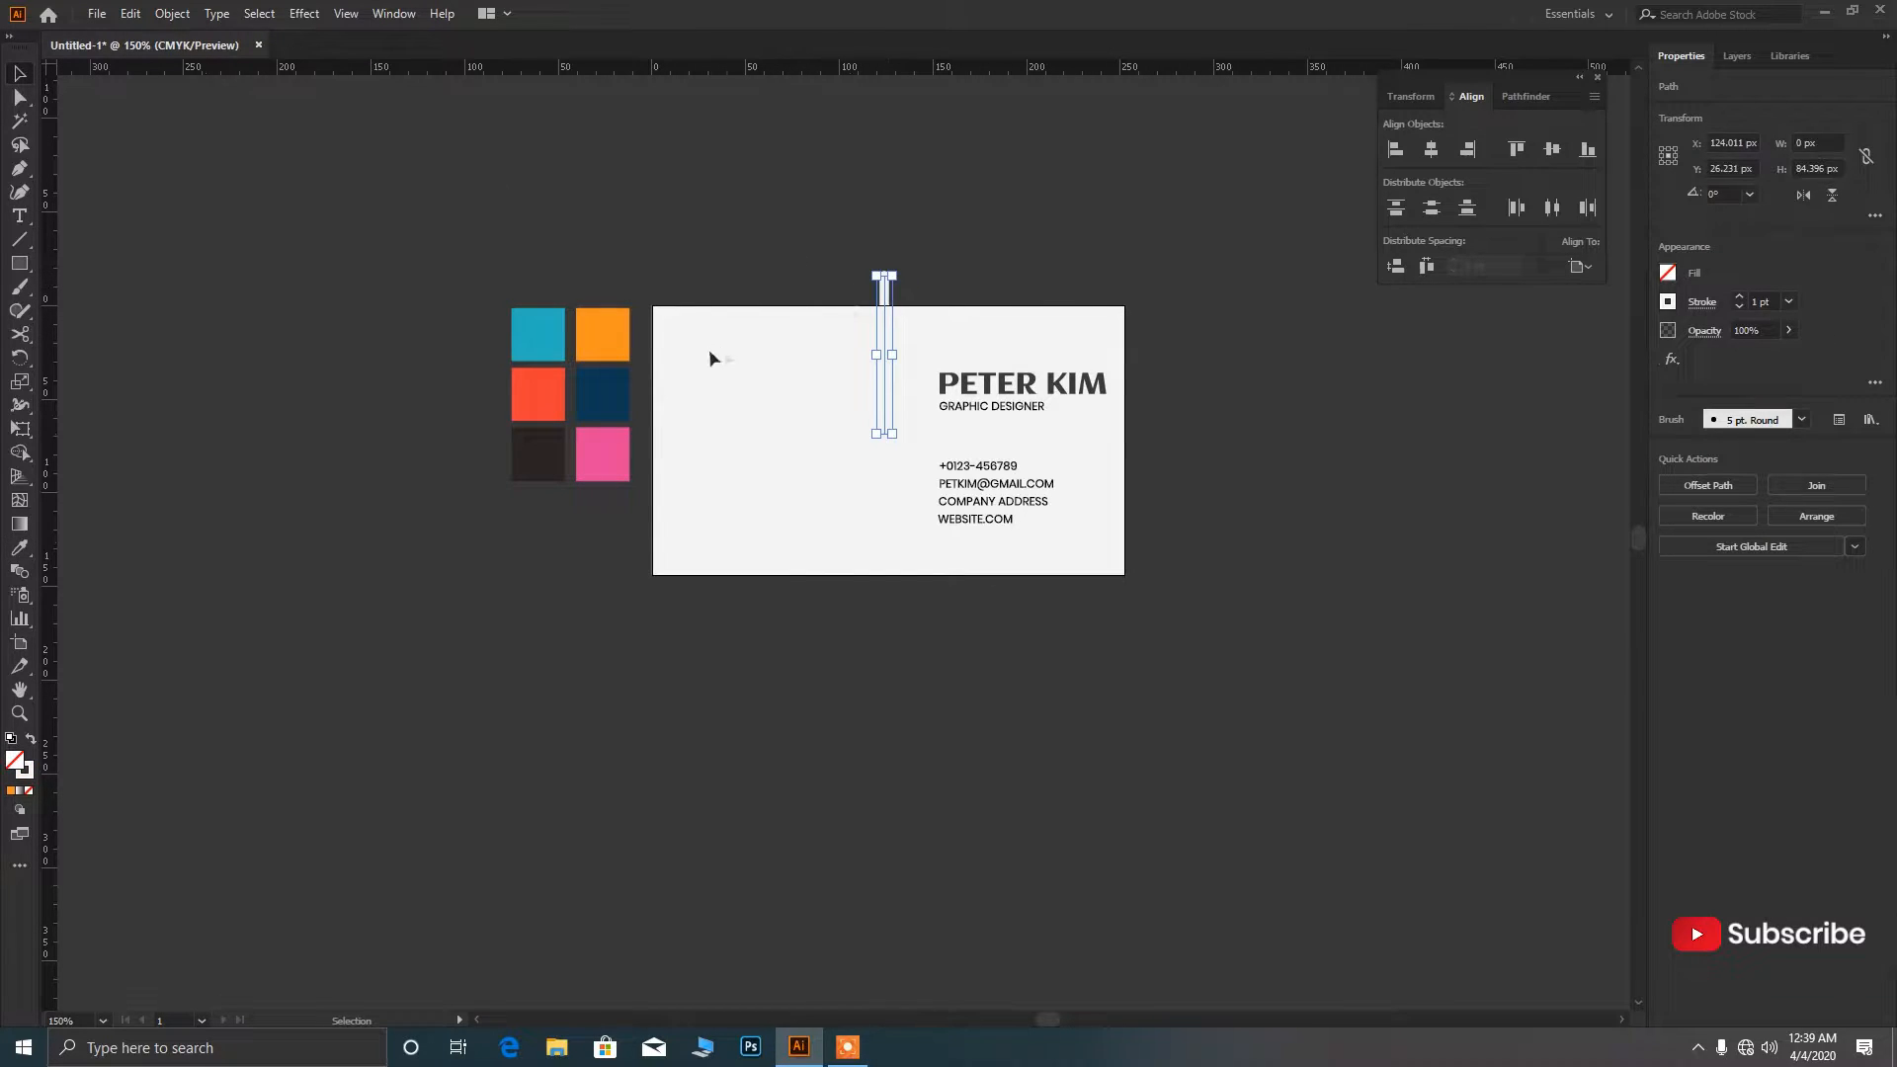
pyautogui.click(611, 340)
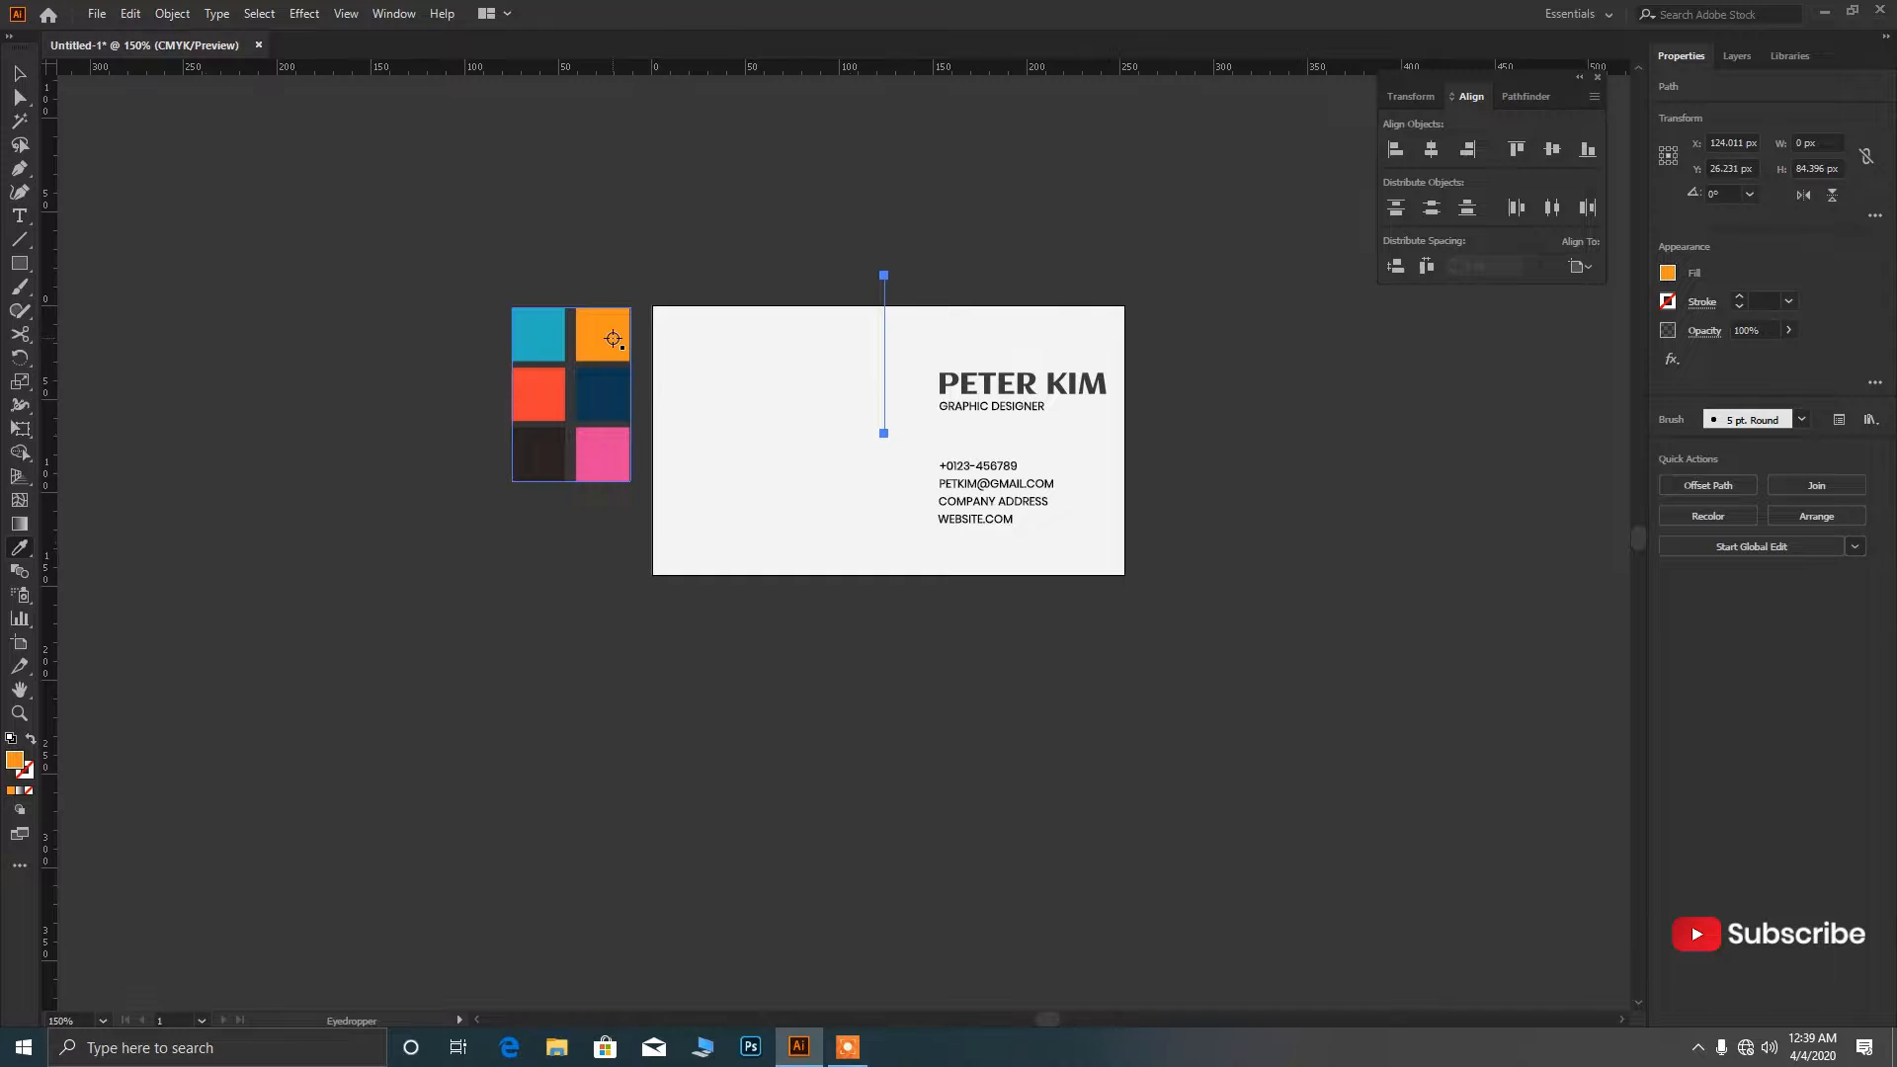
pyautogui.hotkey('shift', 'x')
pyautogui.click(22, 72)
pyautogui.click(898, 227)
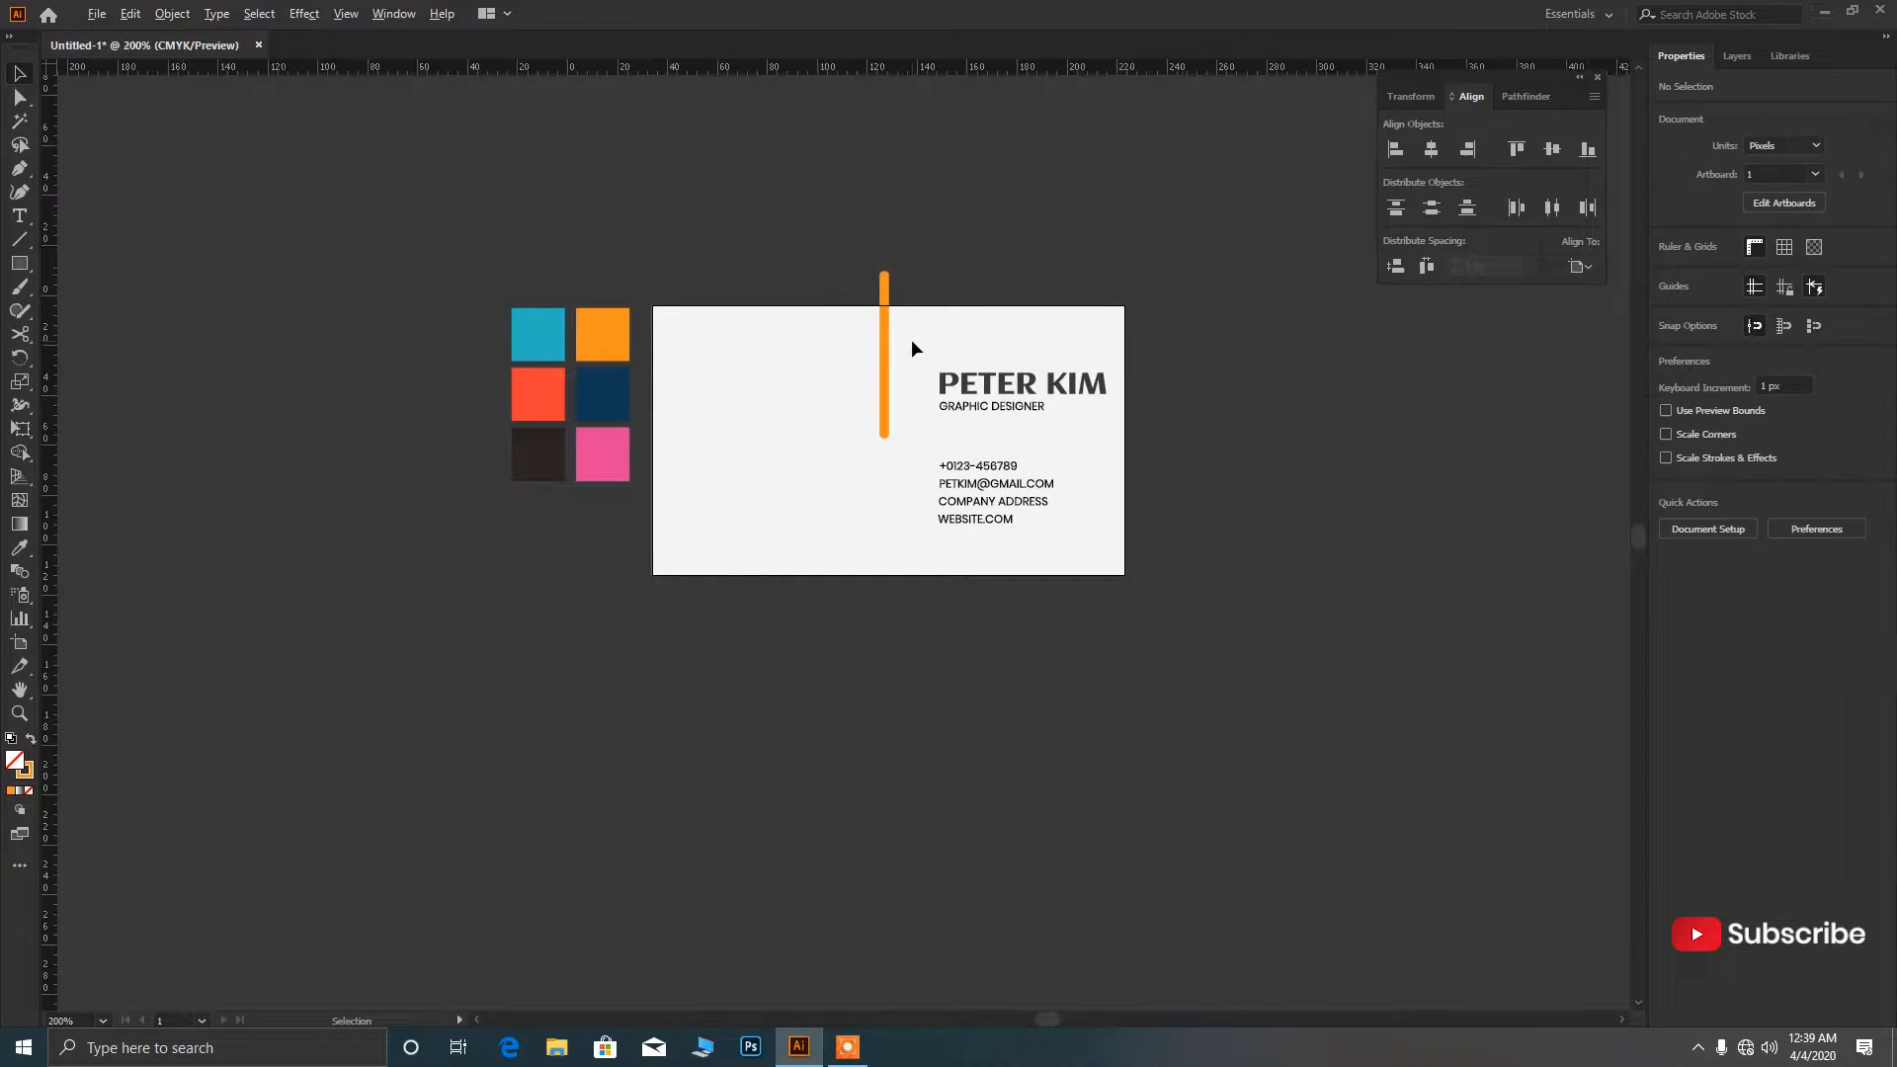
# Duplicate the orange bar up-left, make the copy red from the red swatch, and nudge it right.
pyautogui.scroll(2, 911, 339)
pyautogui.scroll(-2, 888, 348)
pyautogui.moveTo(882, 363); pyautogui.dragTo(860, 327)
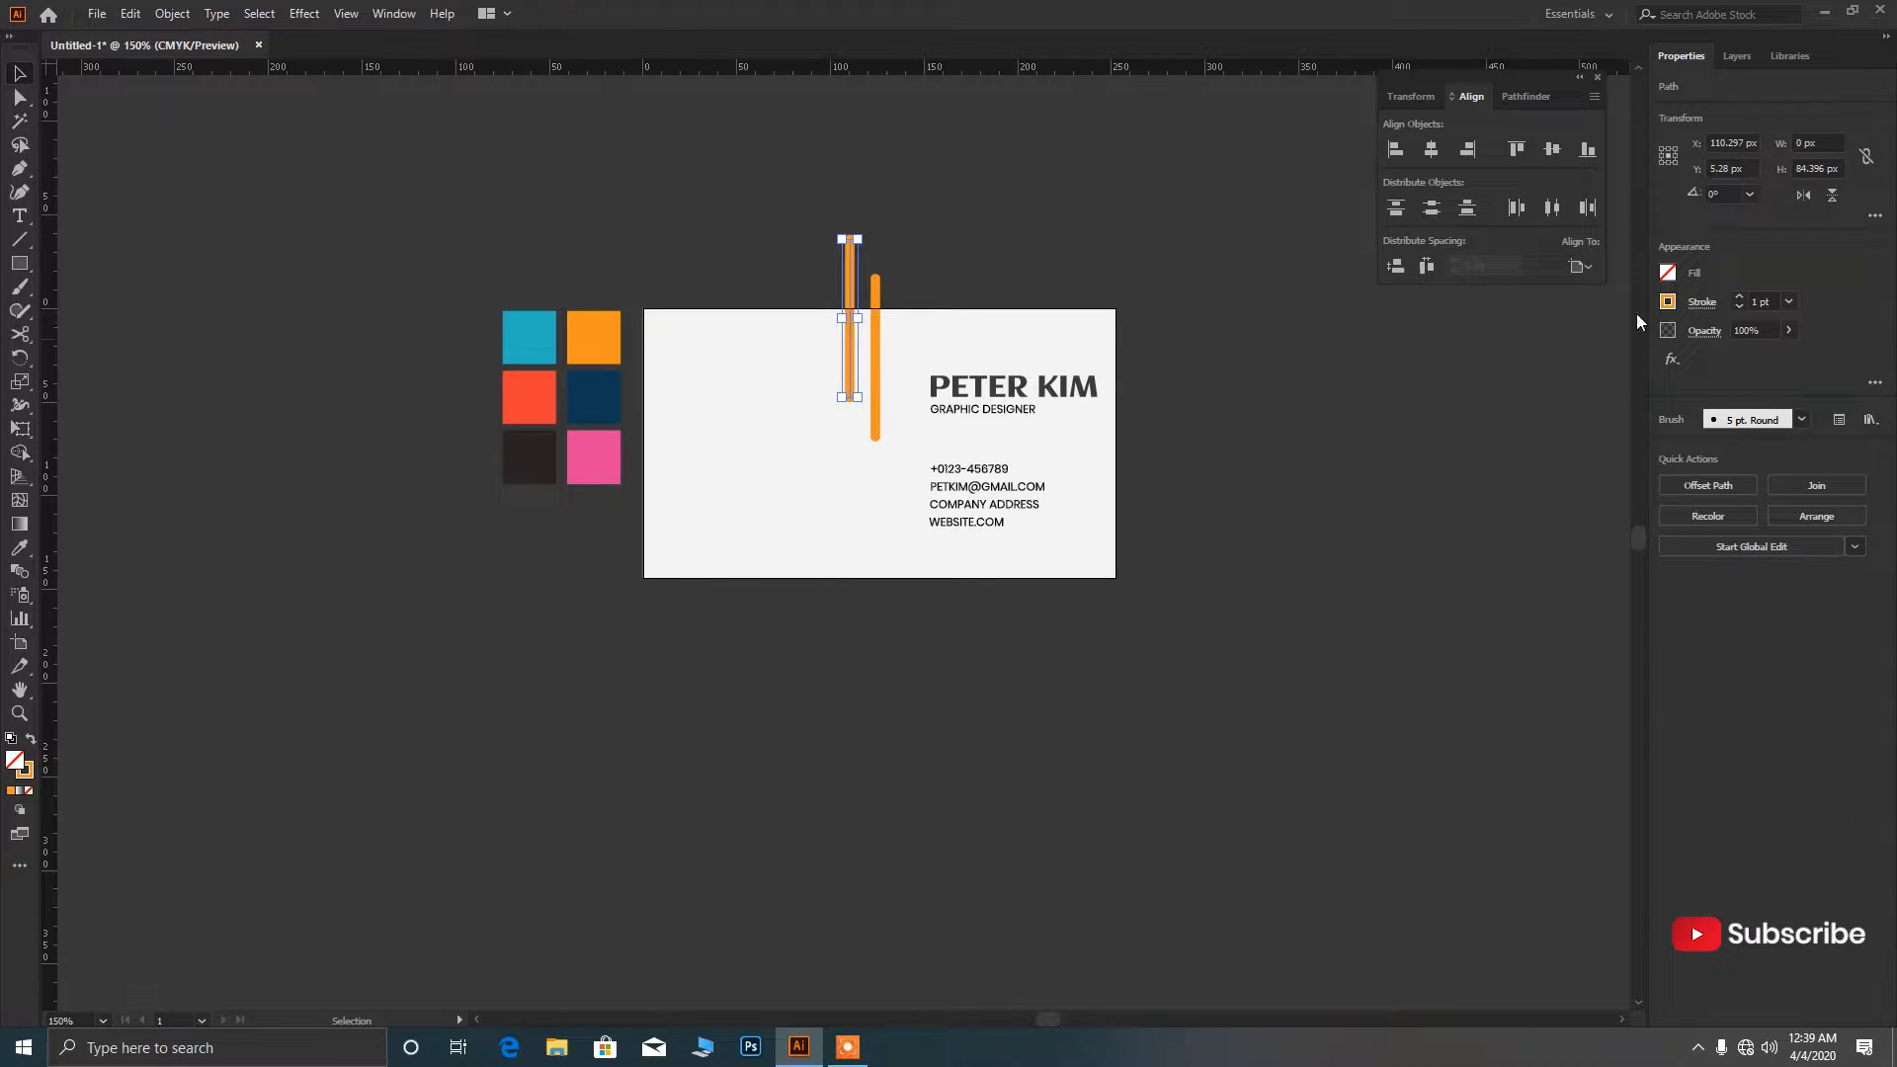
pyautogui.click(18, 546)
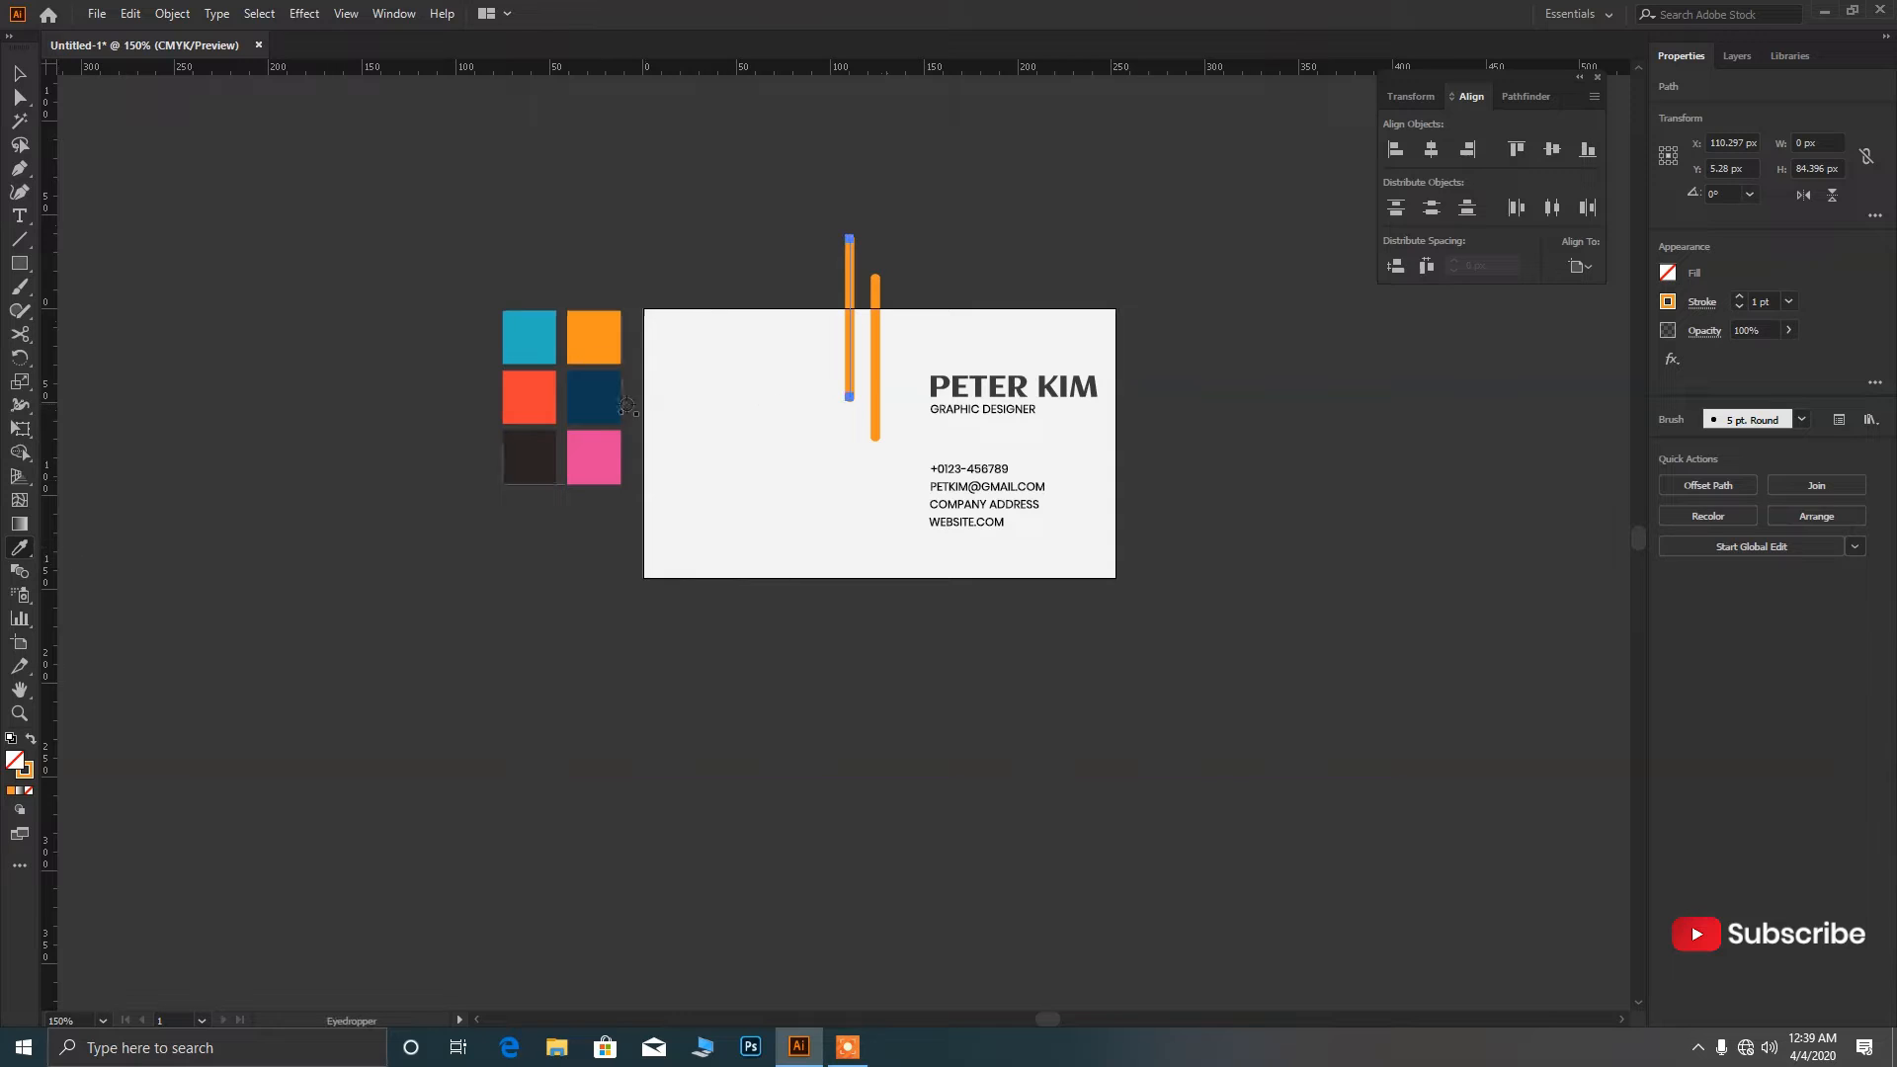
pyautogui.click(559, 431)
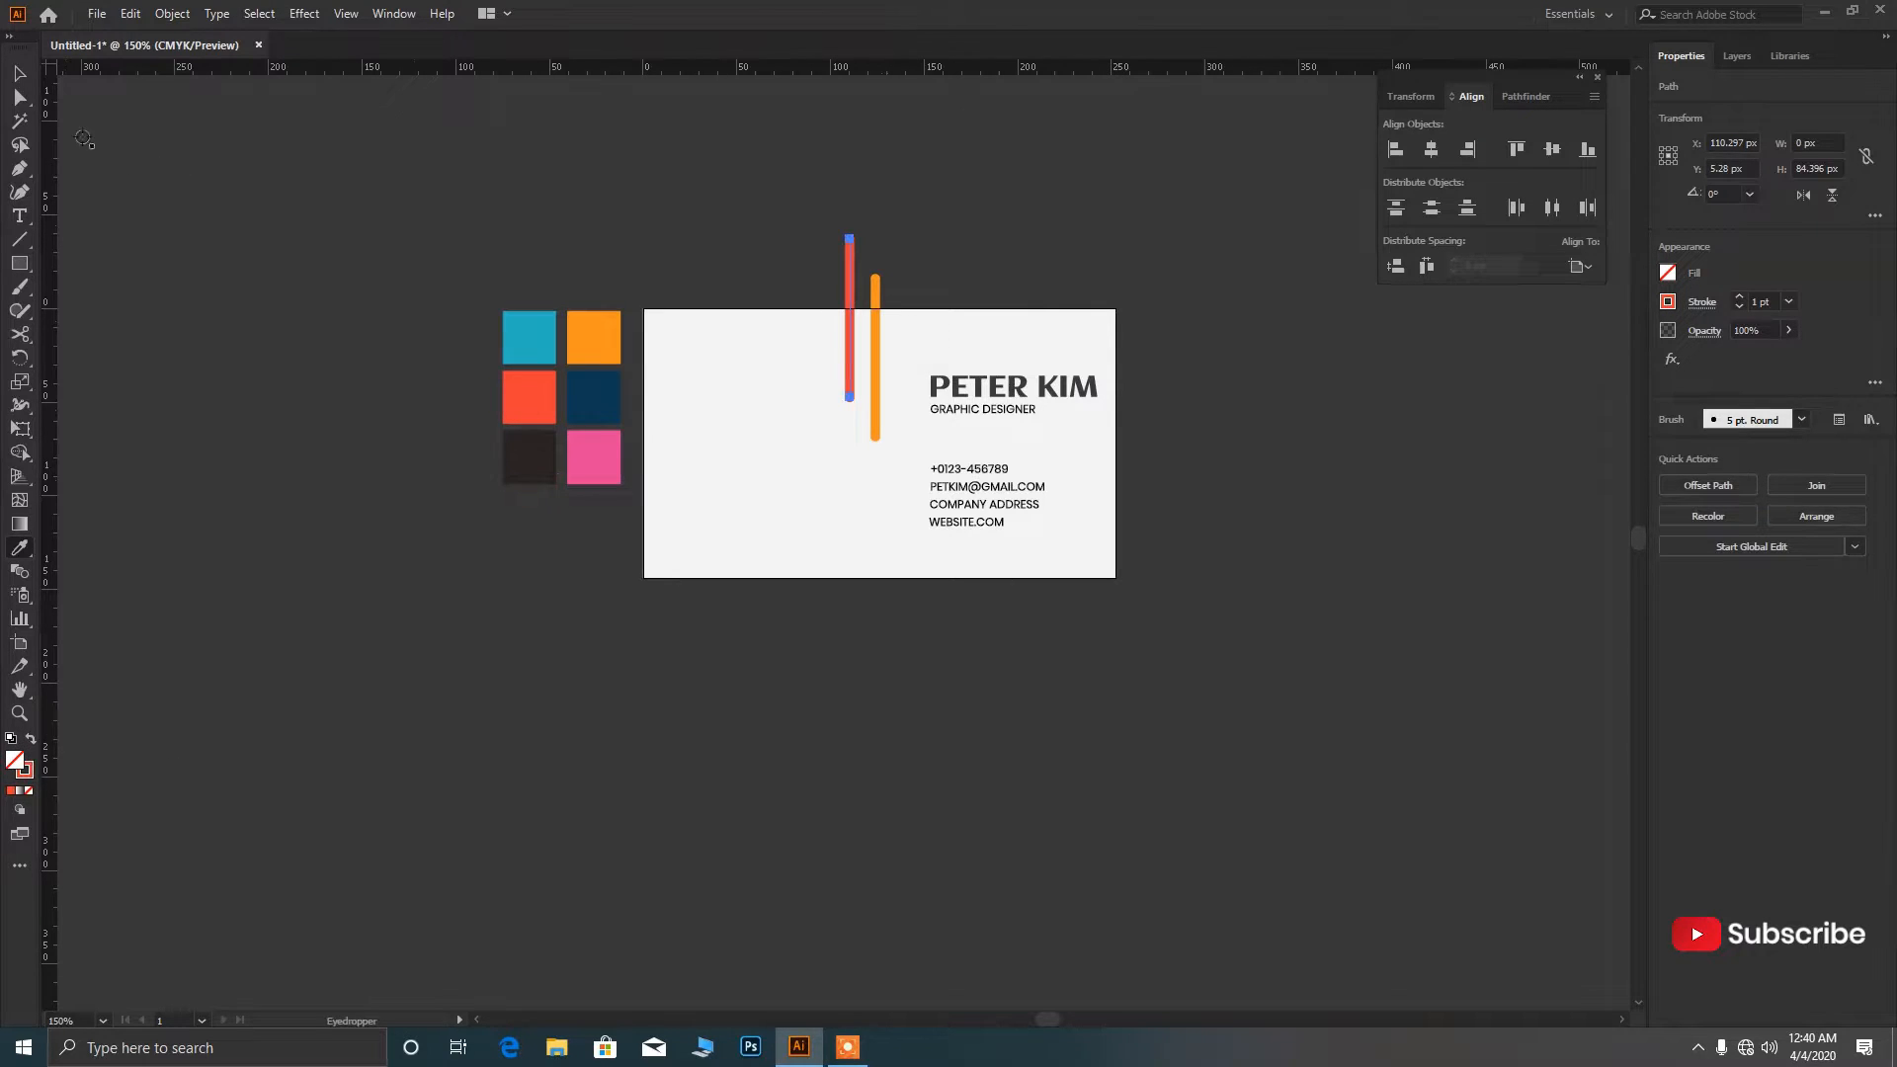
pyautogui.scroll(1, 897, 340)
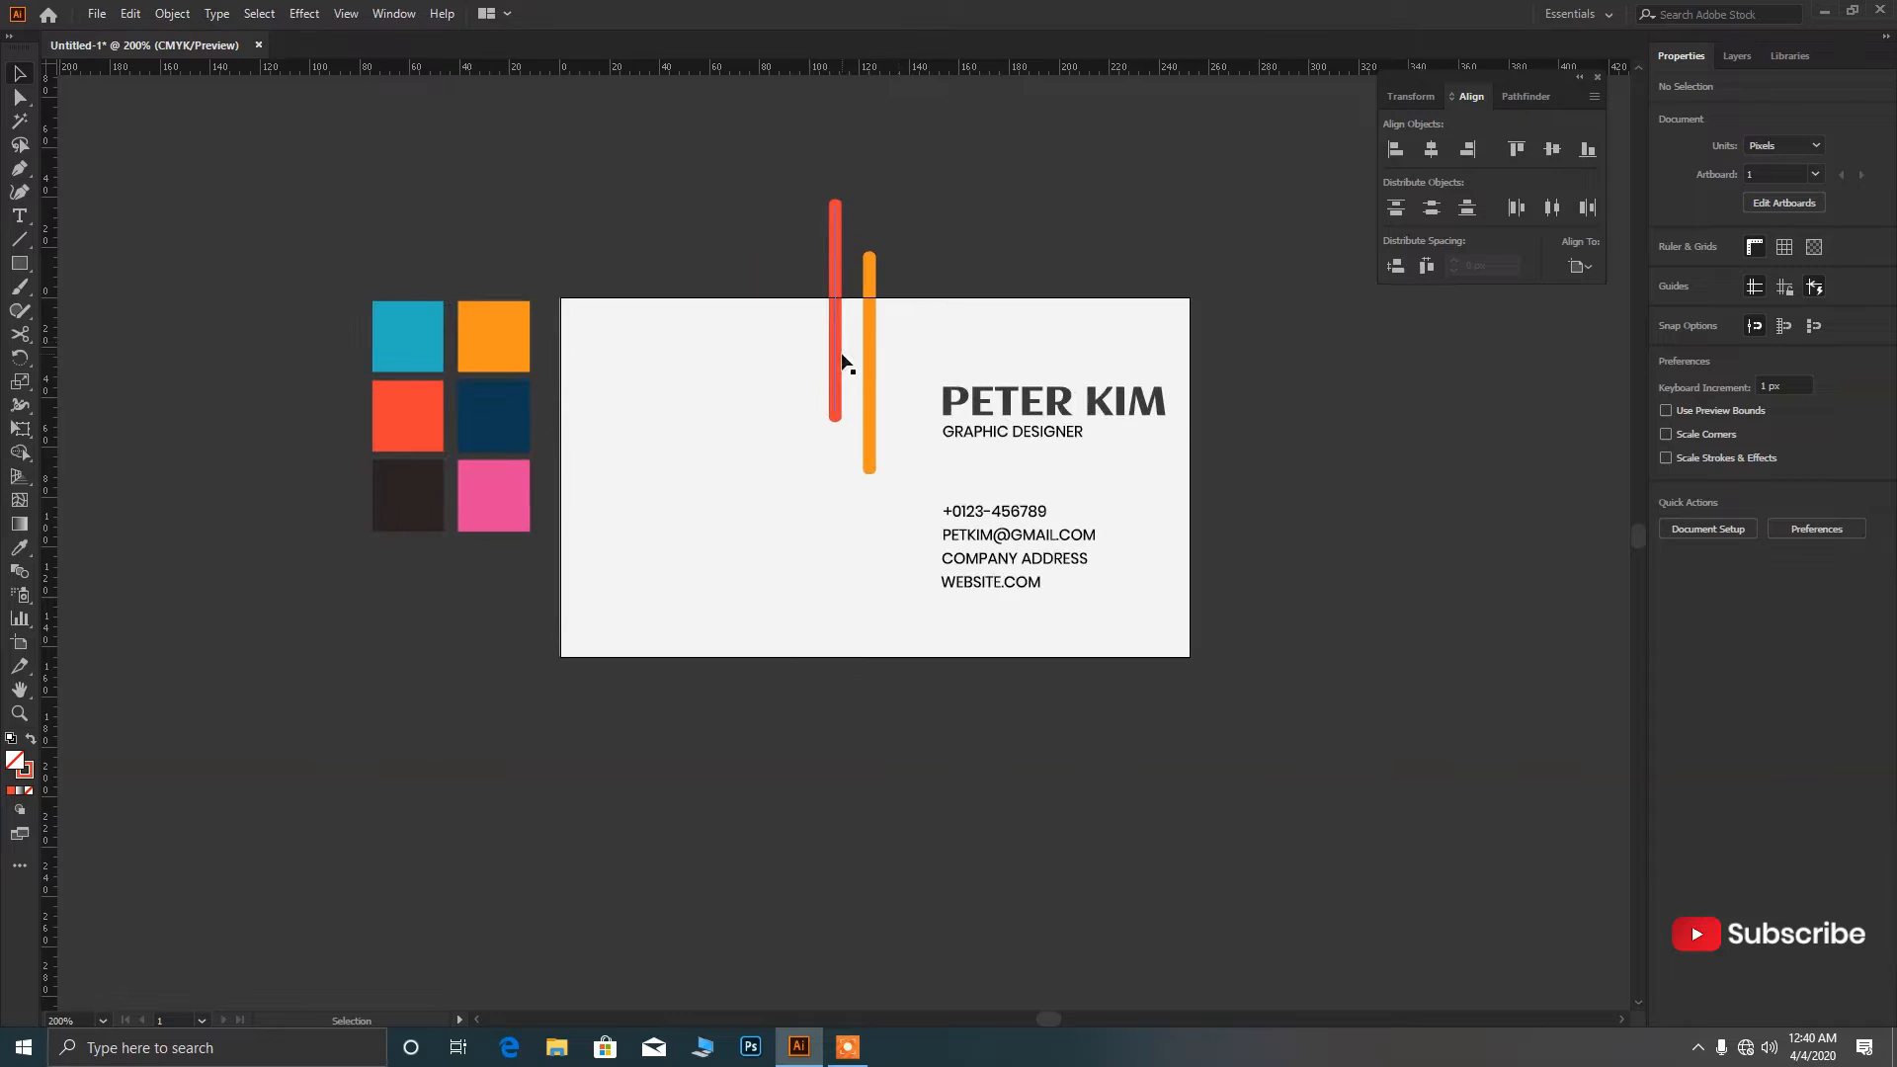
pyautogui.press('Right')
pyautogui.press('Right')
pyautogui.press('Right')
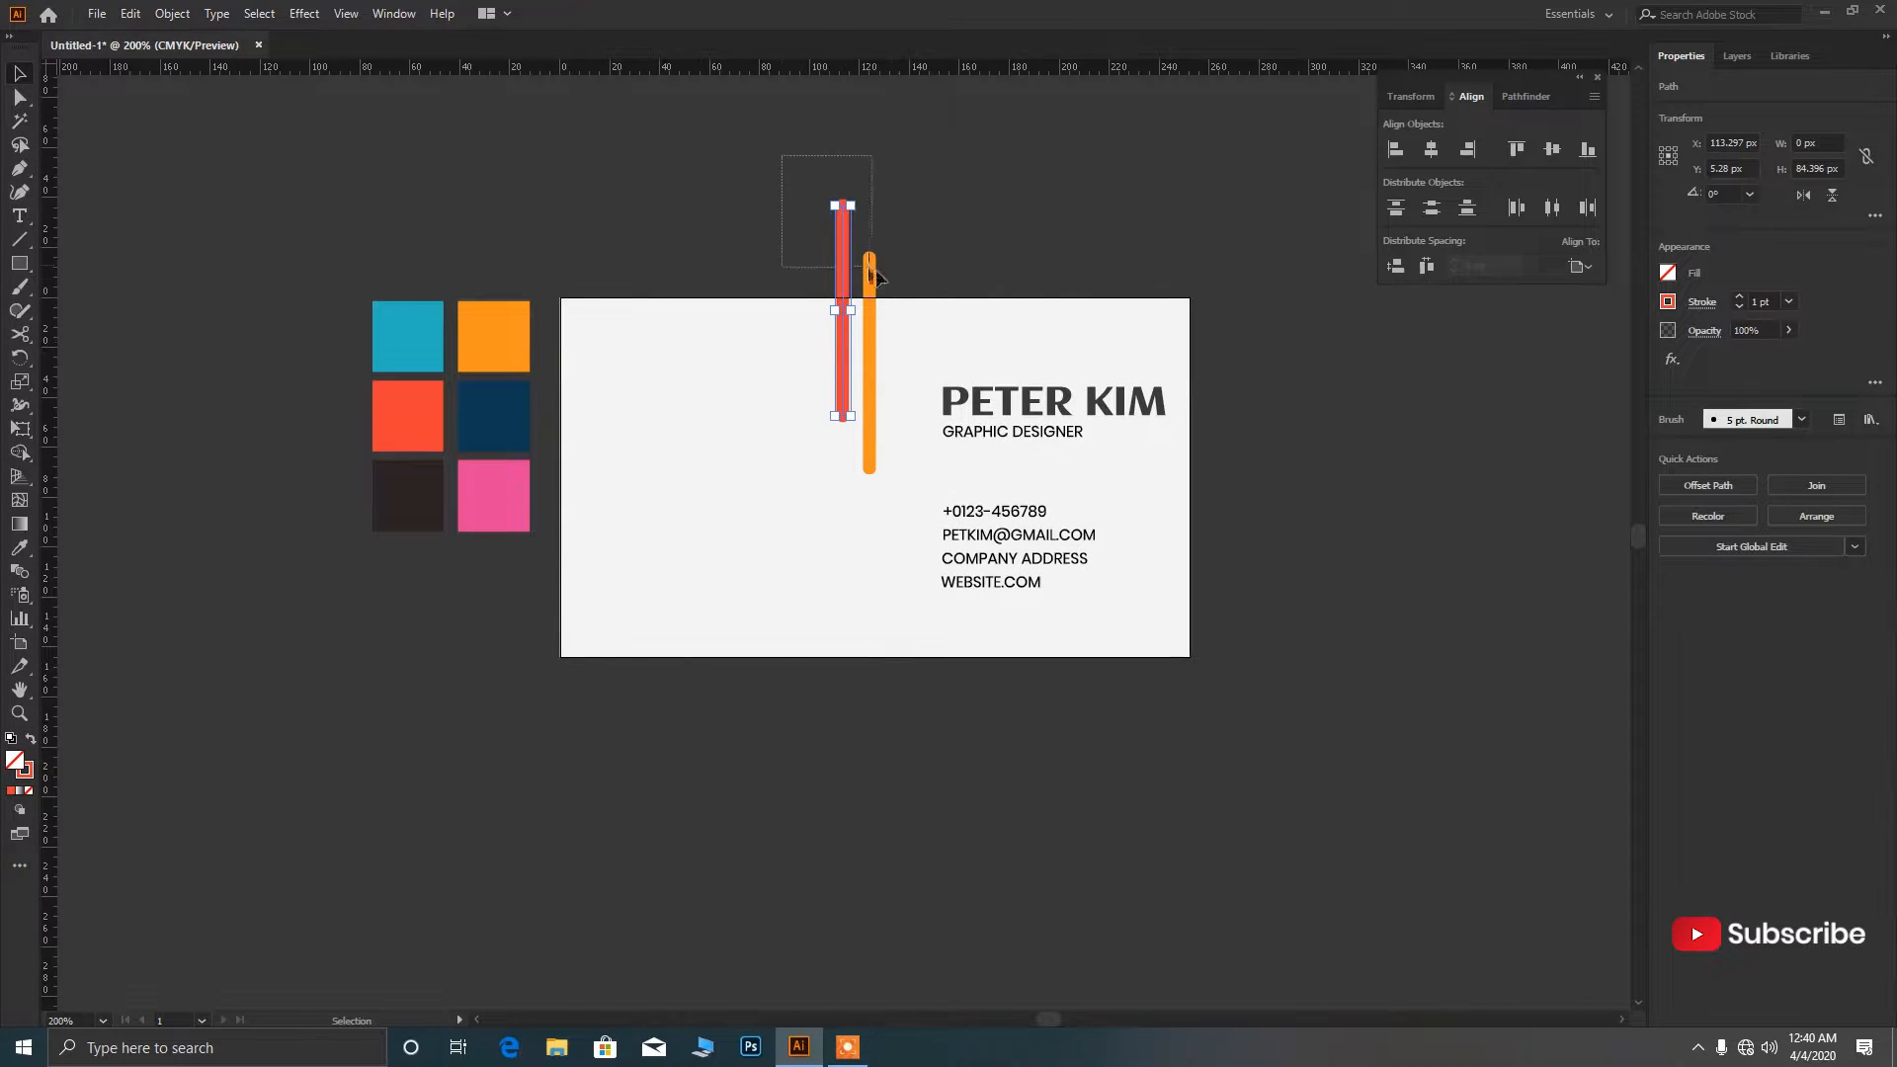
# Copy the red and orange bars down-left so the pair crosses the card's bottom edge.
pyautogui.keyDown('shift'); pyautogui.click(871, 282); pyautogui.keyUp('shift')
pyautogui.moveTo(870, 295); pyautogui.dragTo(614, 625)
pyautogui.scroll(1, 558, 724)
pyautogui.scroll(-3, 563, 724)
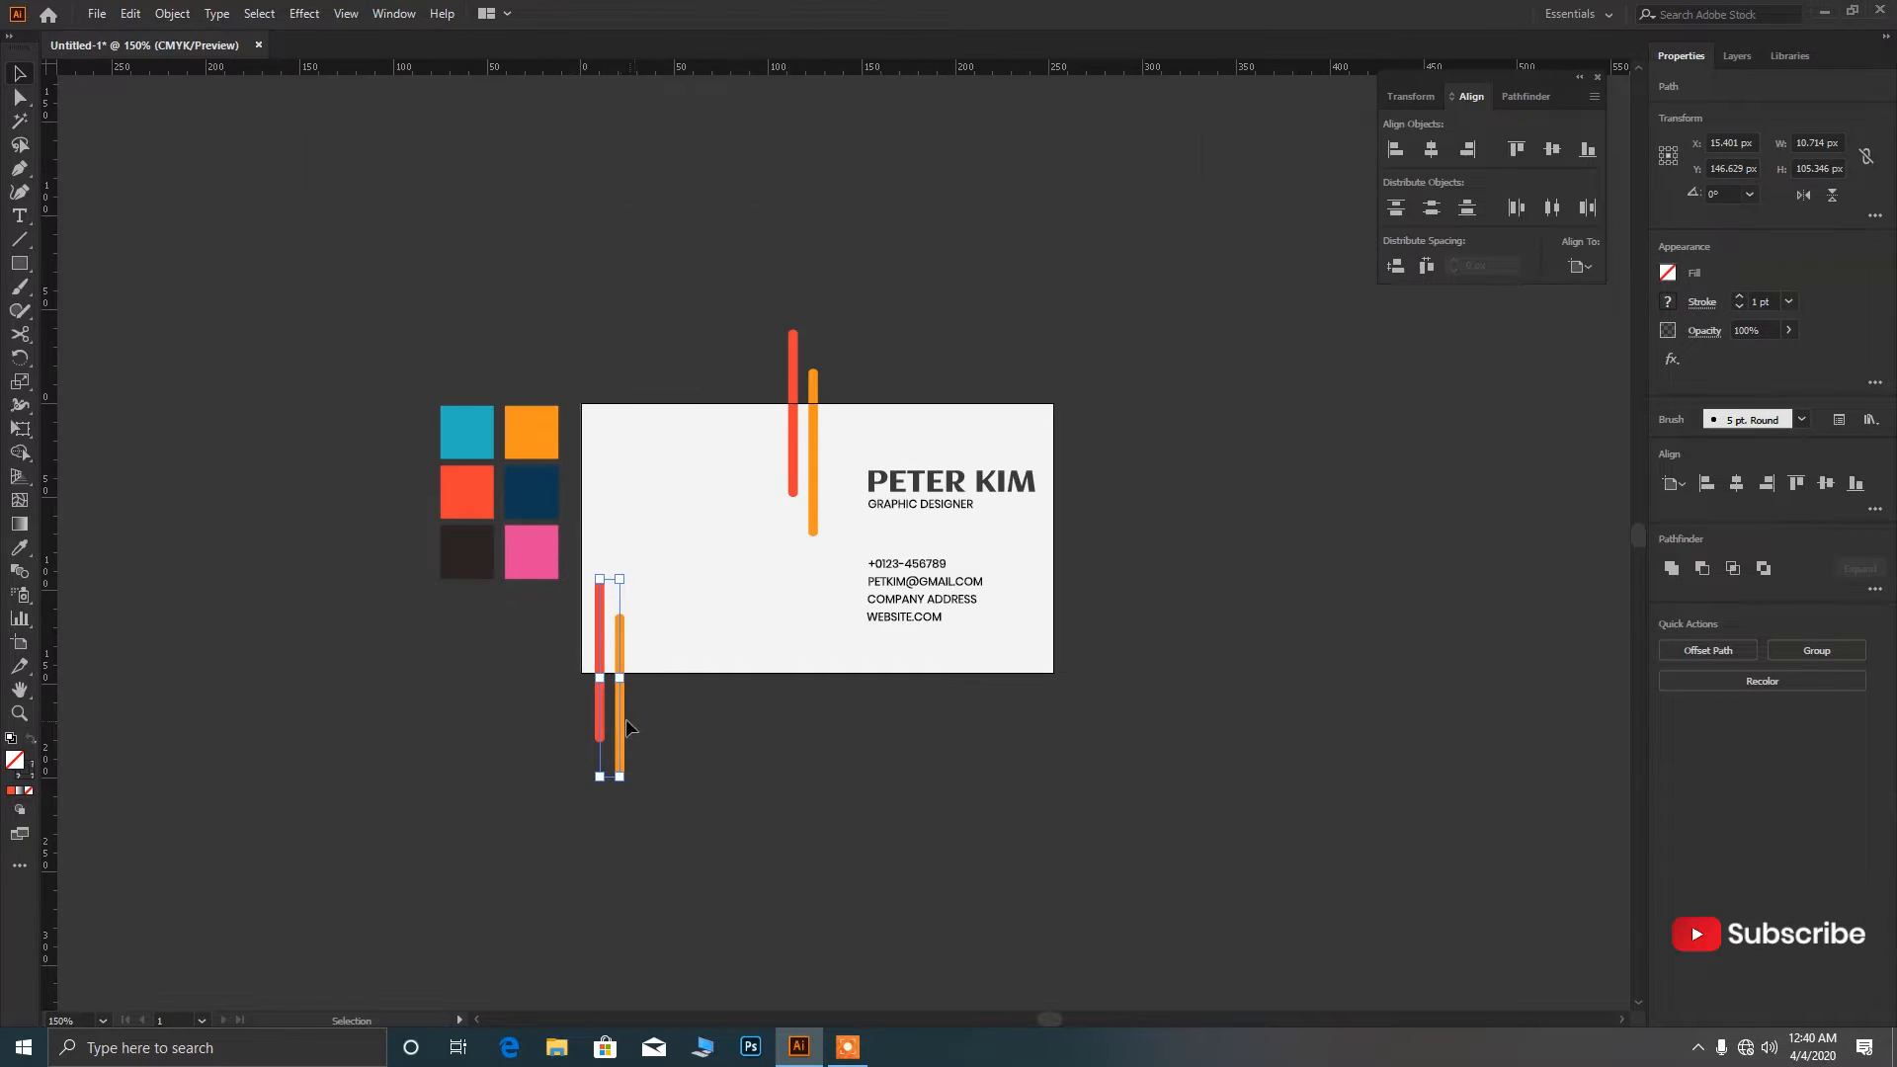
pyautogui.scroll(1, 751, 727)
pyautogui.click(757, 720)
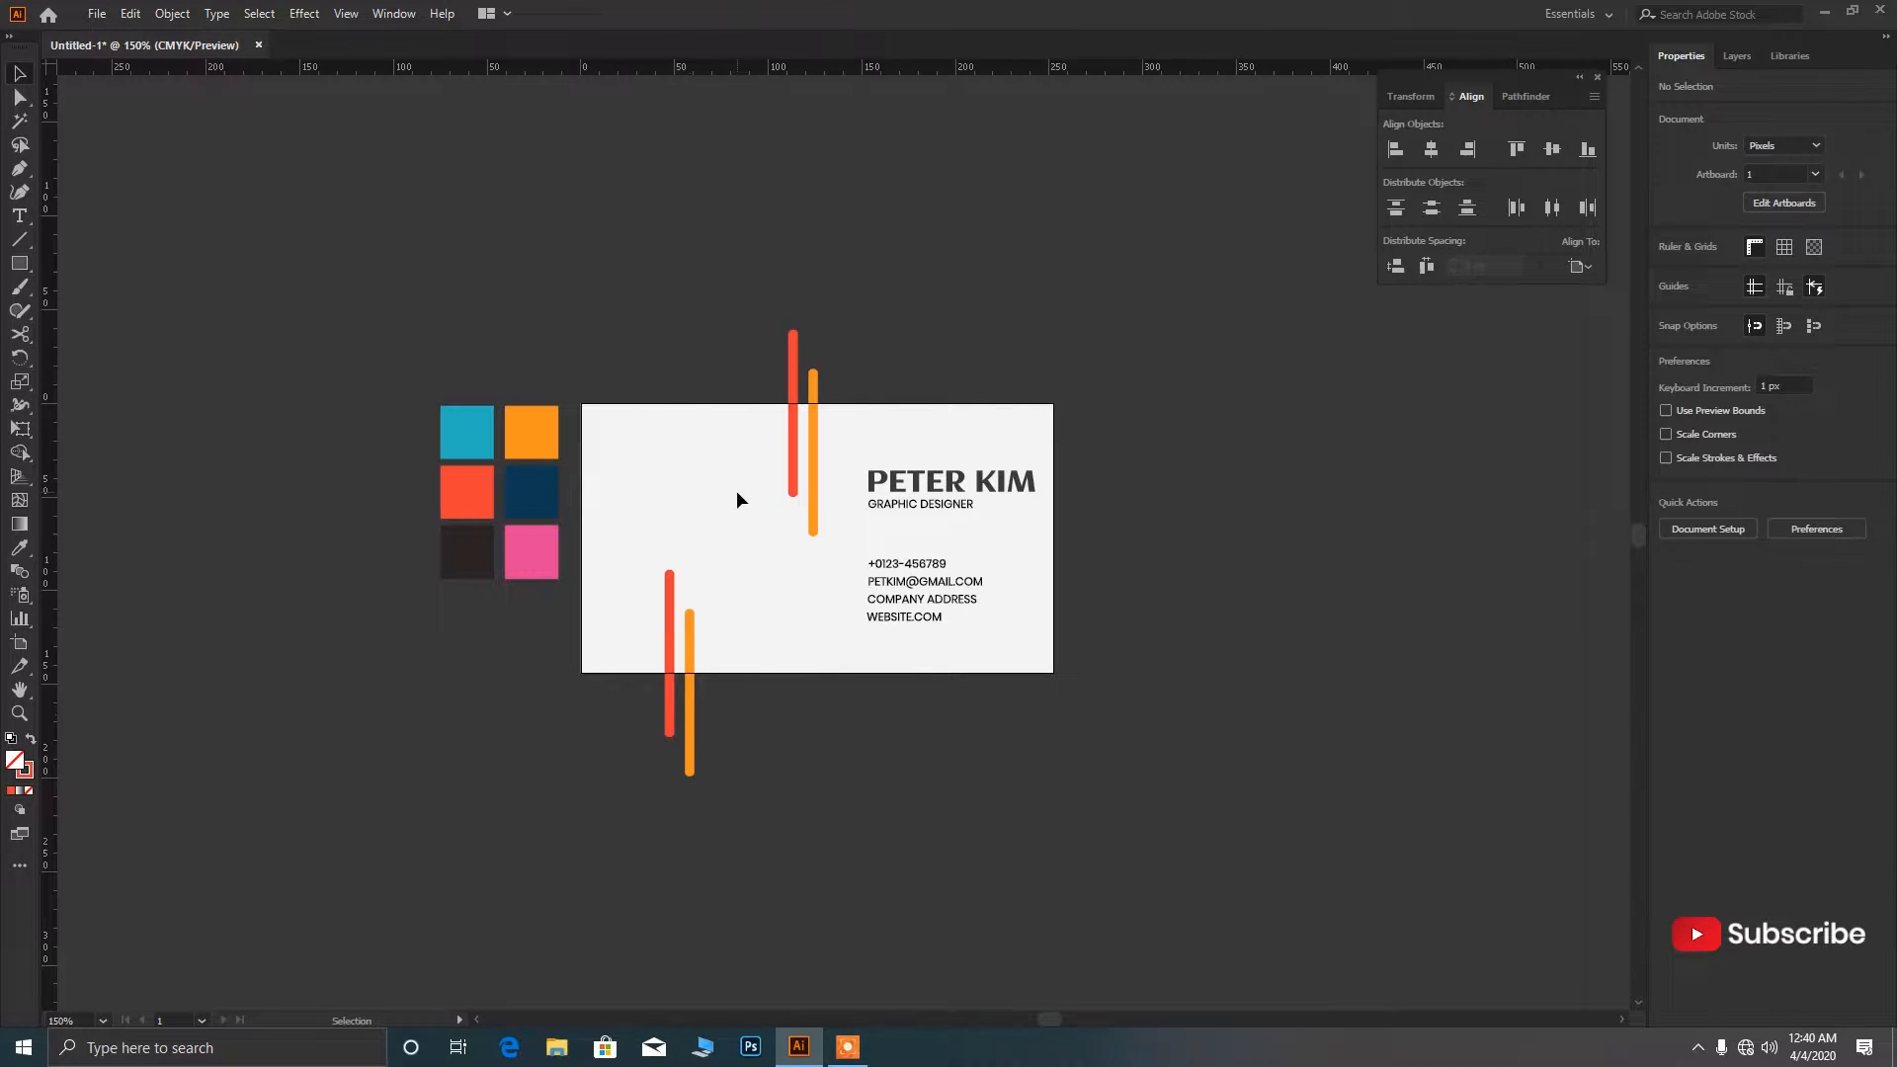
# Draw a small circle on the card's left side with the Ellipse tool.
pyautogui.press('l')
pyautogui.hotkey('ctrl', '=')
pyautogui.hotkey('ctrl', '=')
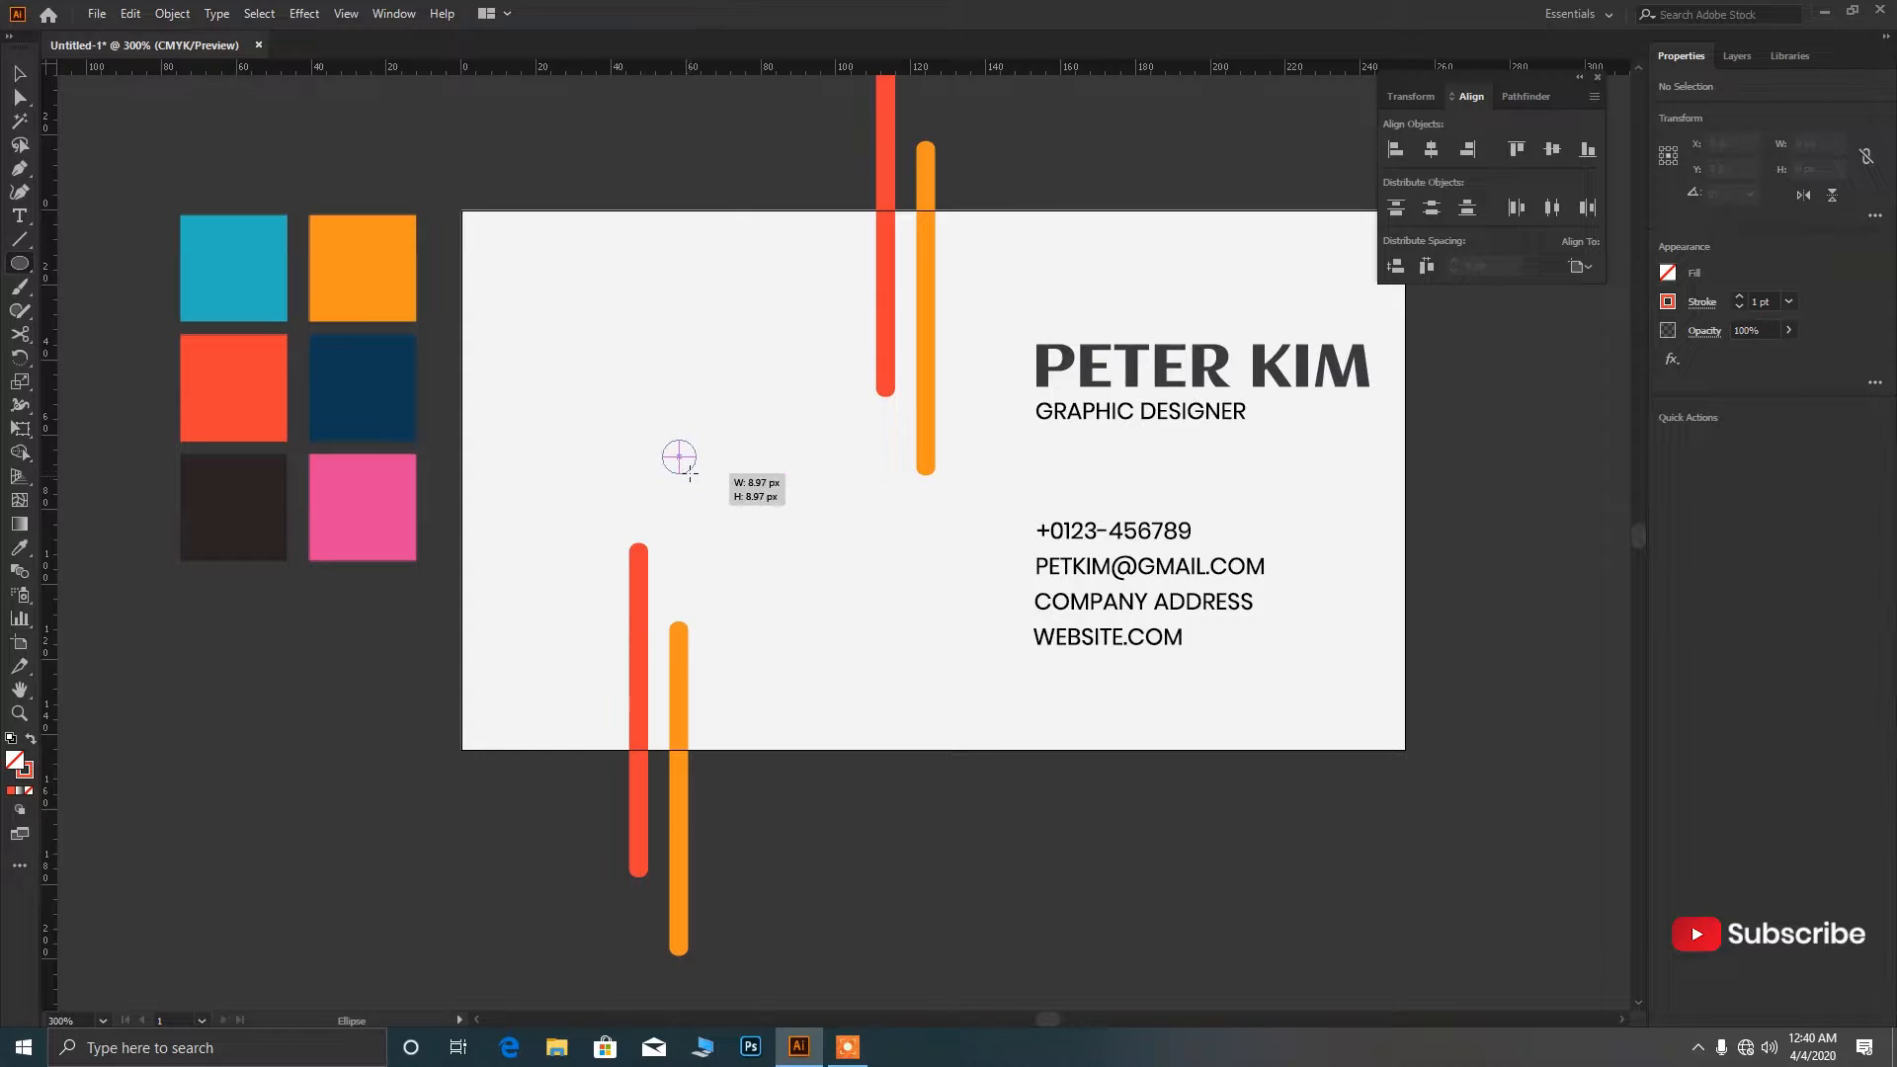
pyautogui.moveTo(677, 456); pyautogui.dragTo(695, 473)
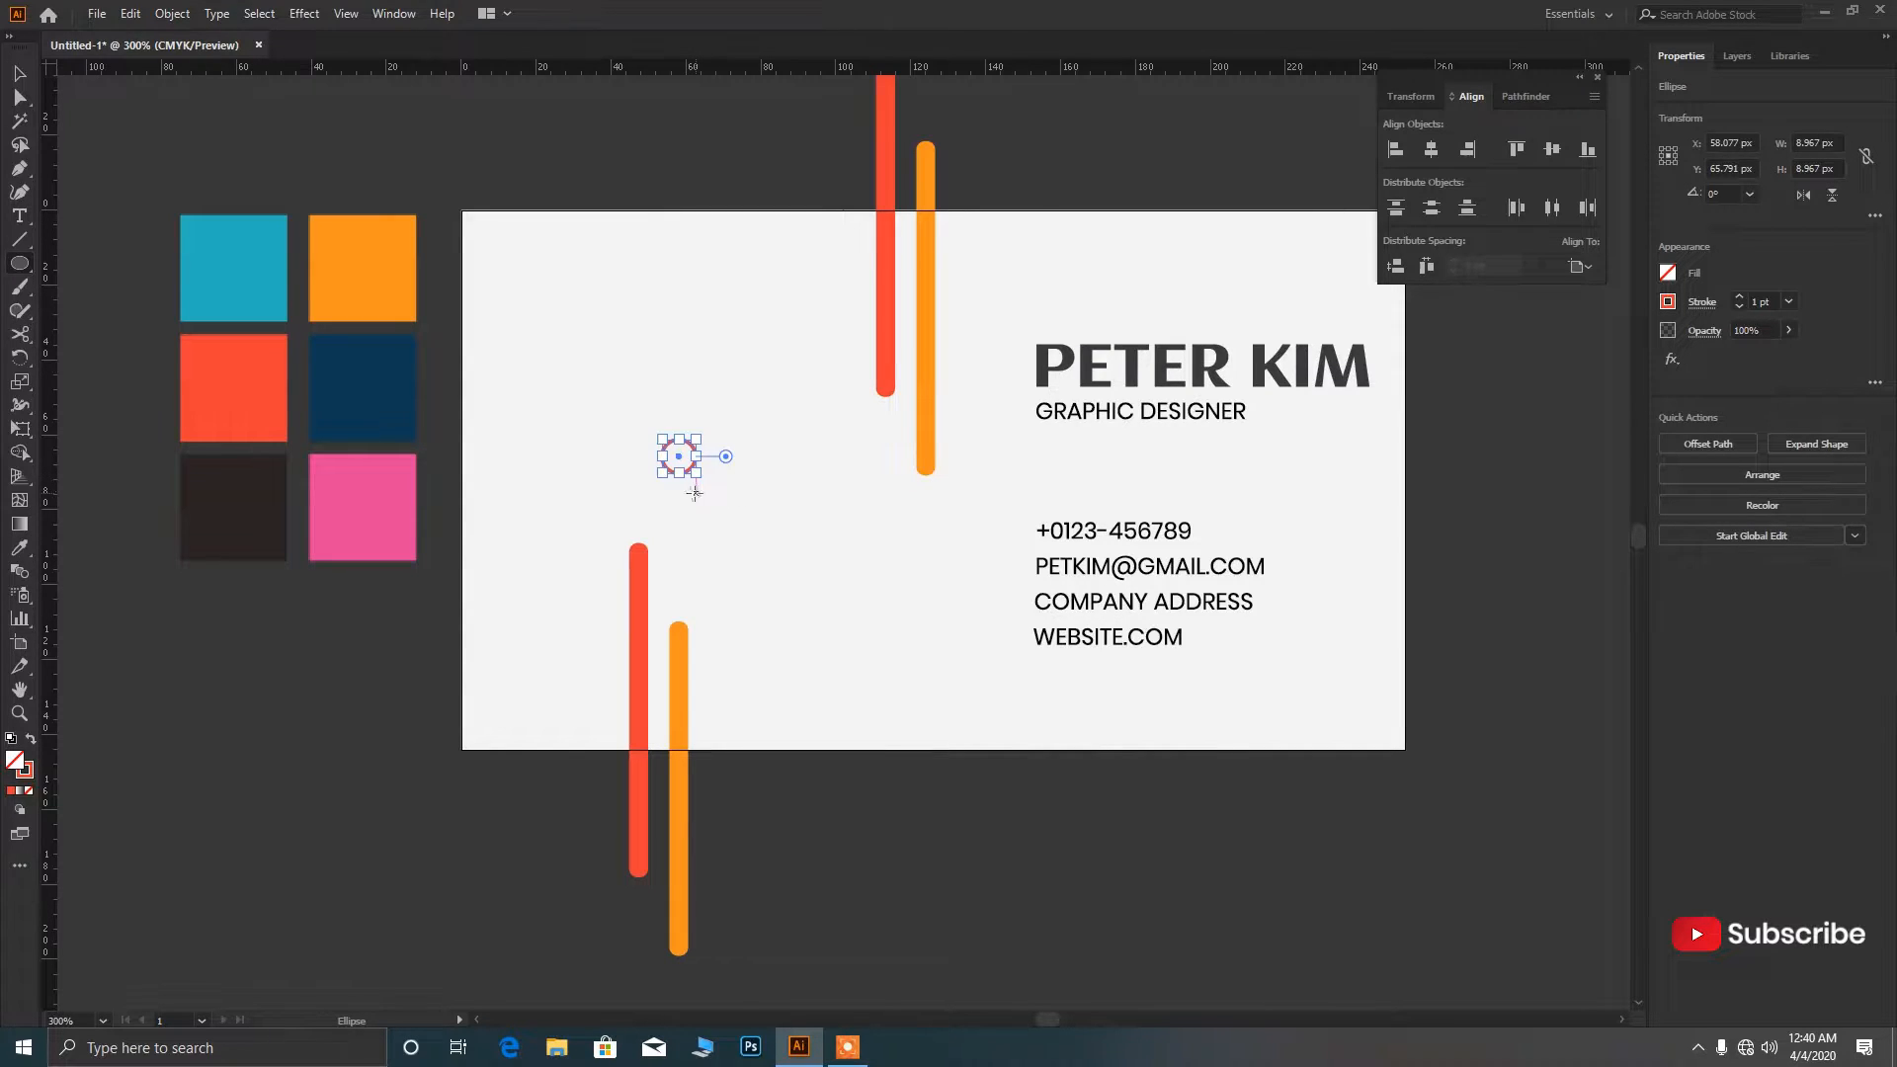
pyautogui.hotkey('ctrl', '=')
pyautogui.hotkey('ctrl', '=')
pyautogui.hotkey('ctrl', '=')
pyautogui.rightClick(638, 439)
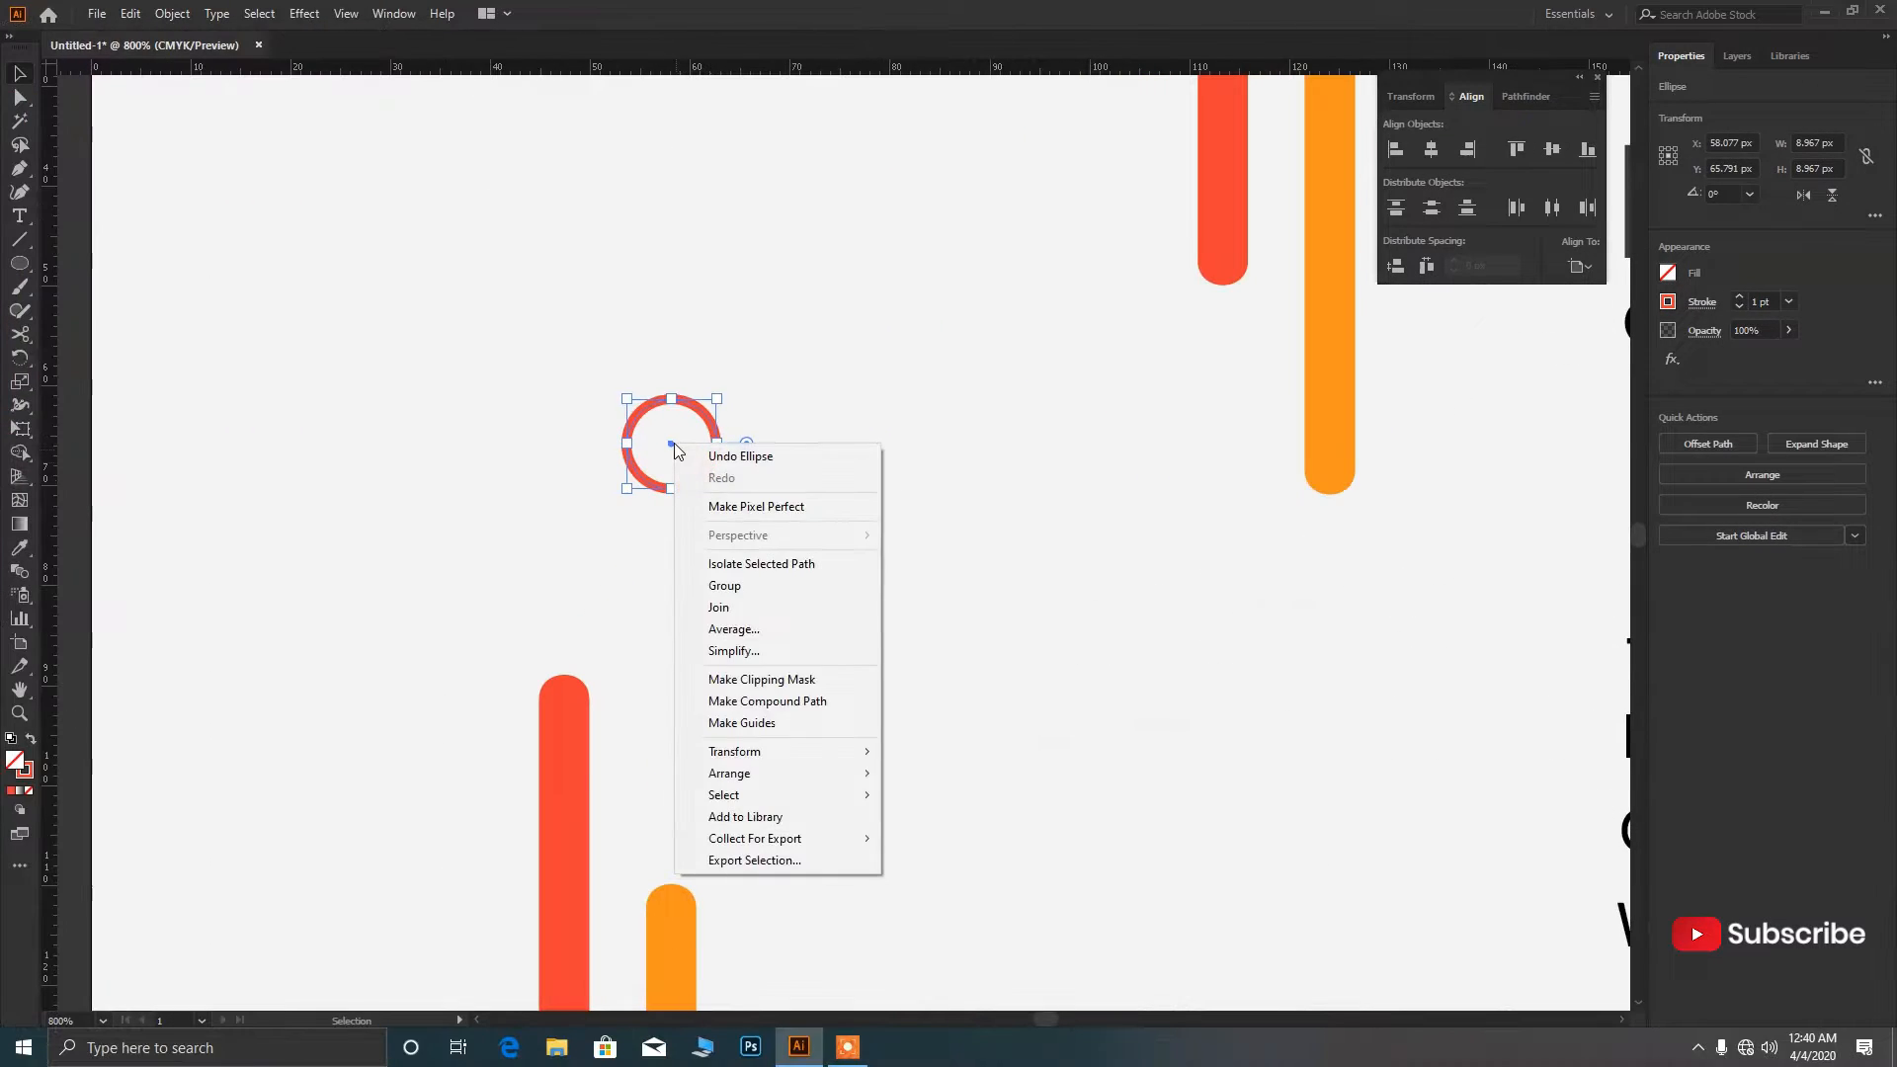
pyautogui.click(659, 446)
pyautogui.click(689, 414)
# Paste a copy of the circle in place and shrink it into a solid red dot.
pyautogui.click(172, 13)
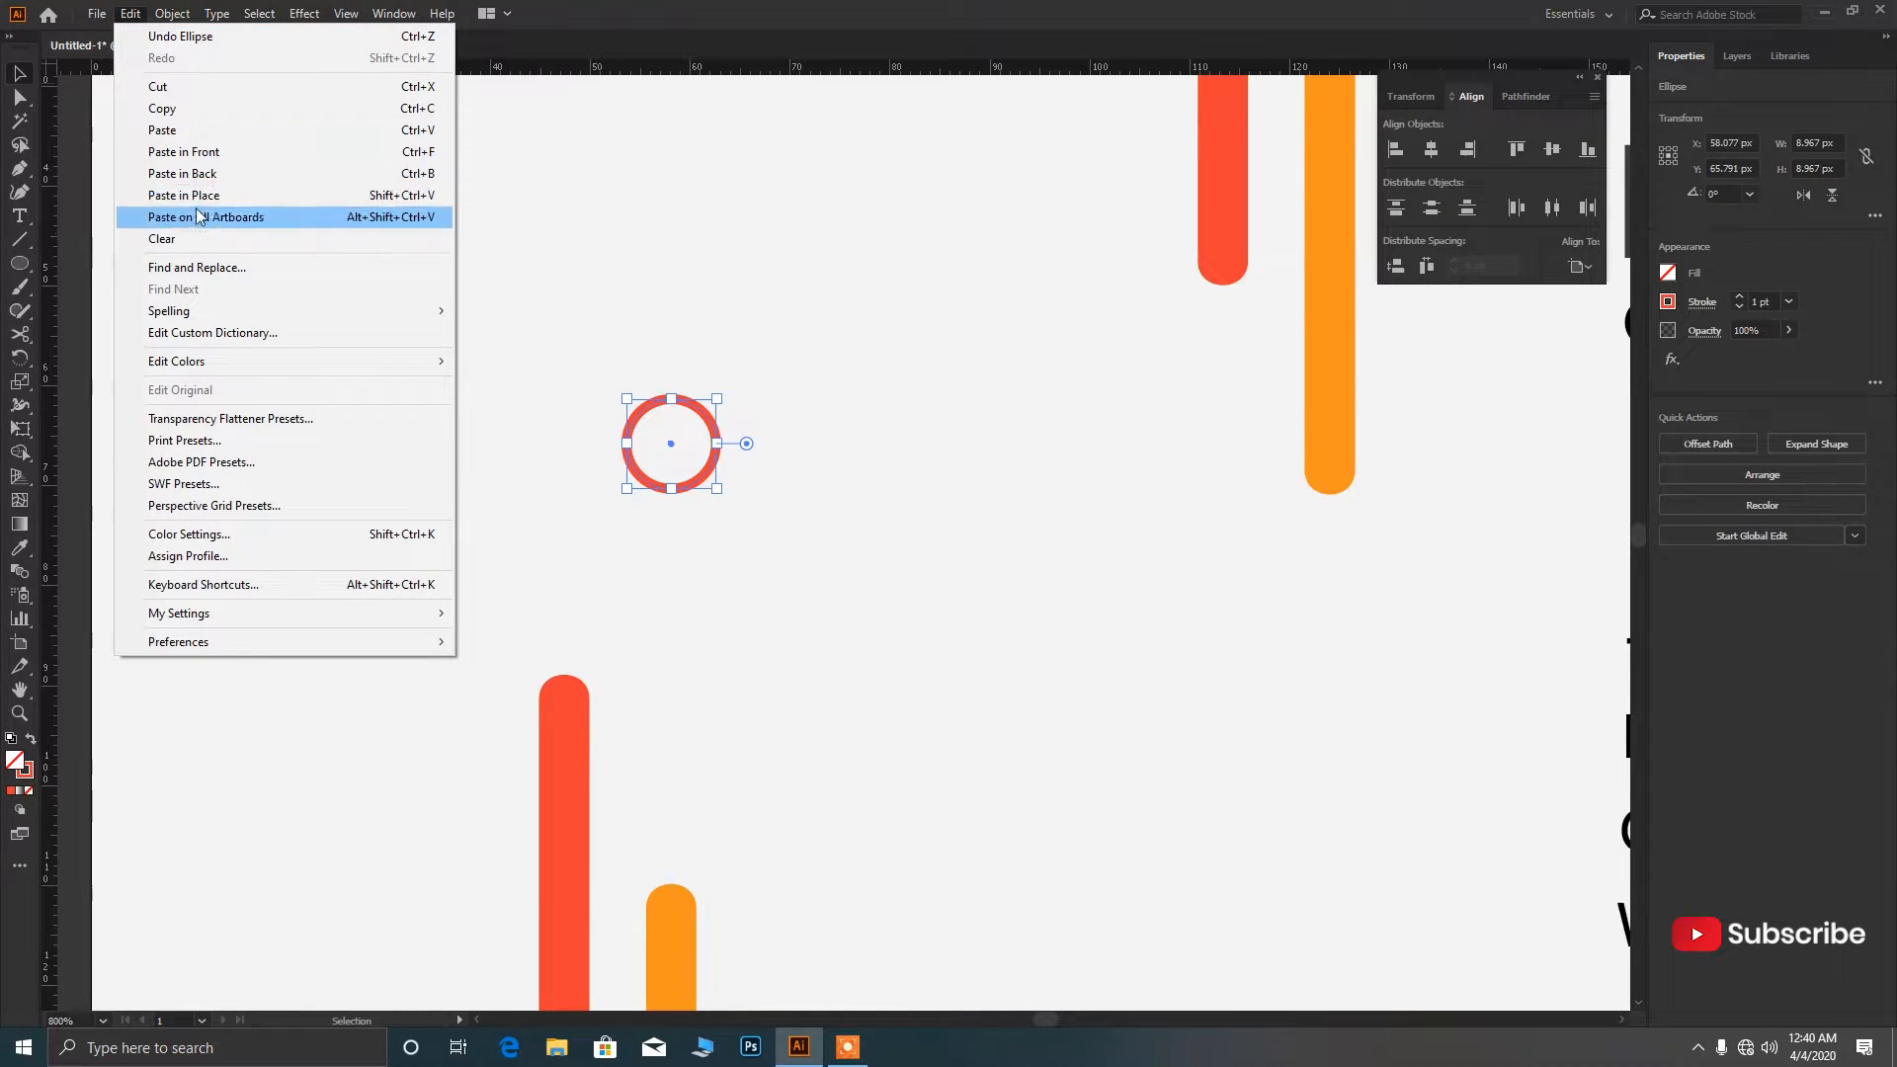
pyautogui.click(162, 107)
pyautogui.click(130, 13)
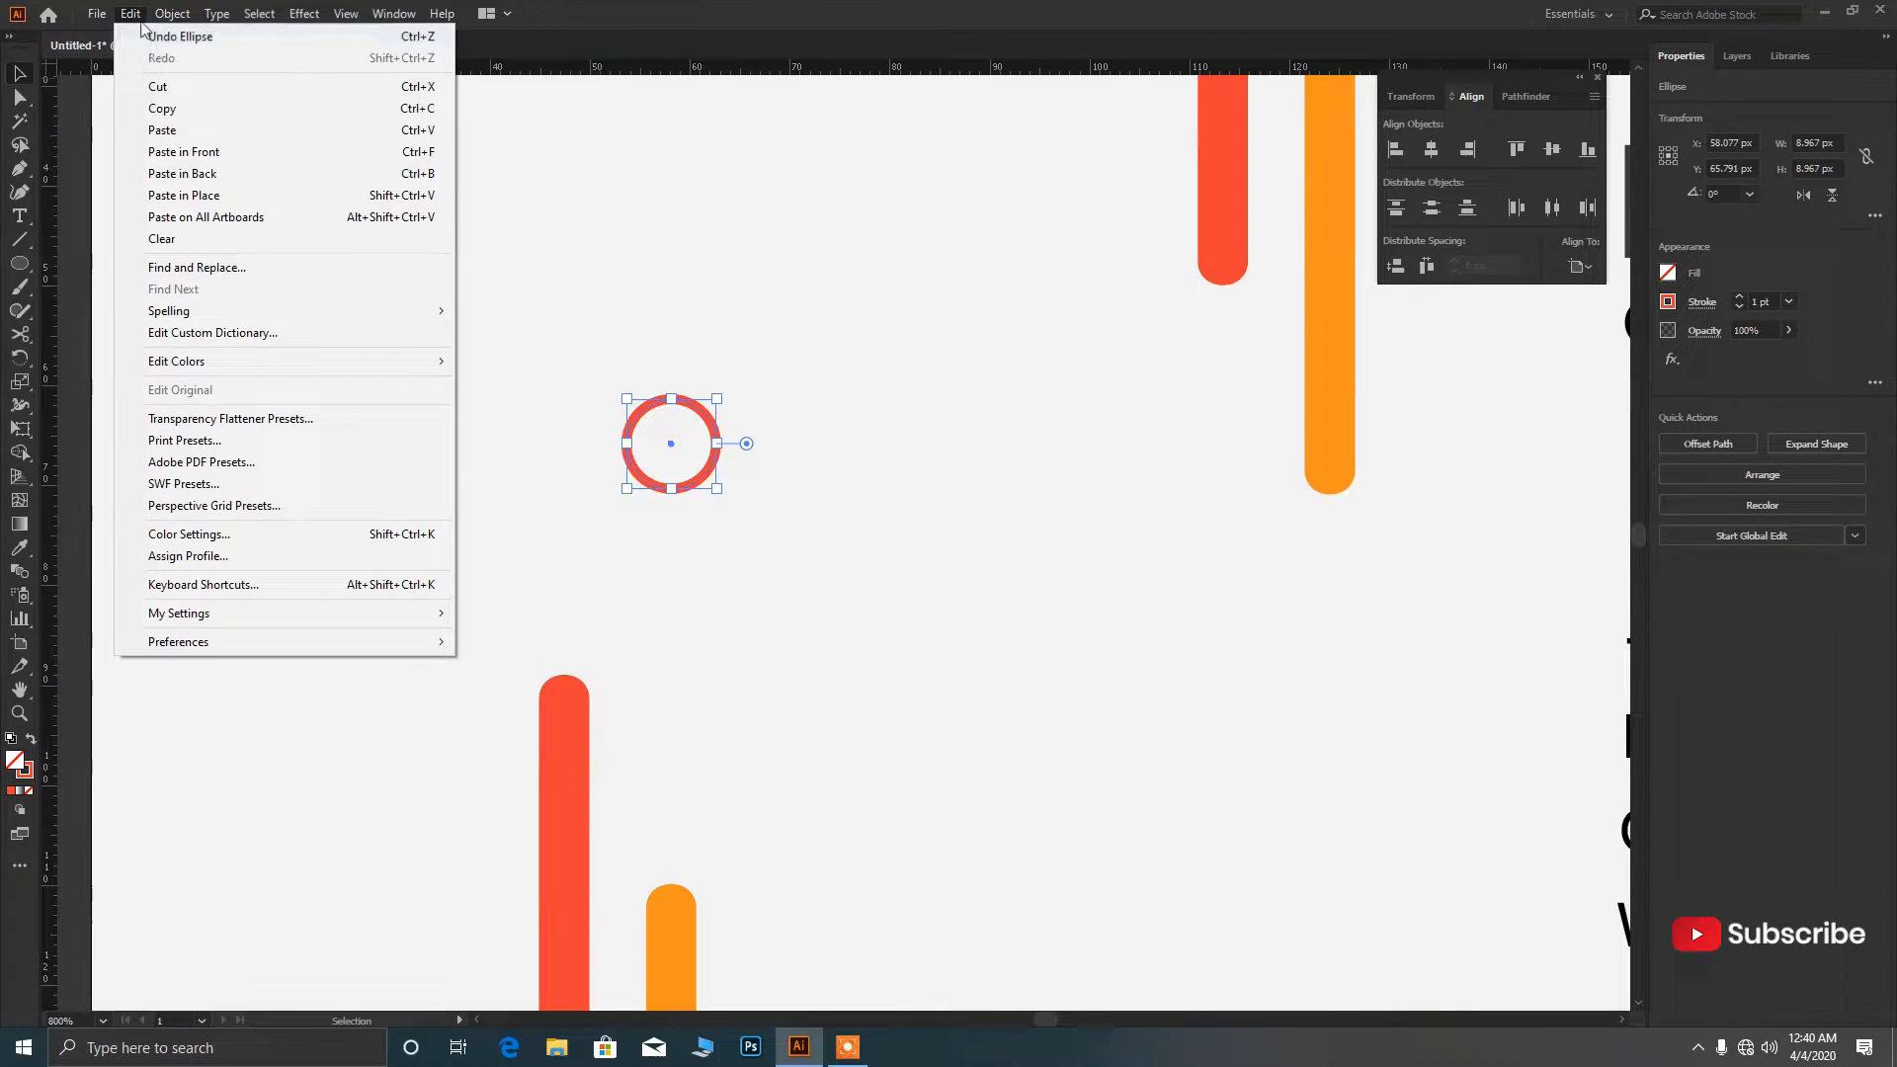
pyautogui.click(210, 195)
pyautogui.moveTo(718, 494); pyautogui.dragTo(699, 471)
pyautogui.hotkey('shift', 'x')
# Nudge the red dot right, group it with the ring, and place the group below the website line.
pyautogui.scroll(-4, 673, 526)
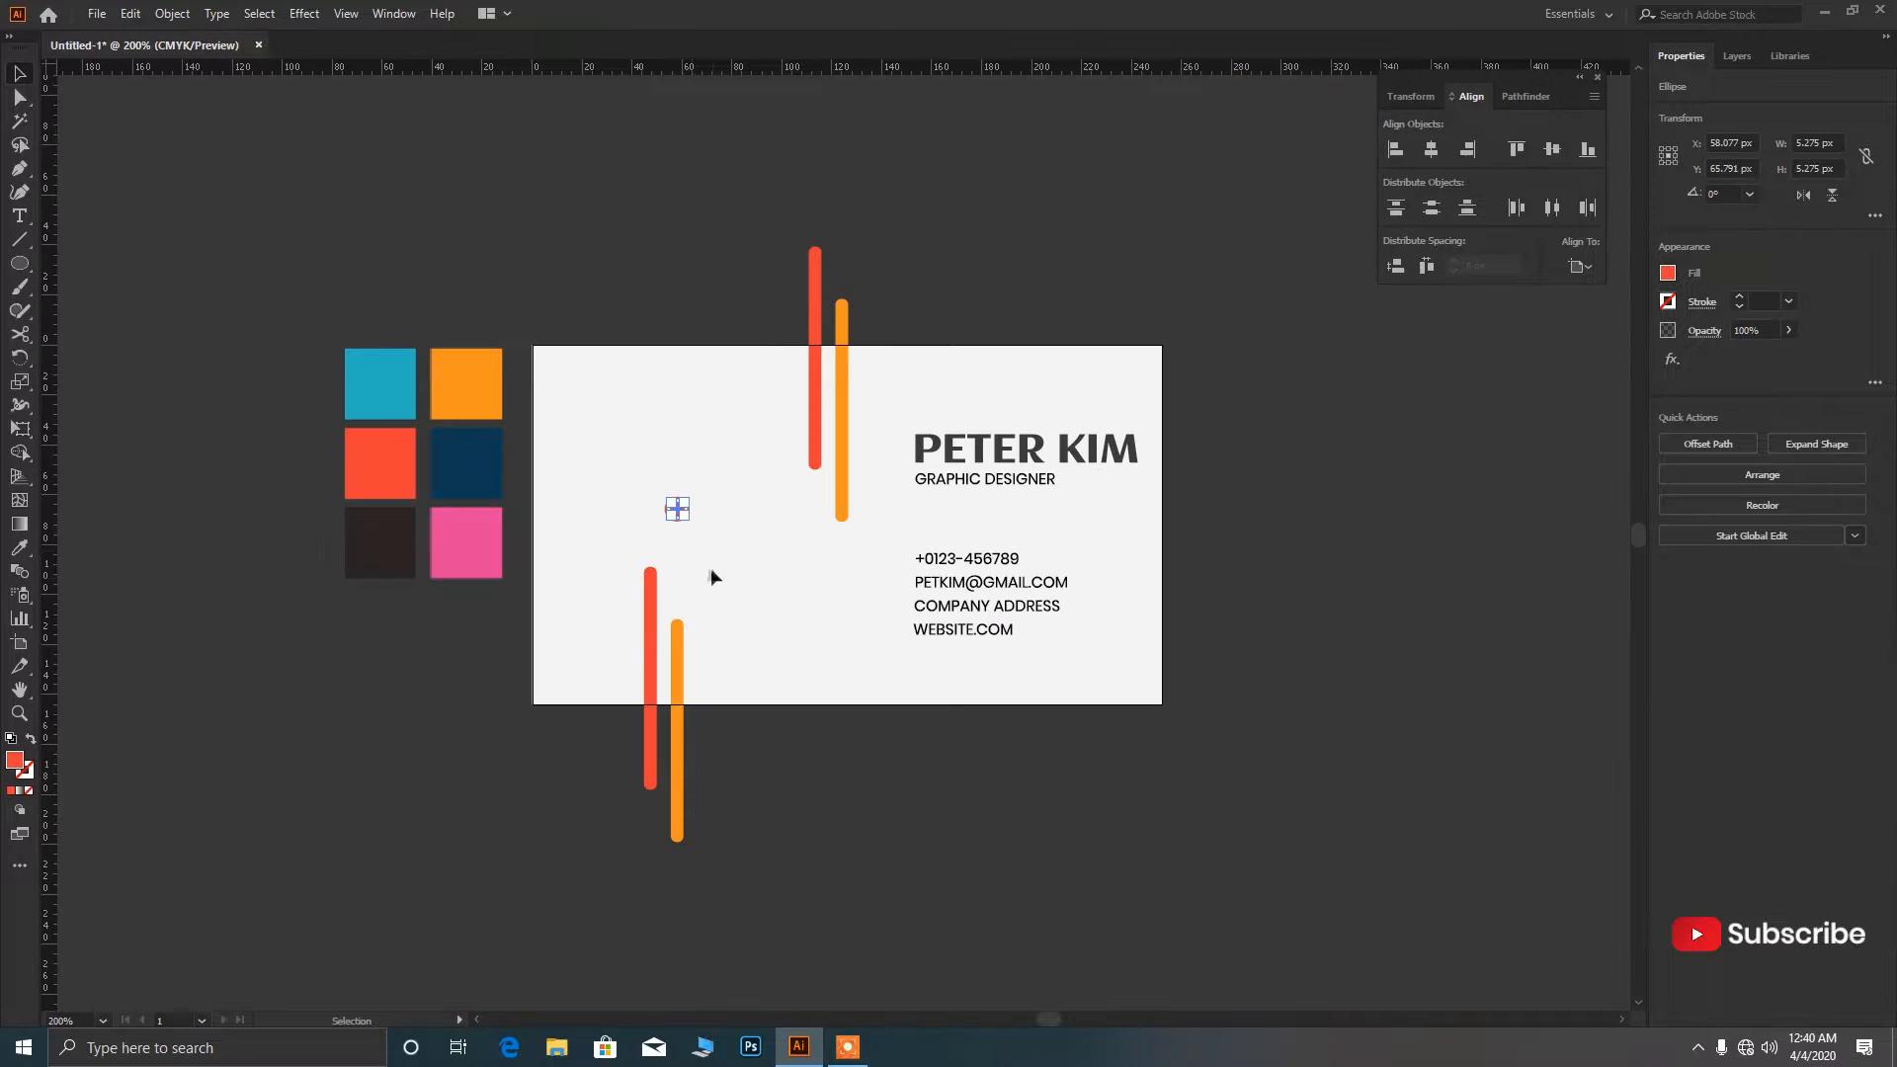
pyautogui.click(709, 567)
pyautogui.scroll(4, 671, 525)
pyautogui.click(717, 460)
pyautogui.press('Right')
pyautogui.press('Right')
pyautogui.press('Right')
pyautogui.press('Right')
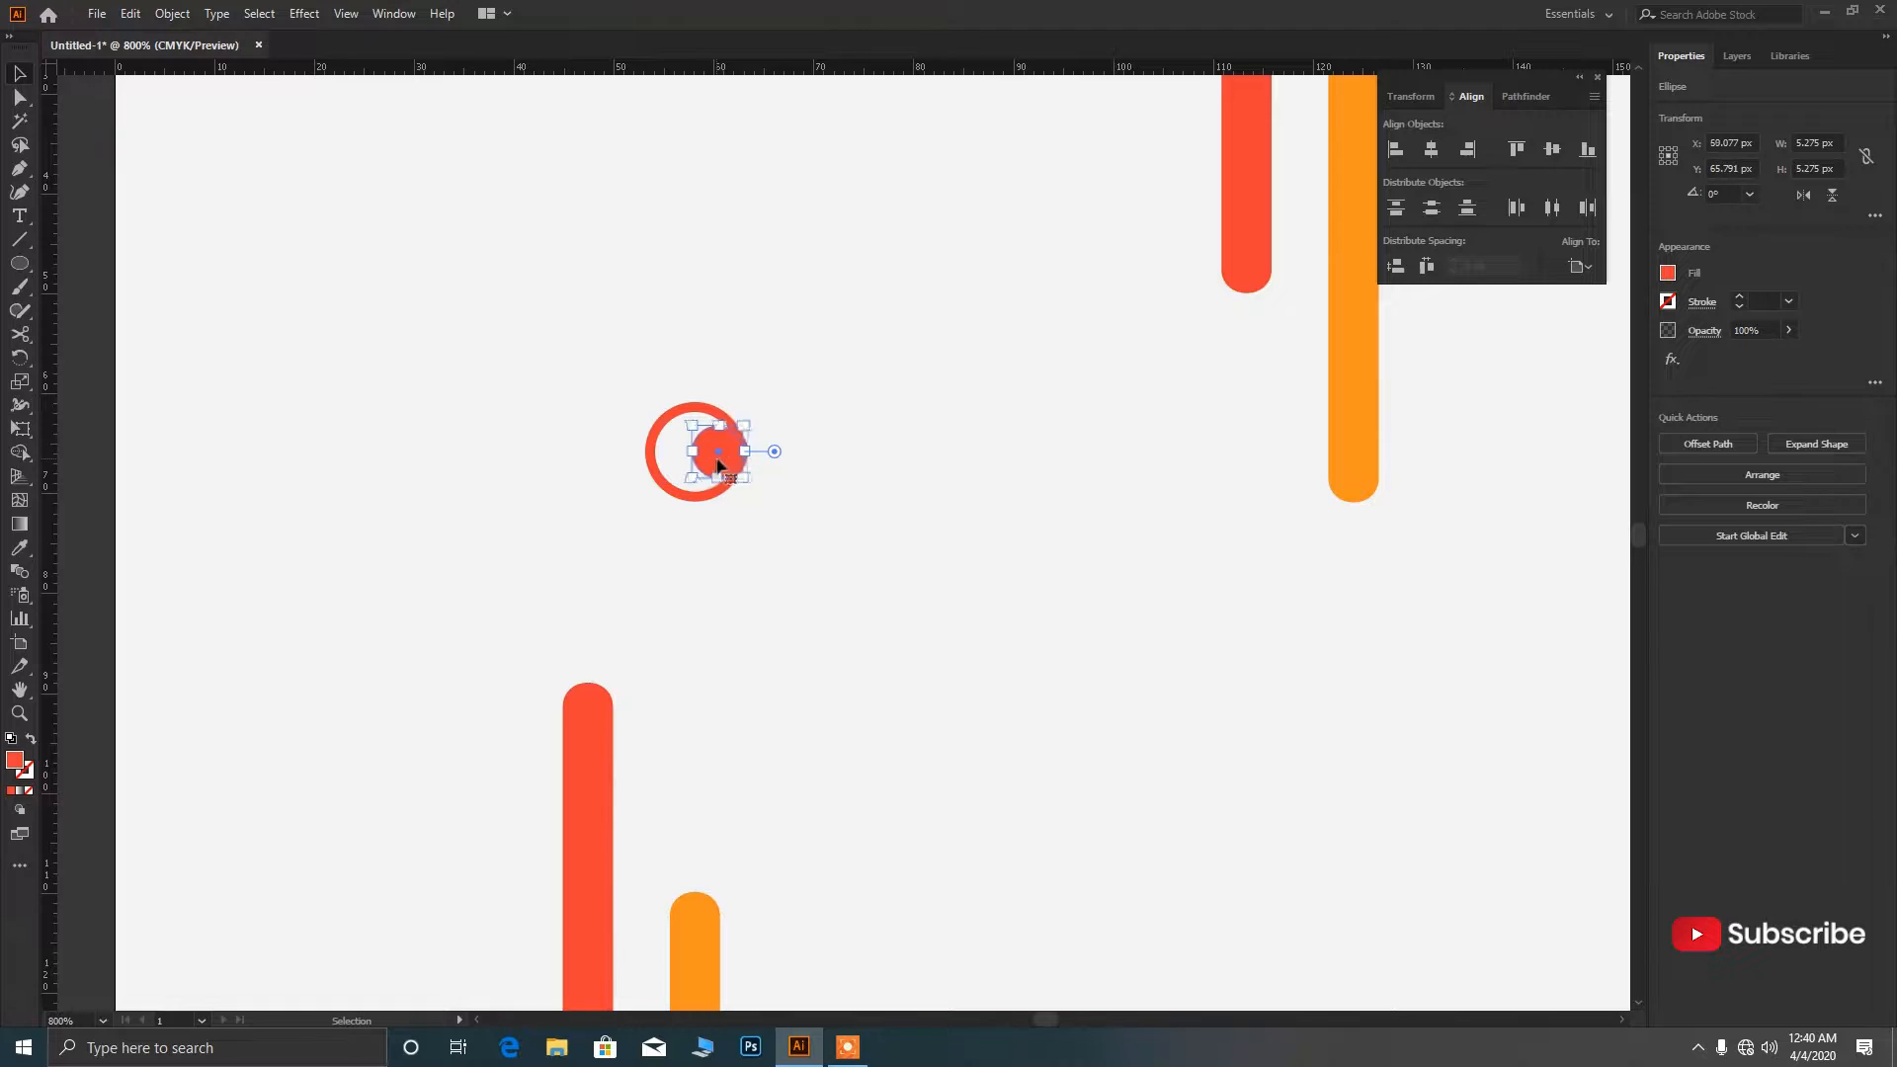
pyautogui.click(750, 553)
pyautogui.scroll(-2, 751, 553)
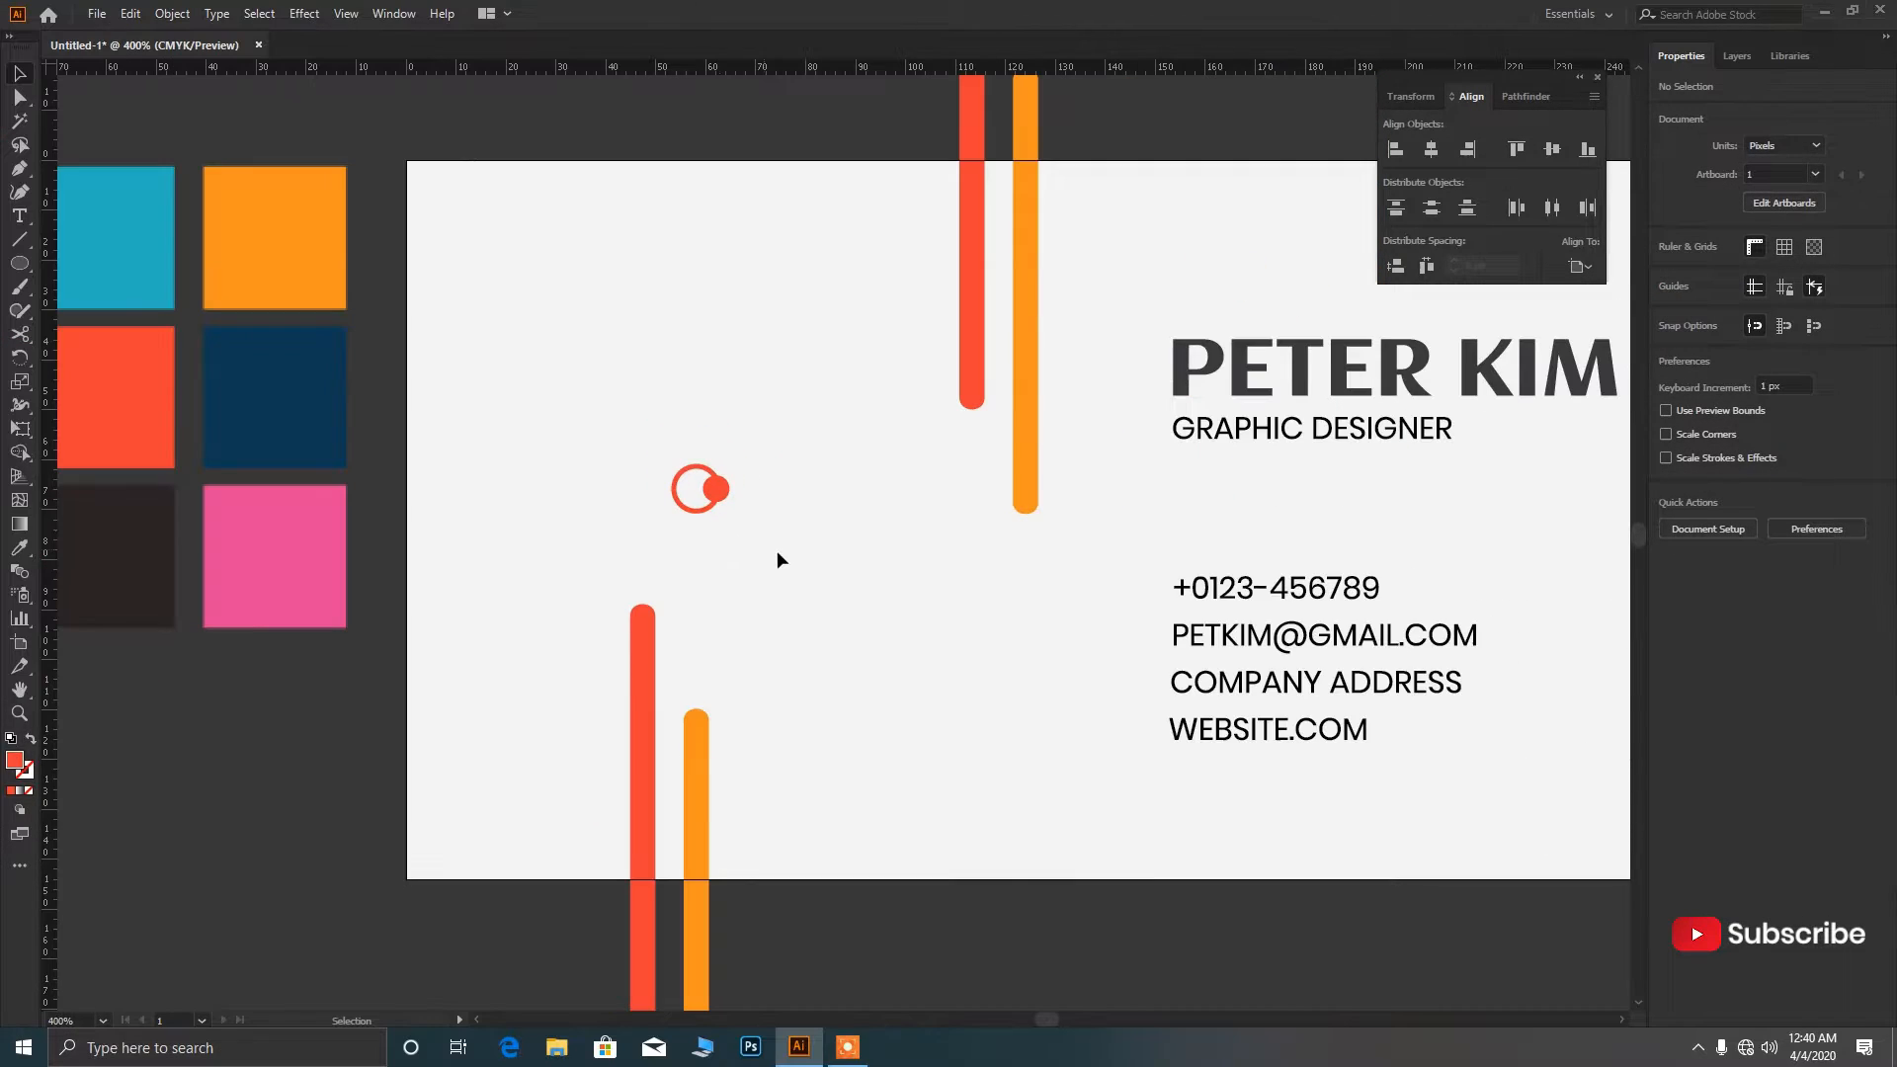
pyautogui.moveTo(751, 538); pyautogui.dragTo(963, 520)
pyautogui.hotkey('ctrl', 'g')
pyautogui.scroll(-2, 712, 523)
pyautogui.click(1003, 697)
# Expand both the upper and lower ring-and-dot marks into plain shapes.
pyautogui.click(188, 12)
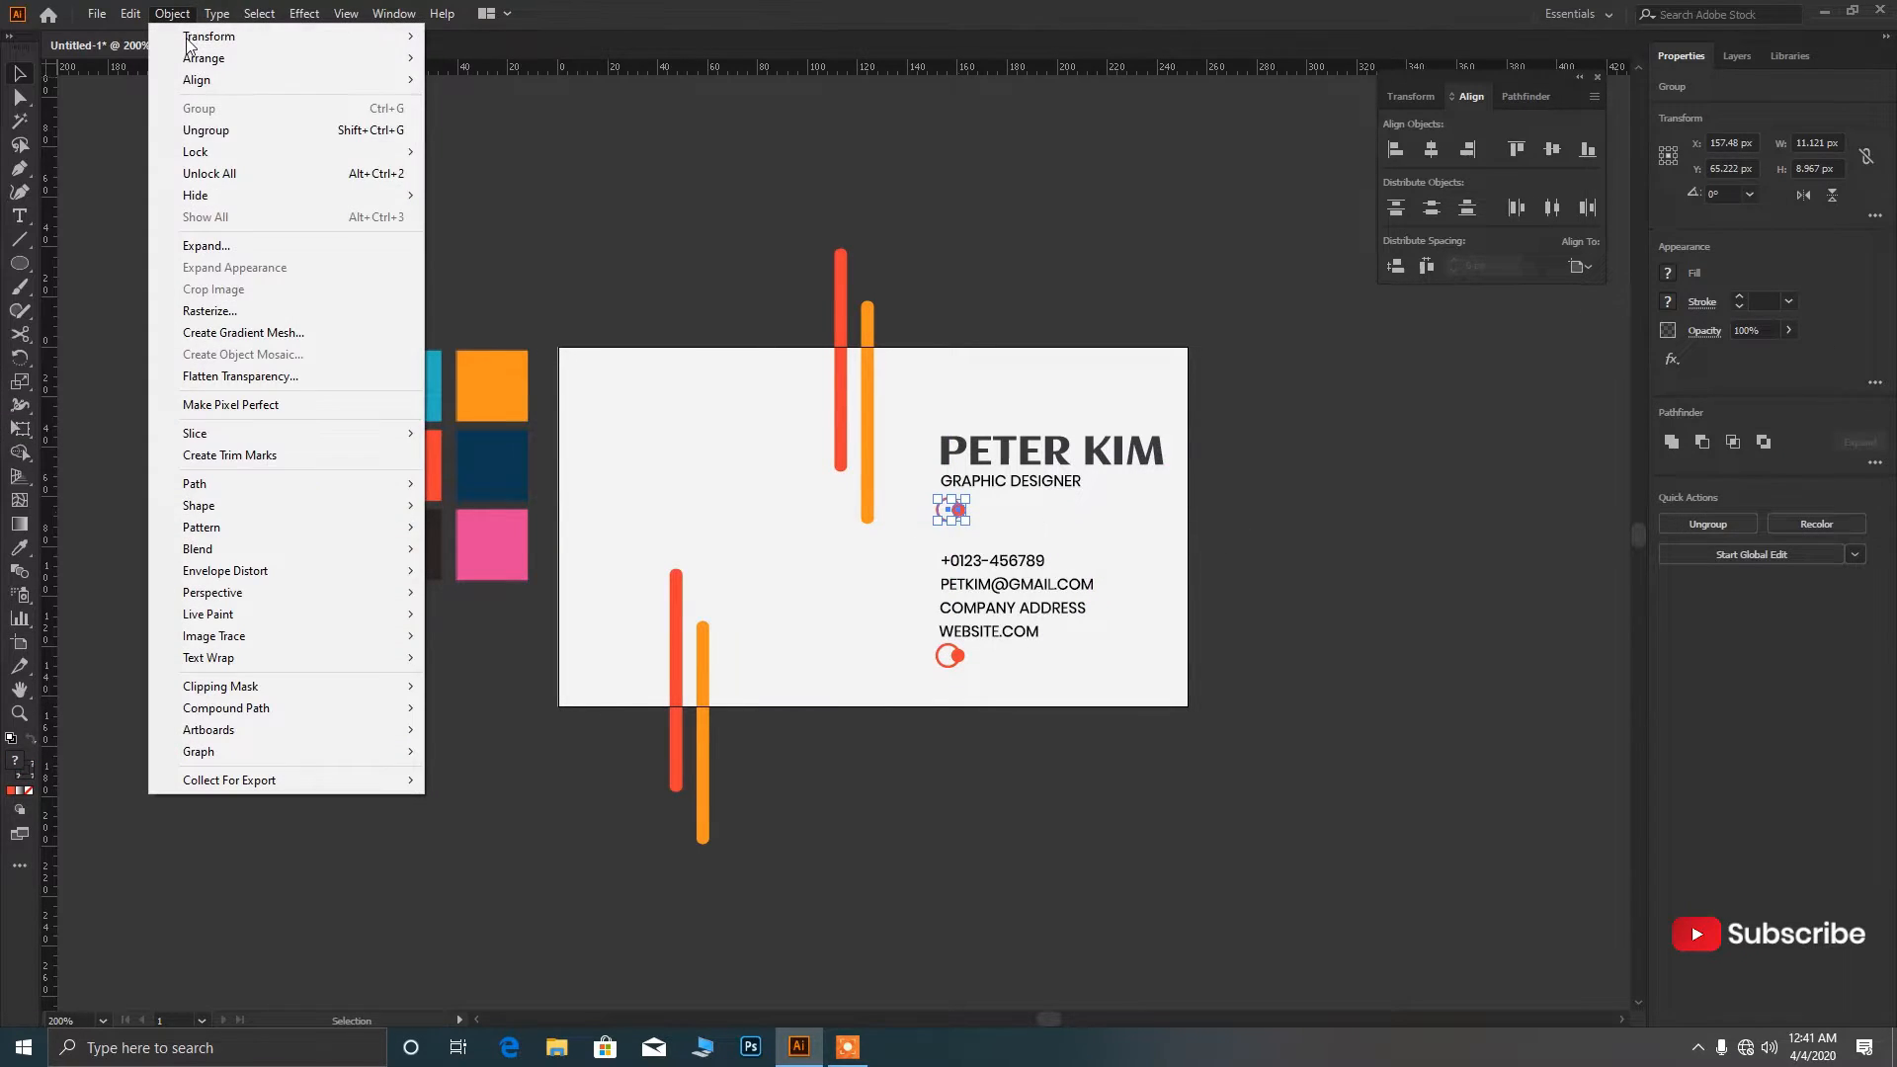
pyautogui.click(232, 245)
pyautogui.click(885, 620)
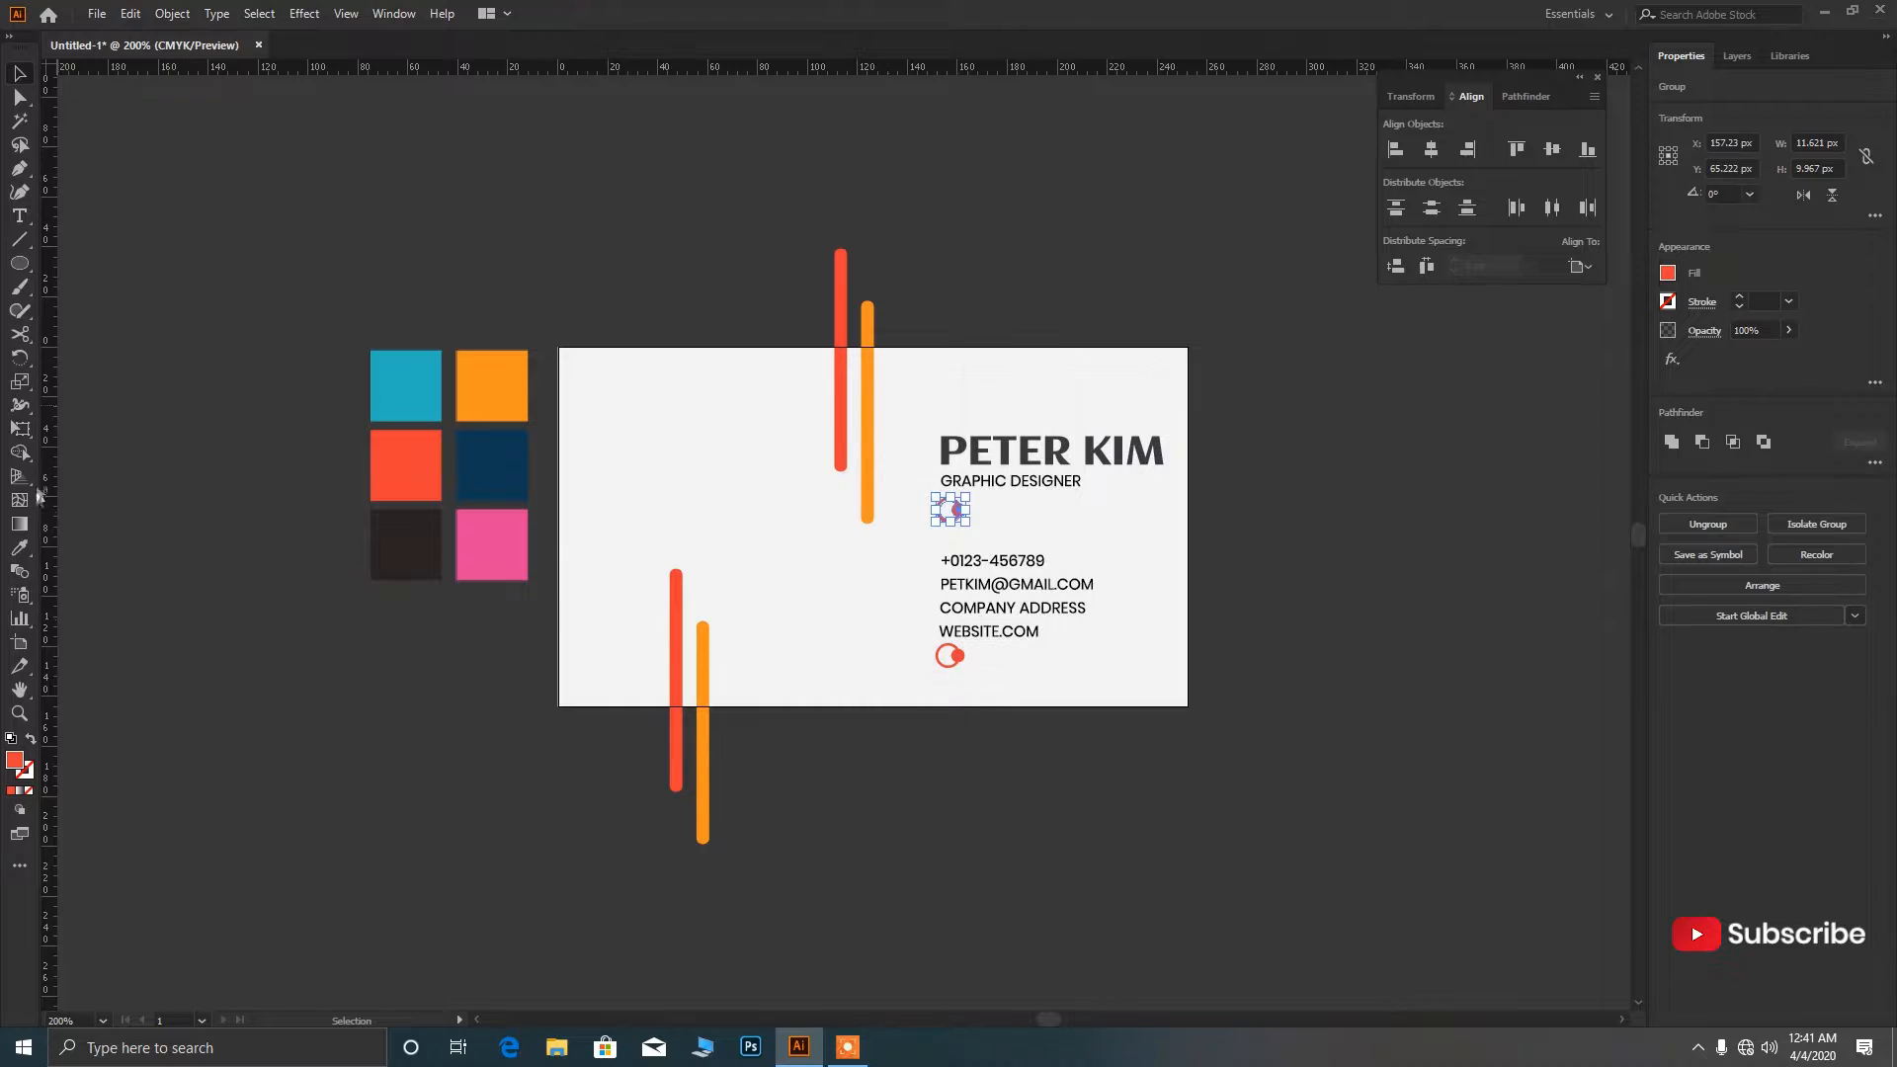
pyautogui.press('i')
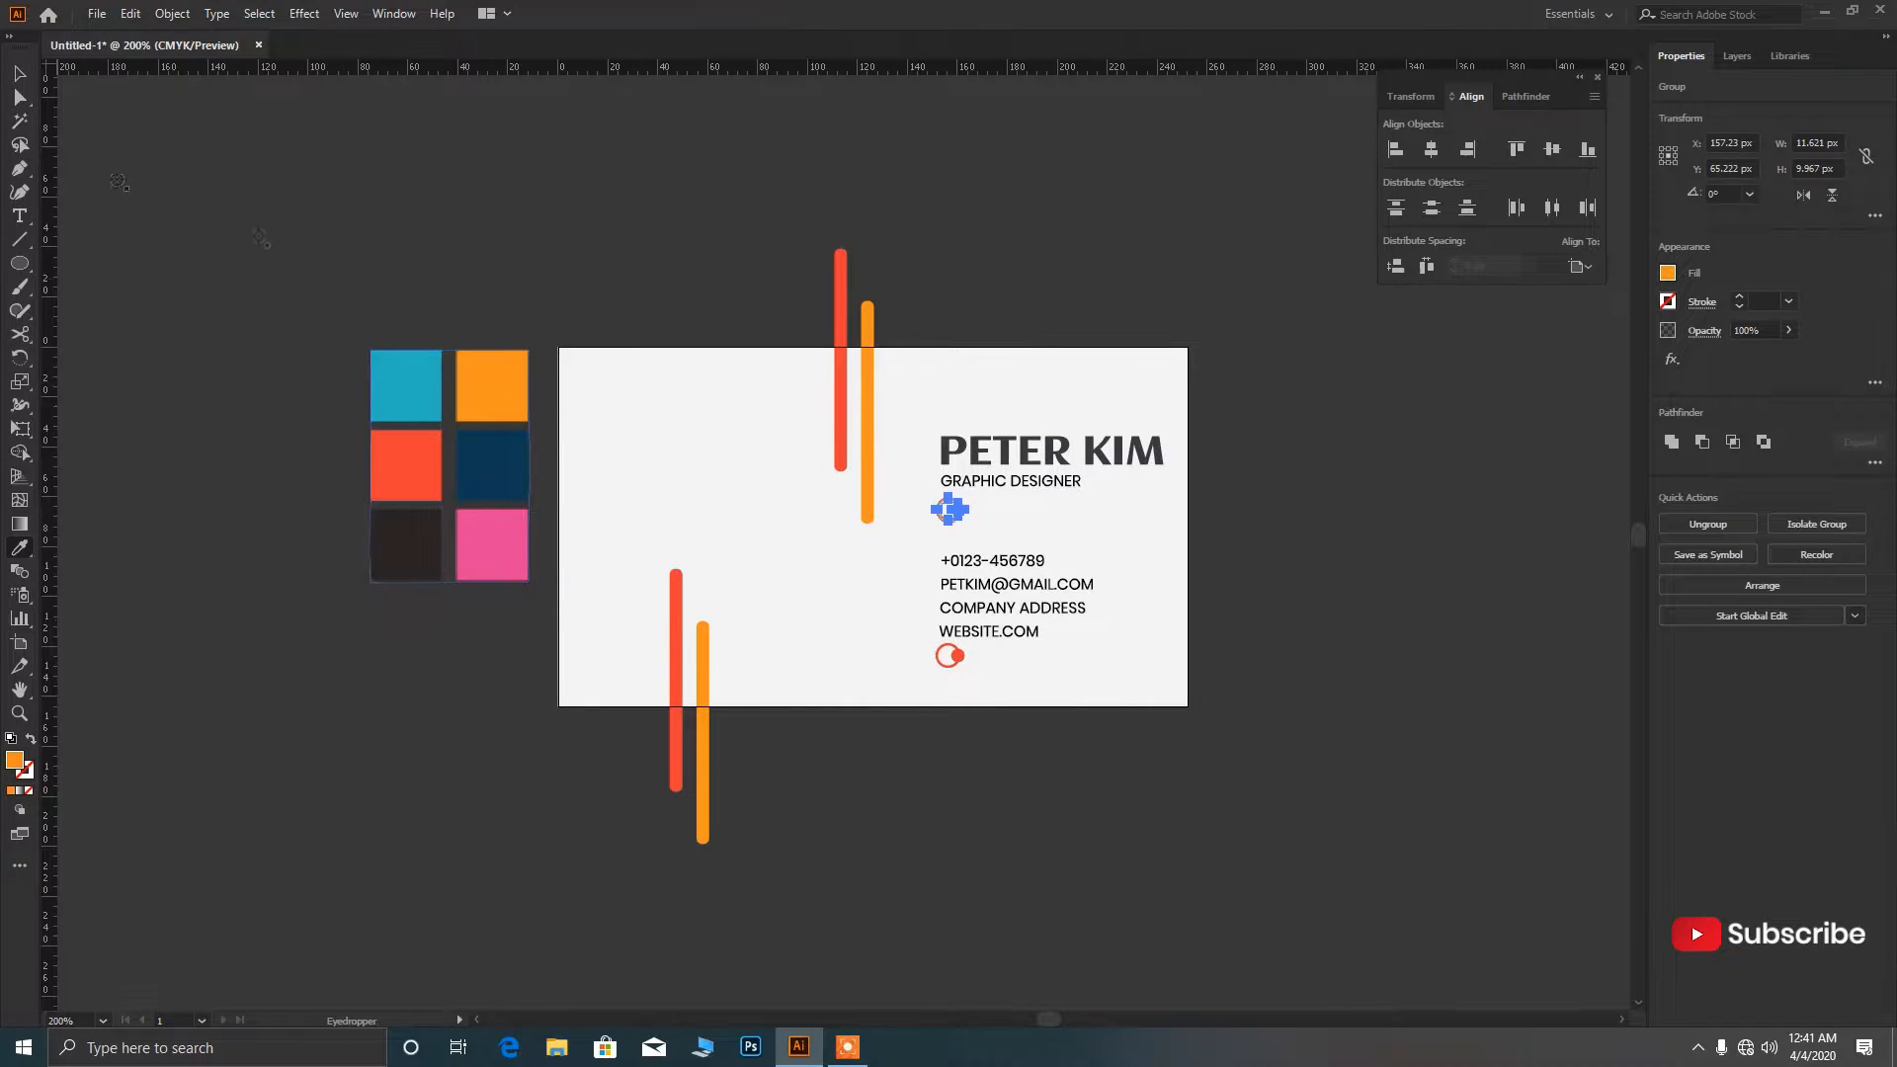
pyautogui.click(1027, 713)
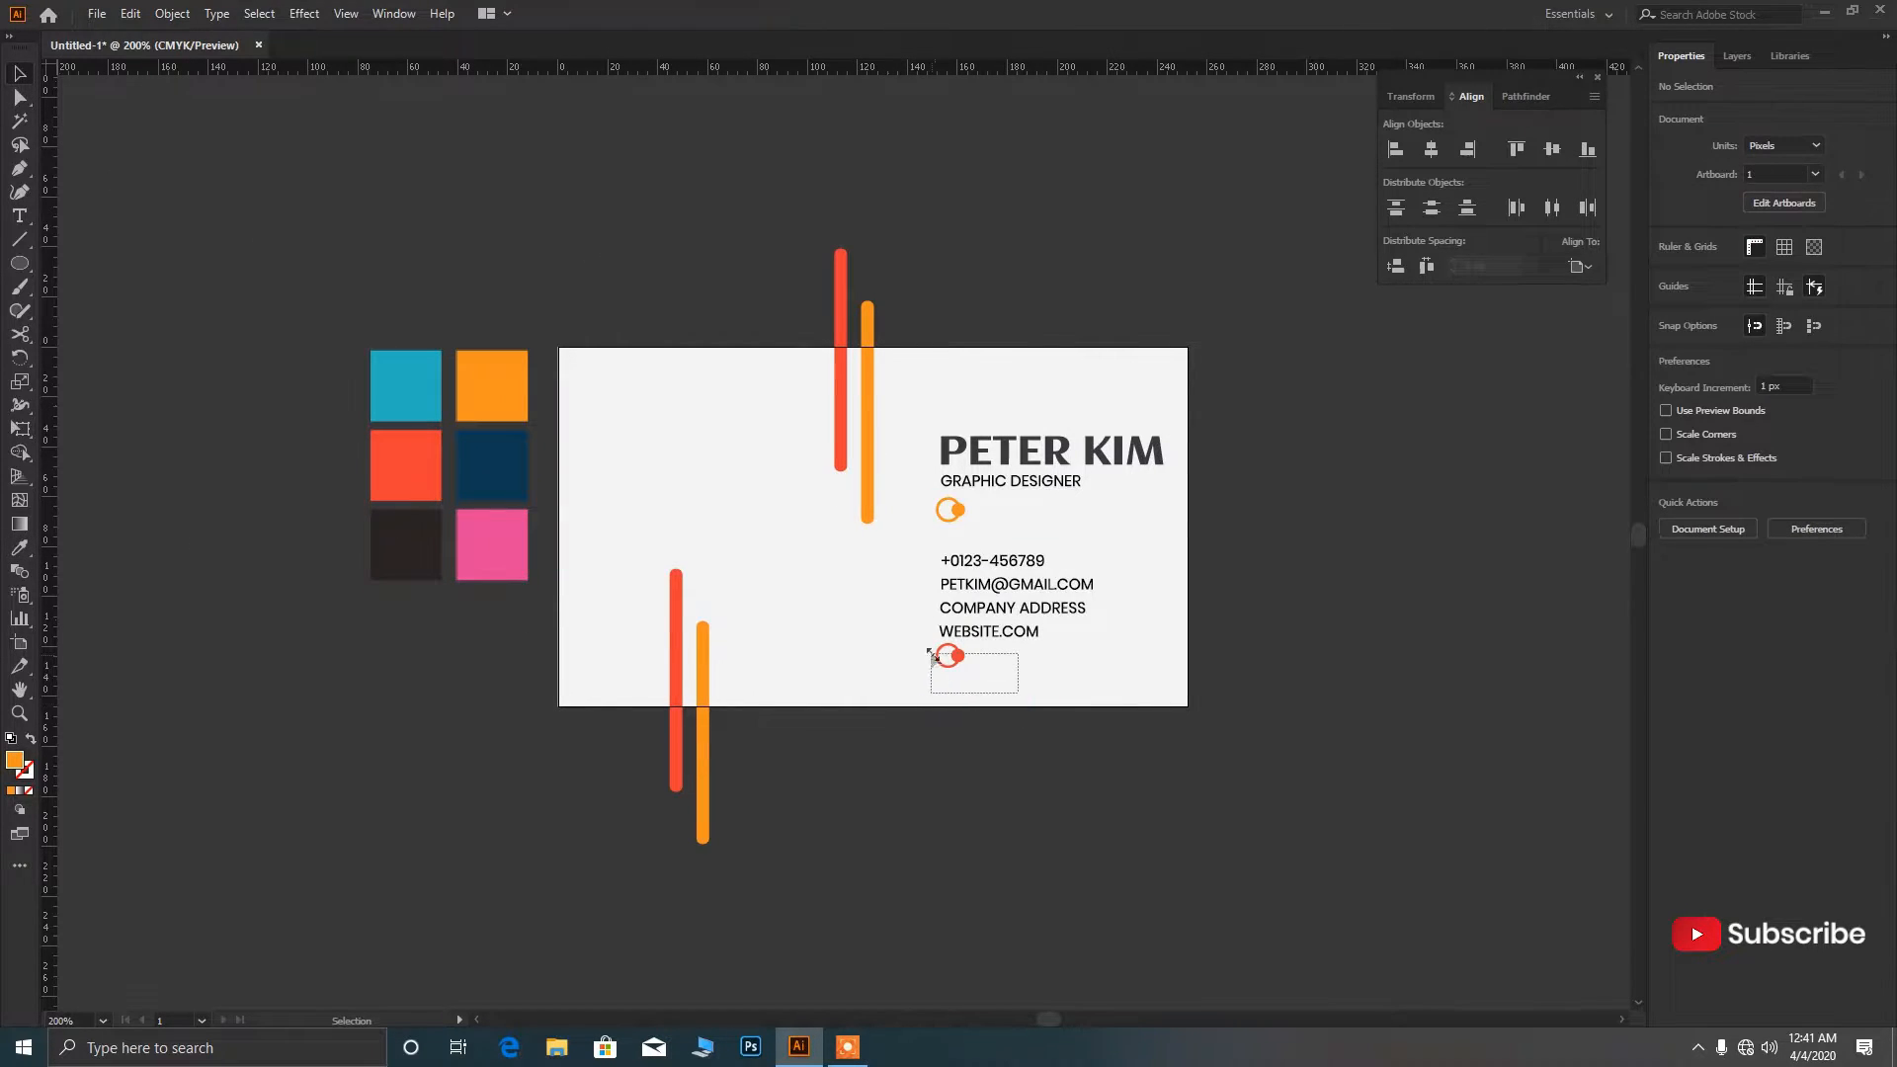
pyautogui.moveTo(931, 654); pyautogui.dragTo(931, 652)
pyautogui.click(172, 13)
pyautogui.click(232, 245)
pyautogui.click(881, 634)
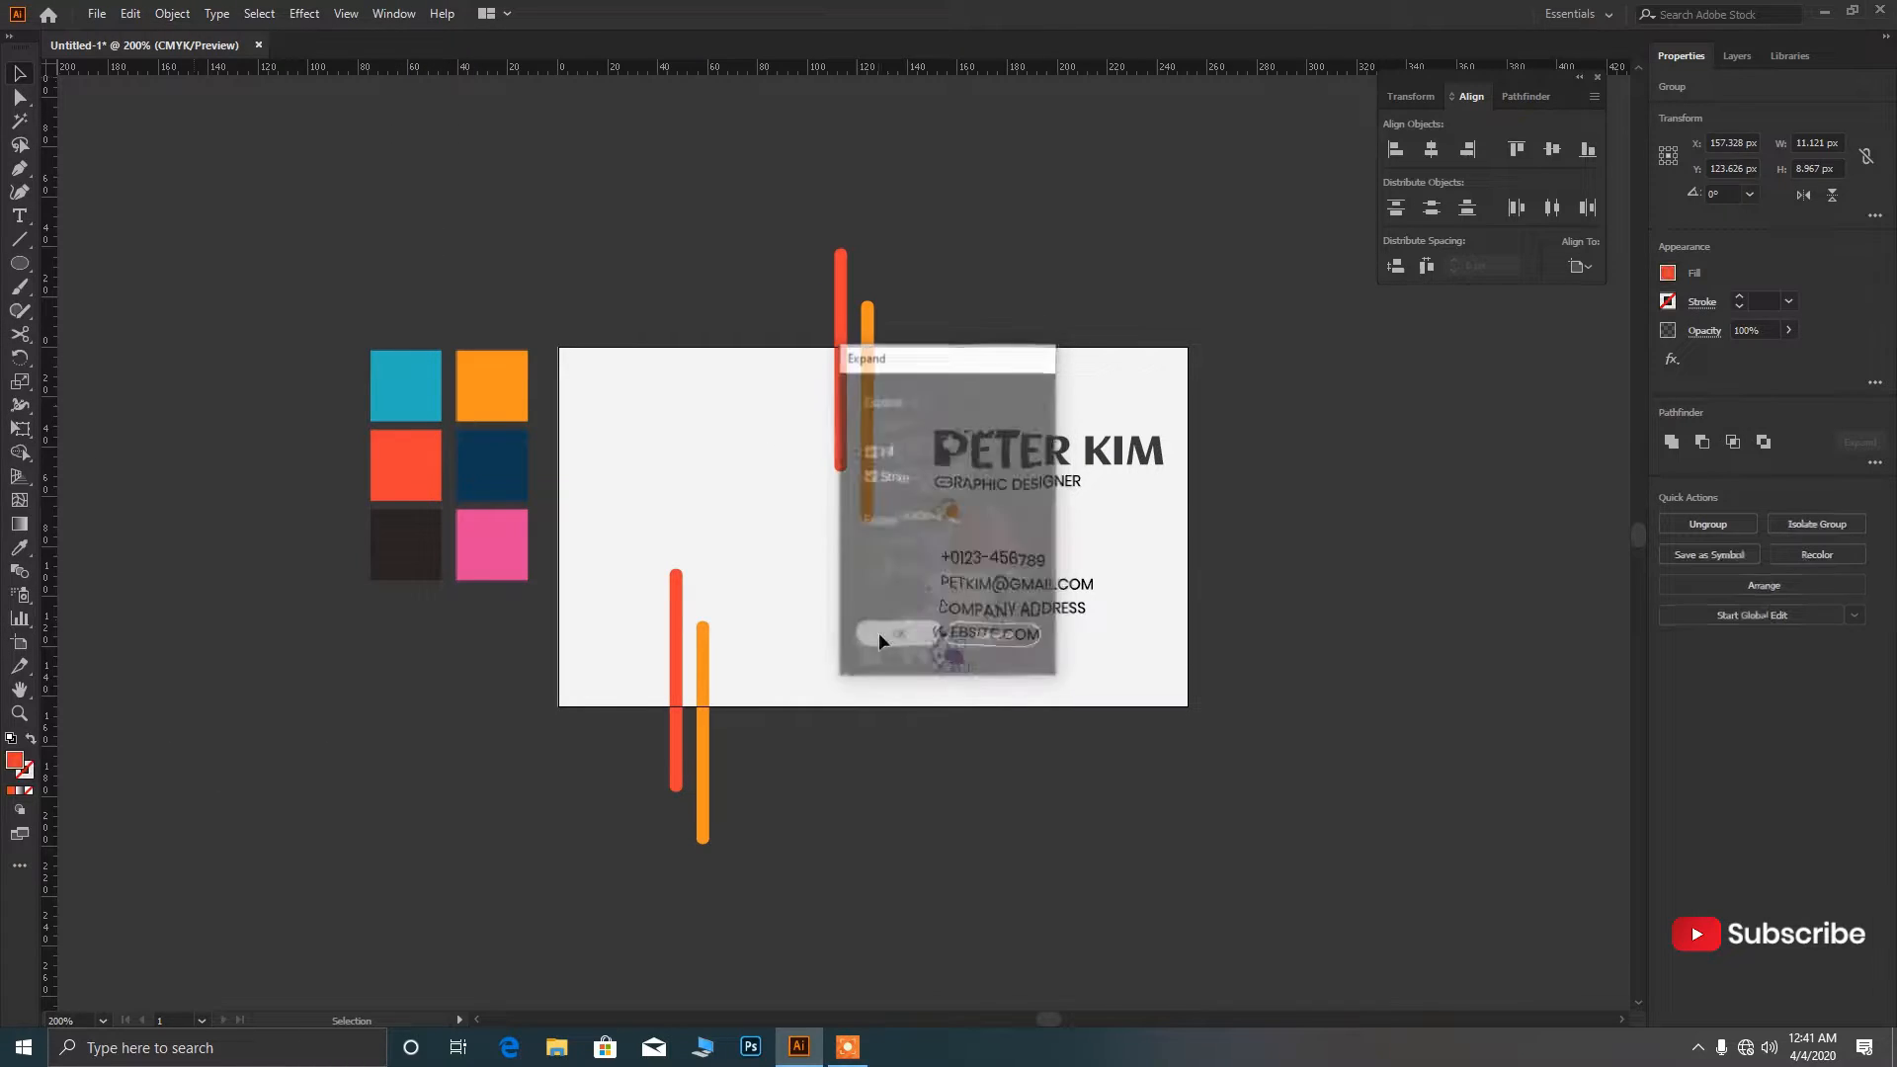
pyautogui.click(1071, 729)
pyautogui.scroll(1, 1071, 729)
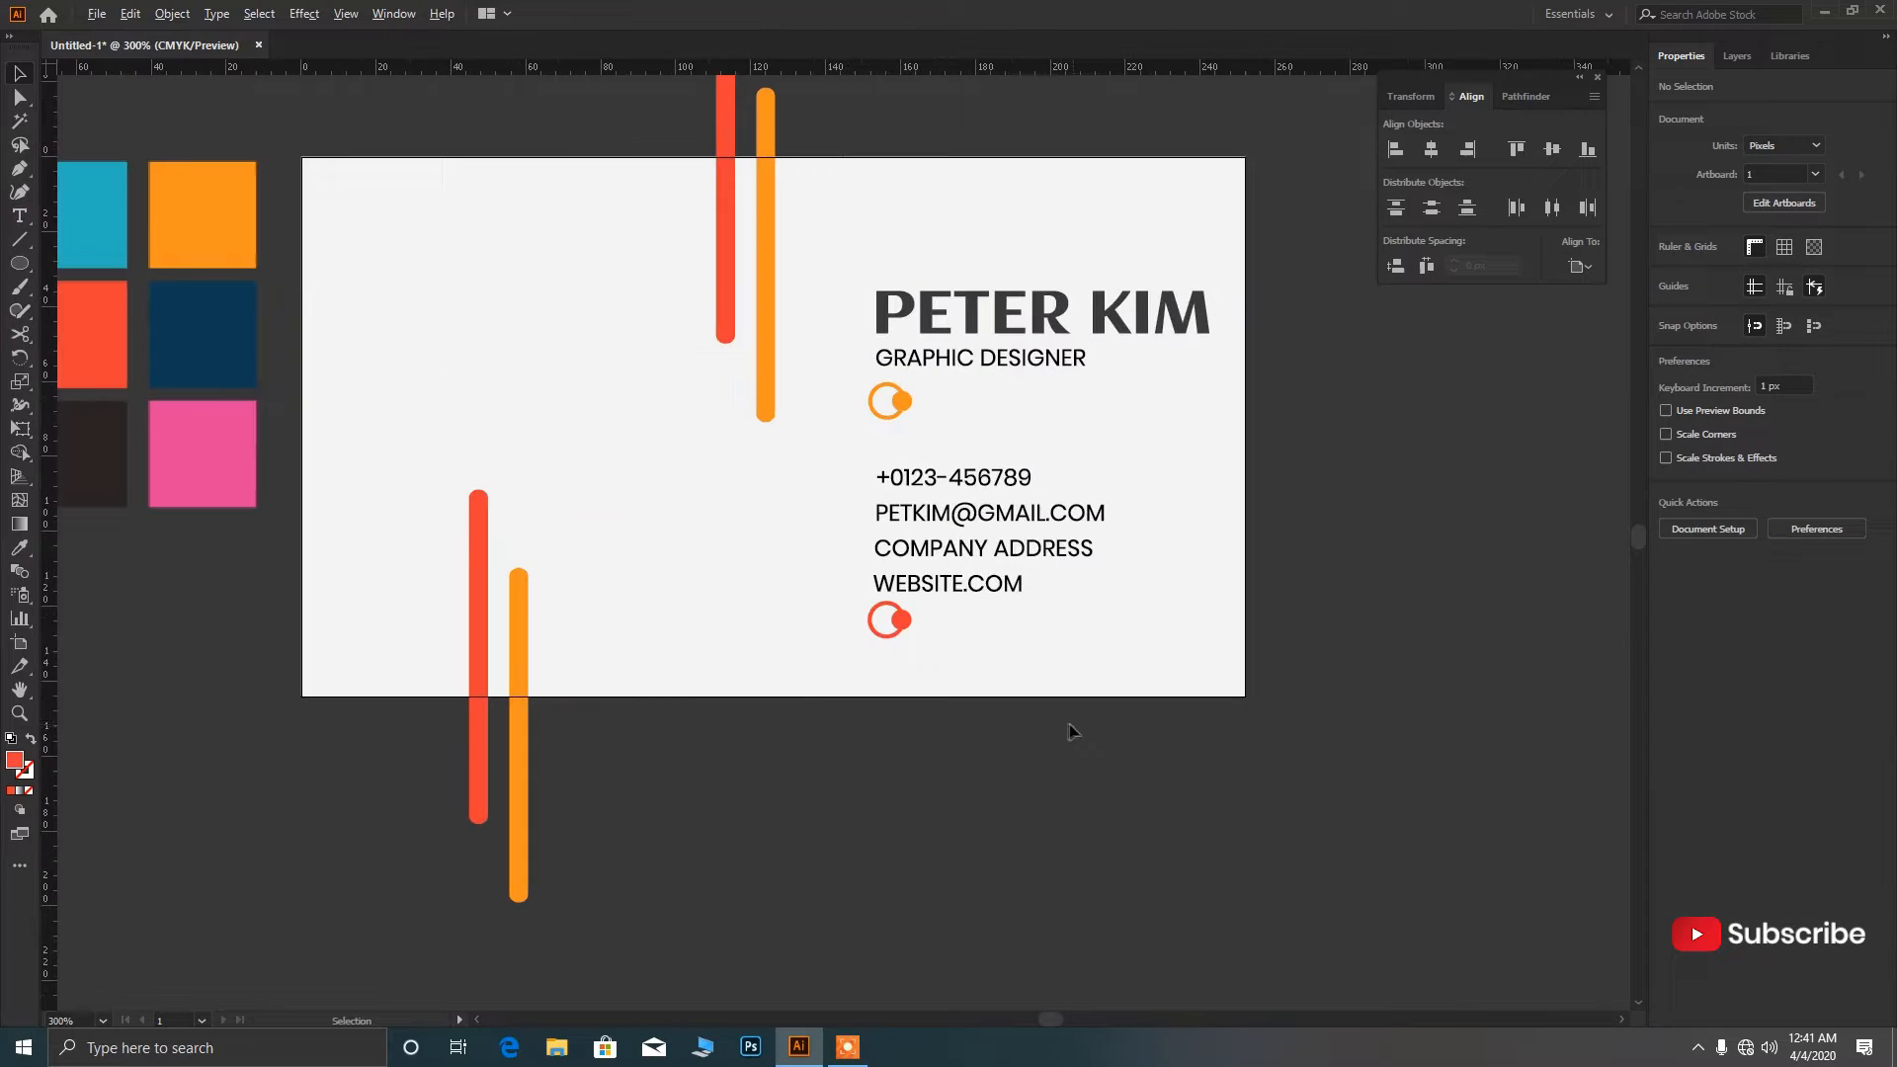
# Horizontally centre both ring marks using the upper ring as the key object.
pyautogui.click(877, 398)
pyautogui.keyDown('shift'); pyautogui.click(887, 621); pyautogui.keyUp('shift')
pyautogui.click(1581, 265)
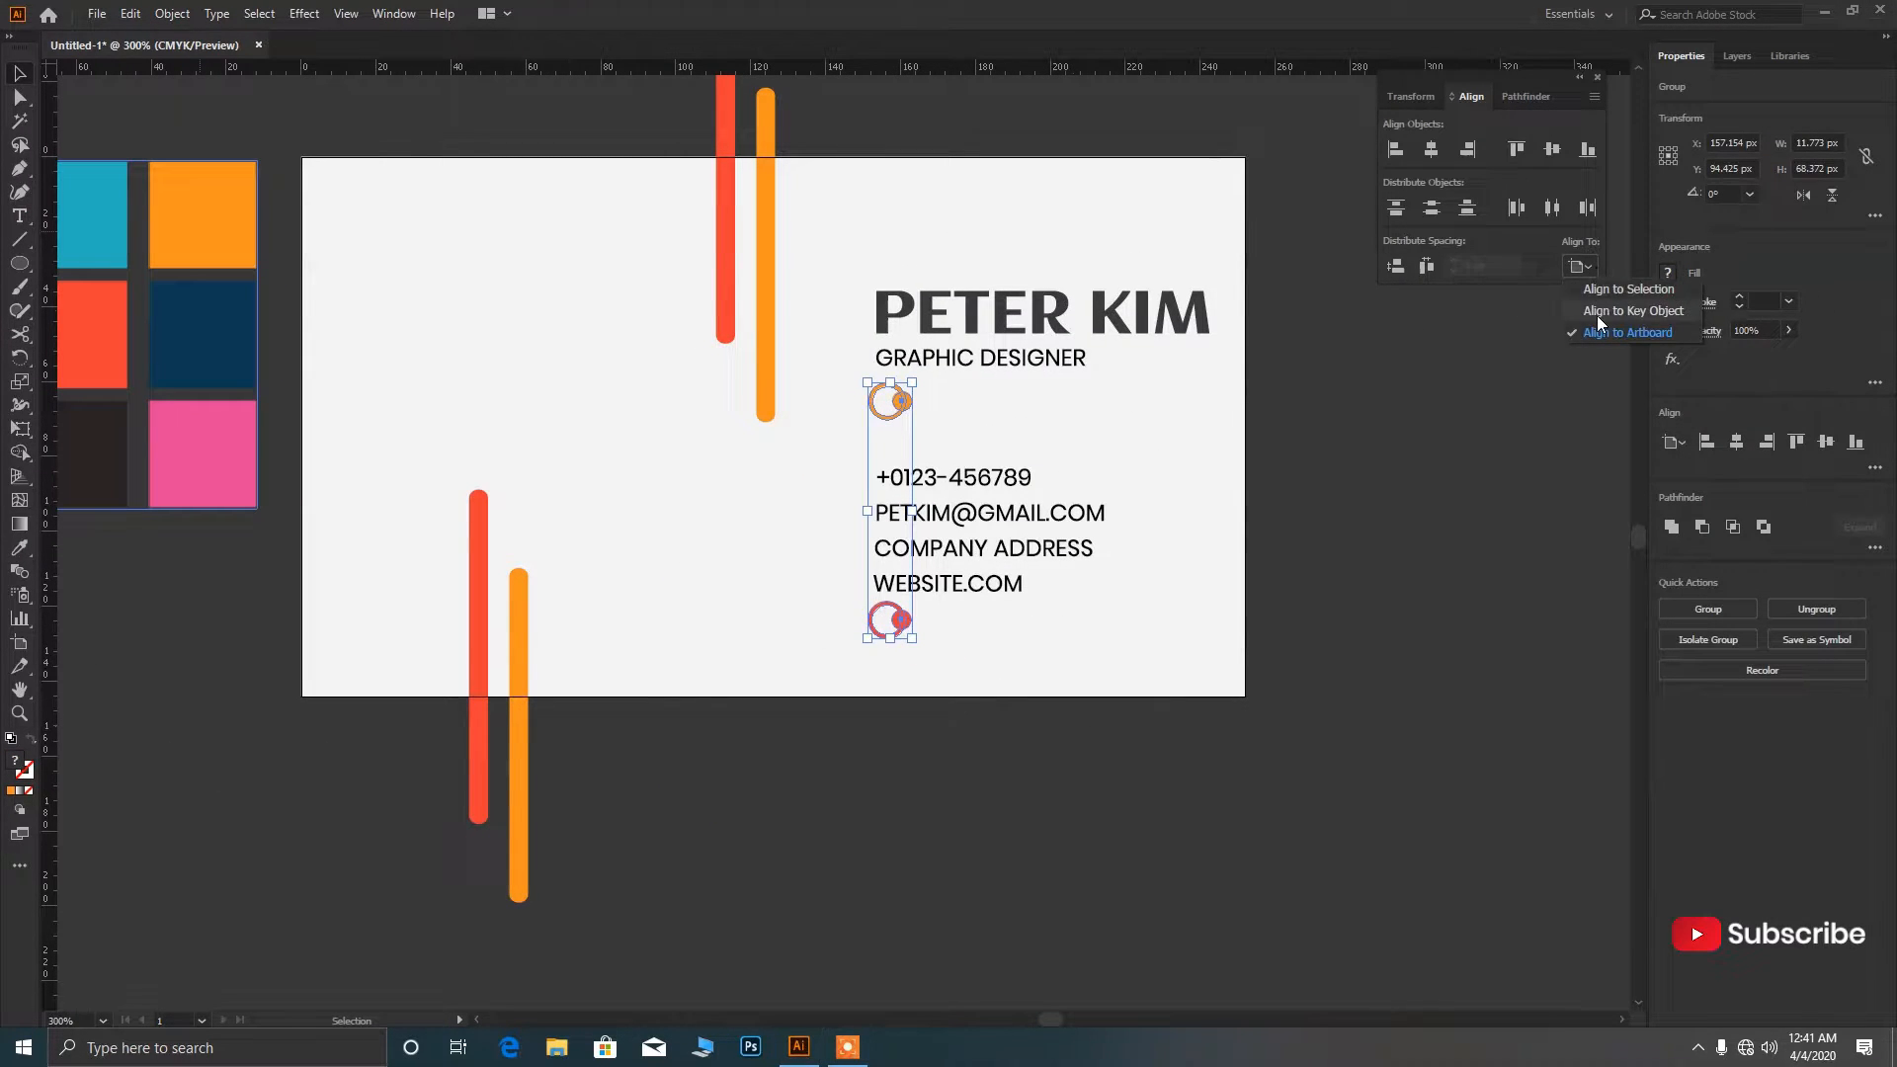
pyautogui.click(1597, 313)
pyautogui.click(1431, 149)
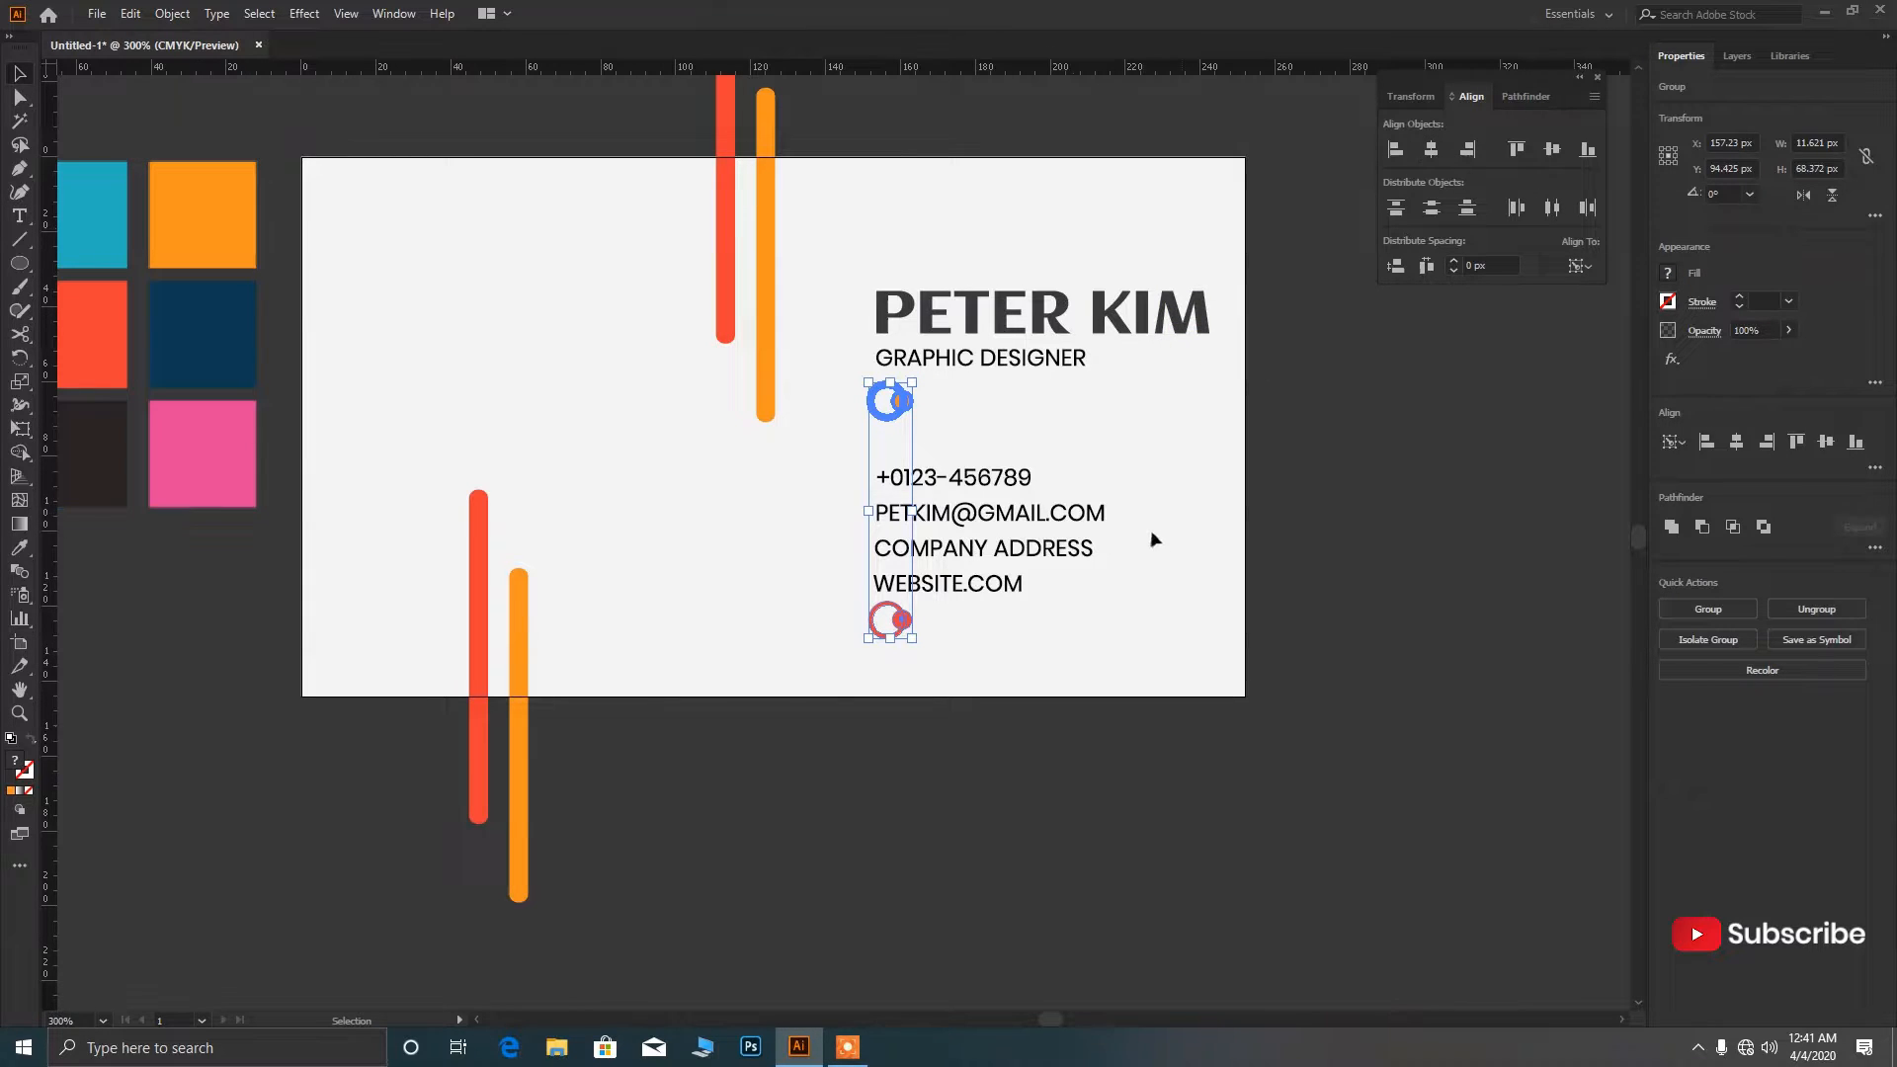
pyautogui.click(1175, 548)
pyautogui.scroll(-1, 860, 557)
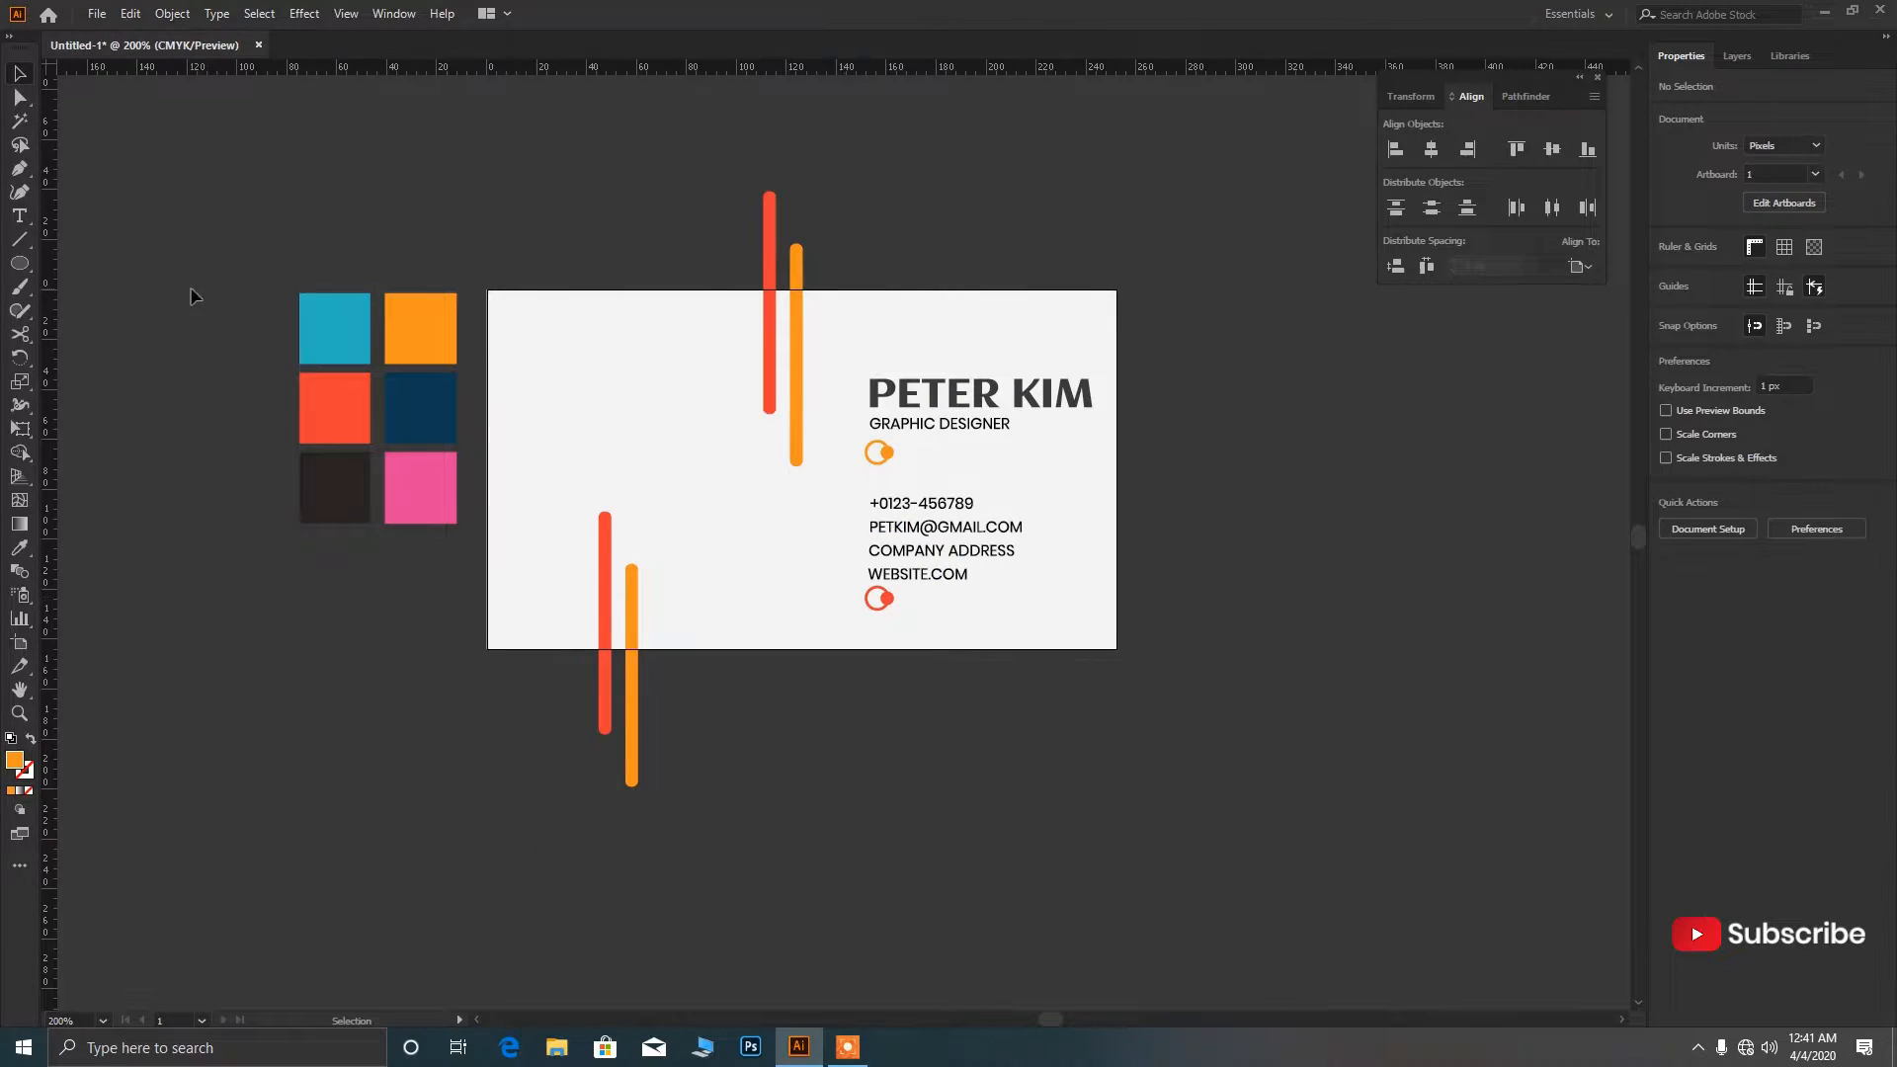
# Draw a small outlined circle and add a concentric copy shrunk to about 16 px.
pyautogui.click(19, 260)
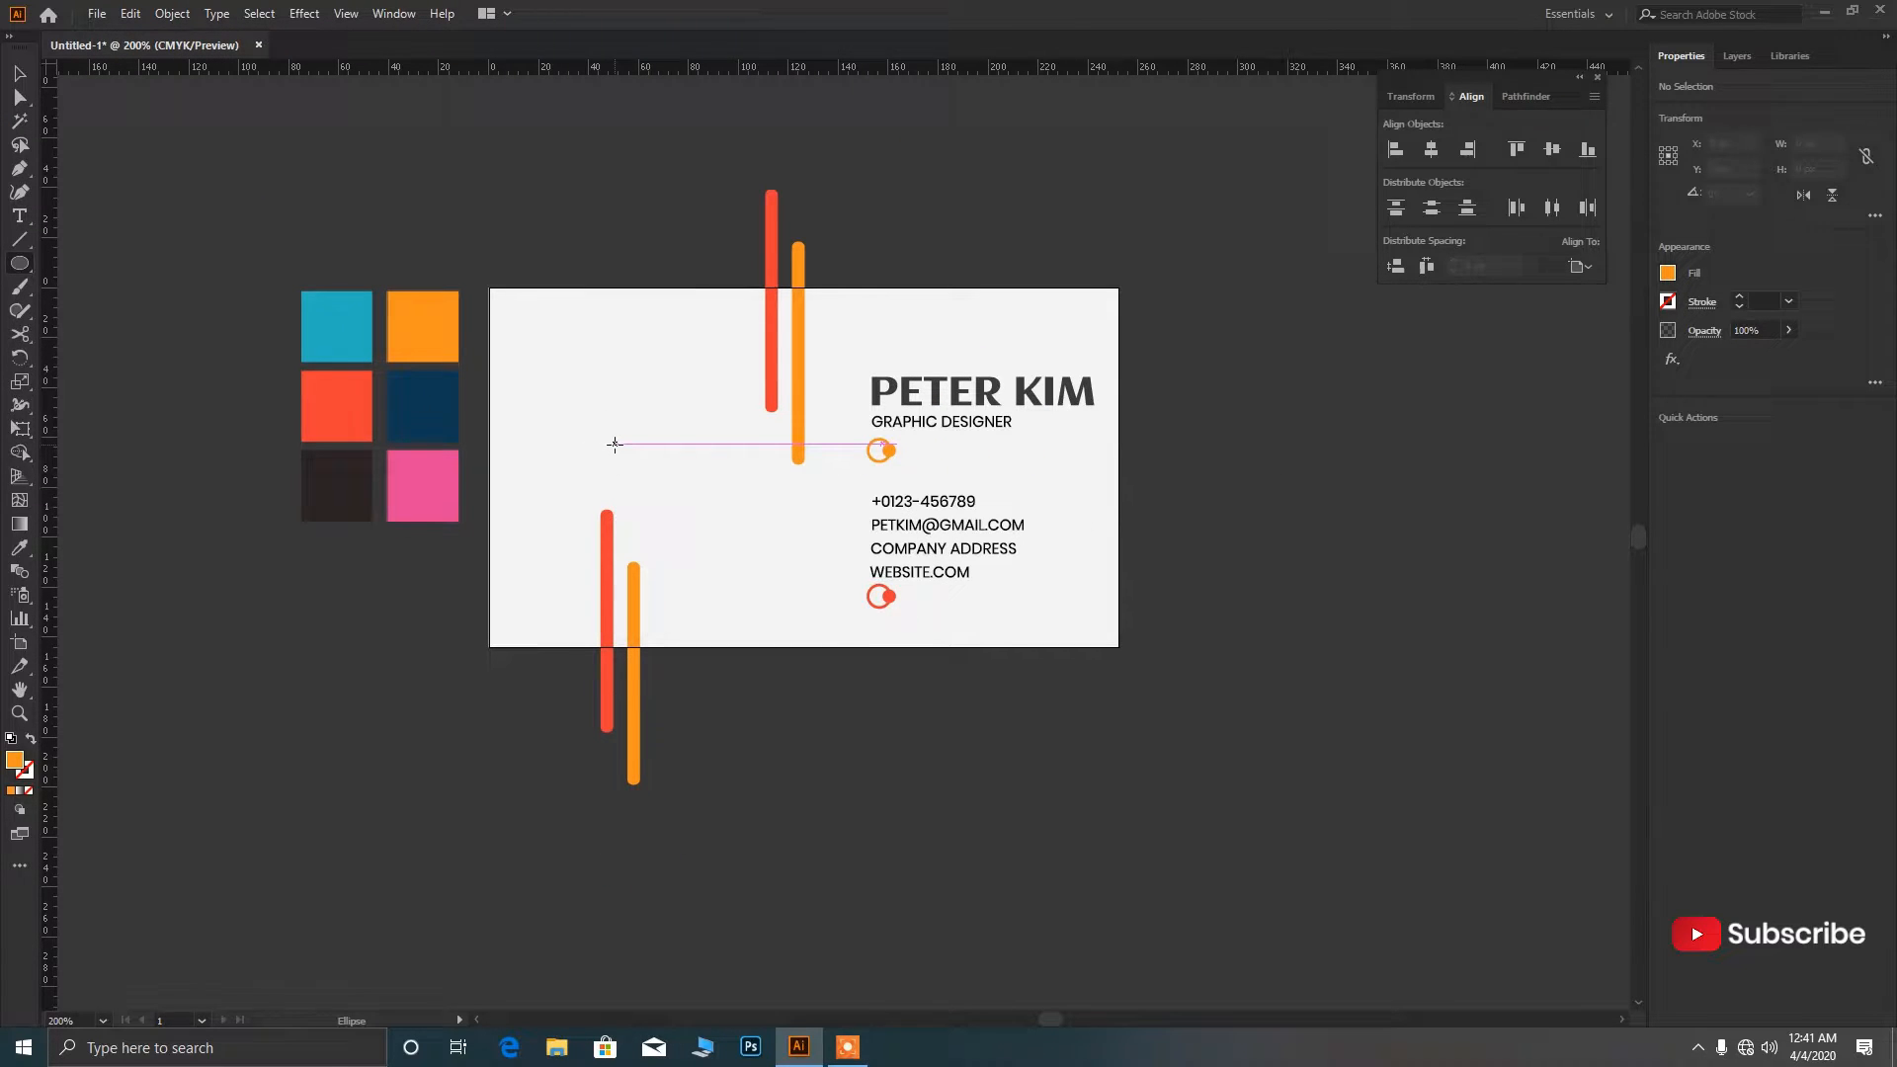
pyautogui.moveTo(607, 423)
pyautogui.mouseDown()
pyautogui.moveTo(598, 407)
pyautogui.moveTo(621, 450)
pyautogui.mouseUp()
pyautogui.hotkey('shift', 'x')
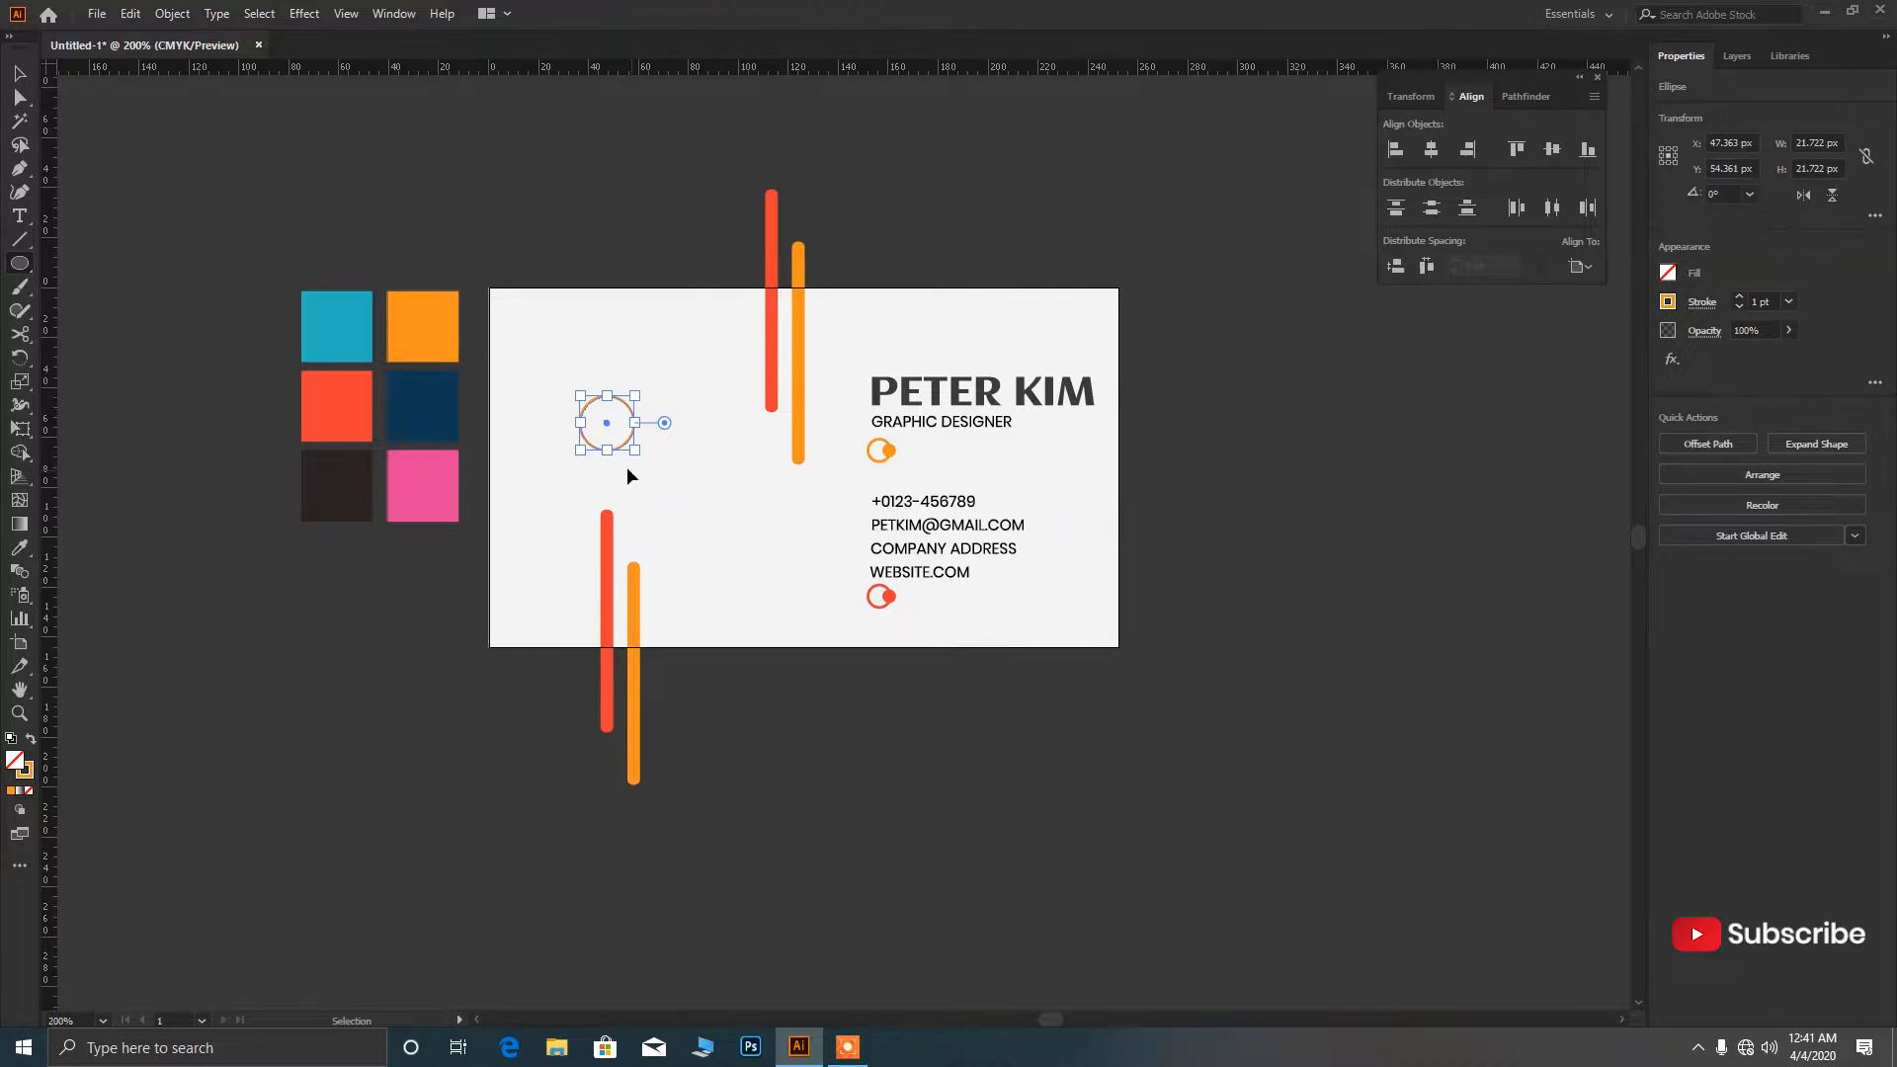
pyautogui.click(131, 14)
pyautogui.click(170, 131)
pyautogui.click(131, 13)
pyautogui.click(207, 195)
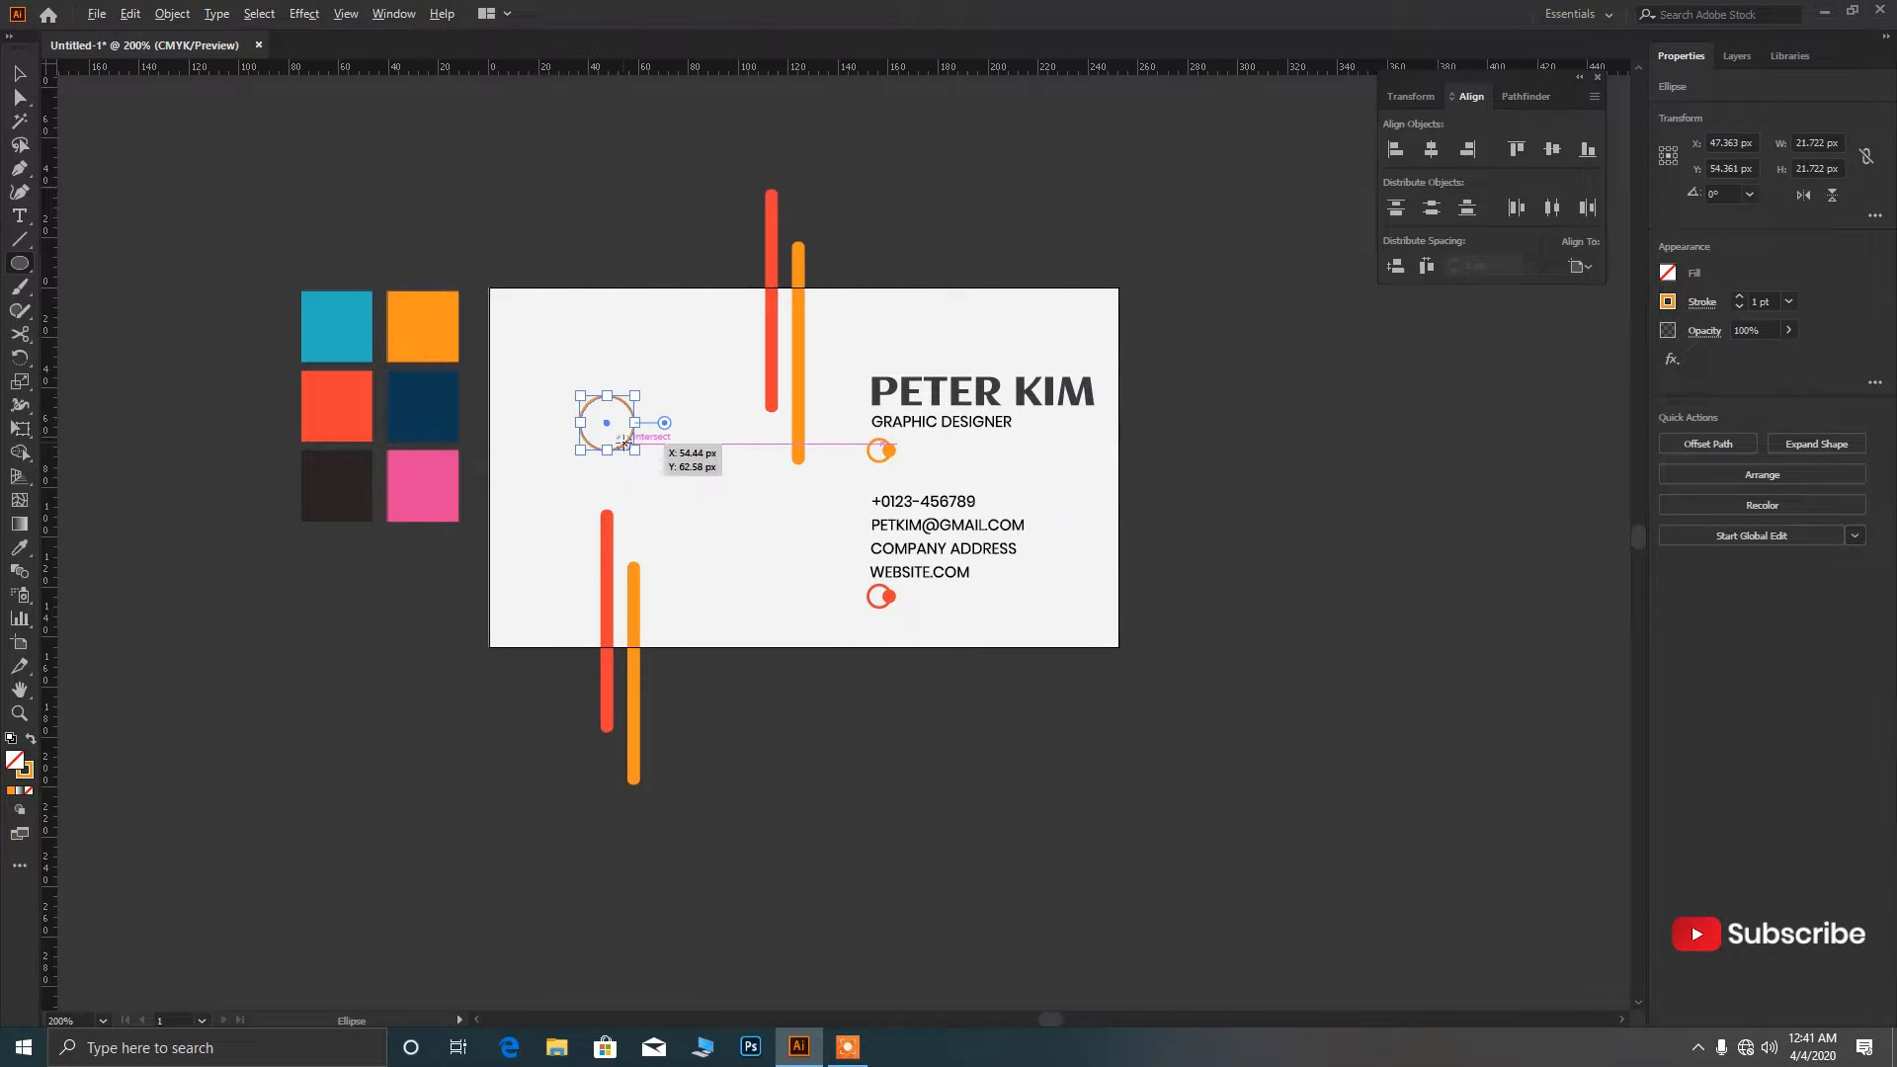
pyautogui.moveTo(634, 450); pyautogui.dragTo(626, 442)
# Add a third concentric circle at about 11.75 px and group all three circles.
pyautogui.click(131, 14)
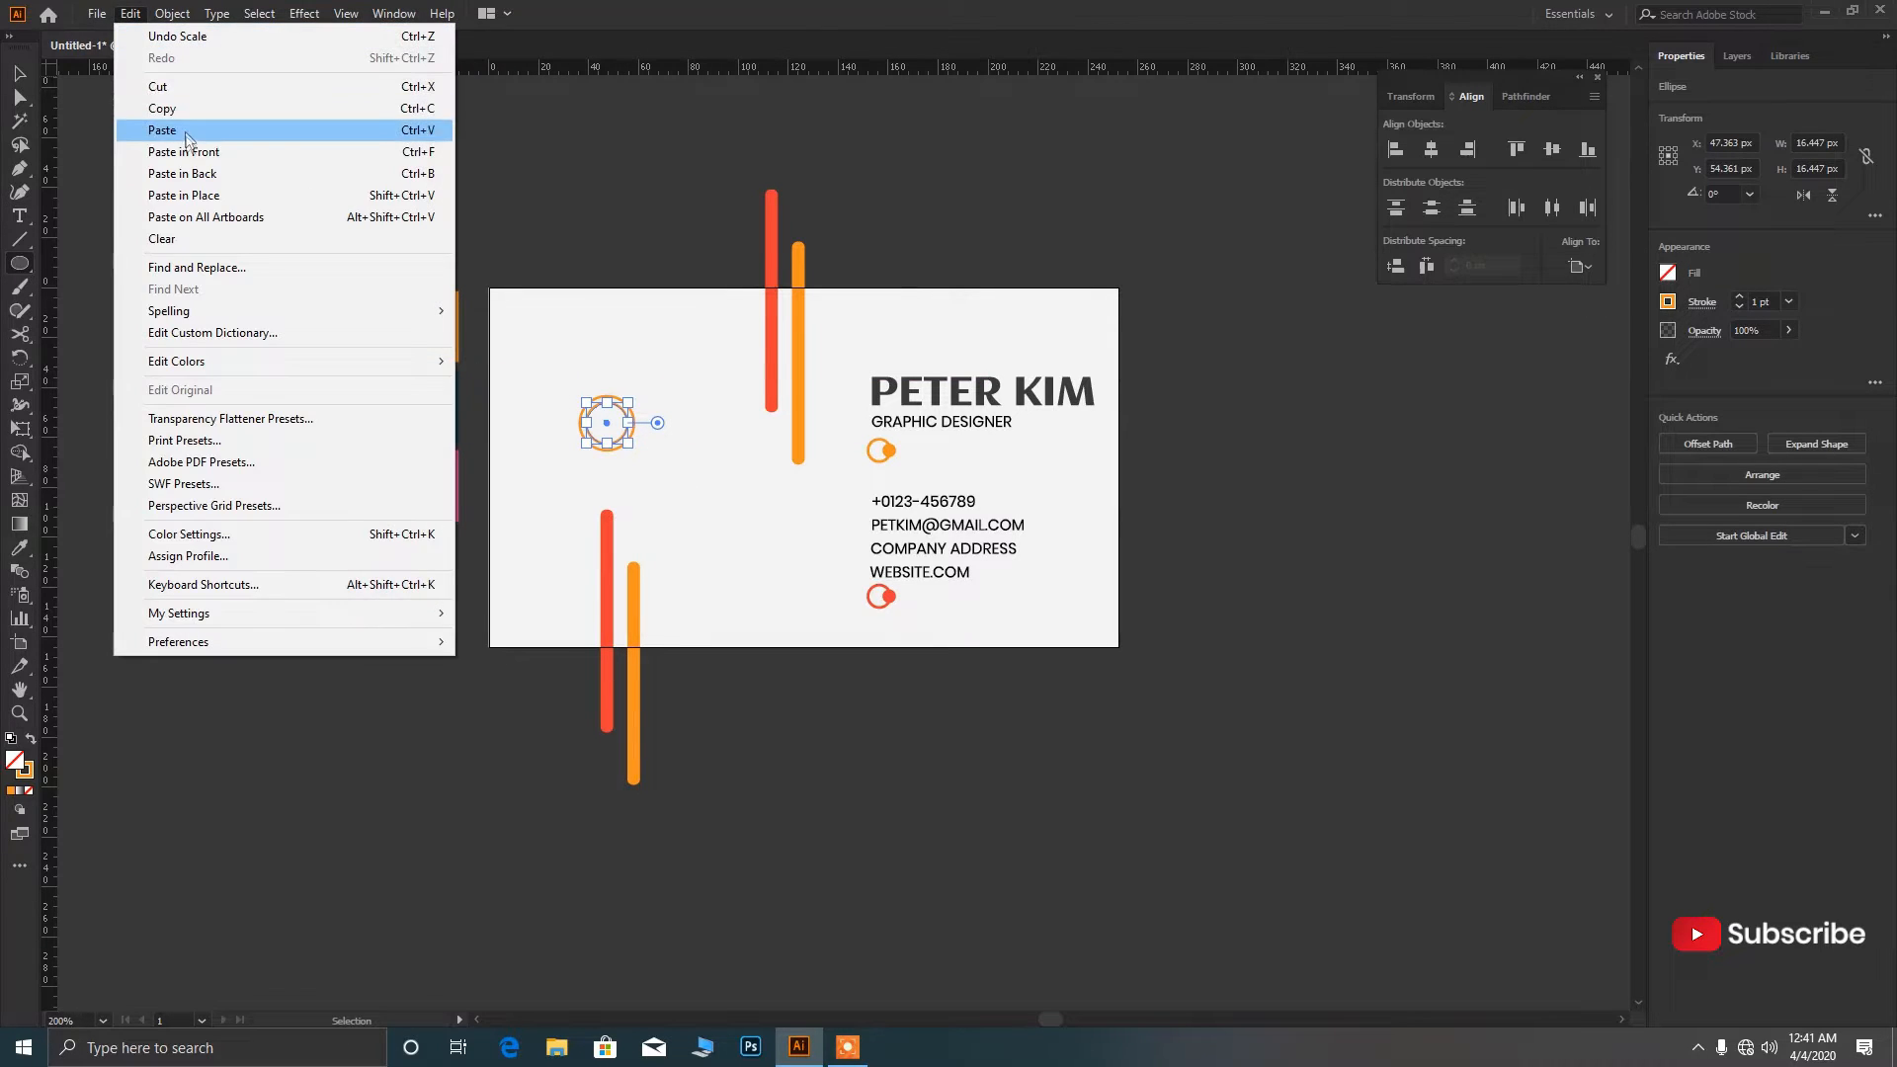
pyautogui.click(207, 195)
pyautogui.scroll(3, 634, 450)
pyautogui.moveTo(646, 455); pyautogui.dragTo(623, 416)
pyautogui.click(663, 406)
pyautogui.scroll(-3, 653, 423)
pyautogui.moveTo(721, 468); pyautogui.dragTo(573, 360)
pyautogui.hotkey('ctrl', 'g')
# Expand the ring group into shapes and colour it teal from the blue swatch.
pyautogui.click(172, 13)
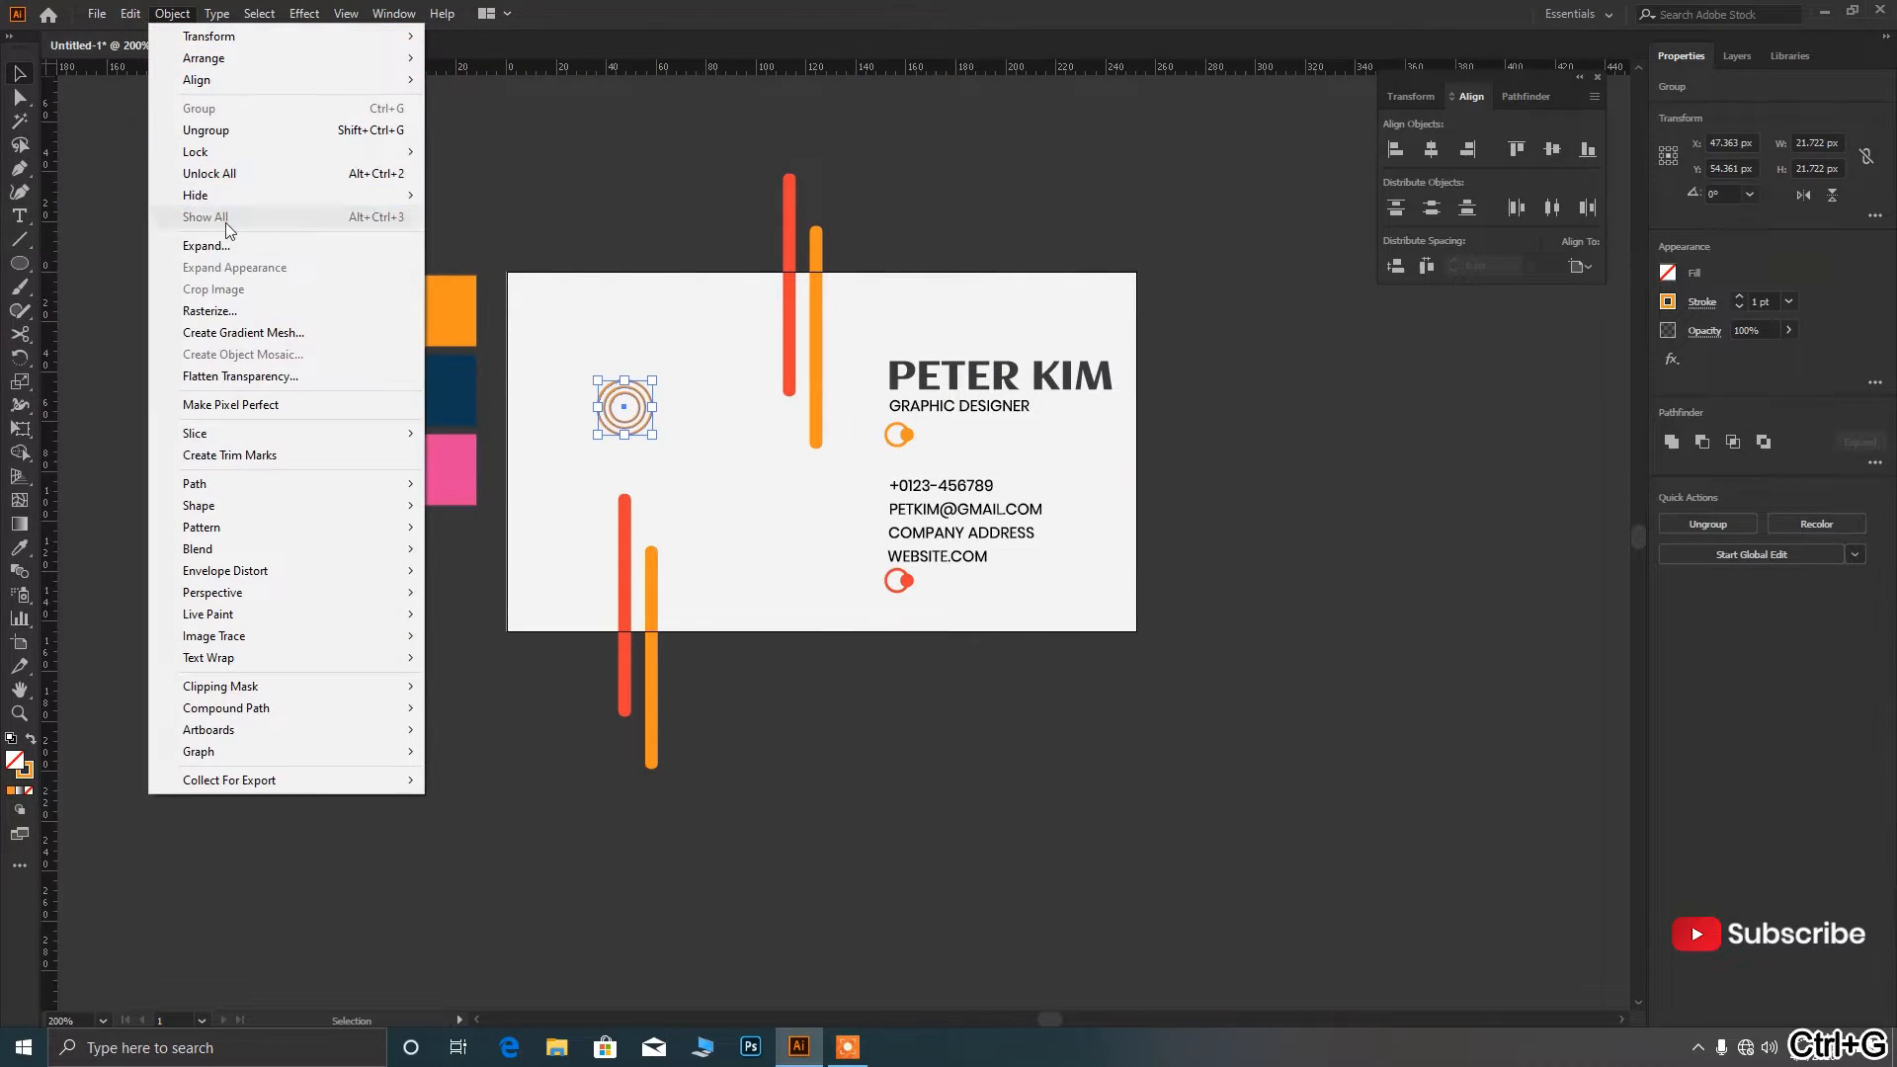
pyautogui.click(188, 221)
pyautogui.click(895, 634)
pyautogui.press('i')
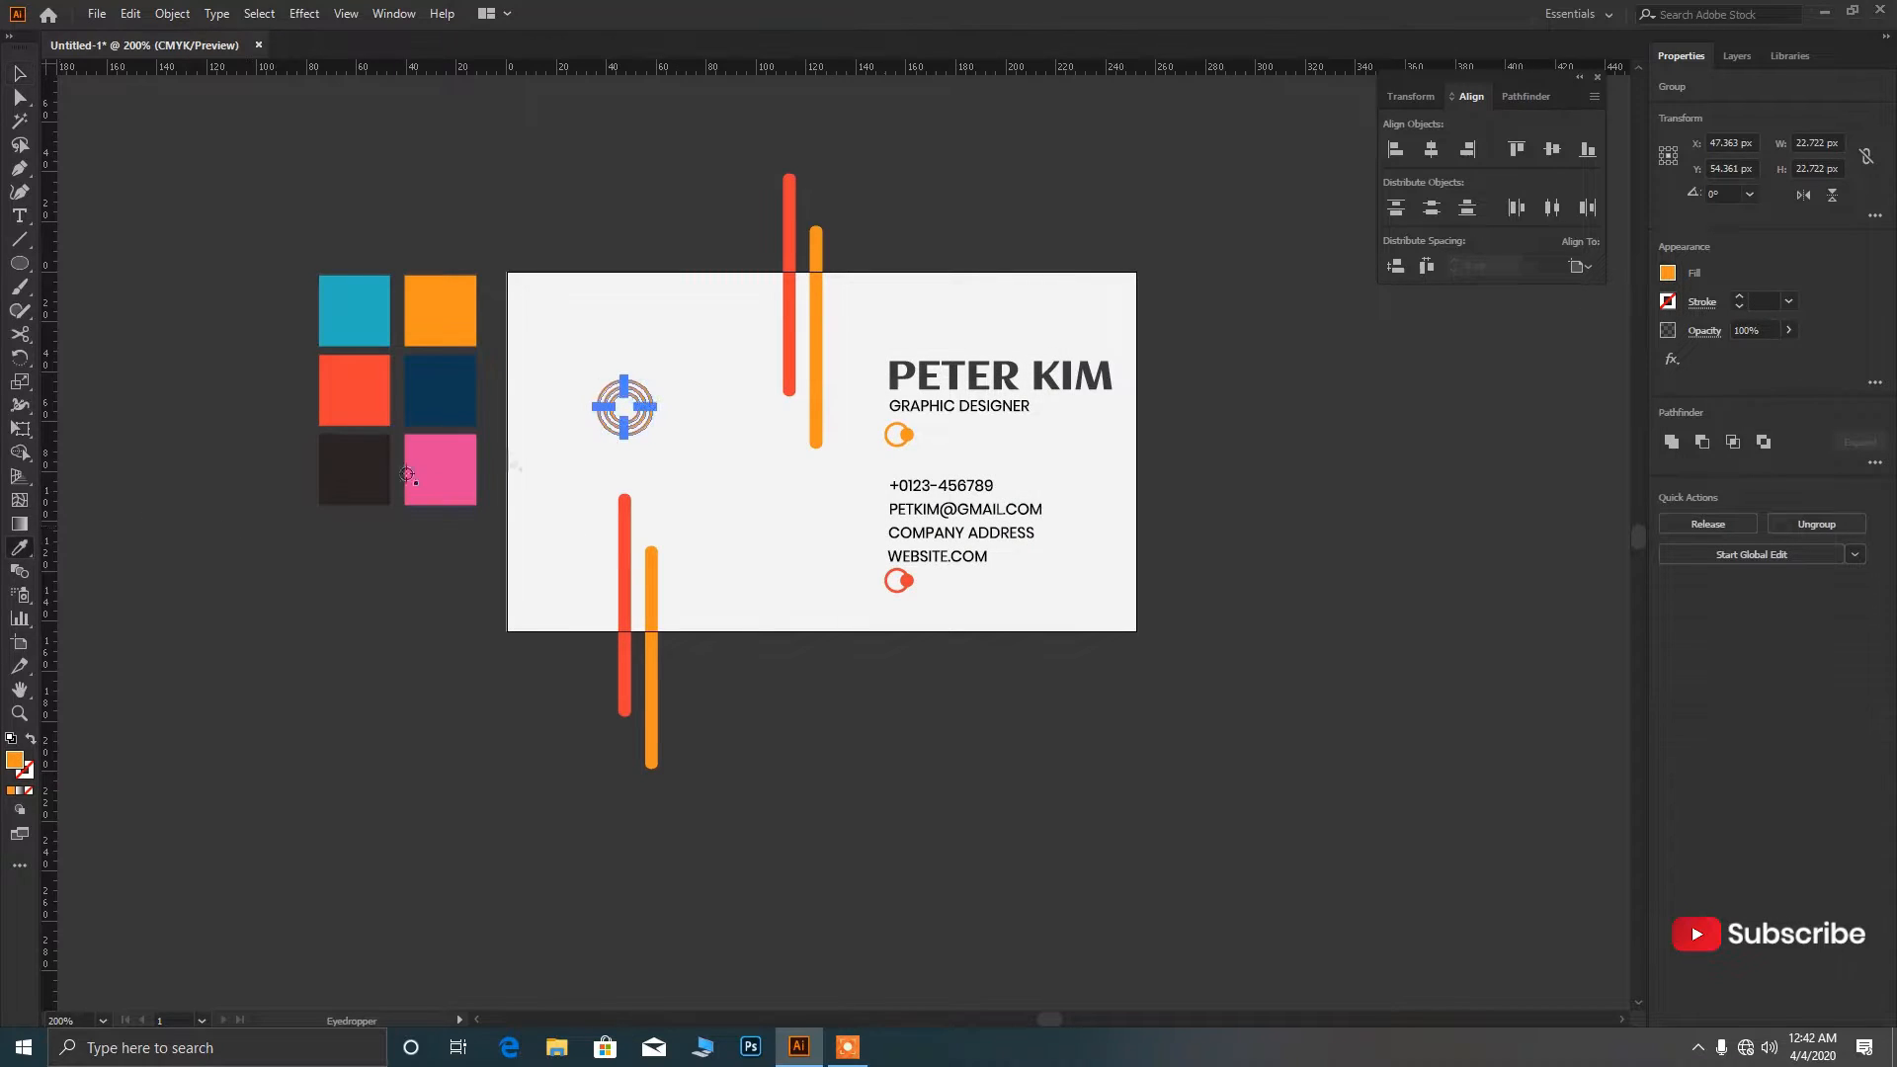
pyautogui.scroll(2, 365, 403)
# Move the teal ring target down about 27 px, just above the lower bars.
pyautogui.press('v')
pyautogui.press('Return')
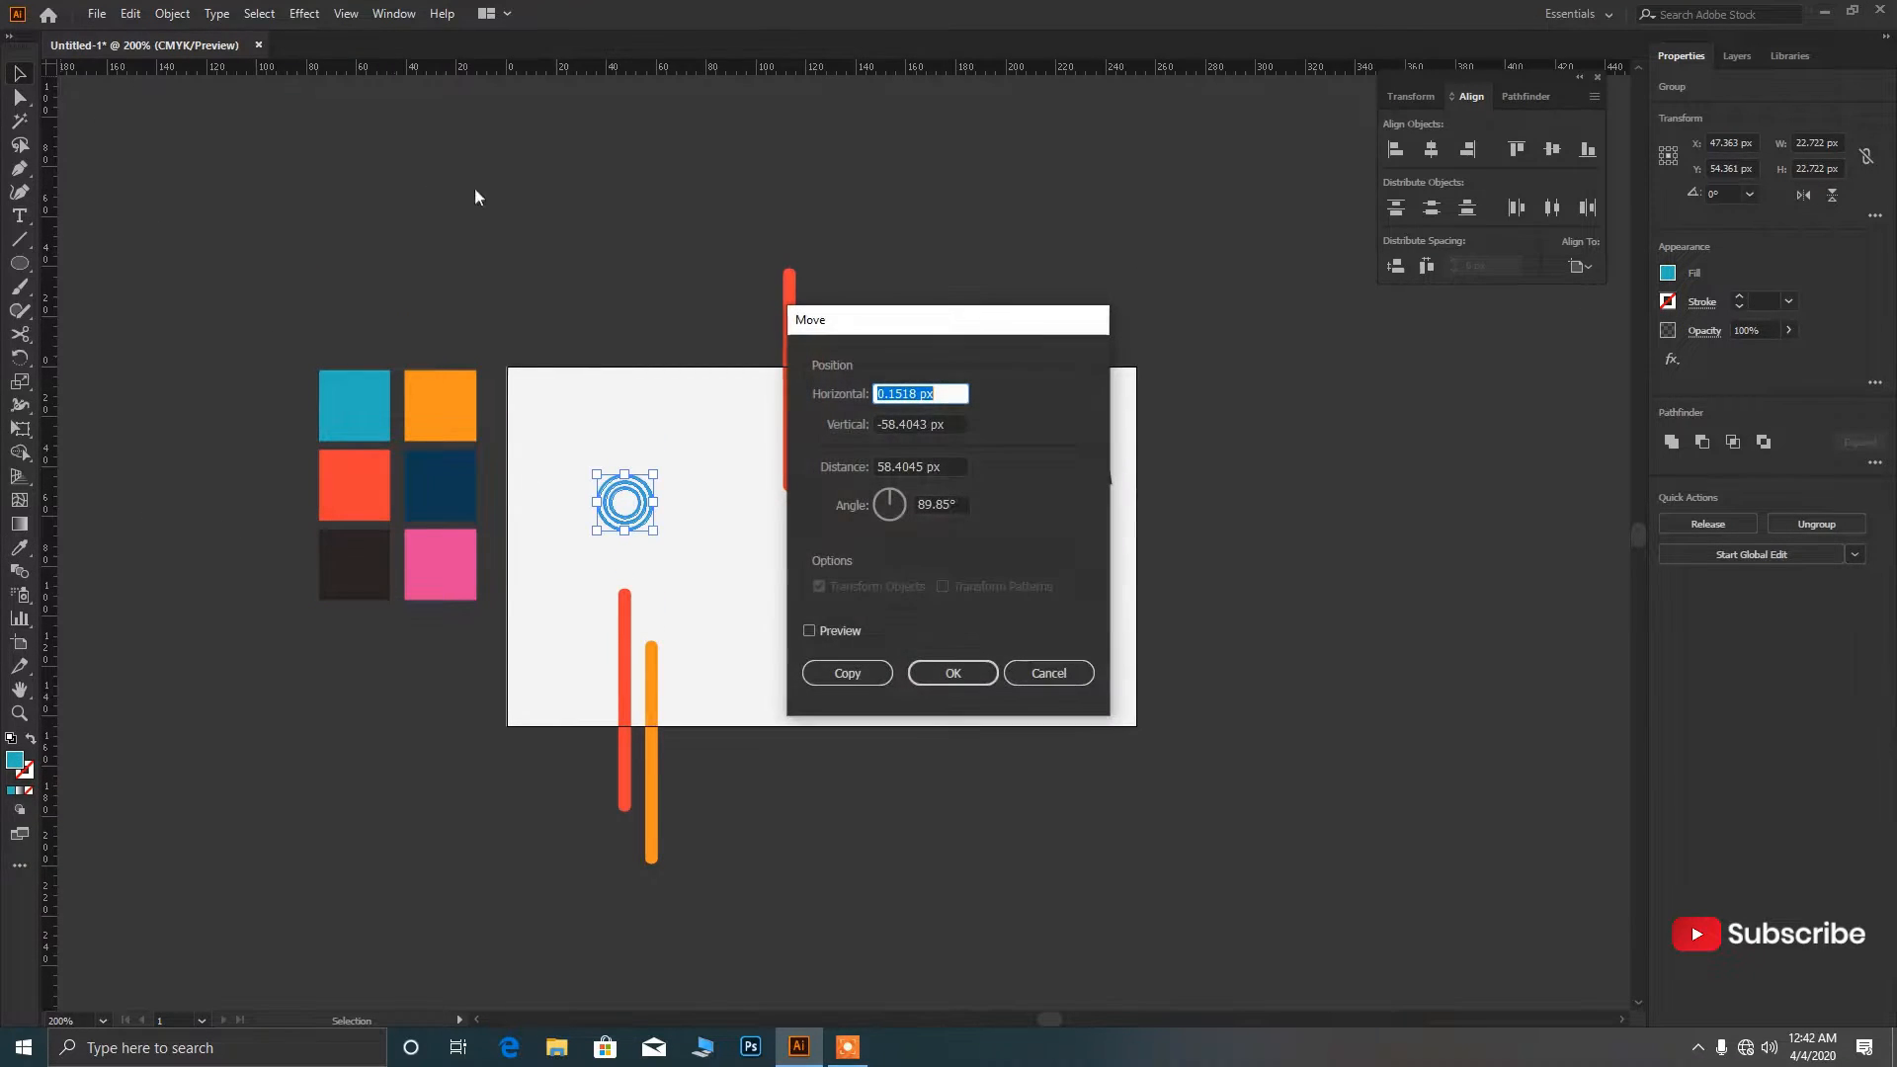
pyautogui.click(1047, 673)
pyautogui.click(681, 558)
pyautogui.scroll(-2, 647, 524)
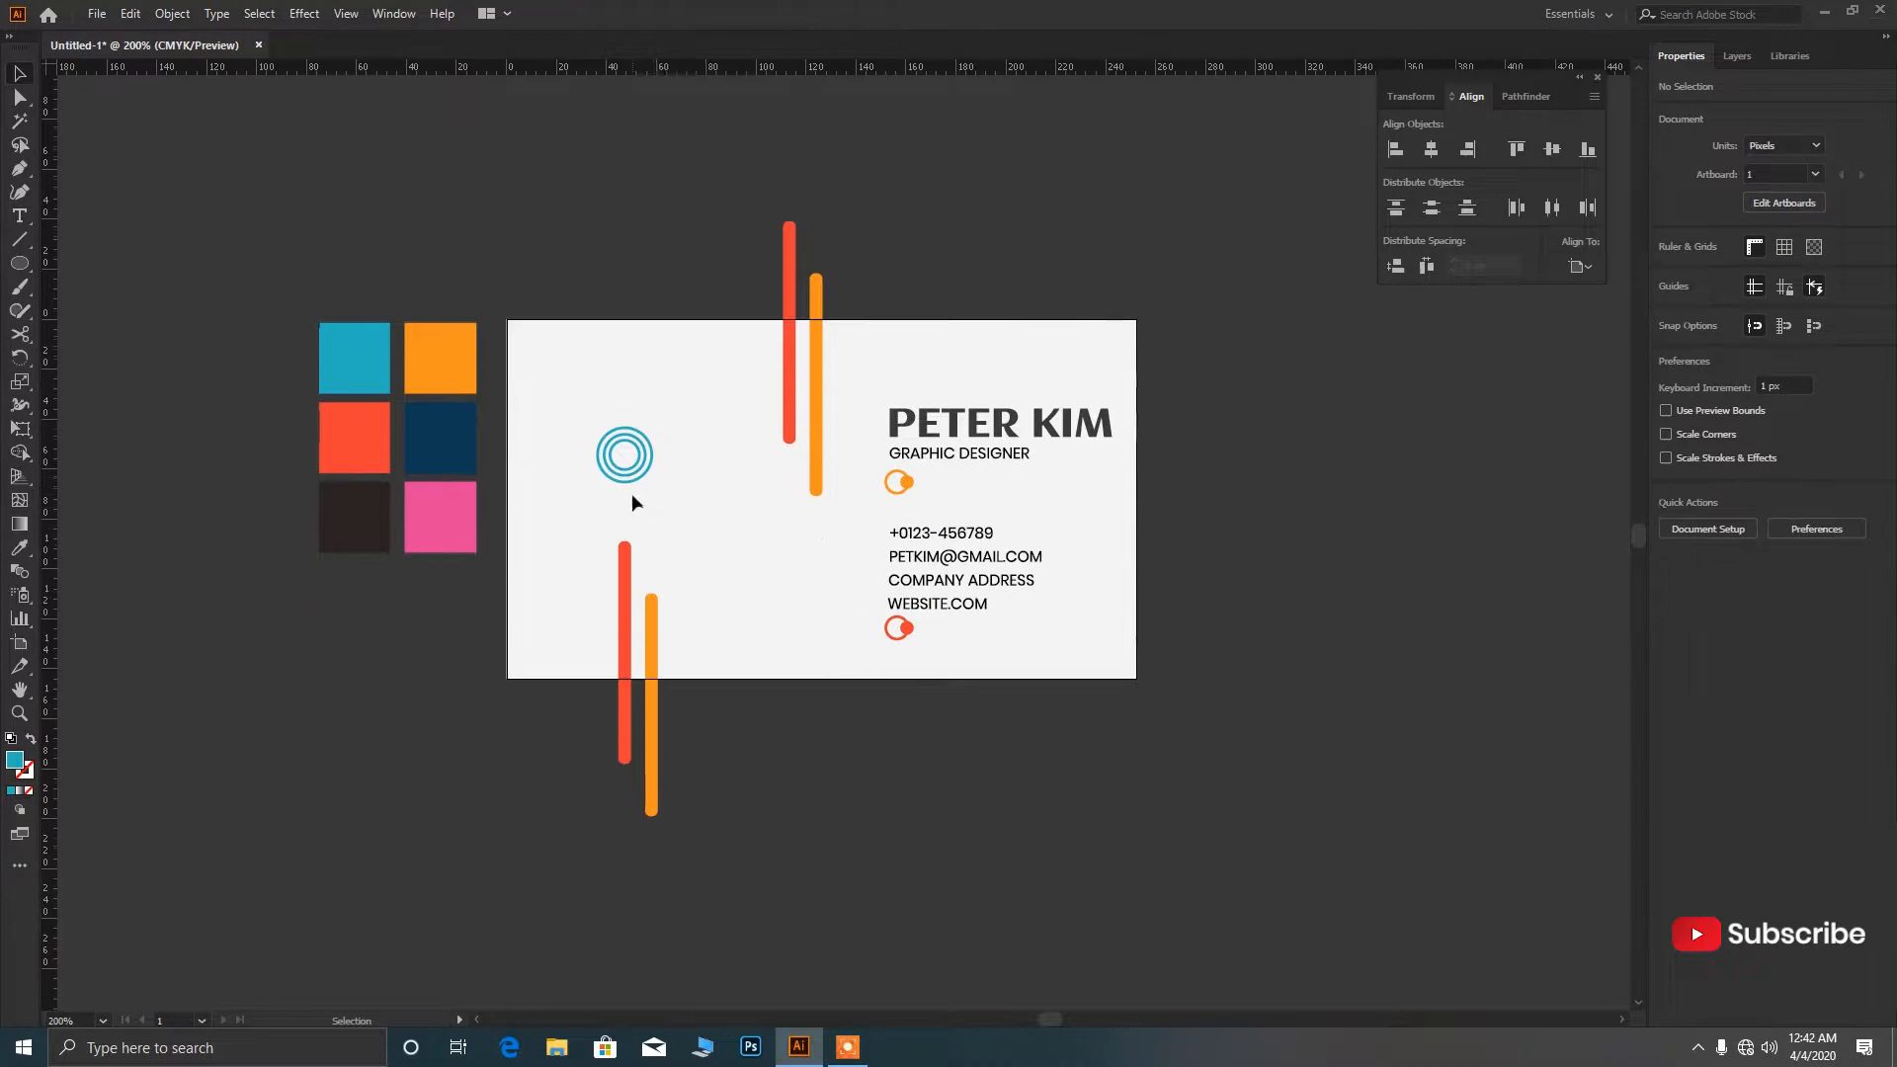
pyautogui.moveTo(637, 484); pyautogui.dragTo(665, 521)
pyautogui.click(707, 524)
pyautogui.scroll(-2, 707, 524)
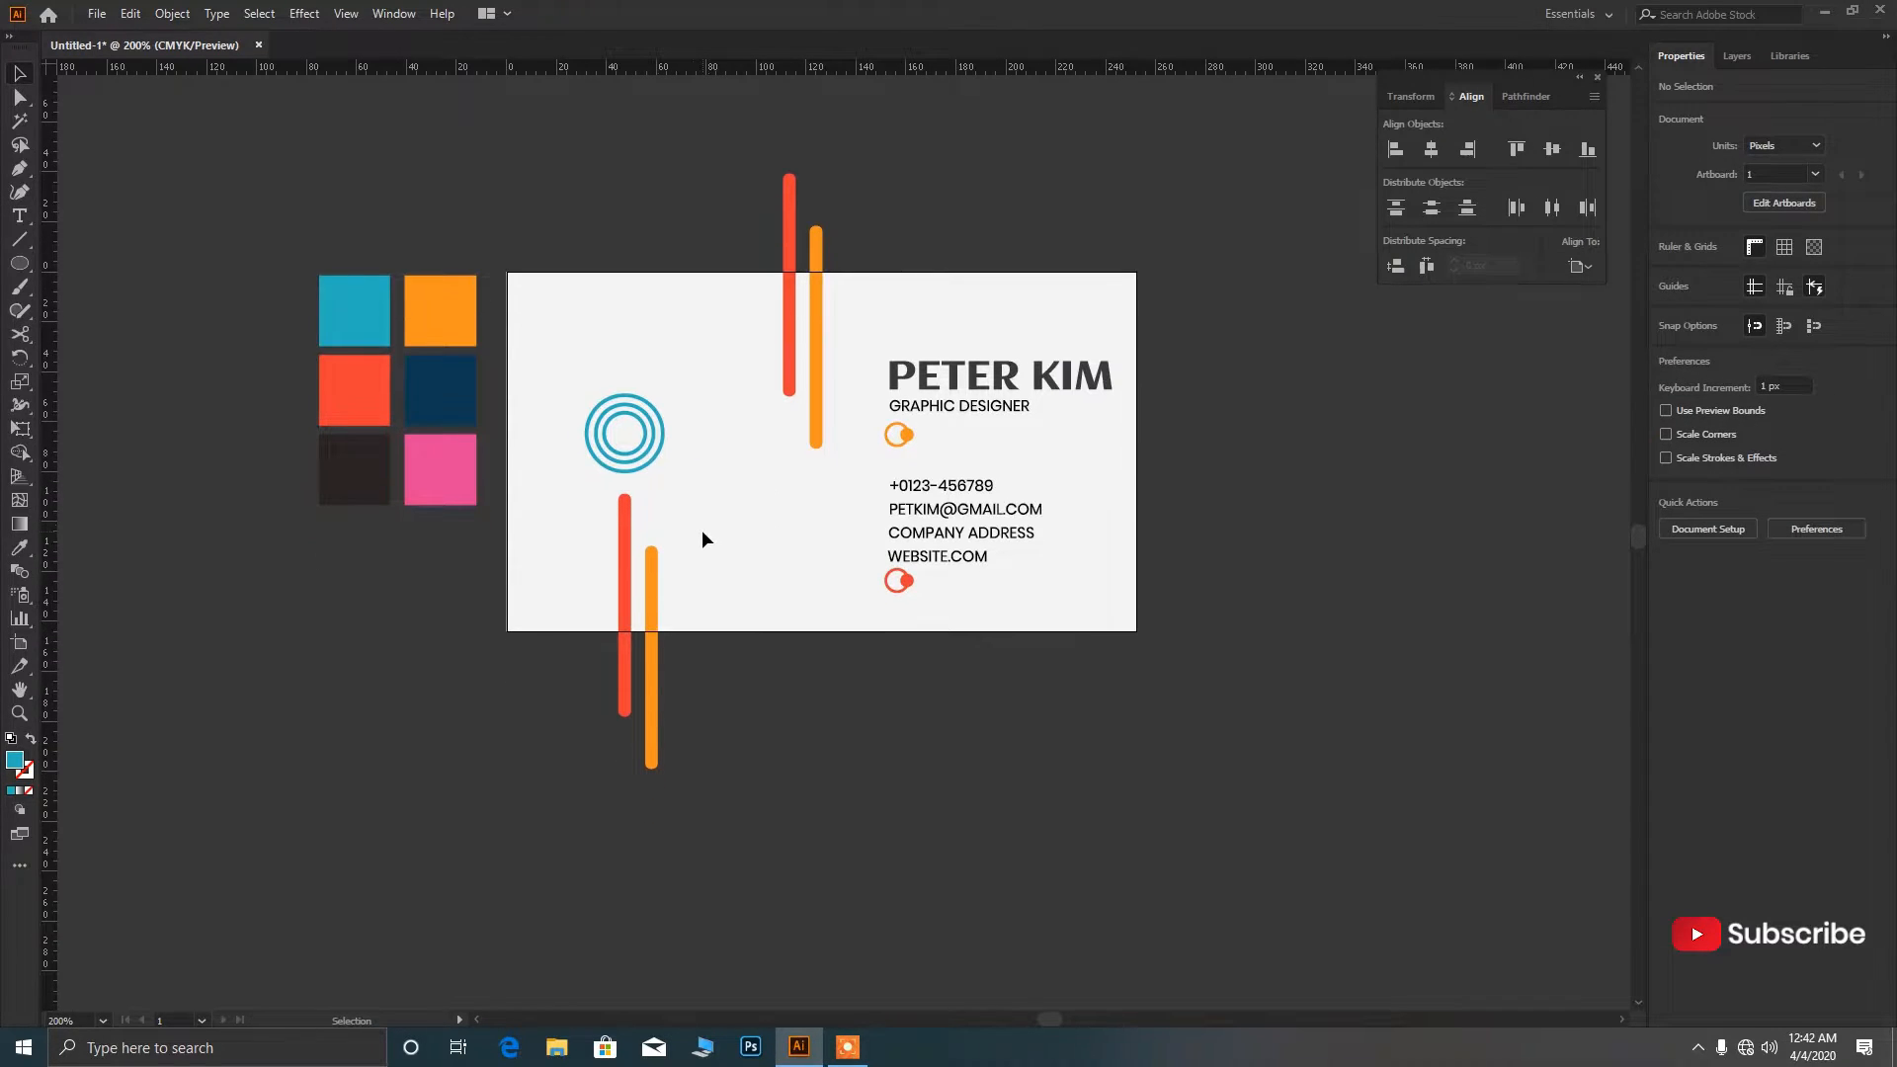
pyautogui.scroll(2, 647, 523)
pyautogui.scroll(-1, 632, 517)
pyautogui.scroll(3, 630, 516)
pyautogui.scroll(-2, 630, 516)
pyautogui.scroll(2, 630, 517)
pyautogui.scroll(-3, 612, 514)
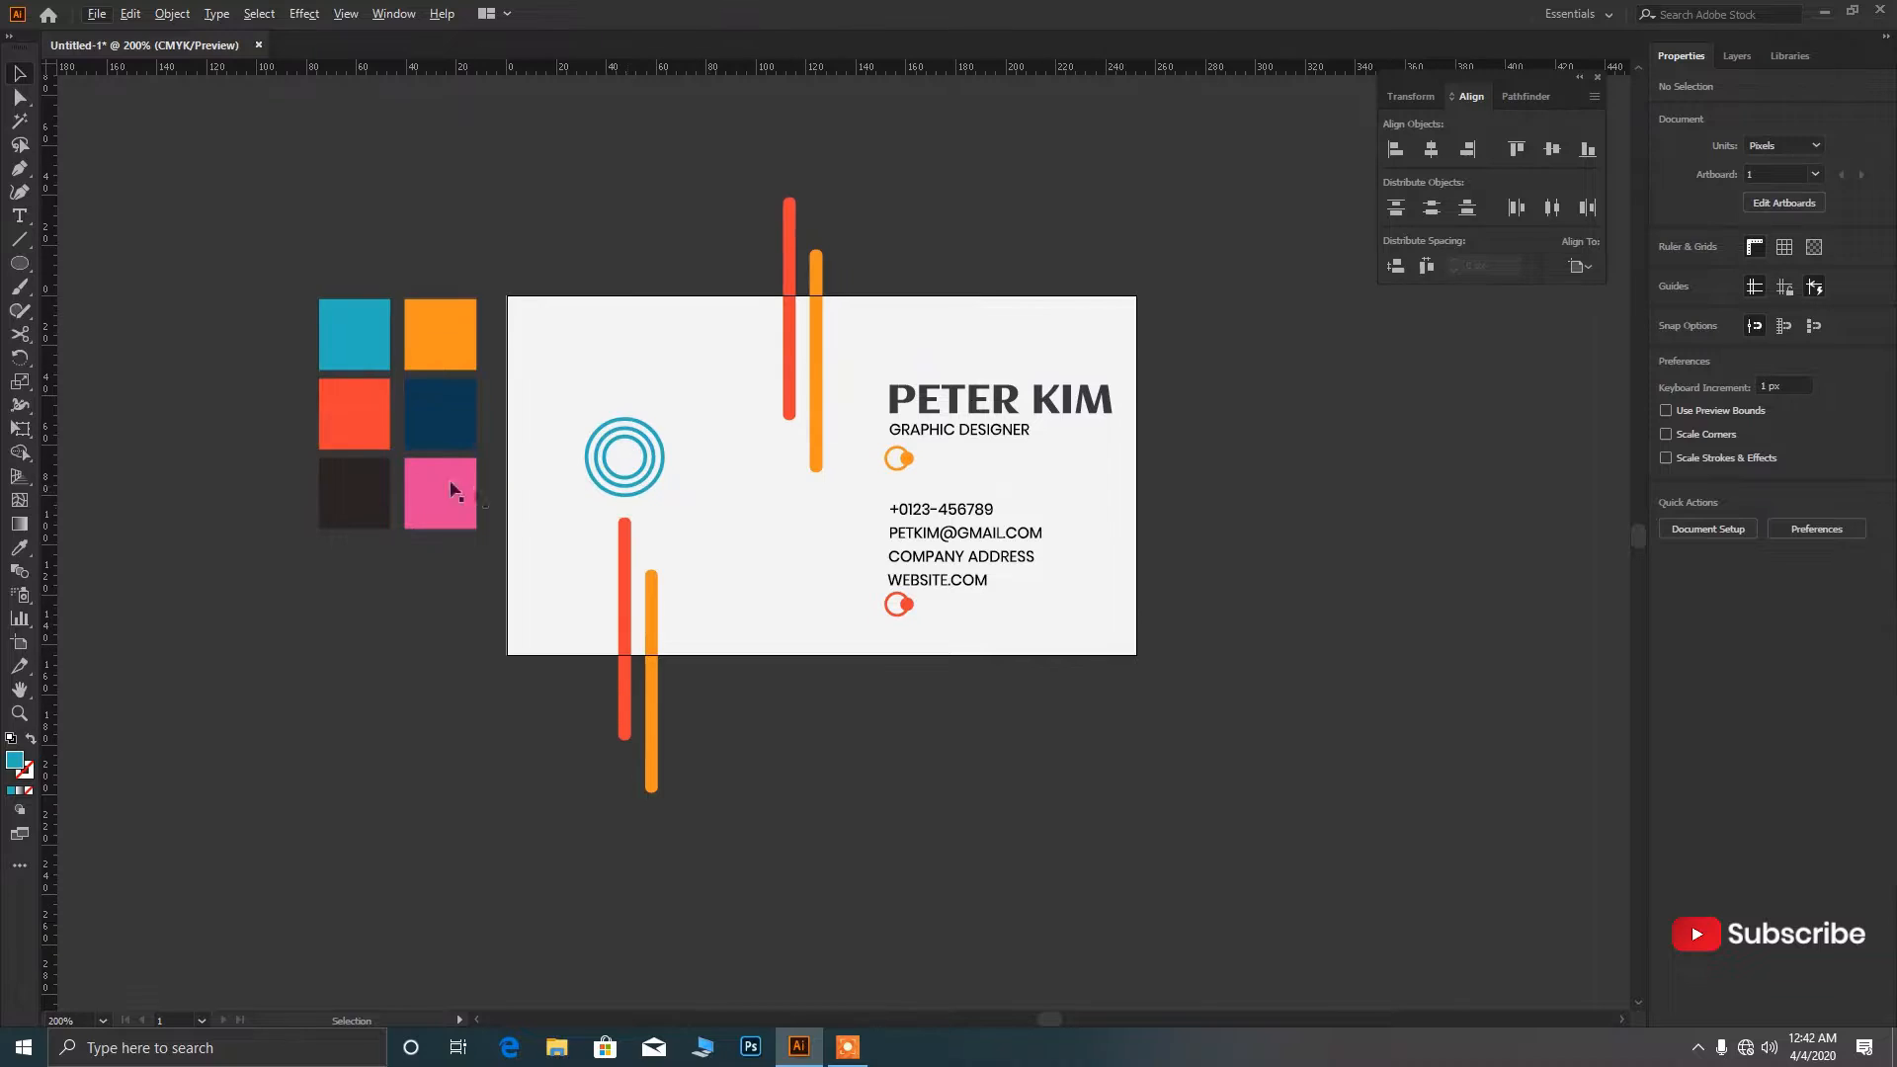
# Create a 3-sided polygon with 5 px radius near the card's top left.
pyautogui.moveTo(27, 263); pyautogui.dragTo(119, 323)
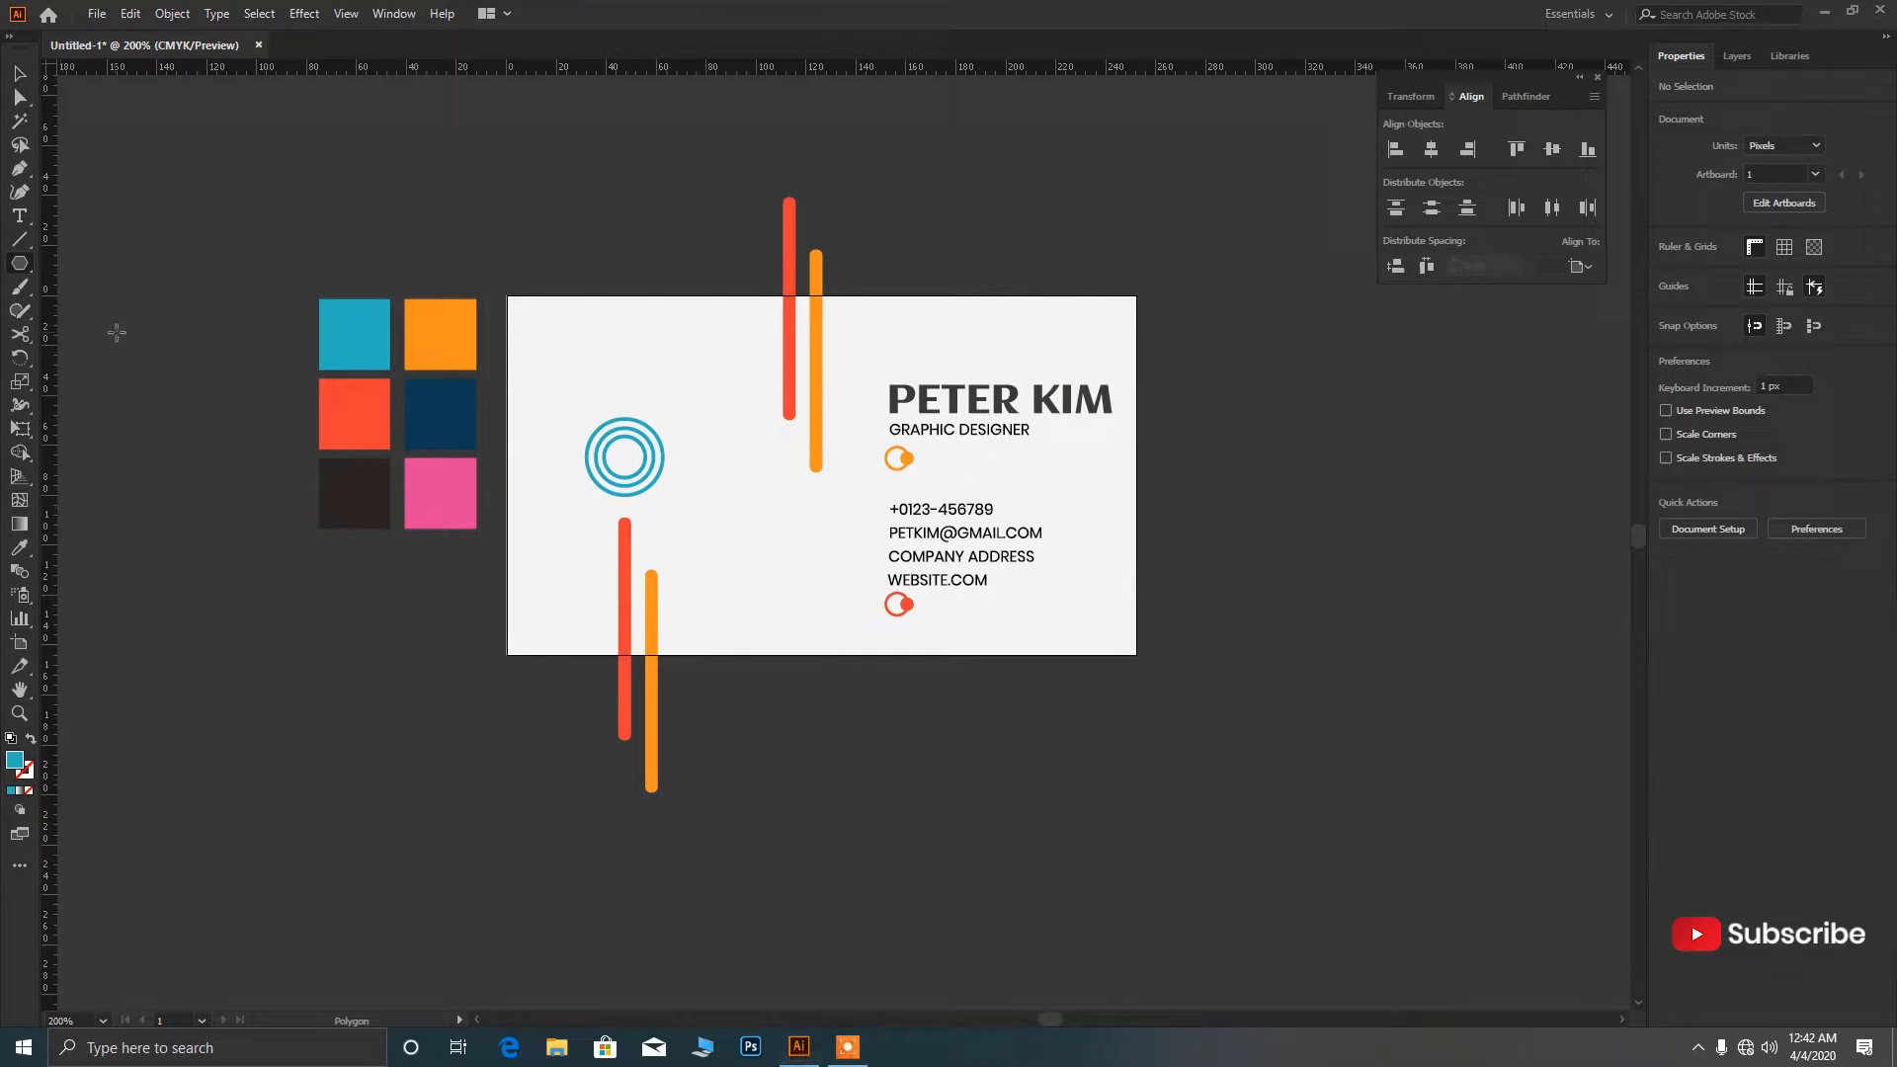
pyautogui.click(605, 356)
pyautogui.write('3')
pyautogui.doubleClick(926, 475)
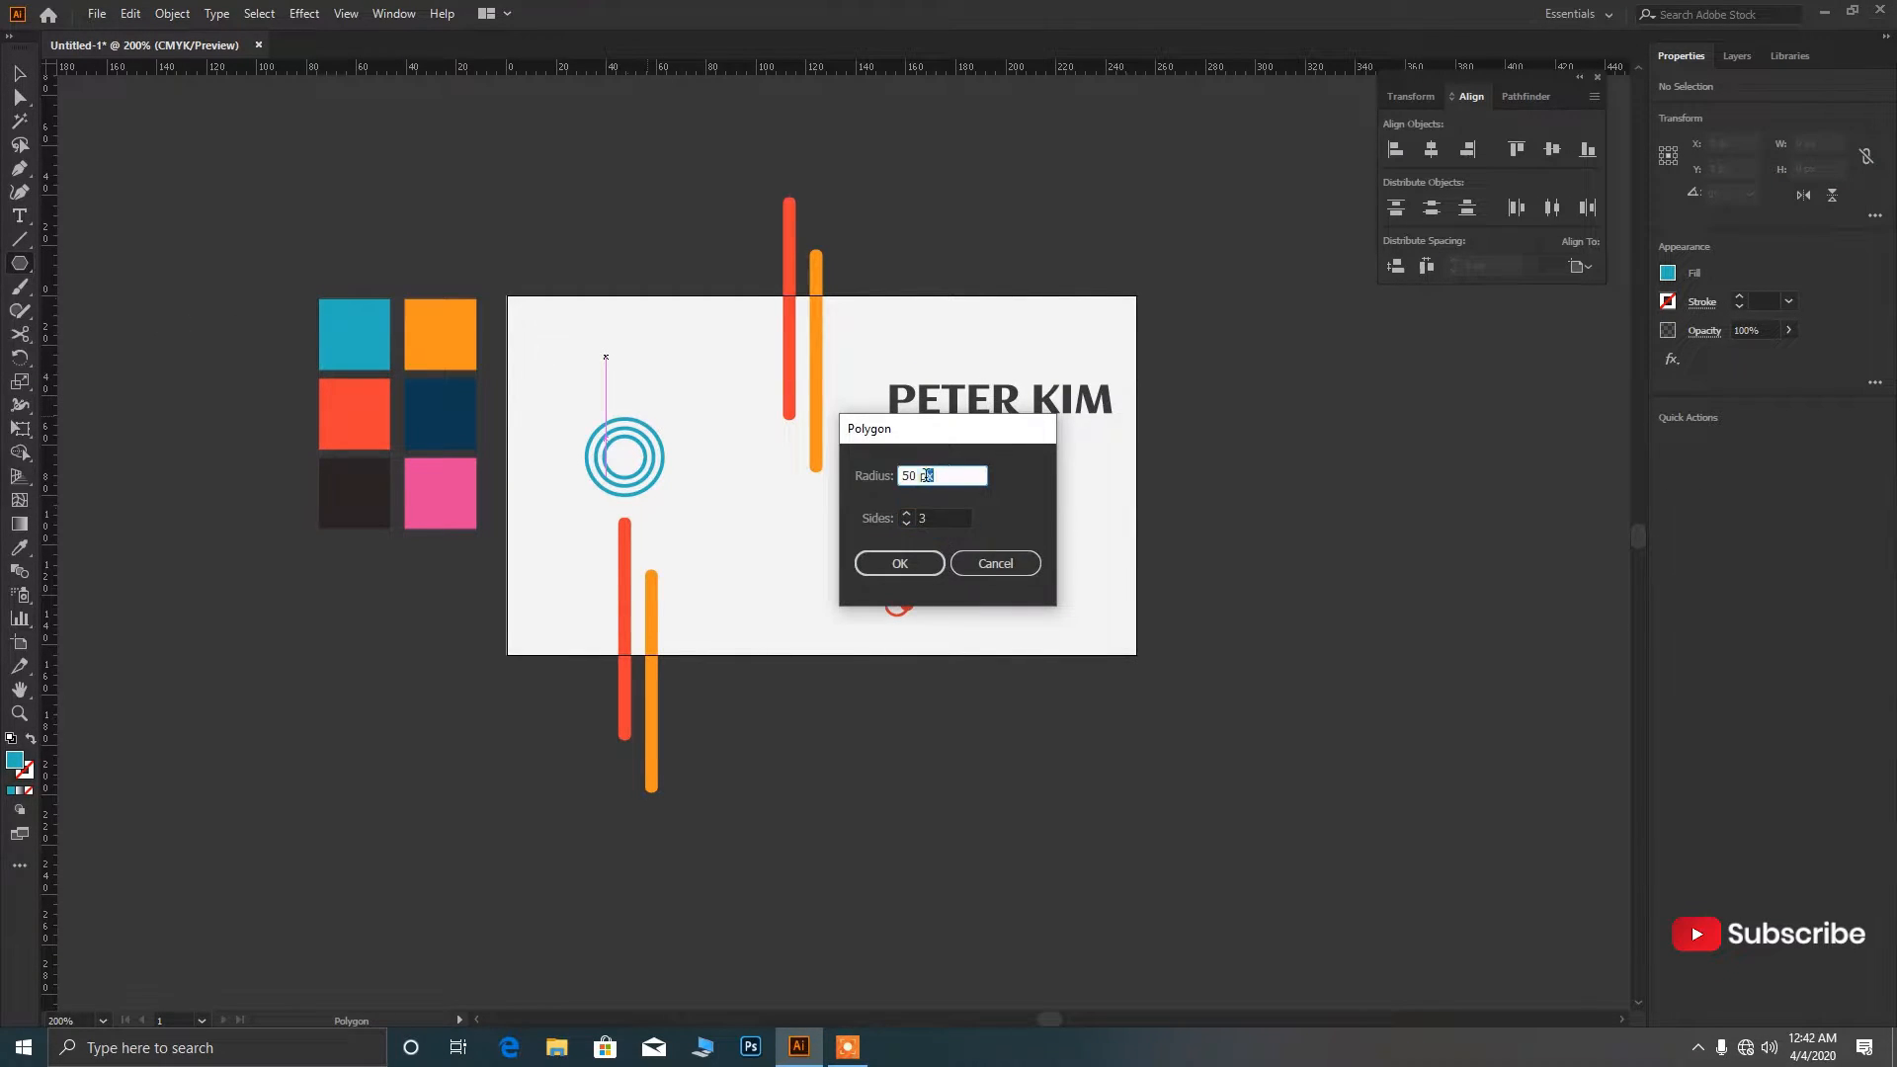
pyautogui.write('5')
pyautogui.press('Return')
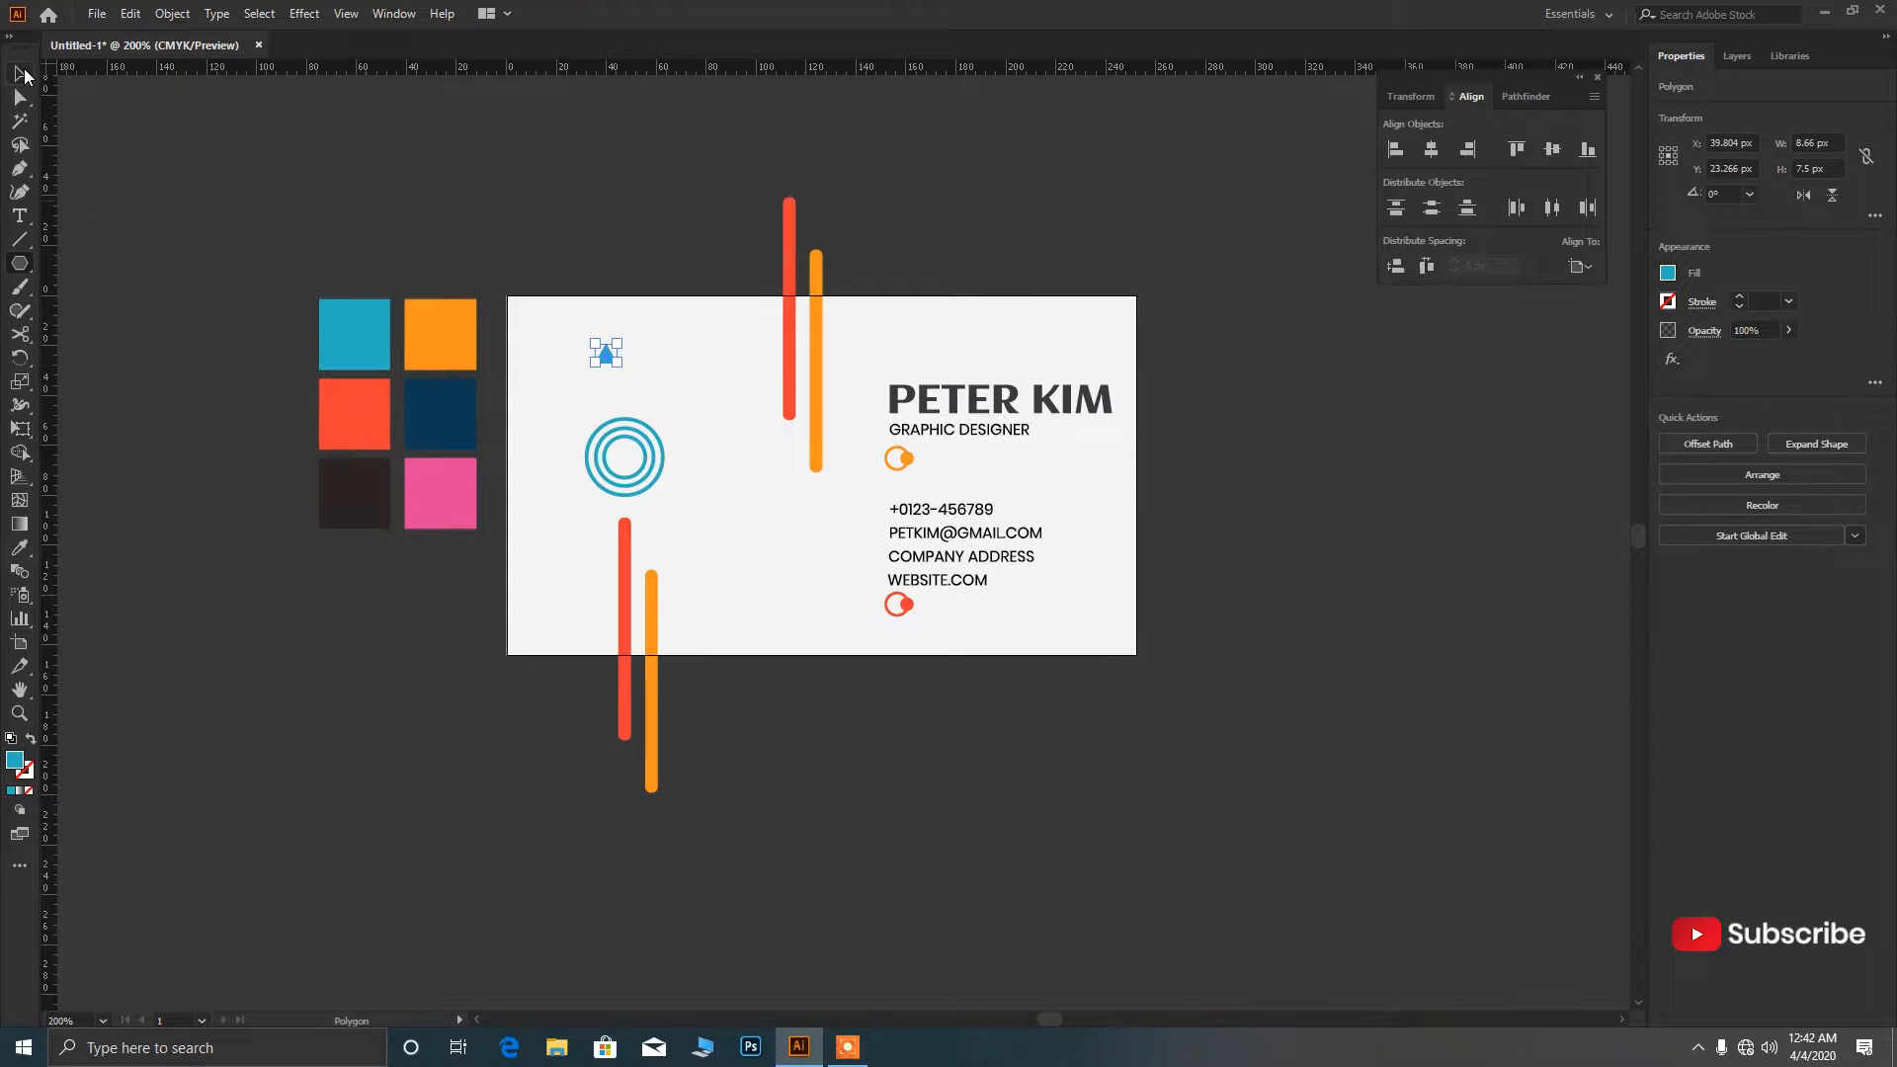
# Rotate the triangle to point downward and move it onto the card's top edge.
pyautogui.click(636, 389)
pyautogui.scroll(1, 636, 390)
pyautogui.scroll(-1, 636, 389)
pyautogui.click(599, 296)
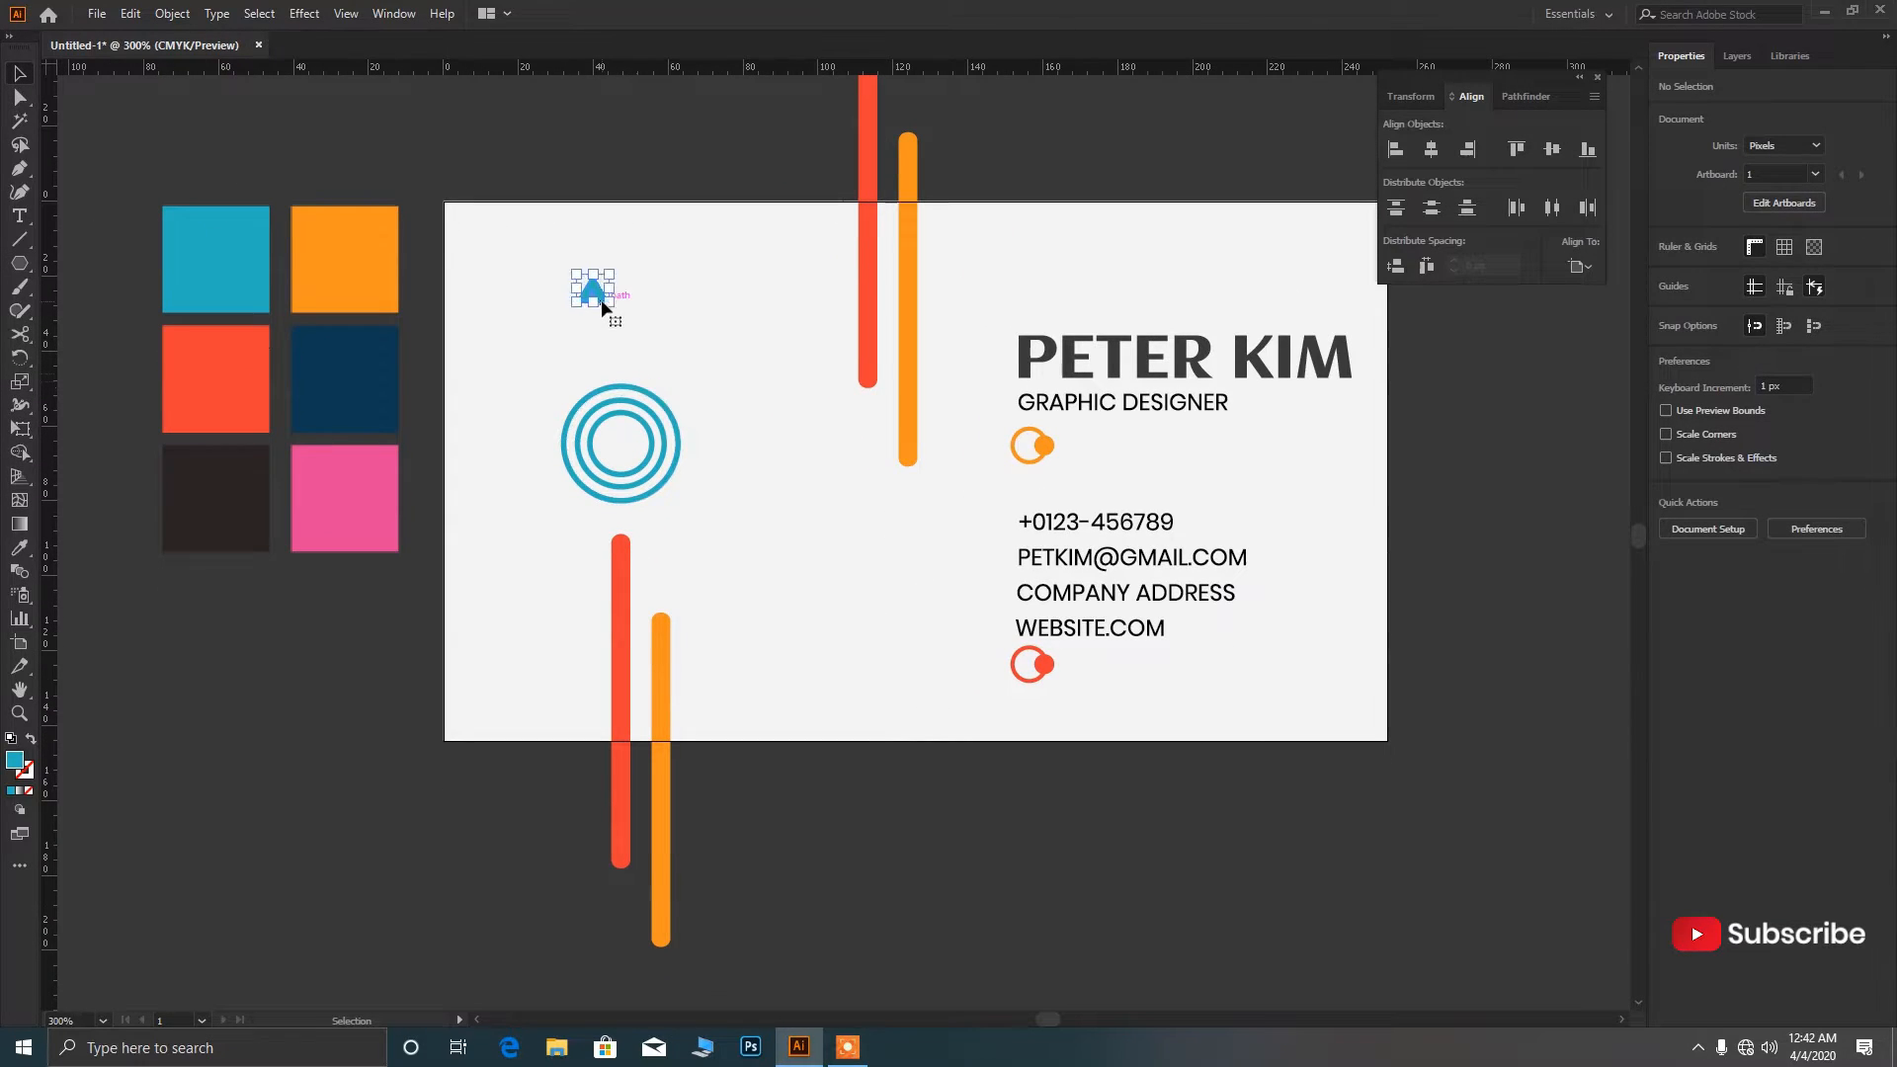
pyautogui.moveTo(619, 264); pyautogui.dragTo(590, 302)
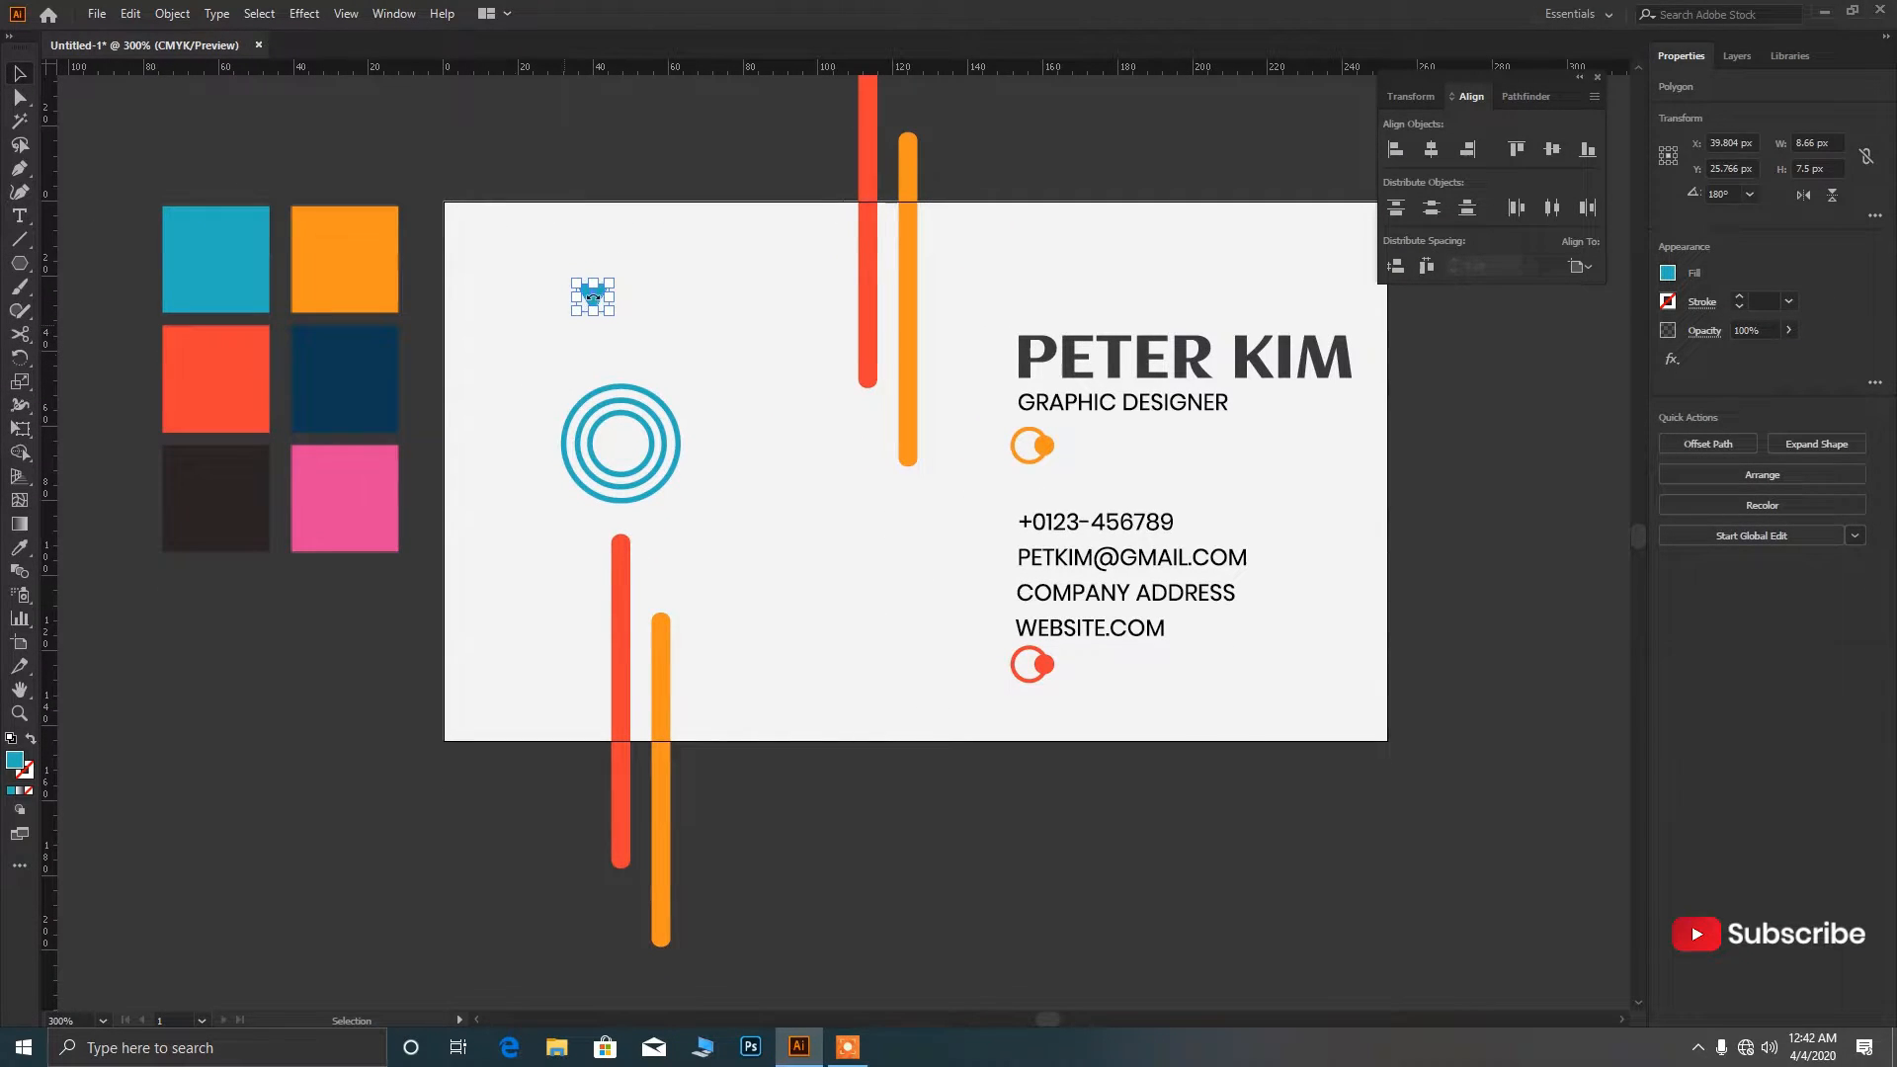
pyautogui.scroll(2, 593, 297)
pyautogui.hotkey('ctrl', 'z')
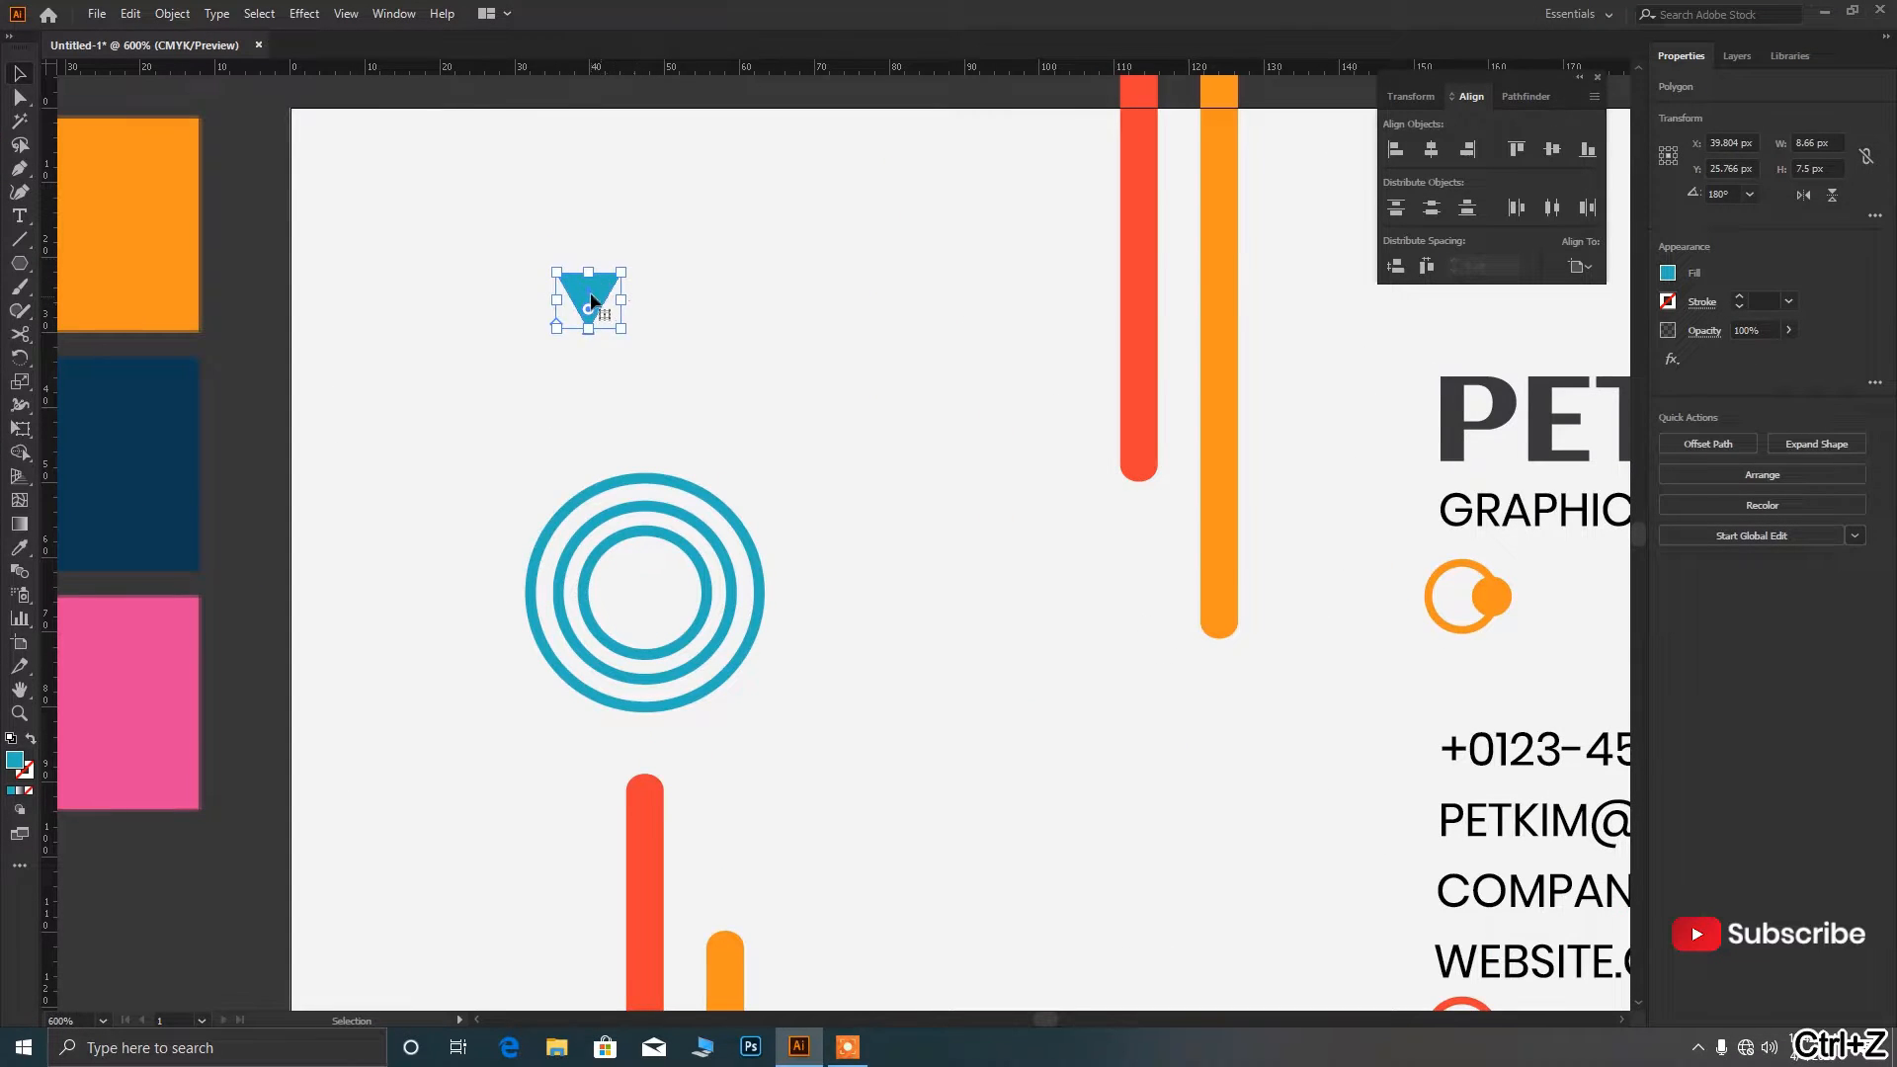
pyautogui.moveTo(590, 302); pyautogui.dragTo(625, 132)
pyautogui.click(585, 237)
# Duplicate the triangle into the card's bottom-right corner.
pyautogui.scroll(-4, 588, 239)
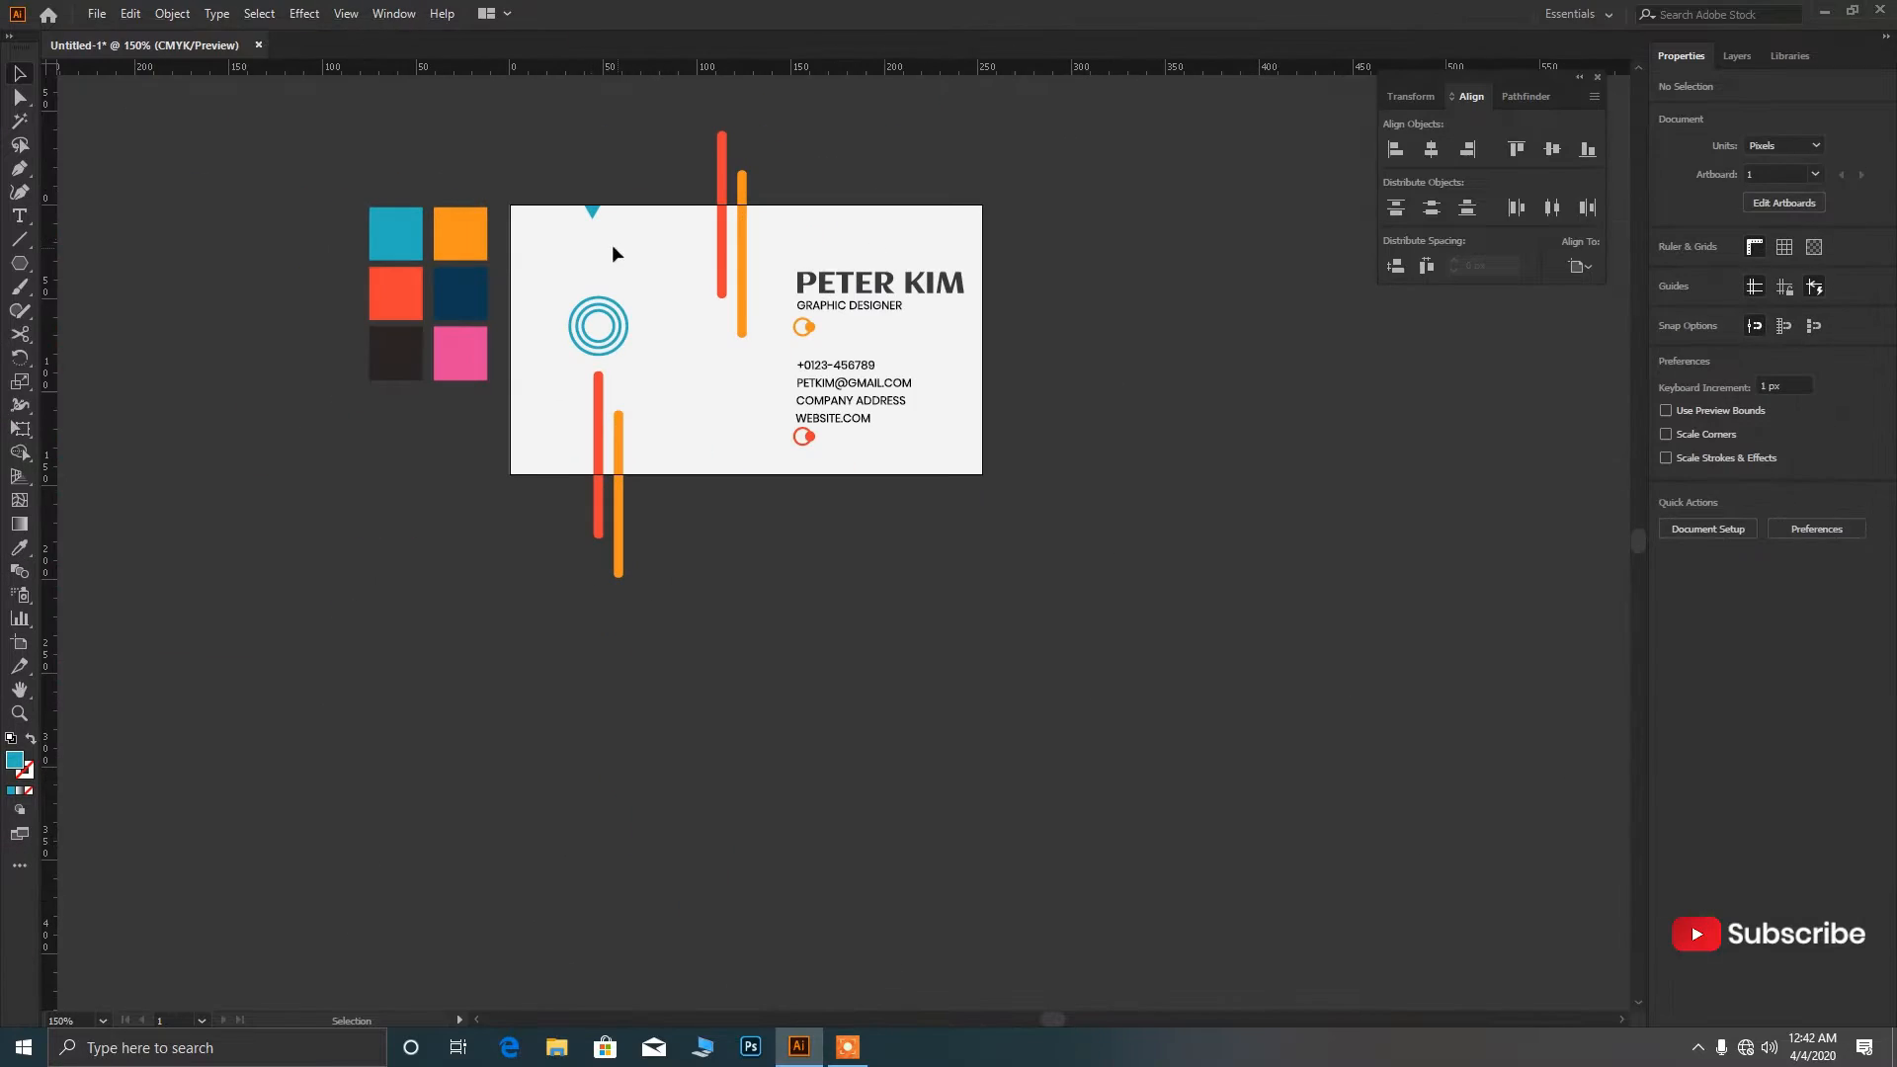
pyautogui.scroll(2, 601, 239)
pyautogui.scroll(-1, 600, 239)
pyautogui.moveTo(587, 204); pyautogui.dragTo(733, 437)
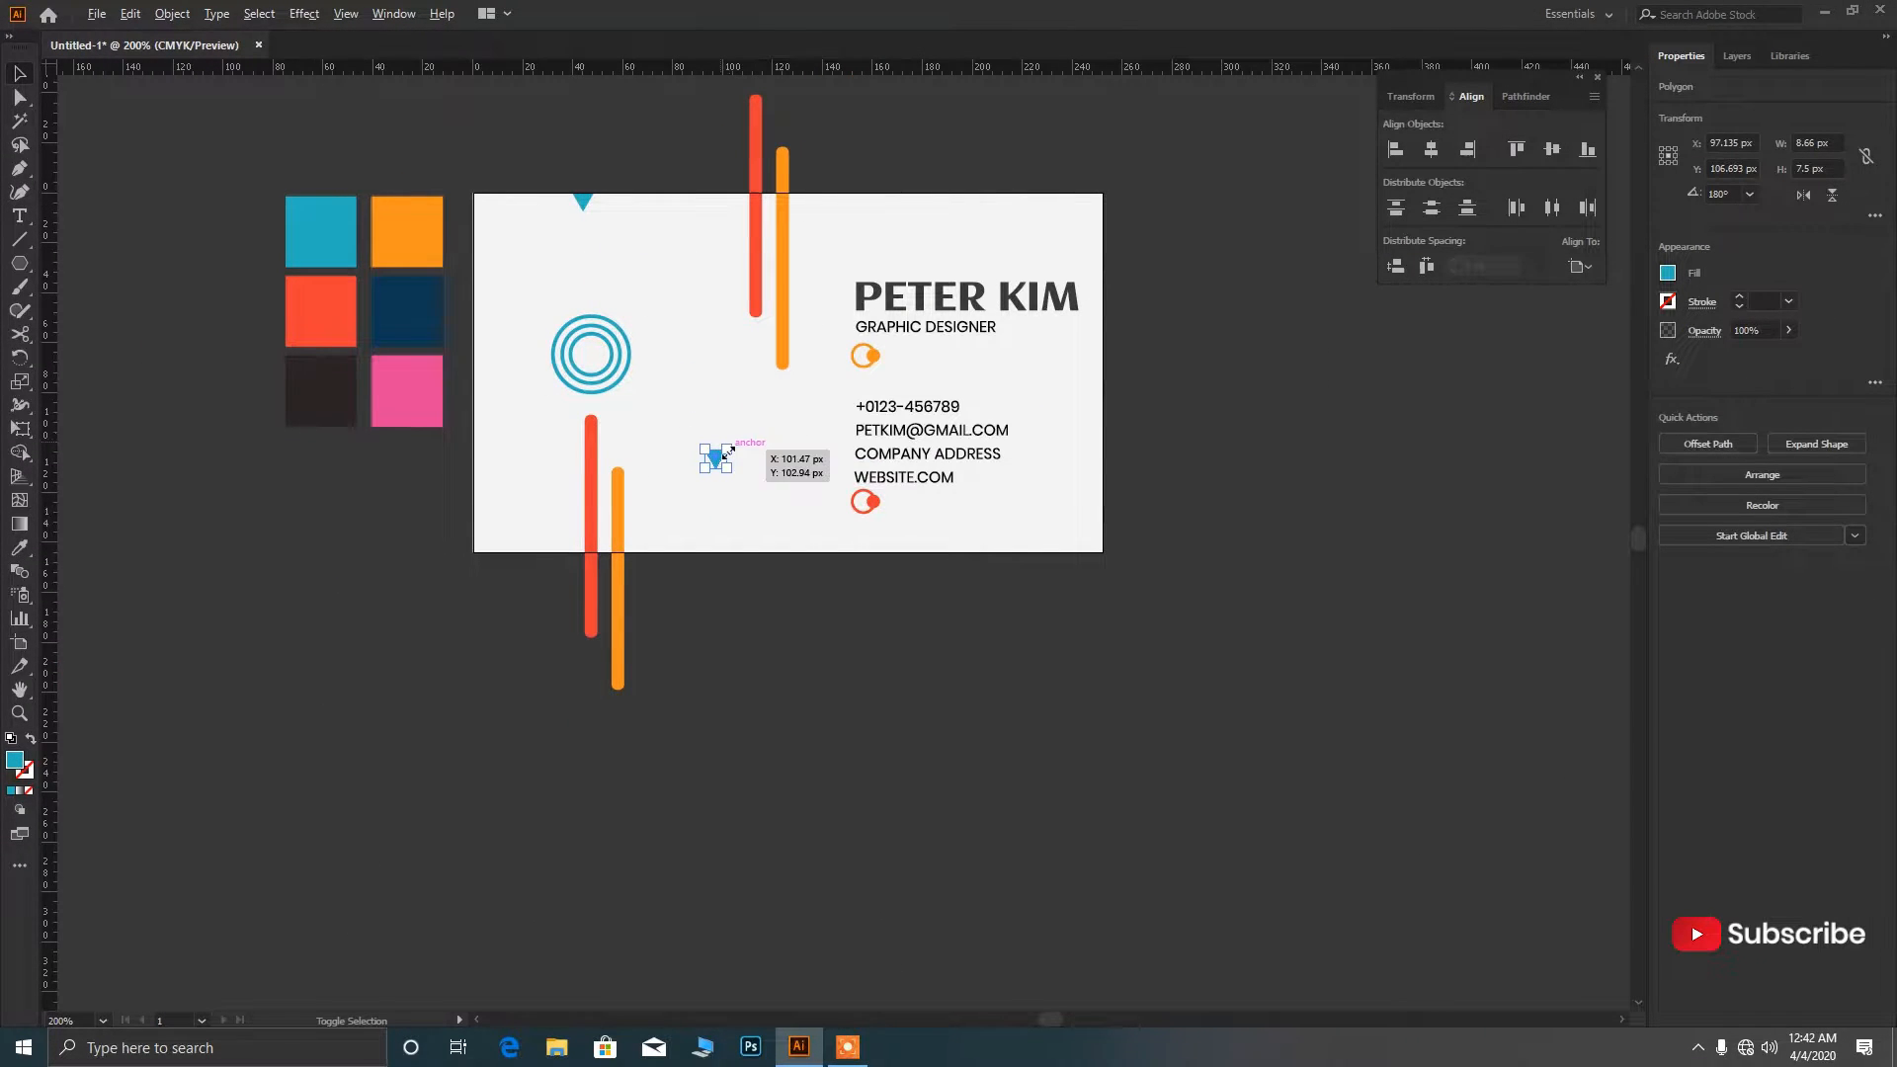
pyautogui.scroll(1, 731, 439)
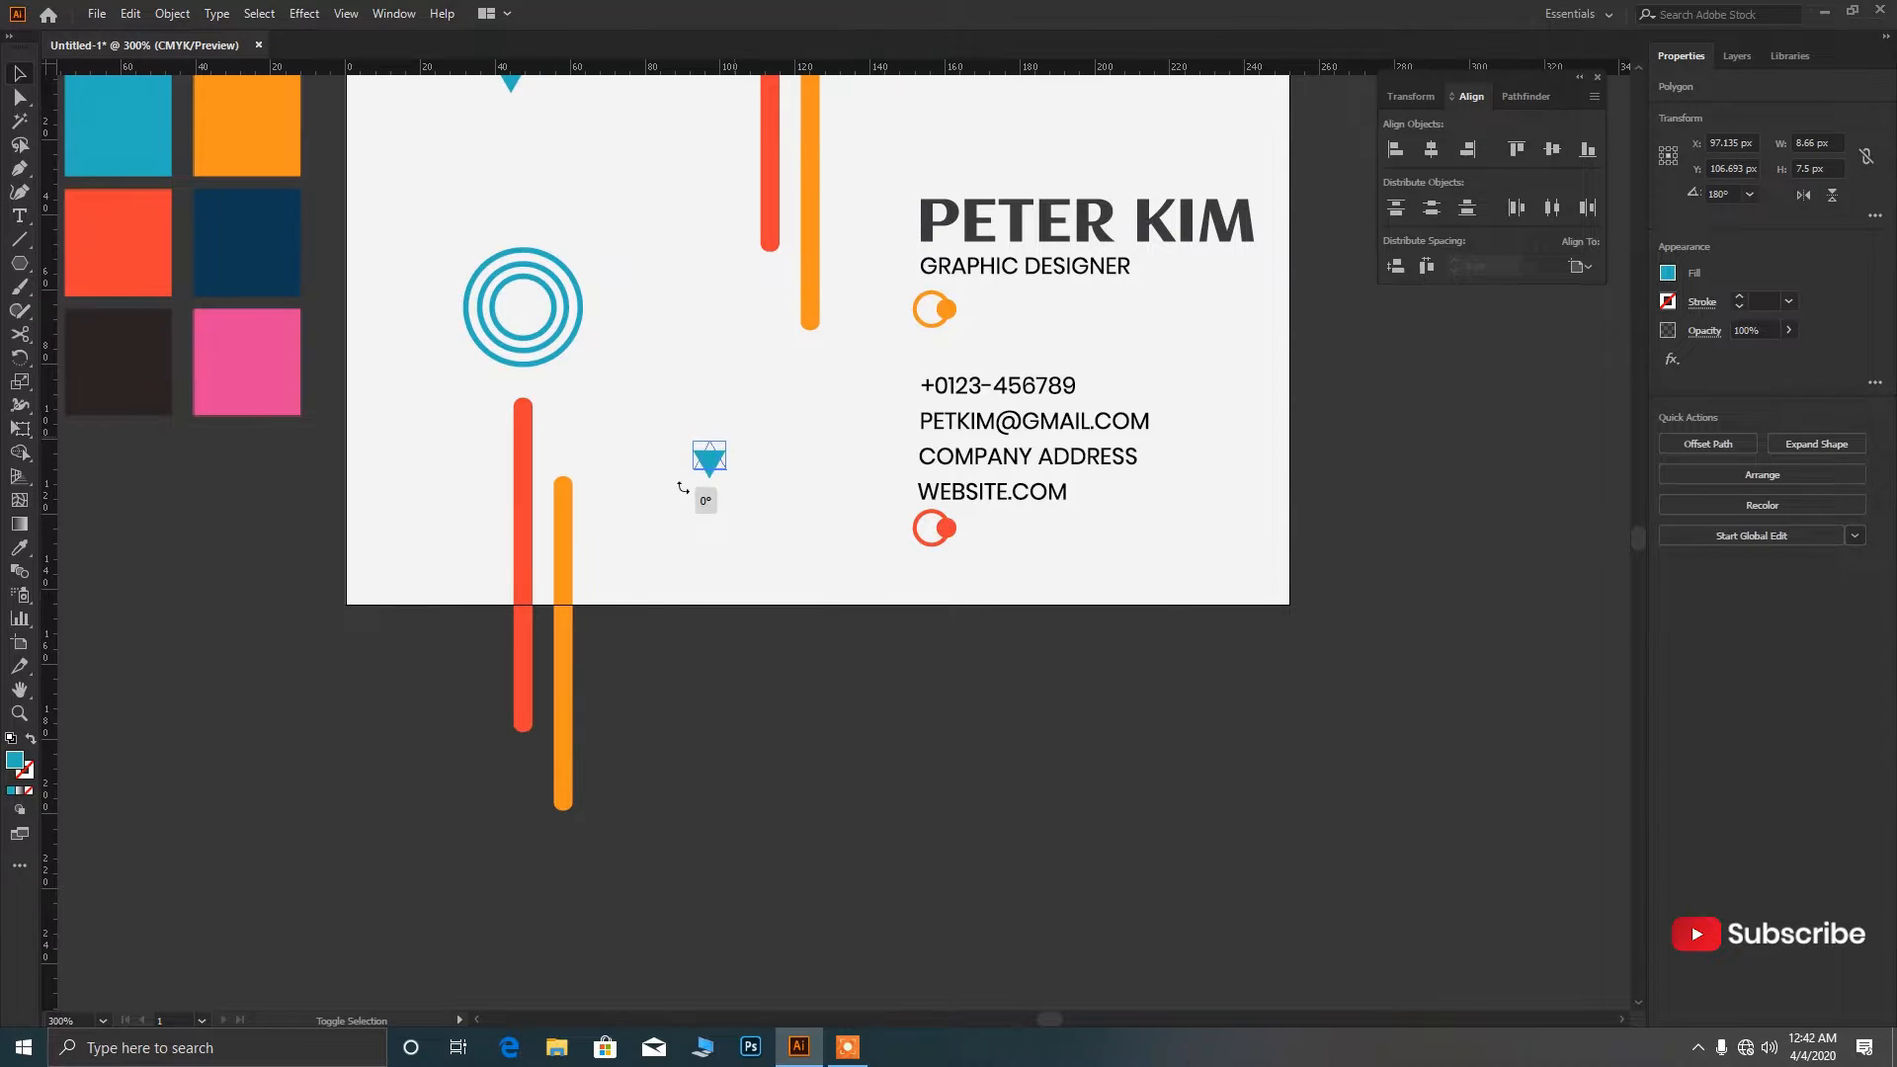
pyautogui.moveTo(717, 457); pyautogui.dragTo(1228, 596)
pyautogui.click(1237, 694)
pyautogui.scroll(-1, 1221, 675)
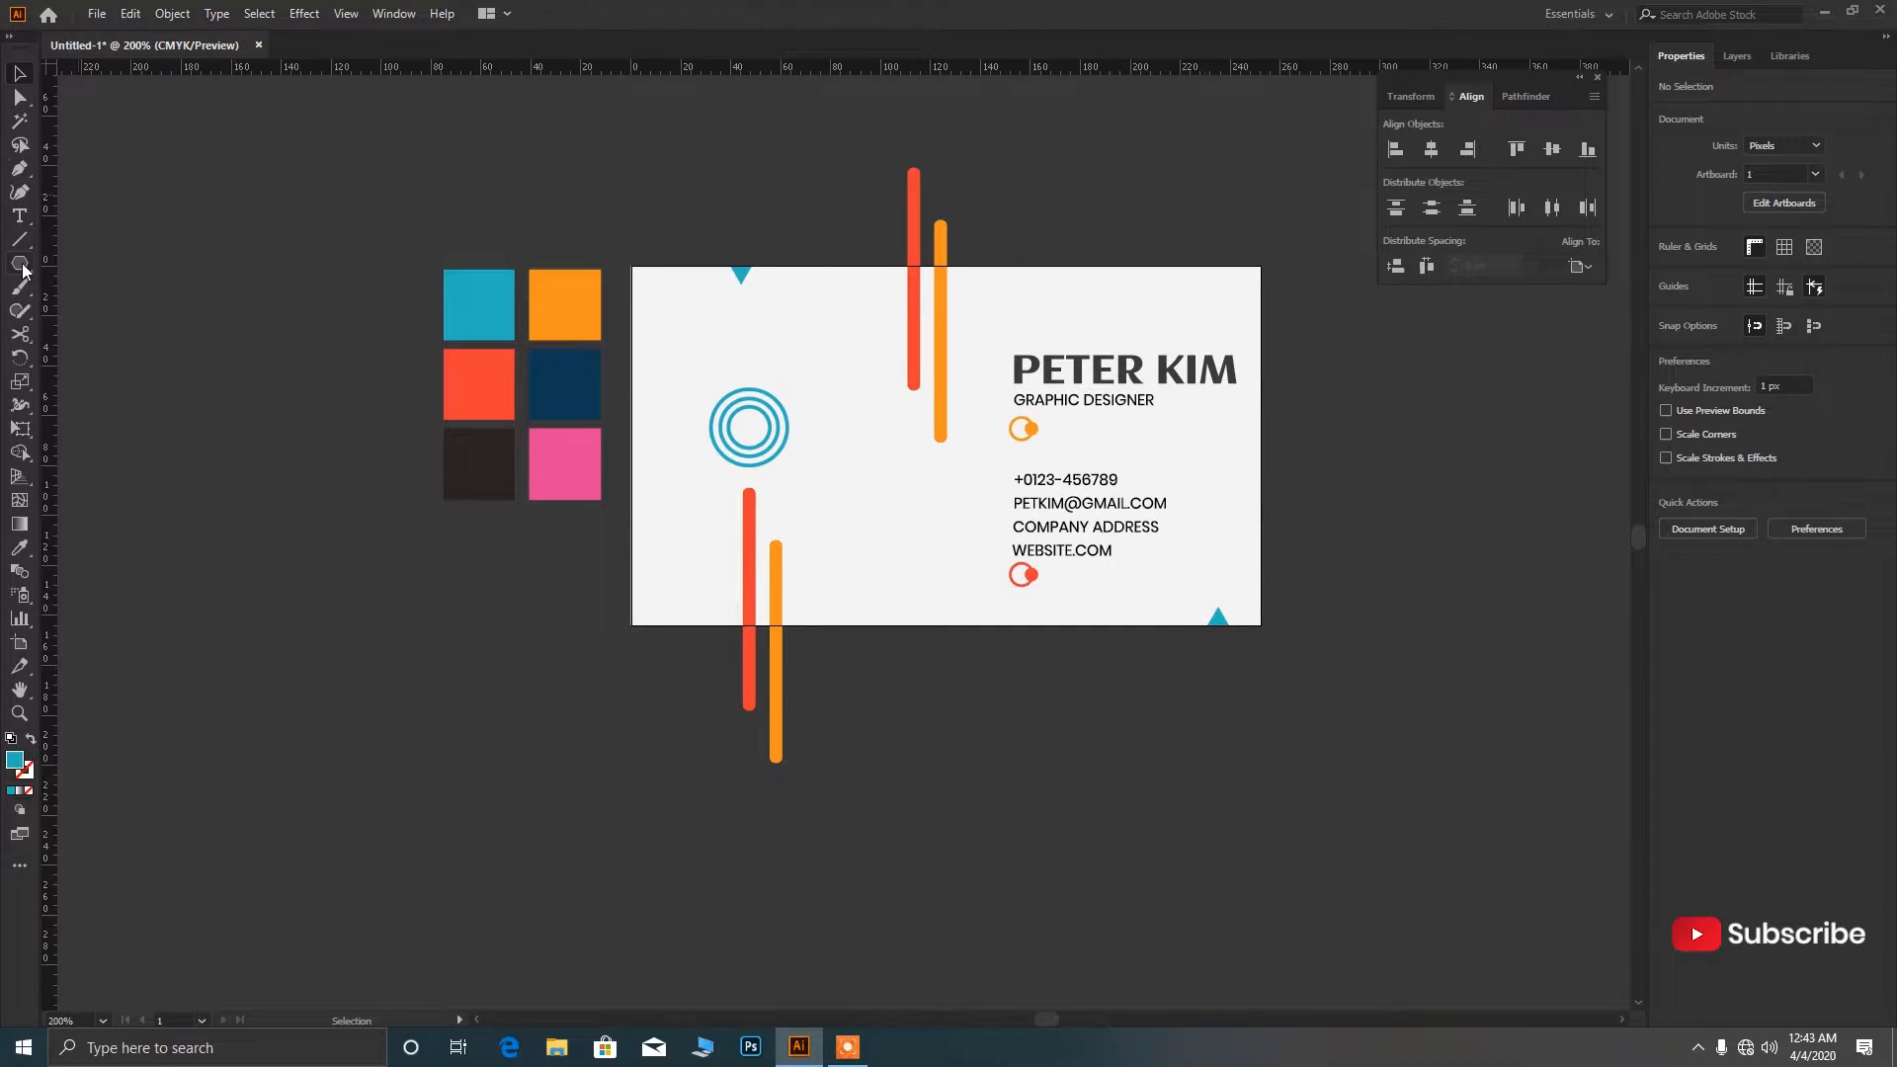
# Draw a tiny pink circle and move it to the card's bottom-left edge.
pyautogui.moveTo(24, 270); pyautogui.dragTo(99, 309)
pyautogui.scroll(1, 922, 533)
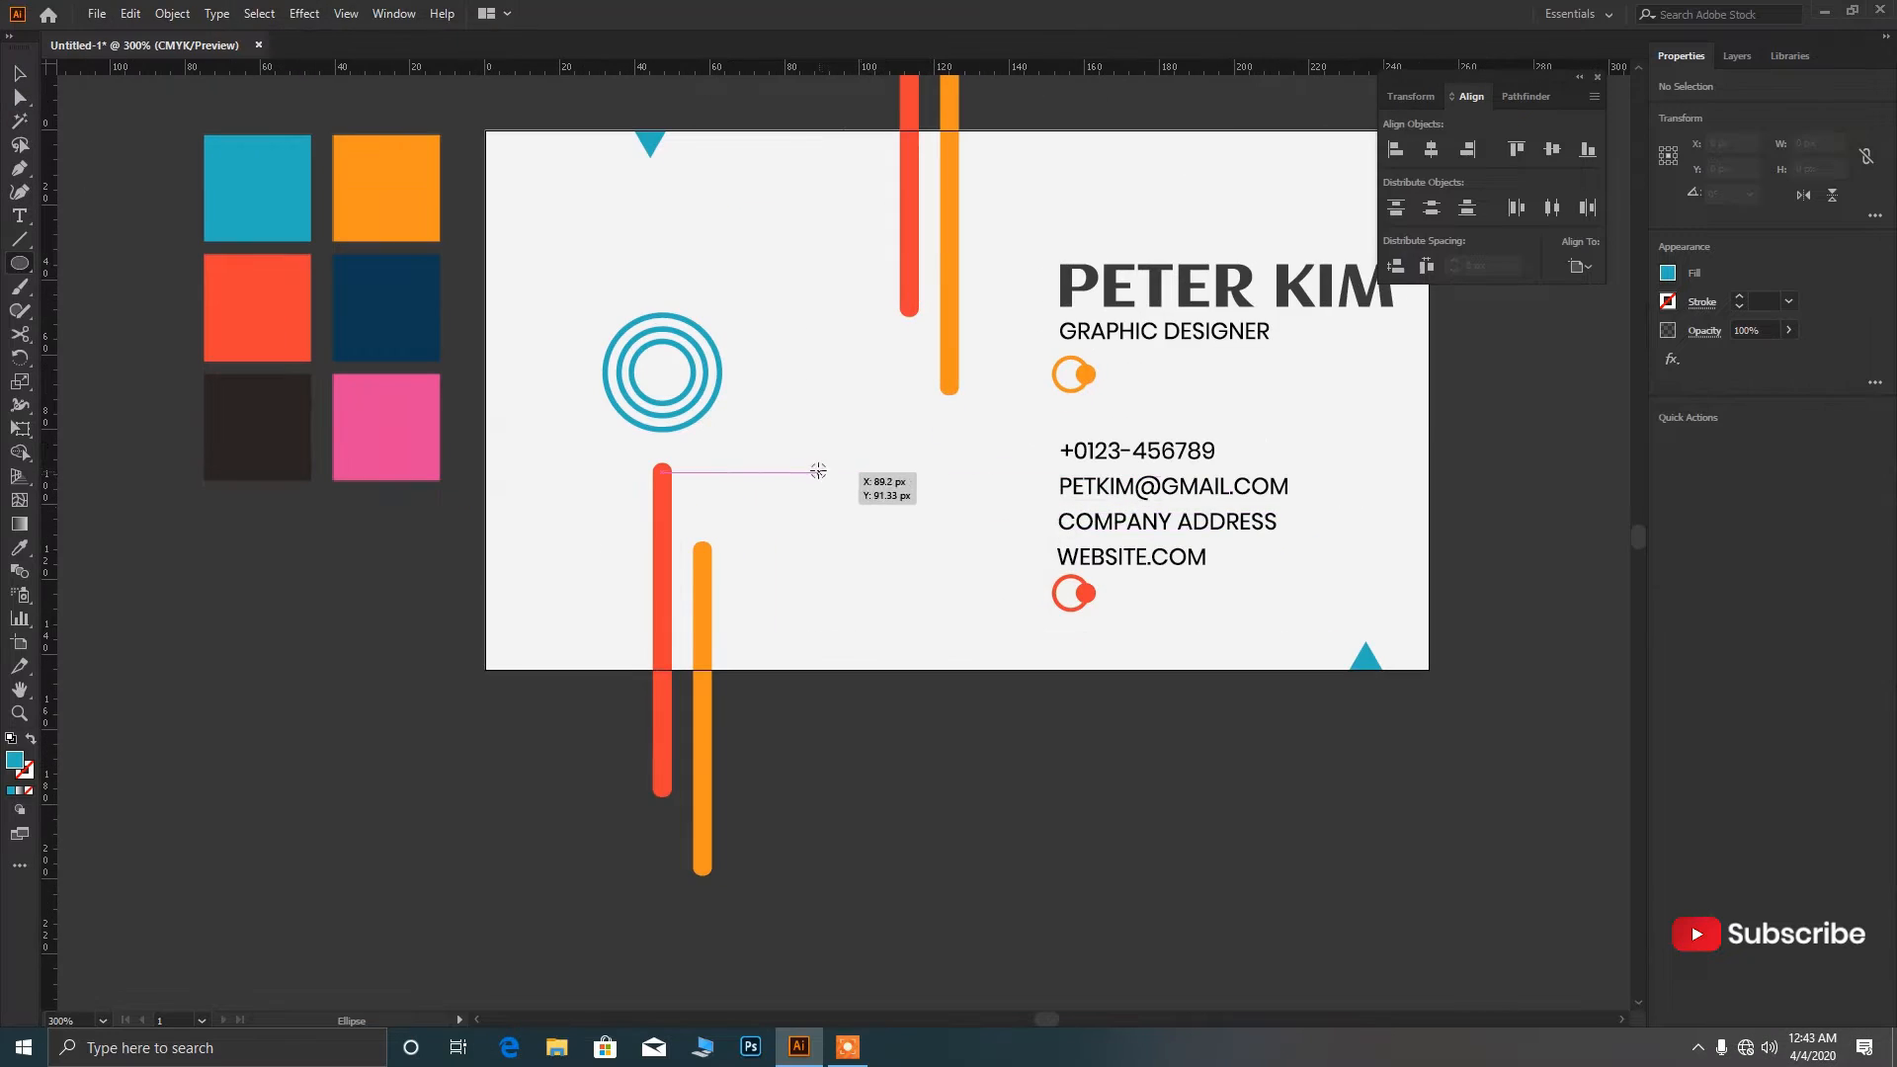
pyautogui.moveTo(818, 470); pyautogui.dragTo(823, 476)
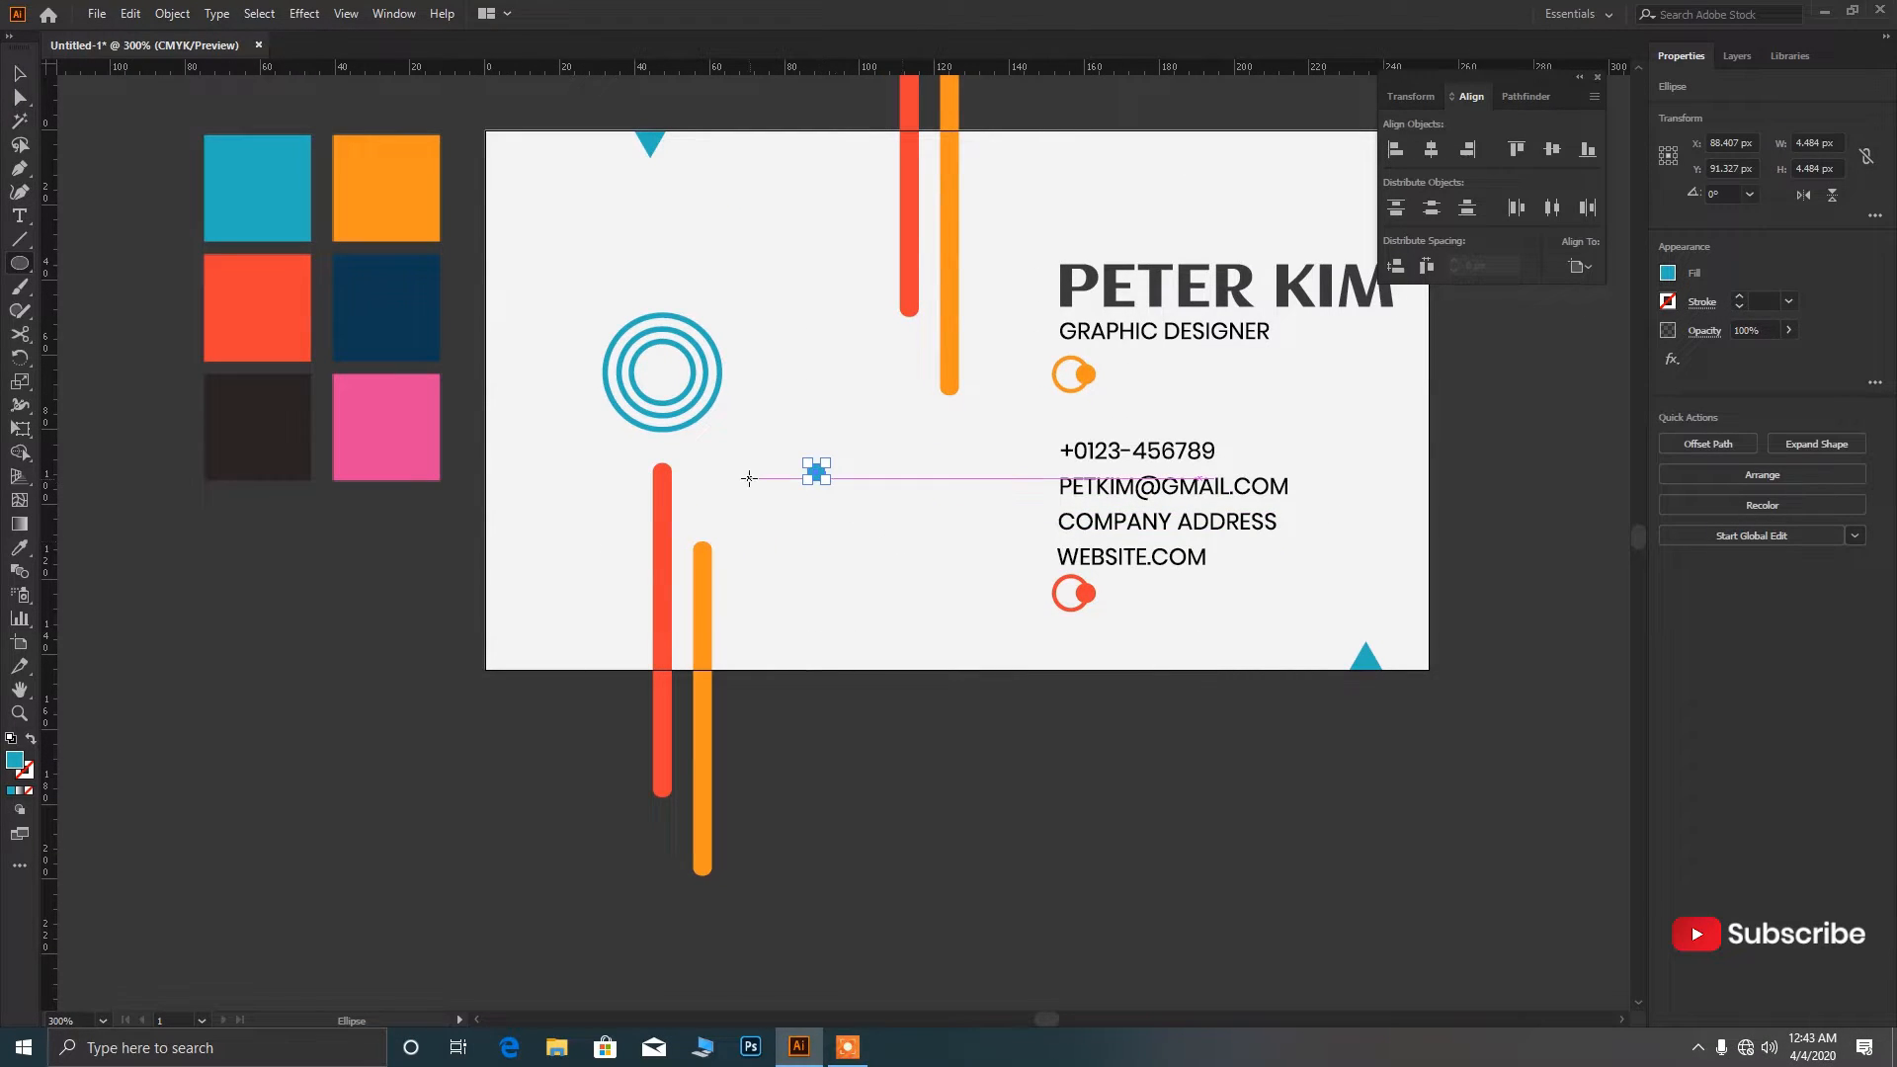
pyautogui.hotkey('ctrl', '-')
pyautogui.hotkey('ctrl', '-')
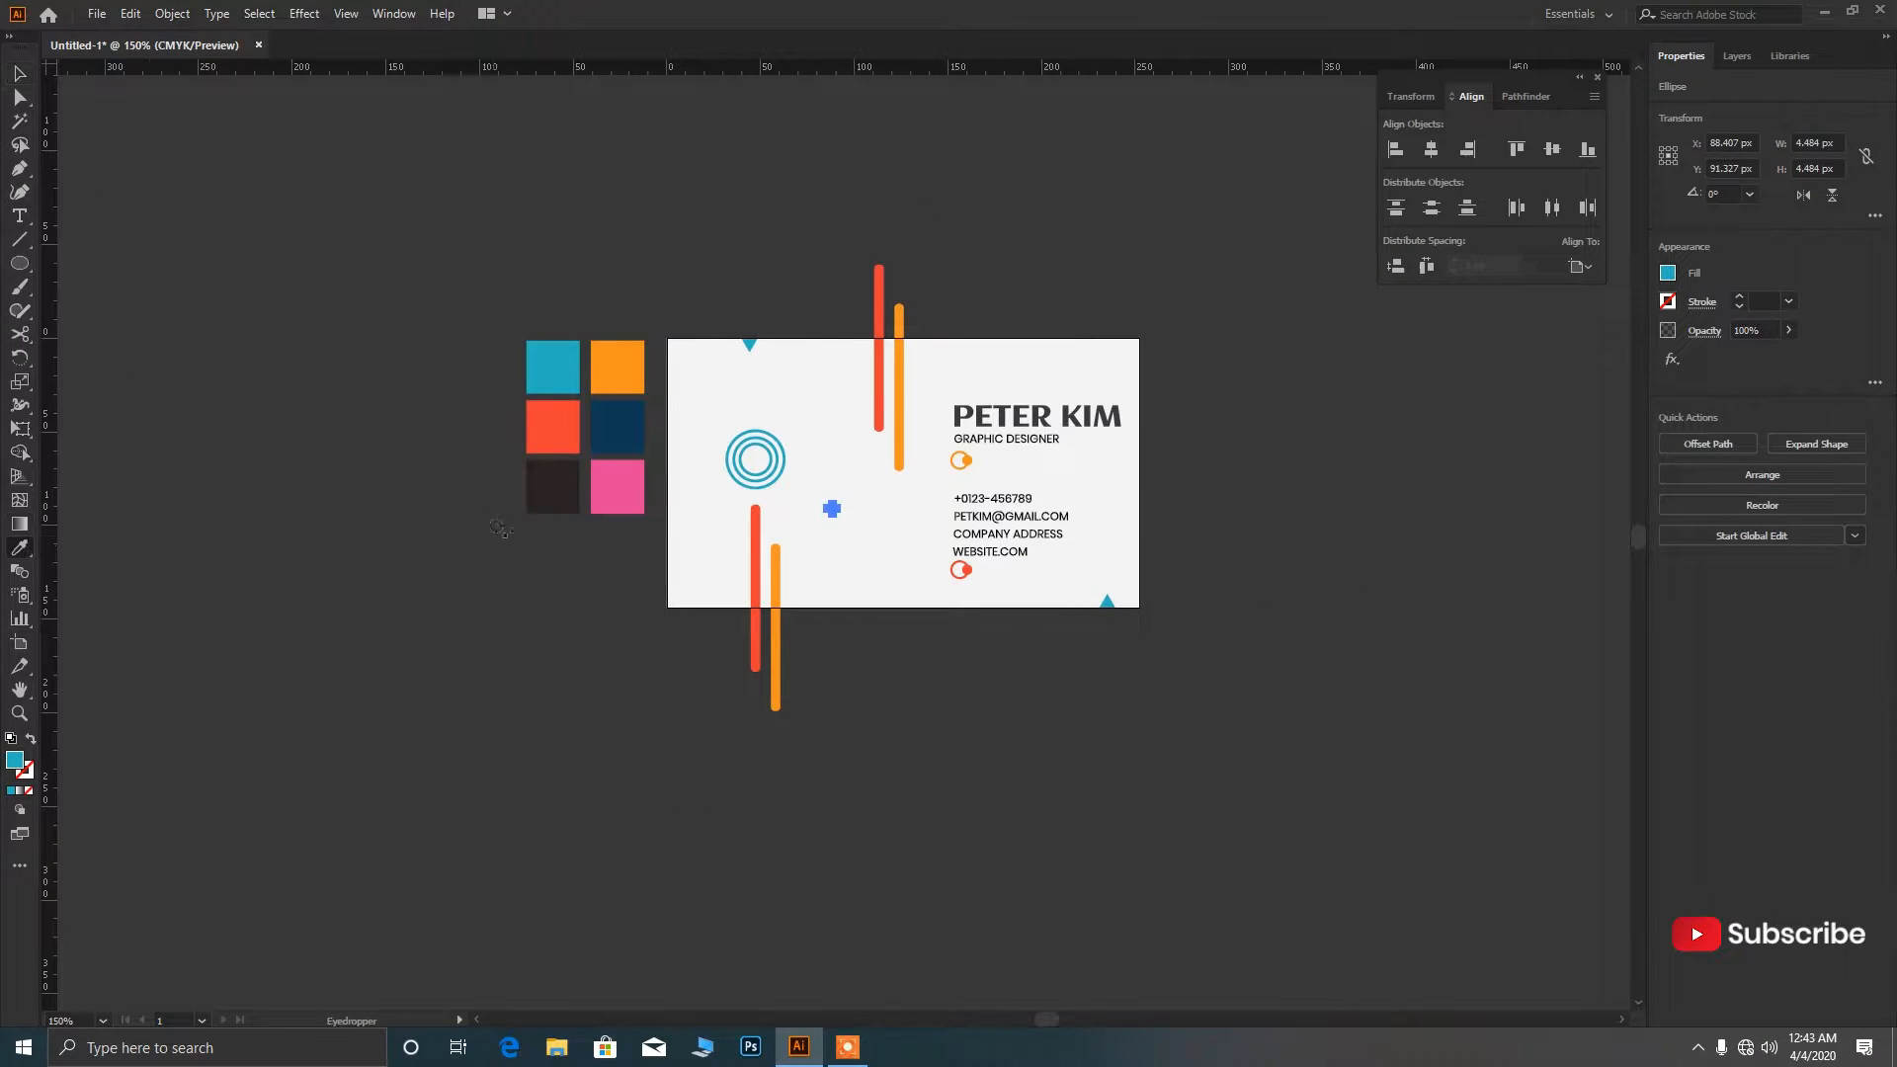
pyautogui.click(929, 514)
pyautogui.scroll(1, 846, 571)
pyautogui.moveTo(826, 490); pyautogui.dragTo(614, 445)
# Stack repeated pink dots into a column with Ctrl+D, group it, and copy a second column beside it.
pyautogui.scroll(4, 621, 598)
pyautogui.scroll(-3, 614, 445)
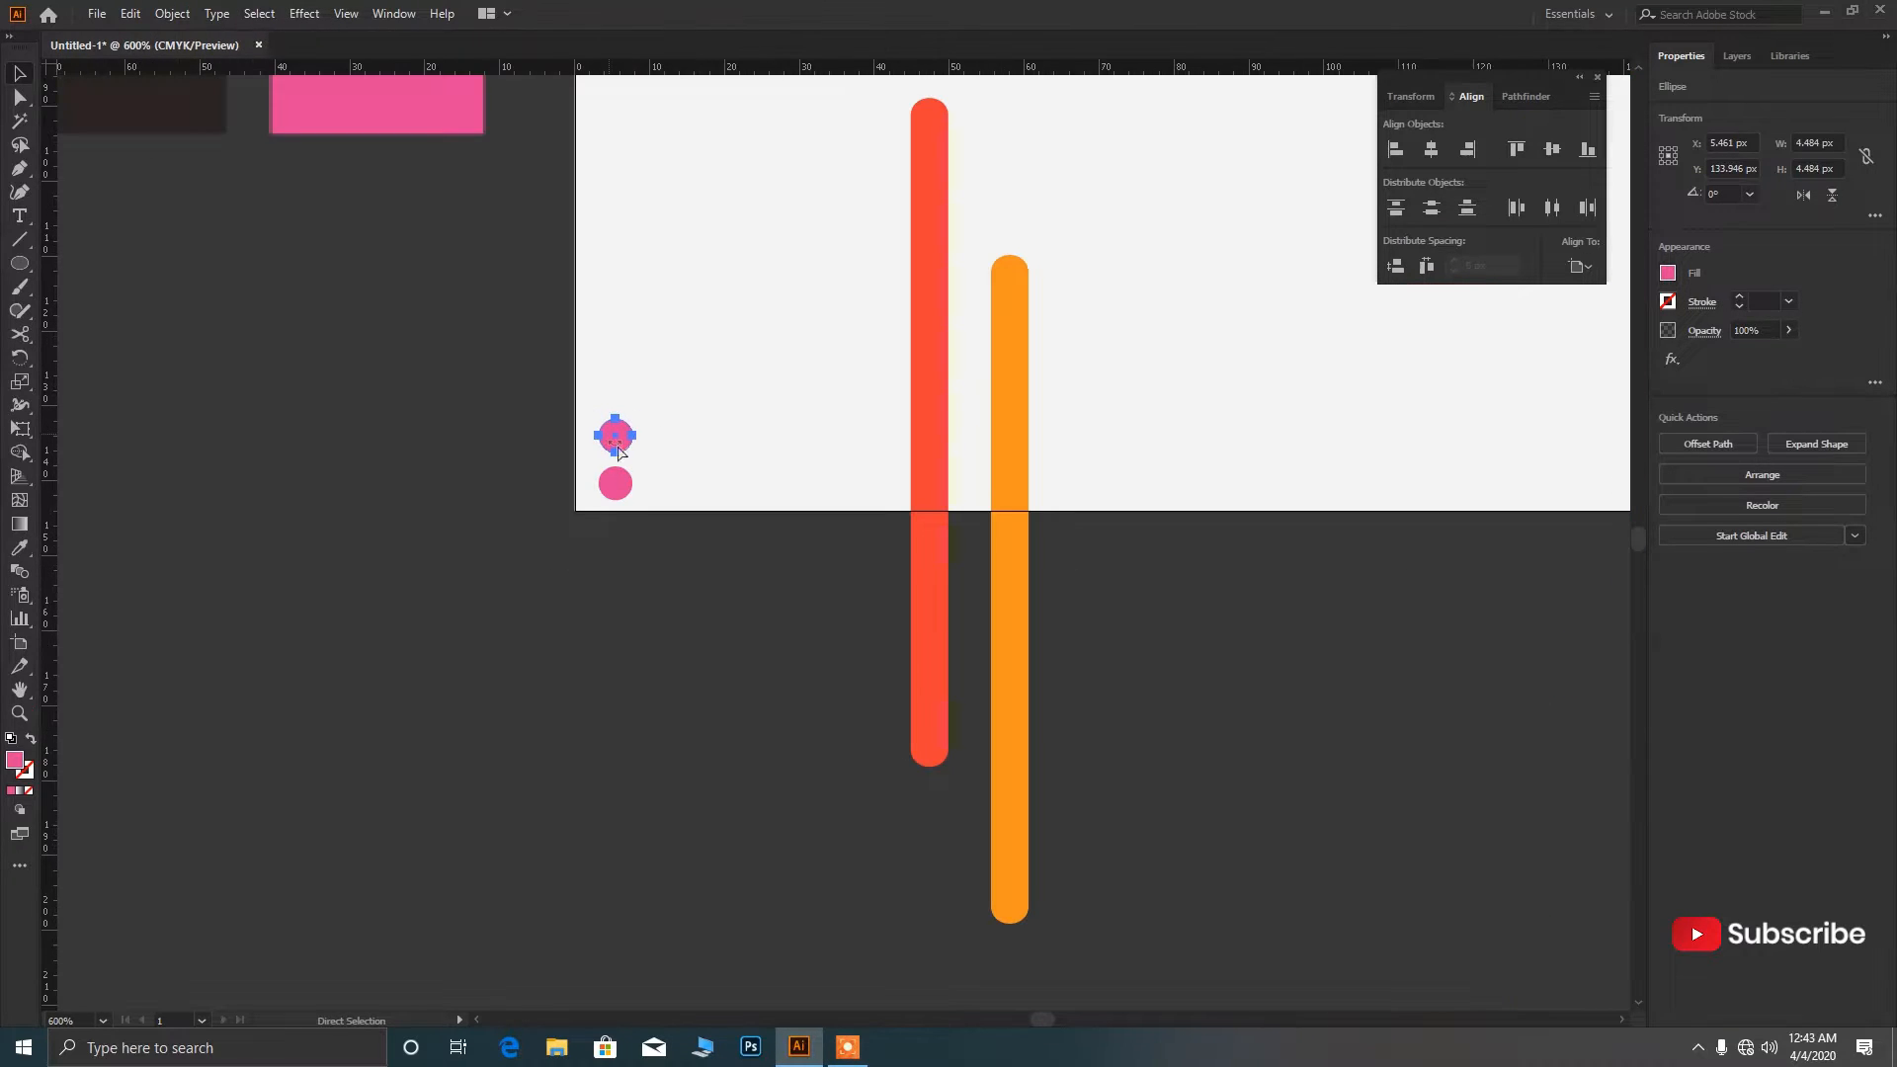
pyautogui.hotkey('ctrl', 'd')
pyautogui.hotkey('ctrl', 'd')
pyautogui.hotkey('ctrl', 'd')
pyautogui.hotkey('ctrl', 'd')
pyautogui.hotkey('ctrl', 'd')
pyautogui.hotkey('ctrl', 'd')
pyautogui.scroll(-3, 640, 496)
pyautogui.click(662, 581)
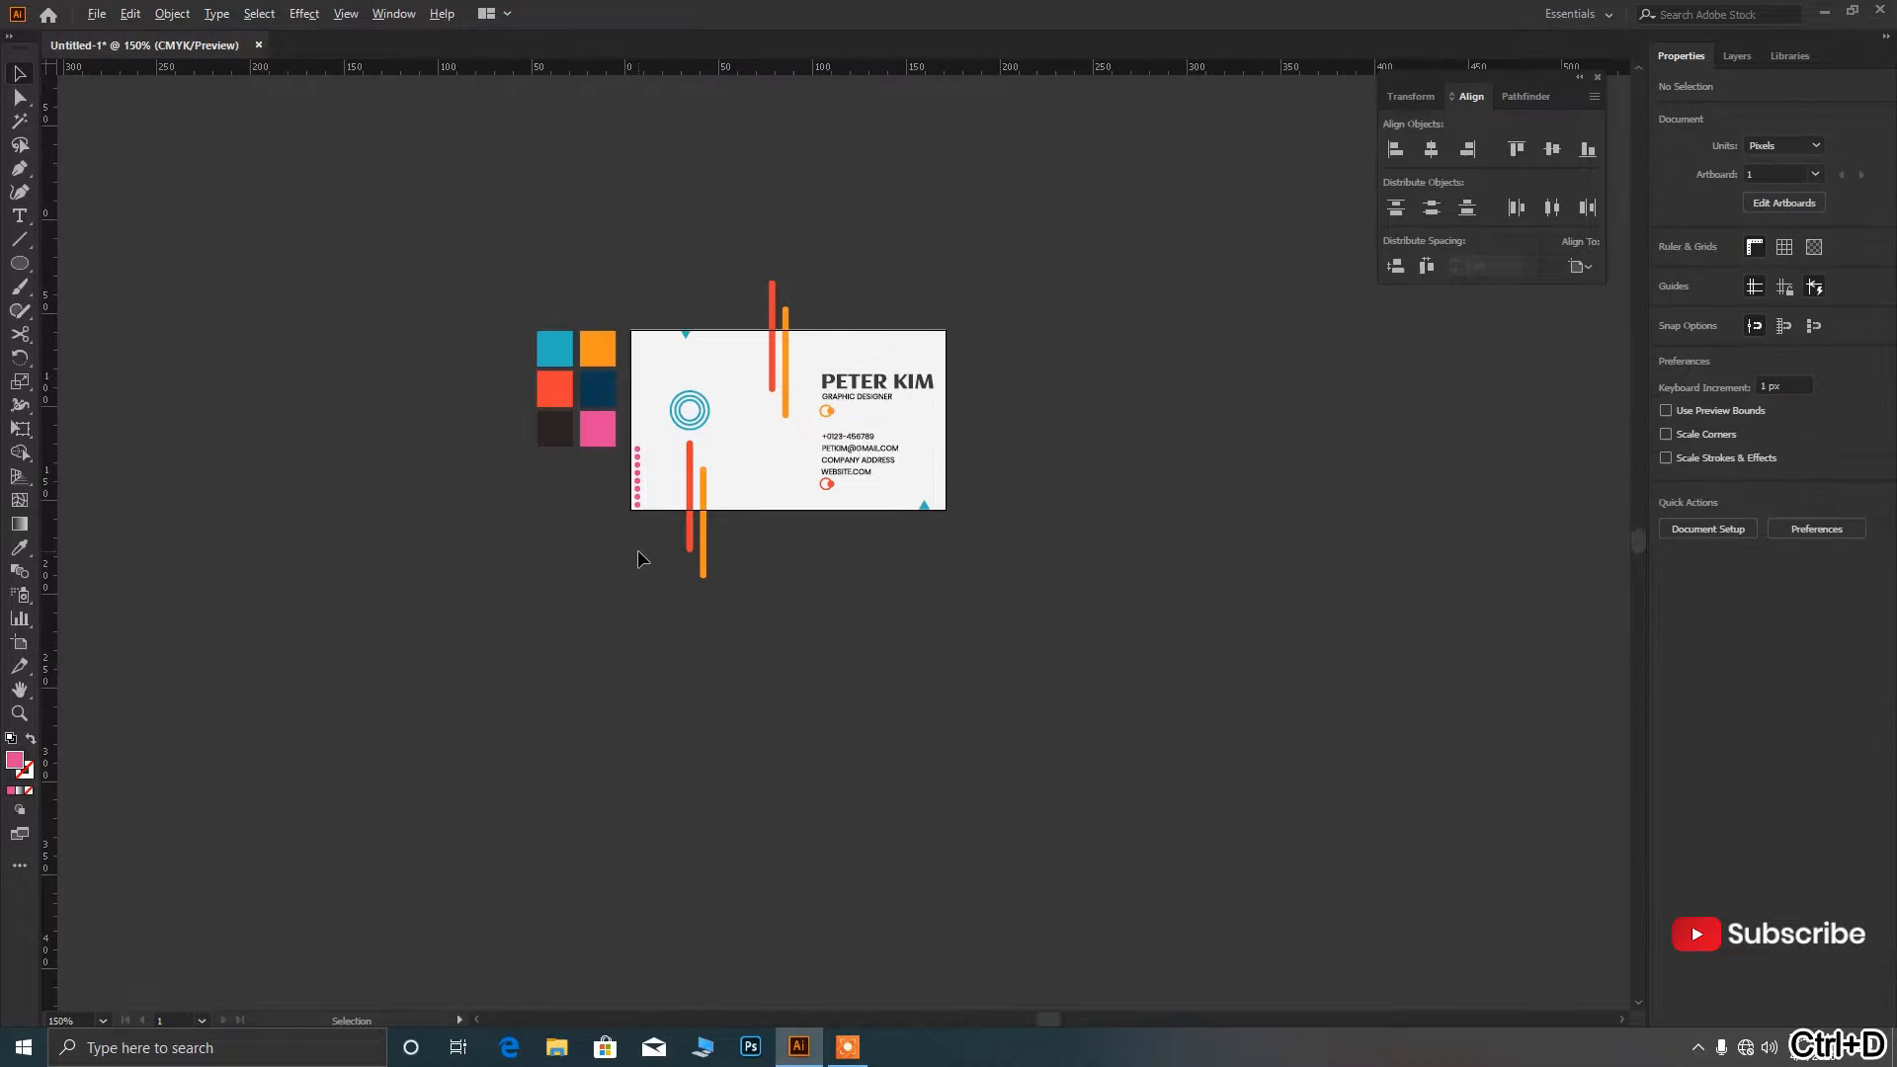
pyautogui.scroll(2, 641, 551)
pyautogui.moveTo(666, 534); pyautogui.dragTo(604, 288)
pyautogui.hotkey('ctrl', 'g')
pyautogui.scroll(1, 640, 351)
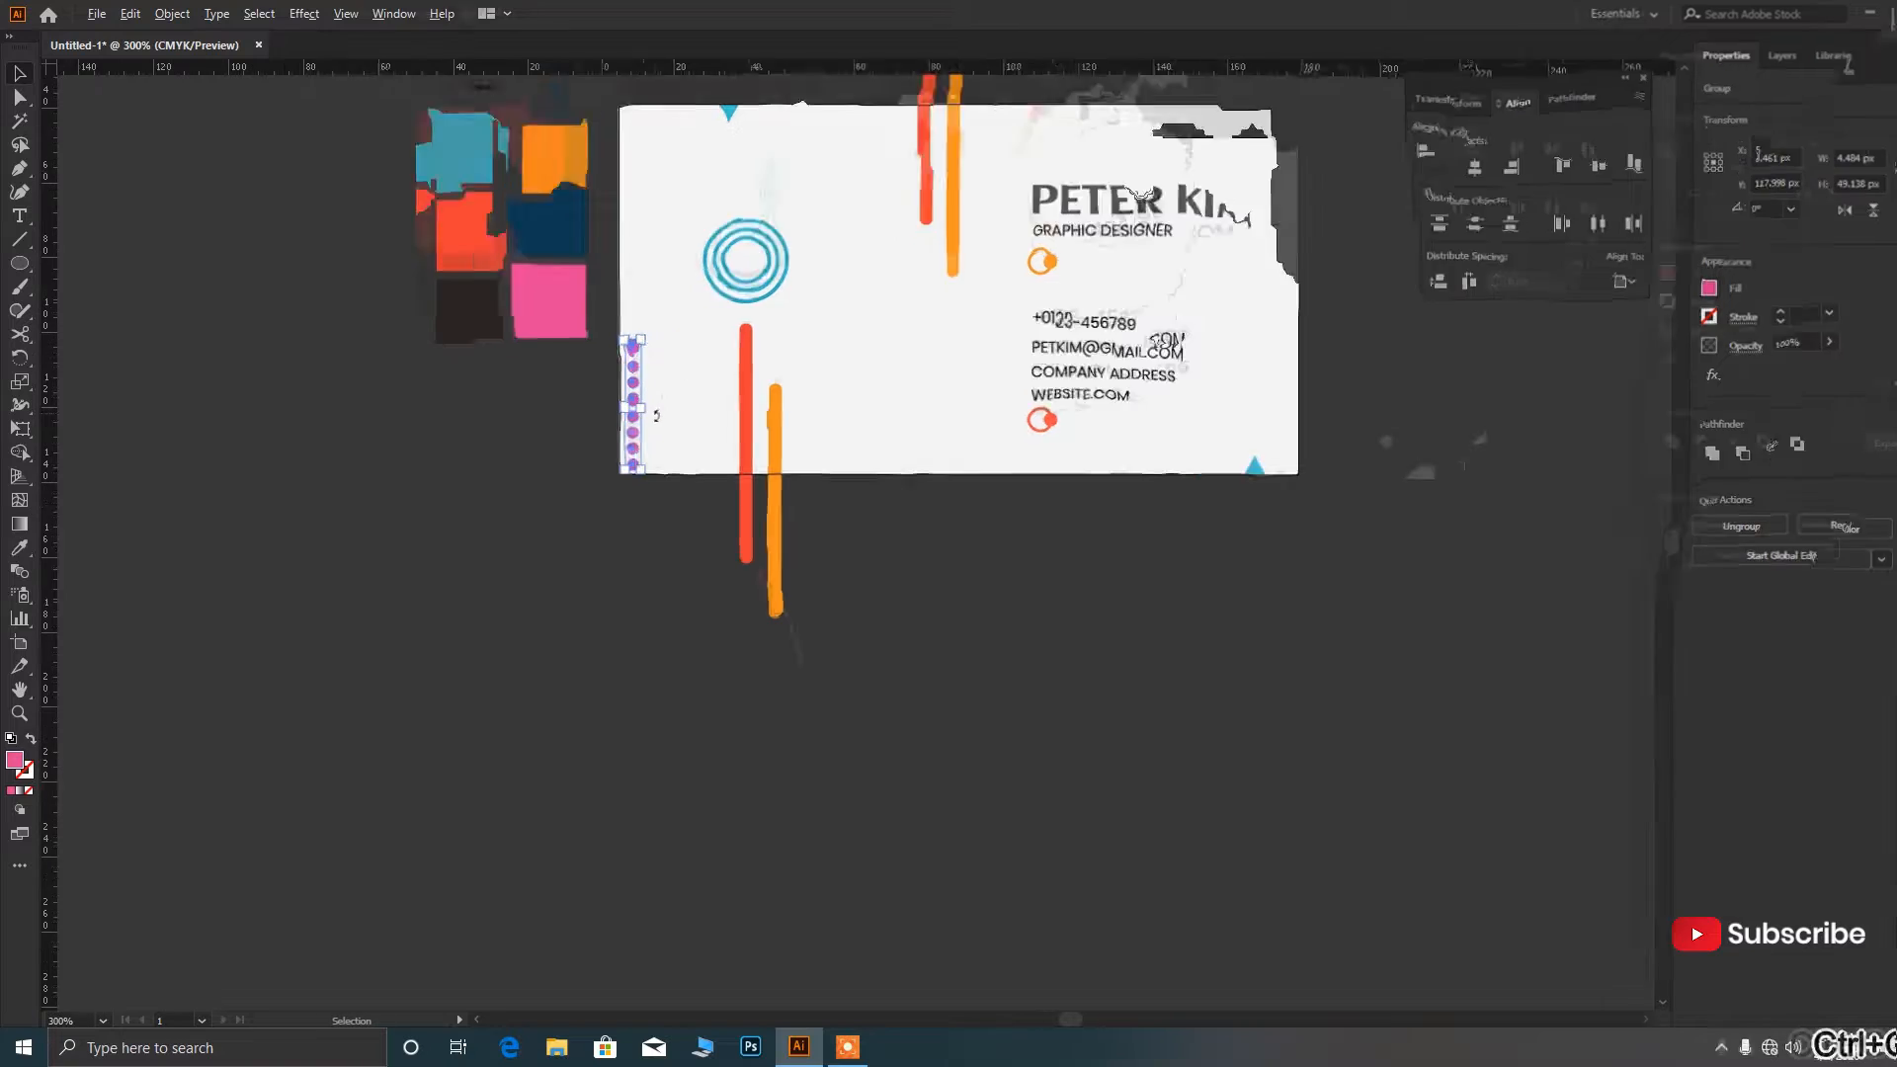
pyautogui.moveTo(626, 435); pyautogui.dragTo(653, 437)
pyautogui.click(667, 449)
# Centre the pink dot group and the blue rings vertically on the card.
pyautogui.scroll(1, 671, 504)
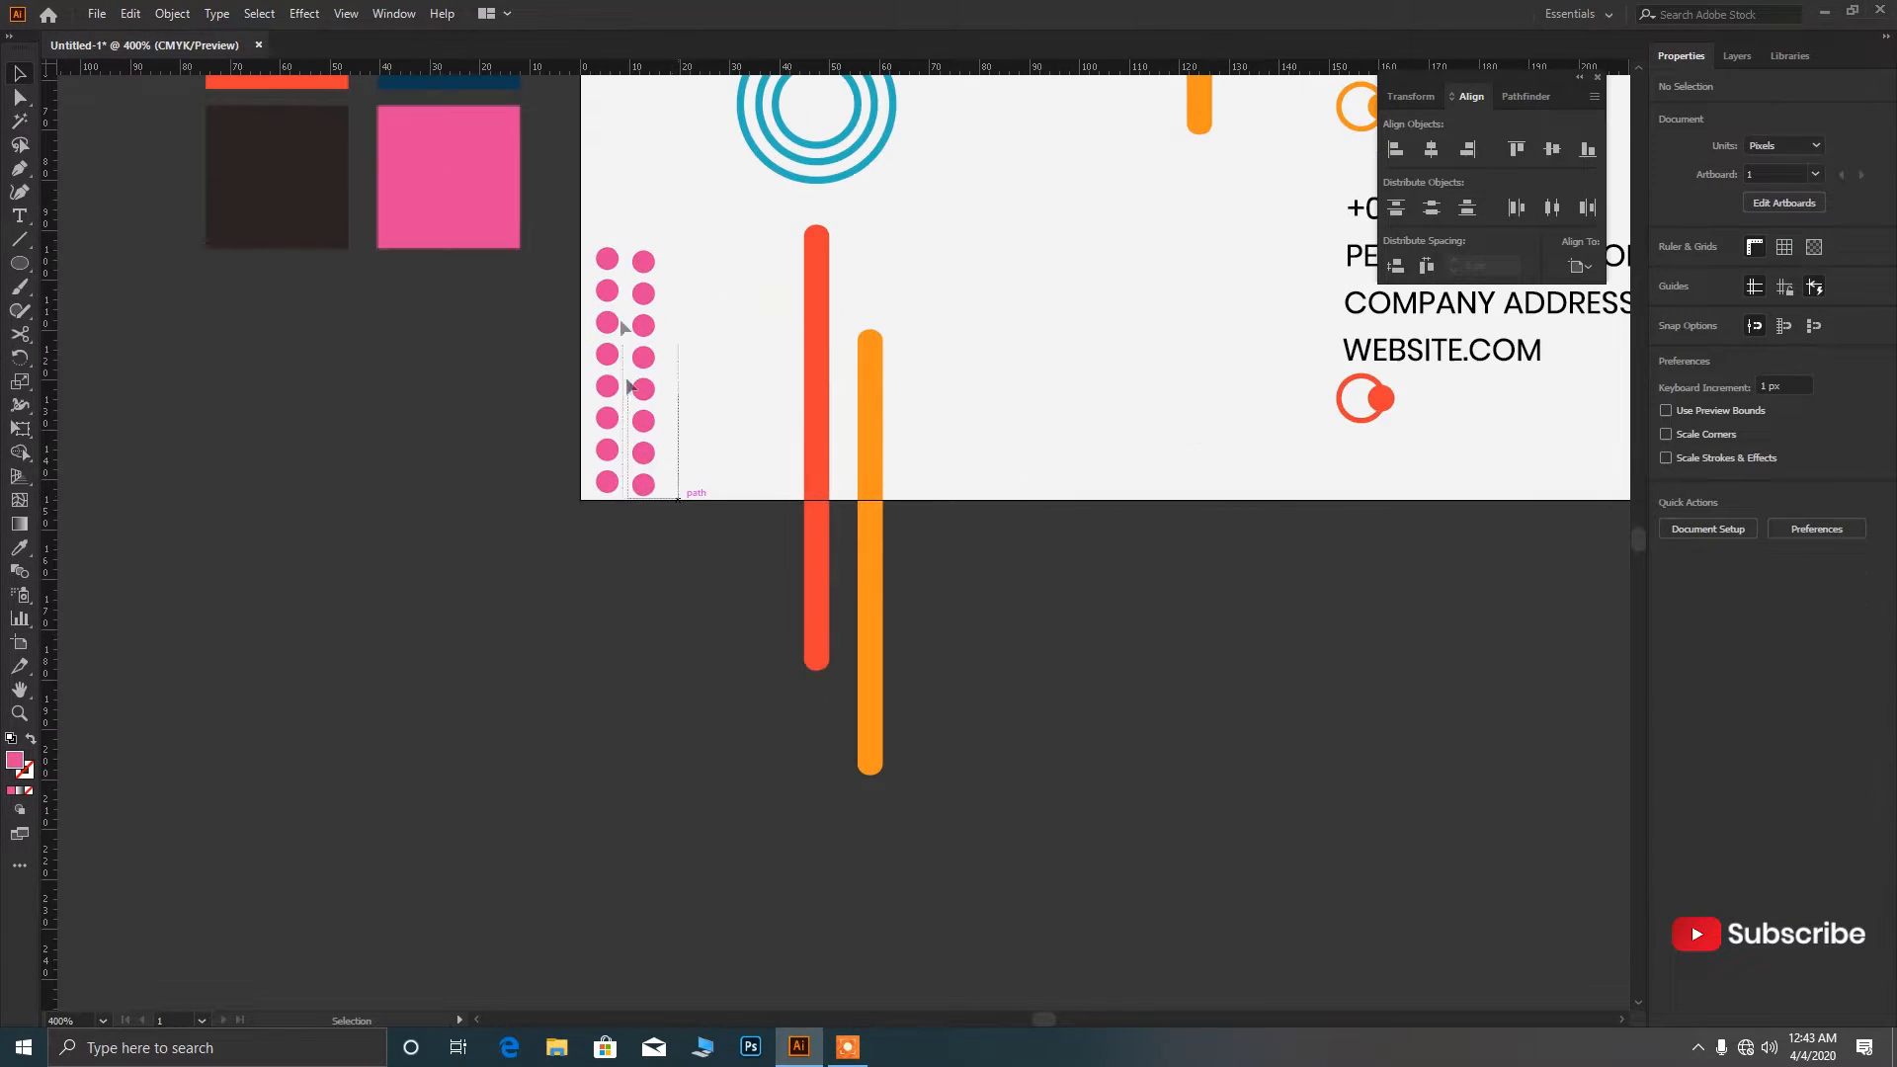
pyautogui.click(643, 483)
pyautogui.click(1552, 149)
pyautogui.scroll(3, 995, 383)
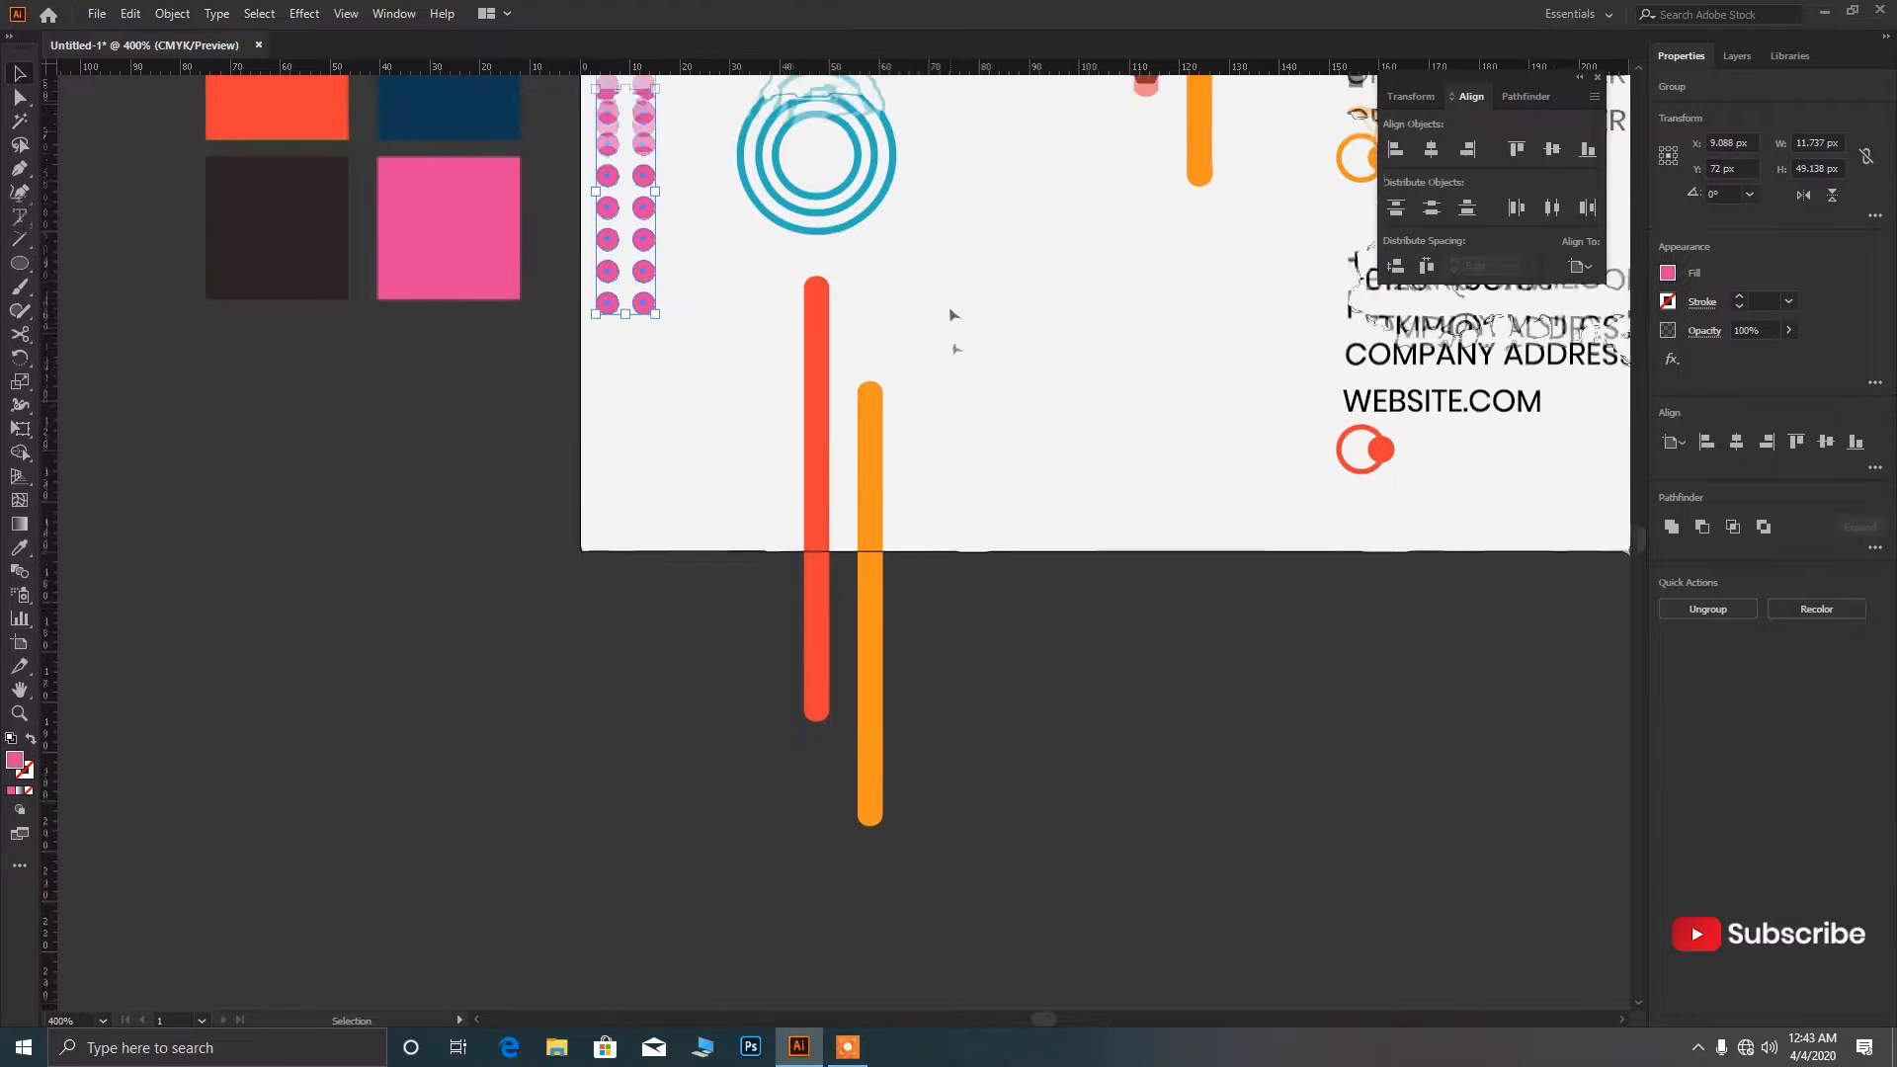
pyautogui.click(846, 342)
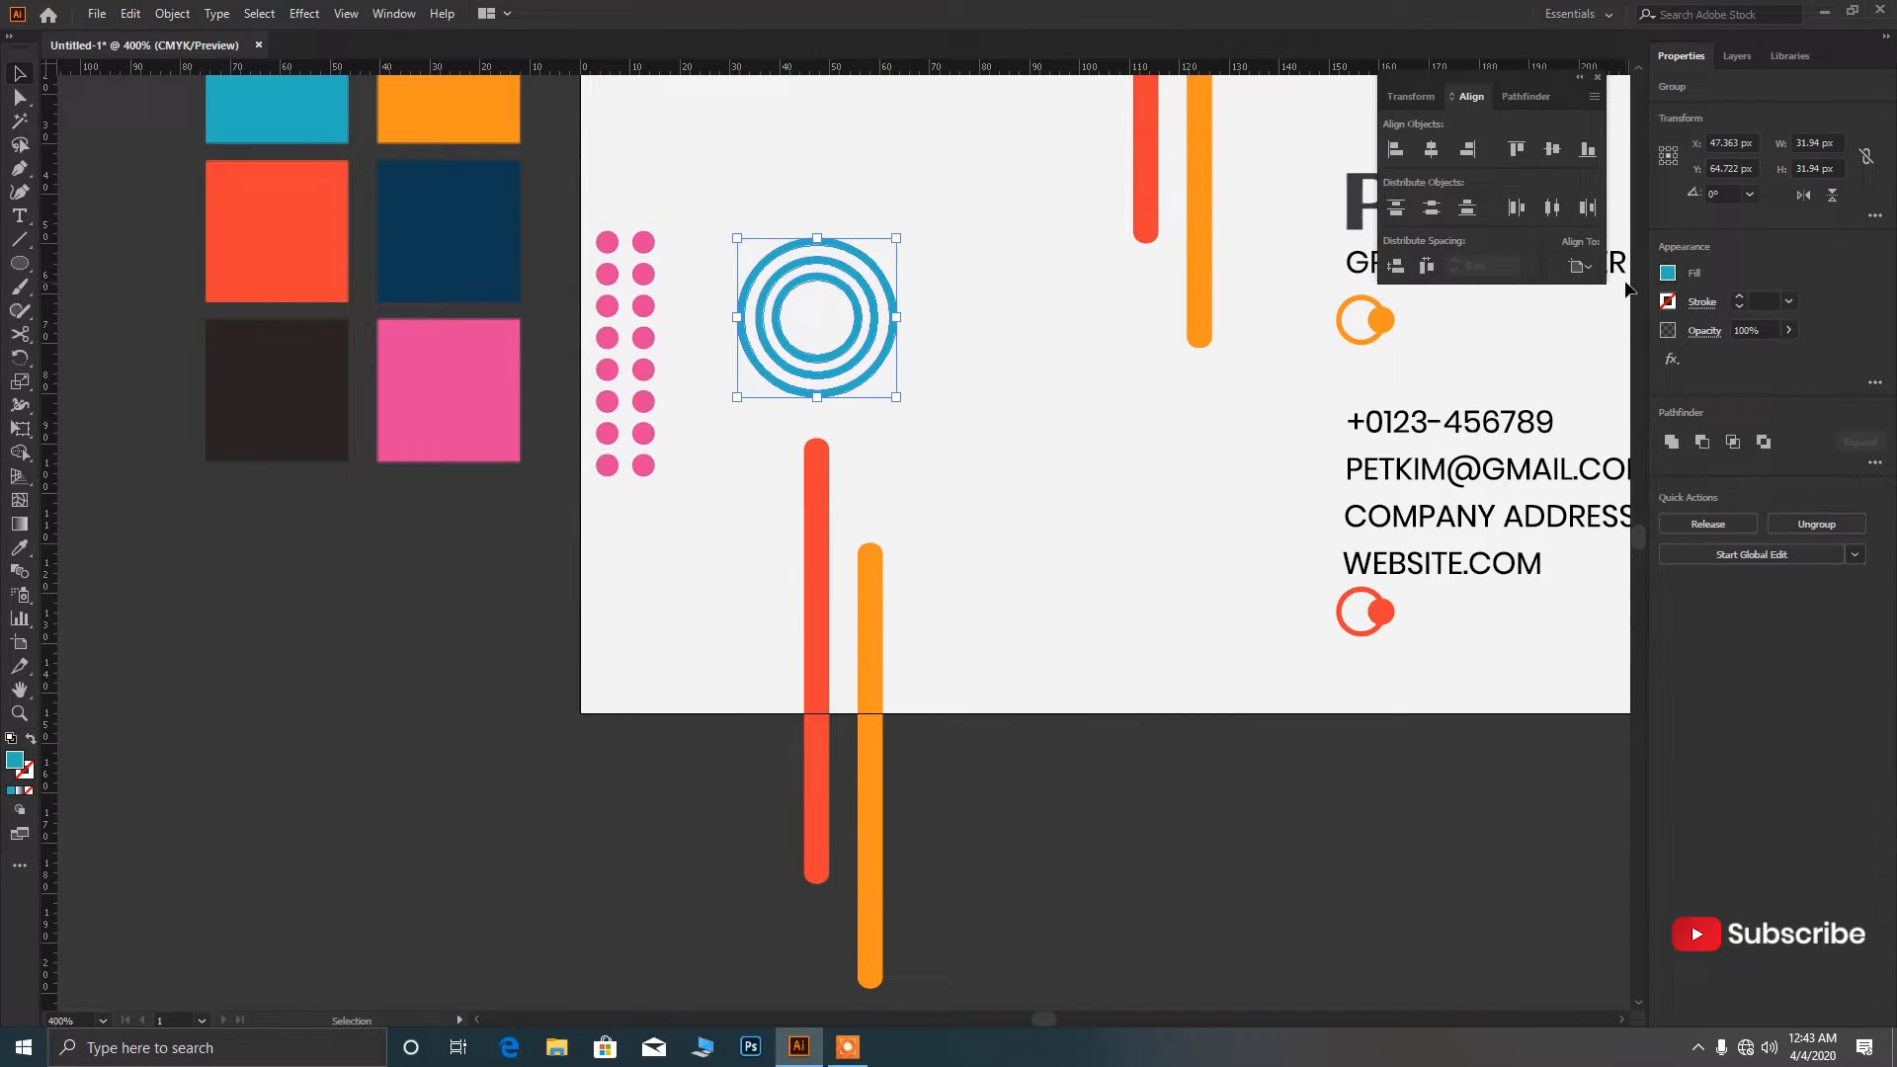
pyautogui.click(1552, 149)
pyautogui.click(1023, 478)
# Try shifting the red and orange bars, then undo the move.
pyautogui.scroll(-2, 990, 548)
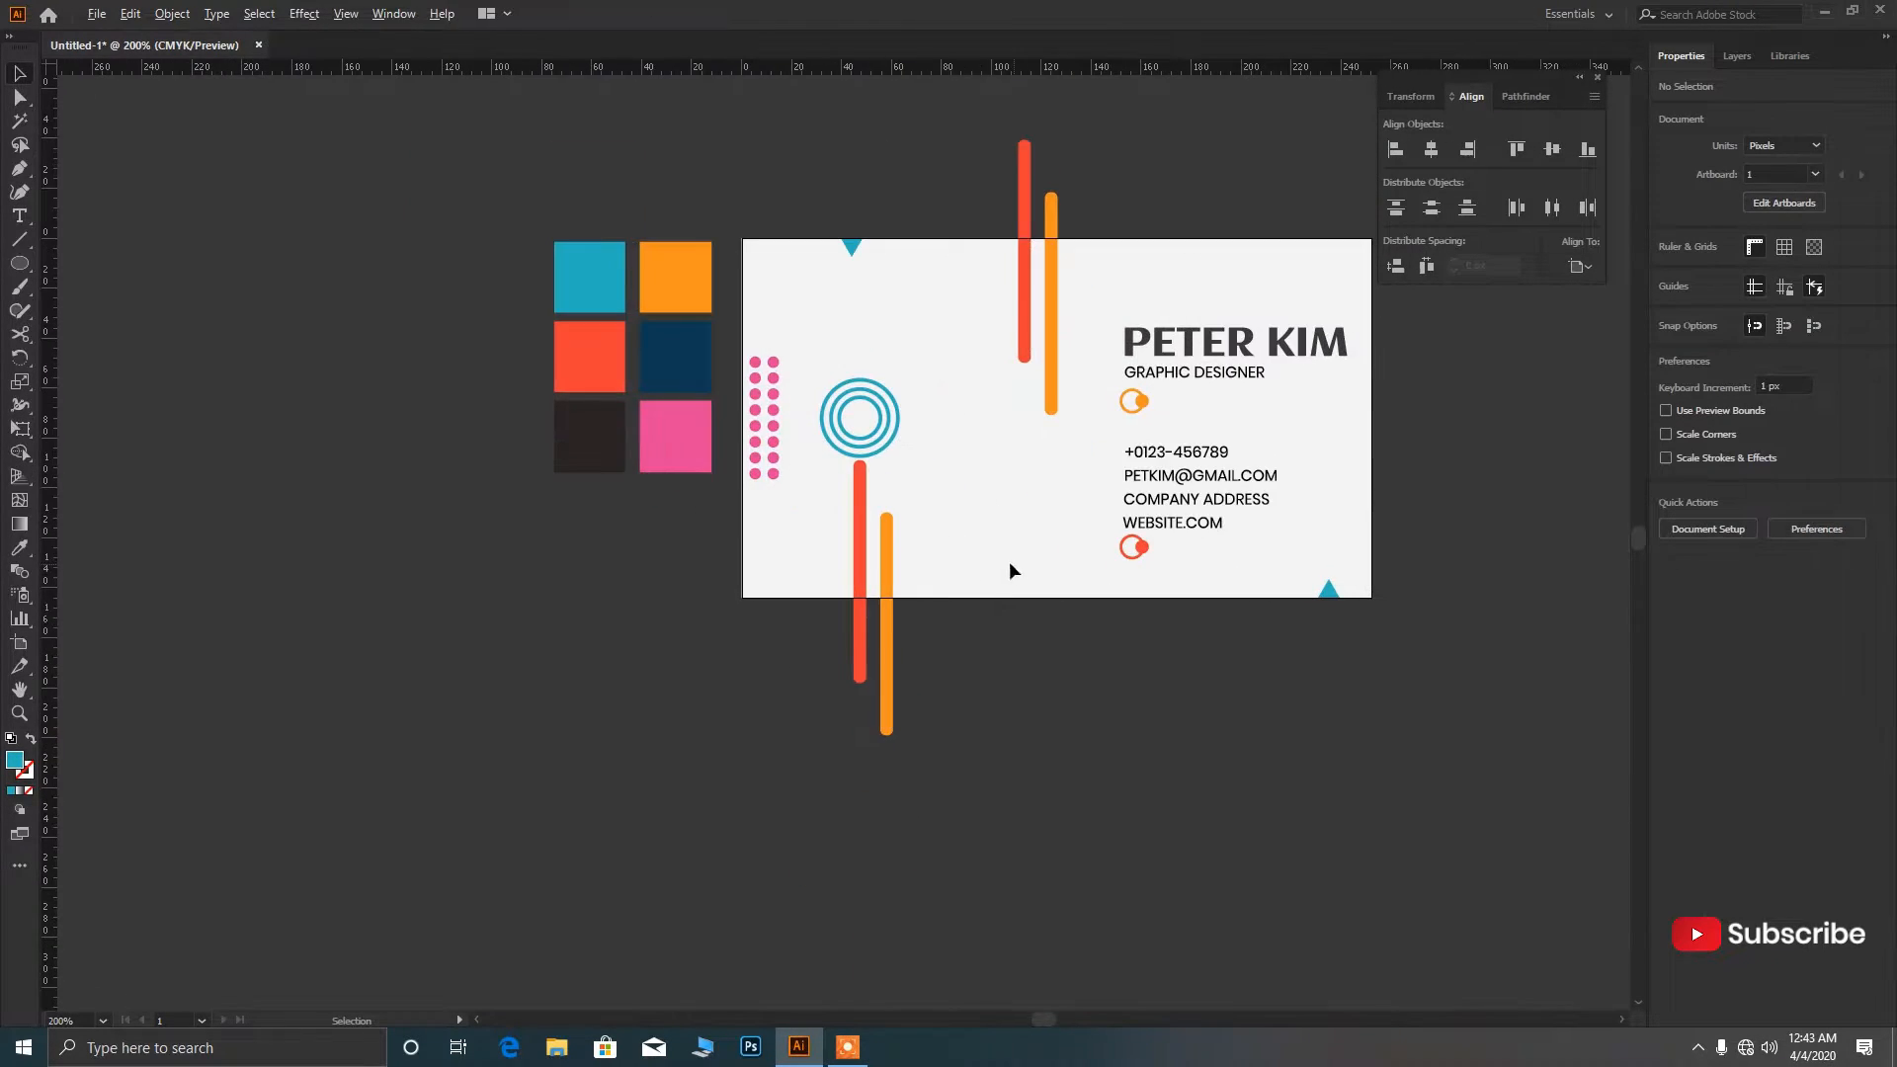
pyautogui.scroll(-1, 844, 470)
pyautogui.scroll(1, 862, 456)
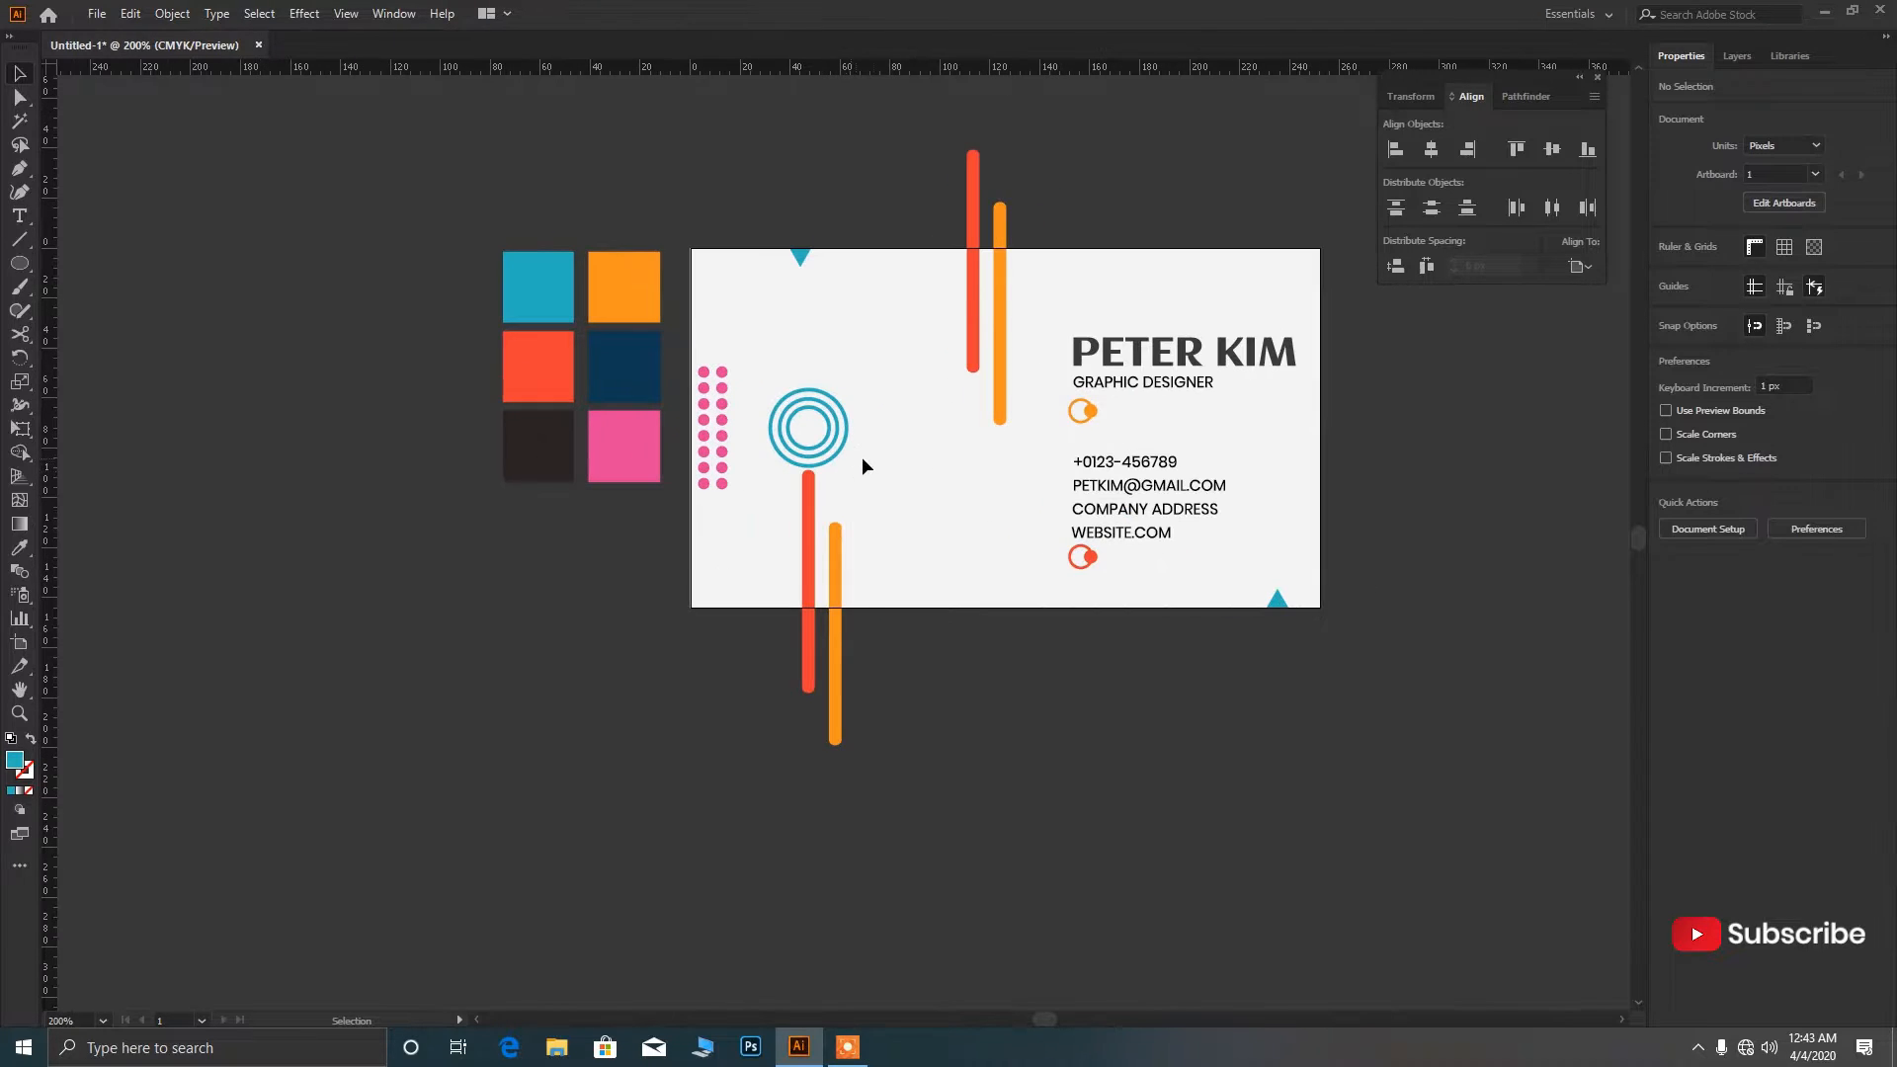
pyautogui.moveTo(807, 569); pyautogui.dragTo(730, 616)
pyautogui.hotkey('ctrl', '-')
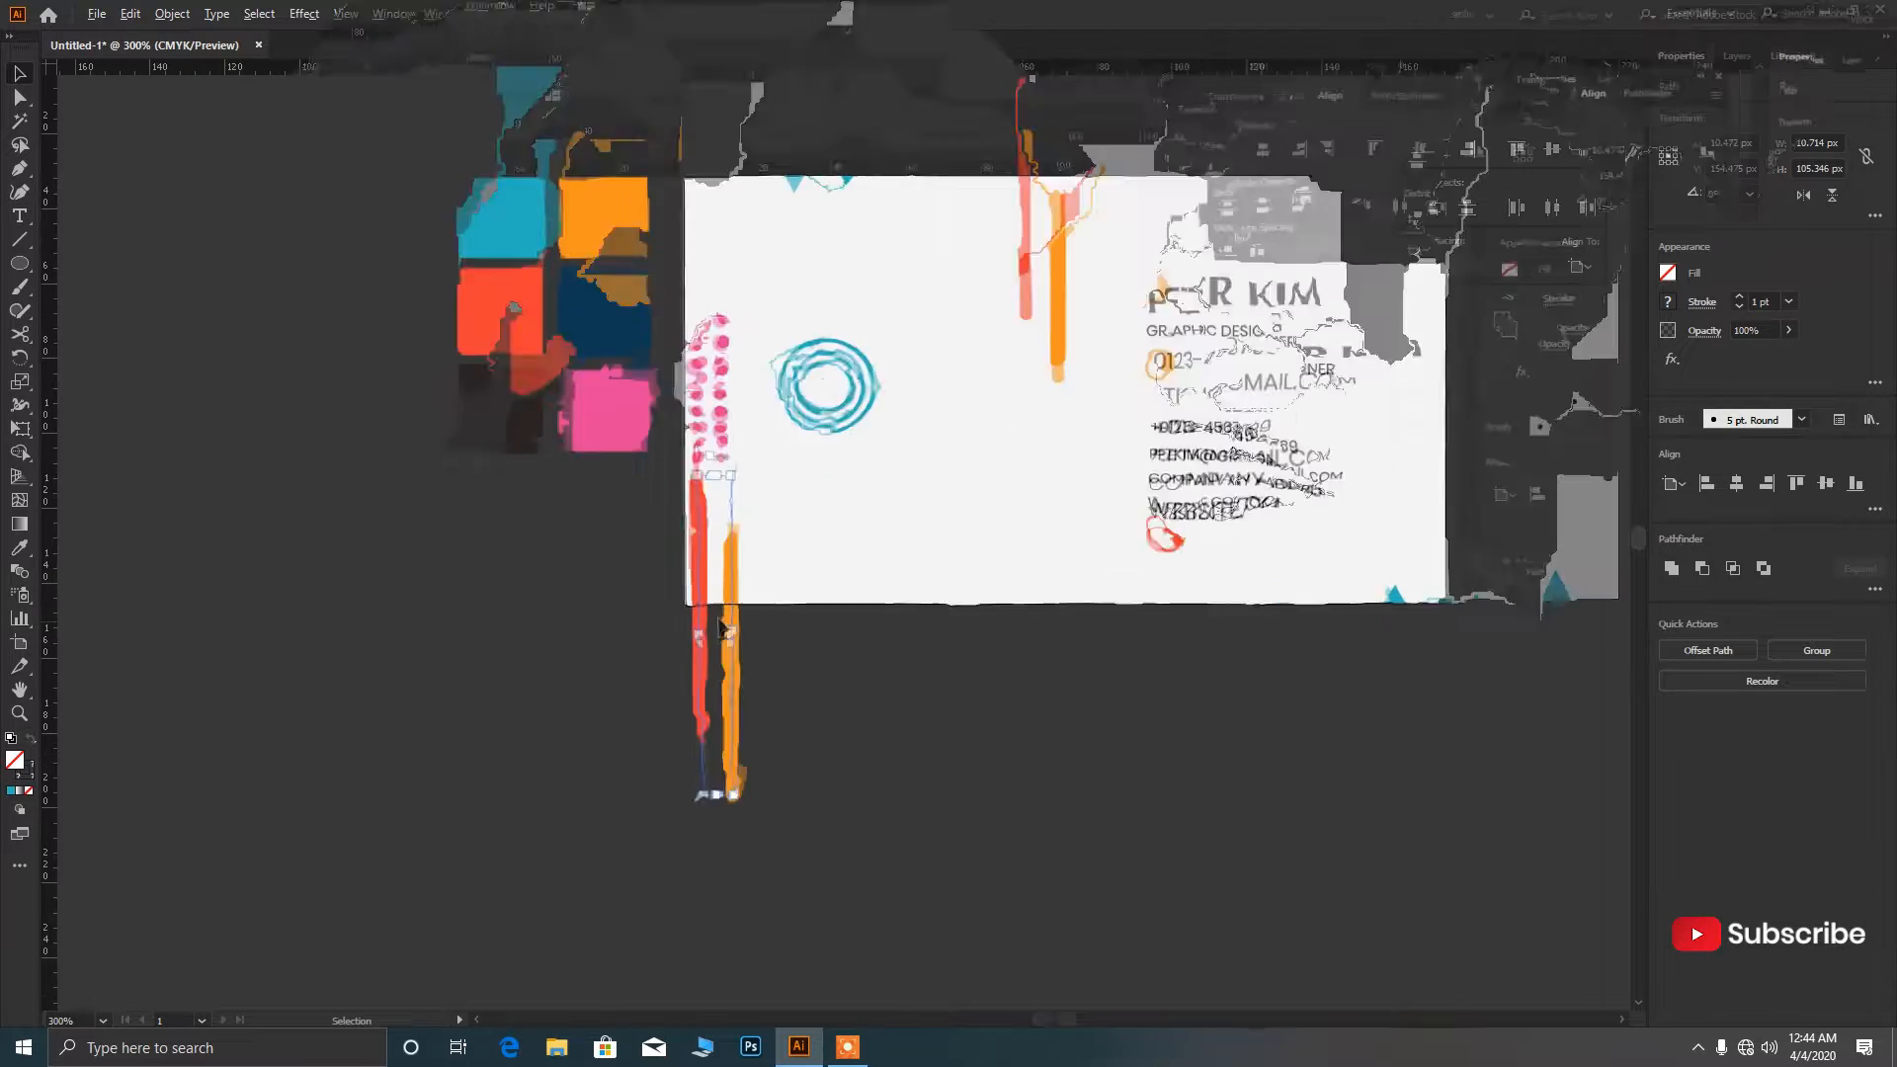
pyautogui.hotkey('ctrl', 'z')
pyautogui.hotkey('ctrl', 'z')
pyautogui.hotkey('ctrl', 'z')
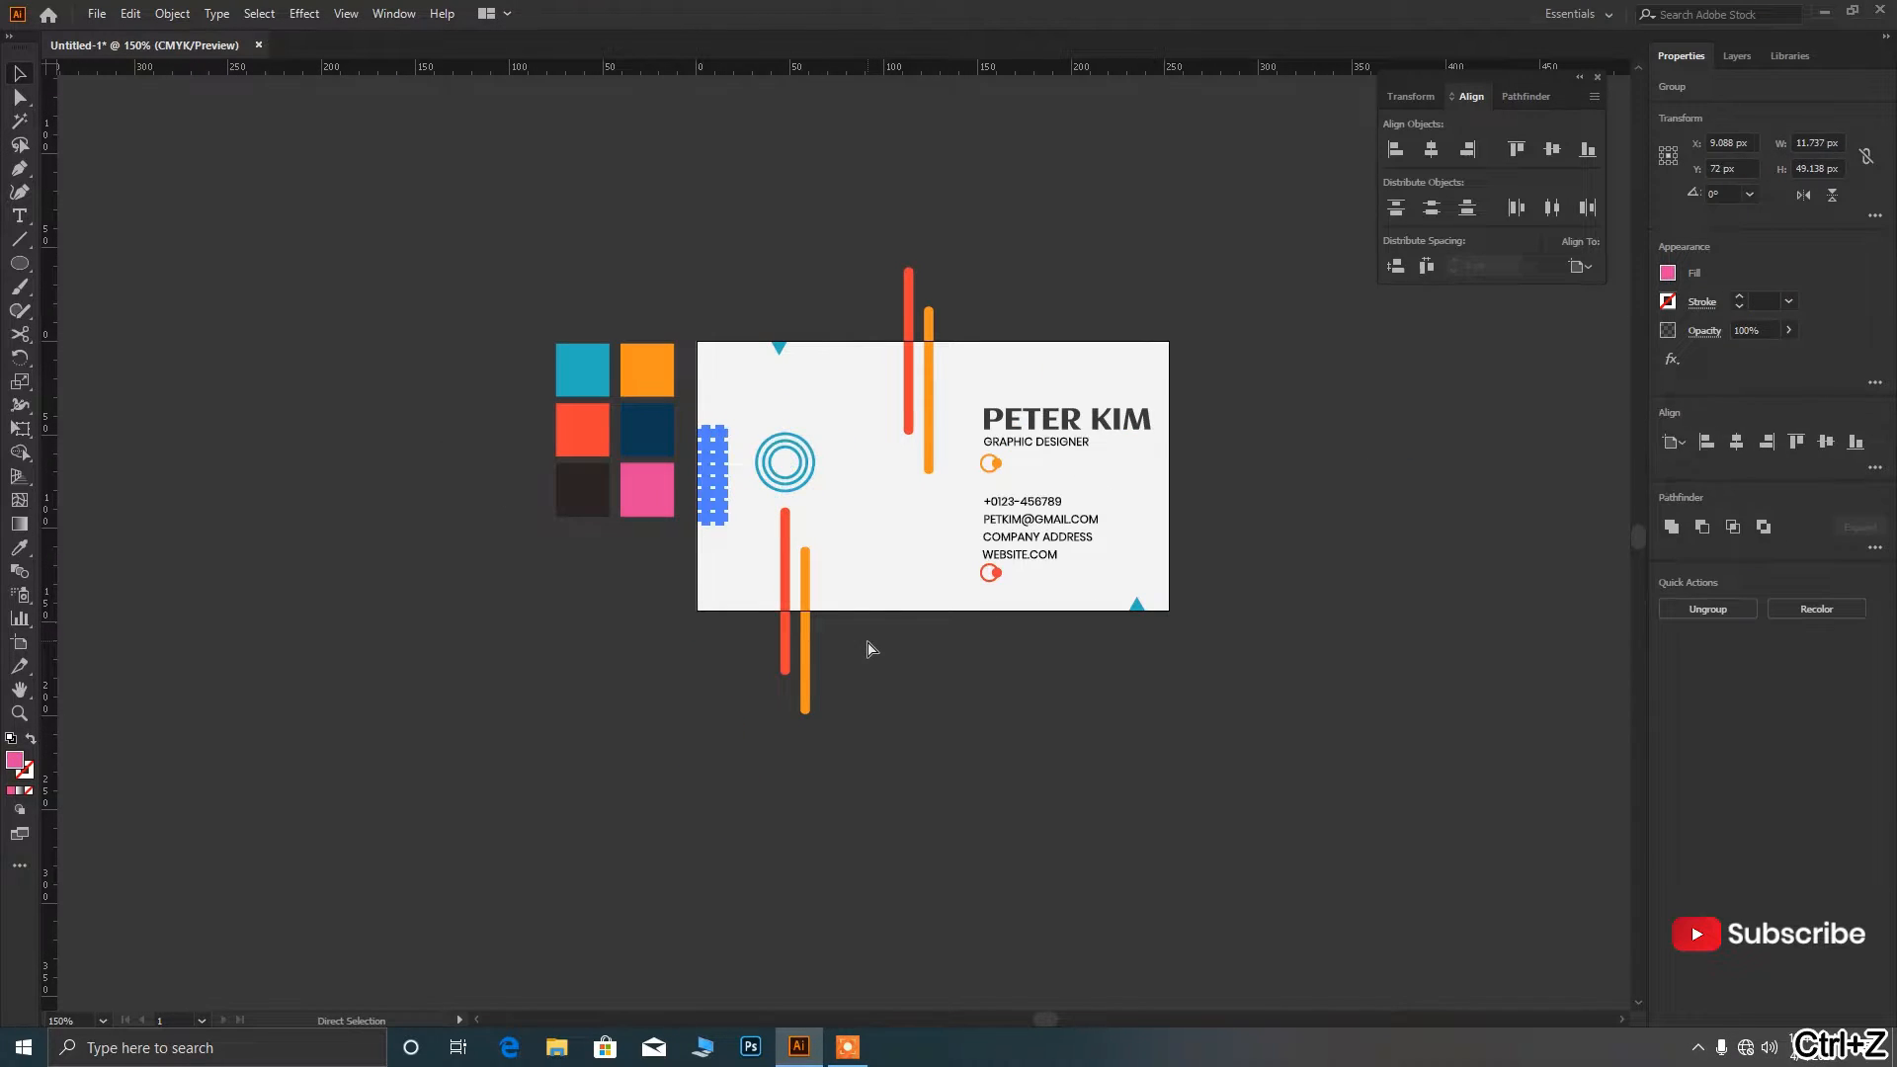
pyautogui.click(866, 641)
# Align the blue rings to the pink dots' vertical centre; copy the bottom-right triangle to bottom-left.
pyautogui.scroll(1, 802, 585)
pyautogui.moveTo(708, 516); pyautogui.dragTo(660, 373)
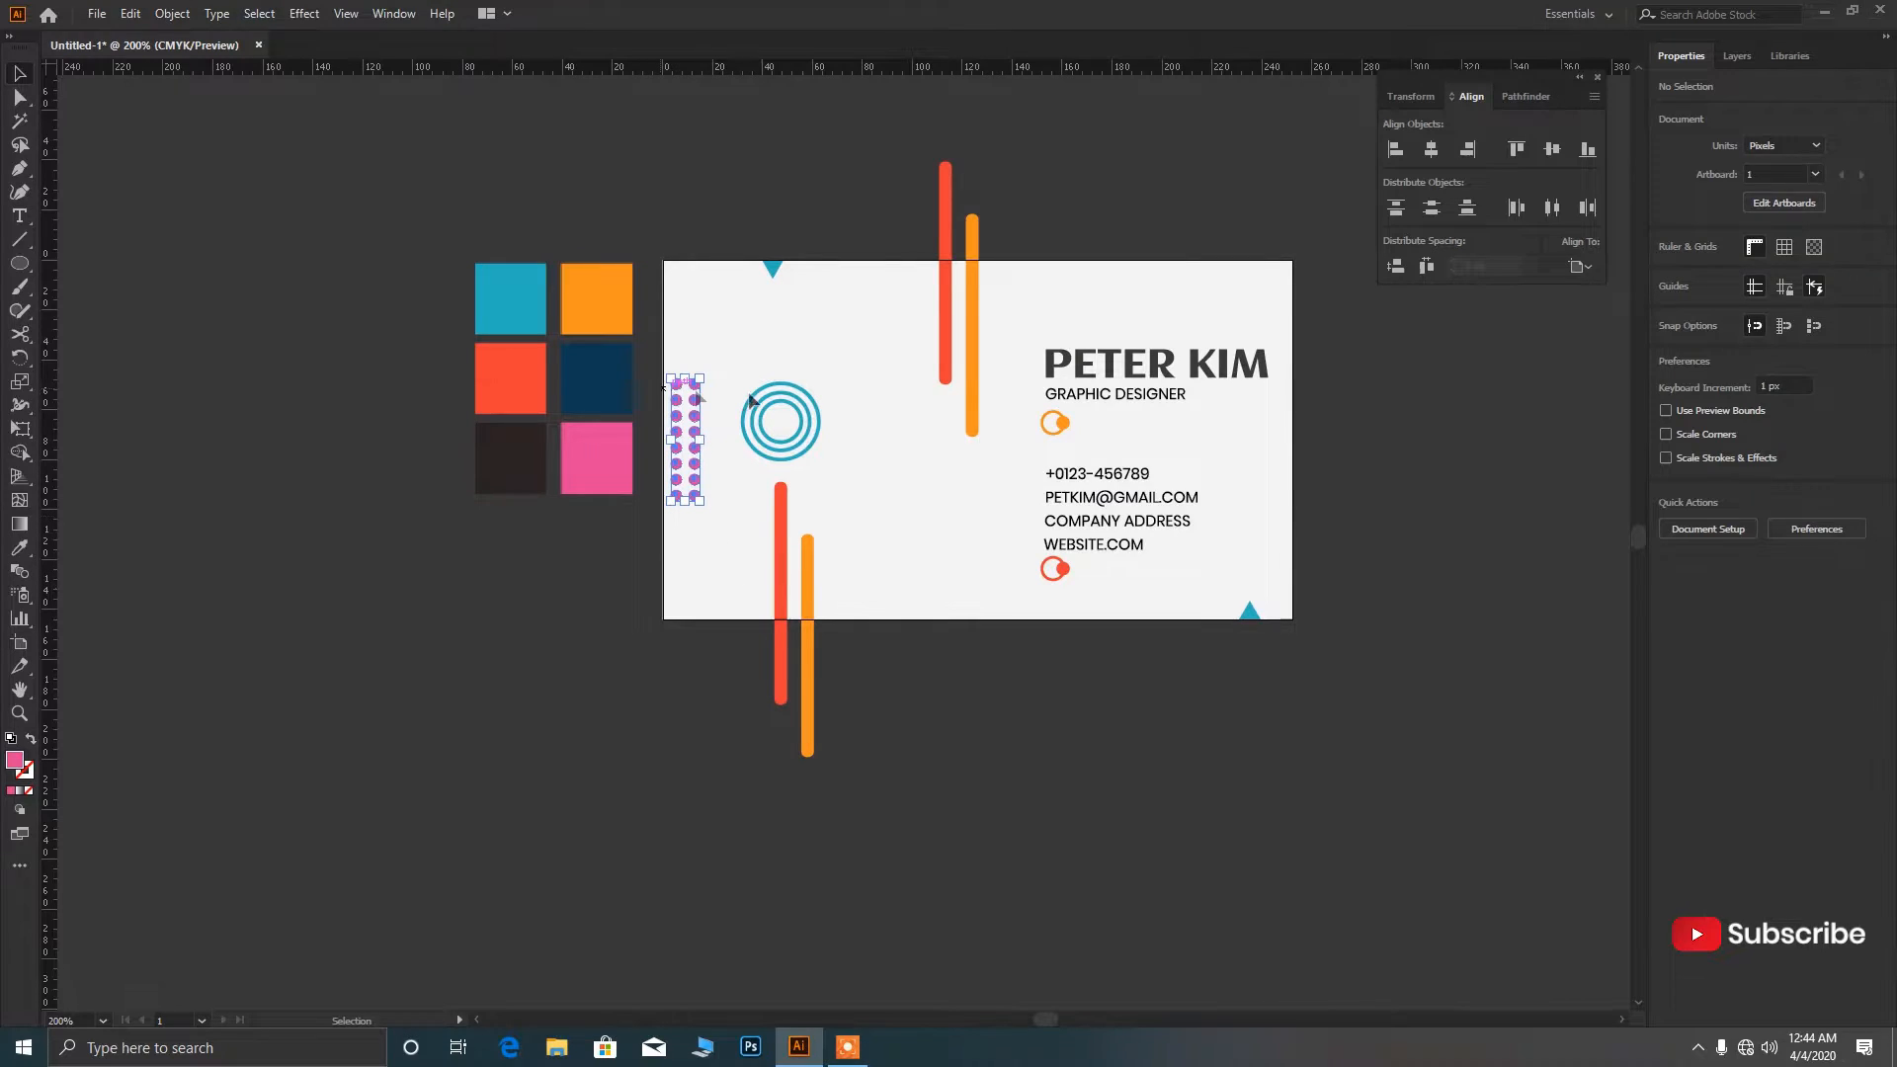
pyautogui.keyDown('shift'); pyautogui.click(816, 425); pyautogui.keyUp('shift')
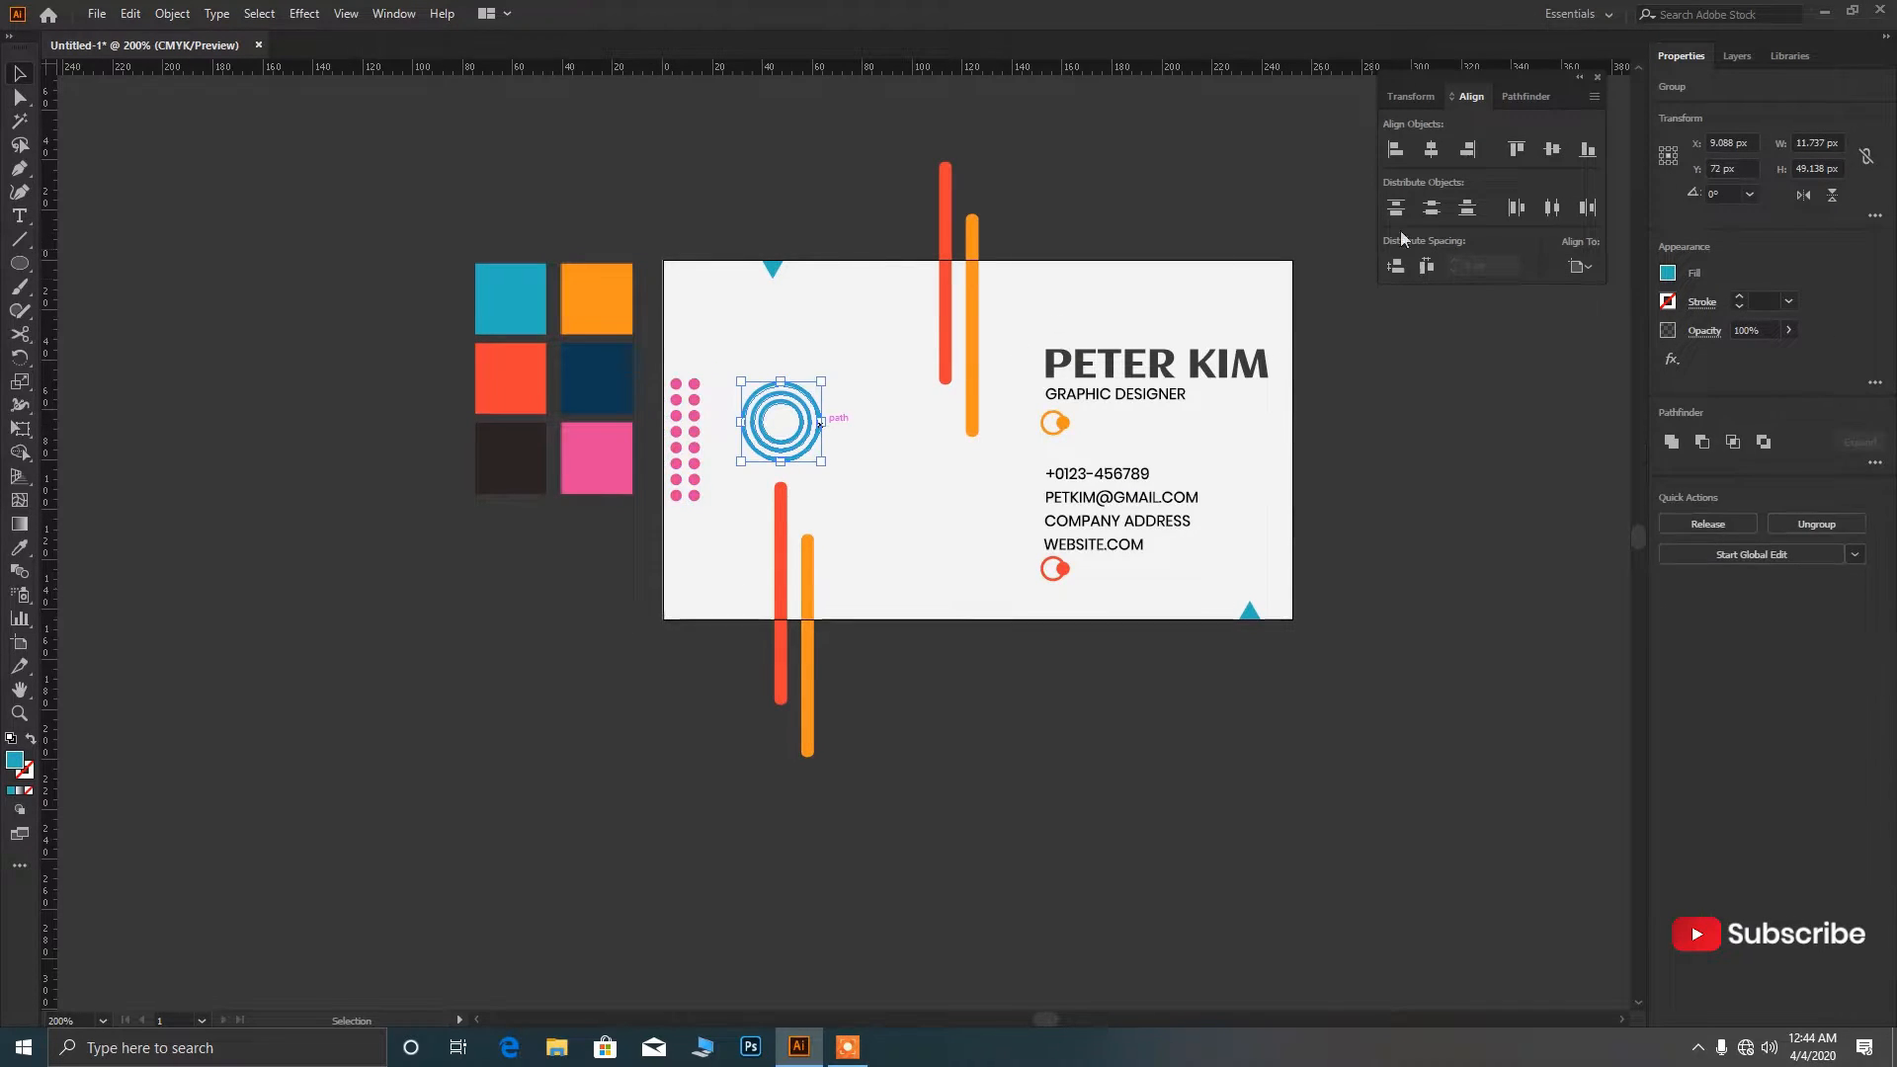
pyautogui.click(1551, 148)
pyautogui.click(963, 572)
pyautogui.scroll(1, 873, 588)
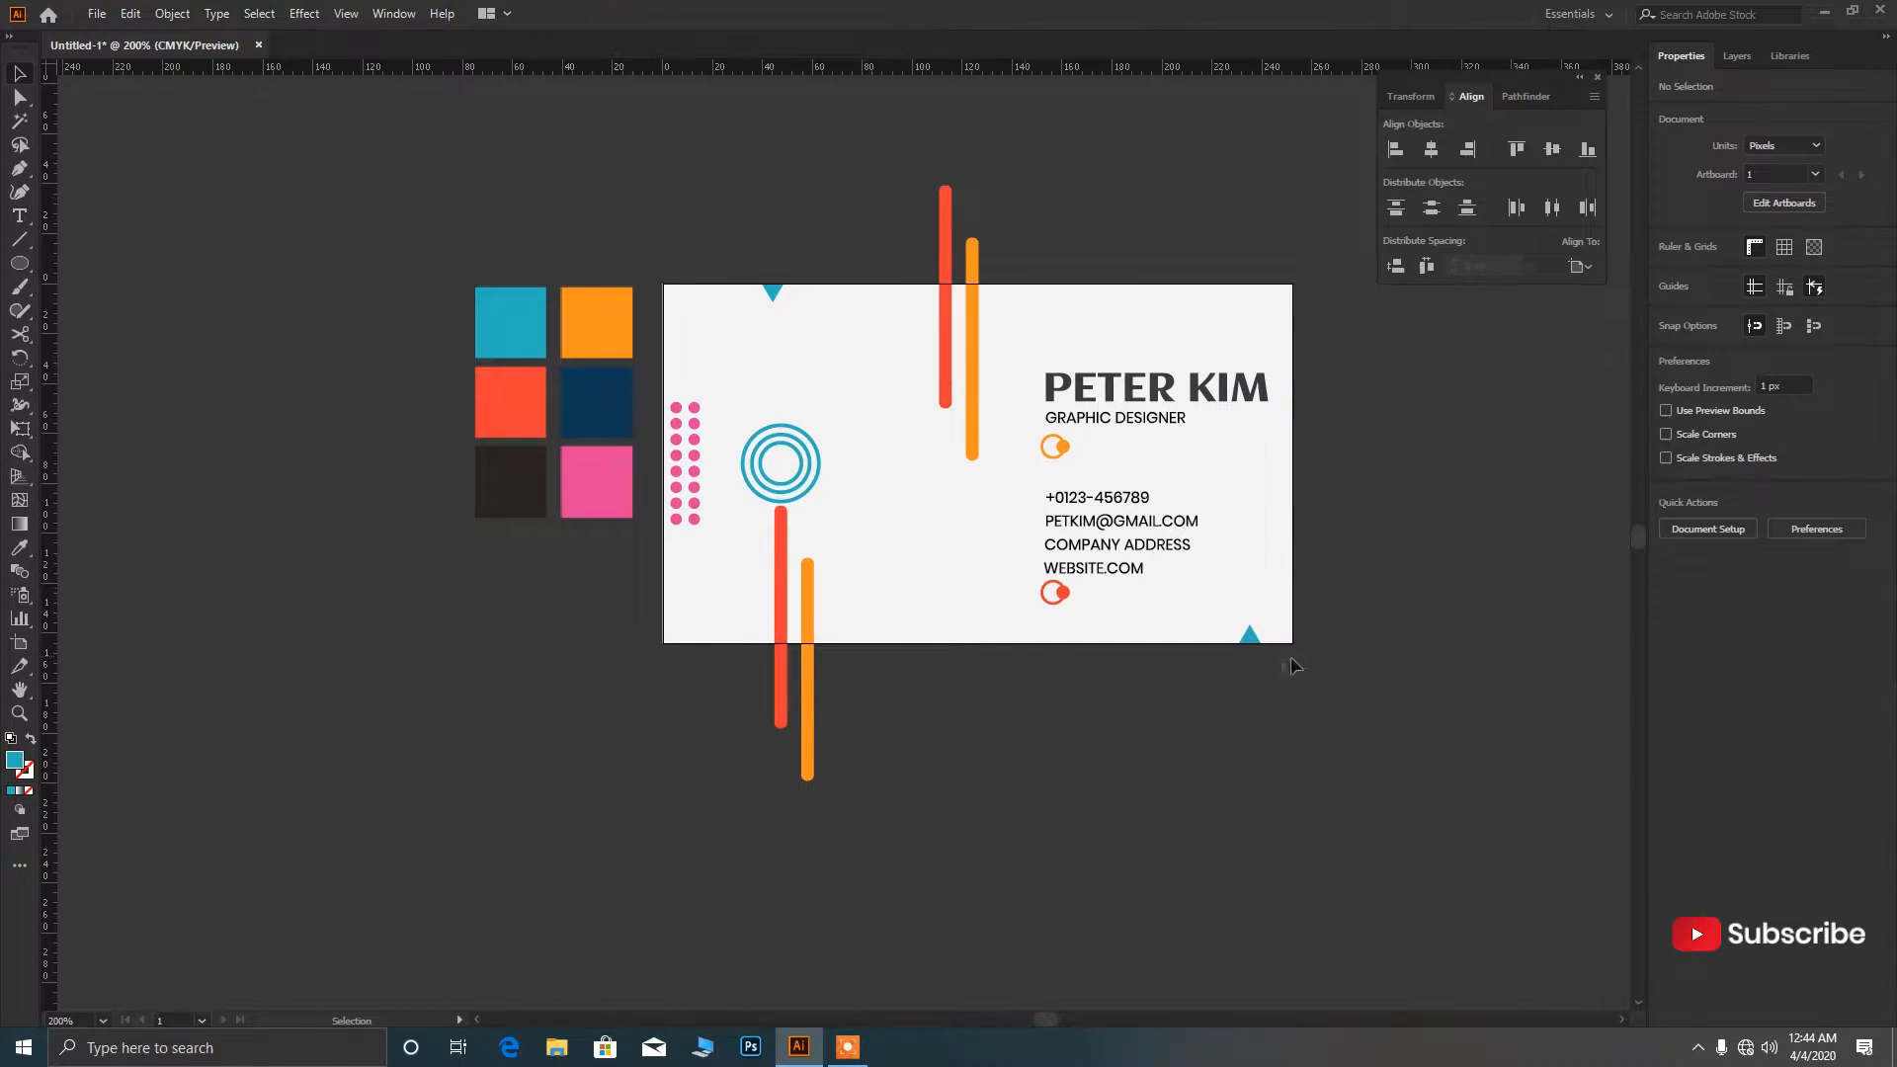
pyautogui.moveTo(1252, 638); pyautogui.dragTo(678, 642)
# Make a horizontally reflected copy of the bottom-left triangle.
pyautogui.scroll(5, 679, 642)
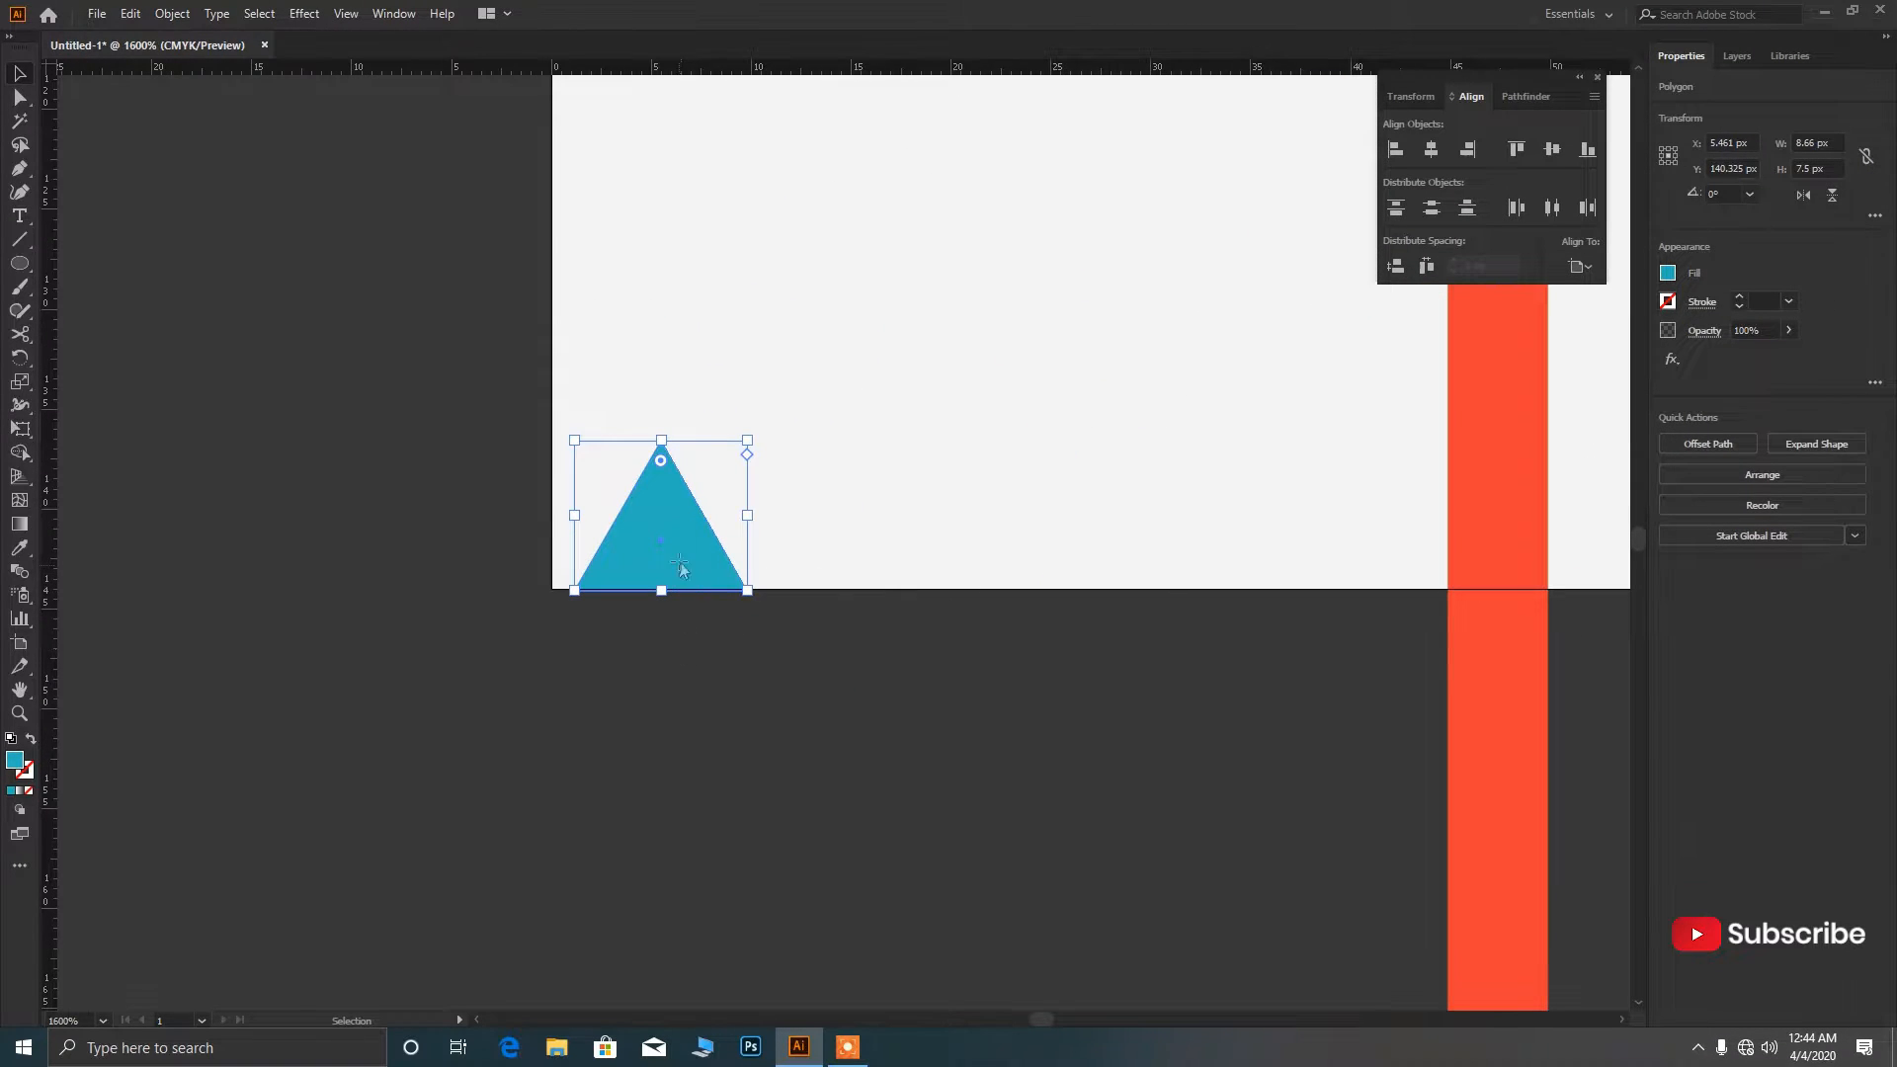
pyautogui.rightClick(679, 642)
pyautogui.click(707, 553)
pyautogui.rightClick(707, 556)
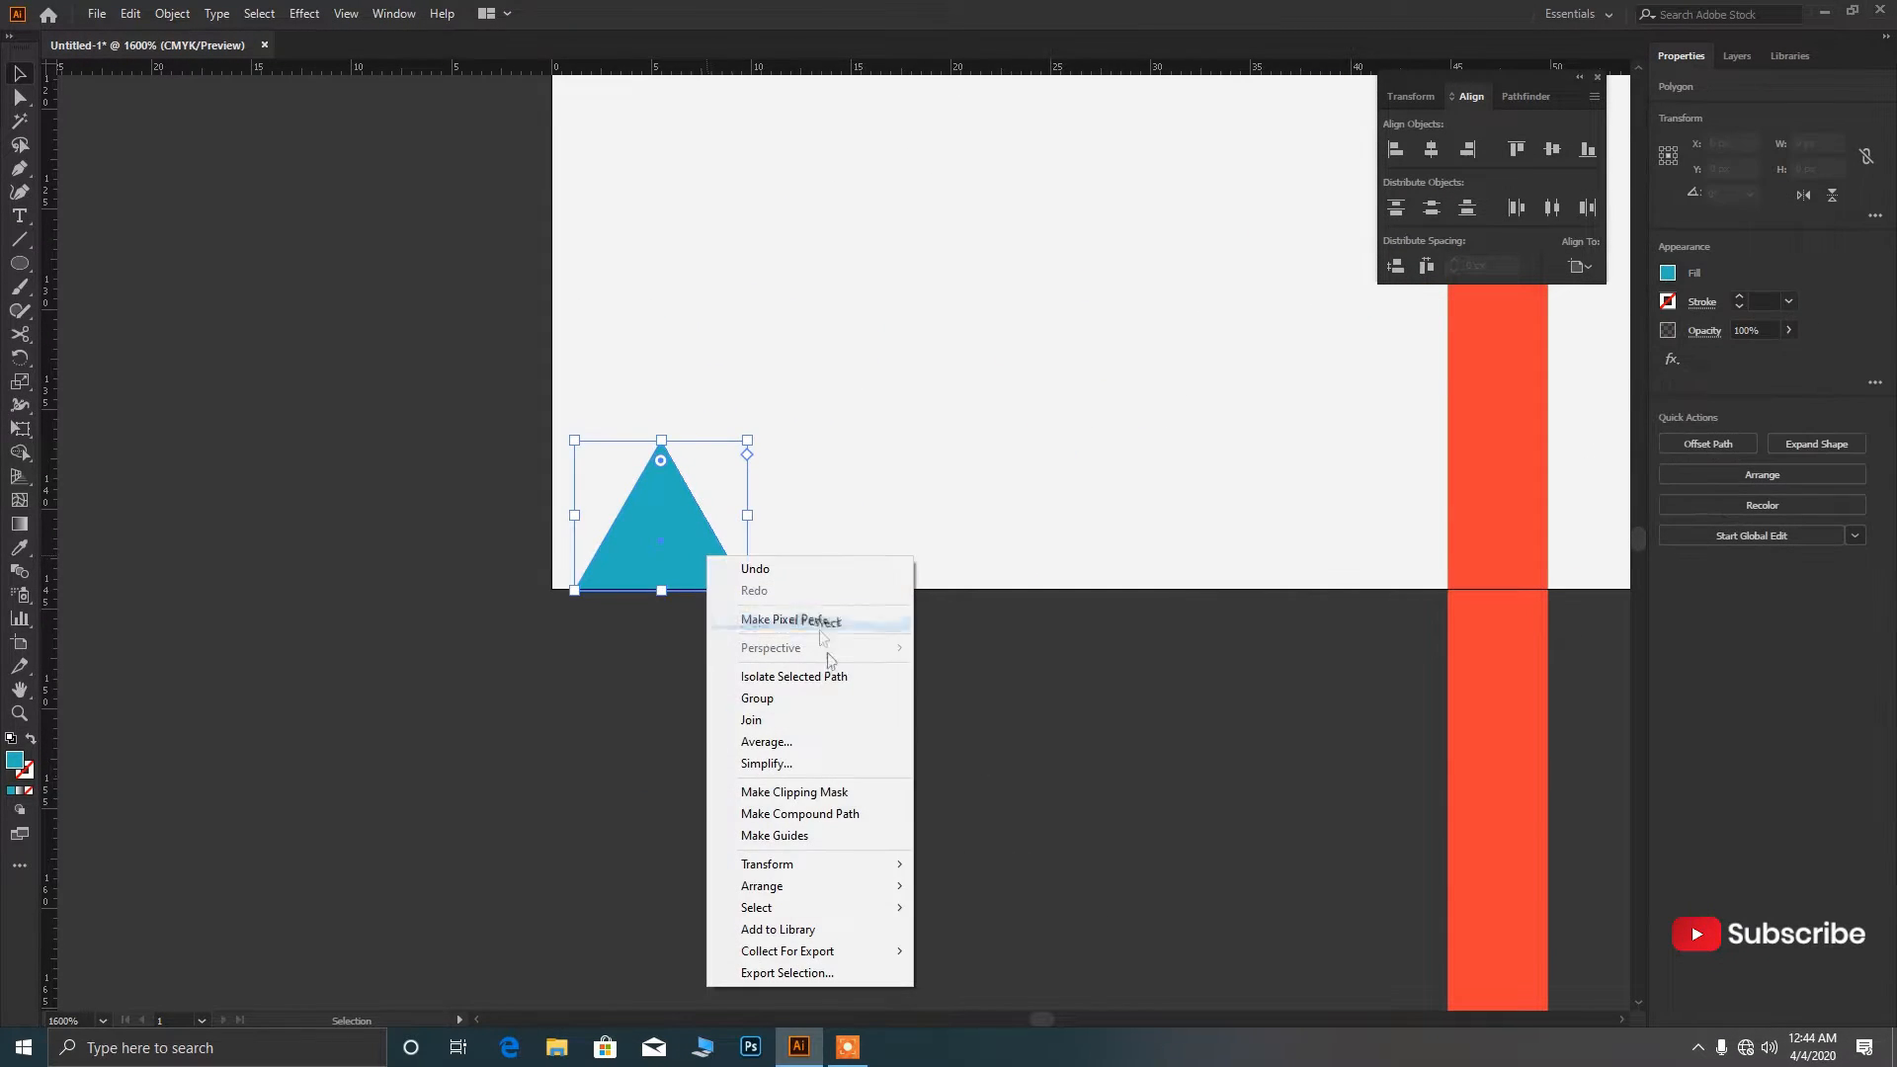
pyautogui.moveTo(859, 865)
pyautogui.click(948, 928)
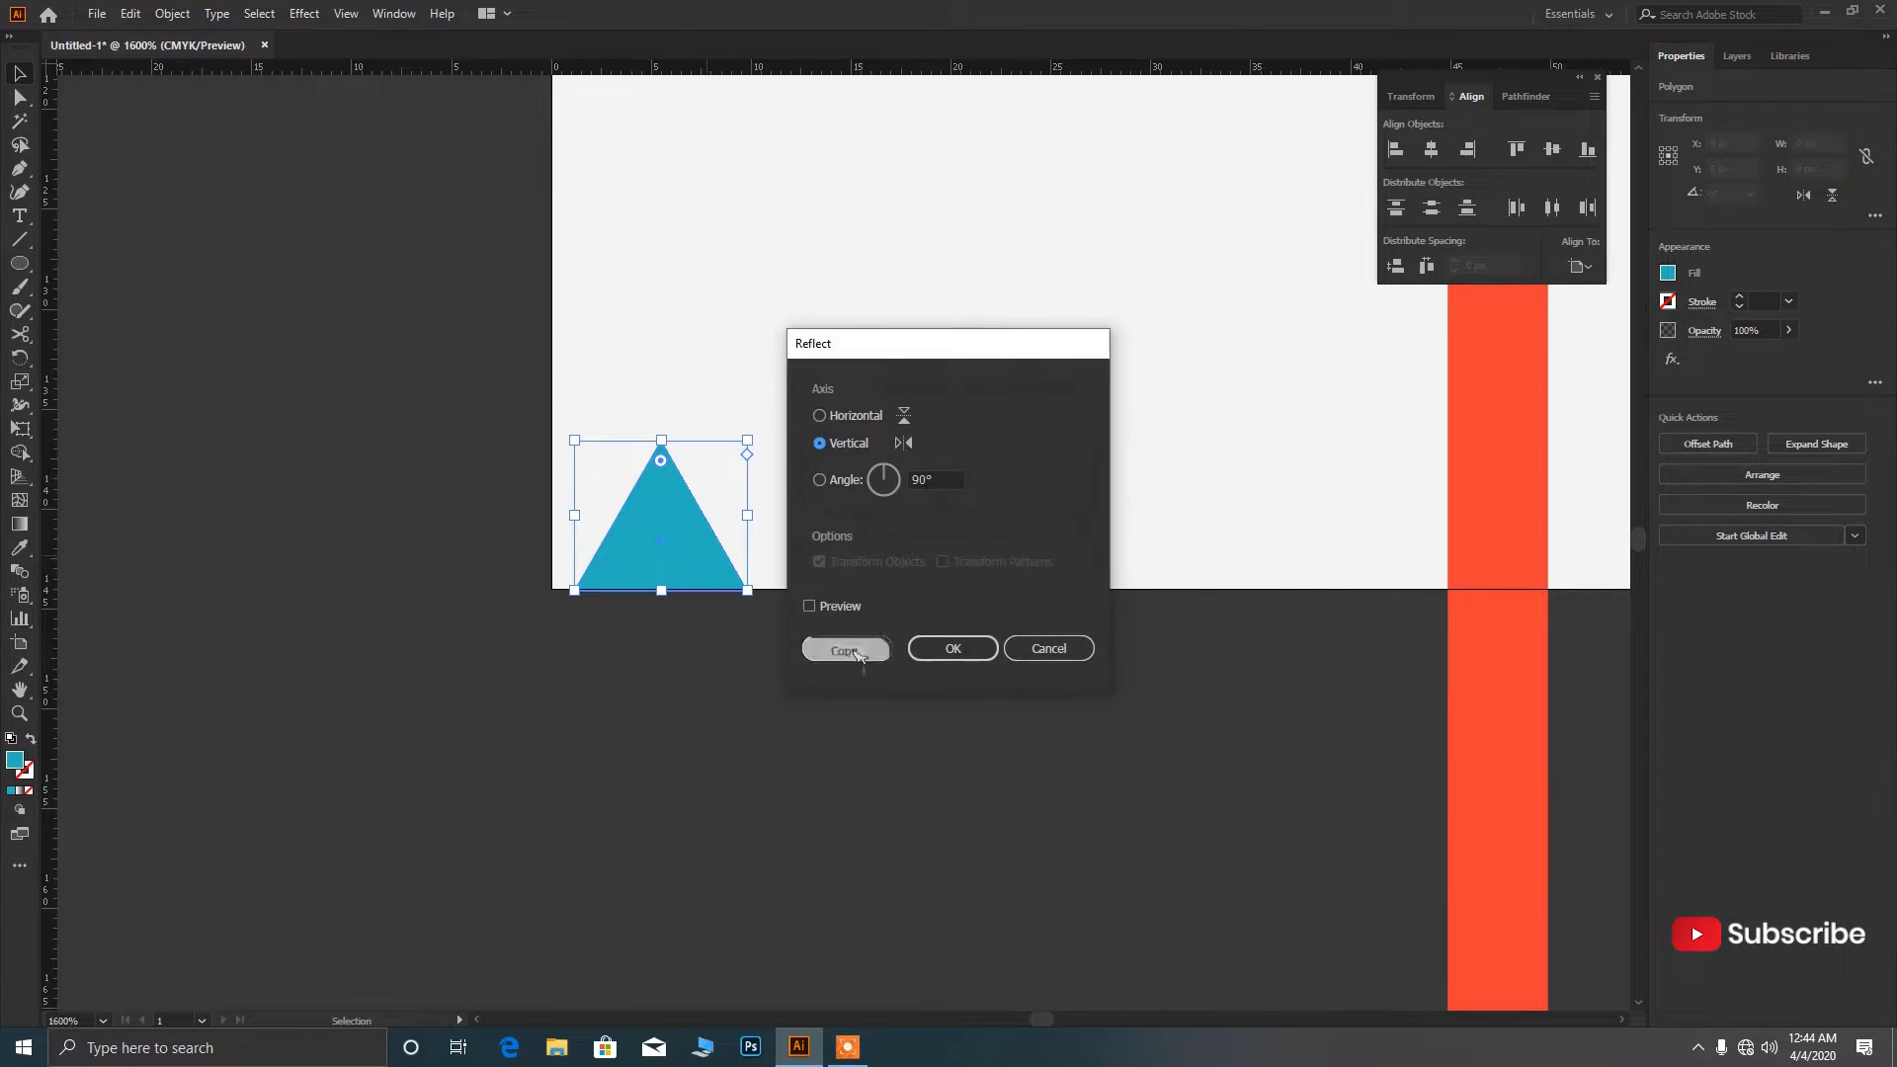
pyautogui.click(839, 420)
pyautogui.click(849, 649)
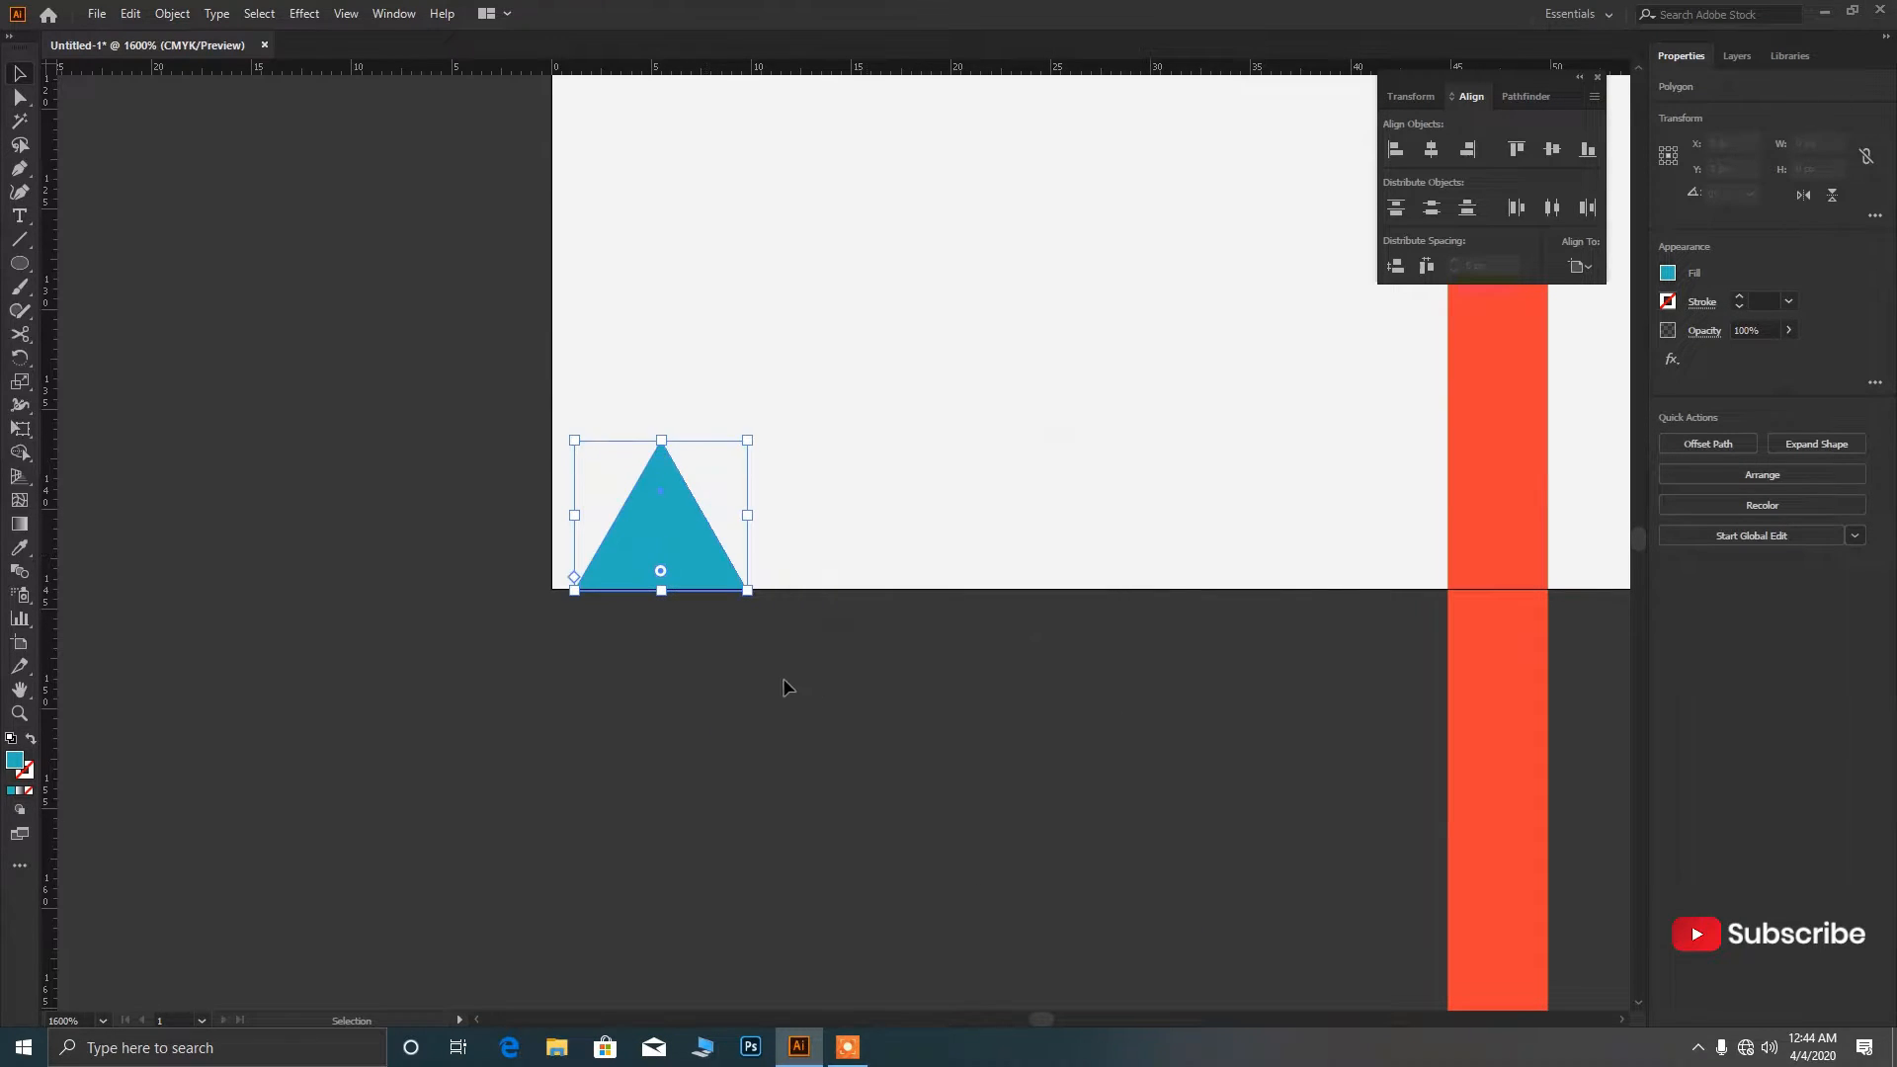
pyautogui.click(781, 686)
# Move the flipped copy above the original and rotate it to point sideways.
pyautogui.scroll(2, 691, 665)
pyautogui.scroll(-5, 700, 674)
pyautogui.scroll(2, 731, 707)
pyautogui.moveTo(672, 597); pyautogui.dragTo(671, 539)
pyautogui.click(685, 714)
pyautogui.scroll(-2, 670, 703)
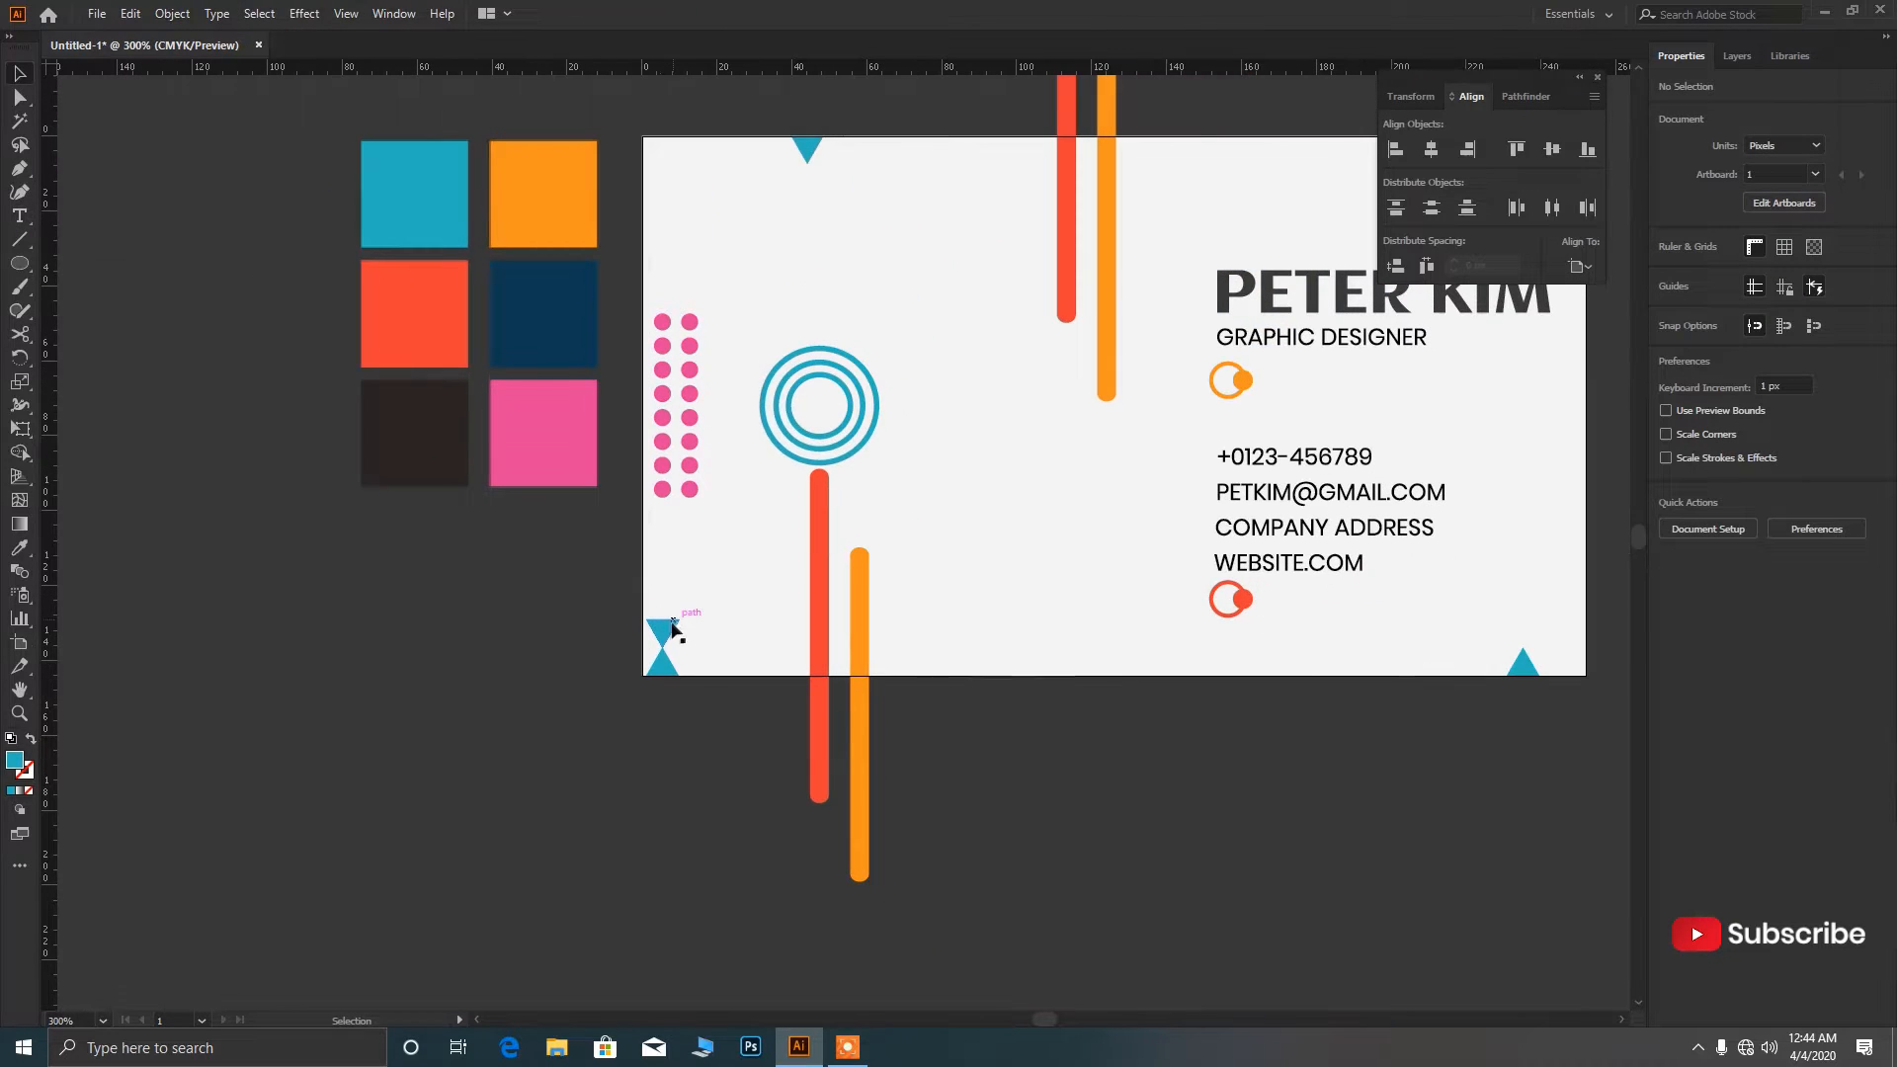
pyautogui.scroll(2, 686, 652)
pyautogui.click(652, 635)
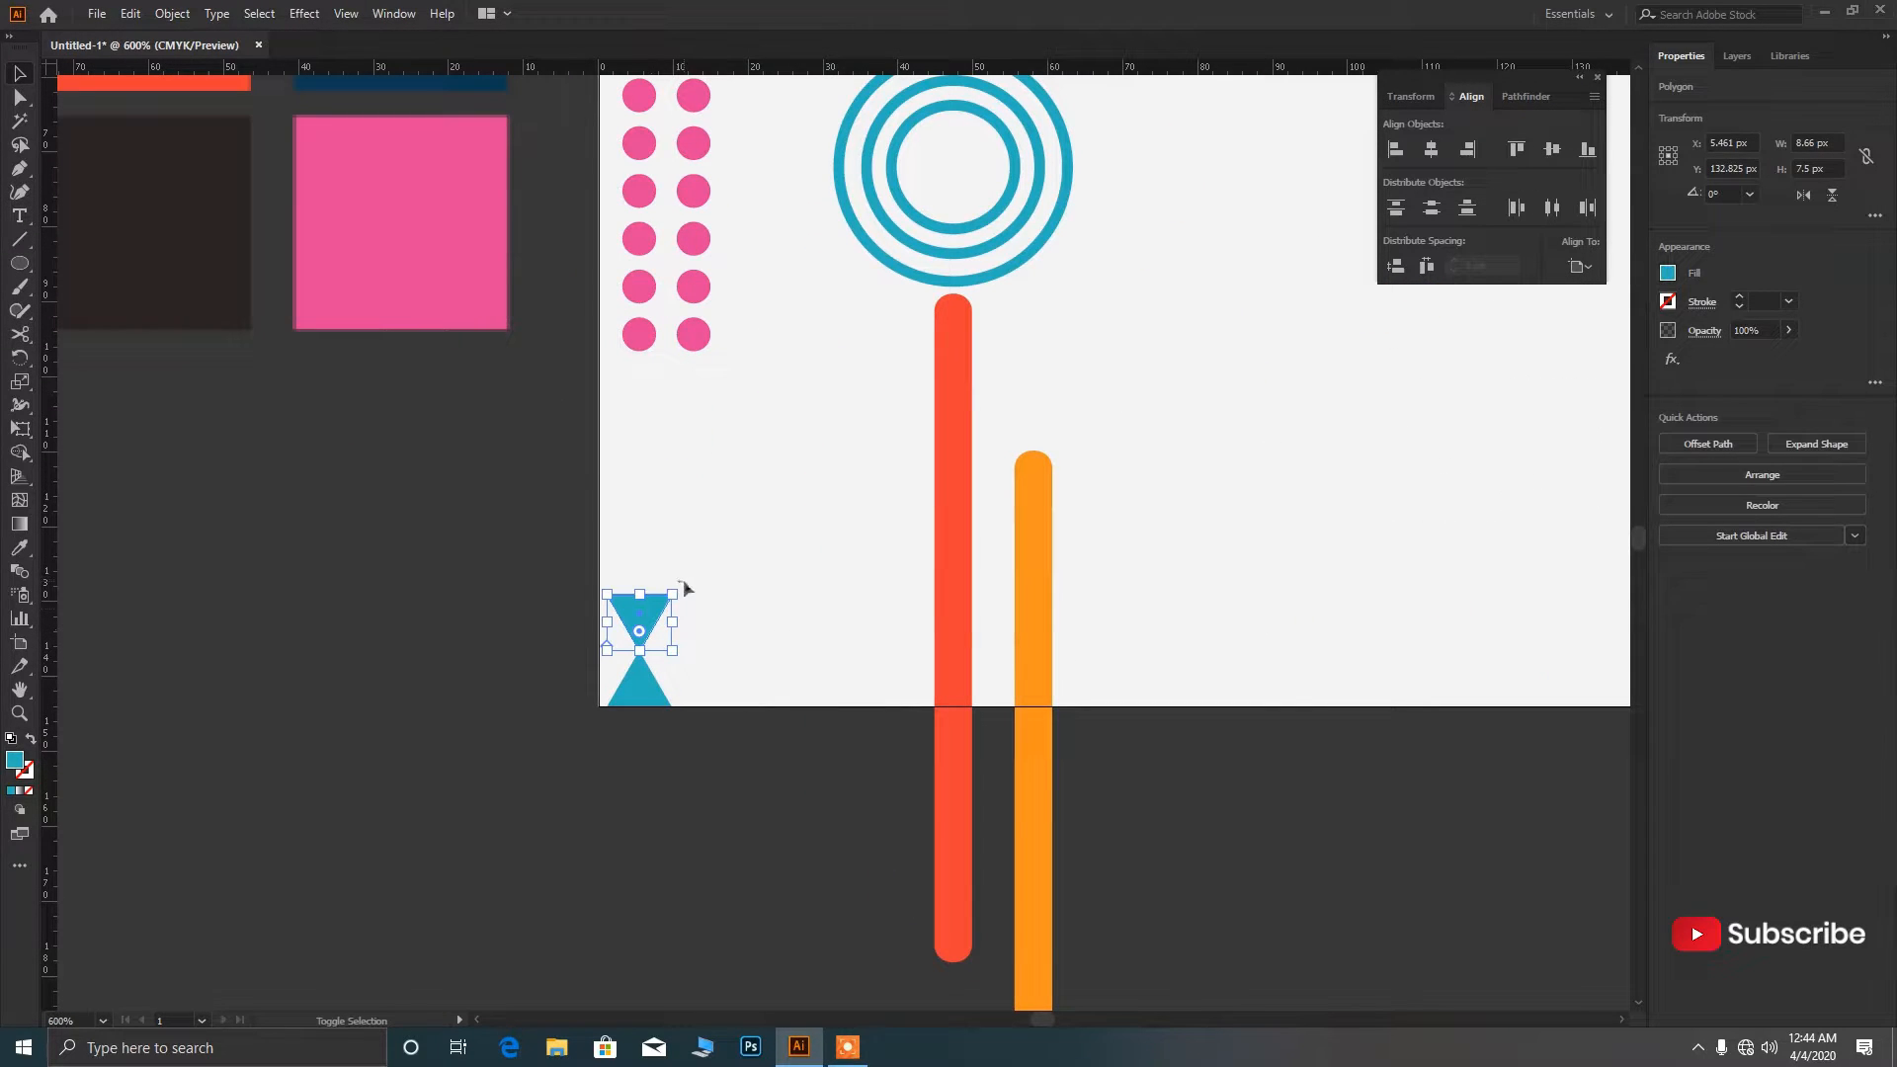
pyautogui.moveTo(683, 585); pyautogui.dragTo(794, 566)
pyautogui.click(626, 798)
# Place the rotated triangle on the blue rings' edge.
pyautogui.scroll(1, 627, 802)
pyautogui.scroll(-2, 627, 805)
pyautogui.moveTo(844, 504); pyautogui.dragTo(840, 512)
pyautogui.press('i')
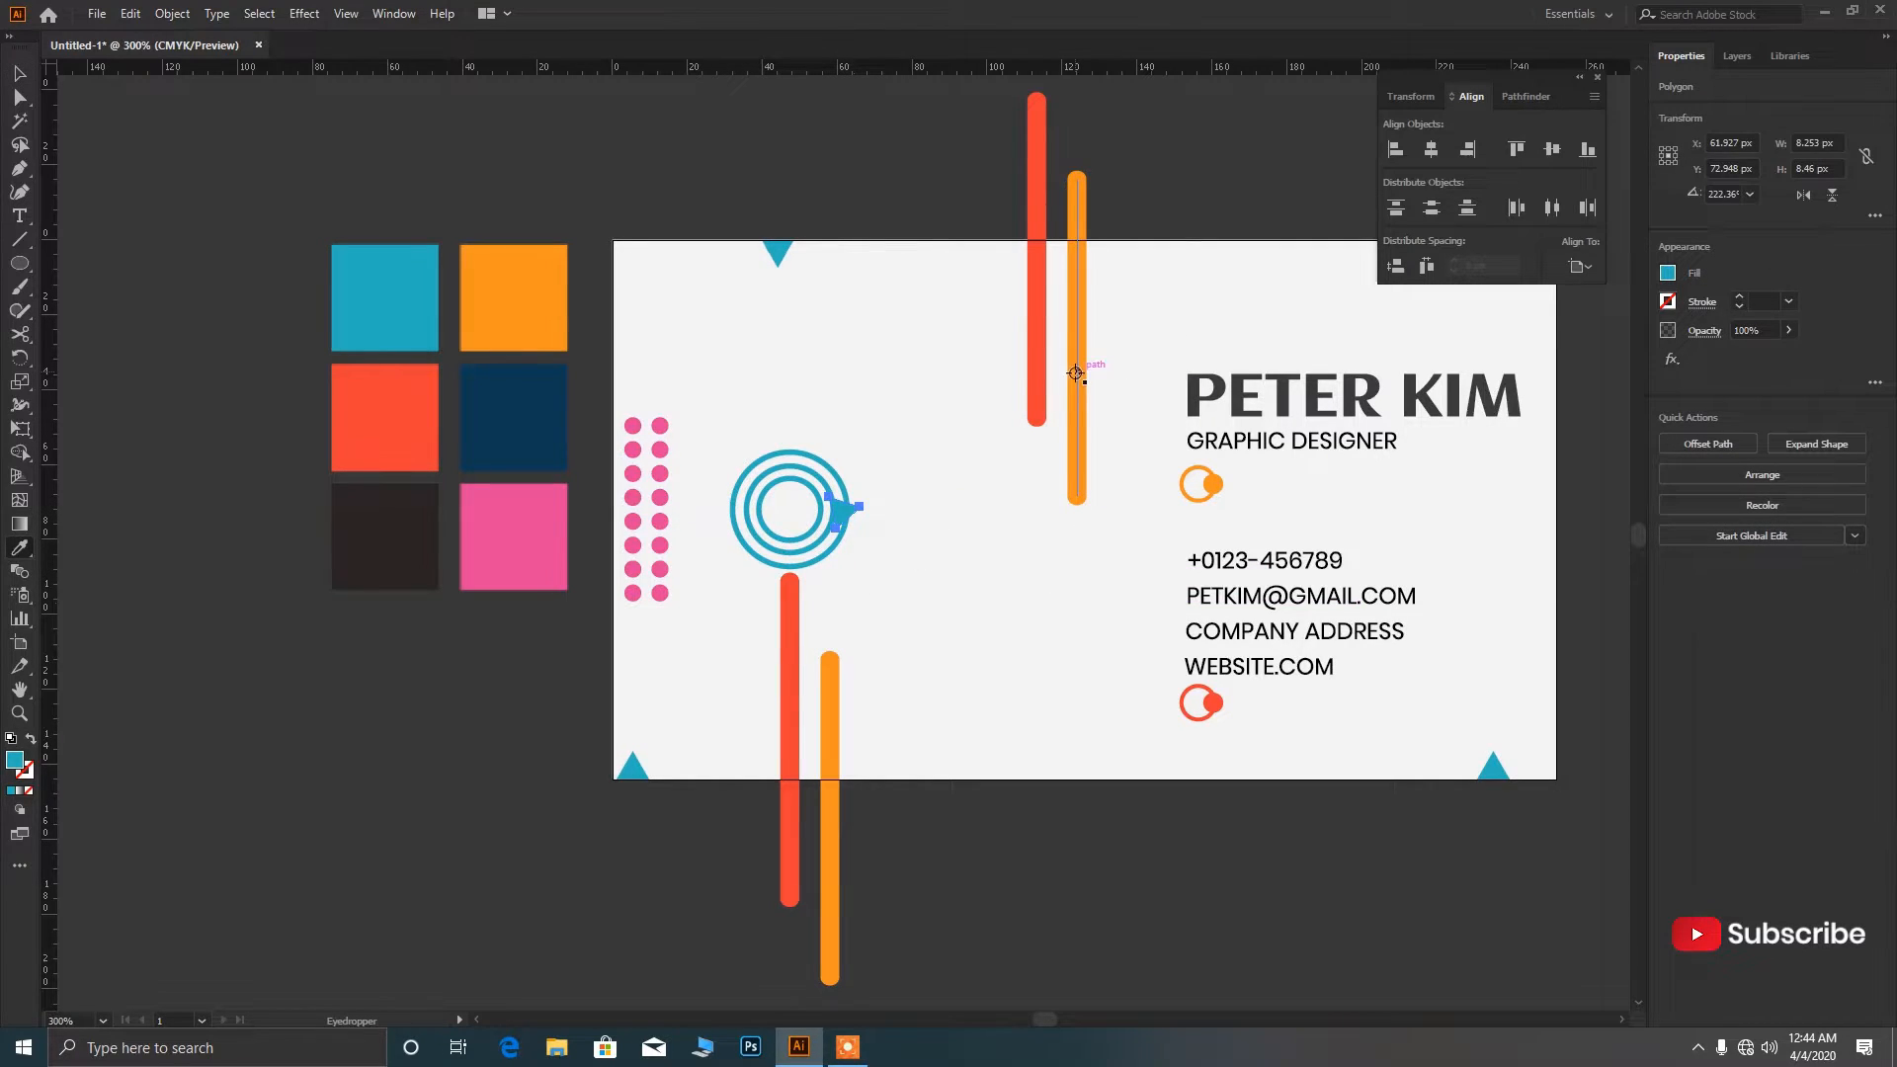
# With the small triangle now orange, nudge it into a new position.
pyautogui.press('v')
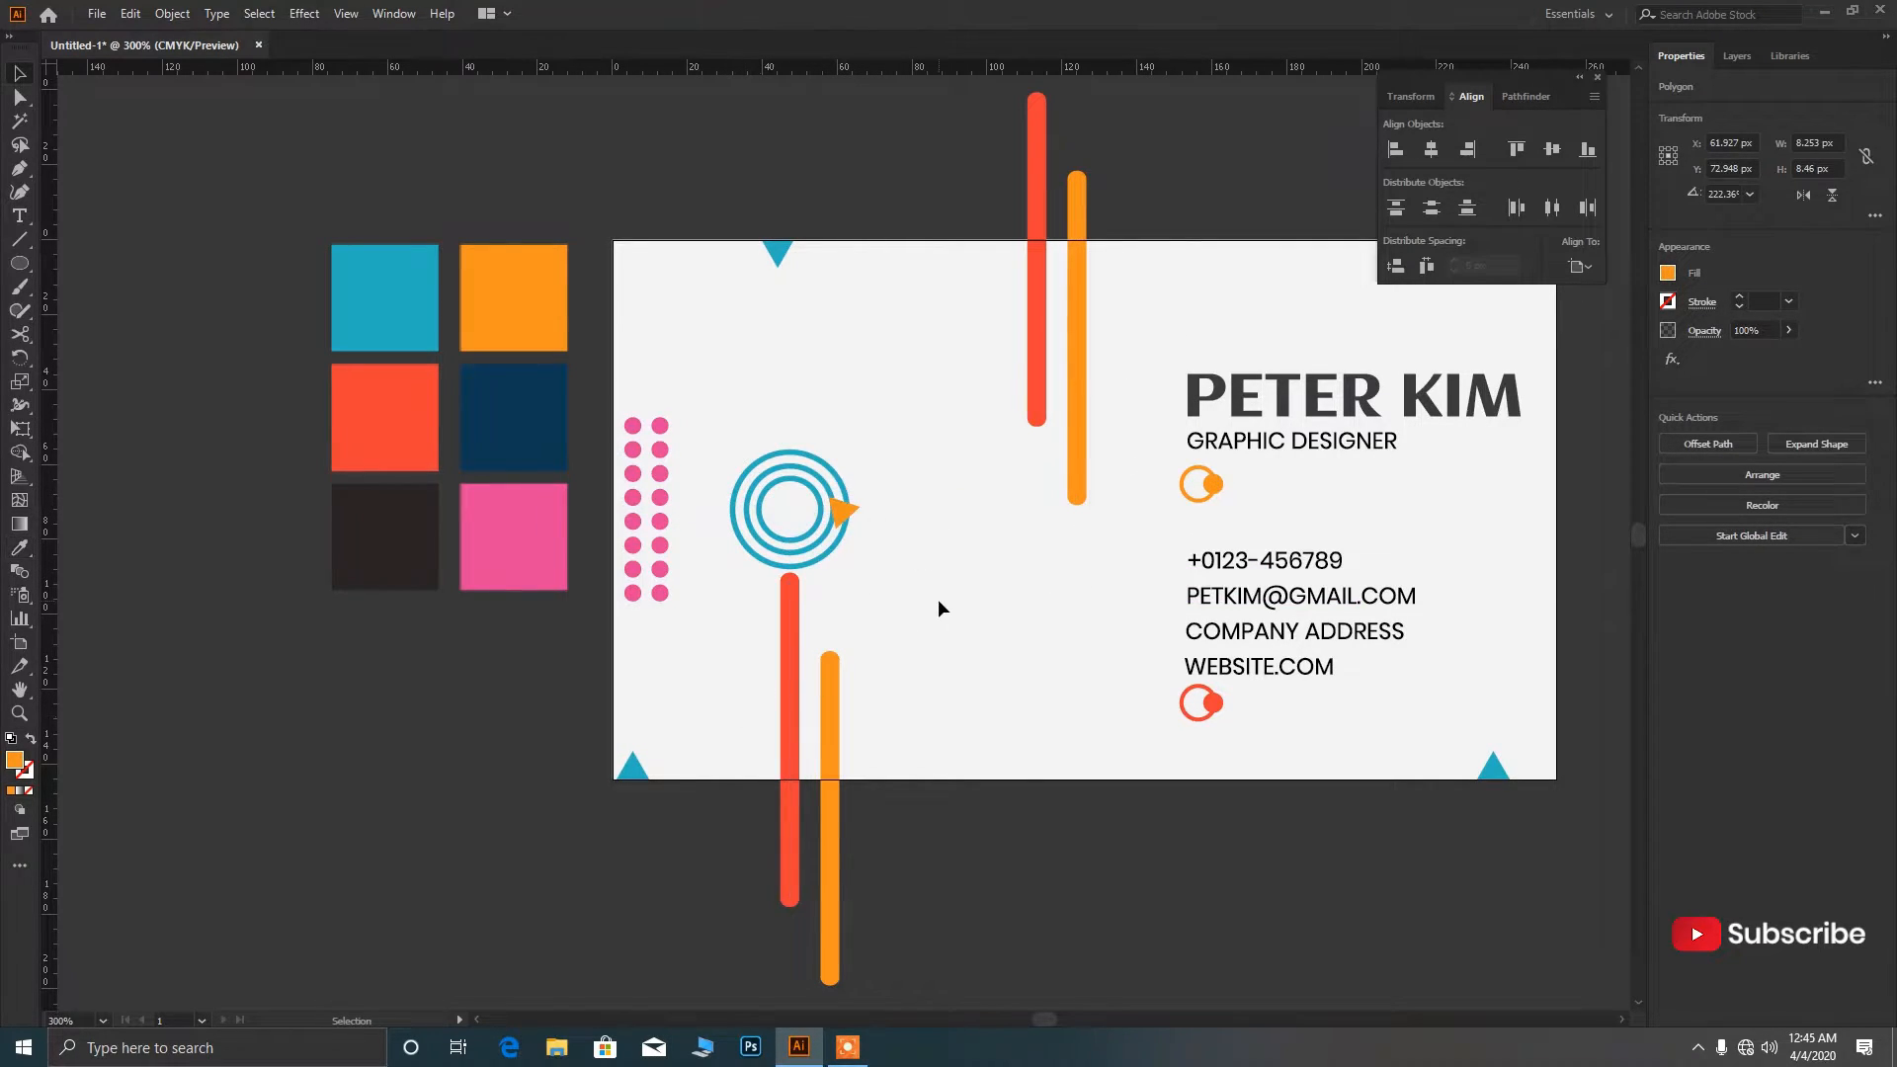
pyautogui.click(939, 598)
pyautogui.scroll(2, 871, 518)
pyautogui.click(850, 512)
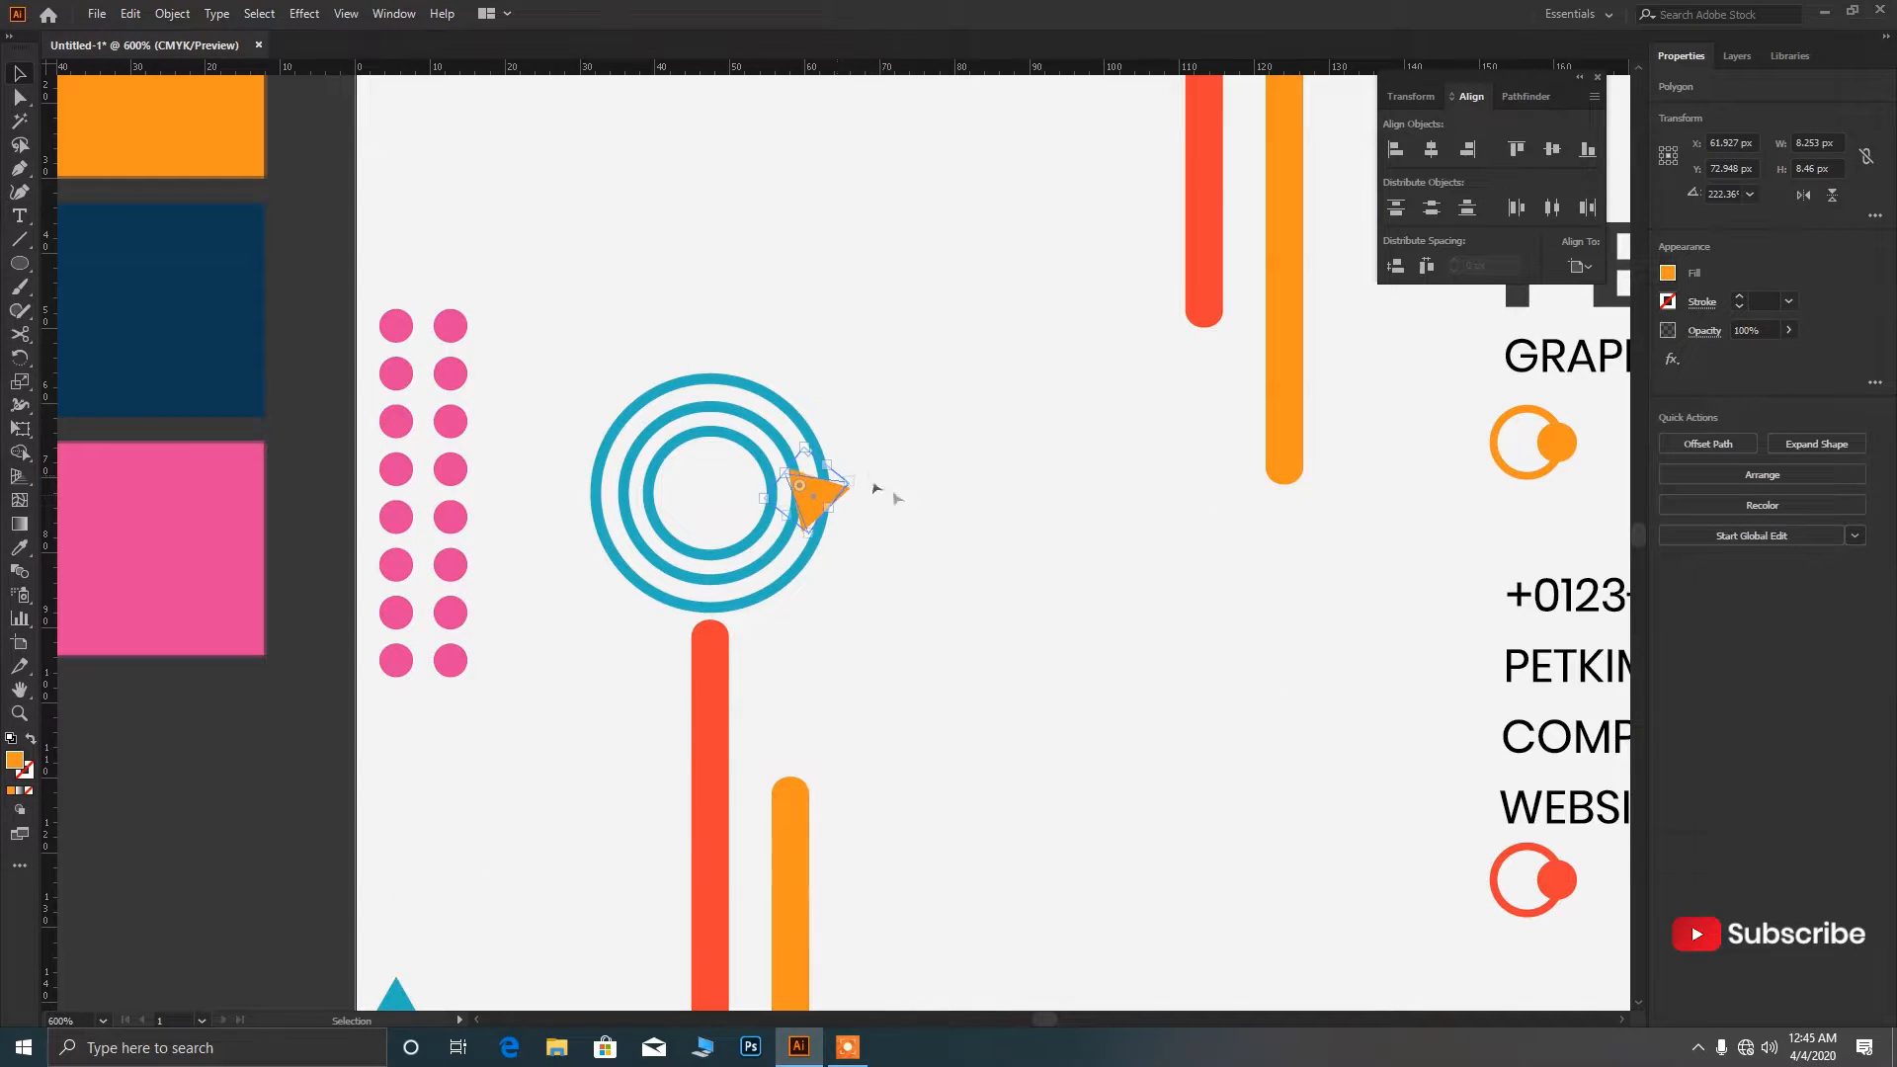
pyautogui.click(876, 491)
pyautogui.moveTo(823, 509); pyautogui.dragTo(1478, 531)
pyautogui.click(842, 550)
# Move the orange triangle to the card's right edge.
pyautogui.hotkey('ctrl', '1')
pyautogui.scroll(3, 808, 600)
pyautogui.click(906, 754)
pyautogui.click(1442, 642)
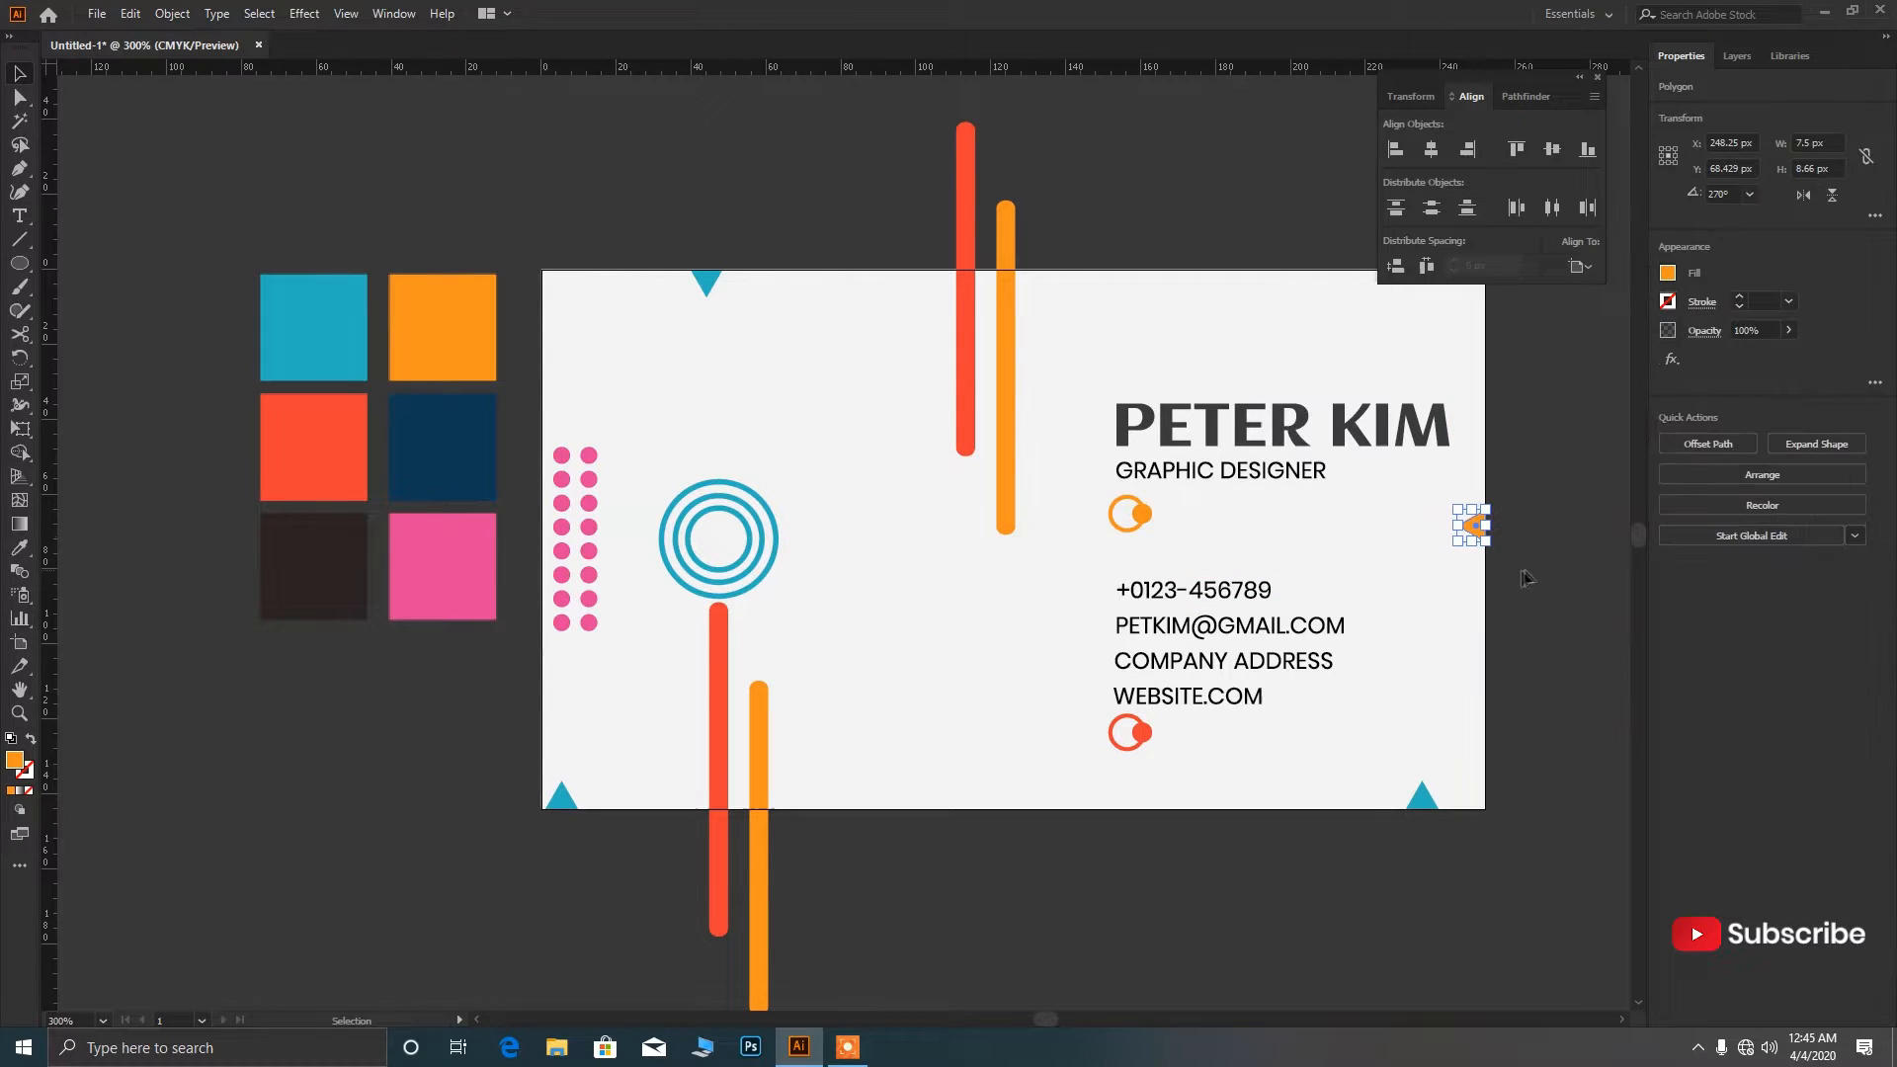
pyautogui.click(1566, 442)
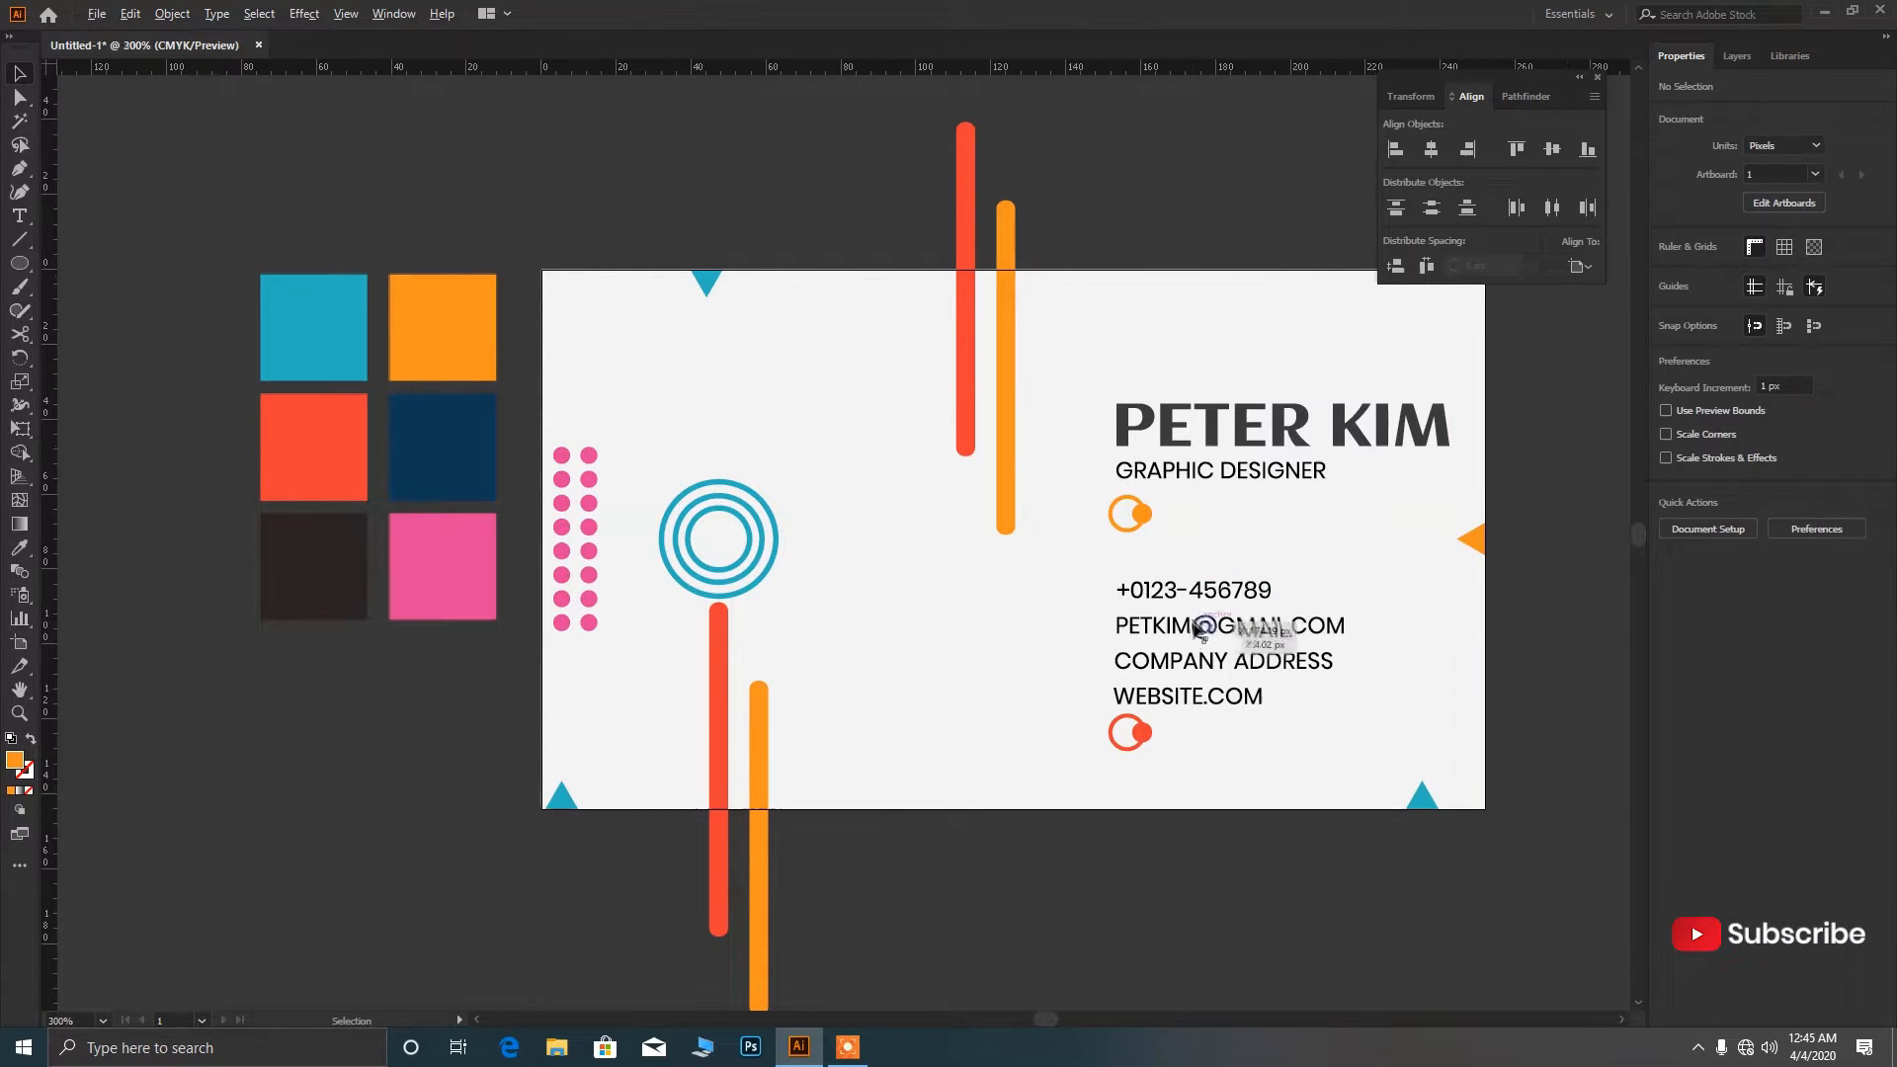
# Move the bottom-left blue triangle up beside the bars.
pyautogui.scroll(-2, 1195, 622)
pyautogui.scroll(1, 1388, 614)
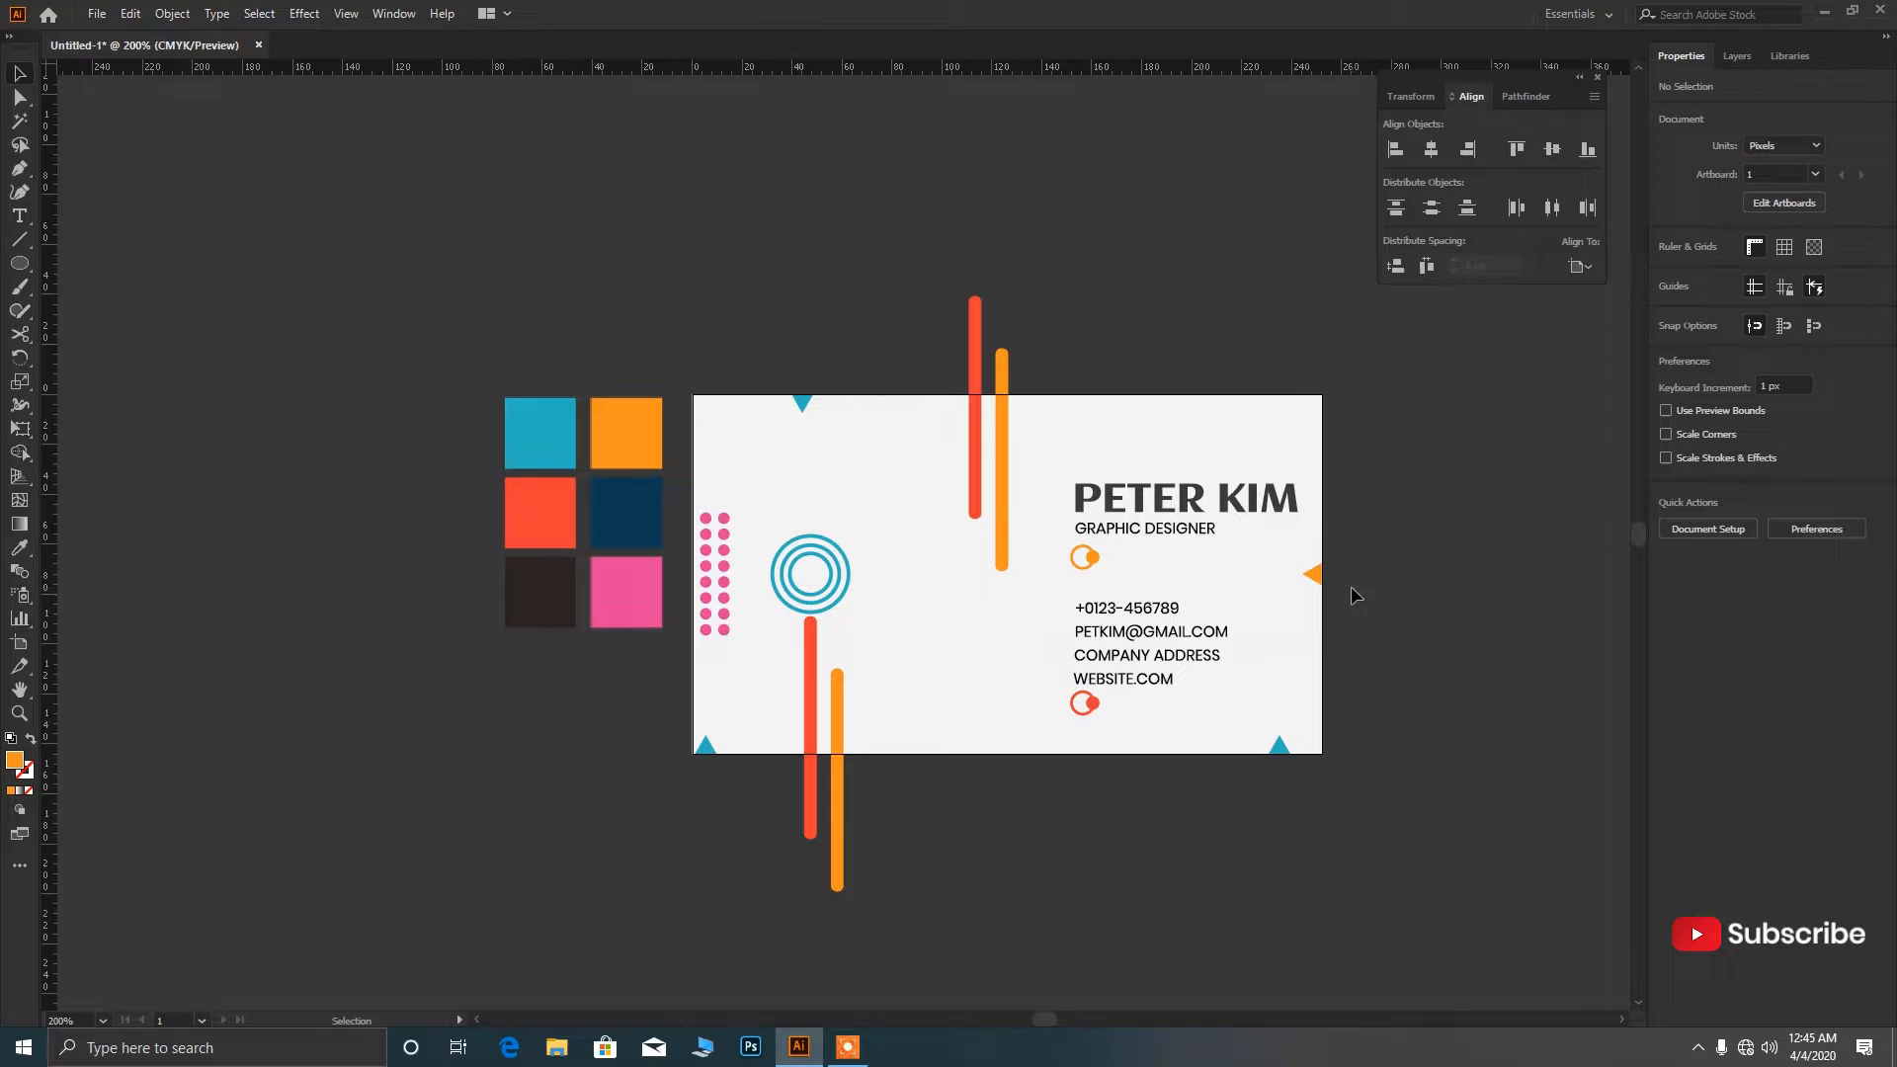
pyautogui.scroll(1, 1349, 585)
pyautogui.scroll(-1, 1093, 567)
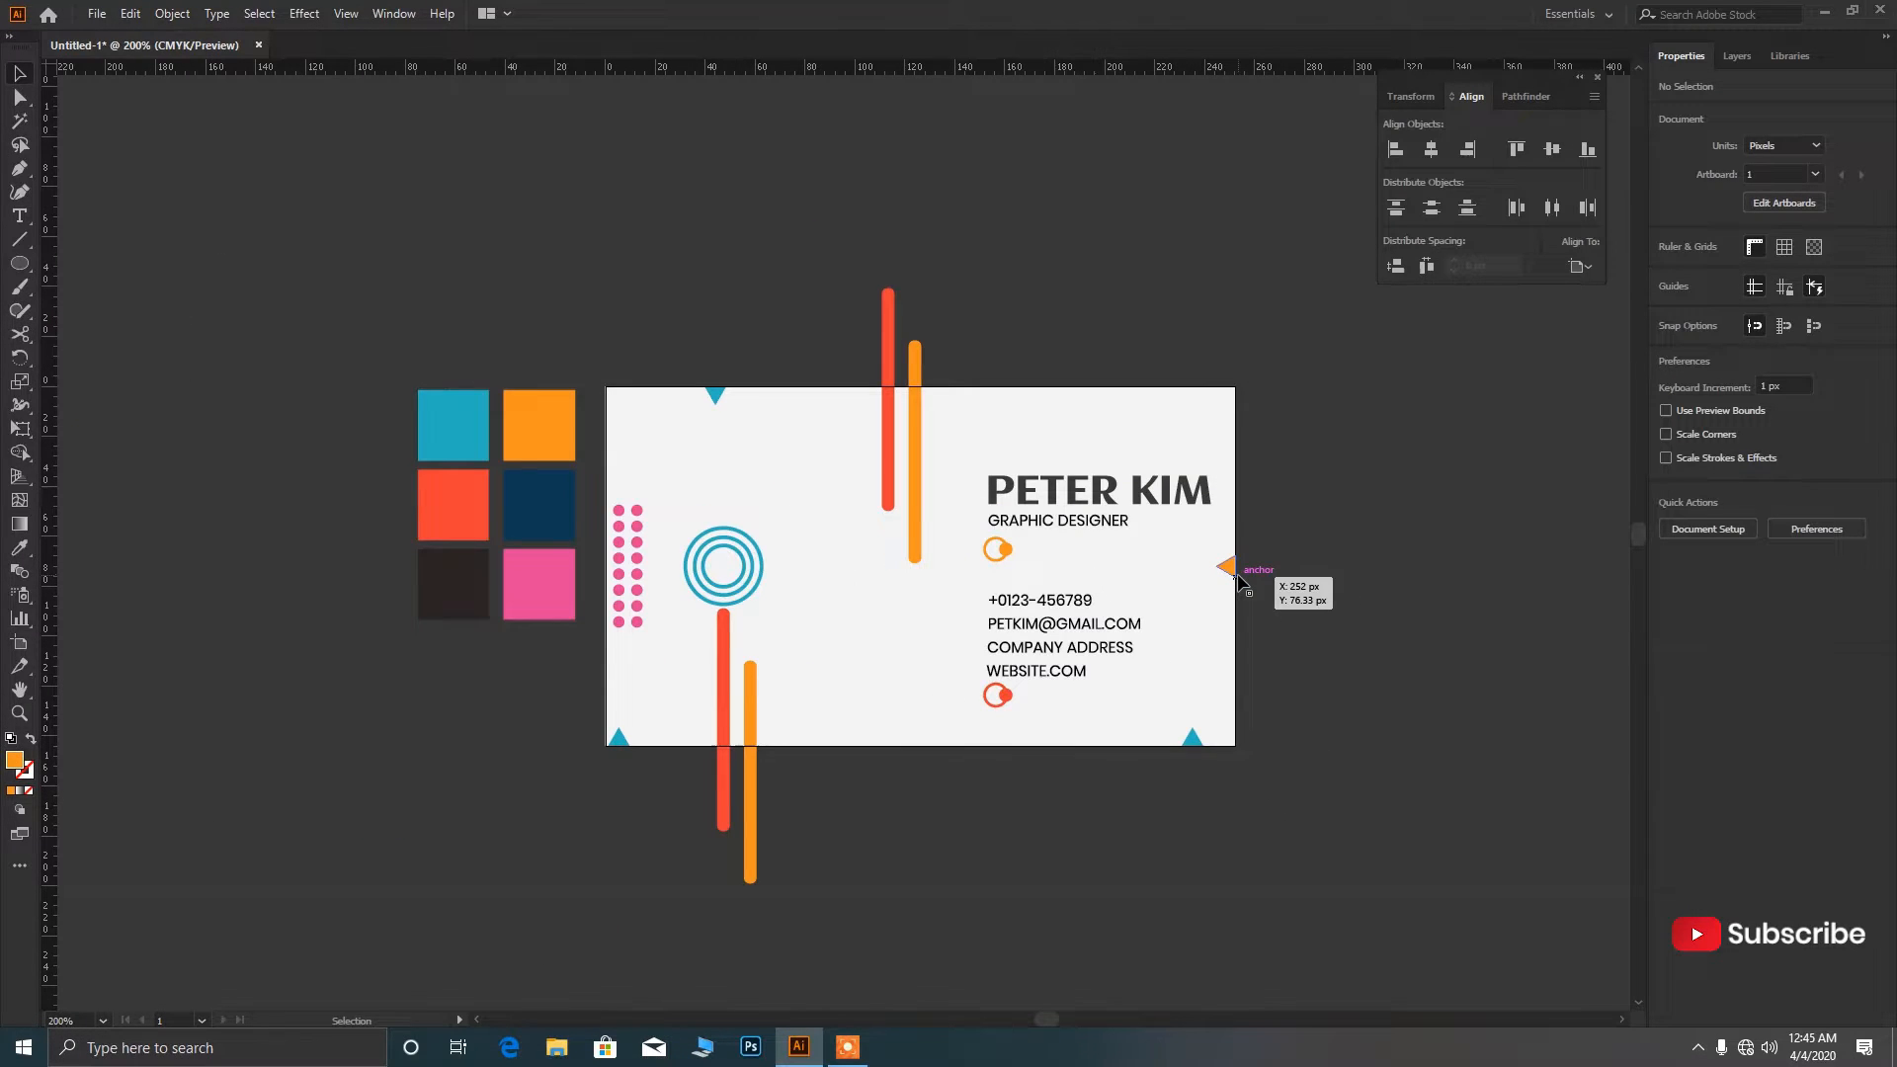
pyautogui.moveTo(618, 737); pyautogui.dragTo(781, 670)
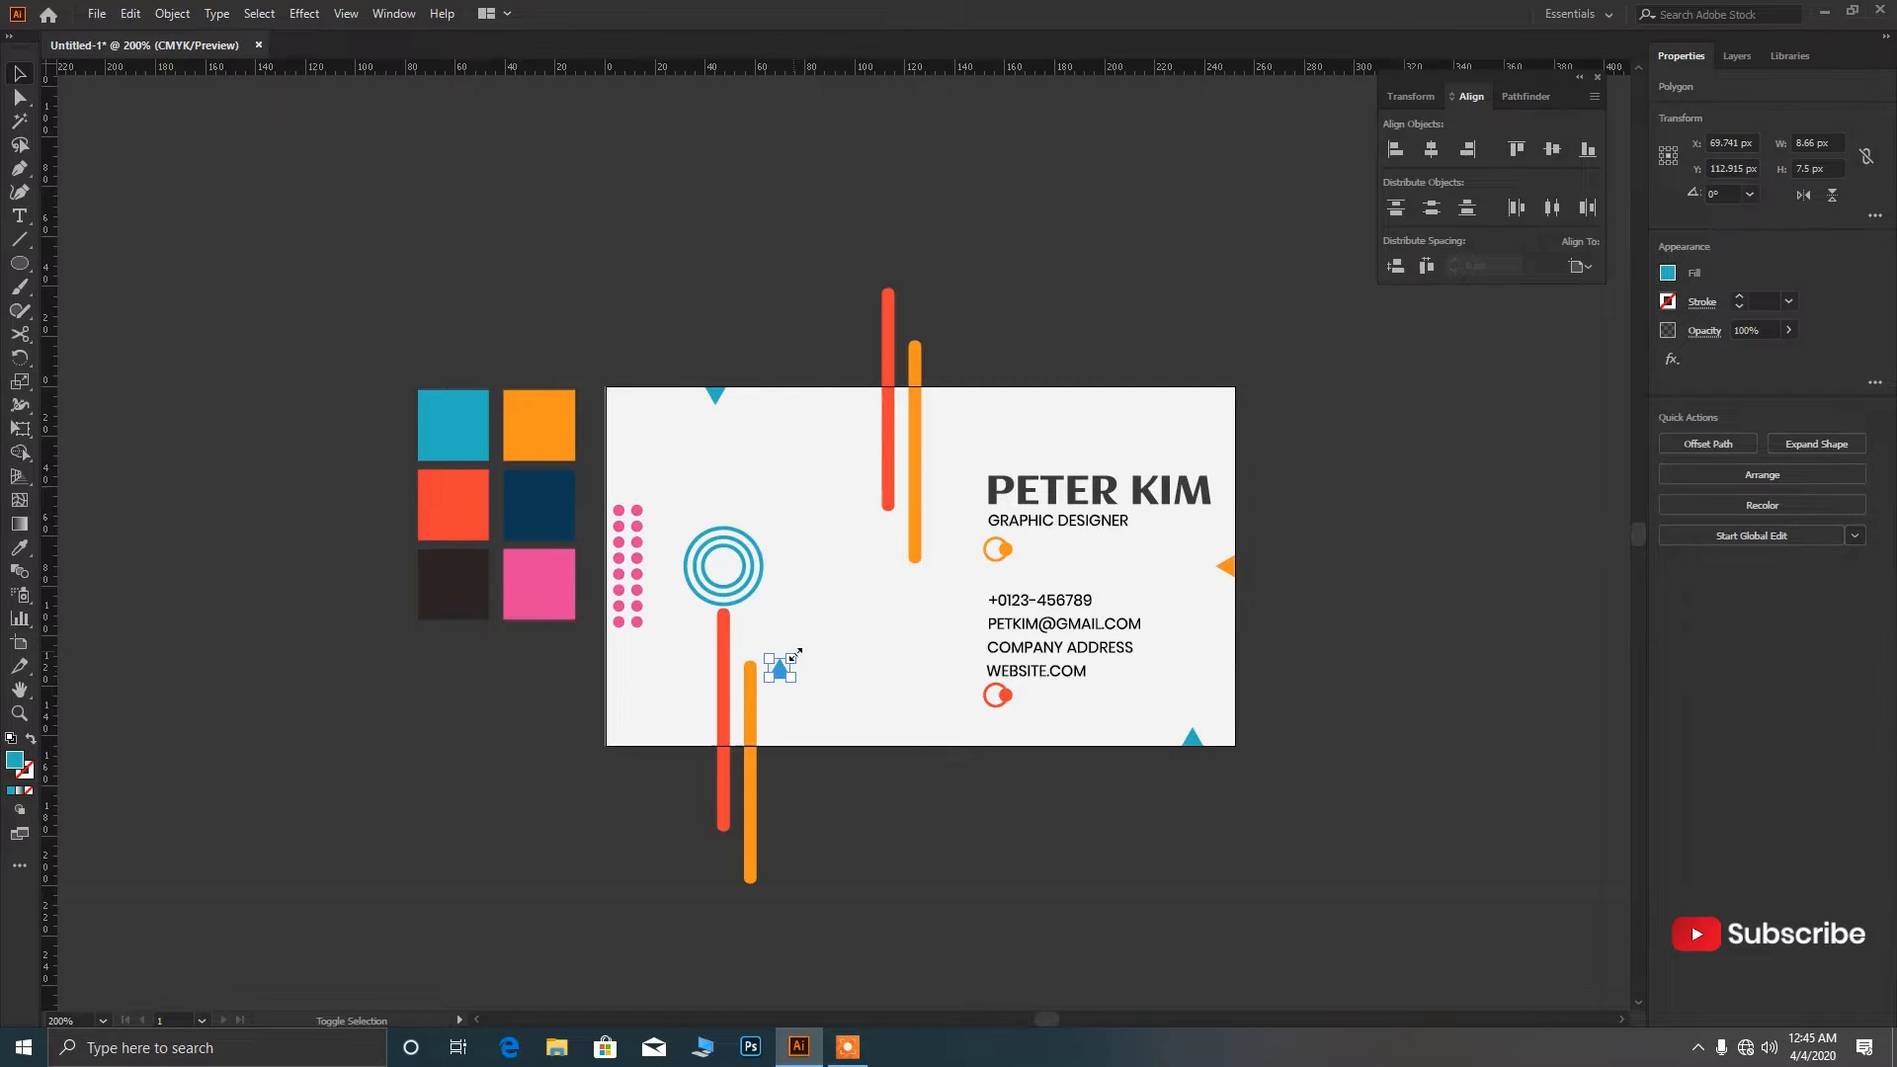
# Rotate the small triangle to point right, colour it pink, and move it to the left edge.
pyautogui.scroll(2, 793, 652)
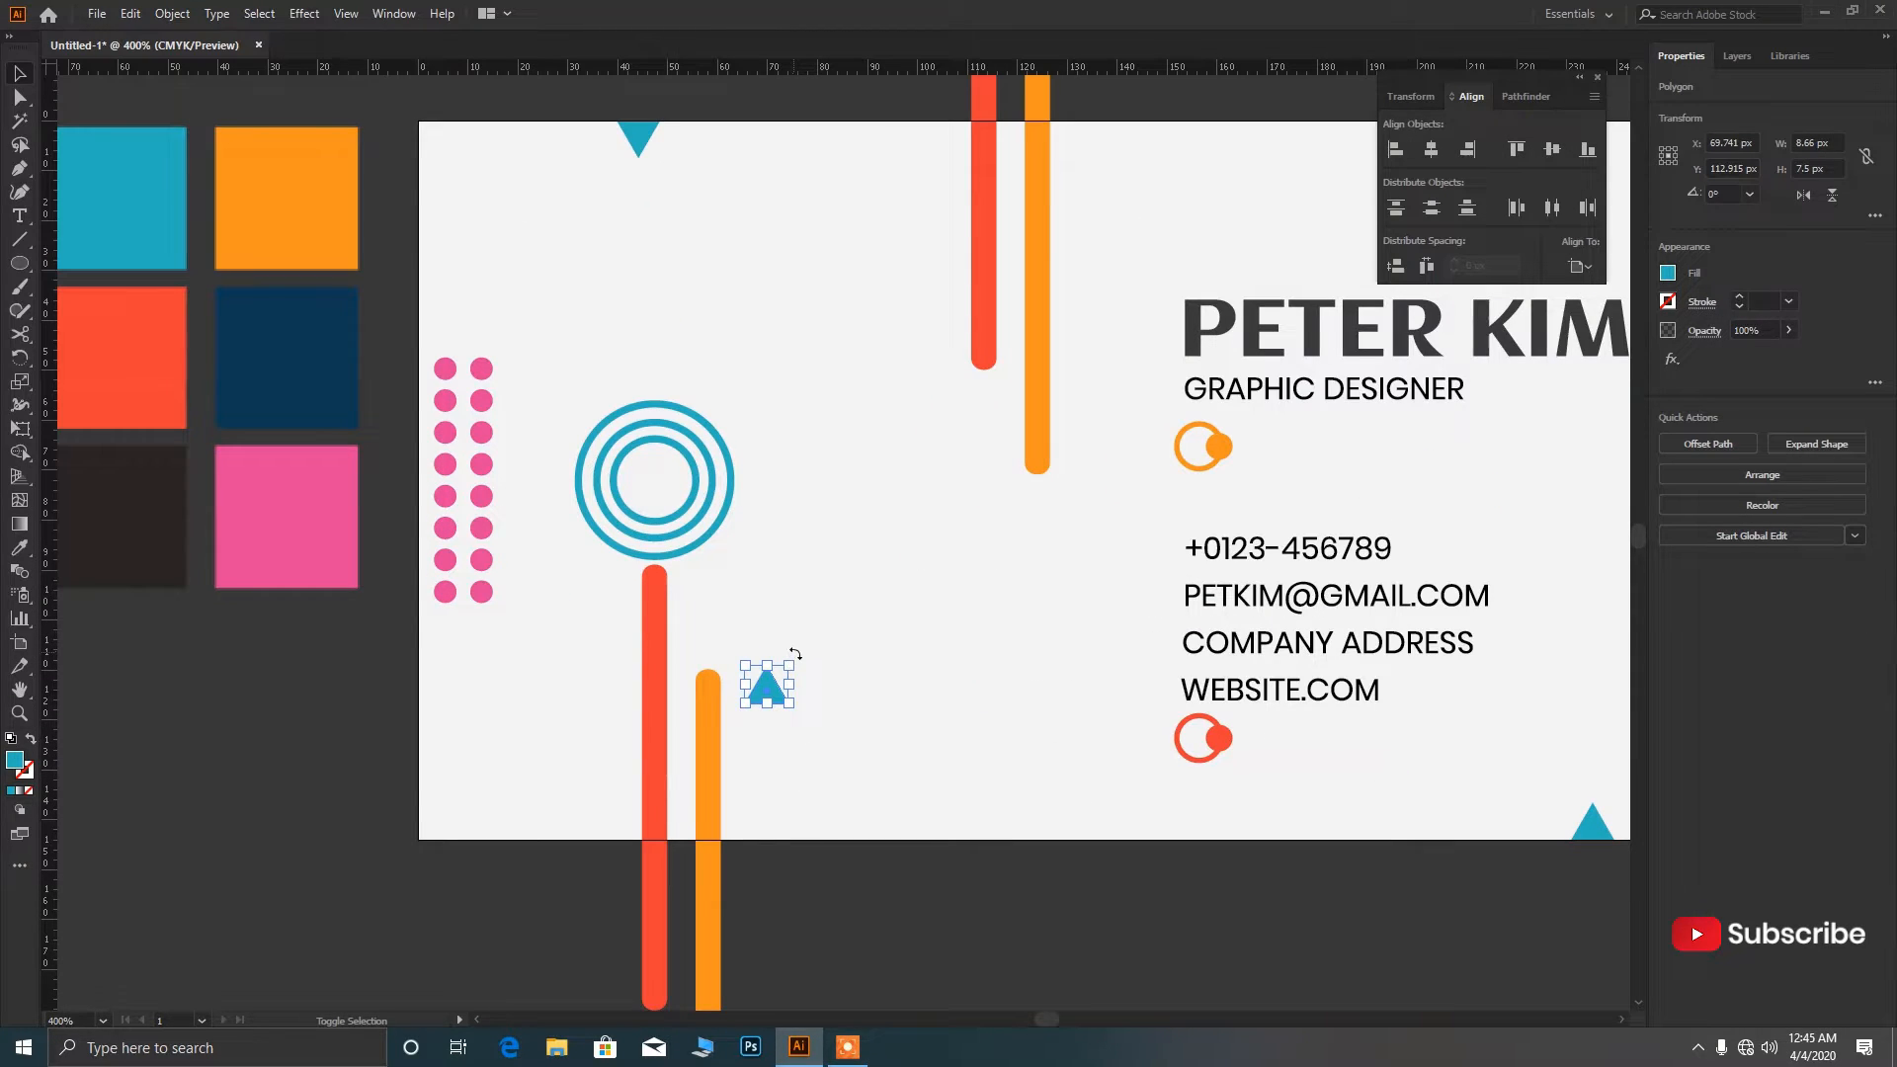
pyautogui.moveTo(795, 653); pyautogui.dragTo(782, 691)
pyautogui.press('i')
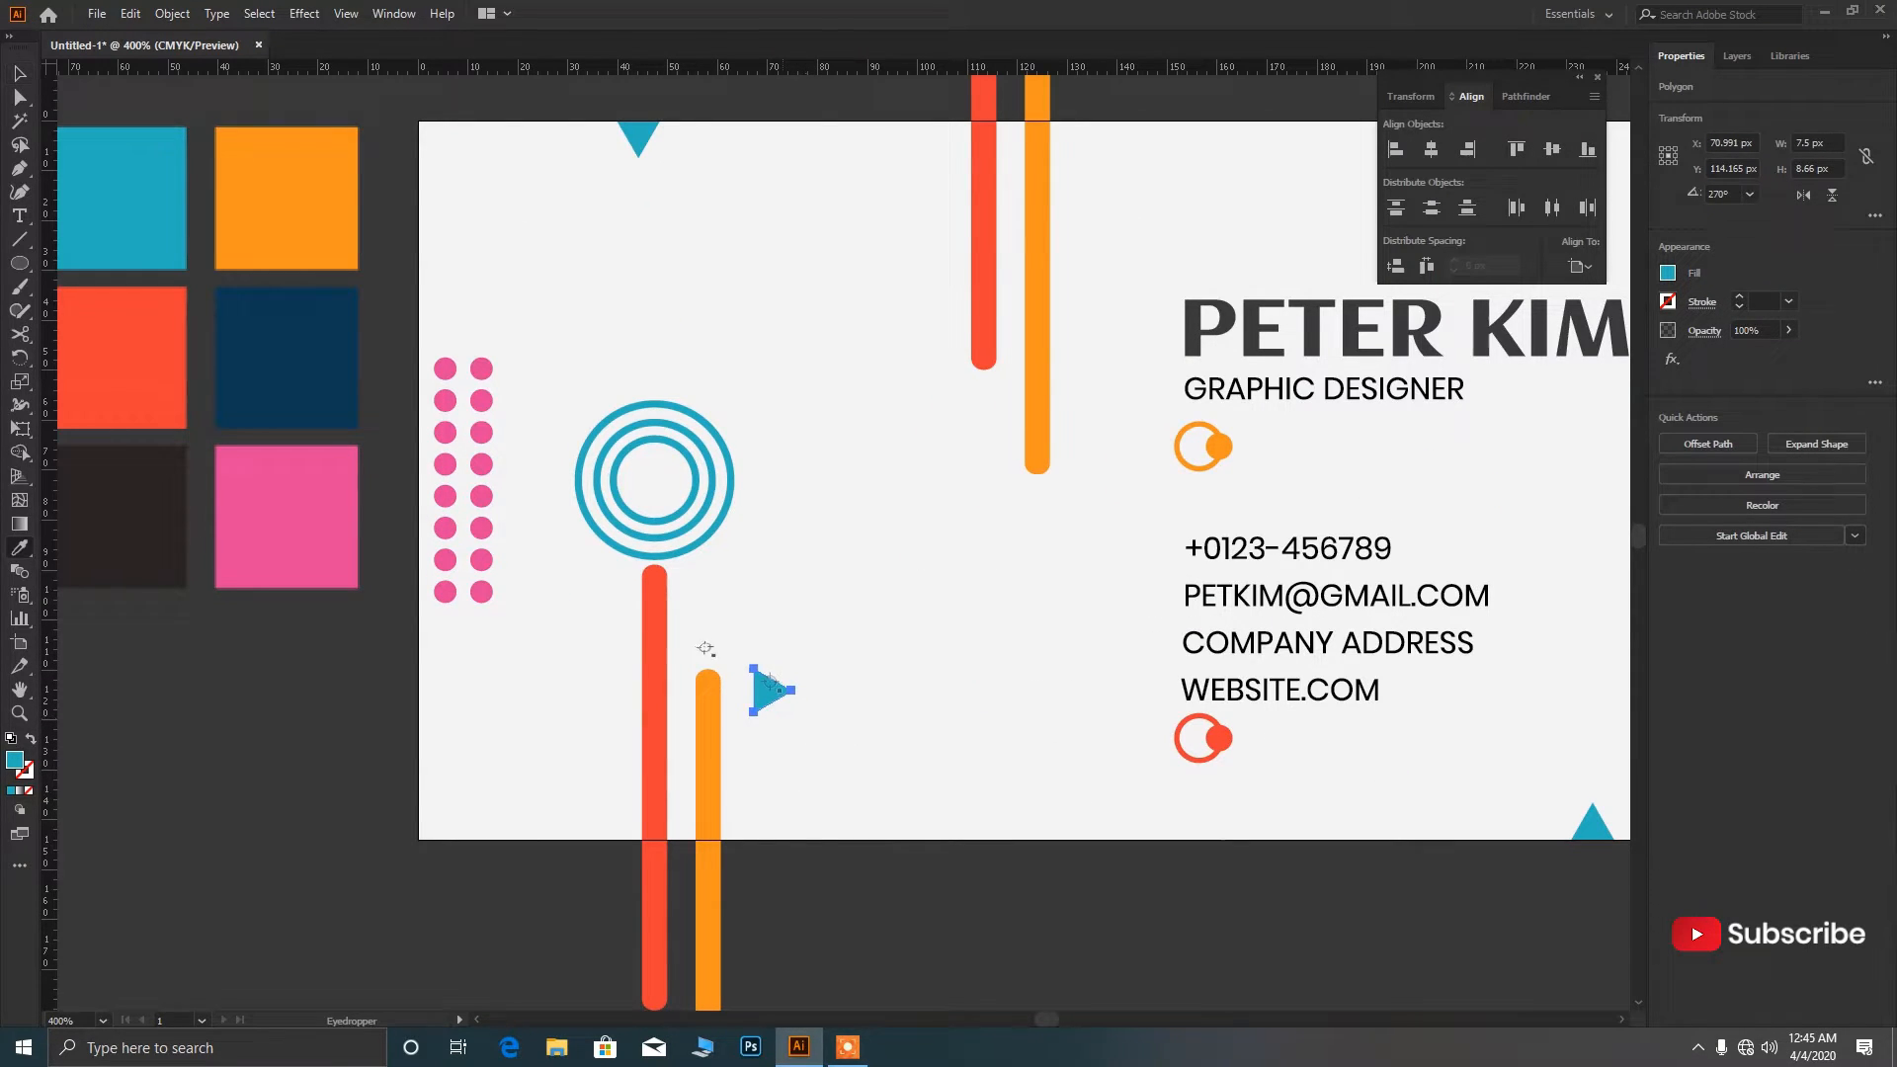
pyautogui.click(351, 556)
pyautogui.press('v')
pyautogui.moveTo(773, 697); pyautogui.dragTo(502, 685)
# Lower the pink triangle flush against the card edge near the bottom-left corner.
pyautogui.click(481, 724)
pyautogui.scroll(4, 407, 697)
pyautogui.click(643, 771)
pyautogui.scroll(-8, 596, 765)
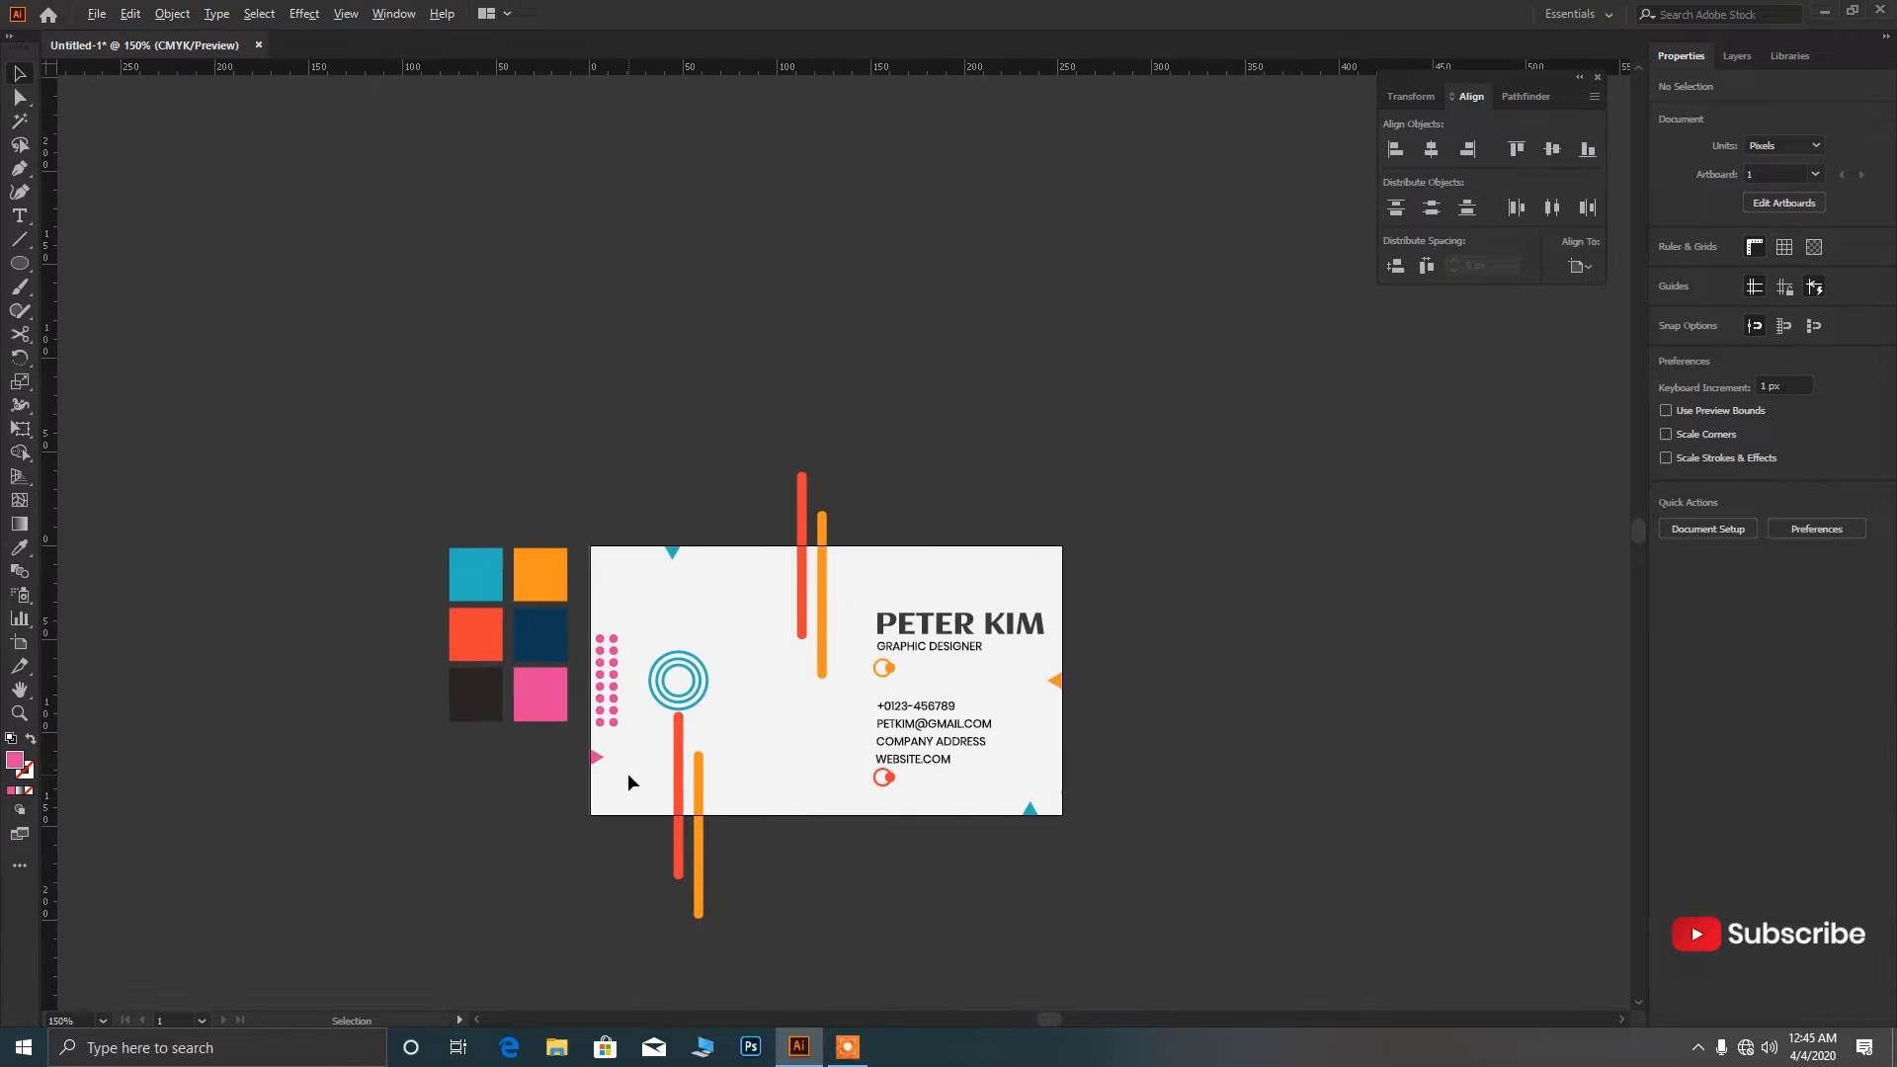
pyautogui.scroll(1, 623, 785)
pyautogui.moveTo(589, 751); pyautogui.dragTo(588, 817)
pyautogui.click(601, 801)
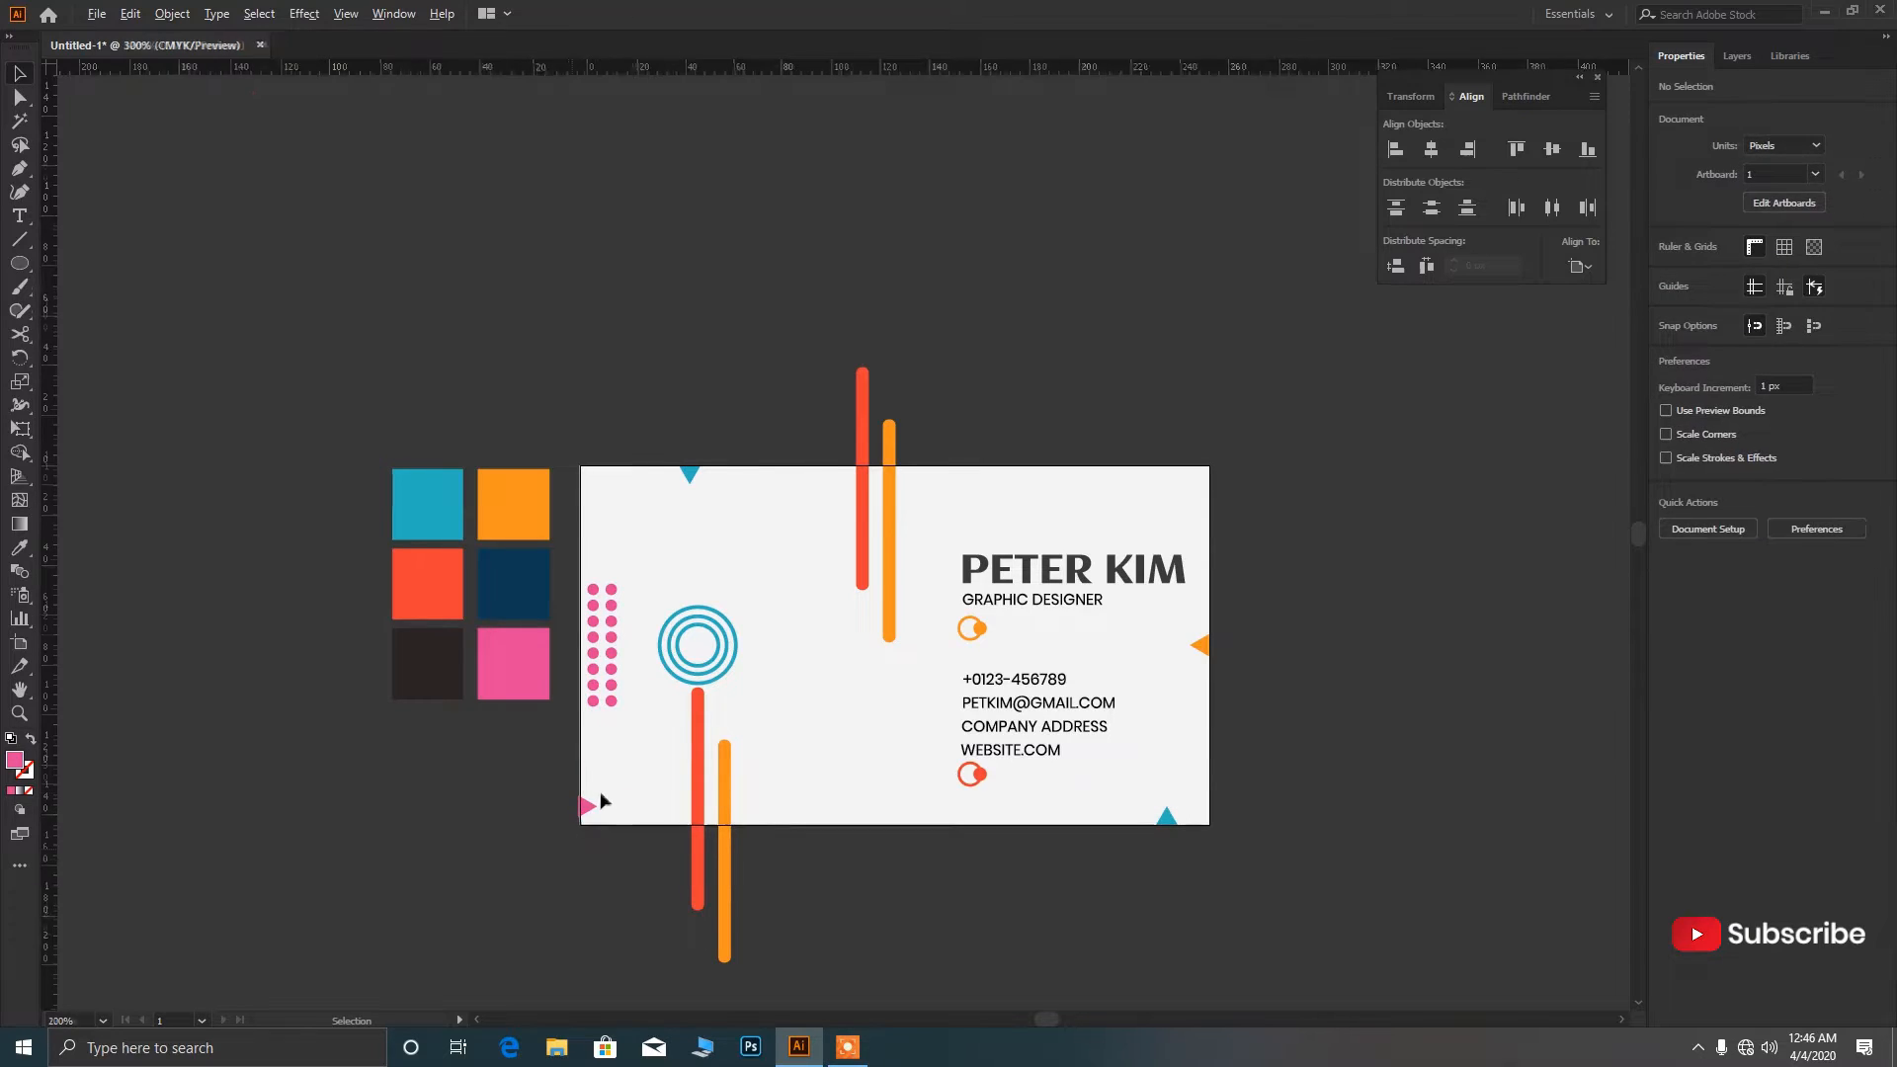
pyautogui.scroll(6, 599, 820)
pyautogui.moveTo(497, 761); pyautogui.dragTo(506, 815)
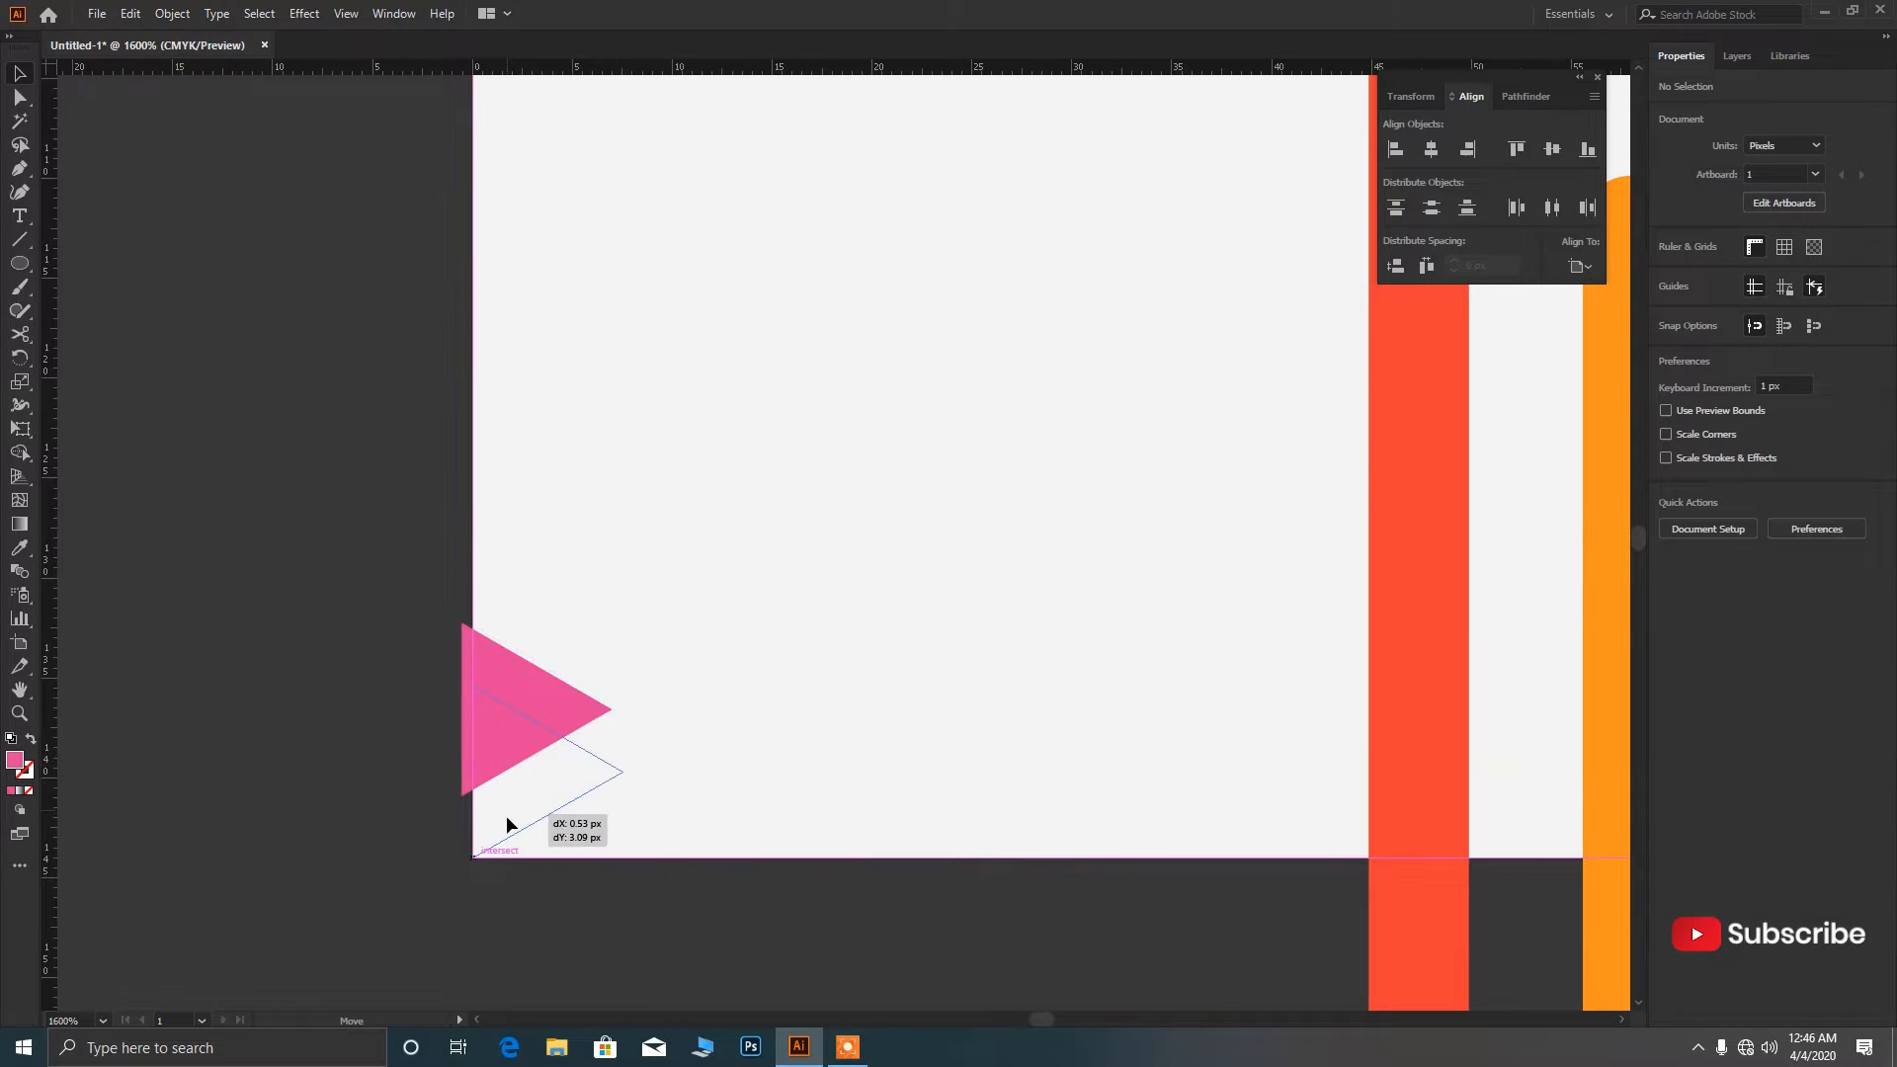
pyautogui.click(342, 757)
# Move the orange triangle up toward the top-right and the blue triangle into the bottom-right corner.
pyautogui.scroll(-8, 342, 757)
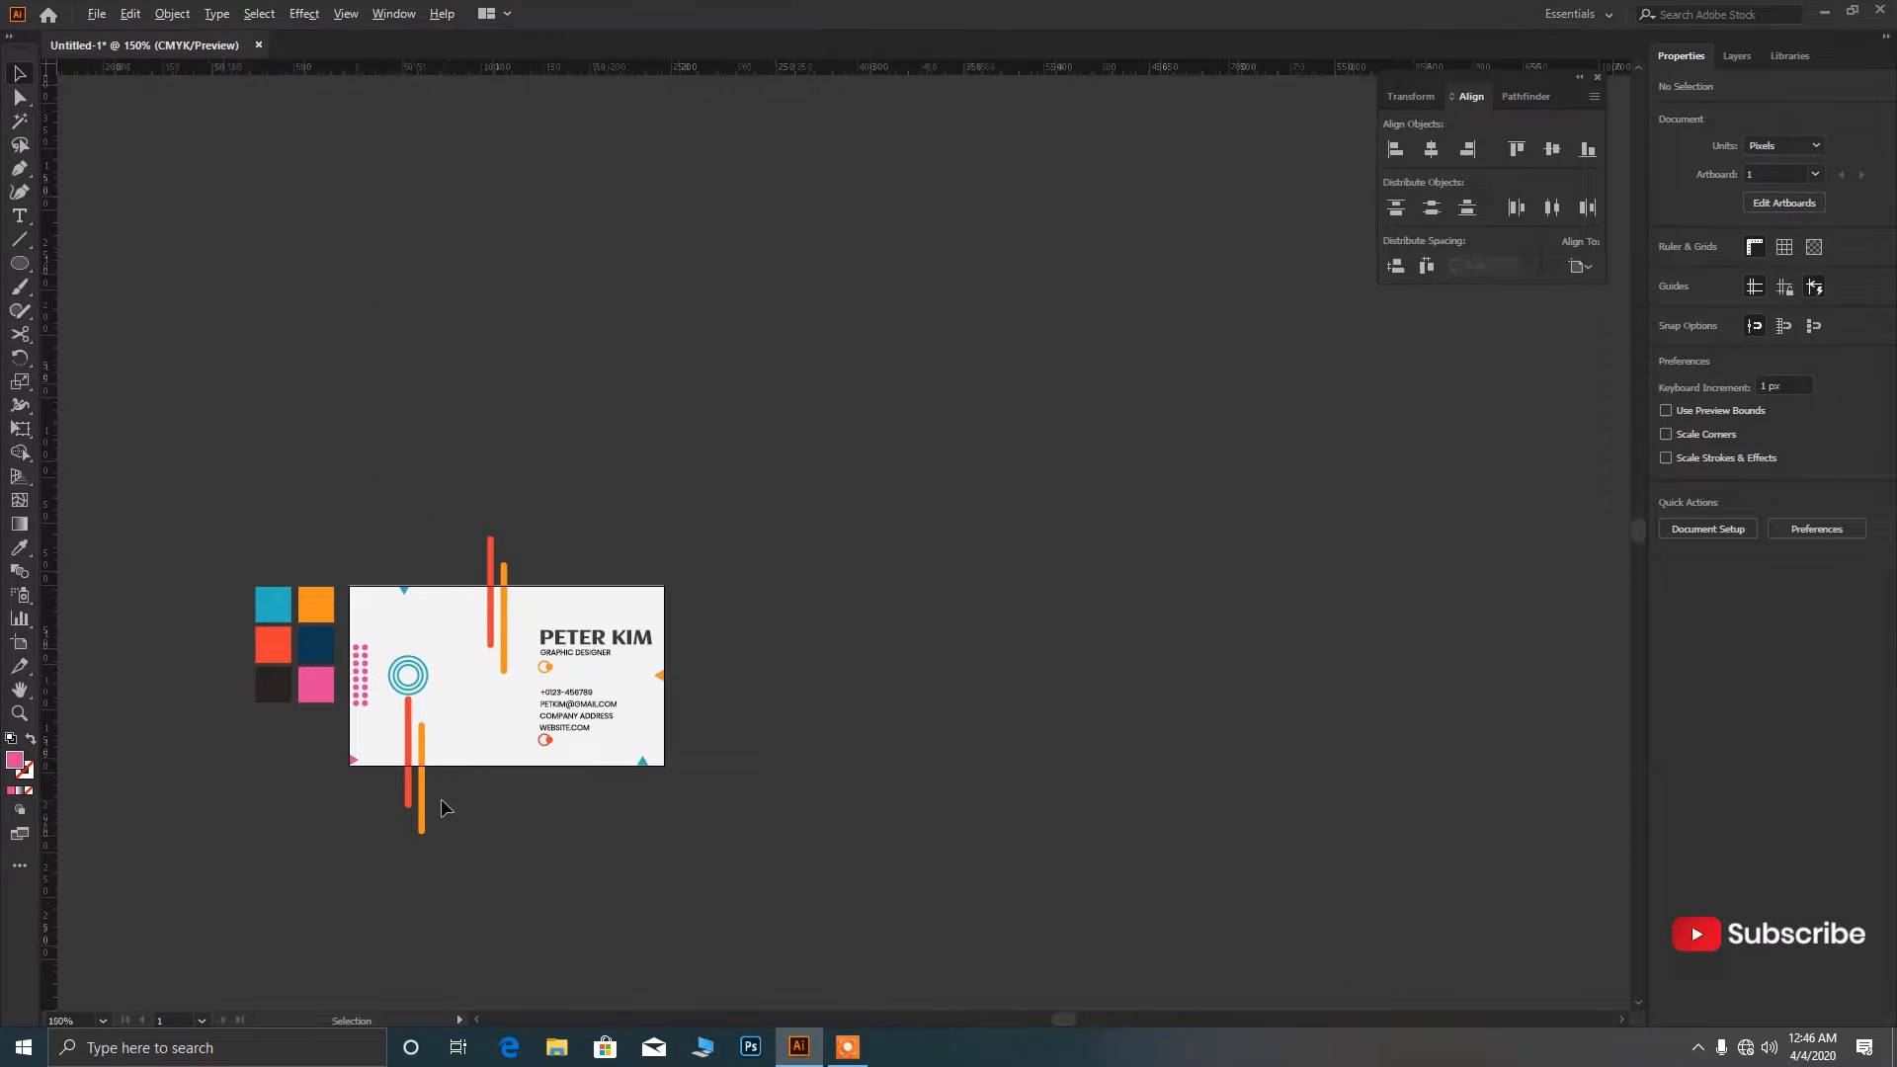
pyautogui.scroll(1, 442, 800)
pyautogui.moveTo(772, 615); pyautogui.dragTo(752, 522)
pyautogui.click(806, 491)
pyautogui.scroll(7, 773, 483)
pyautogui.scroll(-7, 924, 559)
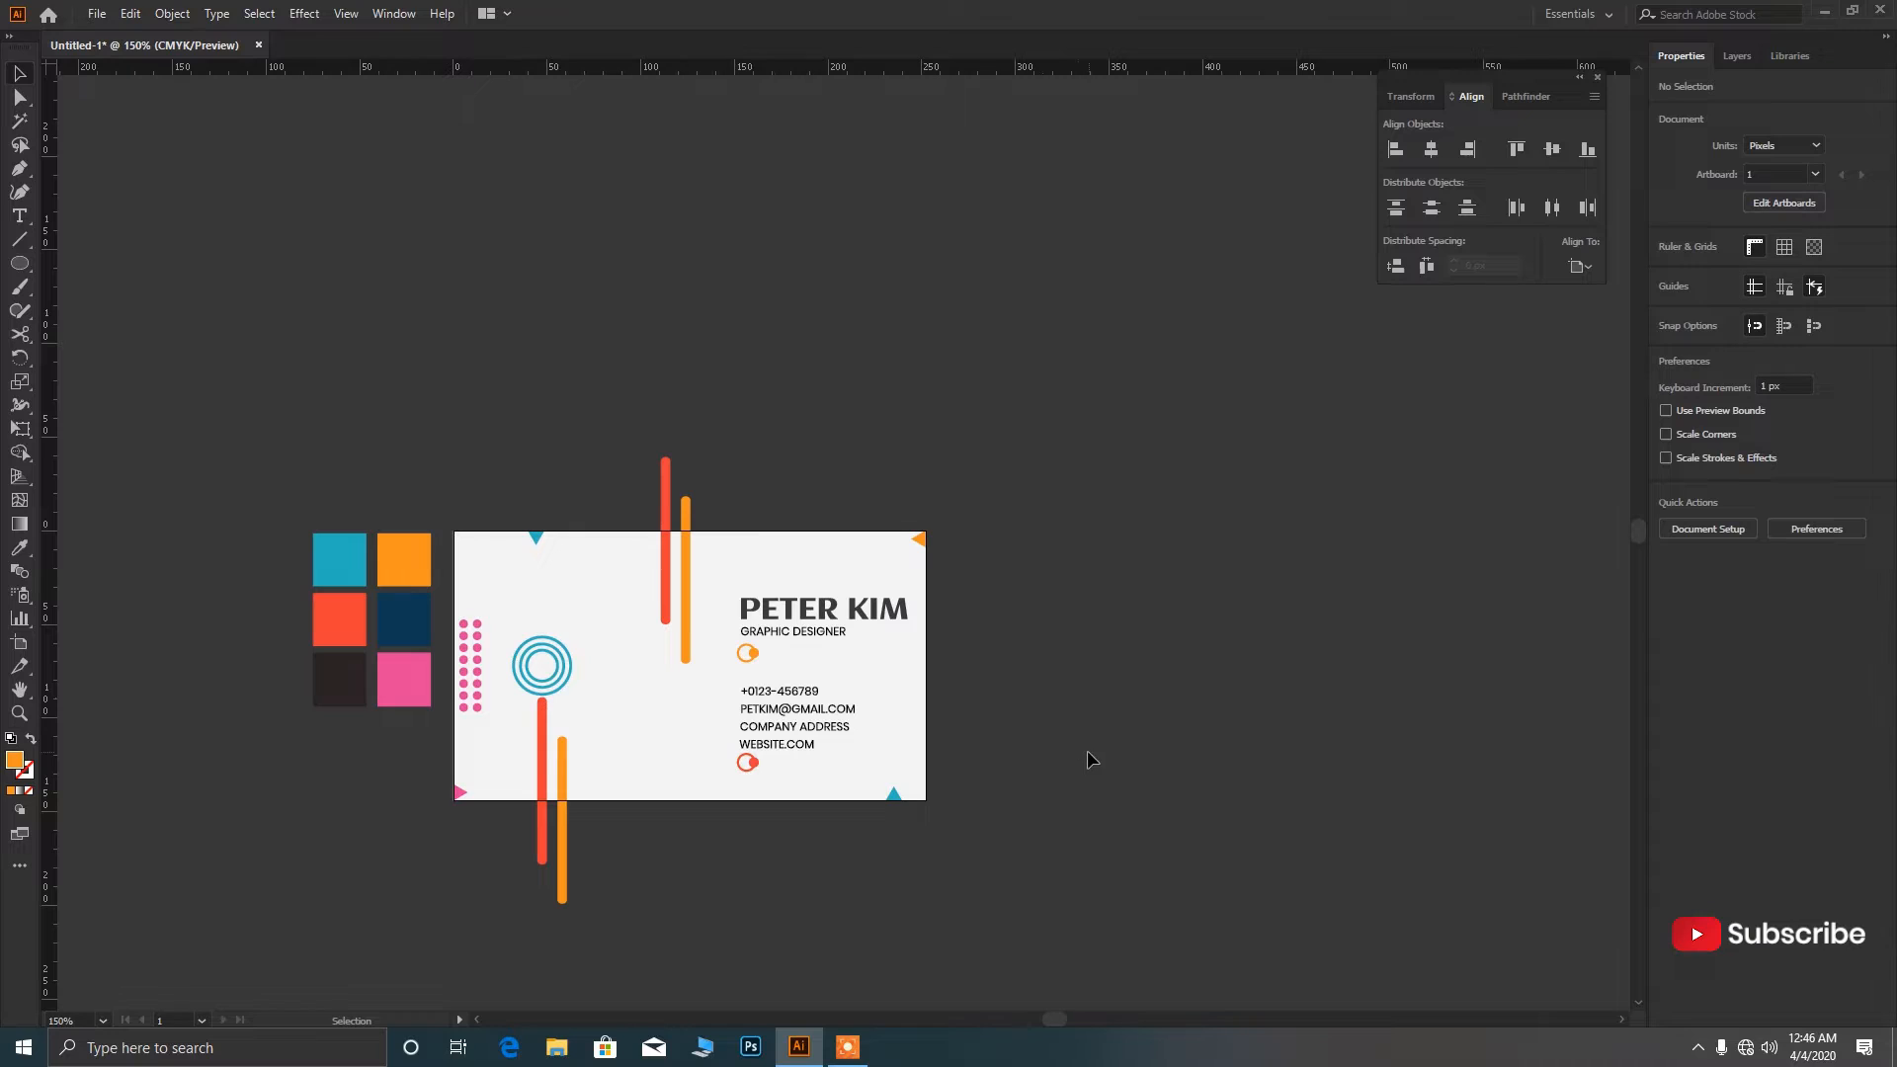
pyautogui.scroll(5, 894, 796)
pyautogui.moveTo(904, 797); pyautogui.dragTo(1028, 795)
pyautogui.click(1156, 826)
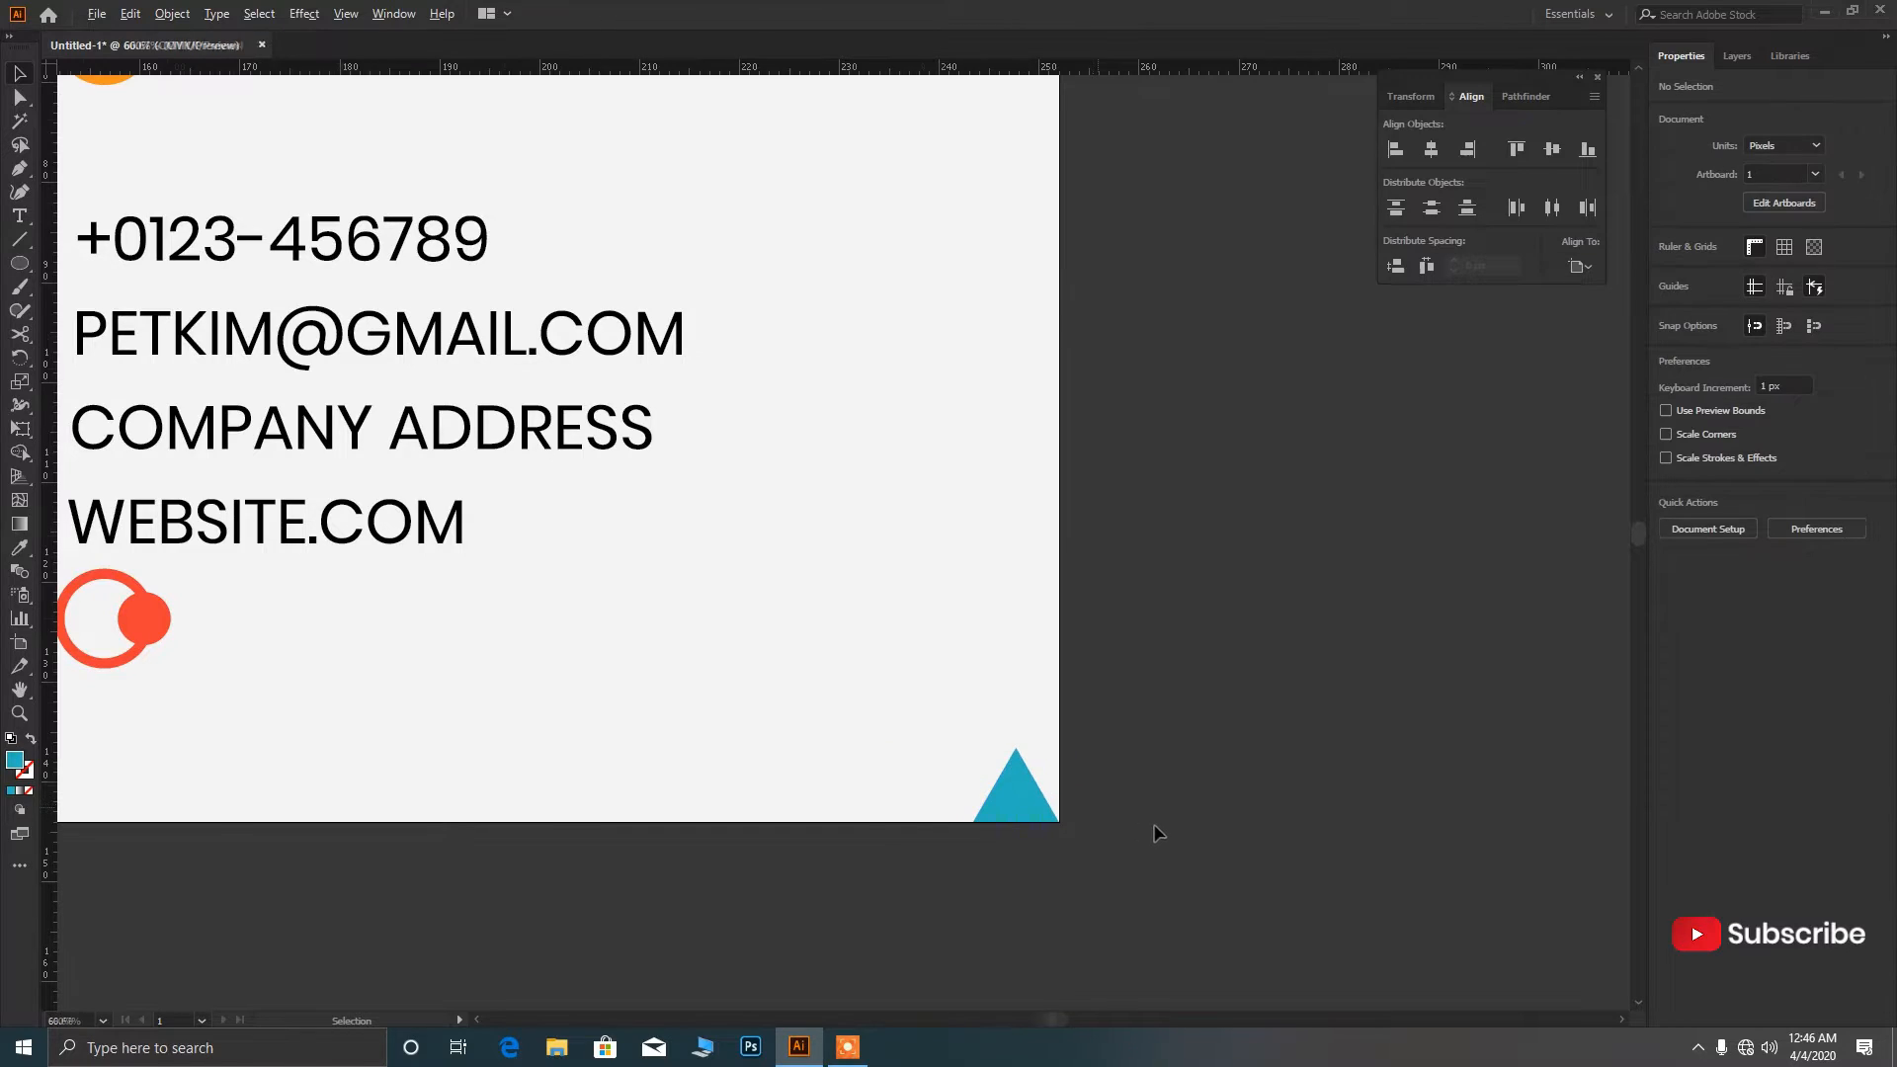
# Try moving the top blue triangle to the top-left corner, then undo it.
pyautogui.scroll(-7, 1156, 826)
pyautogui.scroll(5, 960, 750)
pyautogui.moveTo(941, 517); pyautogui.dragTo(744, 516)
pyautogui.scroll(-3, 741, 648)
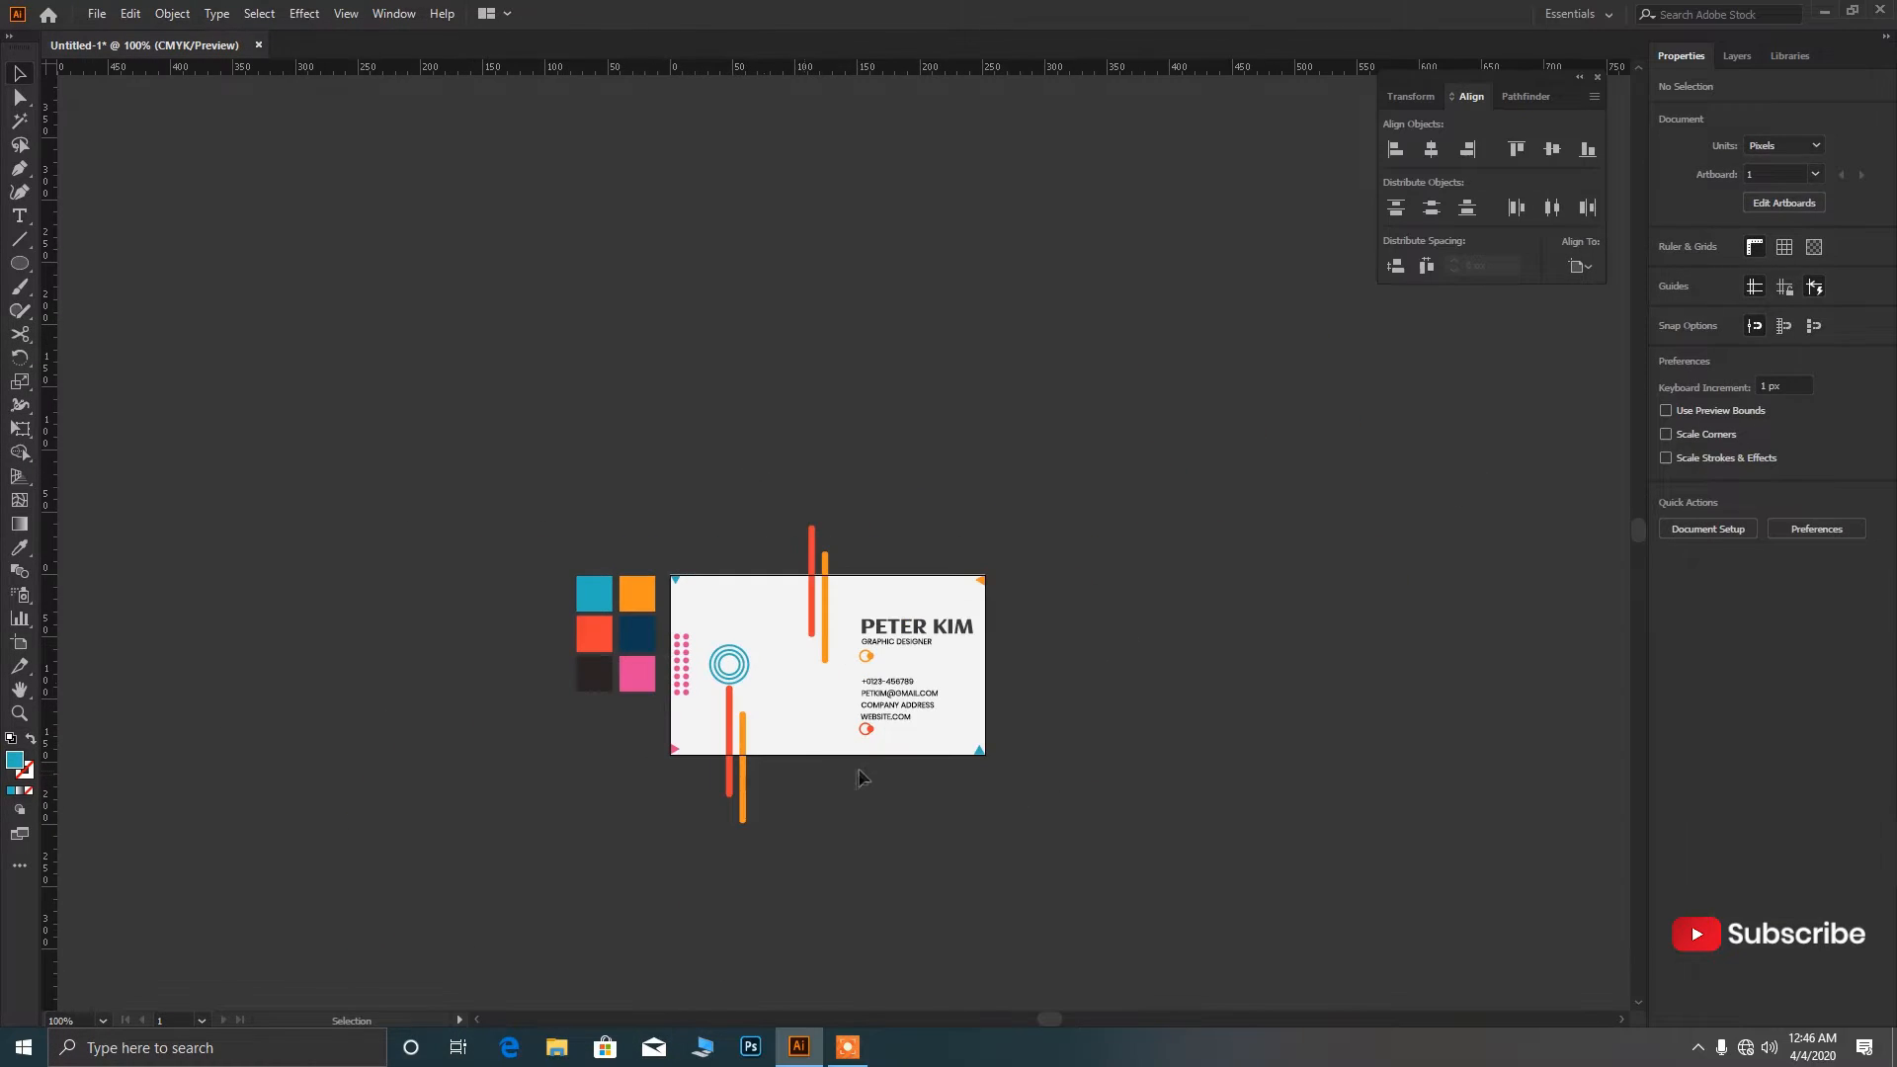
pyautogui.hotkey('ctrl', 'z')
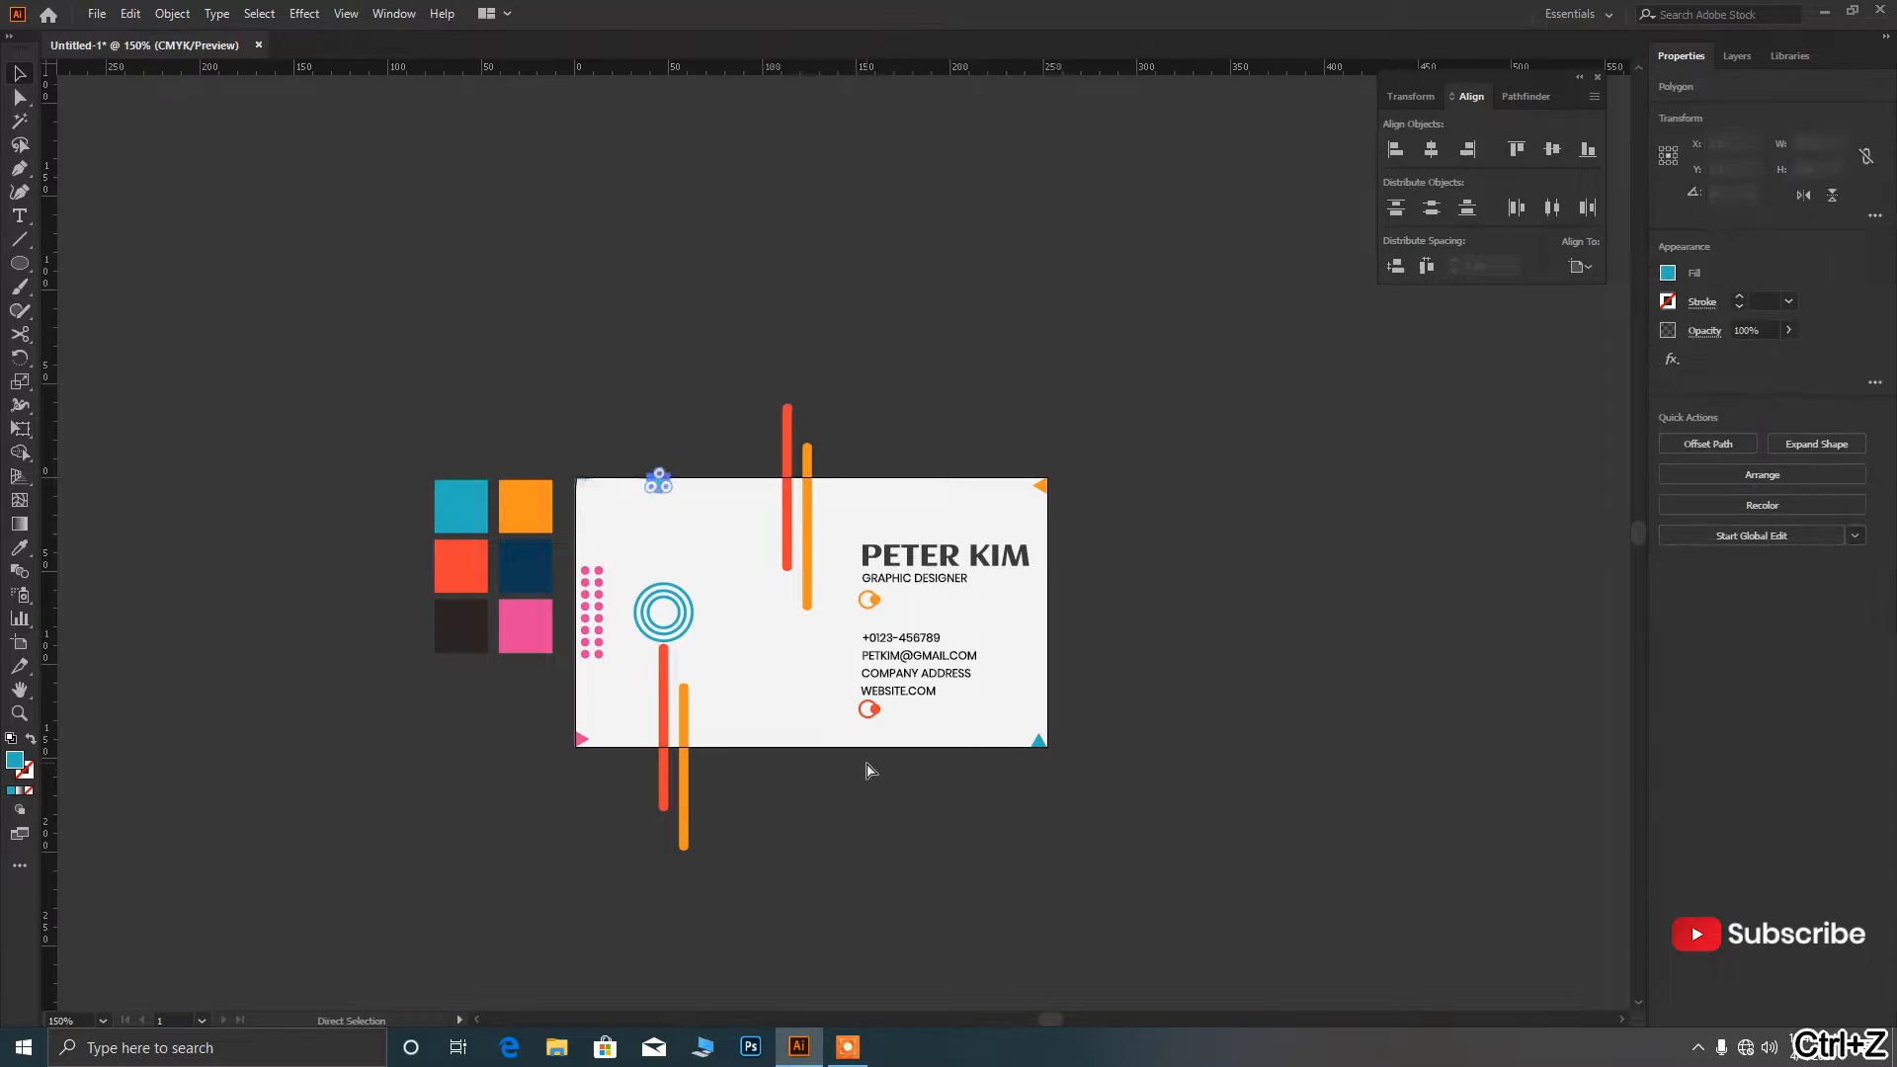
pyautogui.click(1146, 816)
pyautogui.scroll(1, 1146, 815)
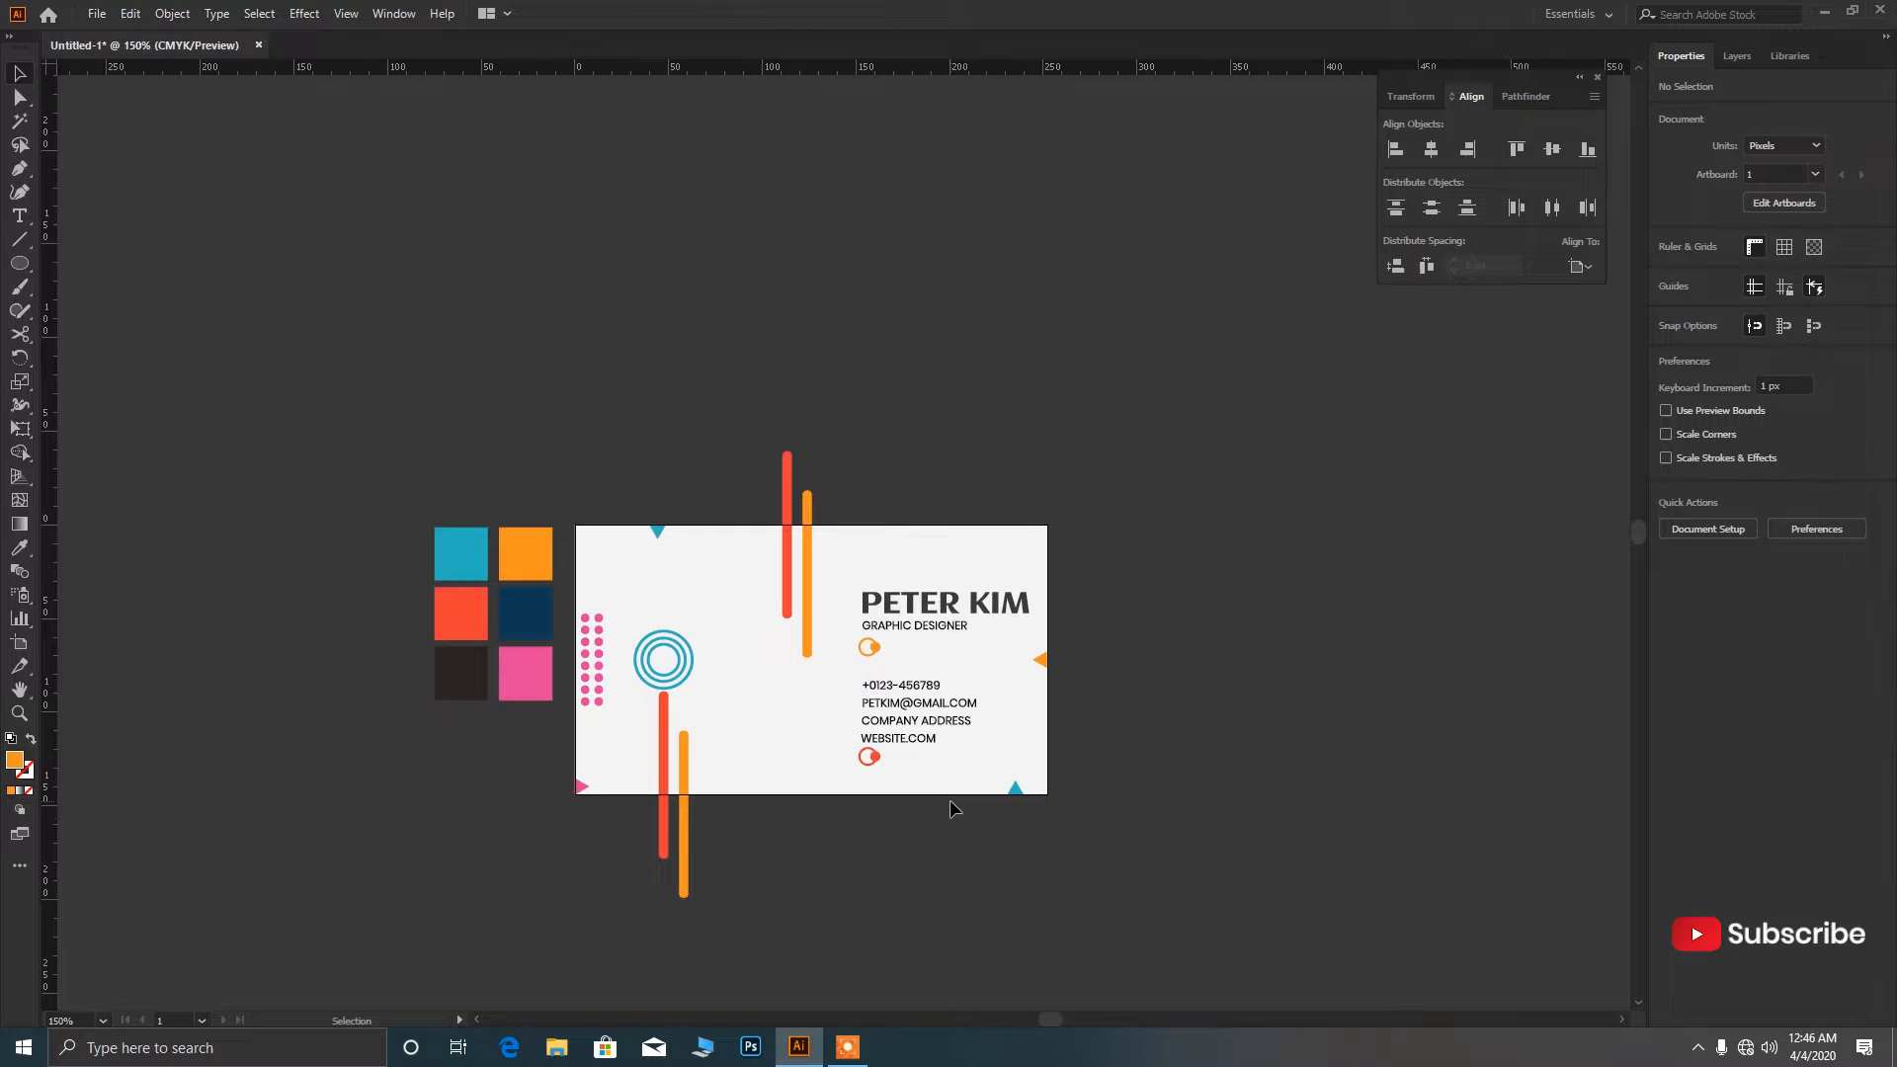
# Draw a tiny circle after GRAPHIC DESIGNER and give it the dark navy colour.
pyautogui.press('l')
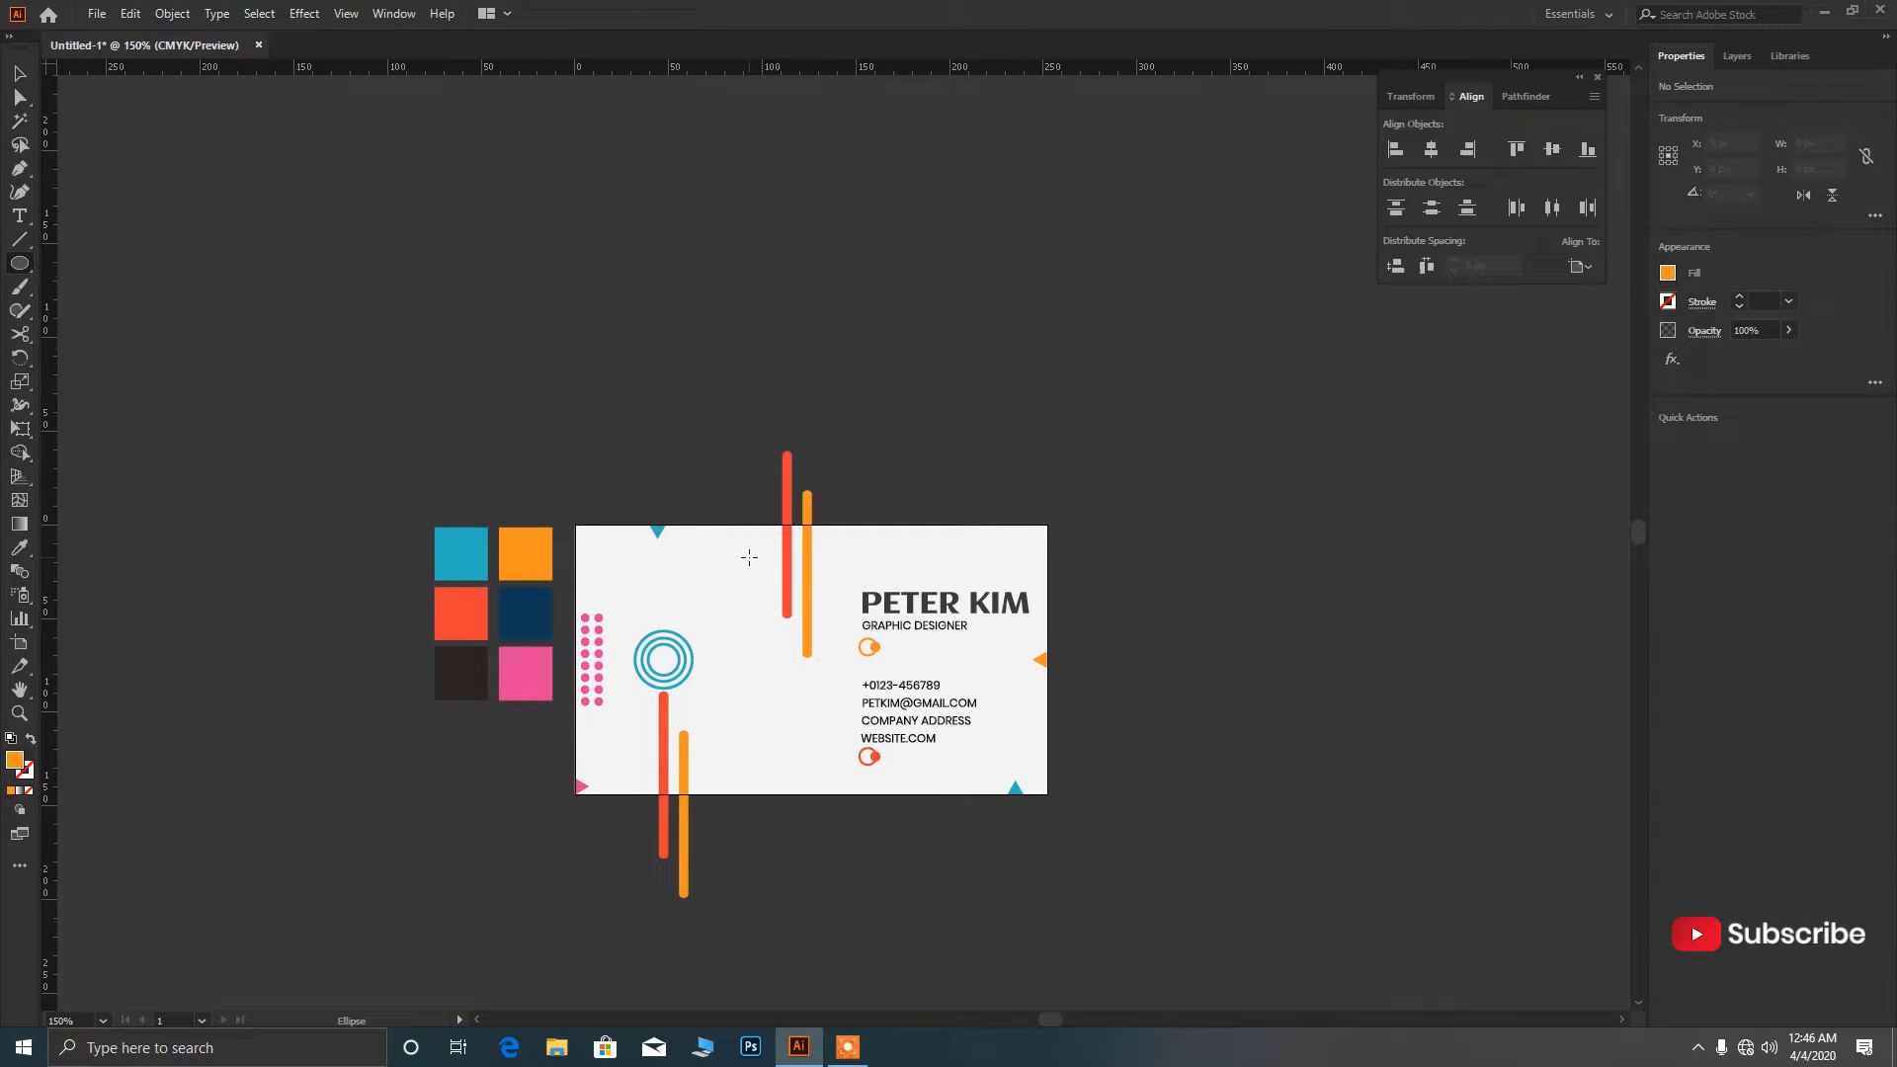
pyautogui.scroll(-1, 755, 563)
pyautogui.scroll(6, 1015, 590)
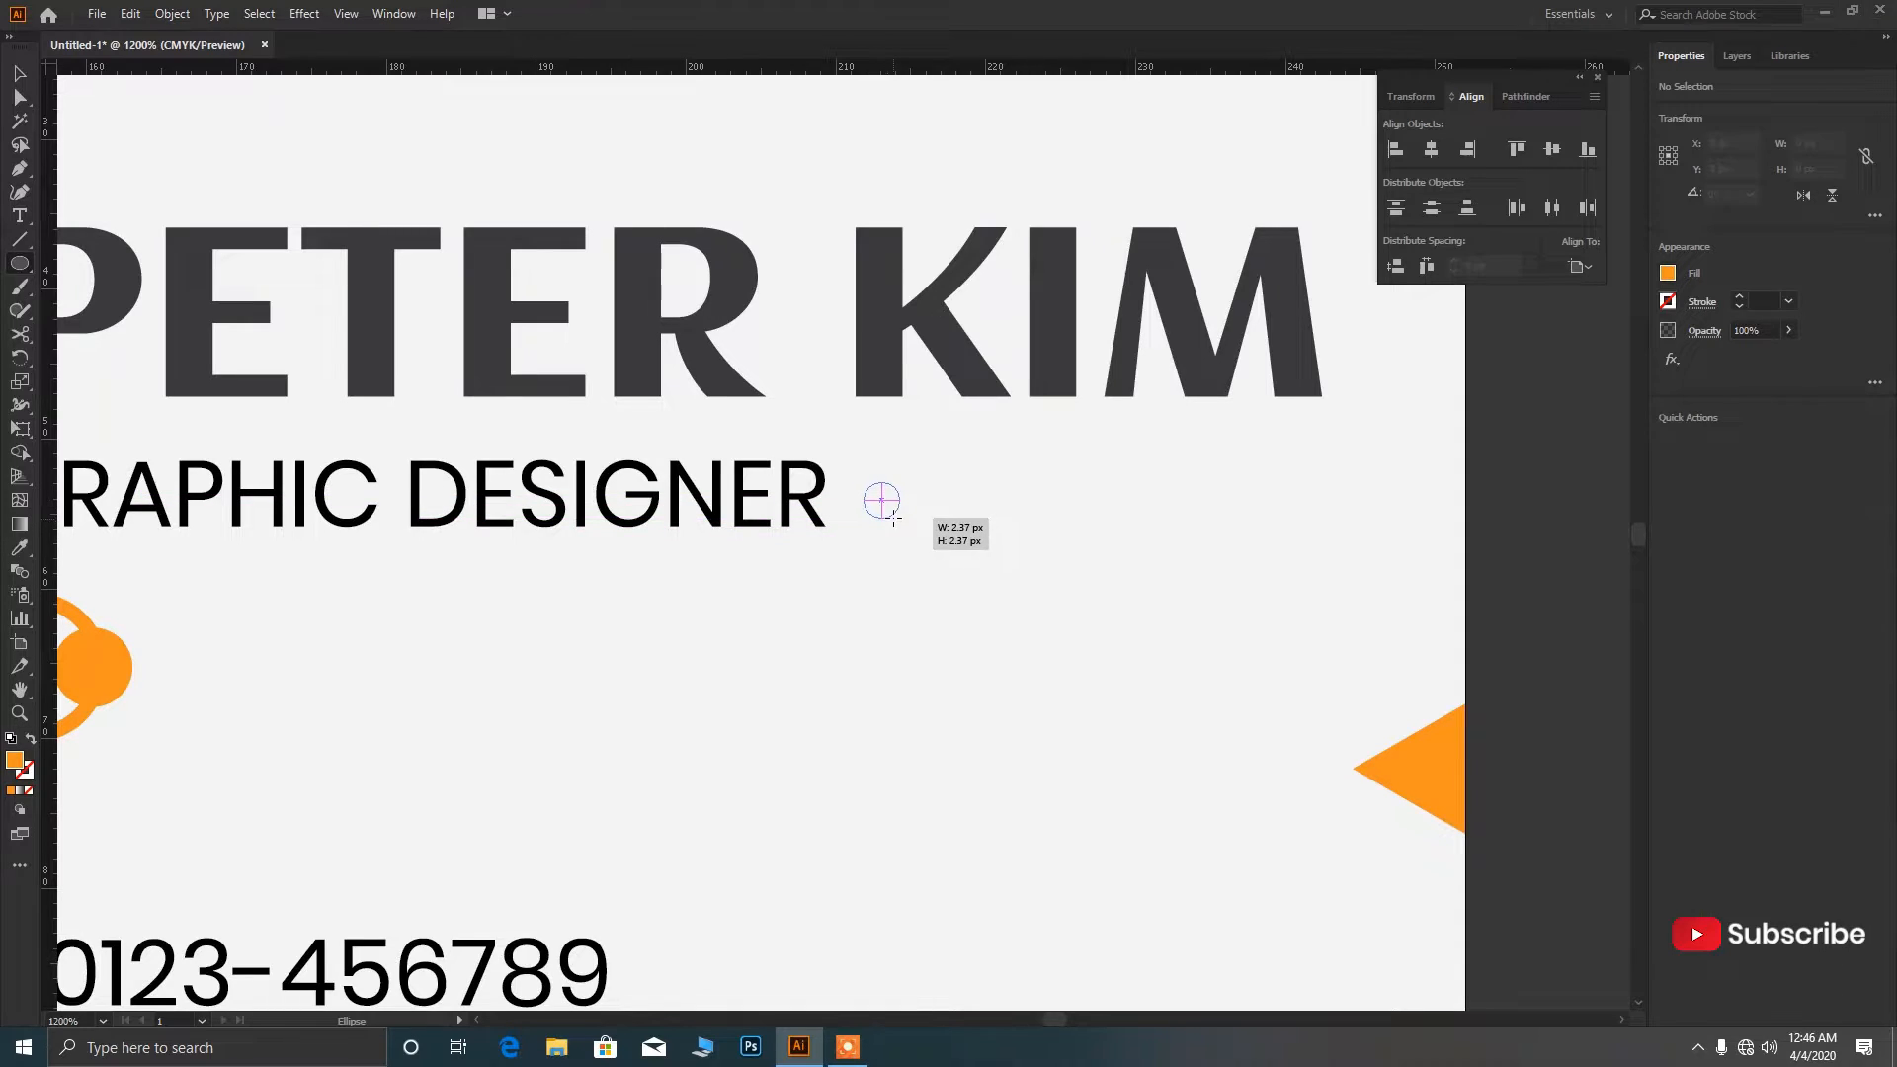
pyautogui.moveTo(882, 501); pyautogui.dragTo(907, 530)
pyautogui.scroll(-6, 911, 551)
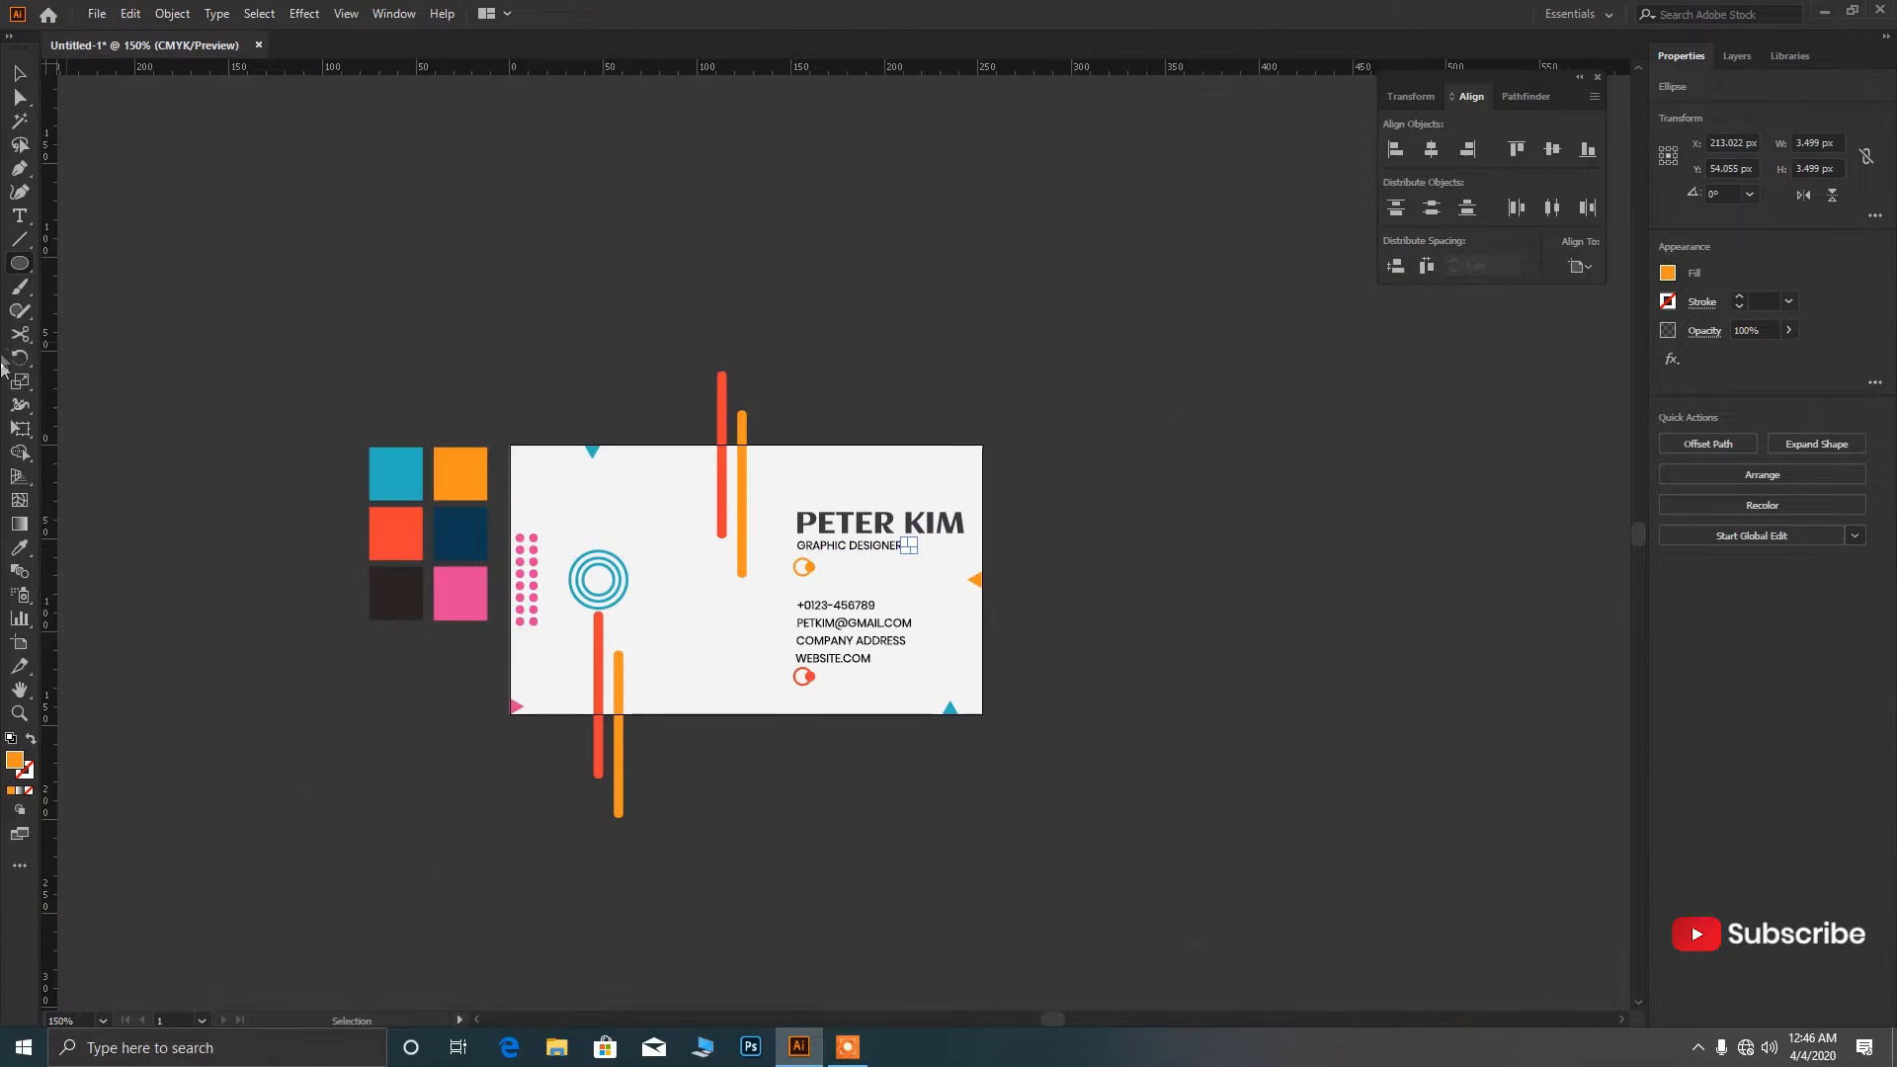
pyautogui.click(16, 549)
pyautogui.click(458, 540)
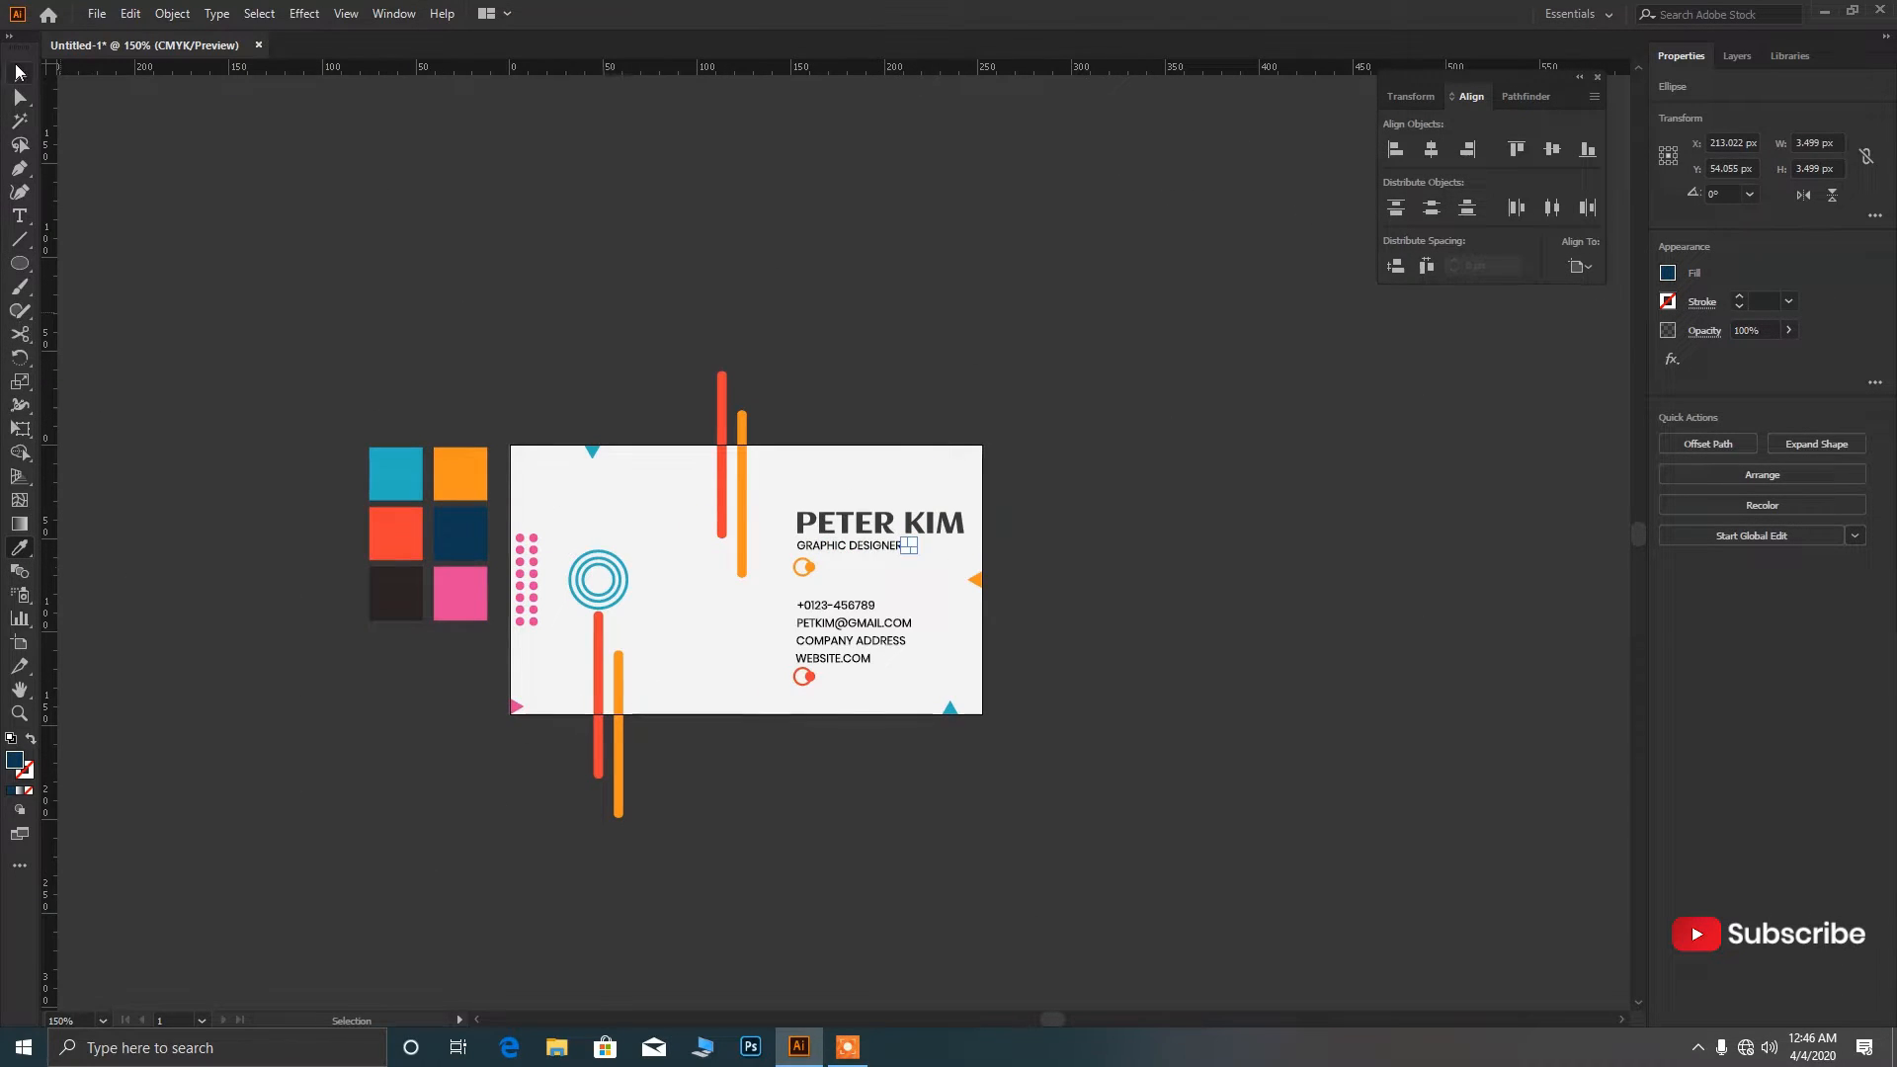
pyautogui.click(18, 71)
pyautogui.click(821, 259)
# Enlarge the navy dot to about 4.48 px and position it beside GRAPHIC DESIGNER.
pyautogui.scroll(6, 921, 563)
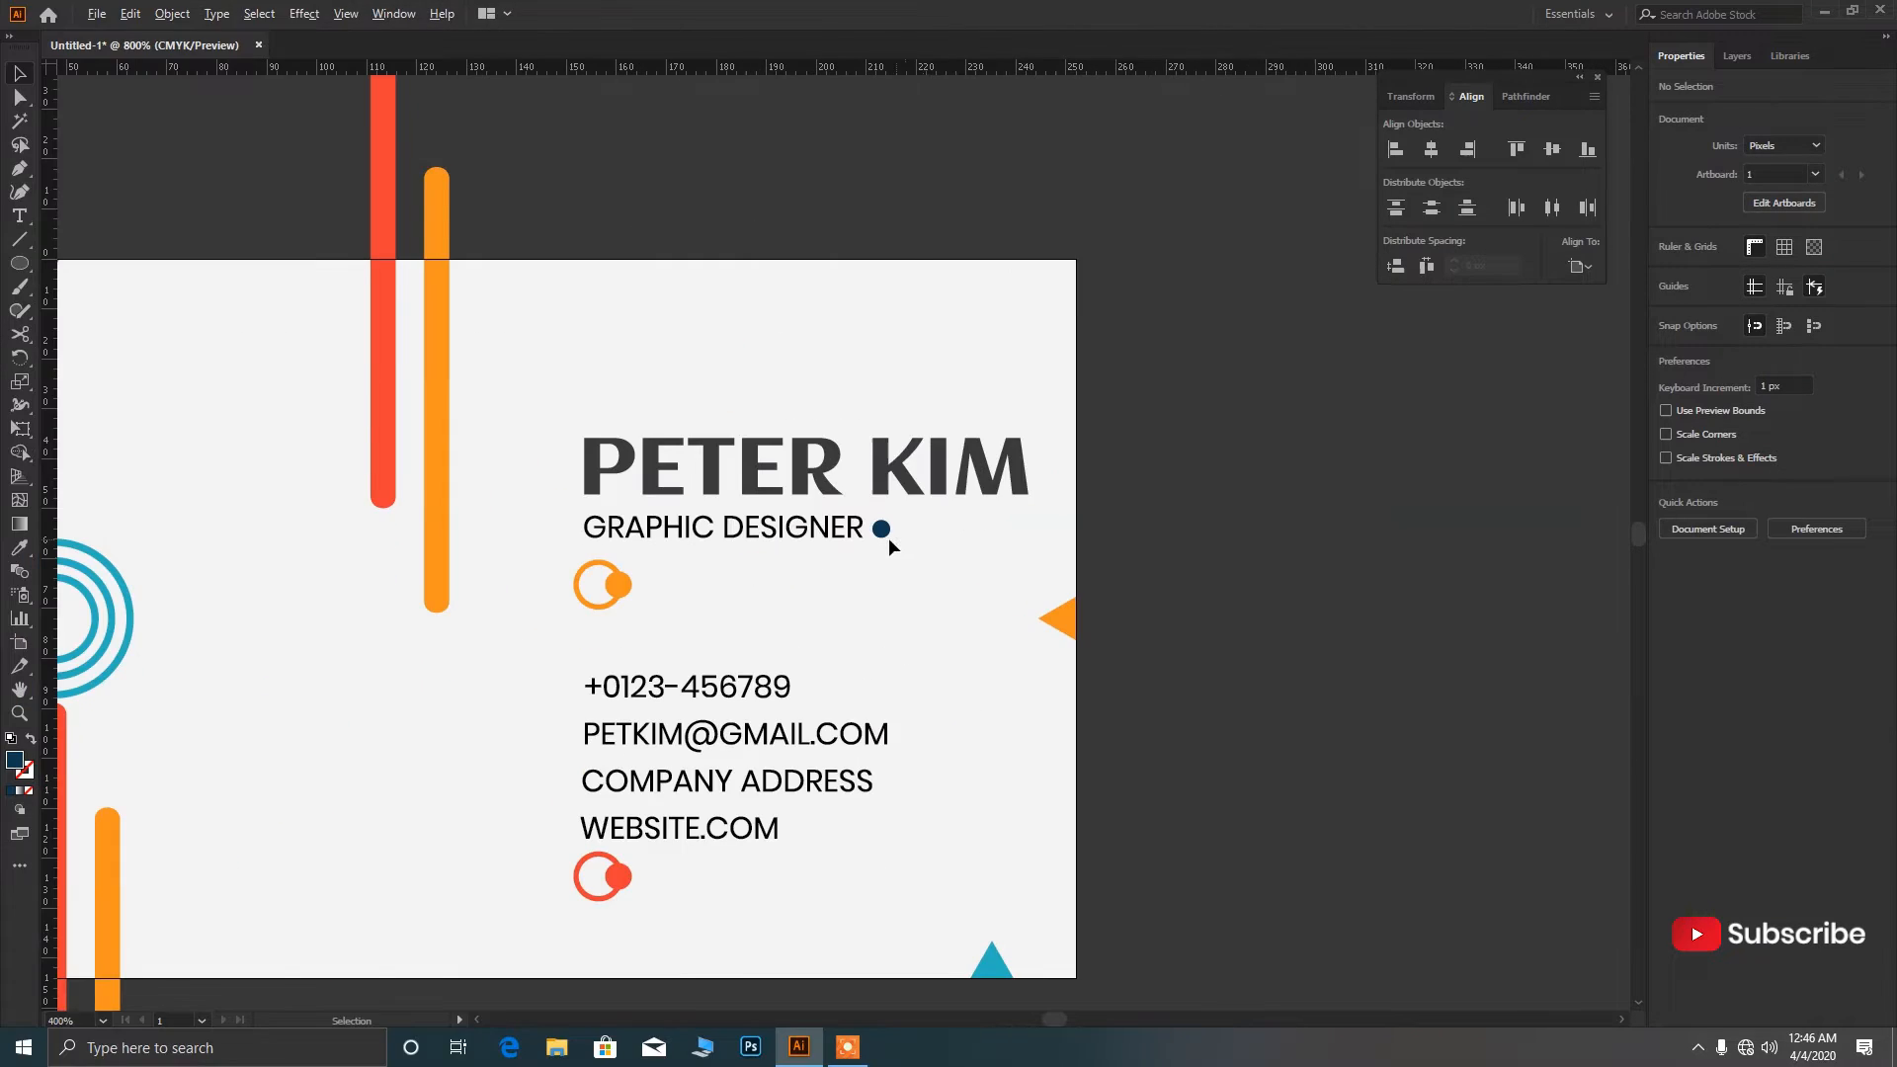
pyautogui.click(857, 514)
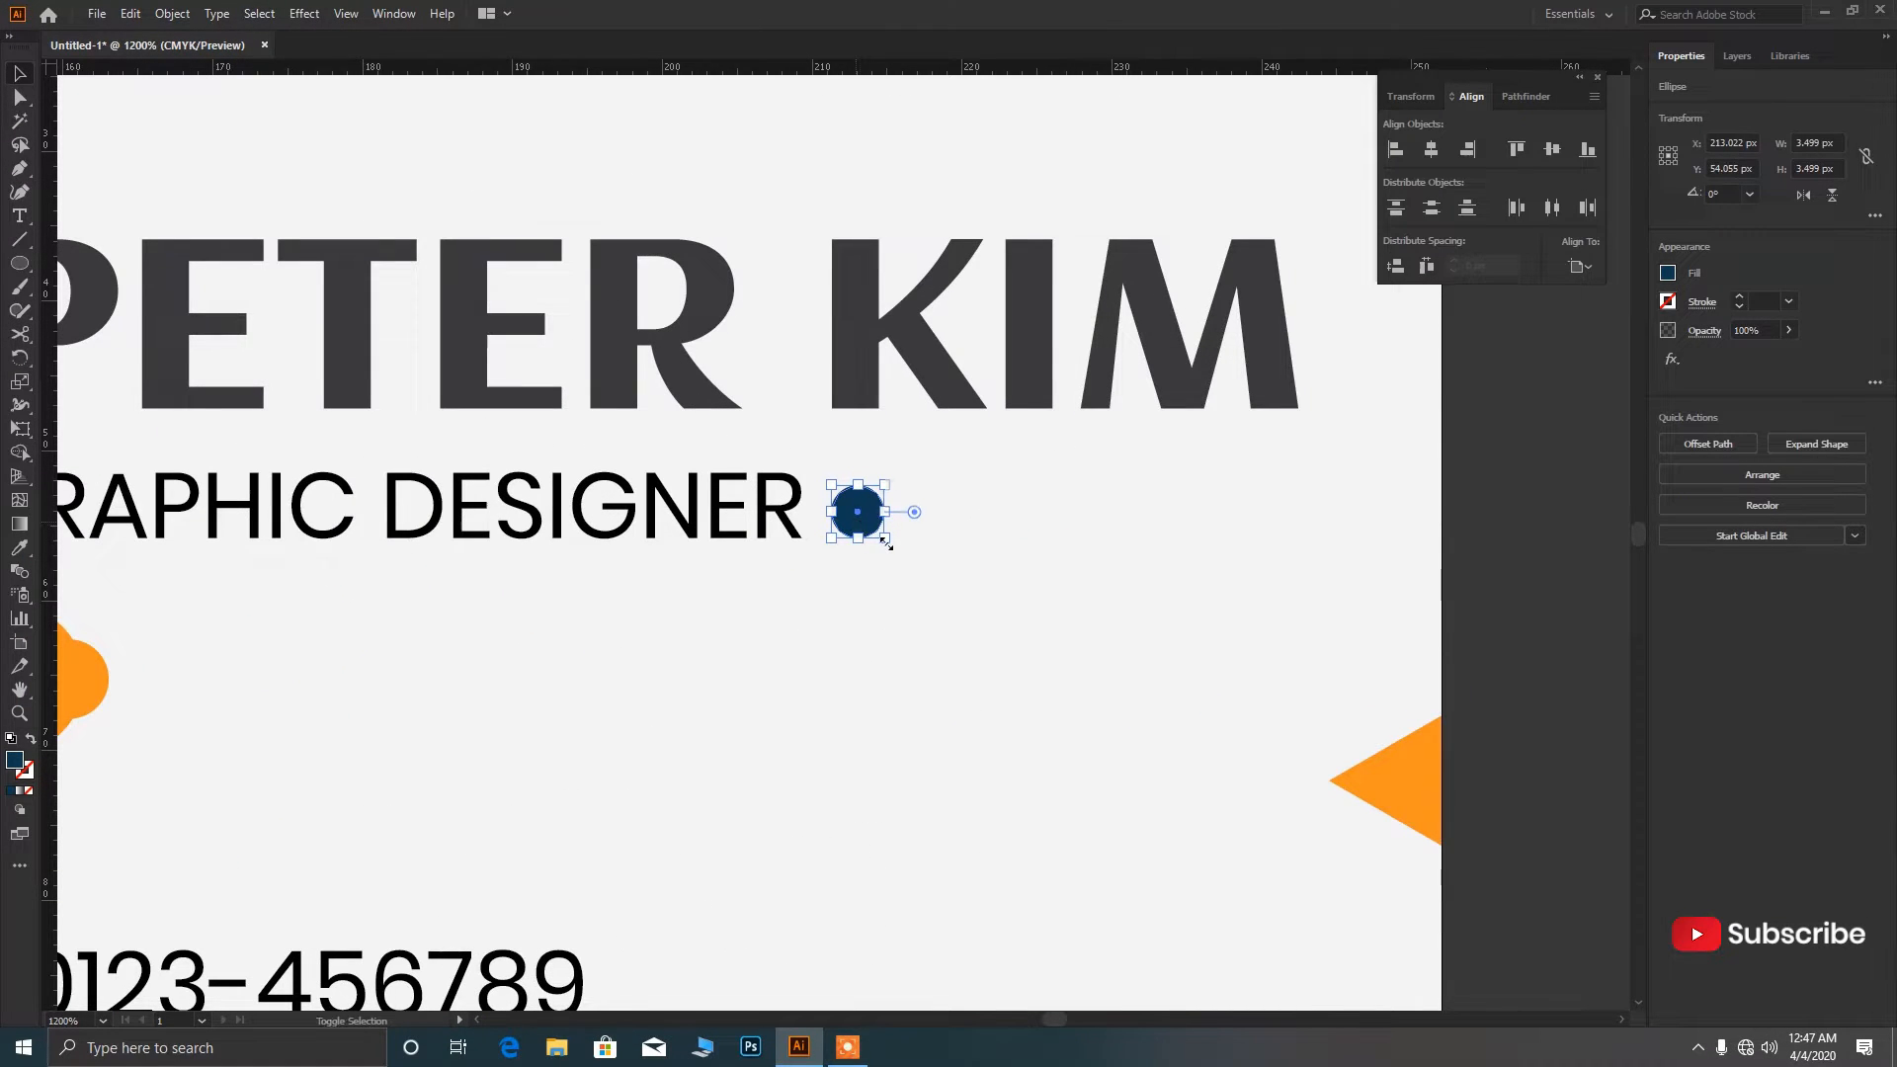
pyautogui.moveTo(882, 536); pyautogui.dragTo(891, 580)
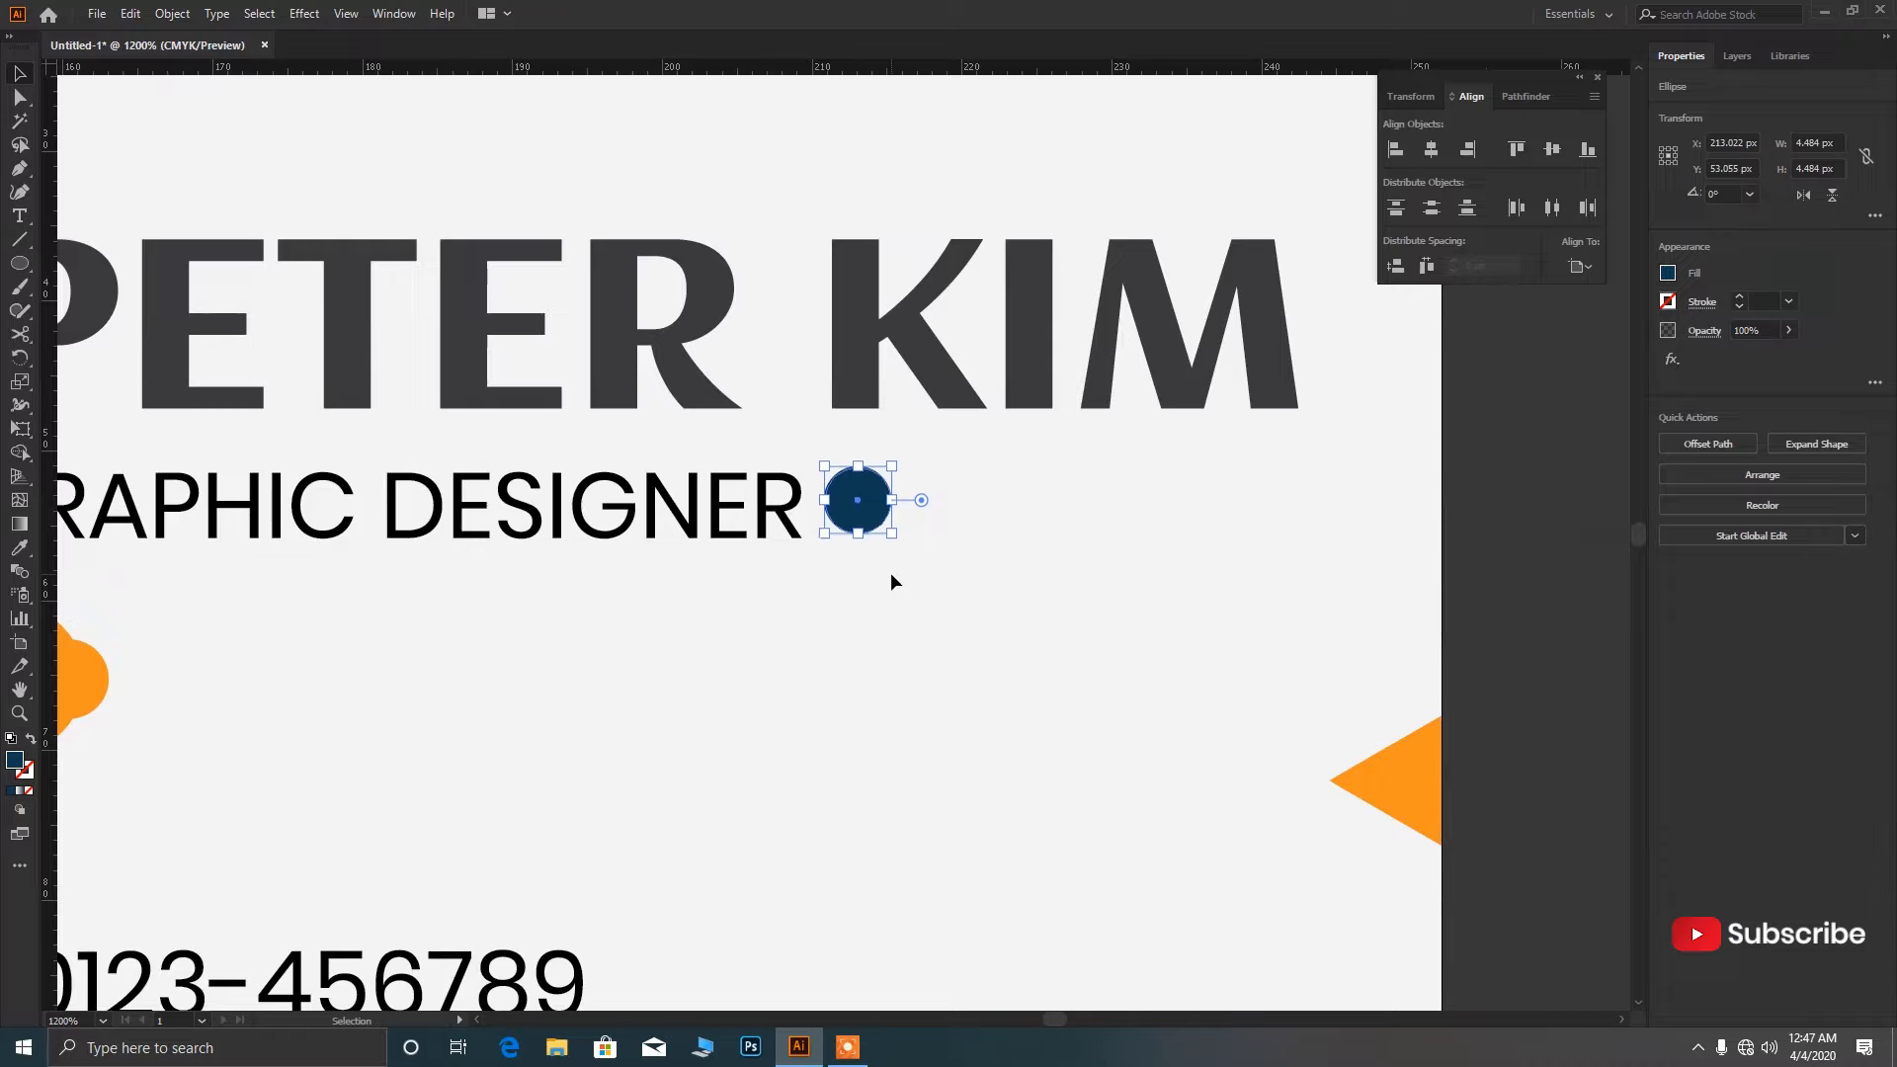
pyautogui.click(964, 589)
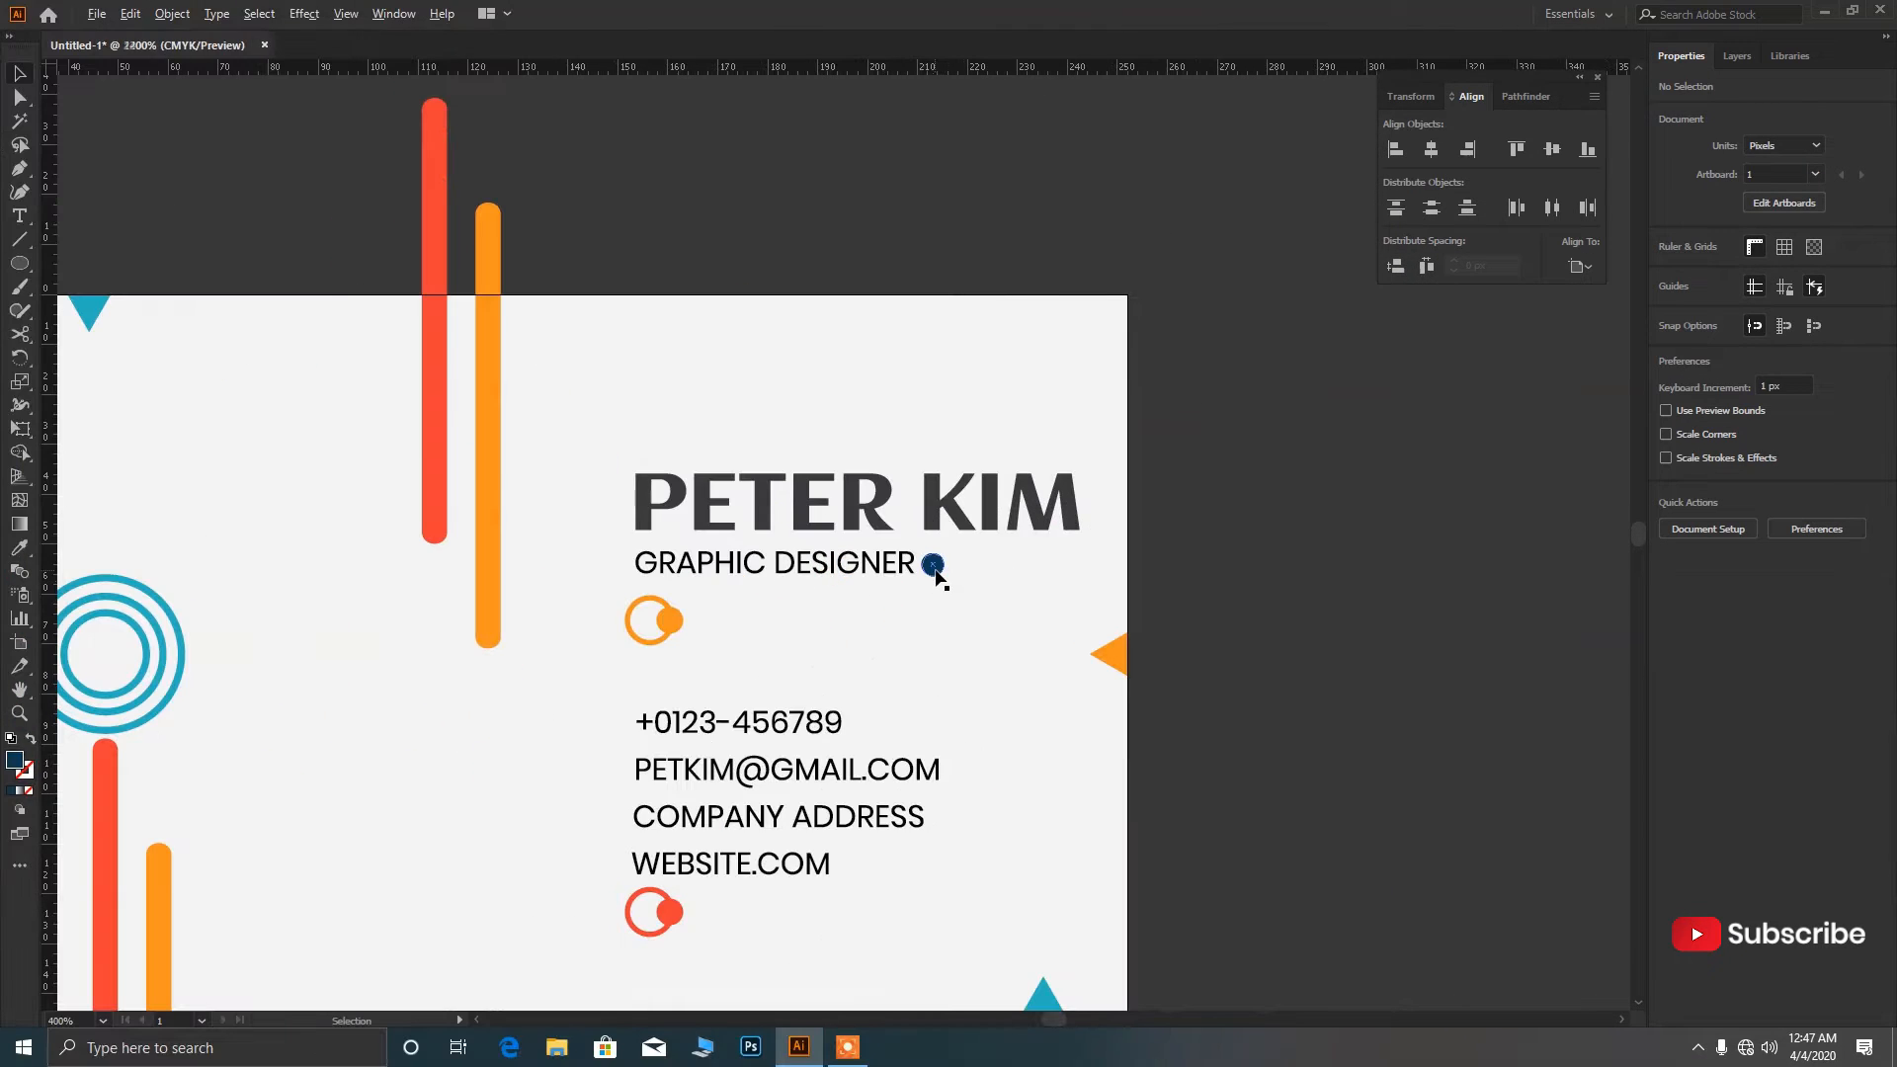
pyautogui.scroll(8, 932, 578)
pyautogui.moveTo(897, 554); pyautogui.dragTo(898, 549)
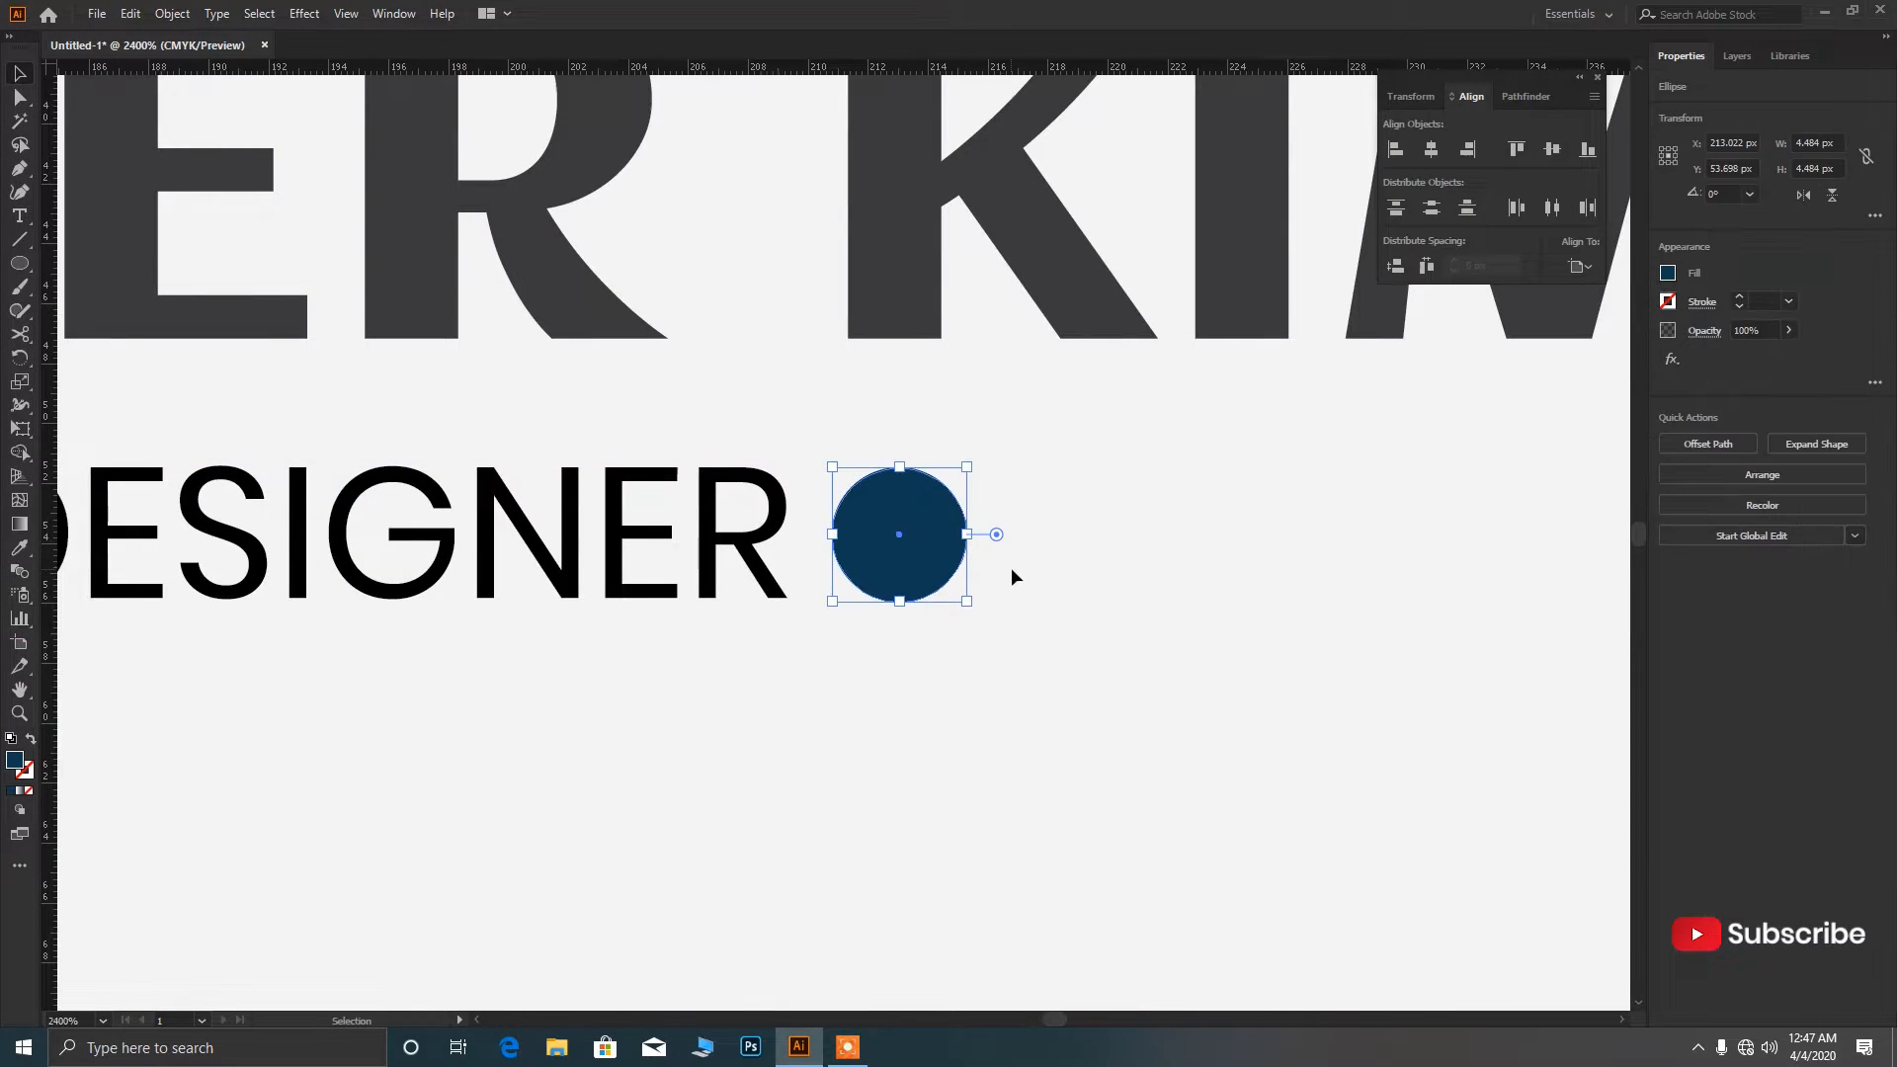
pyautogui.click(949, 590)
pyautogui.scroll(-8, 988, 608)
pyautogui.scroll(1, 974, 614)
pyautogui.scroll(-3, 974, 614)
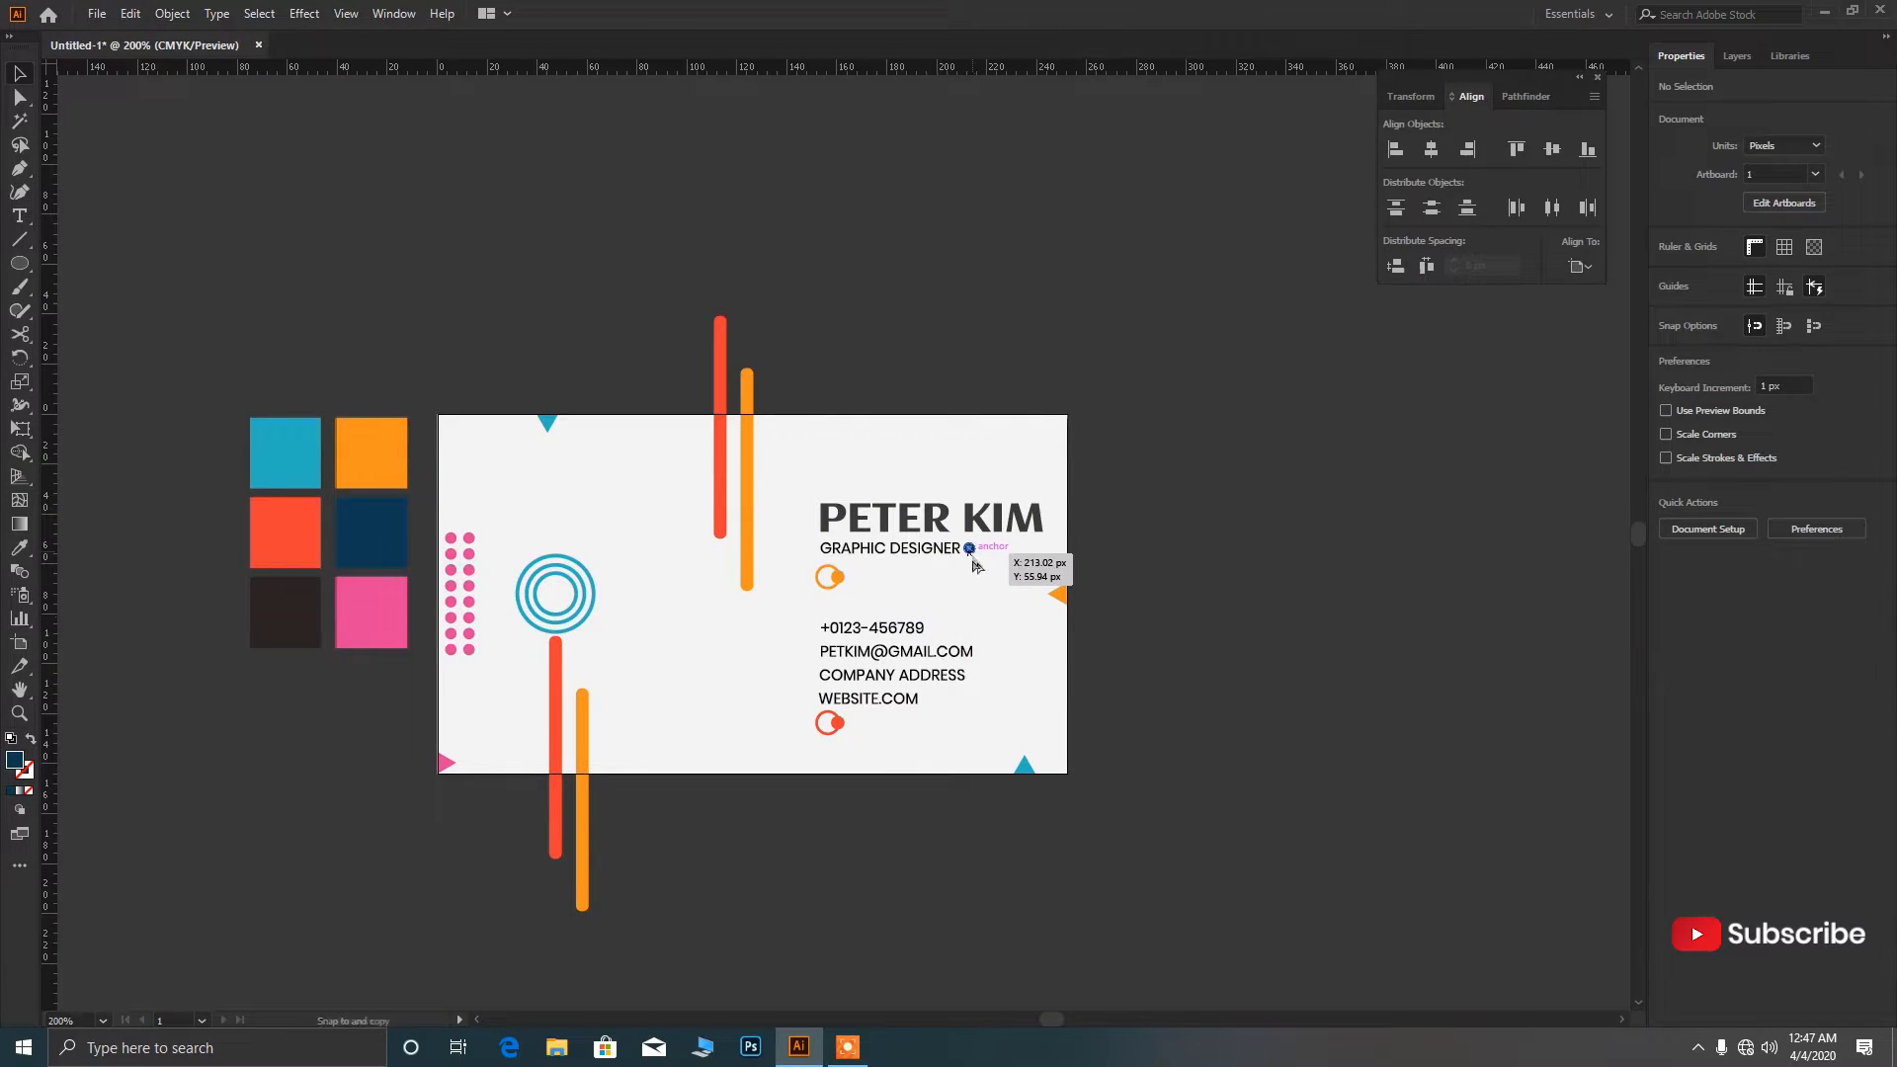
# Place a copy of the navy dot on top of the blue ring emblem.
pyautogui.moveTo(974, 565); pyautogui.dragTo(475, 378)
pyautogui.click(603, 533)
pyautogui.scroll(4, 543, 552)
pyautogui.click(704, 539)
pyautogui.scroll(-3, 607, 550)
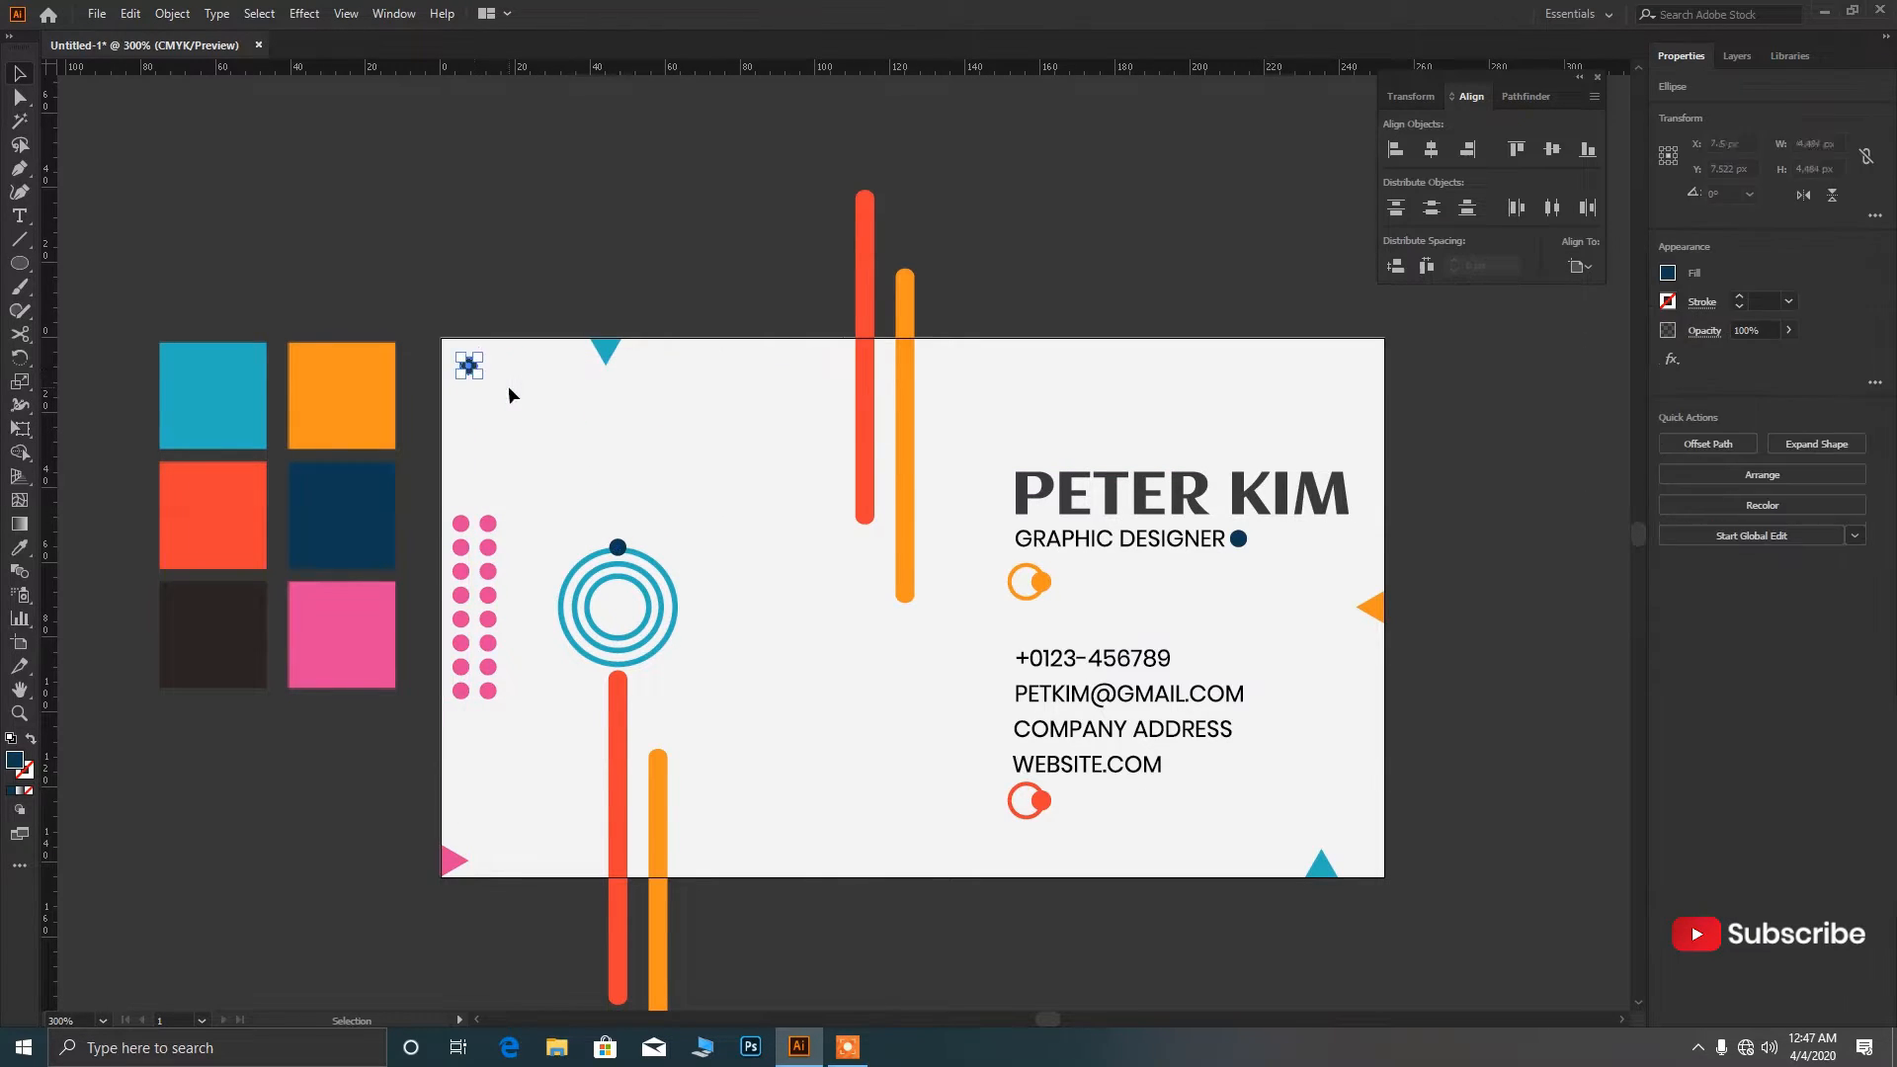
pyautogui.click(509, 388)
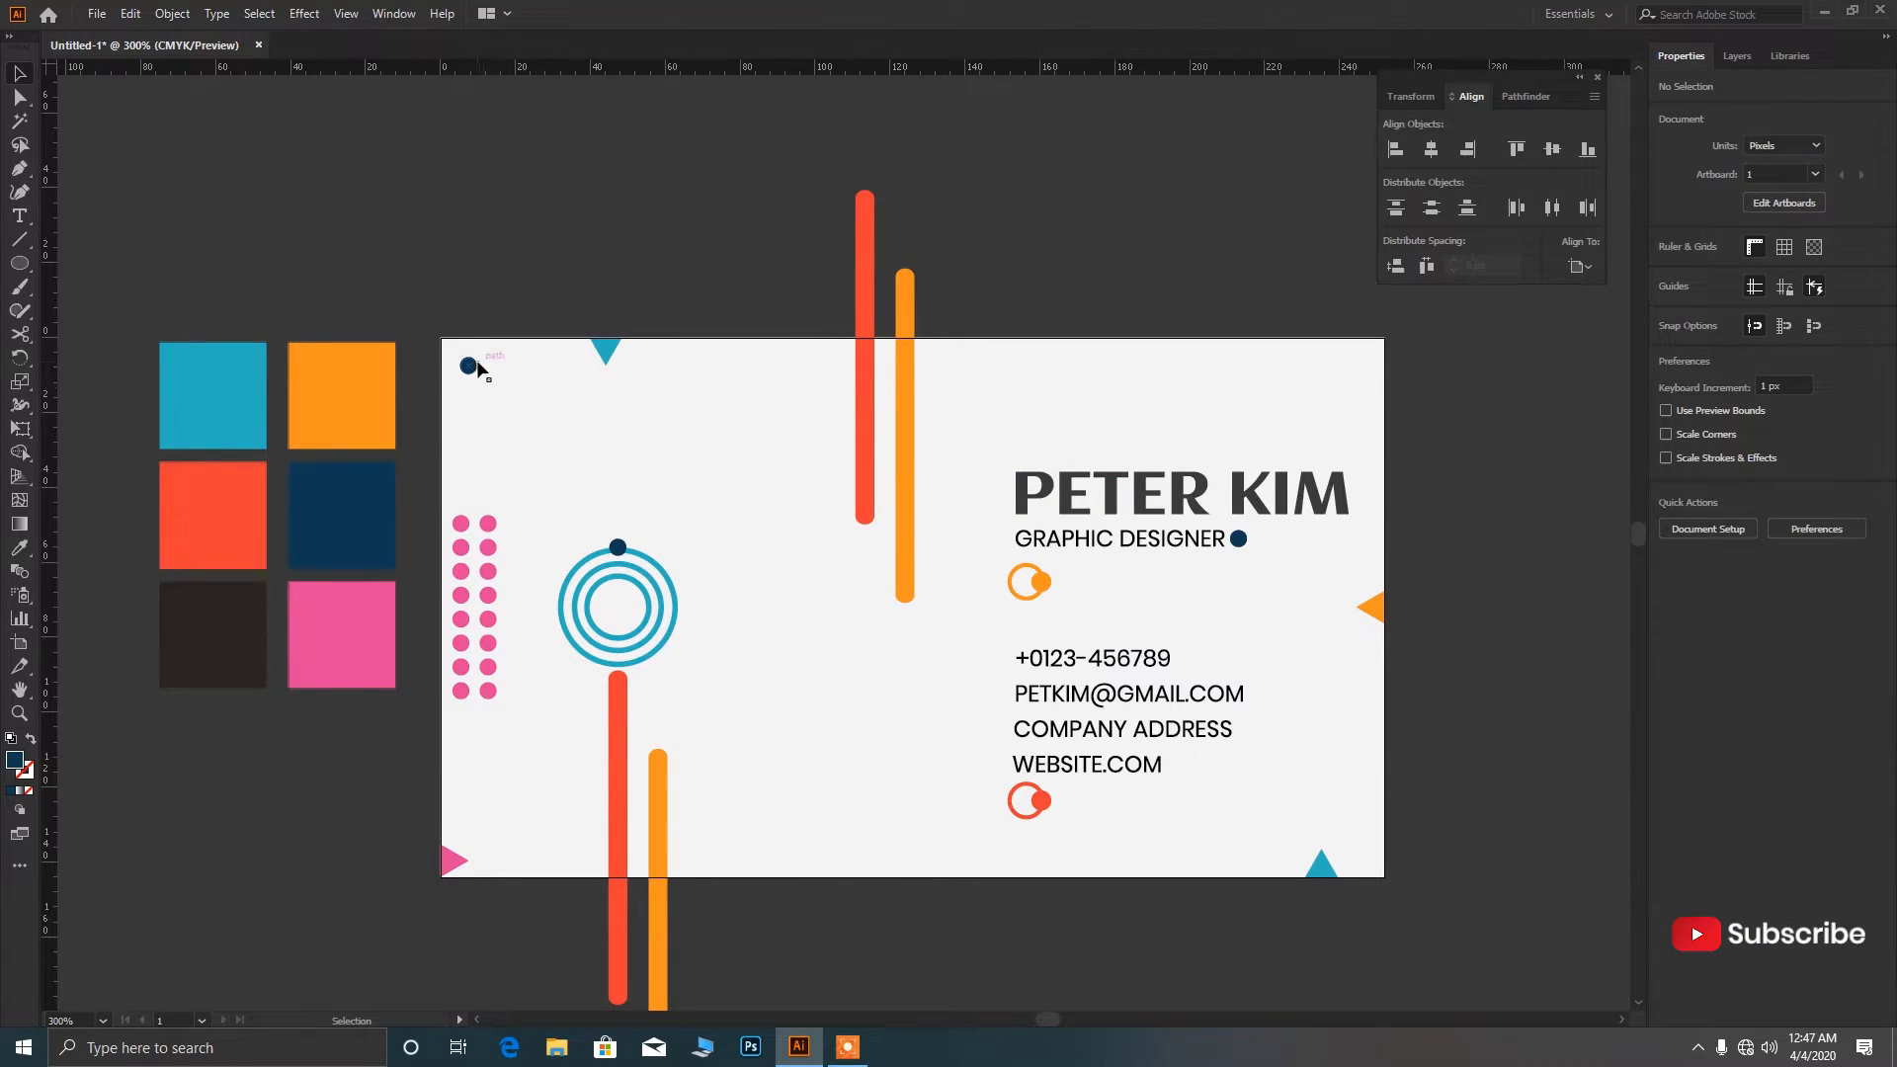
# Recolour the dot at the card's top-left corner blue with the Eyedropper.
pyautogui.click(478, 369)
pyautogui.press('i')
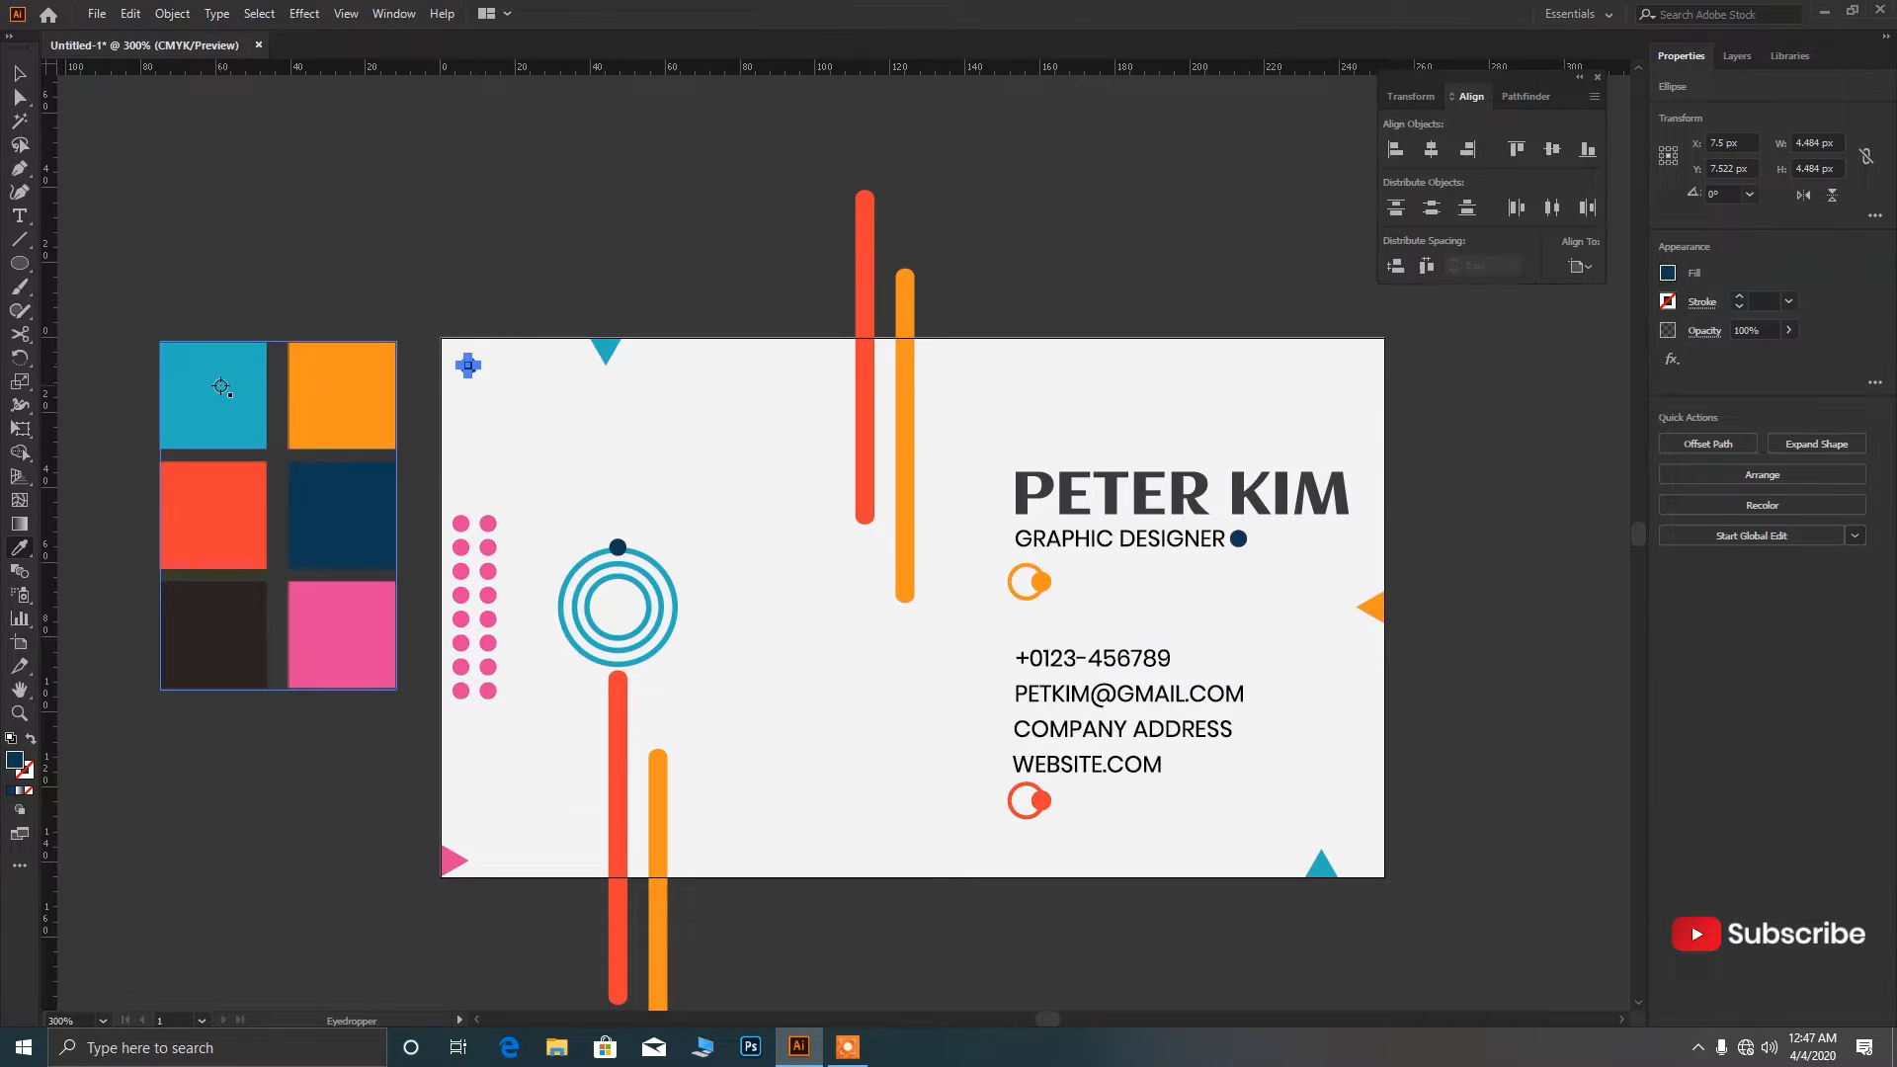
pyautogui.press('v')
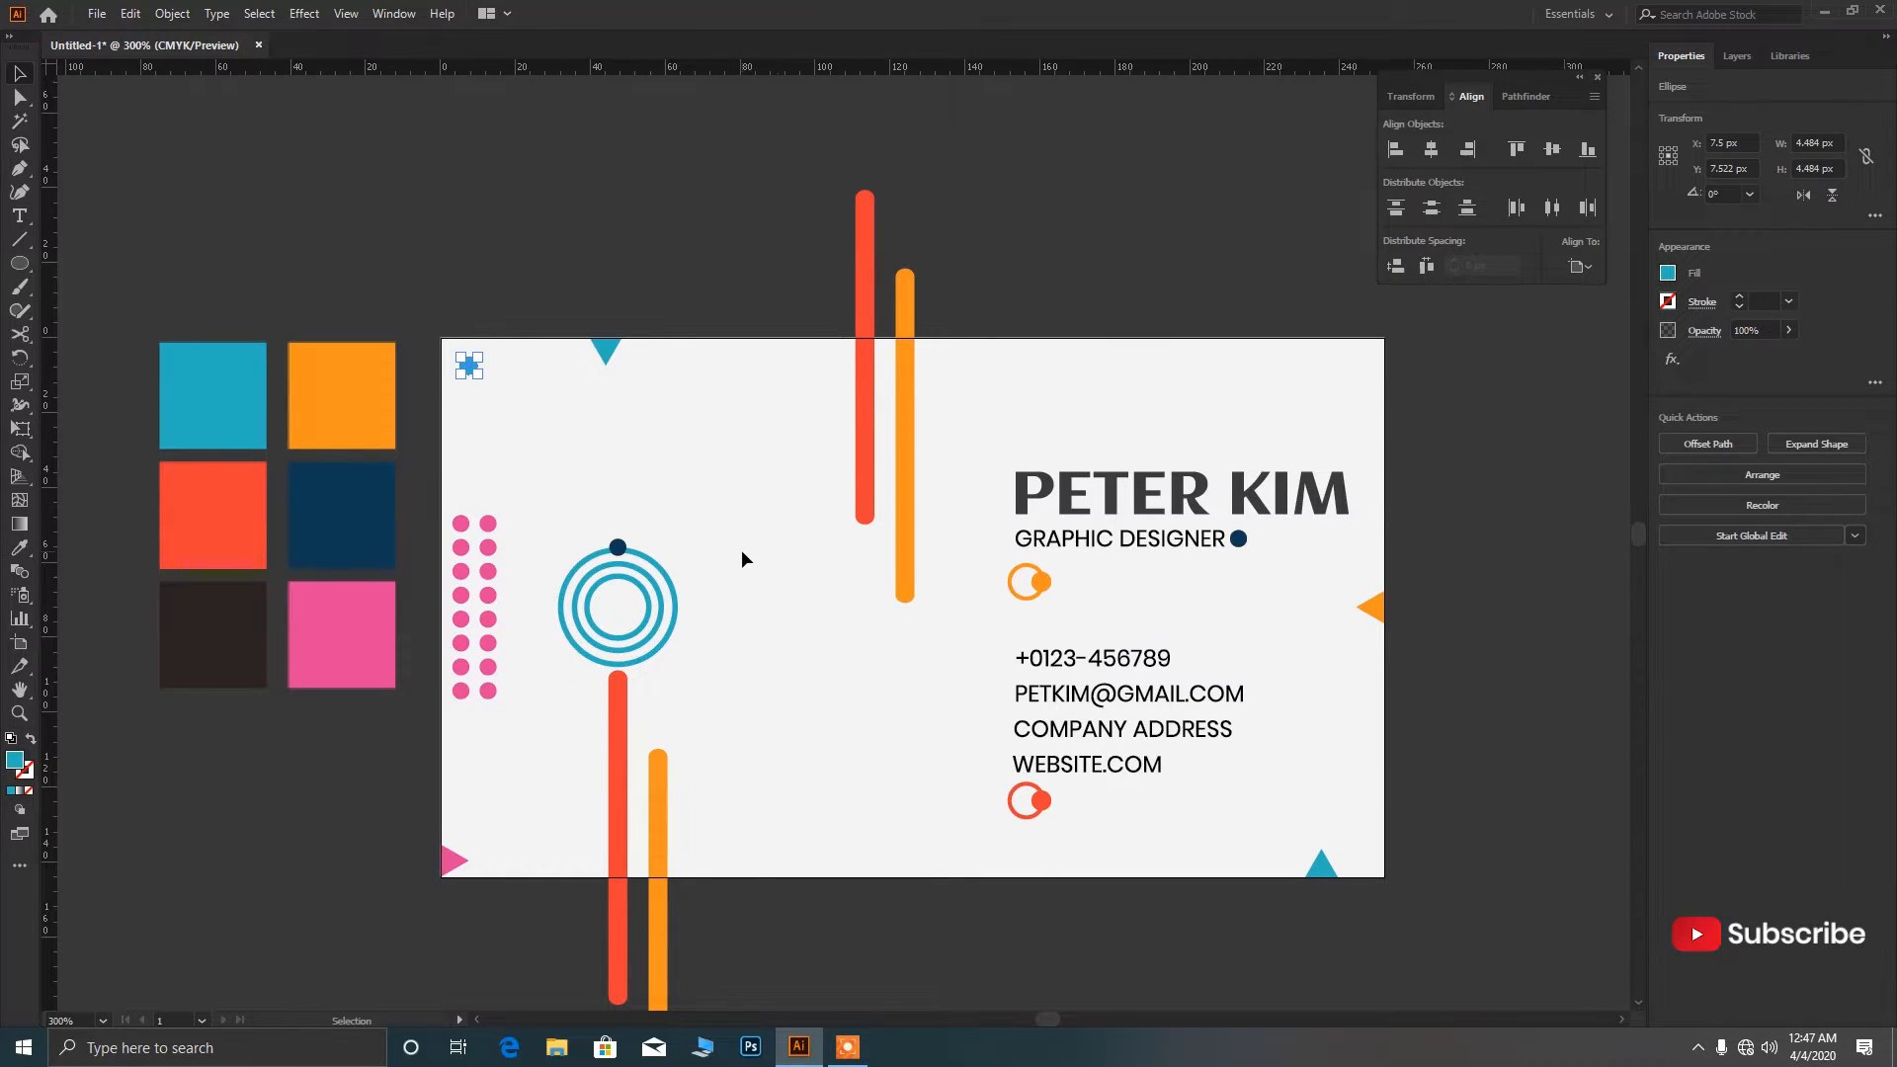
pyautogui.click(743, 549)
pyautogui.hotkey('ctrl', '-')
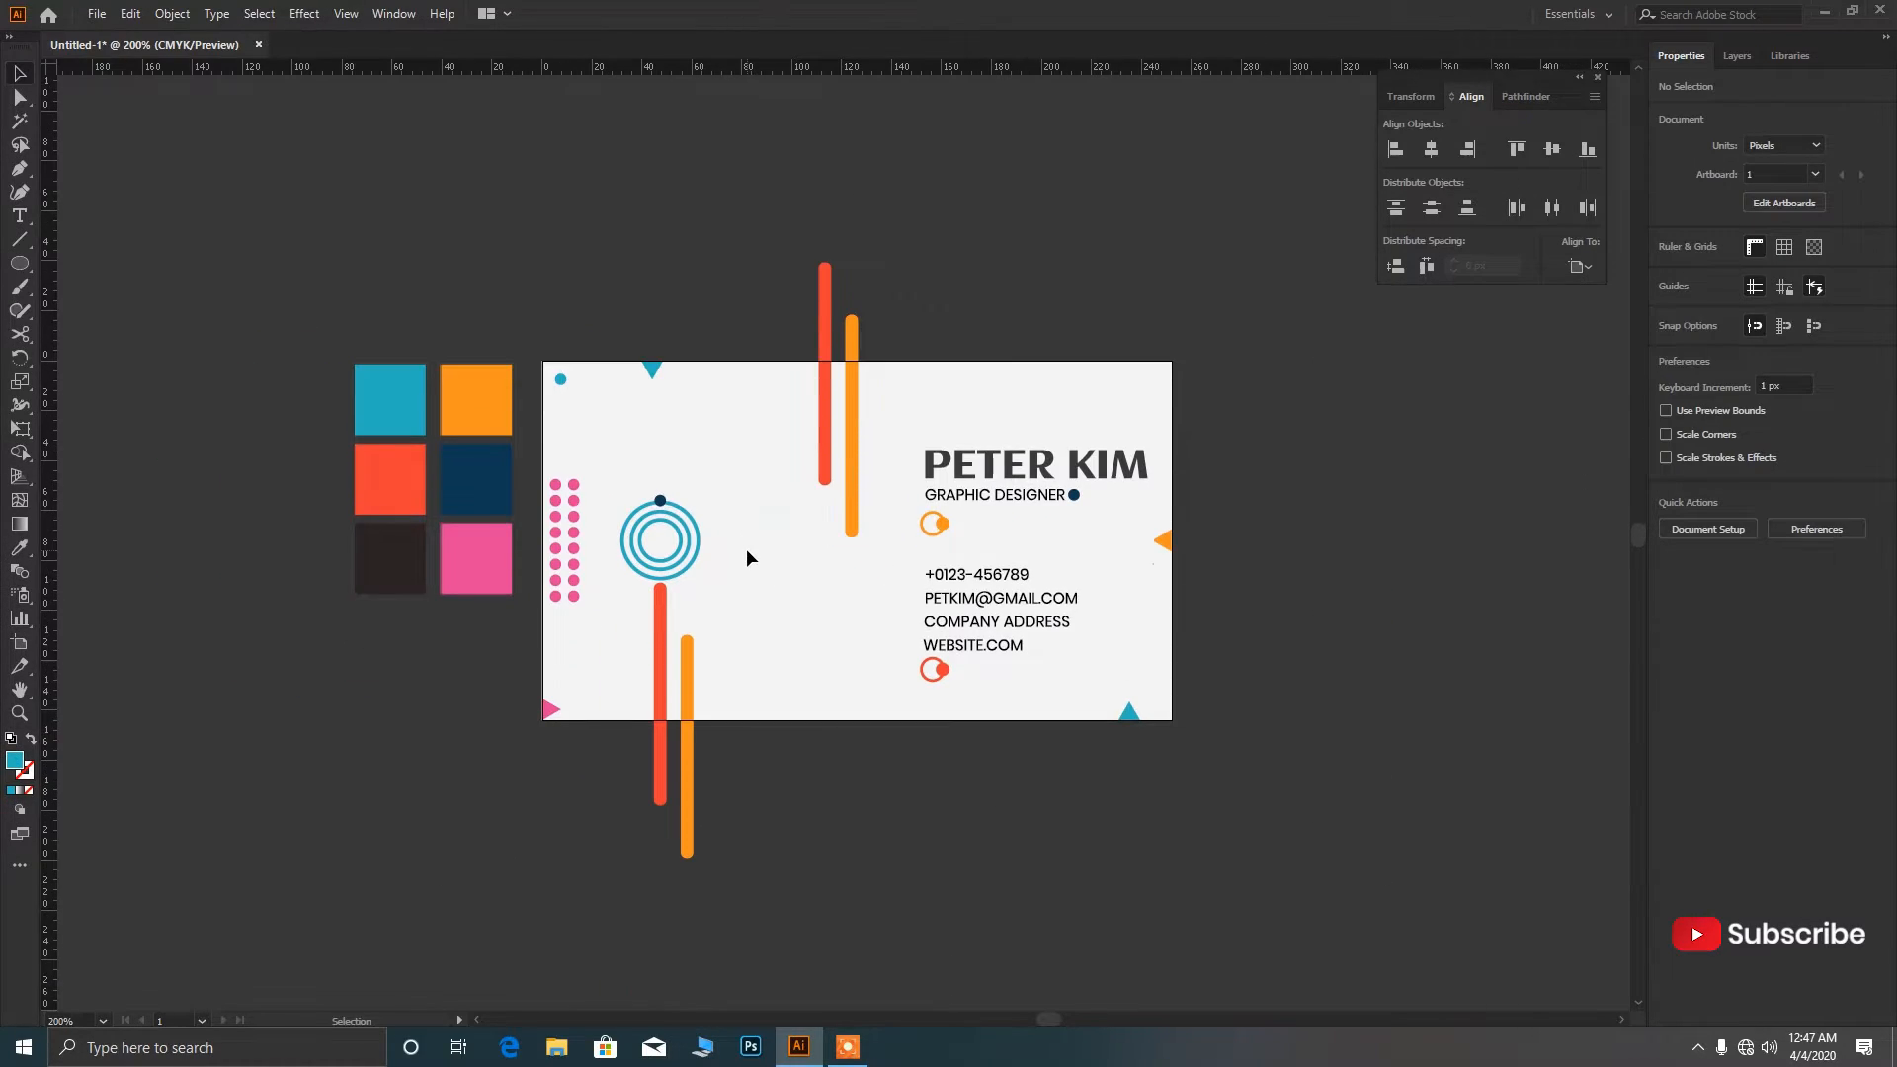
pyautogui.scroll(-1, 787, 624)
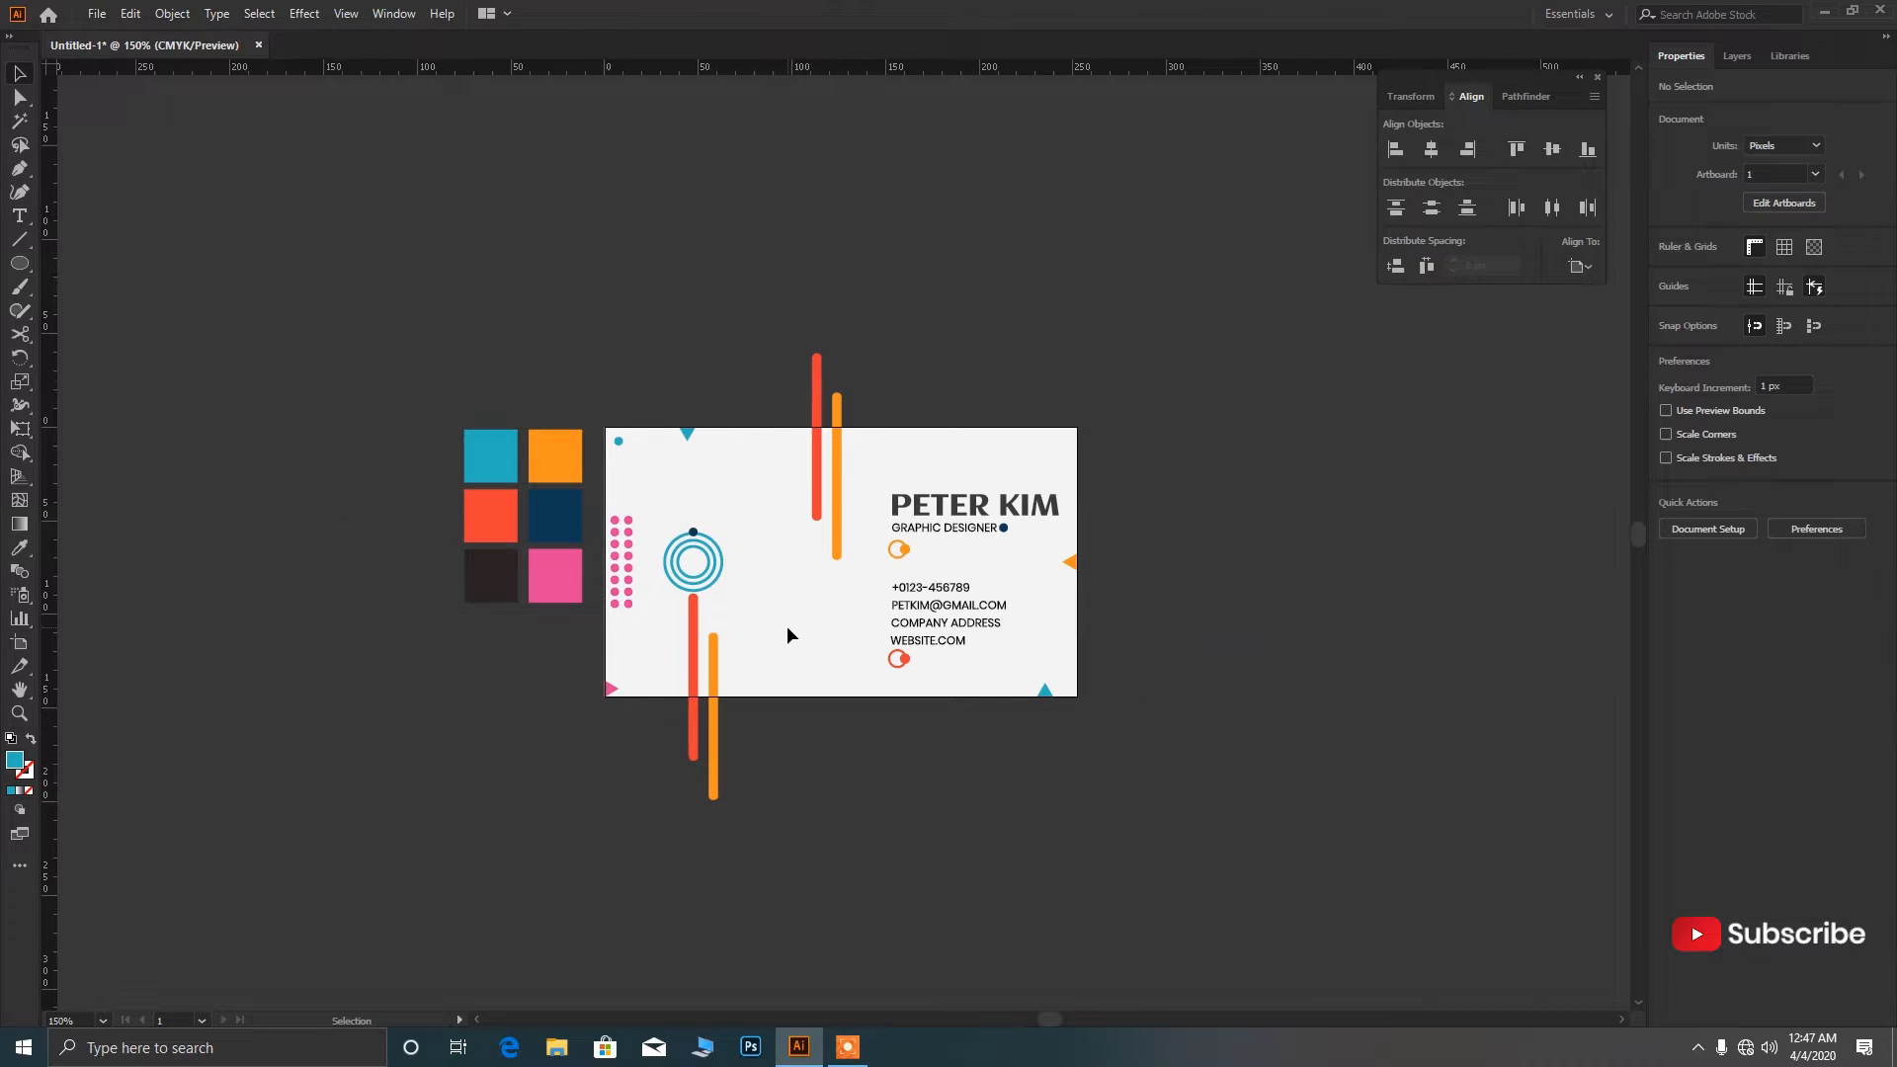
# Duplicate Artboard 1 into a second card placed beside the original.
pyautogui.click(20, 643)
pyautogui.scroll(-2, 707, 637)
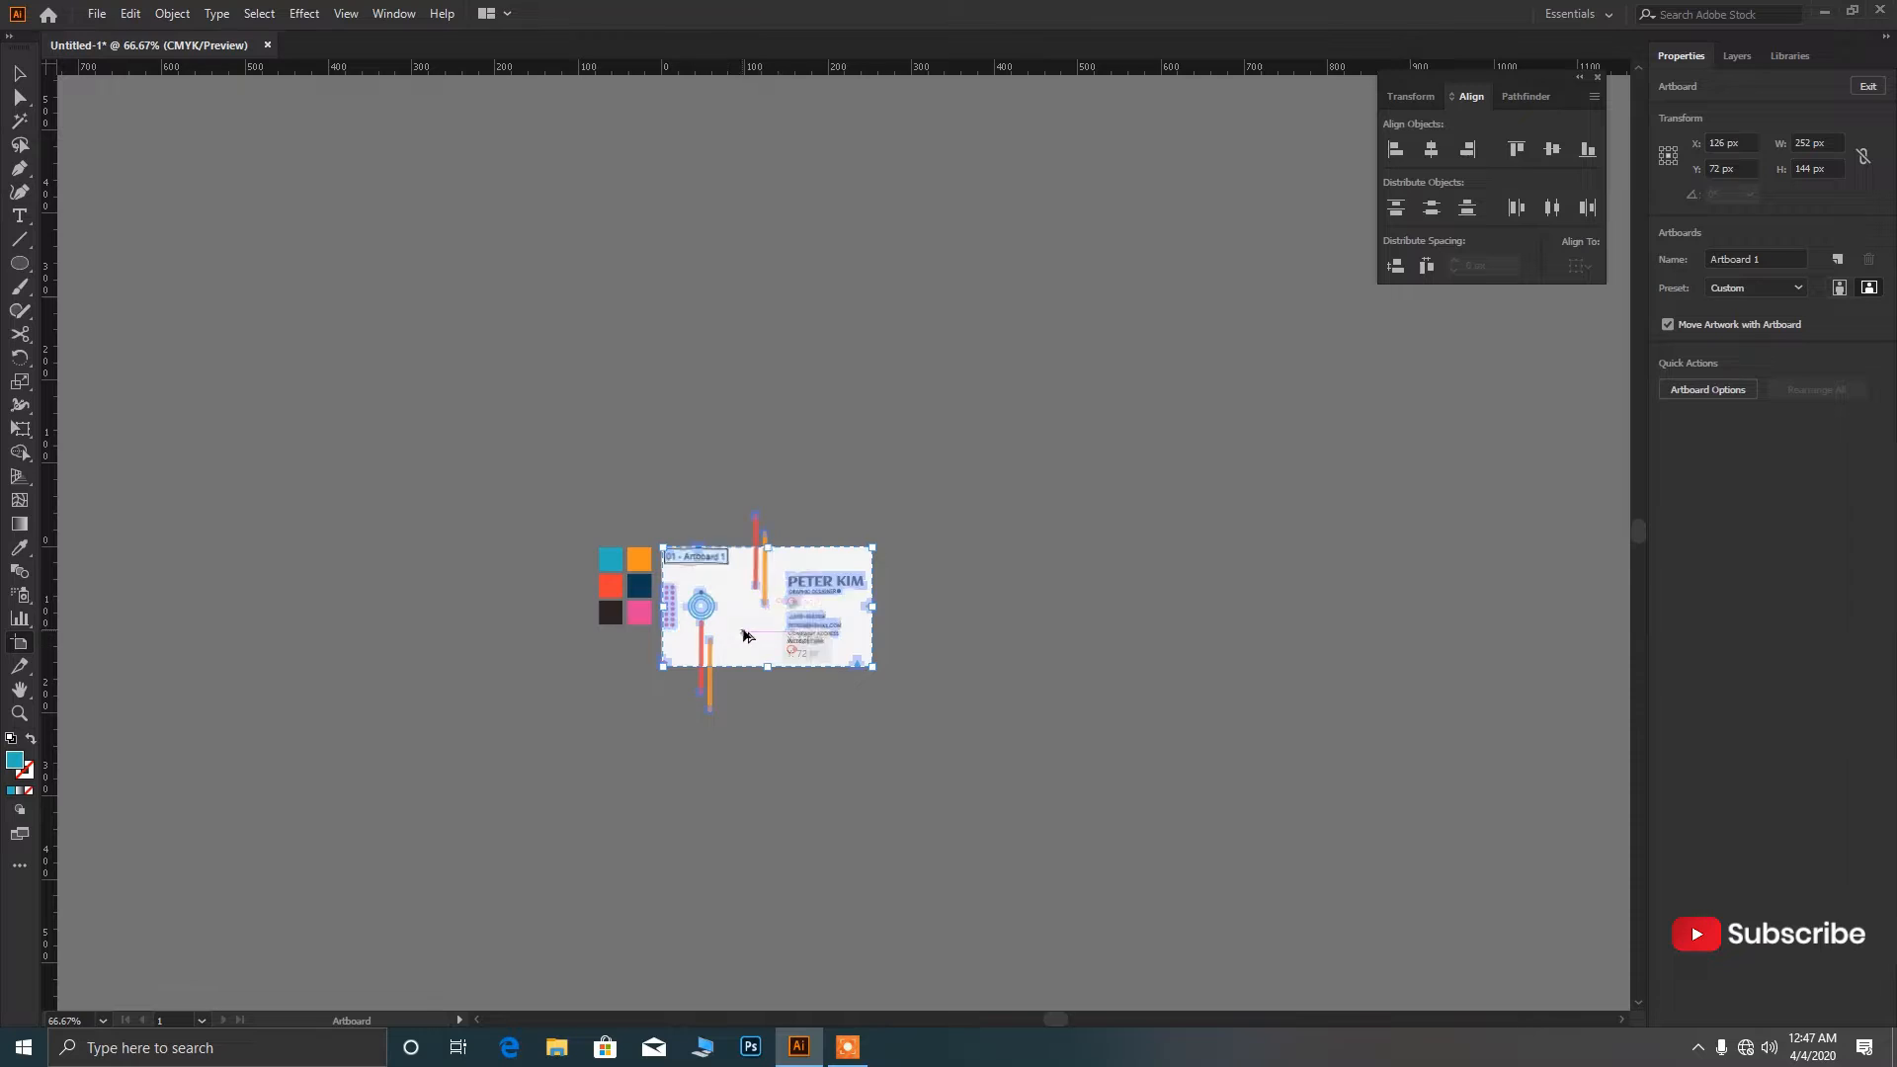
pyautogui.moveTo(745, 635); pyautogui.dragTo(993, 640)
pyautogui.scroll(3, 1146, 633)
pyautogui.press('v')
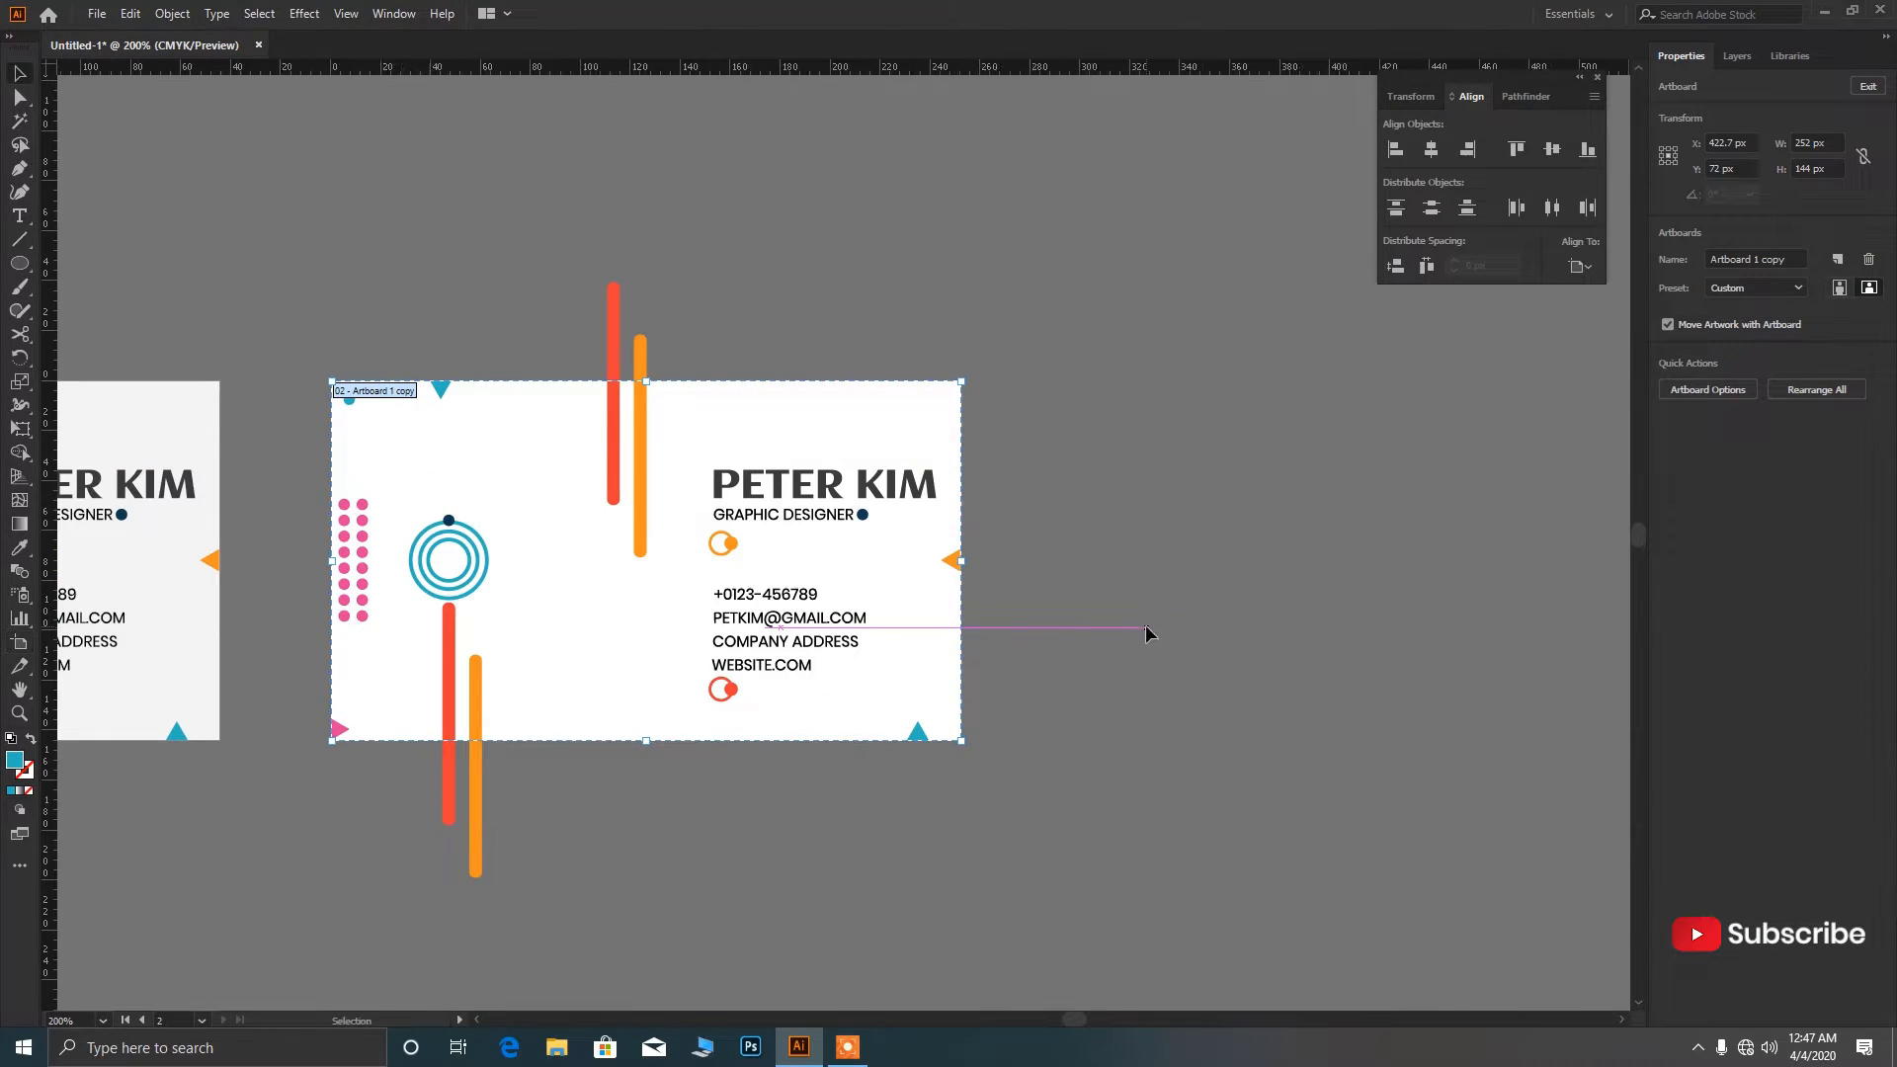
pyautogui.press('Escape')
pyautogui.scroll(-2, 1050, 636)
pyautogui.click(973, 550)
pyautogui.press('Delete')
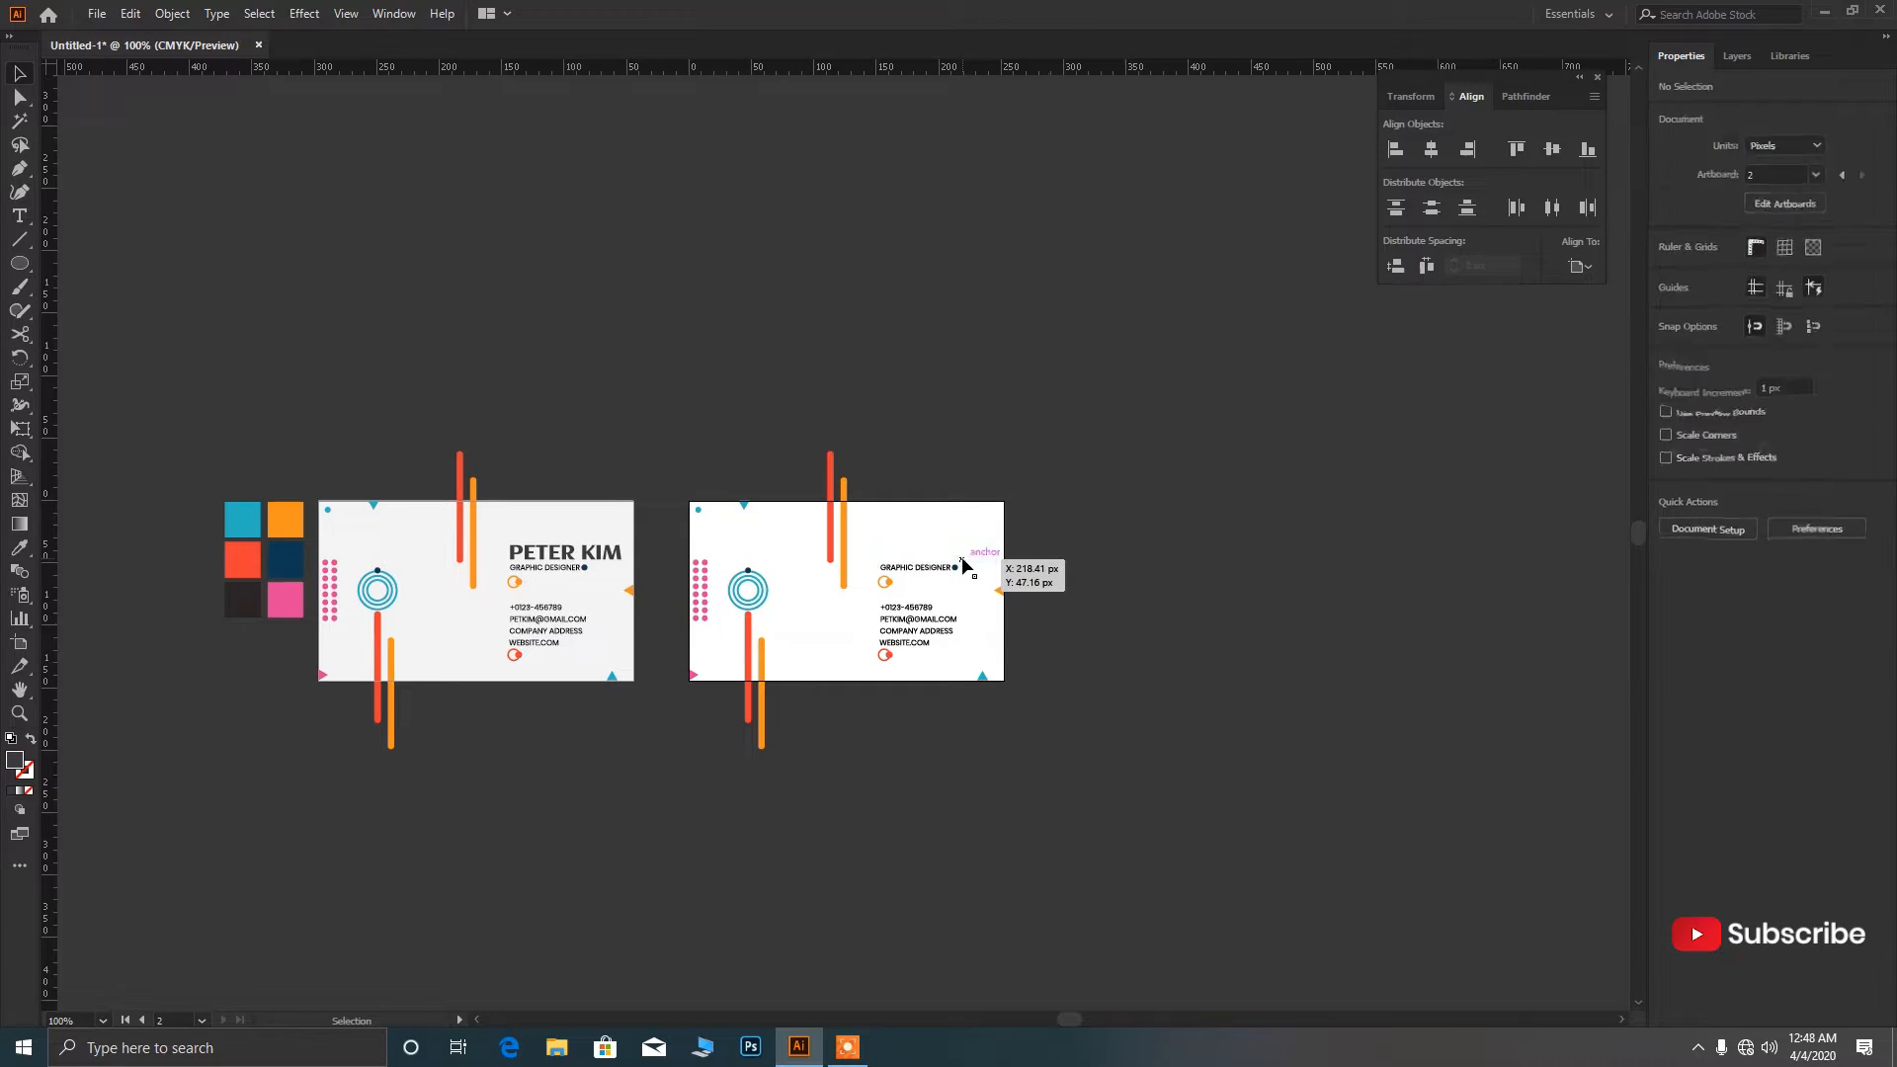
pyautogui.click(906, 609)
pyautogui.press('Delete')
pyautogui.click(907, 621)
pyautogui.press('Delete')
pyautogui.click(908, 632)
pyautogui.press('Delete')
pyautogui.click(910, 643)
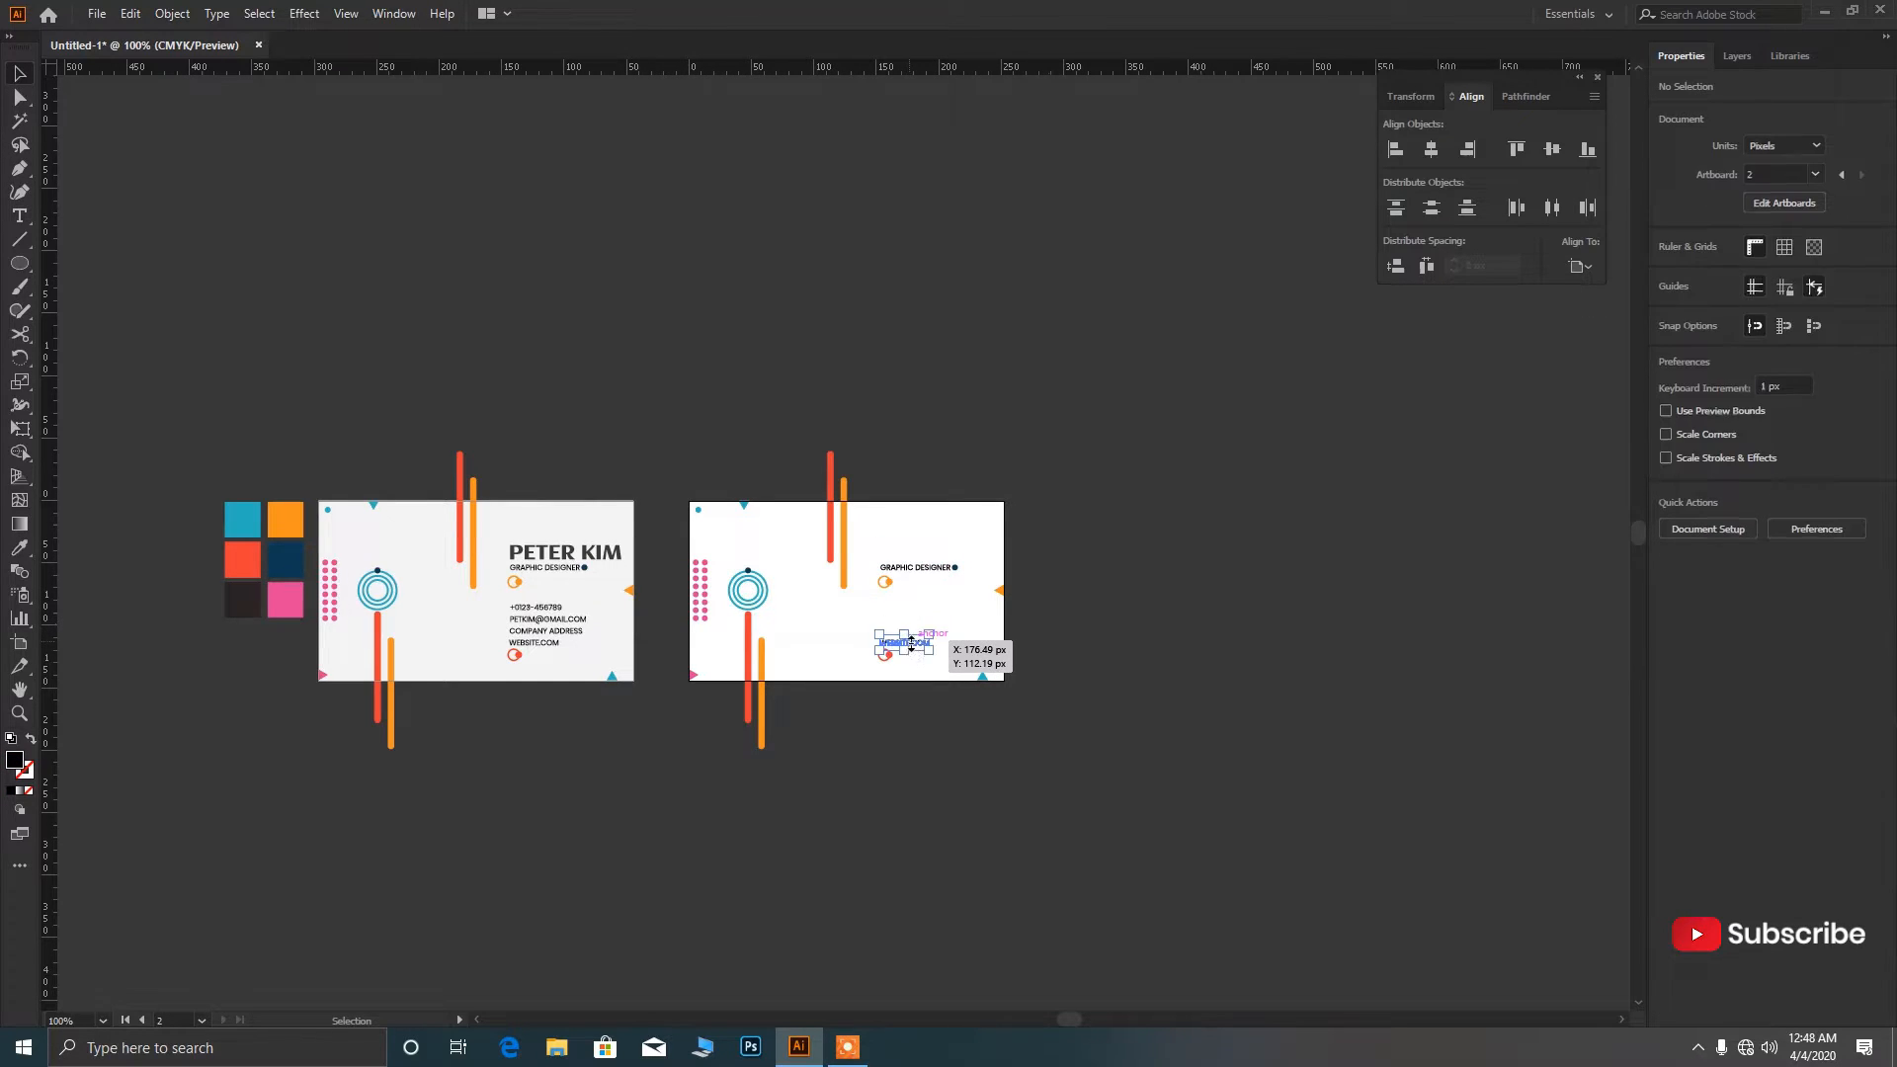
pyautogui.press('Delete')
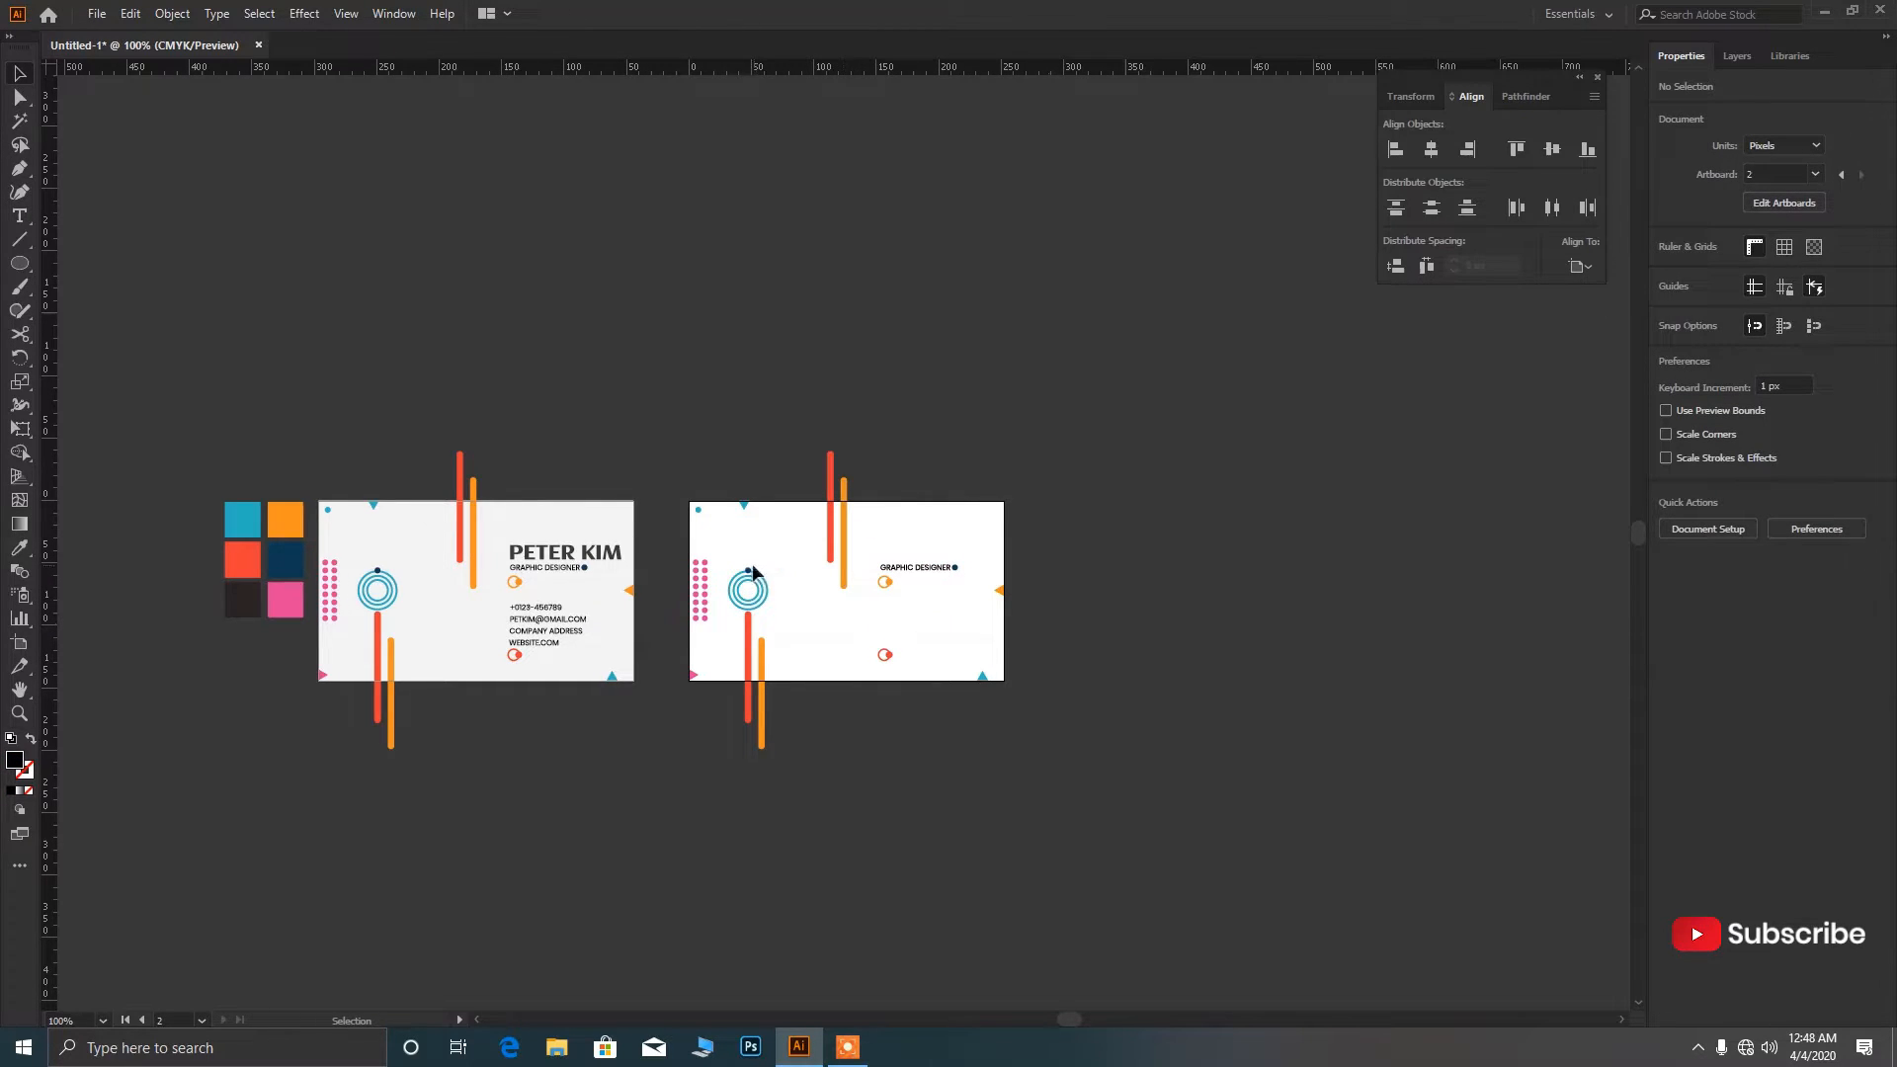
pyautogui.click(939, 571)
pyautogui.press('Delete')
# Delete the small red circle, group each red-and-orange bar pair, and move both off the card's right side.
pyautogui.scroll(2, 892, 672)
pyautogui.moveTo(875, 660); pyautogui.dragTo(1091, 780)
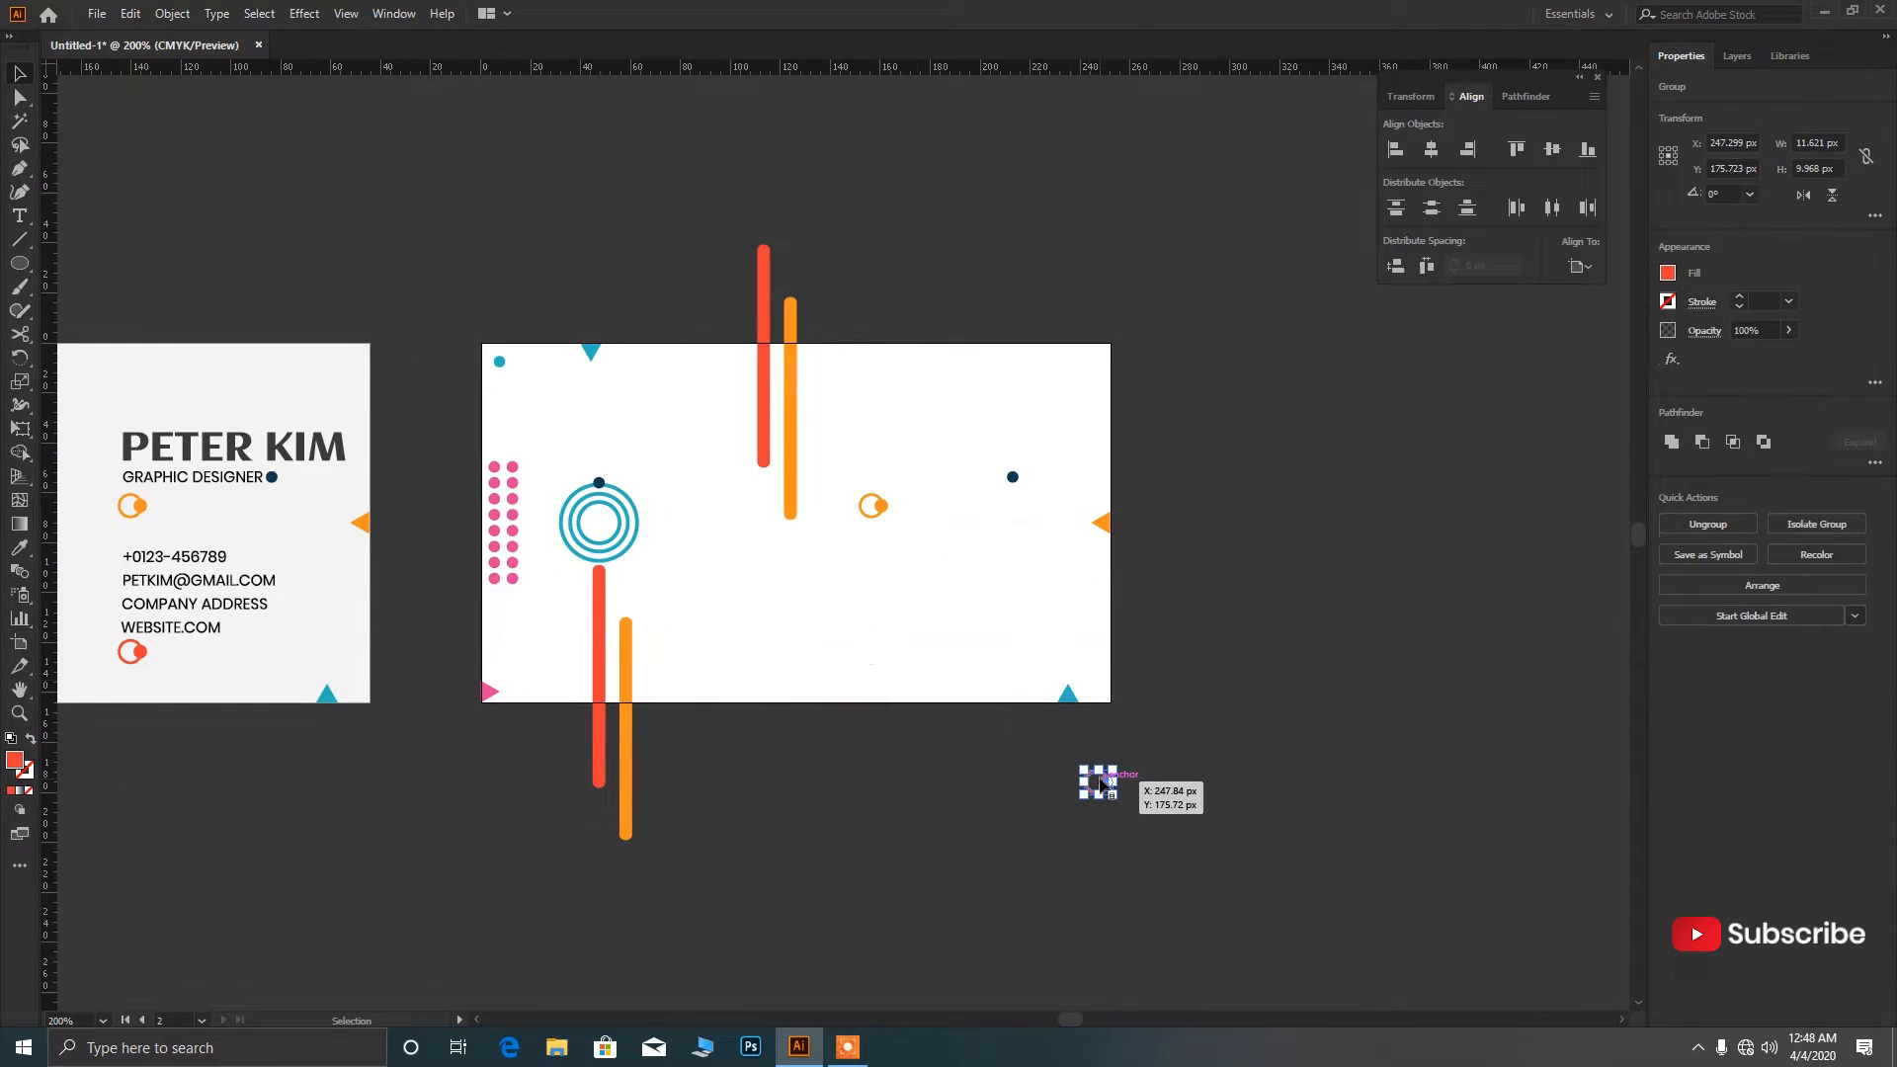
pyautogui.press('Delete')
pyautogui.click(792, 451)
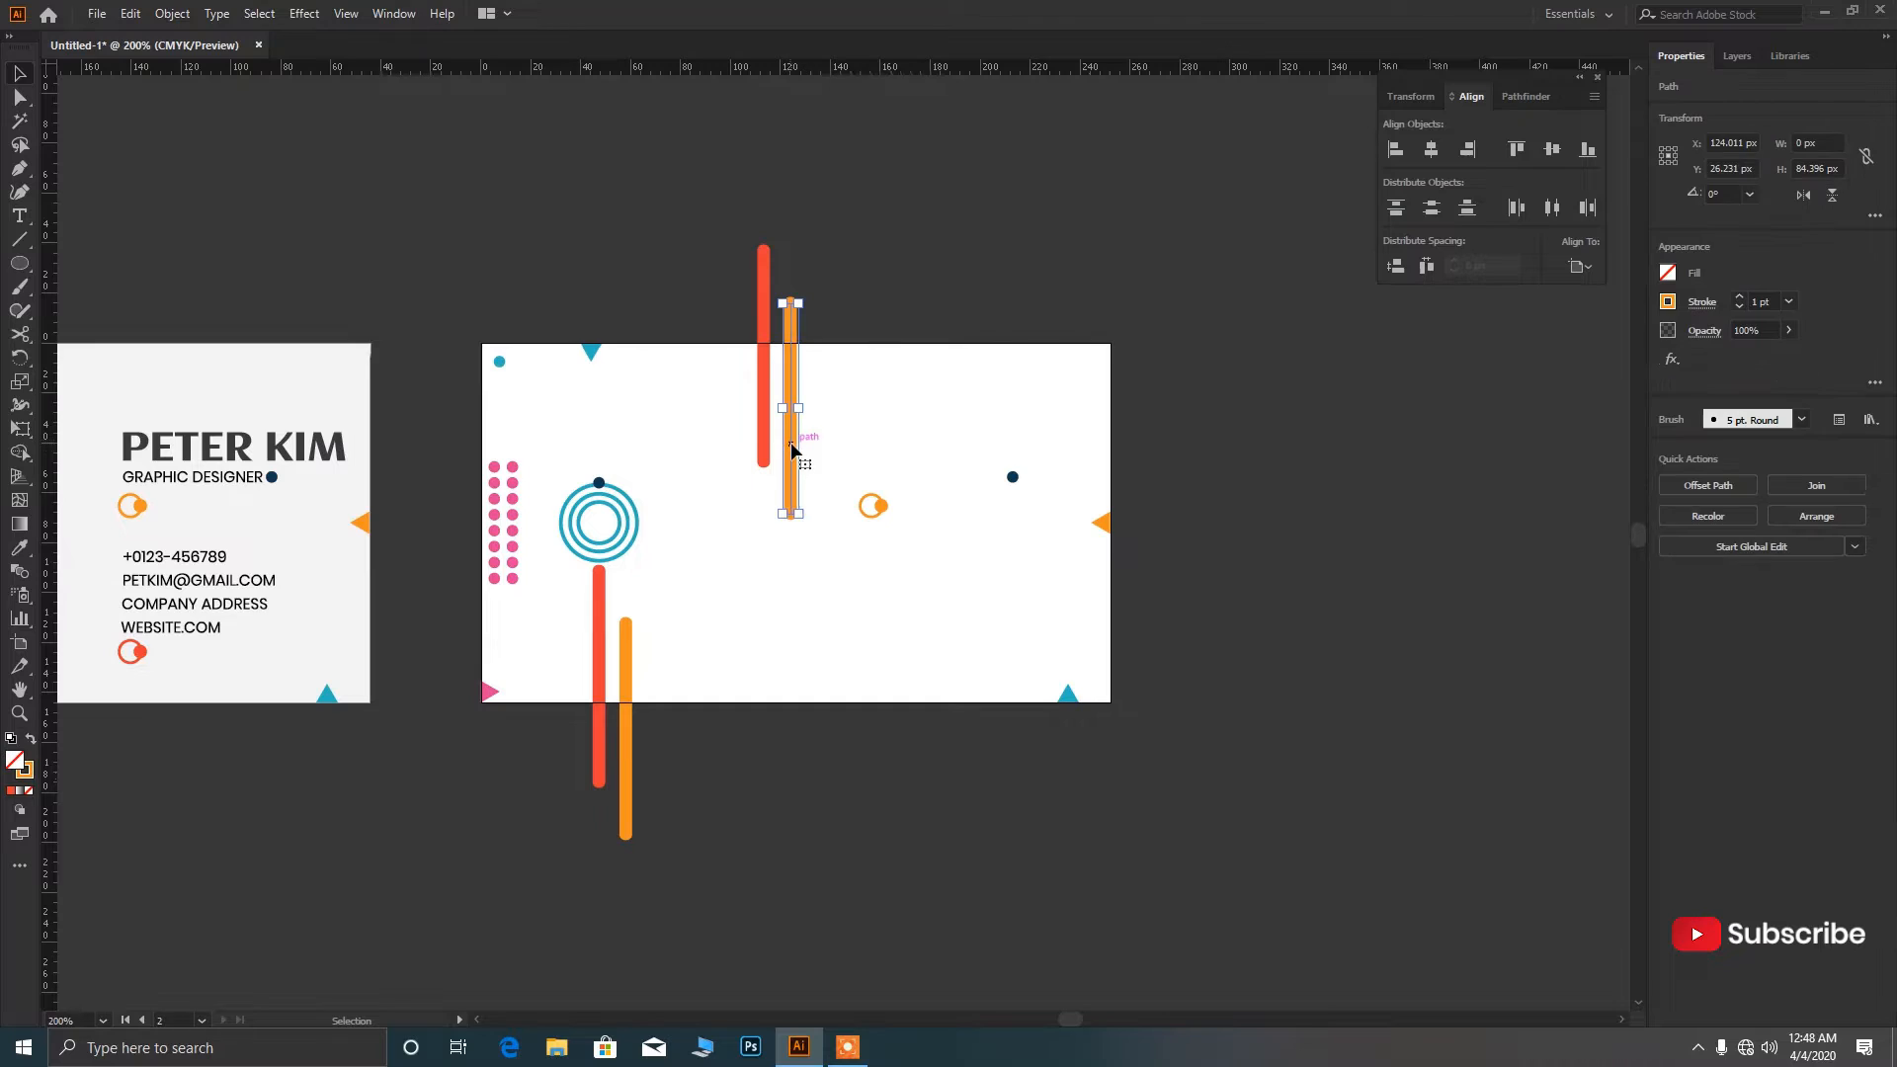
pyautogui.keyDown('shift'); pyautogui.click(759, 440); pyautogui.keyUp('shift')
pyautogui.hotkey('ctrl', 'g')
pyautogui.moveTo(759, 440); pyautogui.dragTo(1247, 554)
pyautogui.click(626, 729)
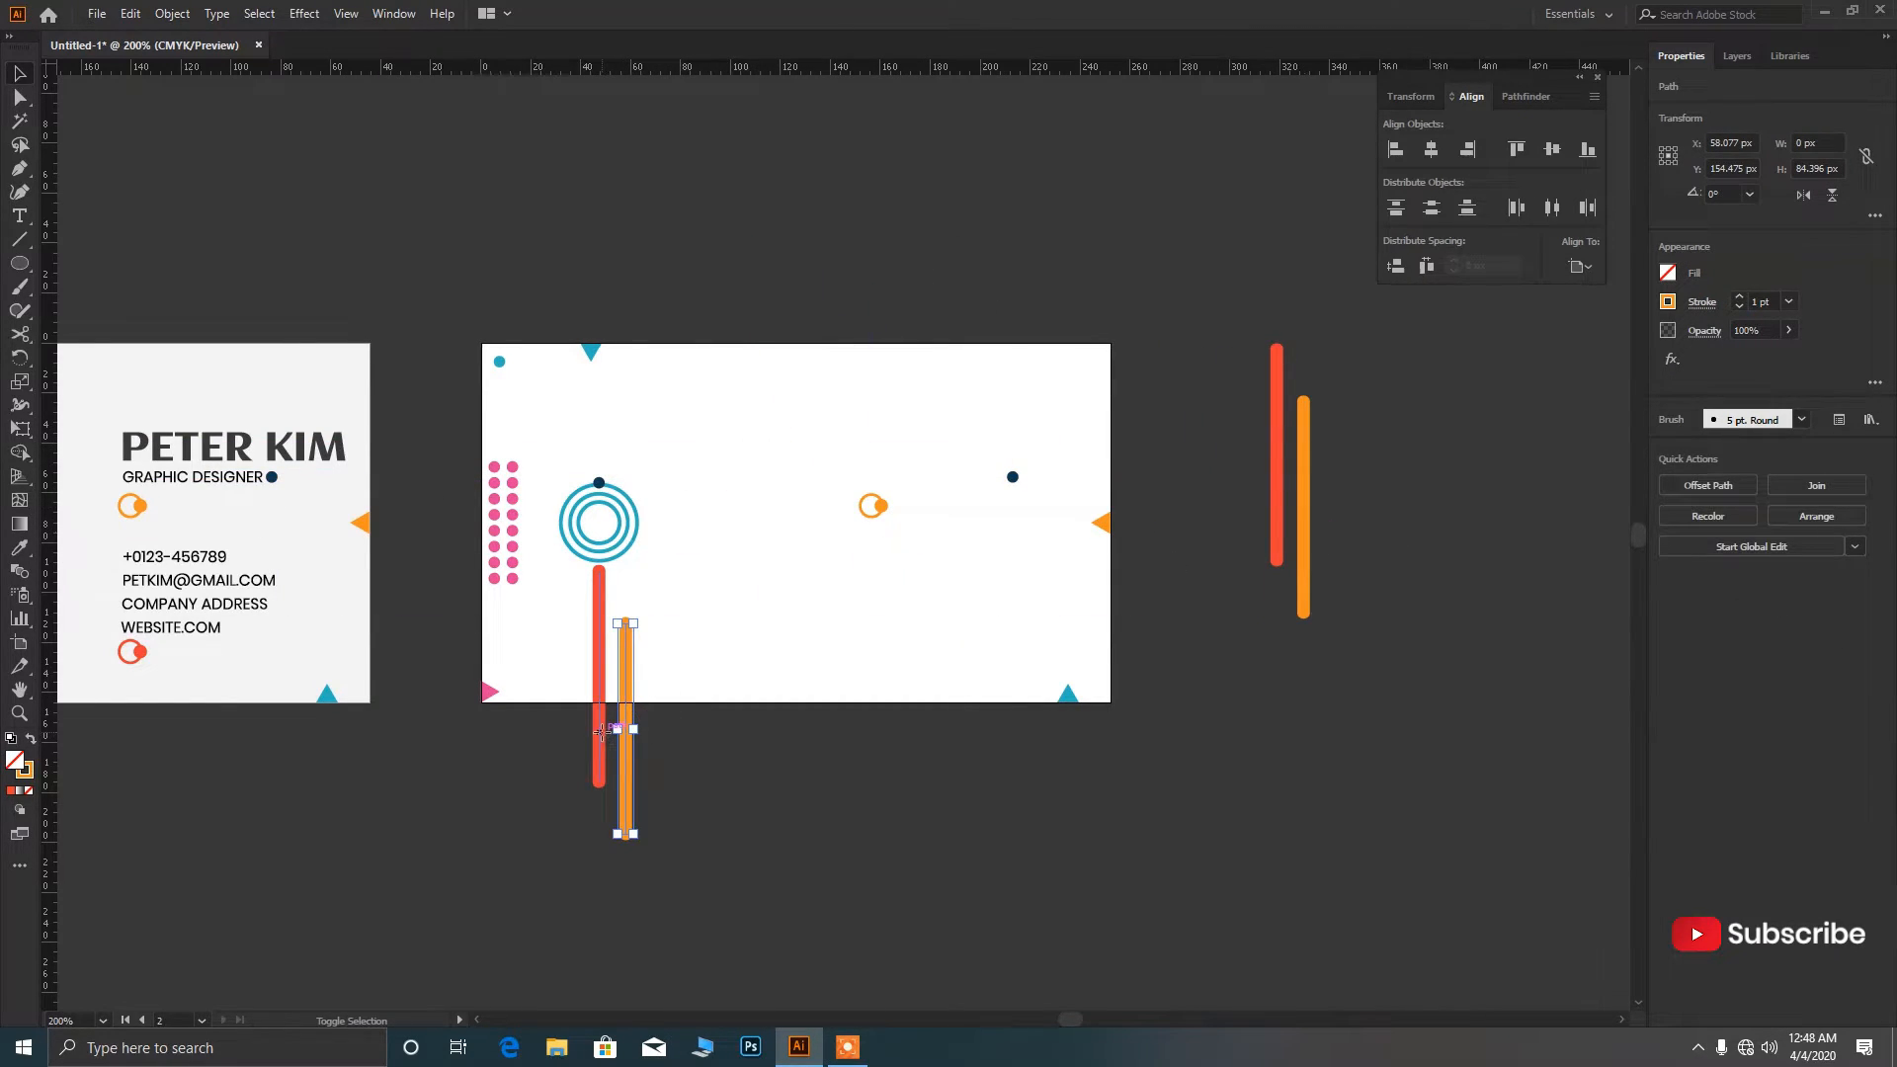
pyautogui.keyDown('shift'); pyautogui.click(600, 731); pyautogui.keyUp('shift')
pyautogui.hotkey('ctrl', 'g')
pyautogui.moveTo(603, 731); pyautogui.dragTo(1220, 736)
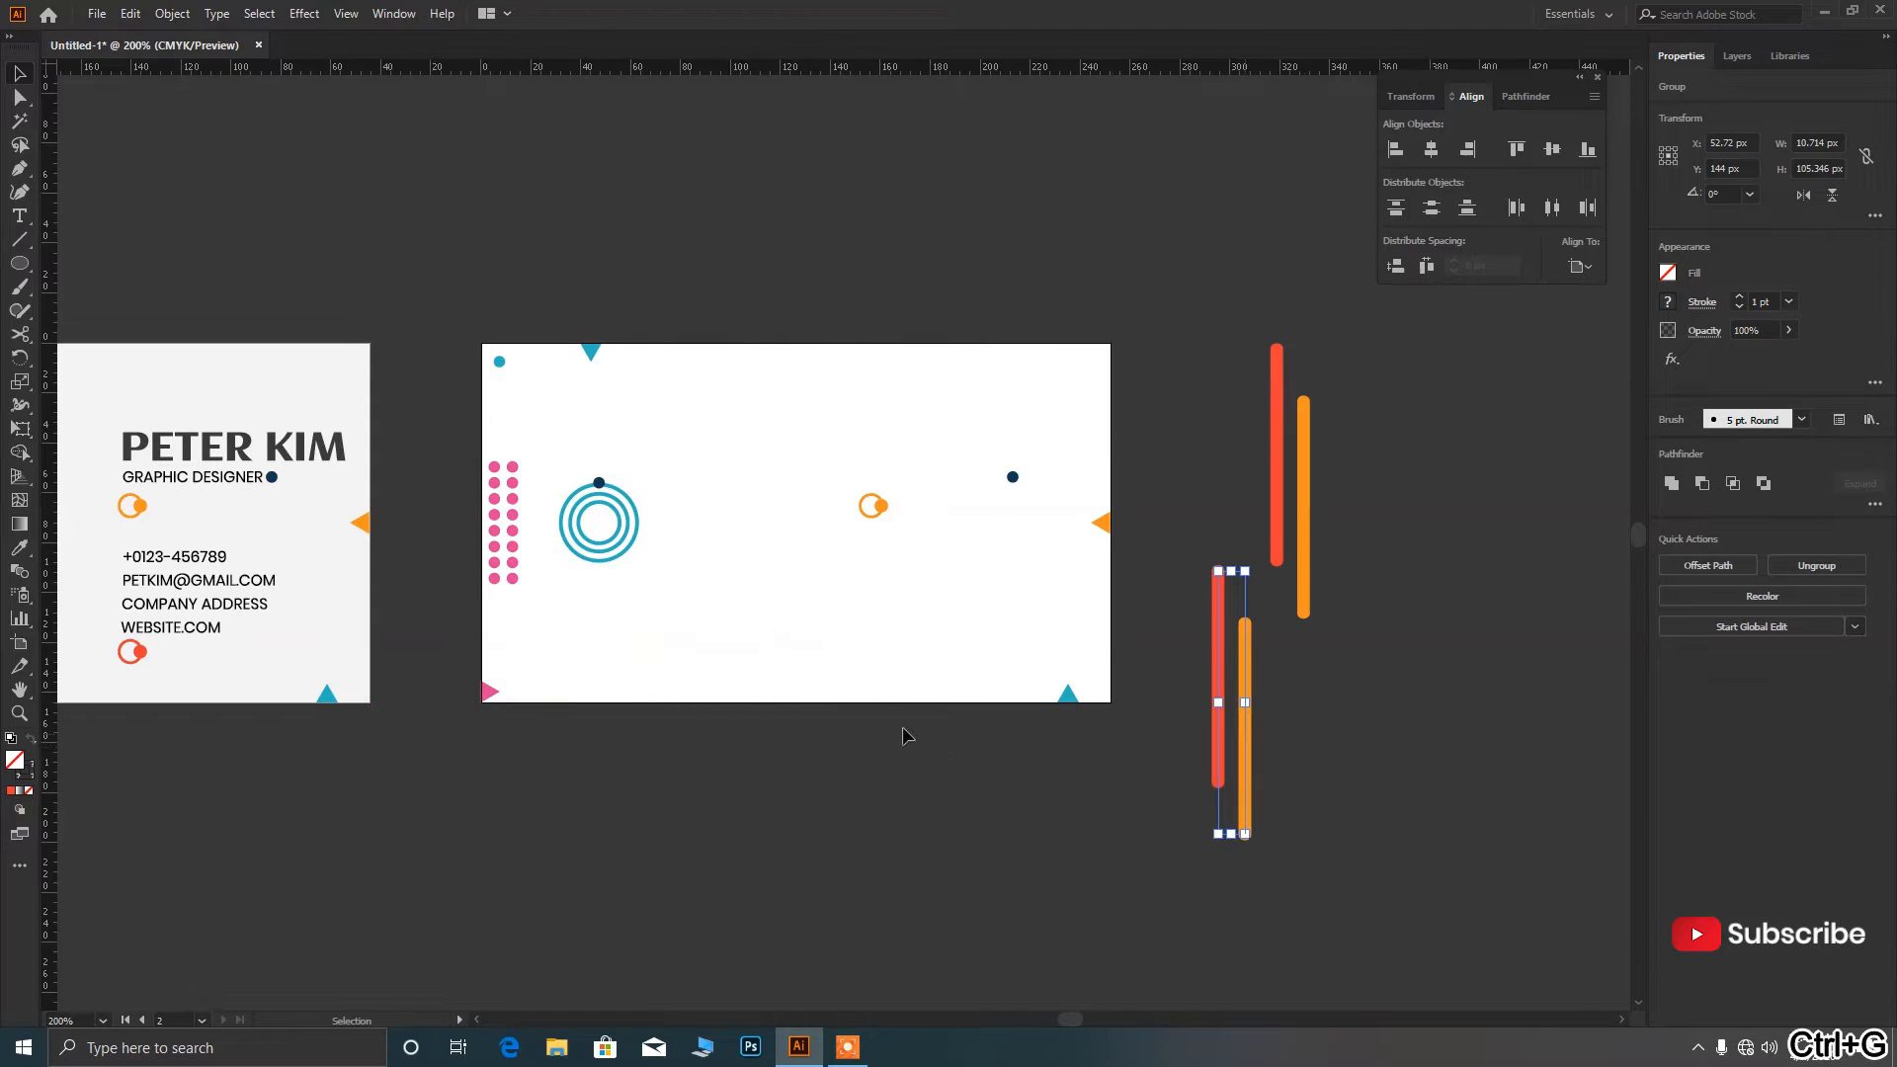
# Move the concentric rings onto the card's bottom edge and the small orange ring to its right edge.
pyautogui.moveTo(633, 554); pyautogui.dragTo(830, 735)
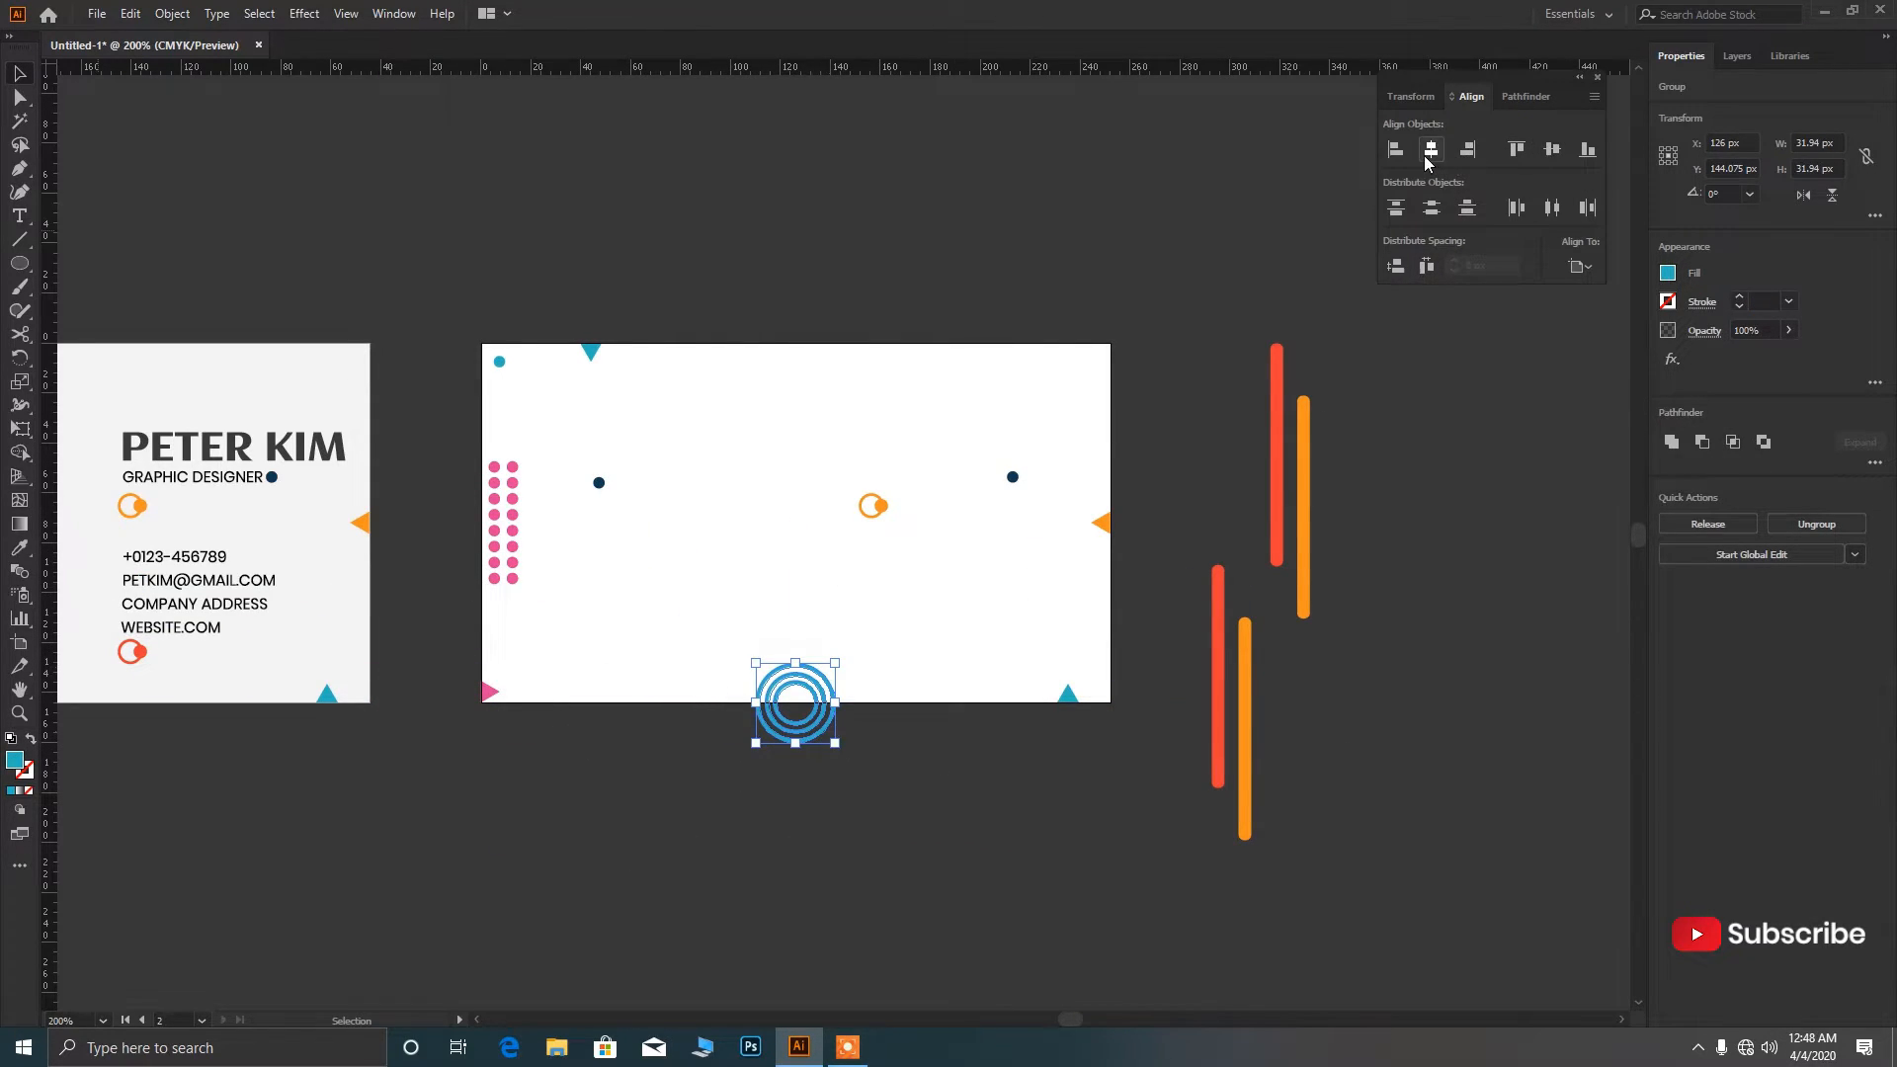
pyautogui.click(898, 743)
pyautogui.scroll(1, 853, 751)
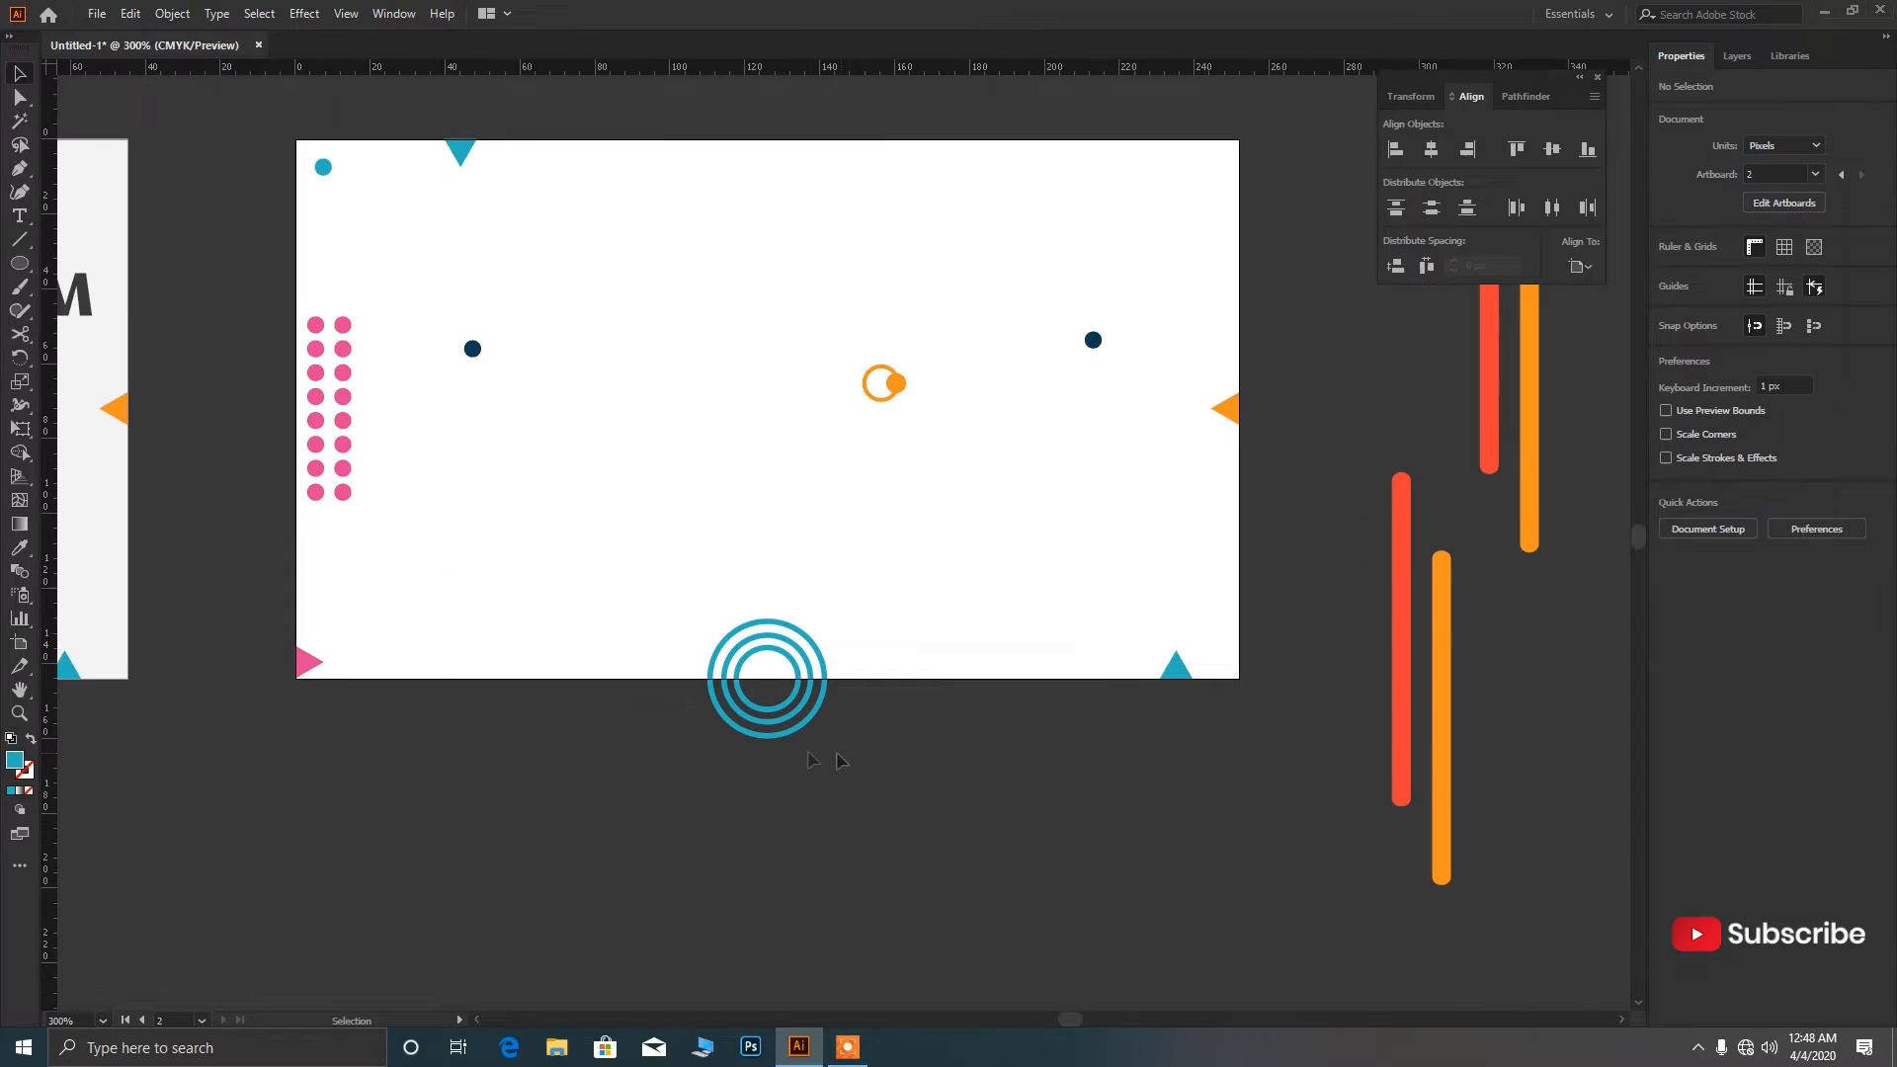
pyautogui.scroll(-1, 919, 758)
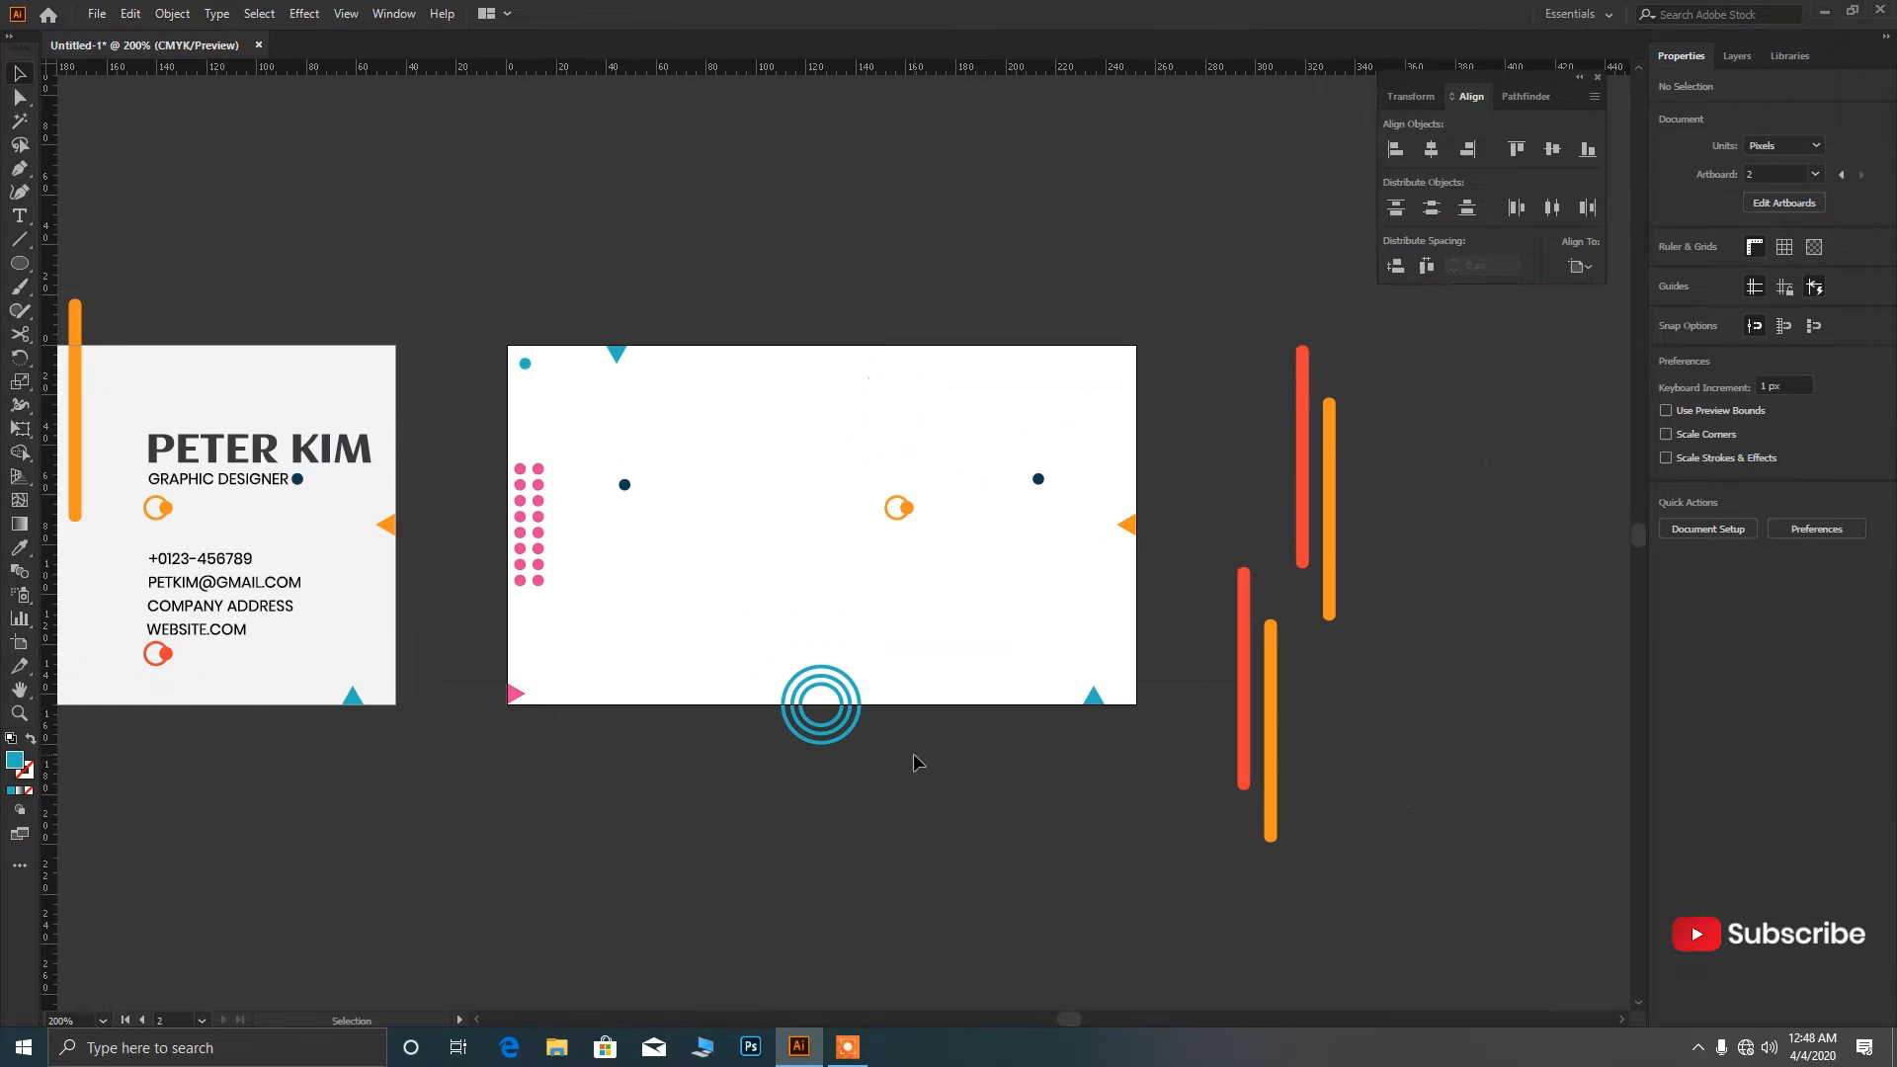
pyautogui.moveTo(905, 515); pyautogui.dragTo(1144, 664)
pyautogui.click(1151, 682)
pyautogui.scroll(1, 1151, 681)
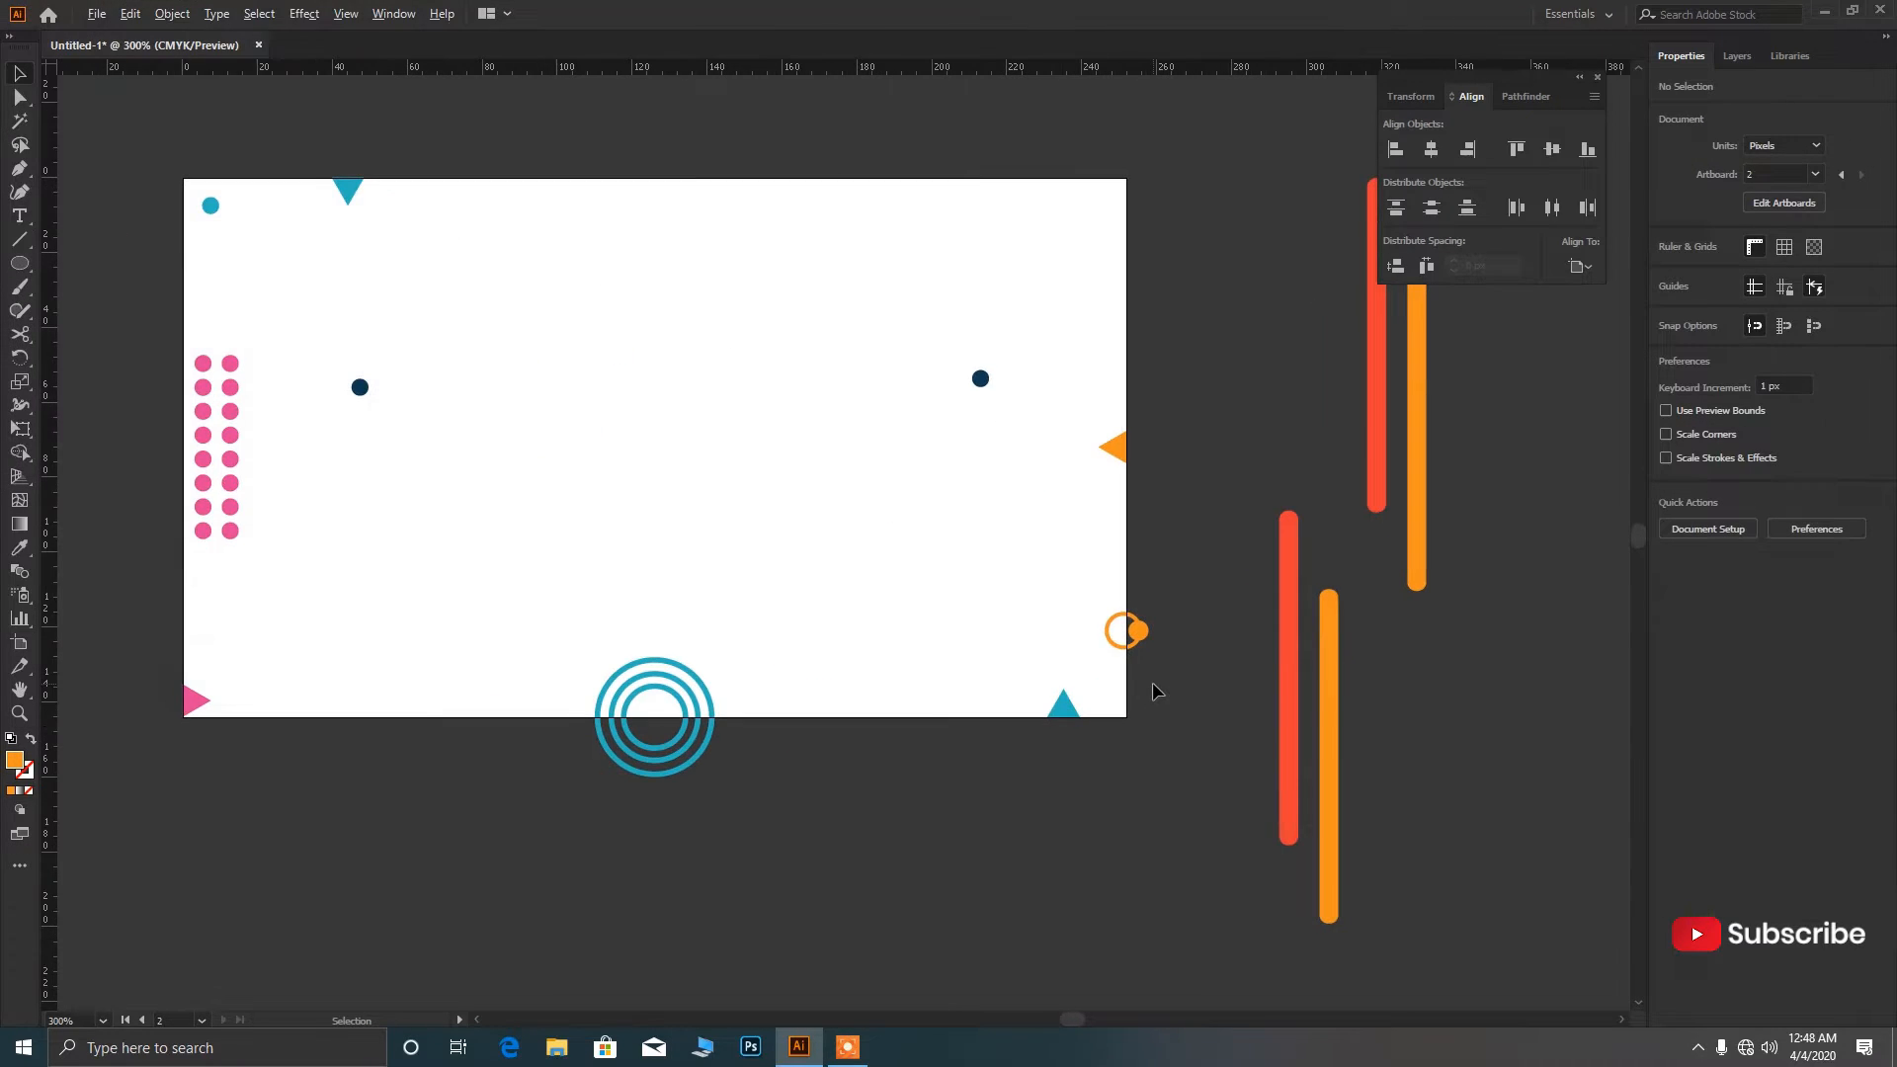
pyautogui.scroll(-1, 1151, 682)
pyautogui.scroll(2, 1146, 667)
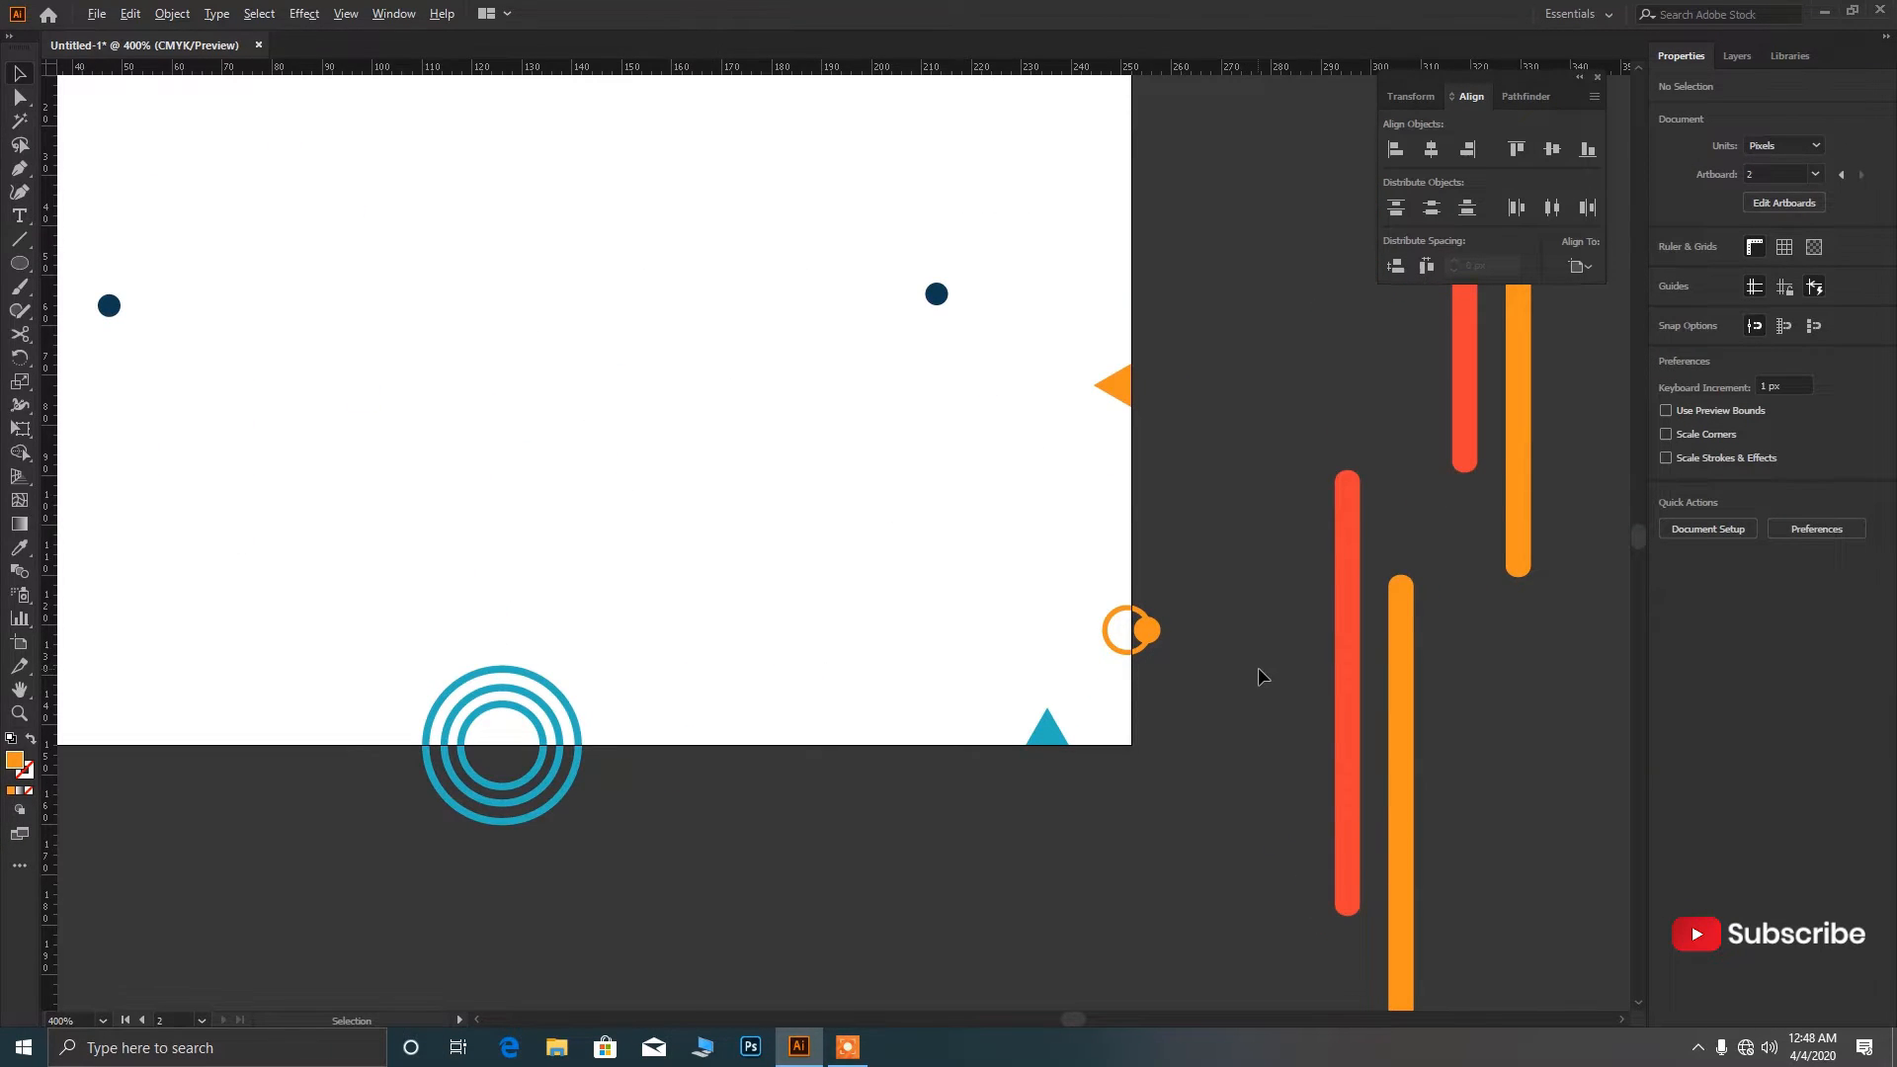
pyautogui.scroll(-2, 1258, 667)
# Move the dark dot down toward the rings and delete the teal top-left dot.
pyautogui.moveTo(679, 482); pyautogui.dragTo(818, 776)
pyautogui.click(856, 837)
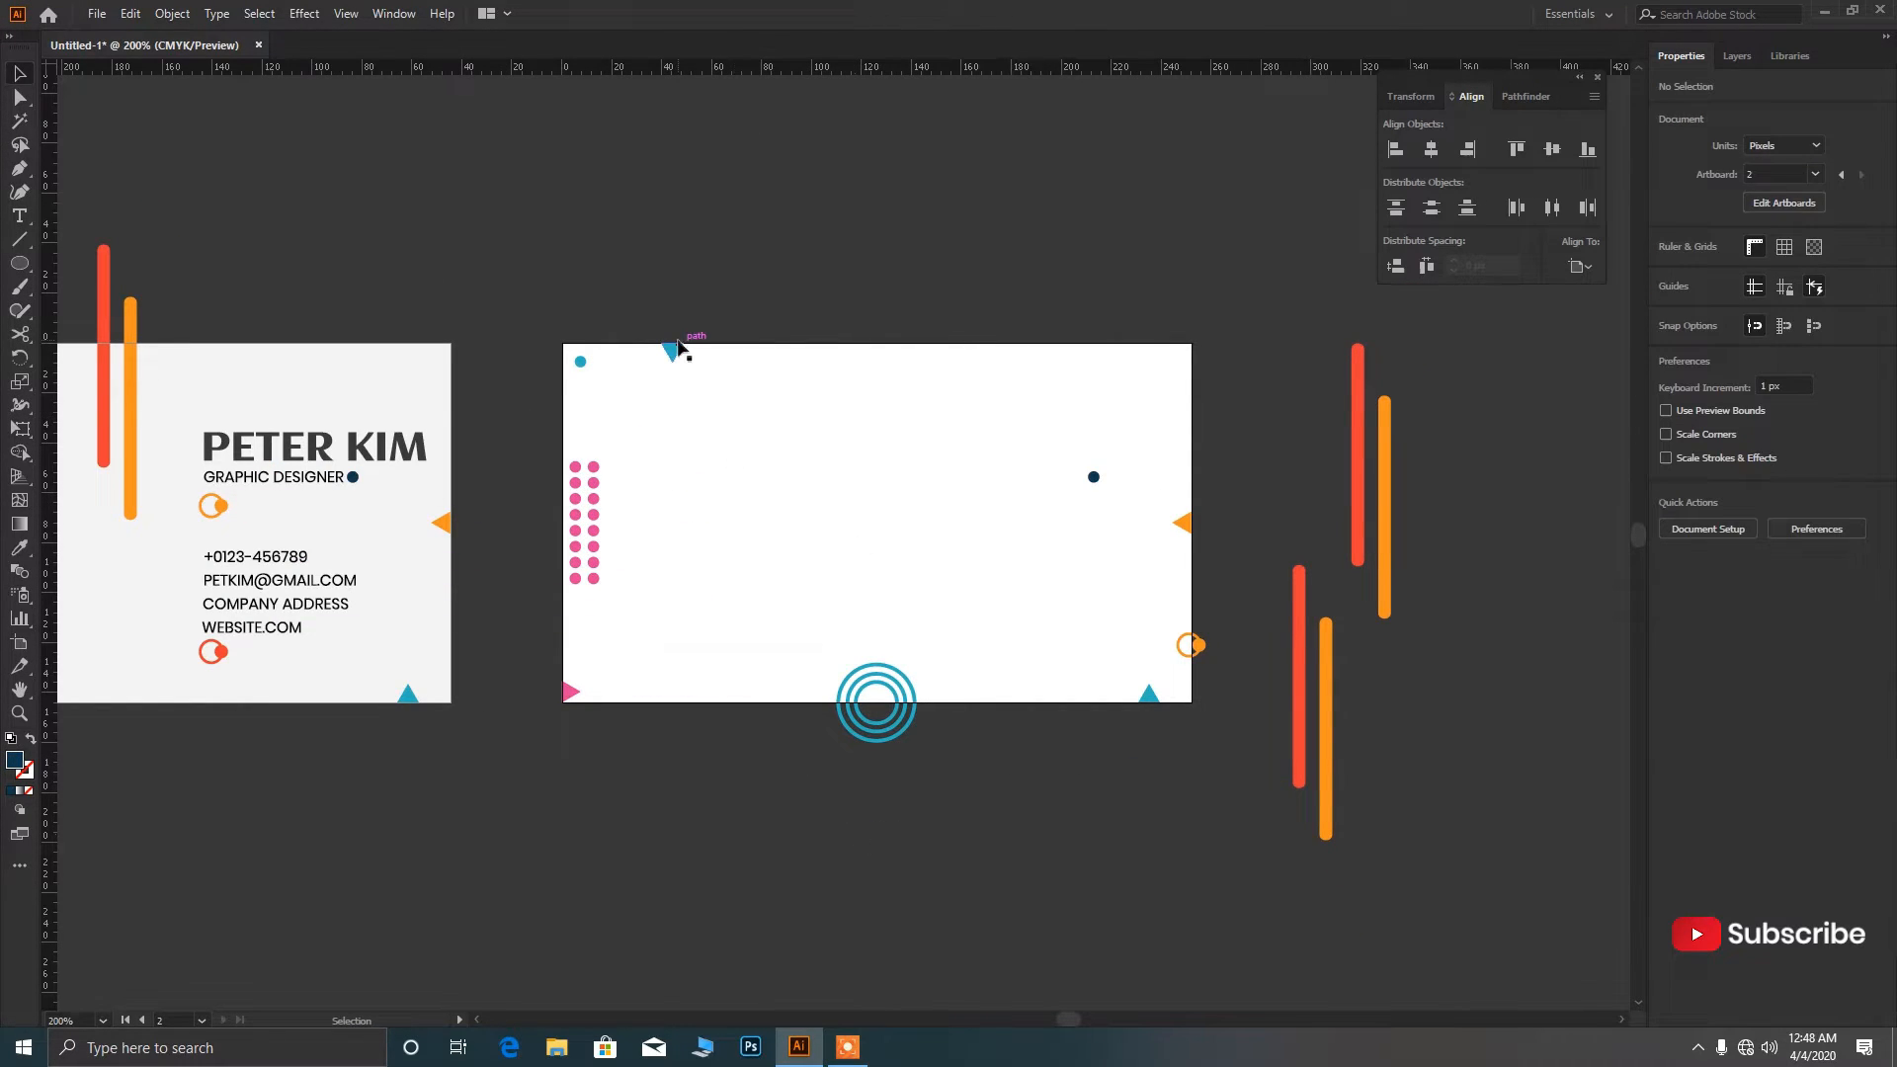
pyautogui.click(579, 365)
pyautogui.press('Delete')
# Group the pink dots, rotate them 90° into a horizontal row, and position it at lower left.
pyautogui.click(593, 513)
pyautogui.moveTo(550, 477); pyautogui.dragTo(715, 689)
pyautogui.hotkey('ctrl', 'g')
pyautogui.click(697, 582)
pyautogui.click(603, 709)
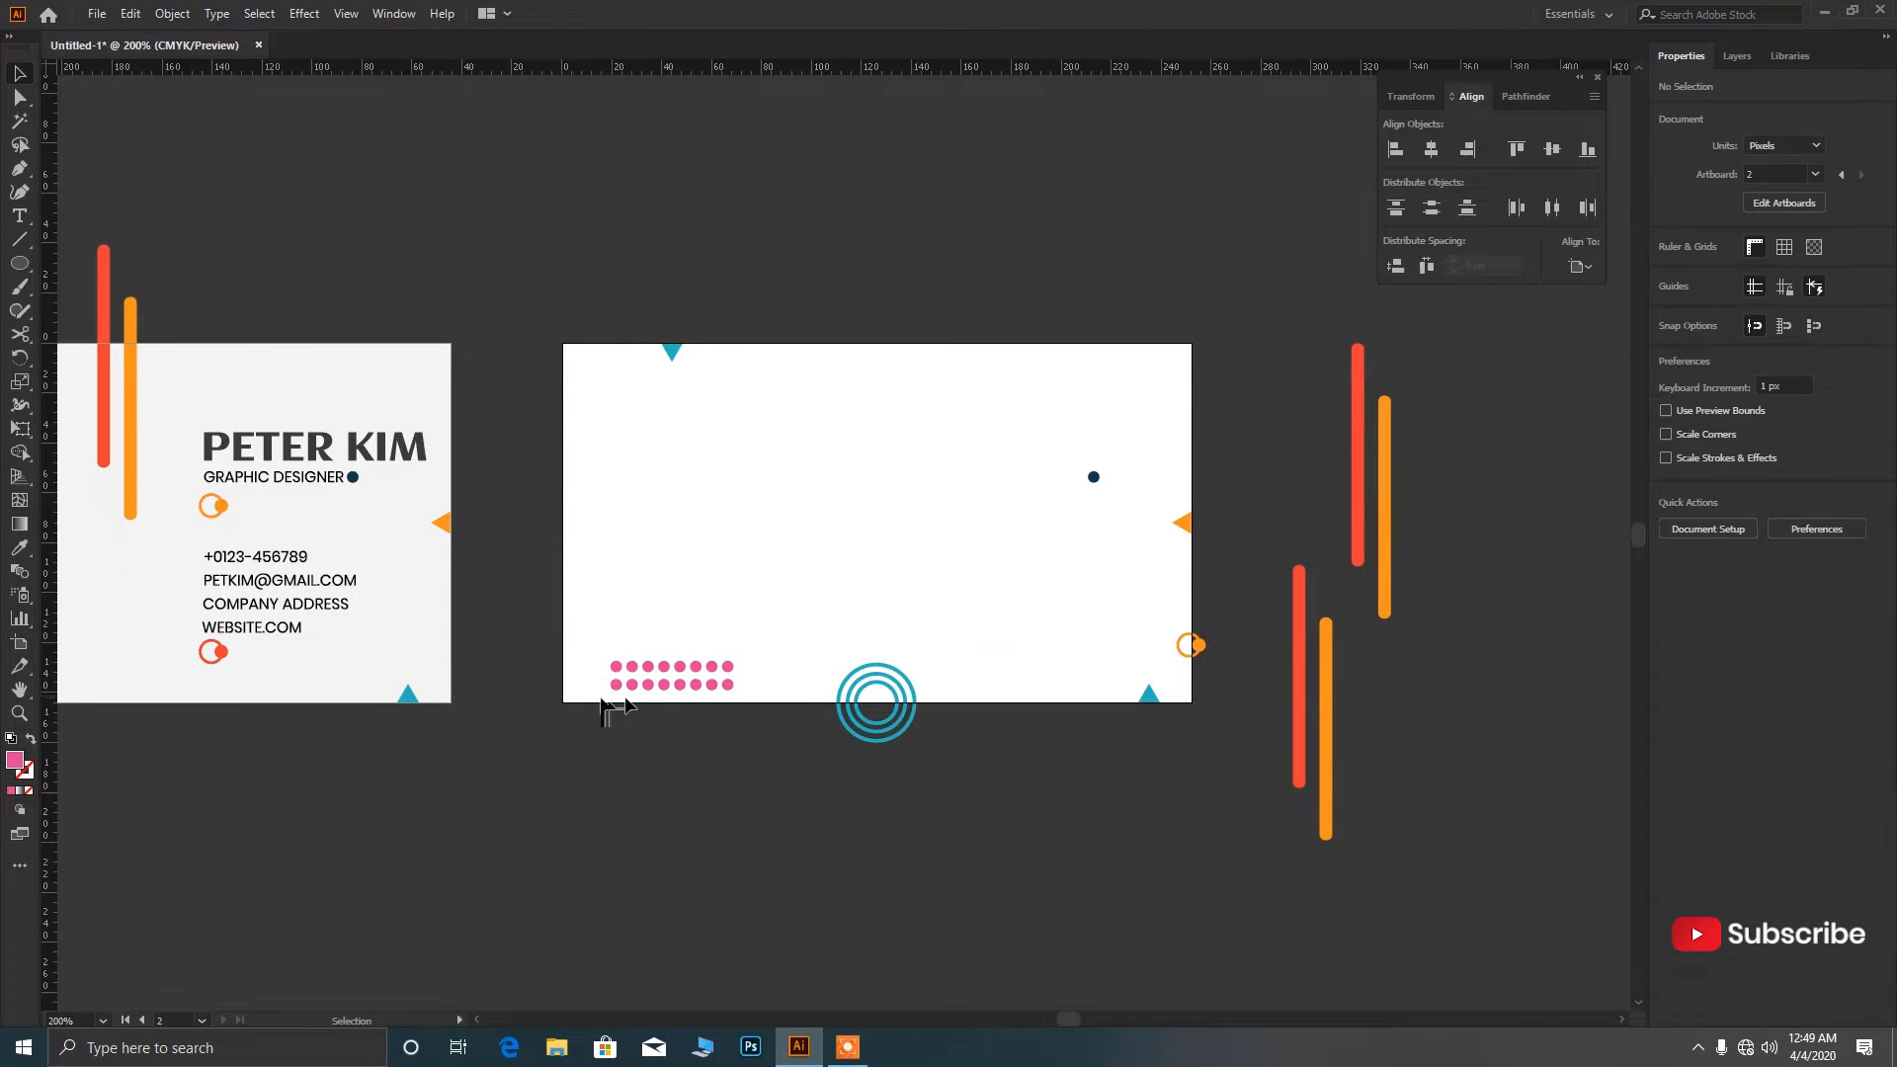
pyautogui.click(644, 691)
pyautogui.hotkey('shift', 'Left')
pyautogui.hotkey('shift', 'Left')
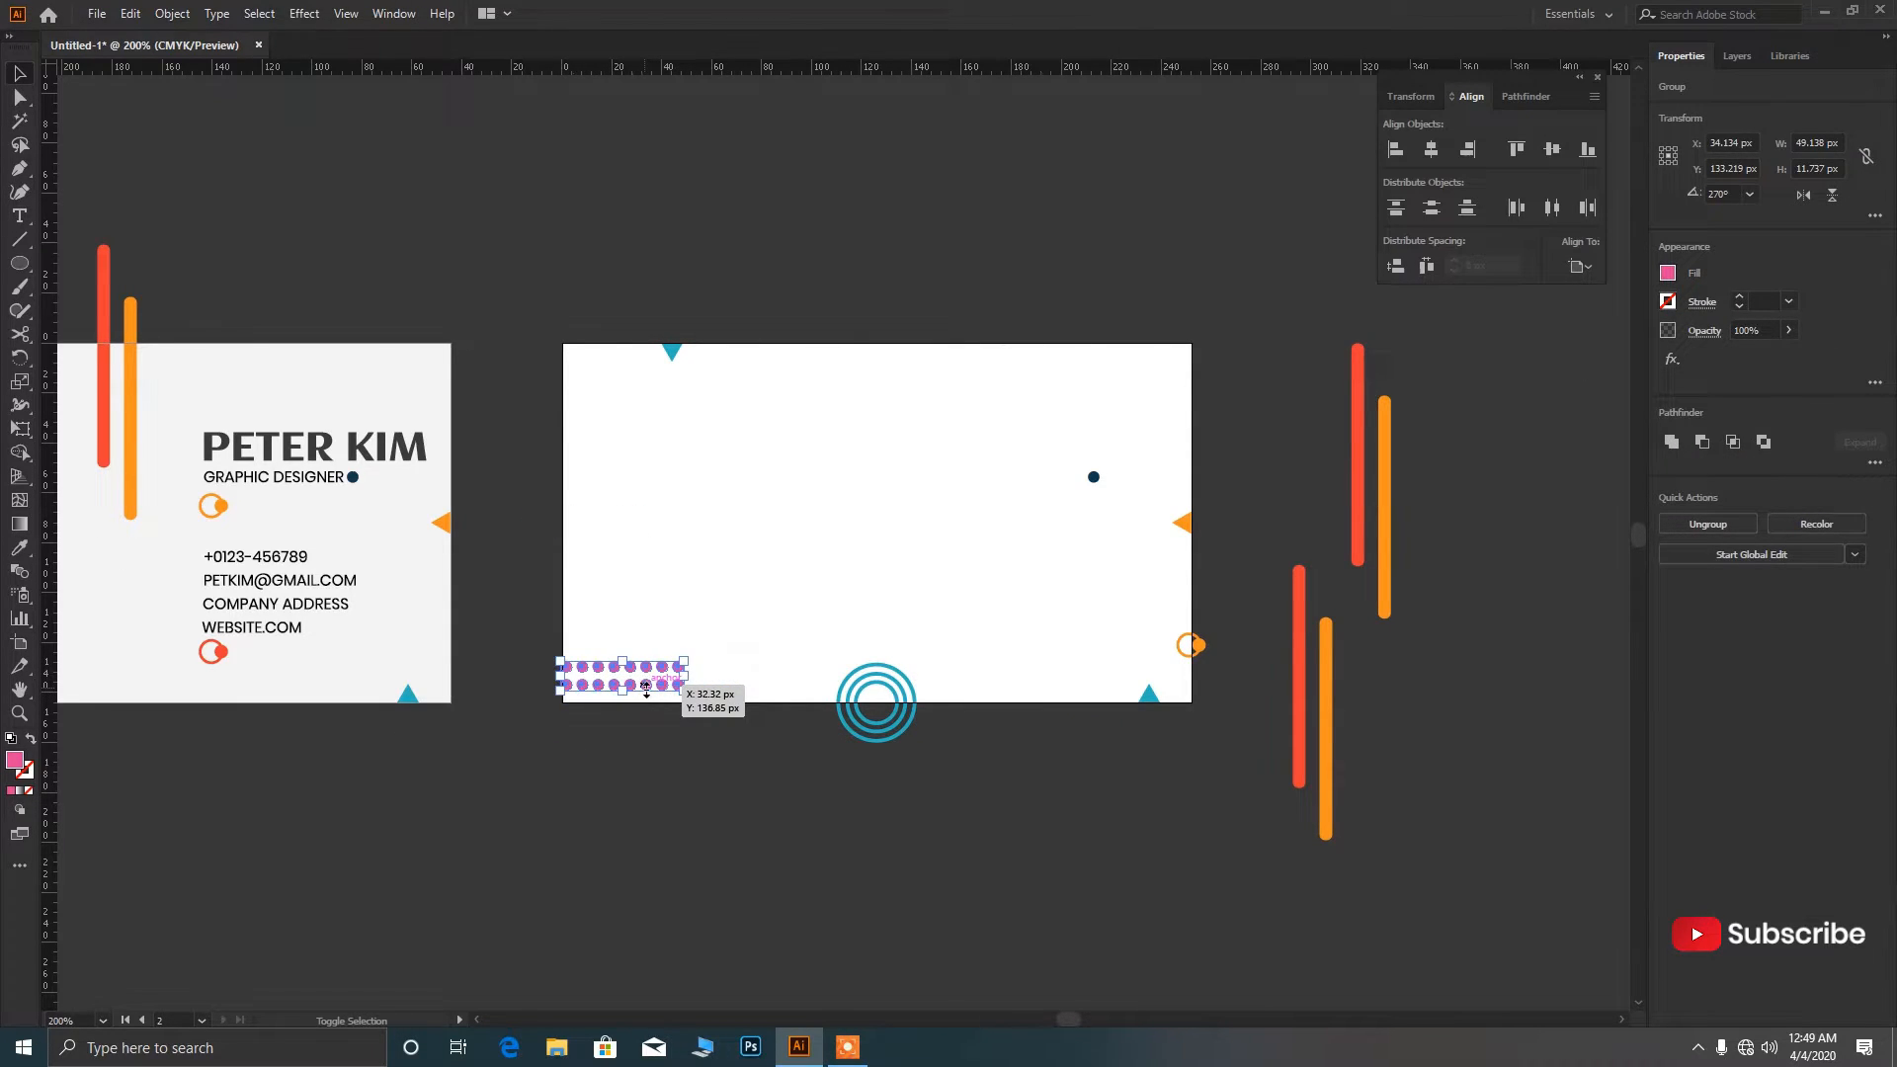
pyautogui.hotkey('shift', 'Right')
pyautogui.press('Left')
pyautogui.press('Left')
pyautogui.press('Left')
pyautogui.press('Left')
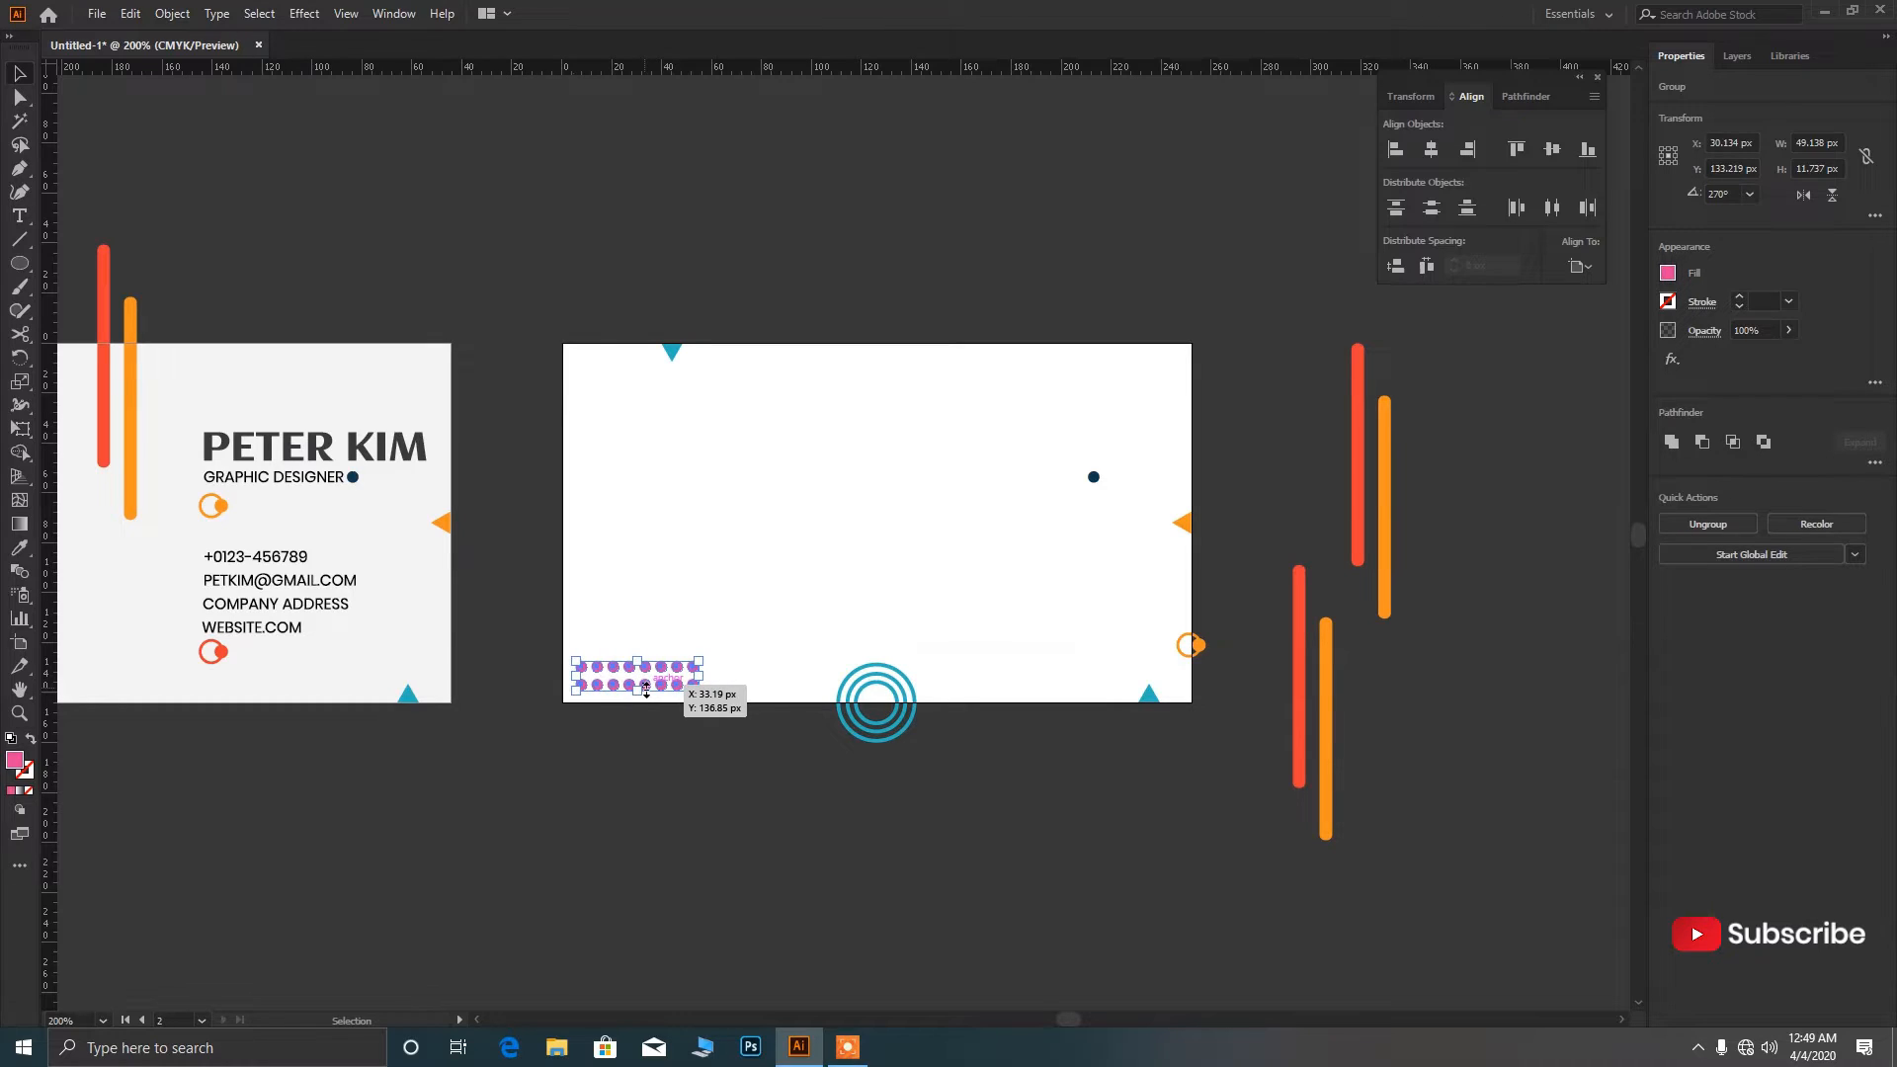
# Recolour the dot row with the bars' red using the Eyedropper.
pyautogui.press('i')
pyautogui.hotkey('ctrl', '-')
pyautogui.hotkey('ctrl', '-')
pyautogui.hotkey('ctrl', '-')
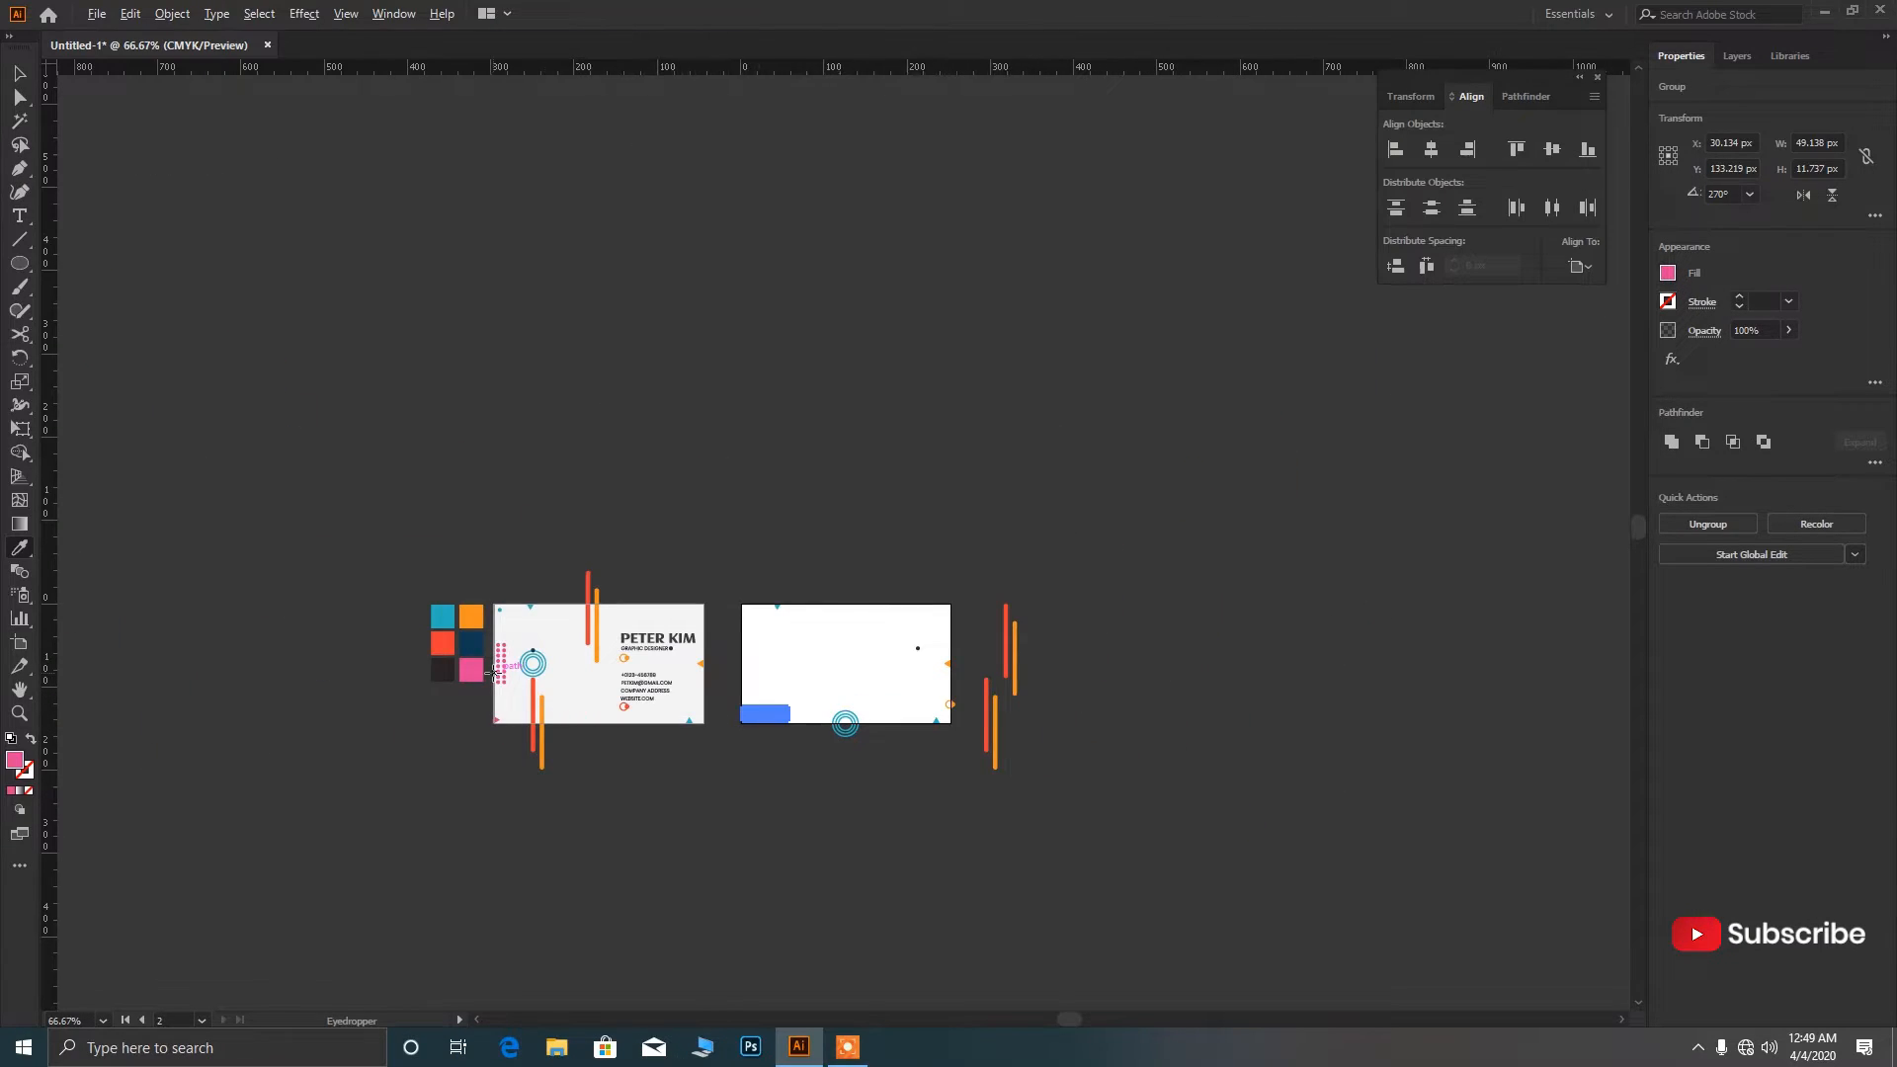
pyautogui.hotkey('ctrl', '+')
pyautogui.hotkey('ctrl', '+')
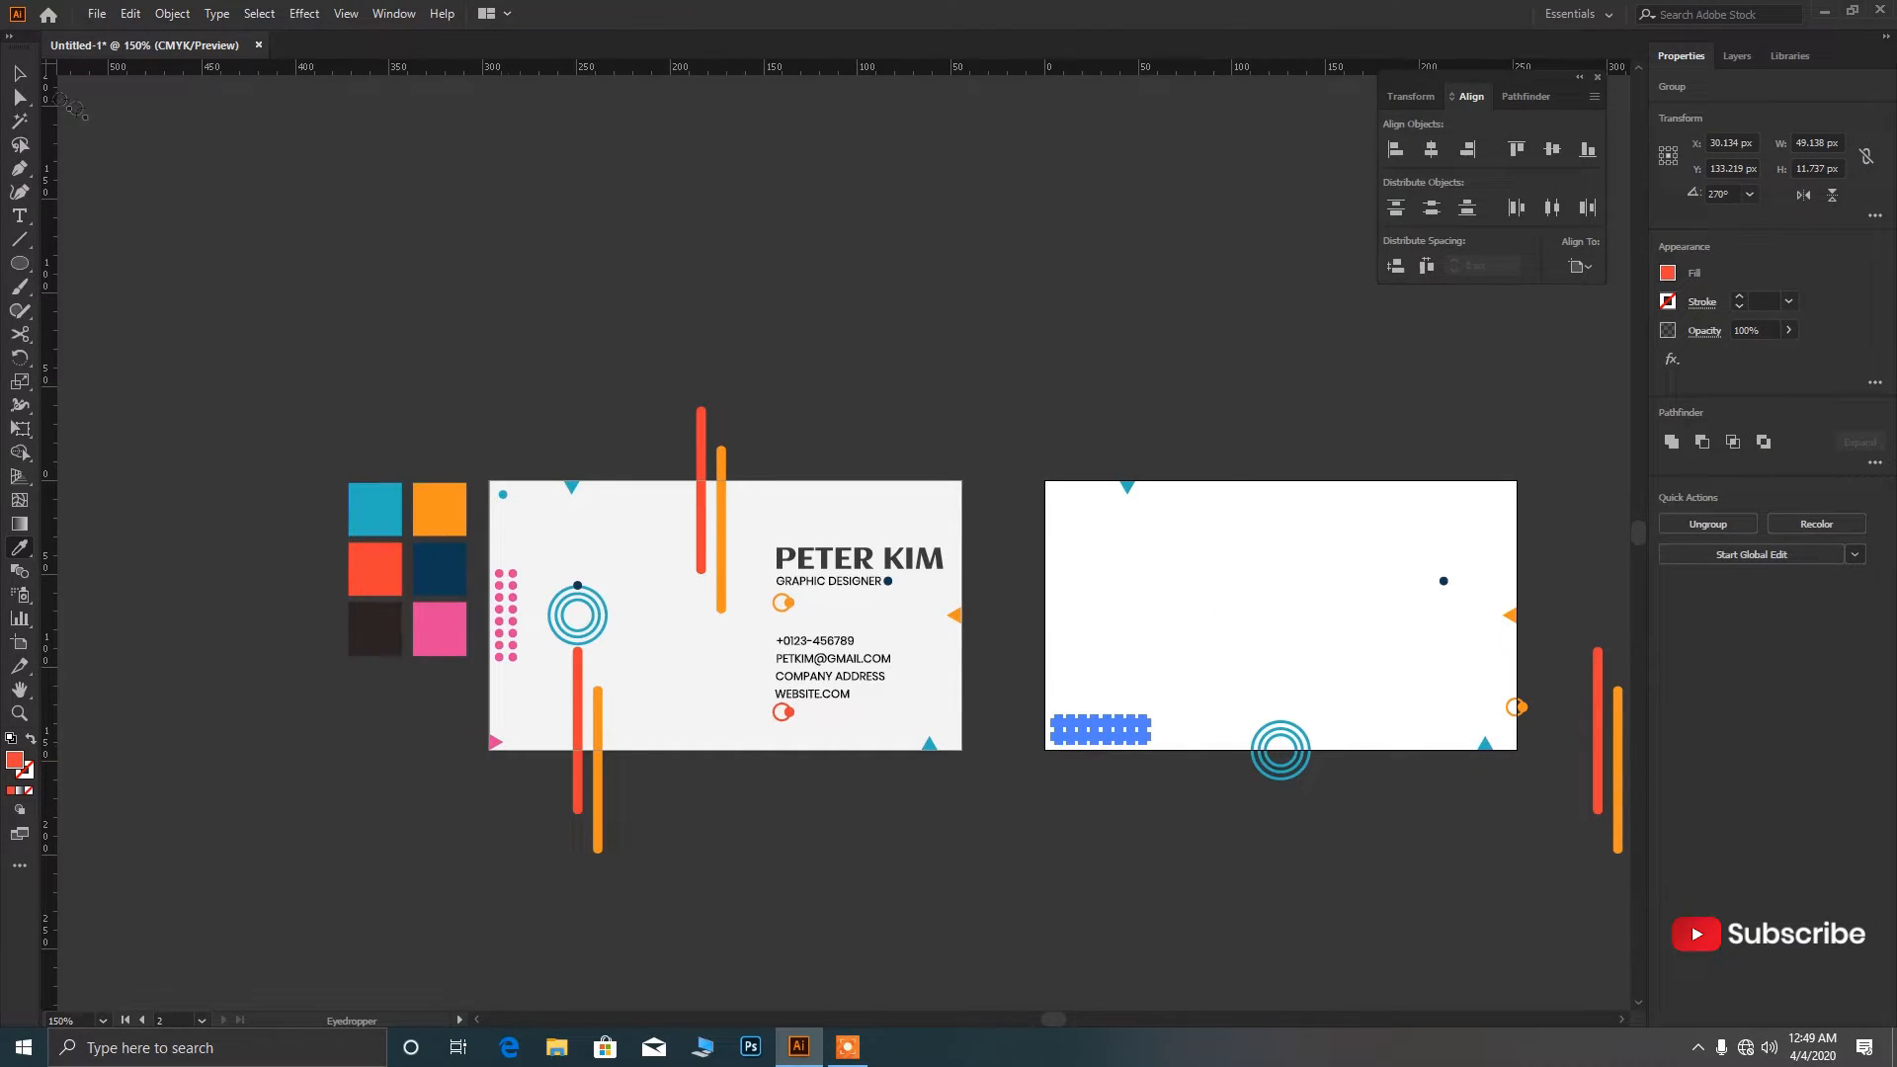
pyautogui.click(18, 75)
pyautogui.click(680, 282)
pyautogui.scroll(-2, 569, 417)
pyautogui.scroll(3, 891, 570)
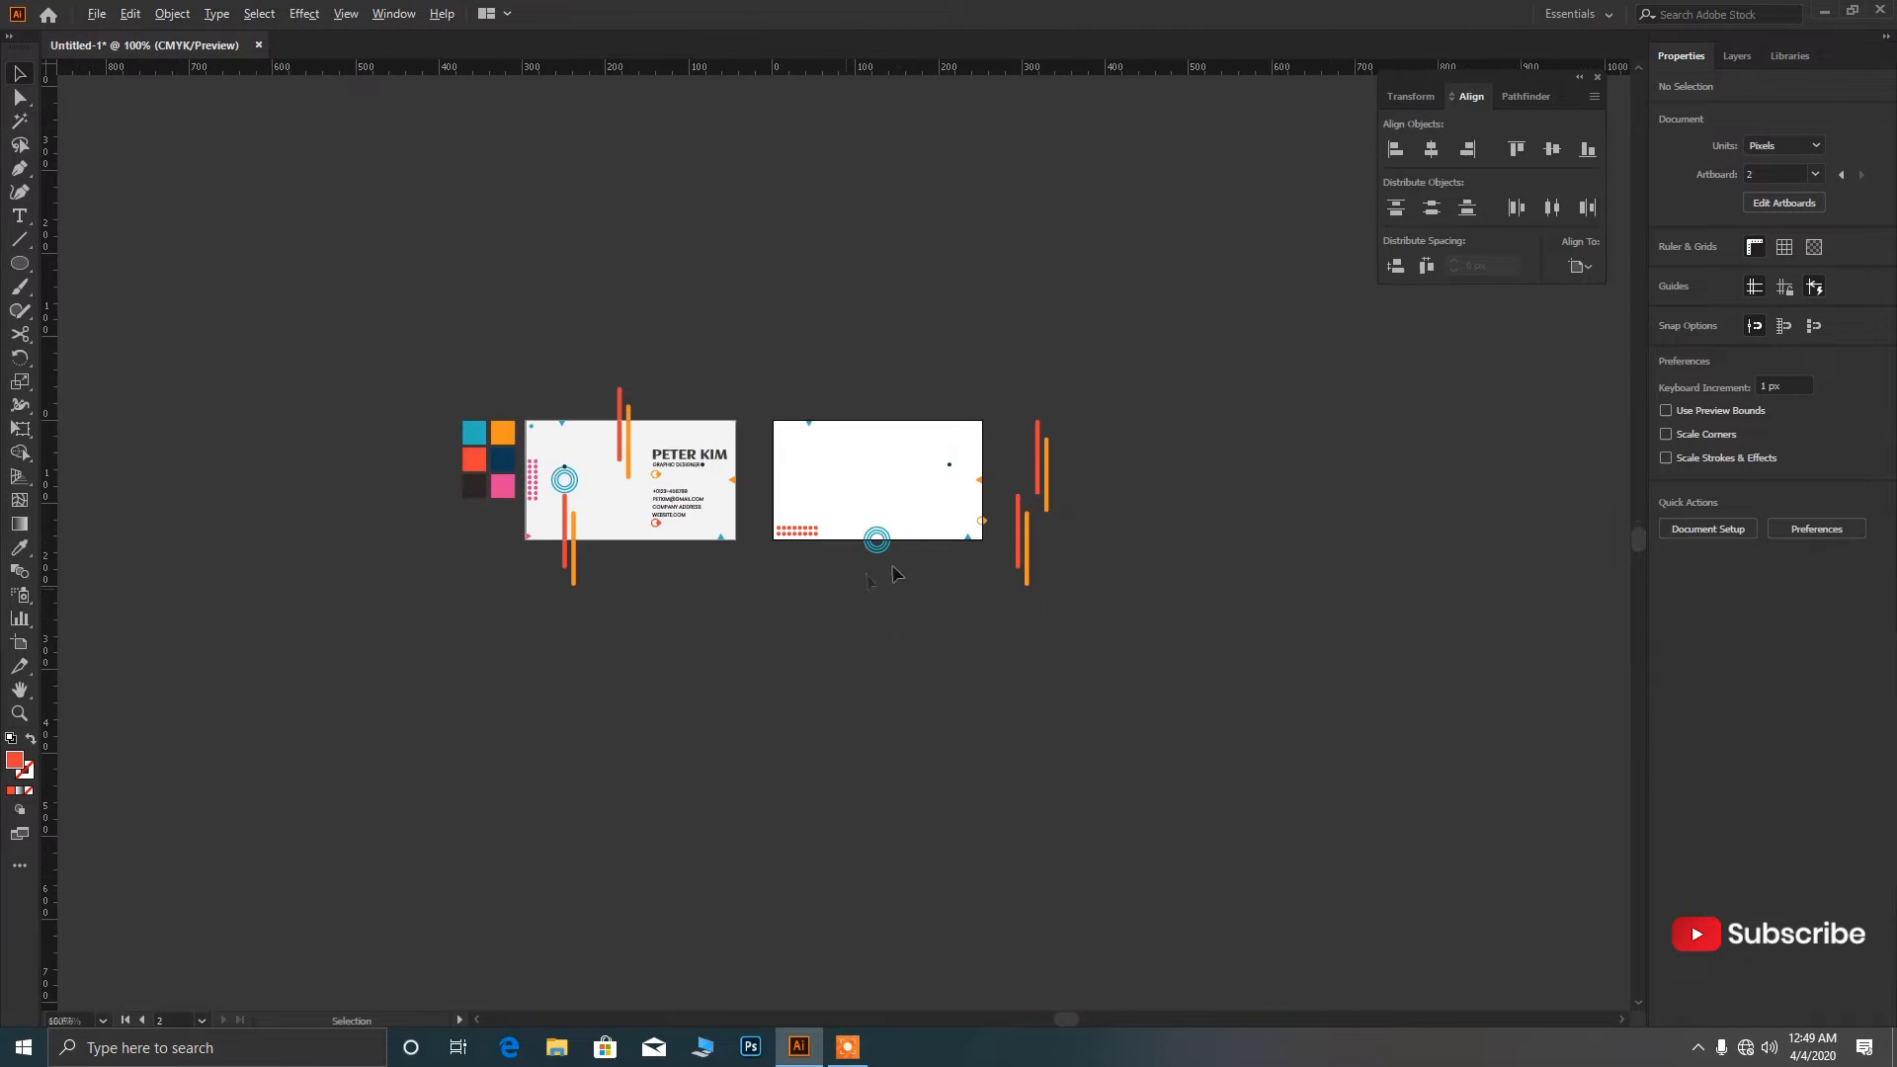
# Delete the navy dot and tilt the upper bar pair 45° across the card's bottom.
pyautogui.click(1055, 394)
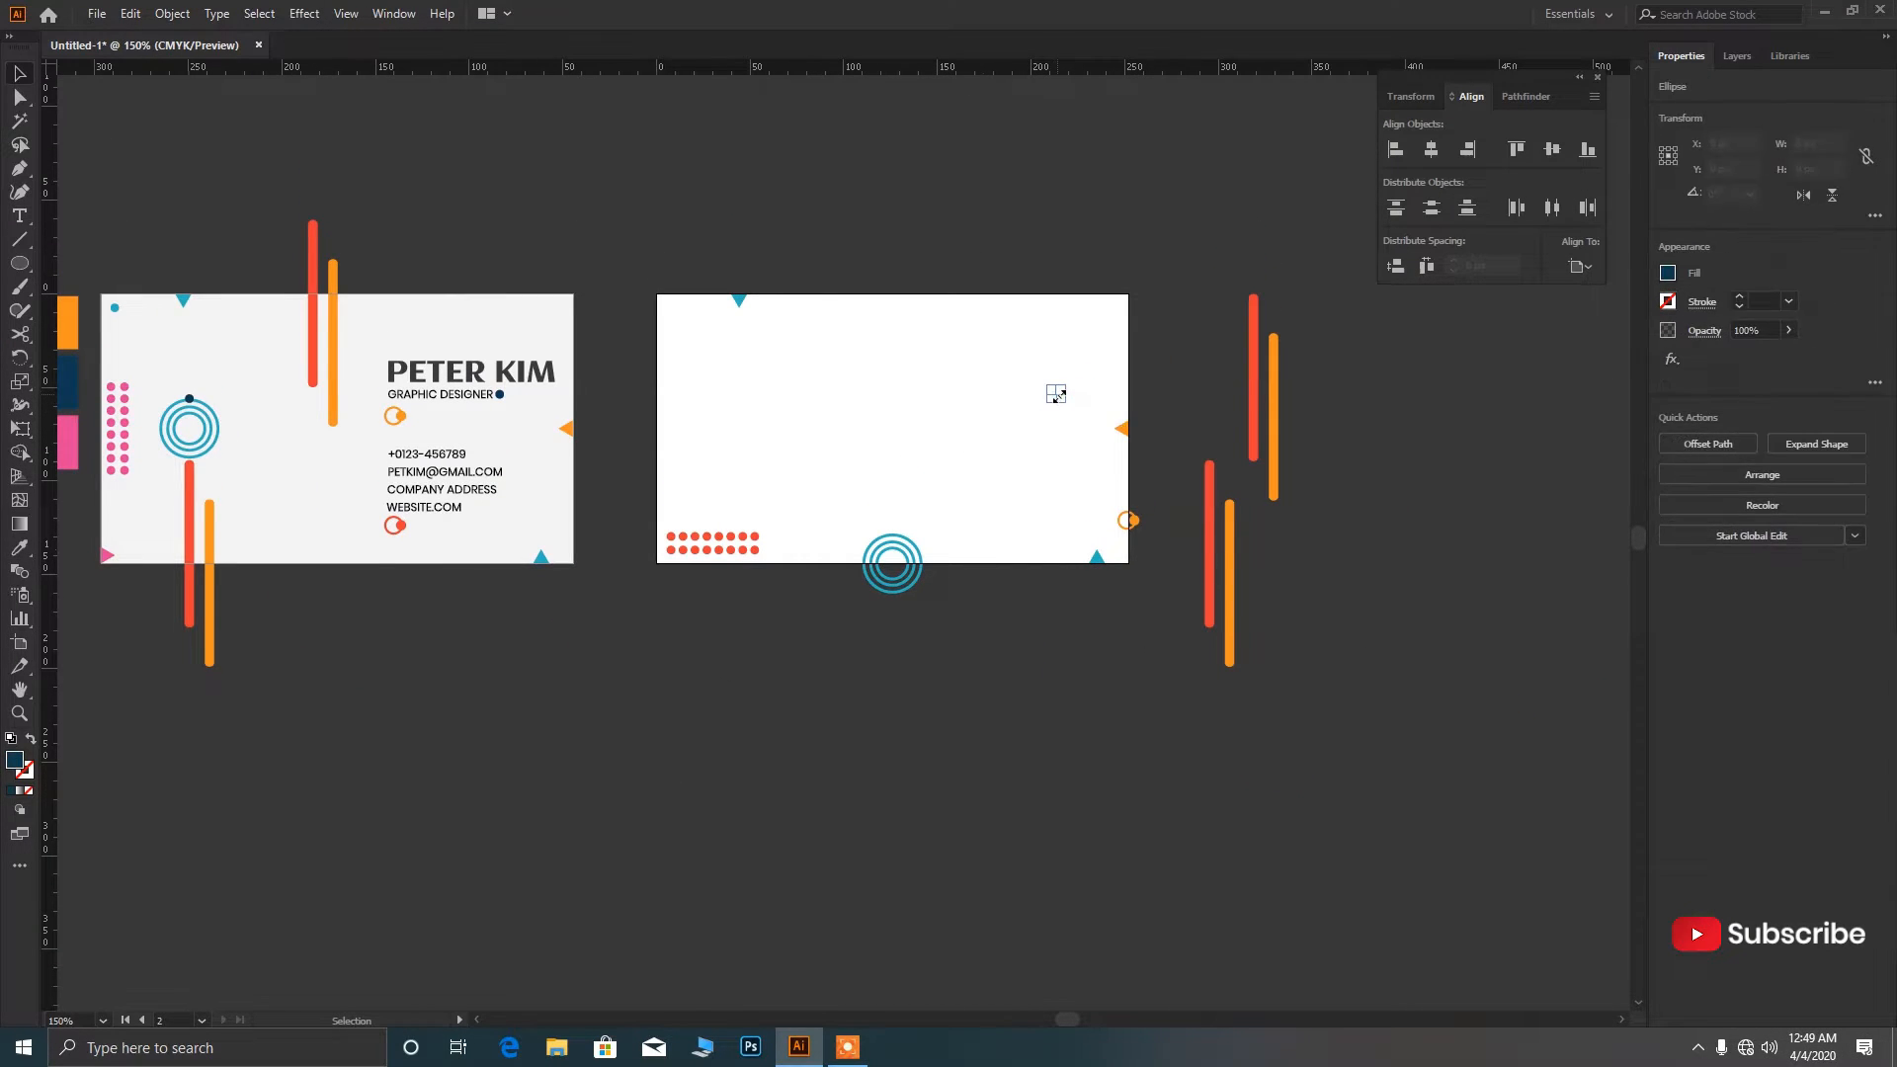
pyautogui.press('Delete')
pyautogui.click(1251, 423)
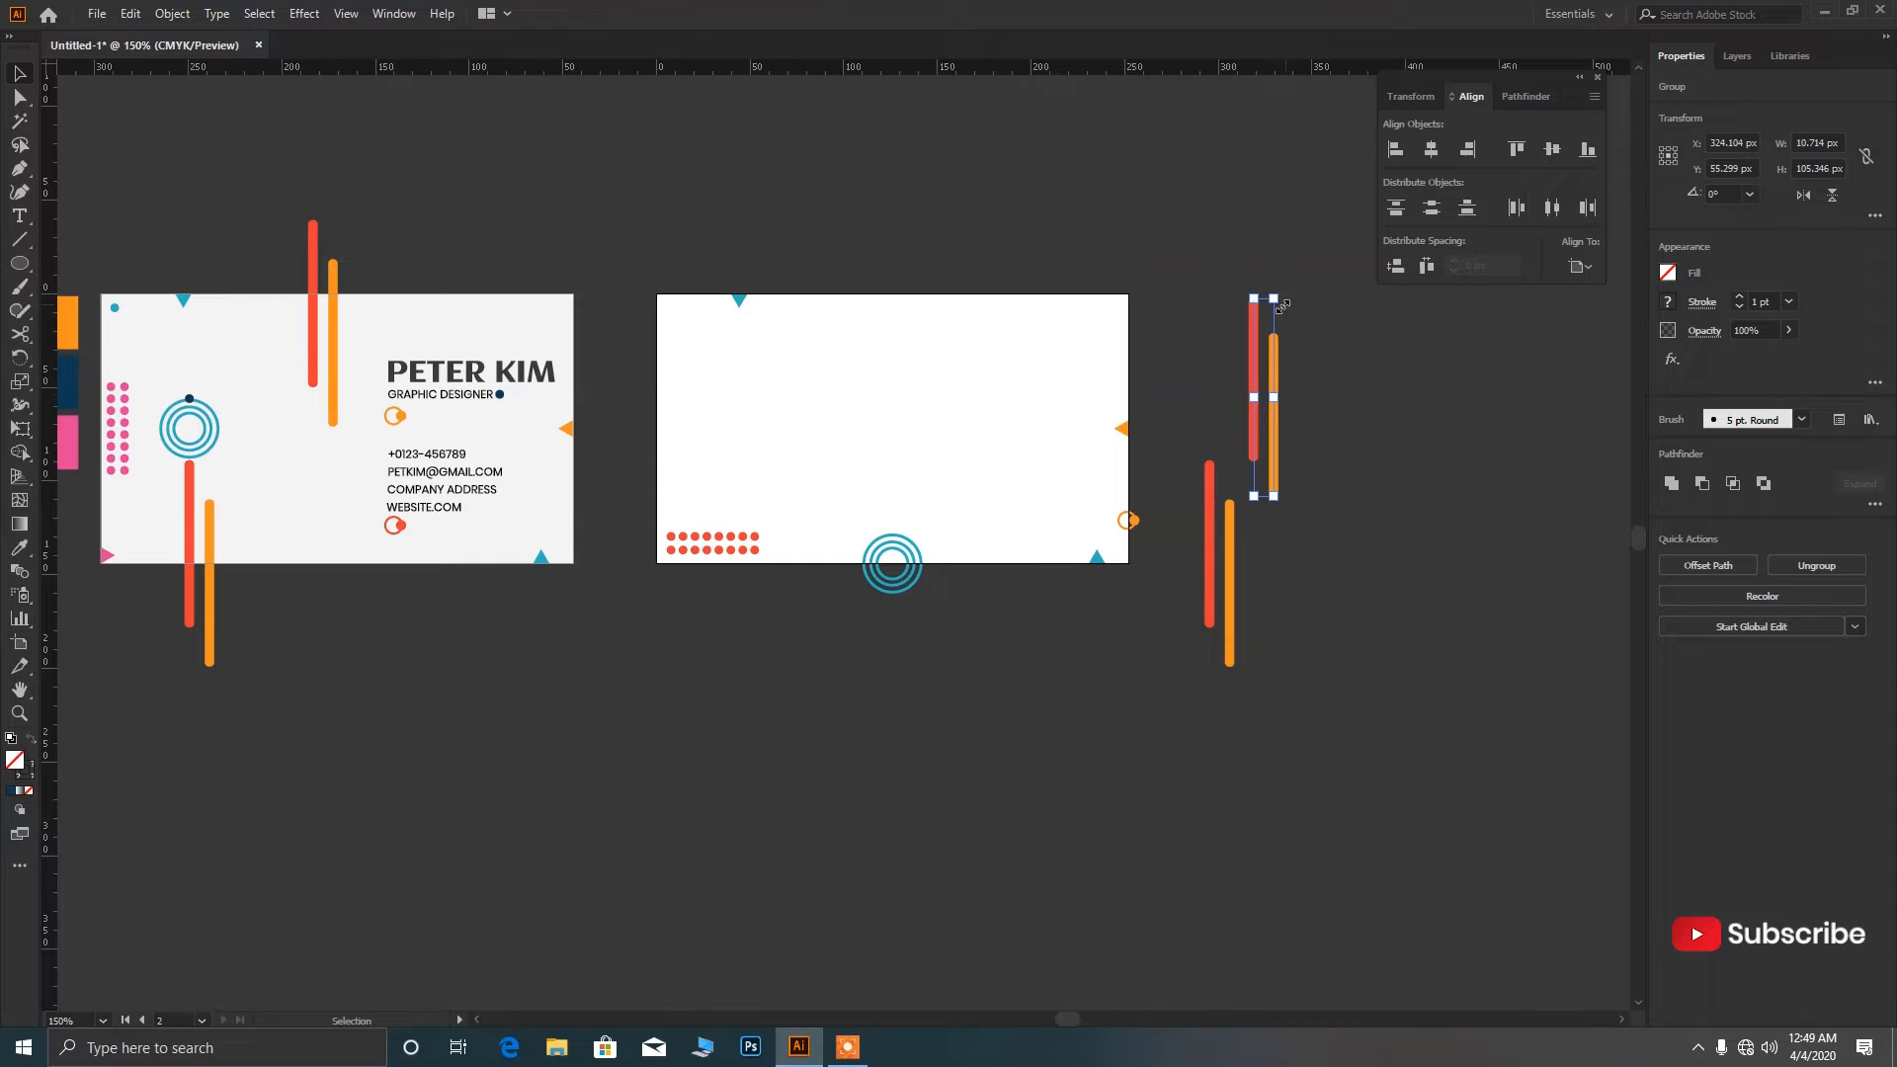
pyautogui.moveTo(1281, 290); pyautogui.dragTo(841, 541)
pyautogui.click(1108, 620)
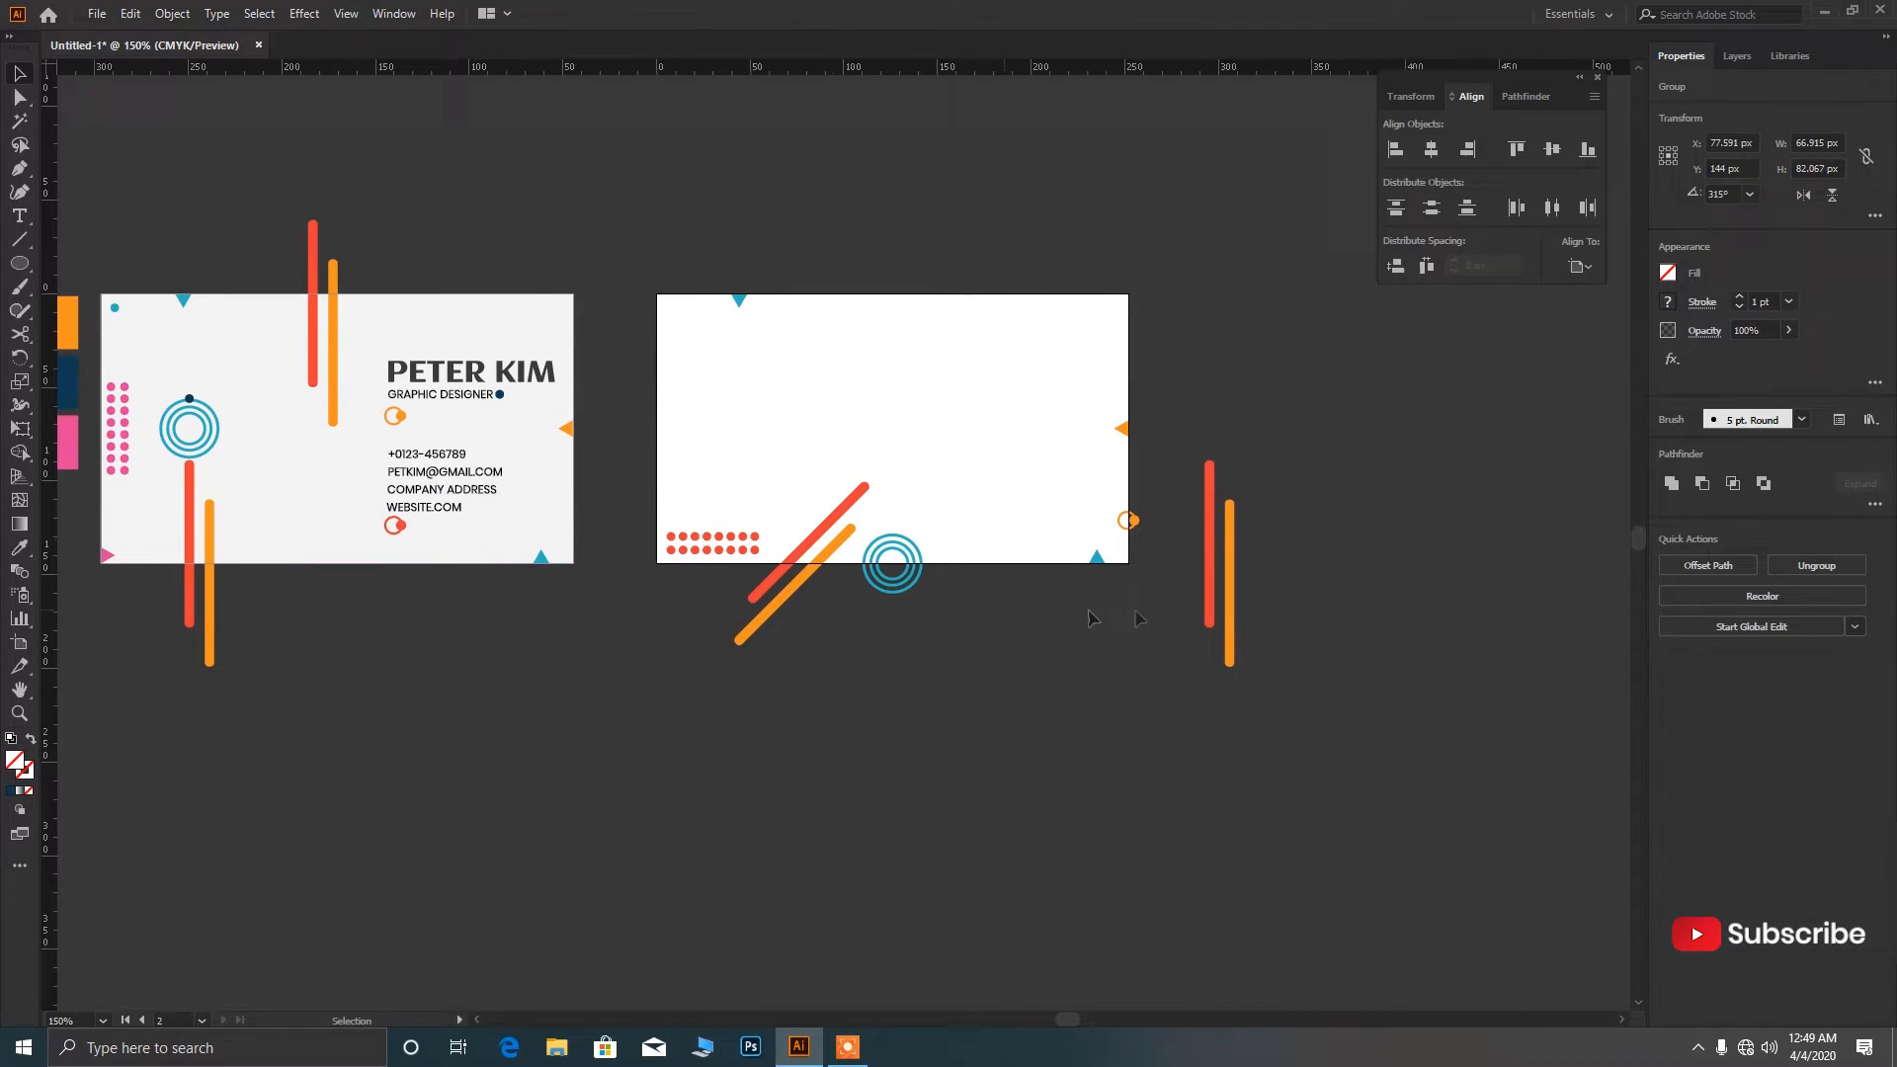
# Rotate the other bar pair 90° to horizontal and place it along the card's top-right edge.
pyautogui.click(1230, 602)
pyautogui.moveTo(1237, 685); pyautogui.dragTo(1364, 583)
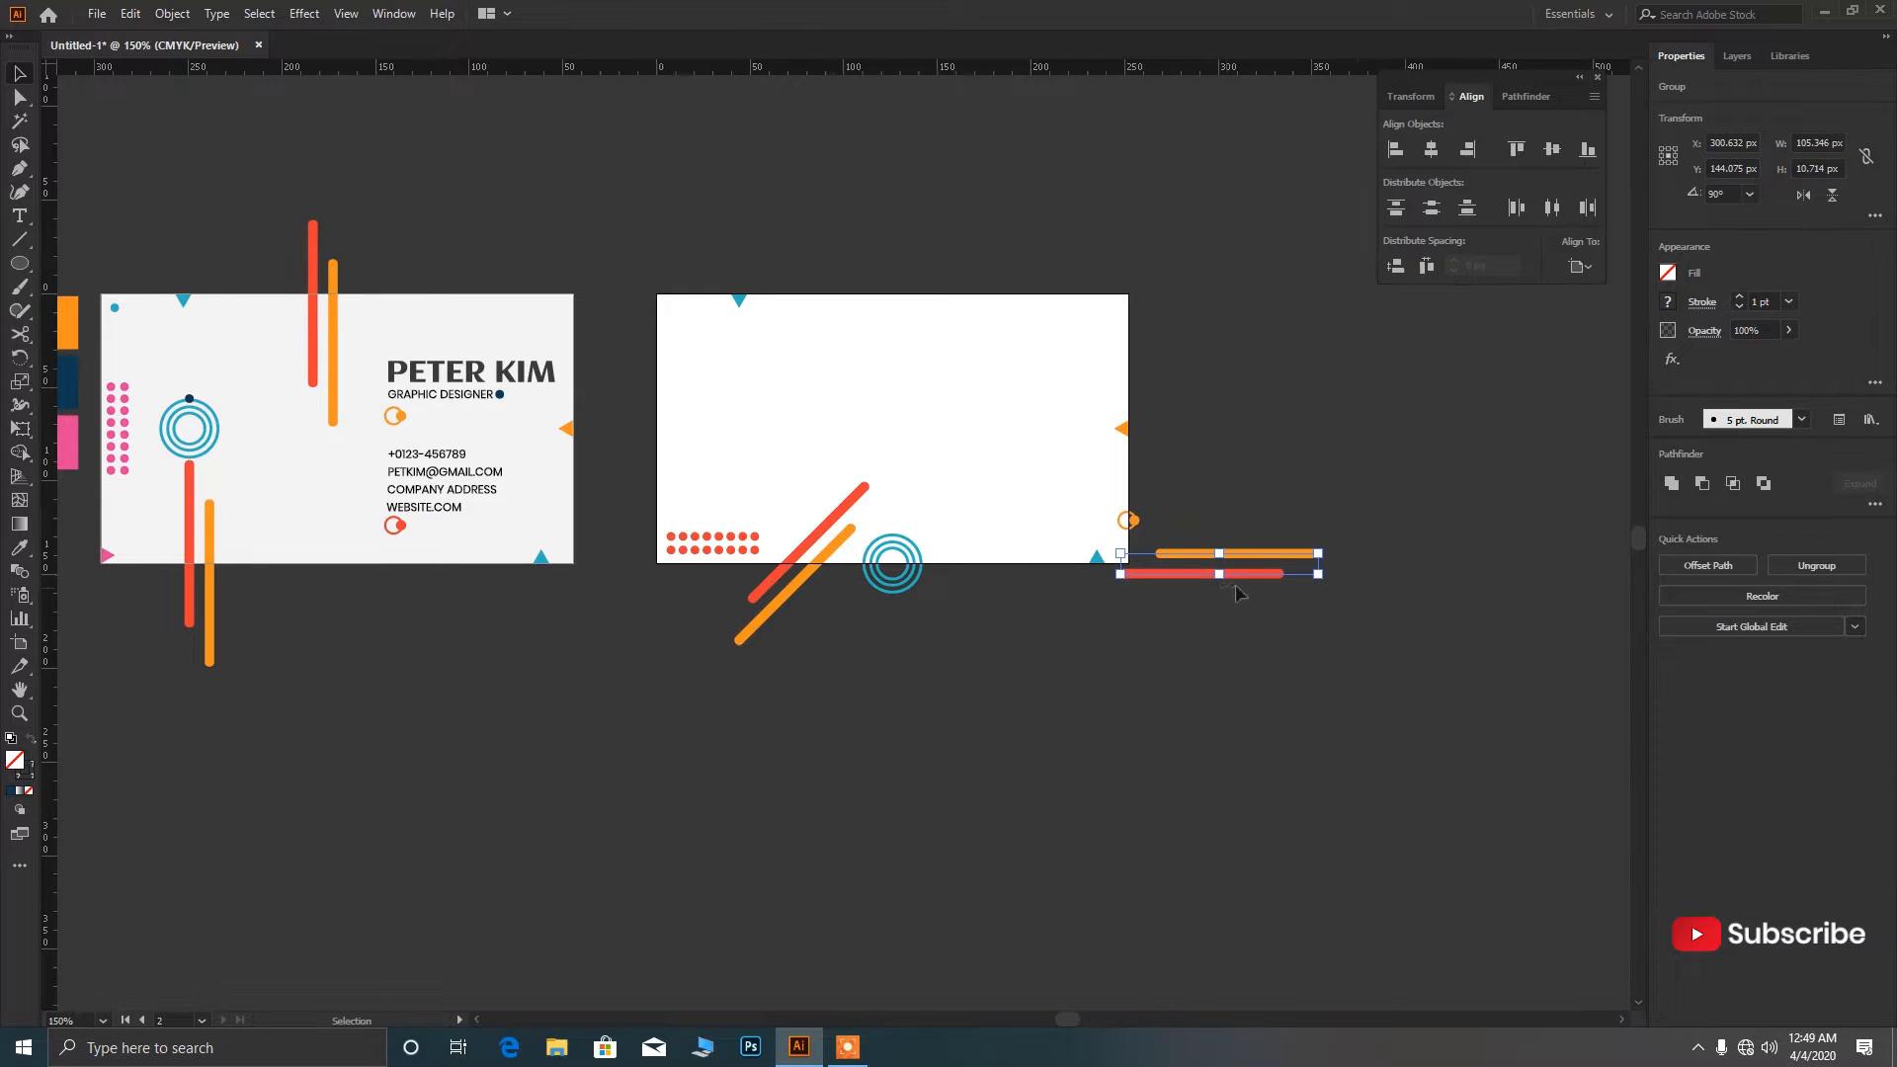
pyautogui.moveTo(1236, 586); pyautogui.dragTo(1225, 390)
pyautogui.hotkey('ctrl', 'z')
pyautogui.moveTo(1245, 553); pyautogui.dragTo(1143, 303)
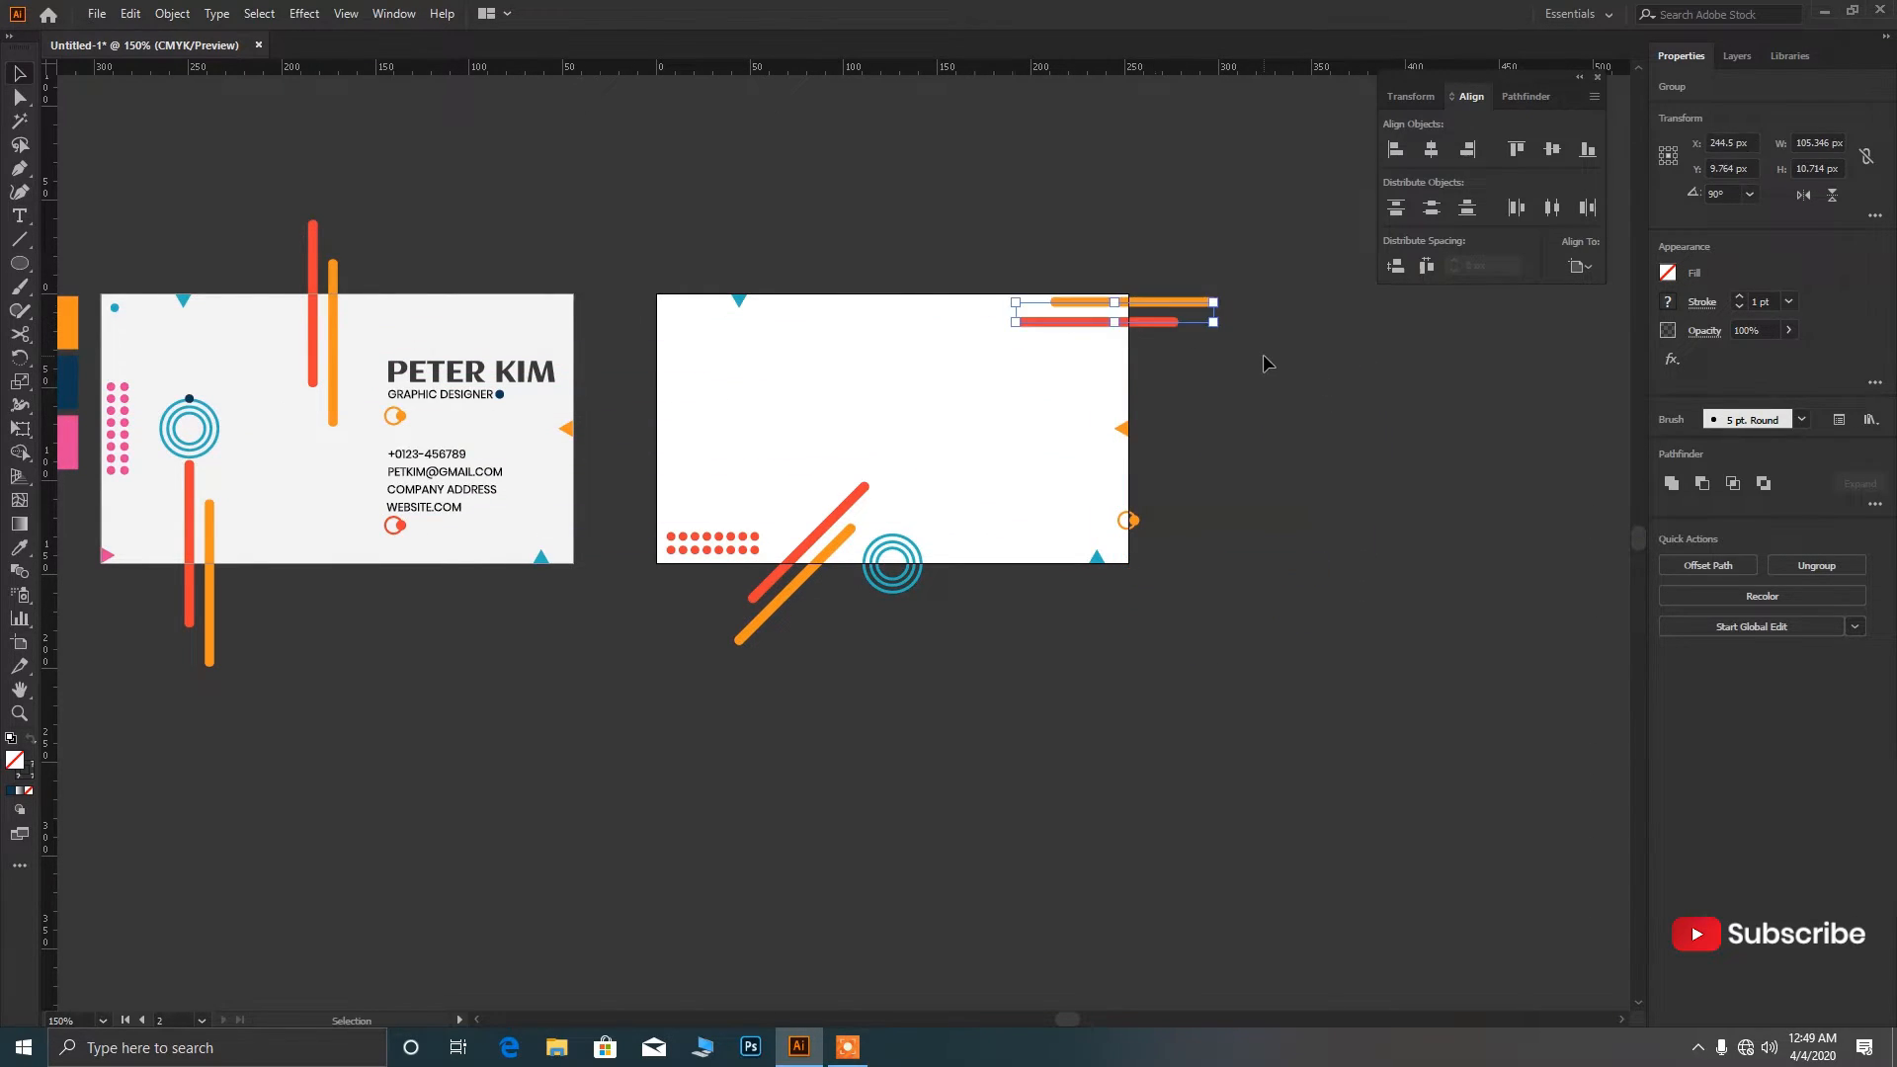
pyautogui.hotkey('ctrl', '+')
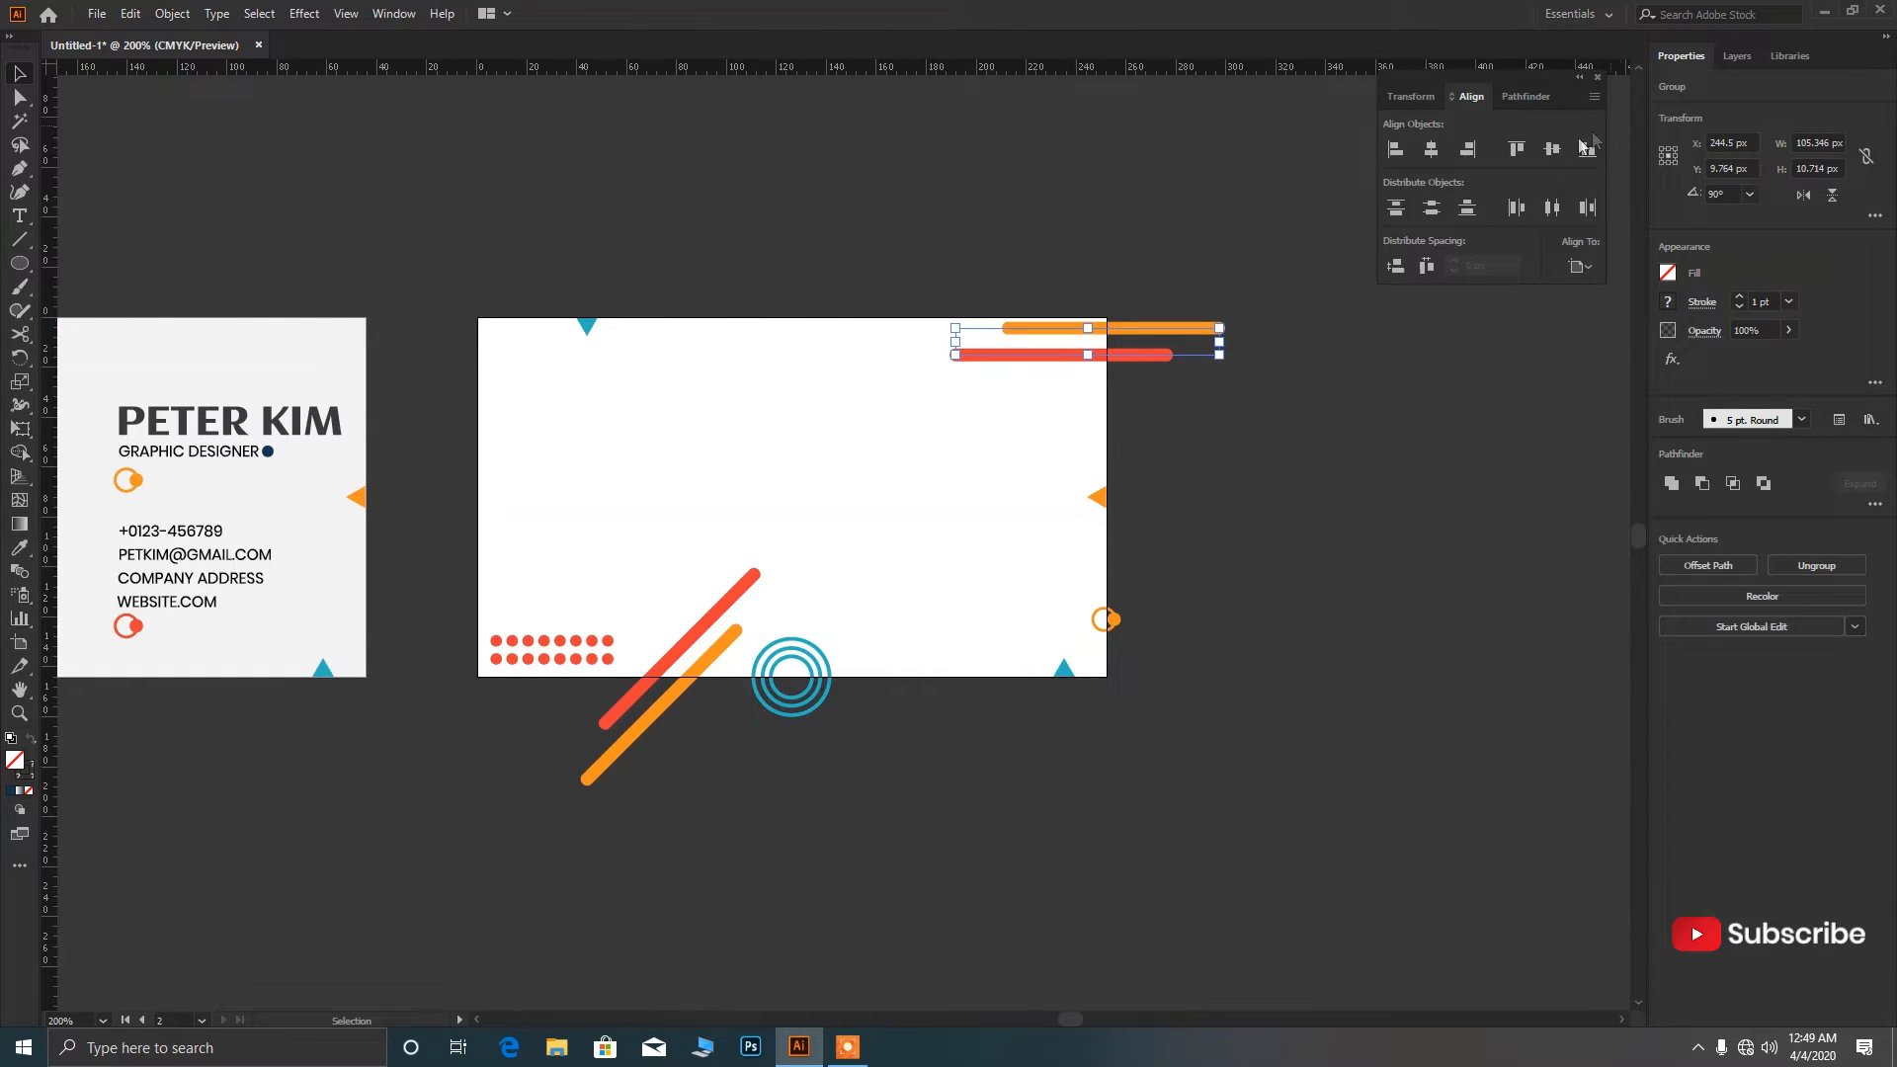
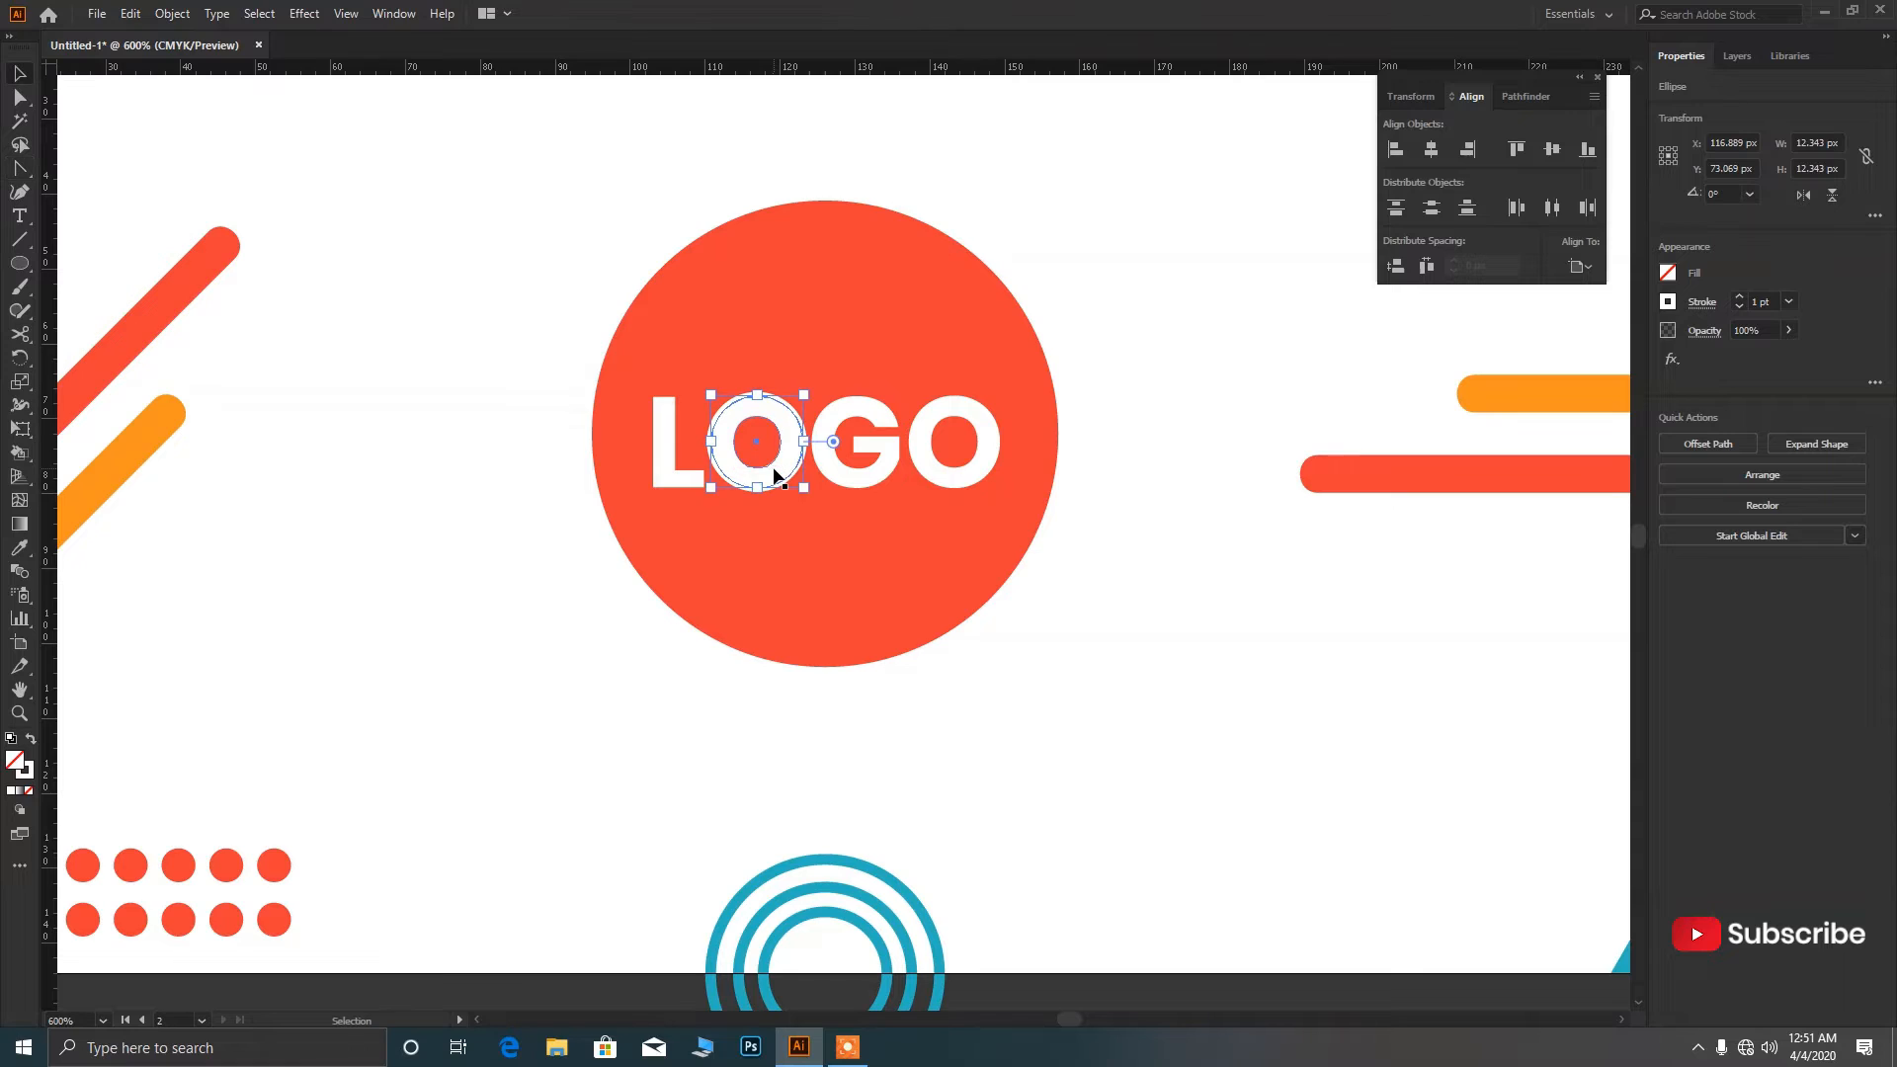
# Expand the first O's ring into separate fill and stroke shapes.
pyautogui.hotkey('ctrl', 'shift', 'a')
pyautogui.click(769, 484)
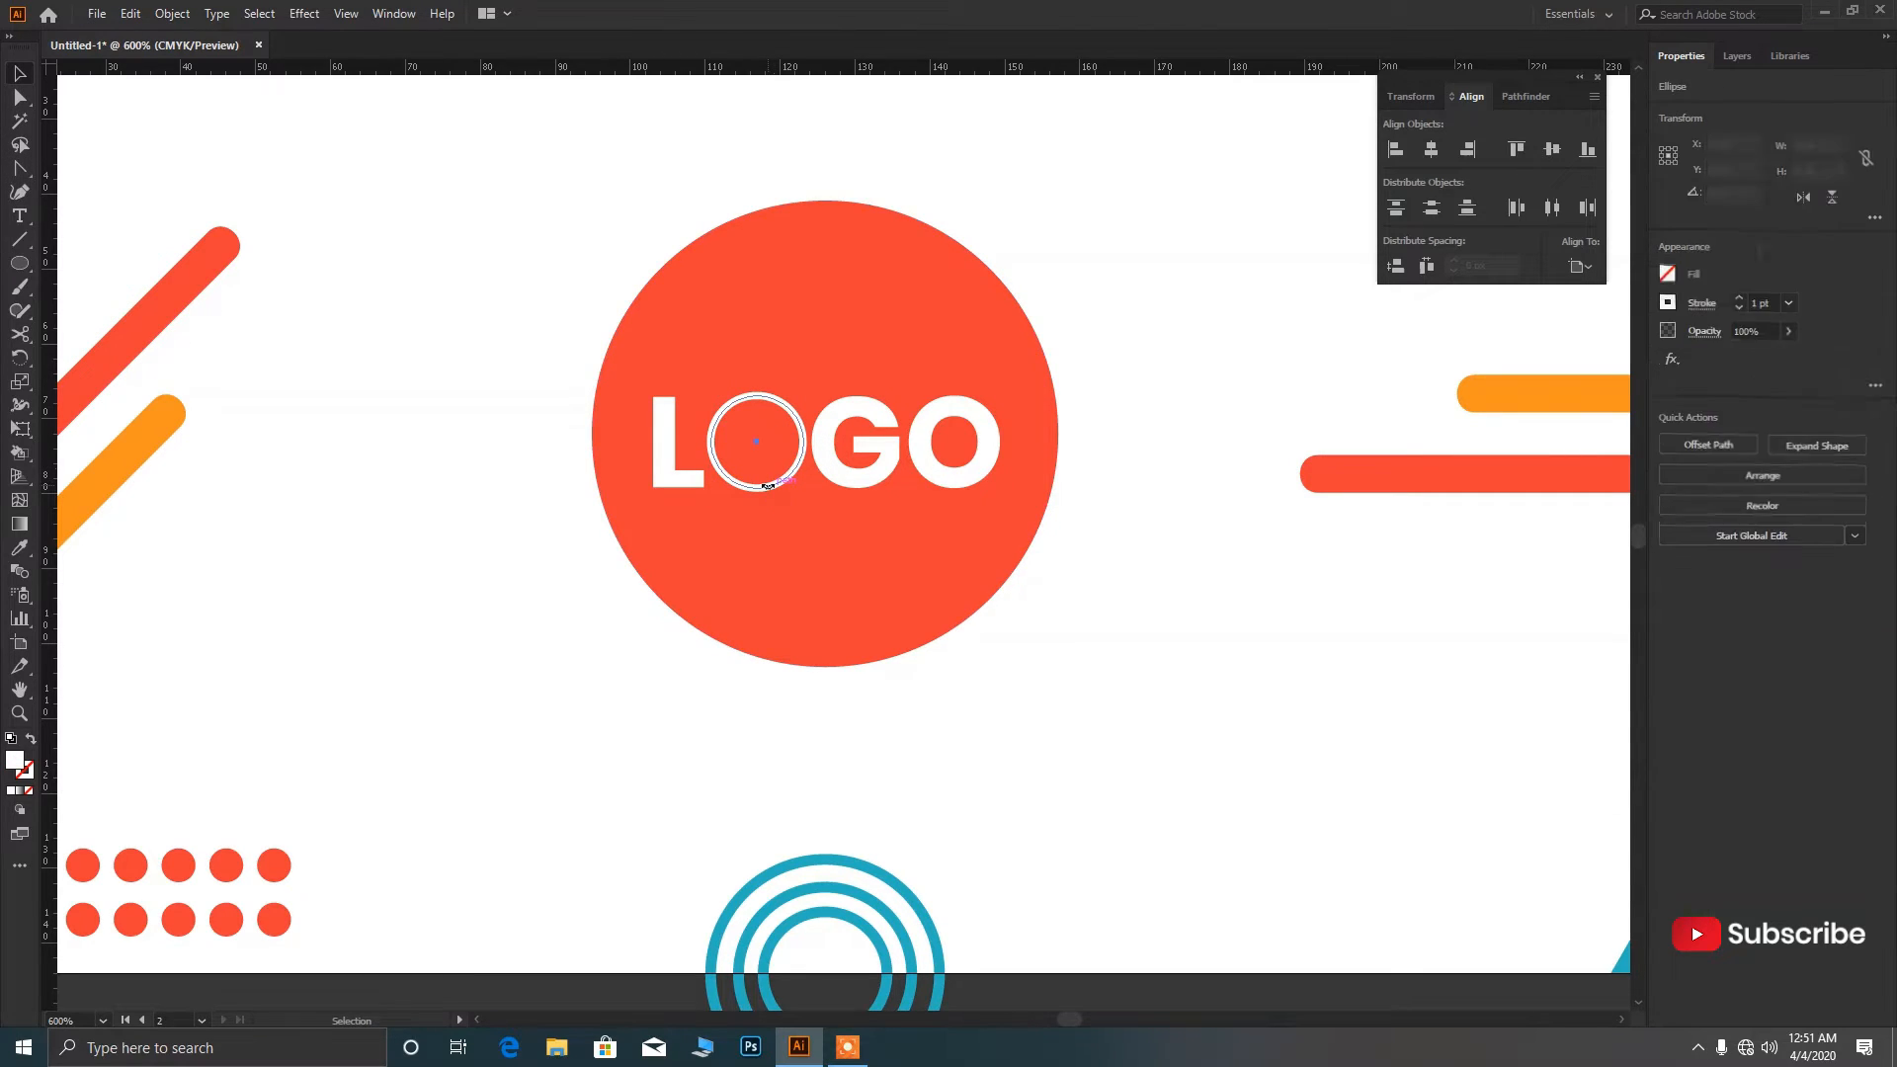
pyautogui.scroll(-3, 816, 508)
pyautogui.click(173, 15)
pyautogui.click(251, 190)
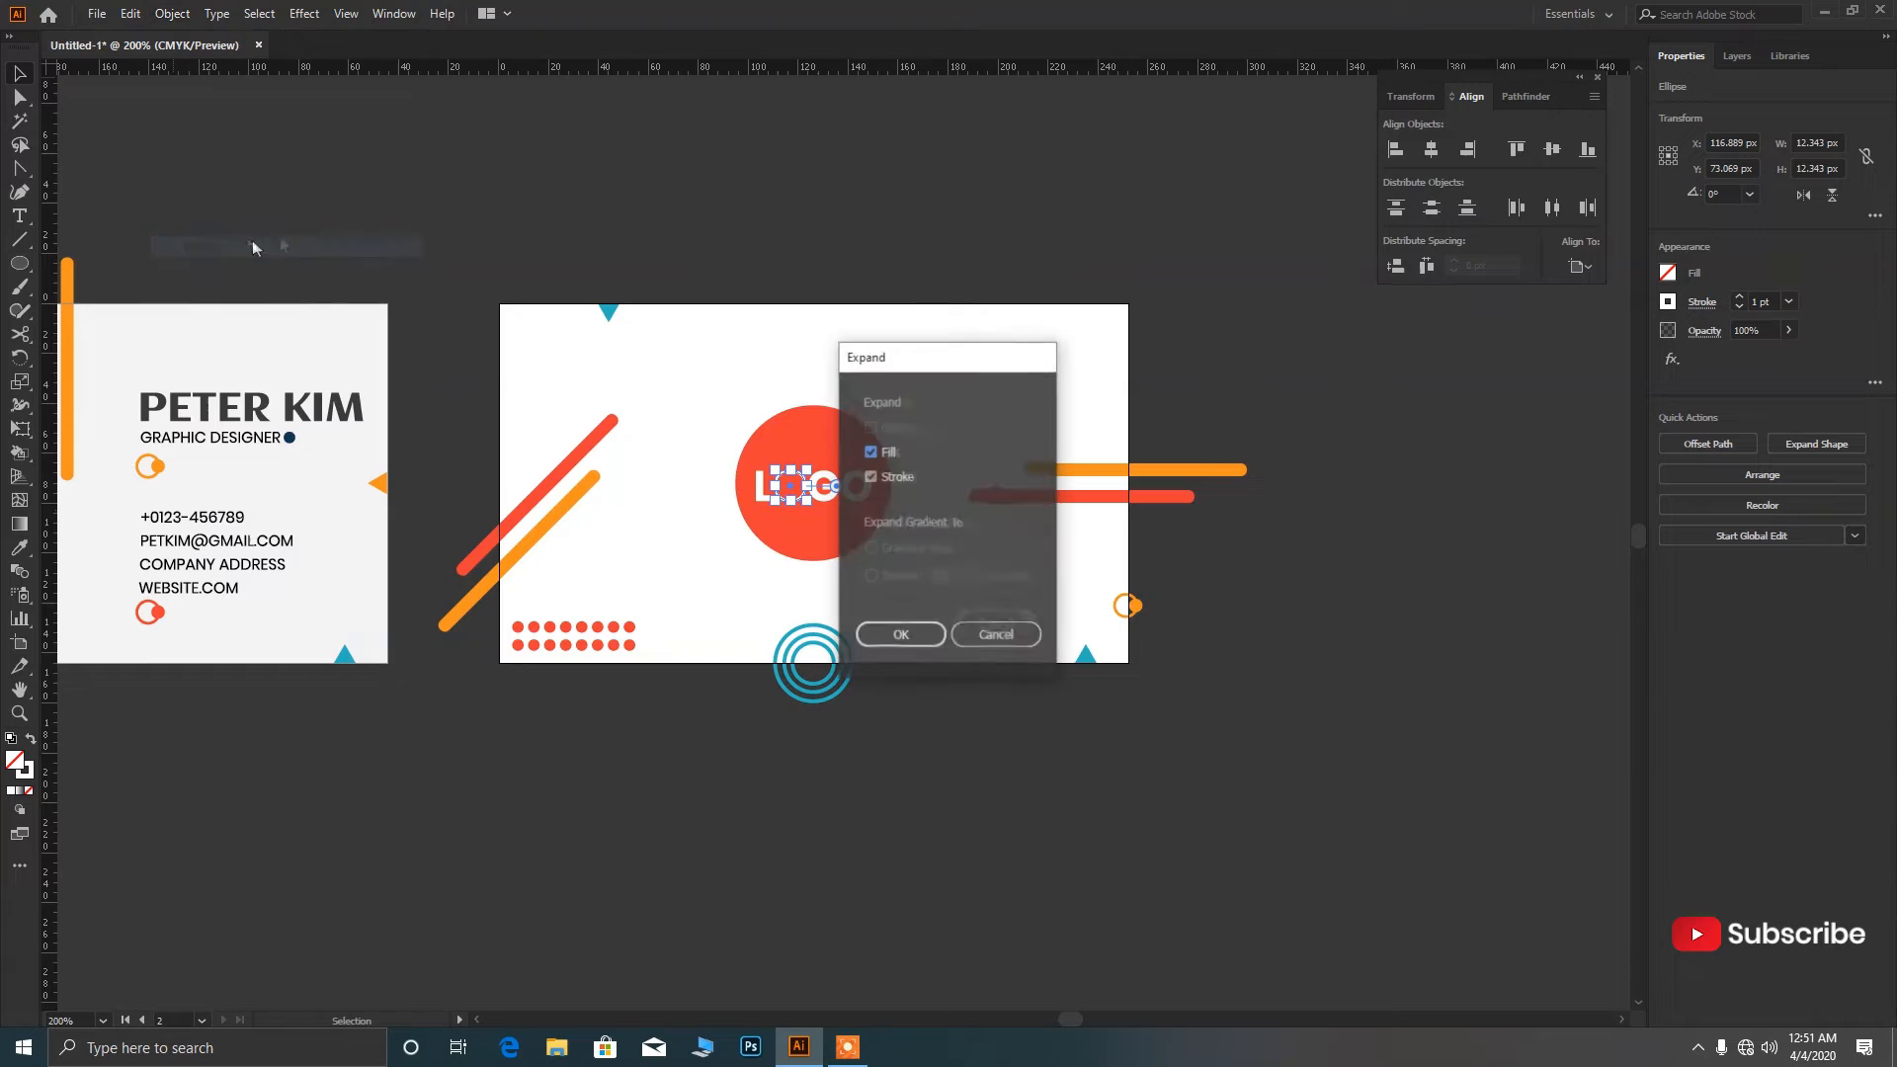
pyautogui.click(887, 637)
# Recolour the expanded first-O ring blue with the Eyedropper.
pyautogui.press('i')
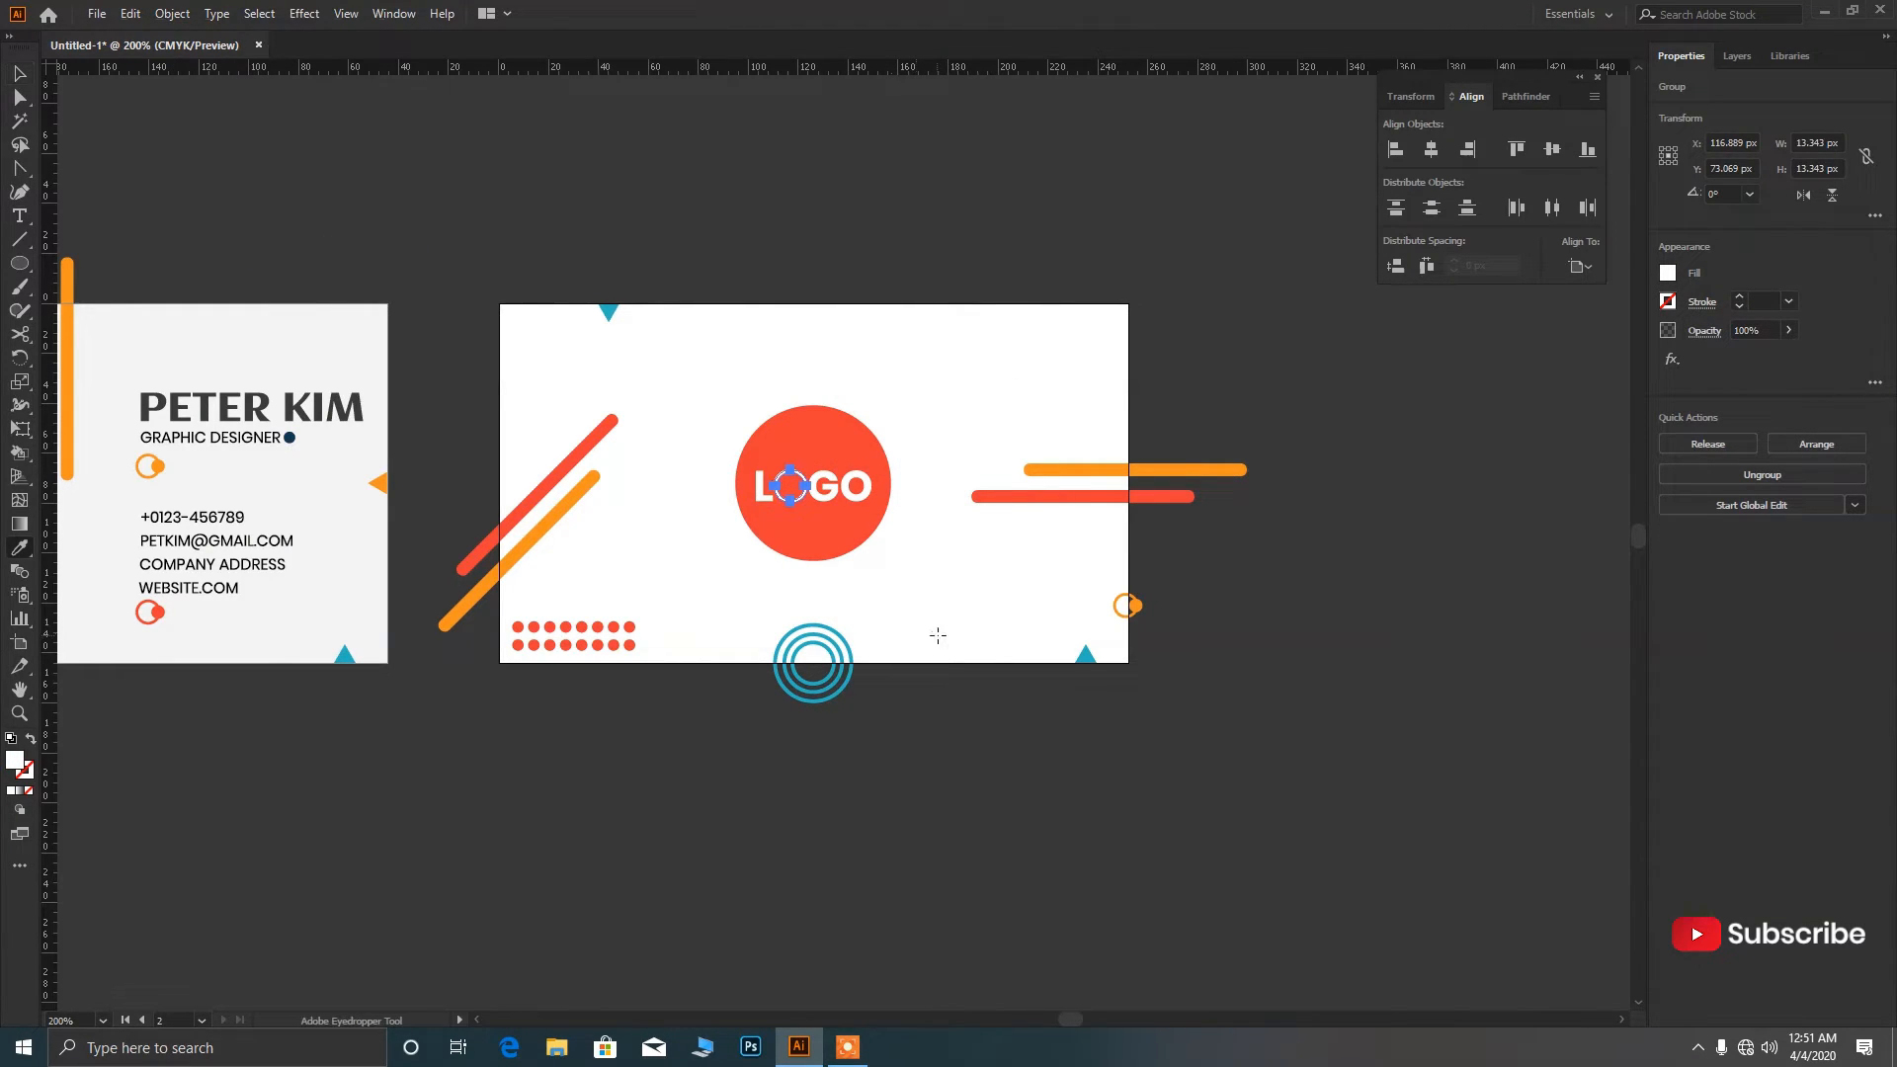
pyautogui.scroll(-2, 914, 636)
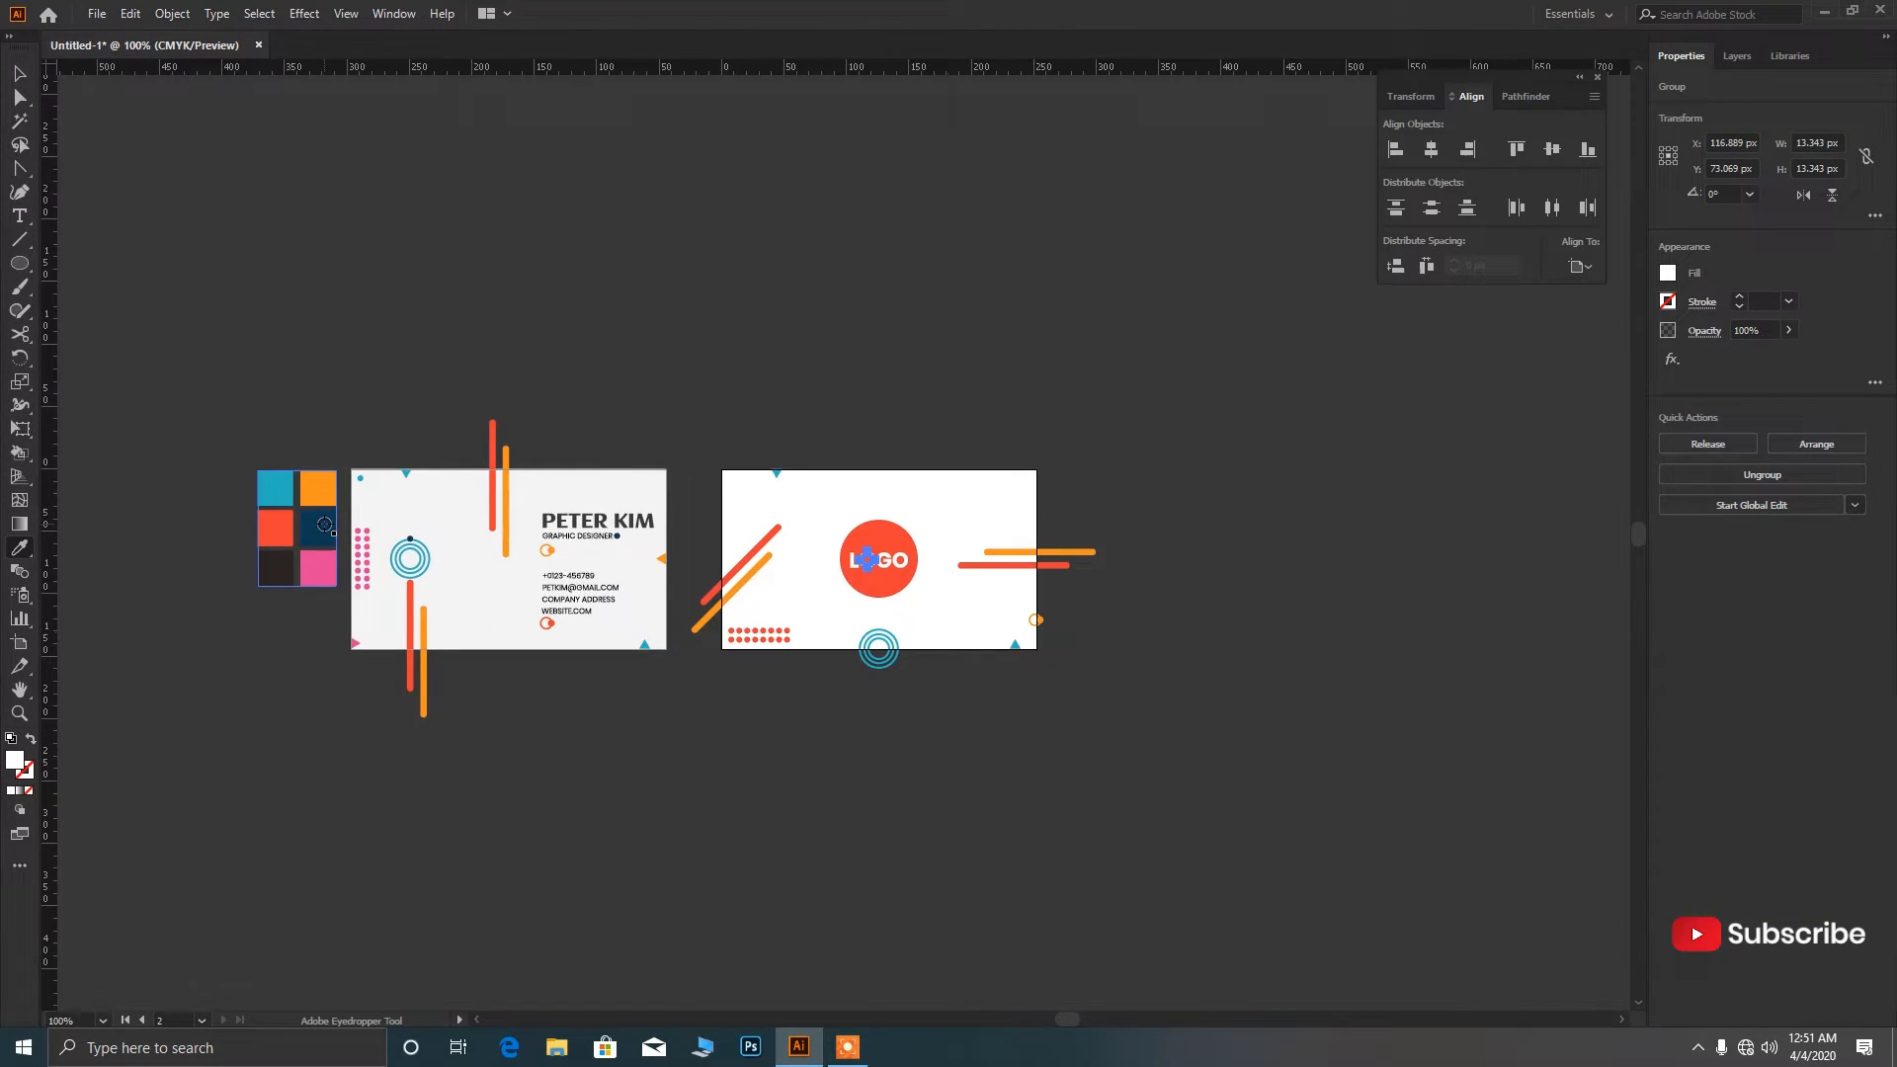
pyautogui.click(324, 491)
pyautogui.press('v')
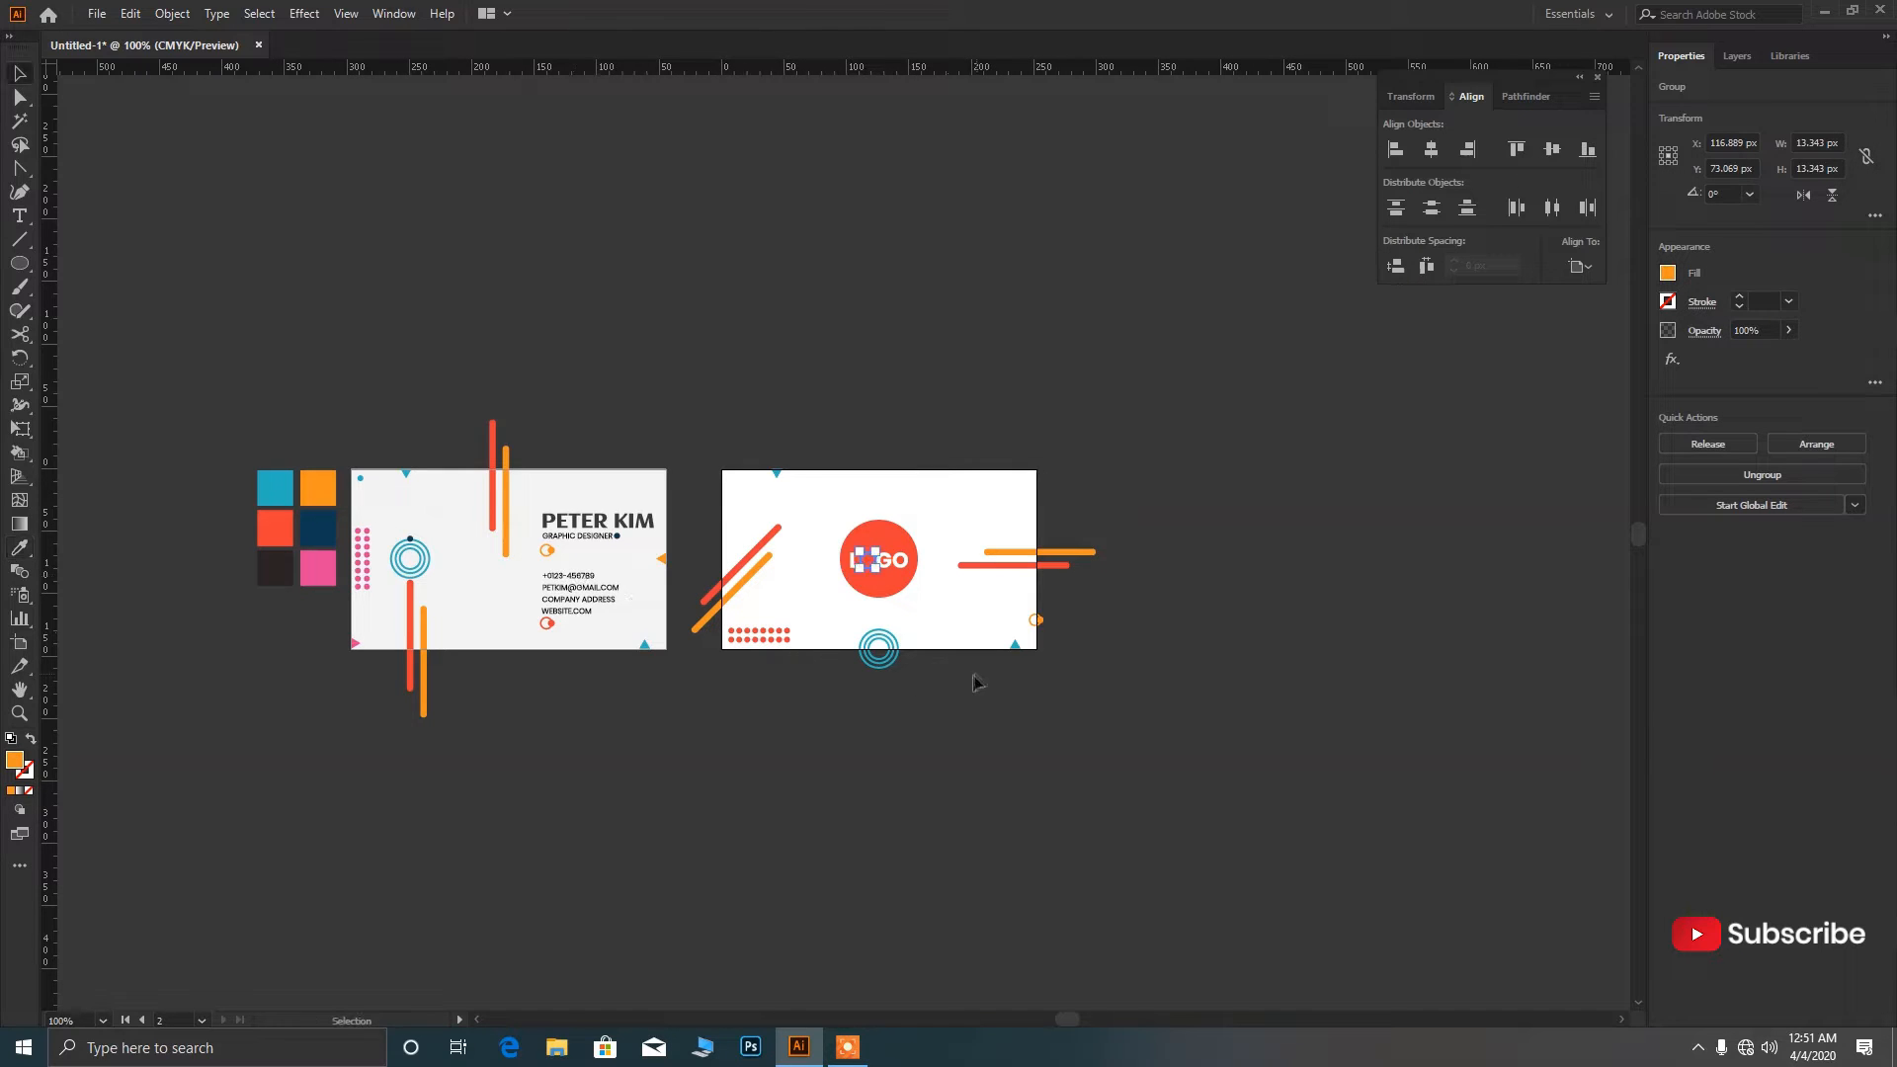
pyautogui.click(972, 672)
pyautogui.scroll(2, 972, 673)
pyautogui.scroll(2, 796, 454)
pyautogui.click(797, 455)
pyautogui.press('i')
pyautogui.click(852, 707)
pyautogui.press('v')
# Place a copy of the blue ring over the second O and delete the white O.
pyautogui.click(887, 448)
pyautogui.moveTo(802, 462); pyautogui.dragTo(1094, 596)
pyautogui.click(998, 660)
pyautogui.press('Delete')
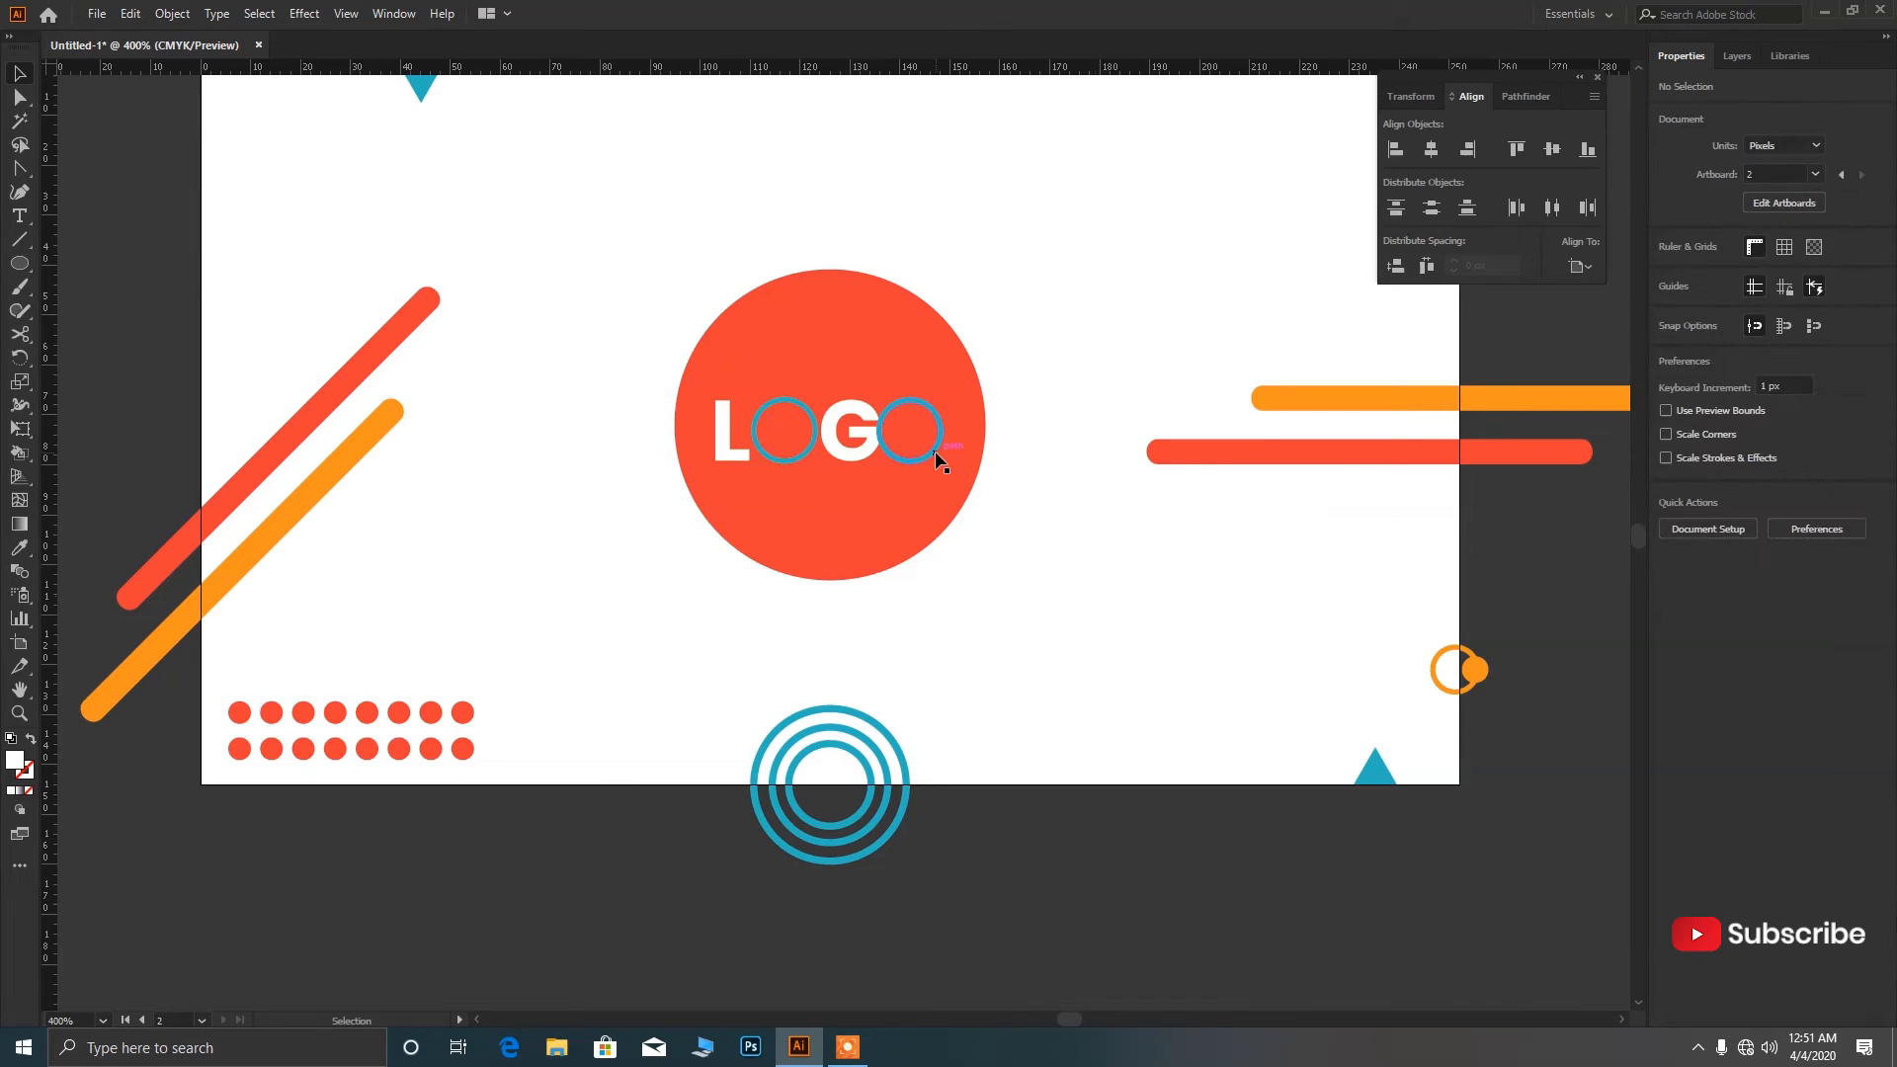
# Remove the copied blue ring from over the final O.
pyautogui.scroll(2, 938, 450)
pyautogui.moveTo(929, 444); pyautogui.dragTo(926, 438)
pyautogui.press('Down')
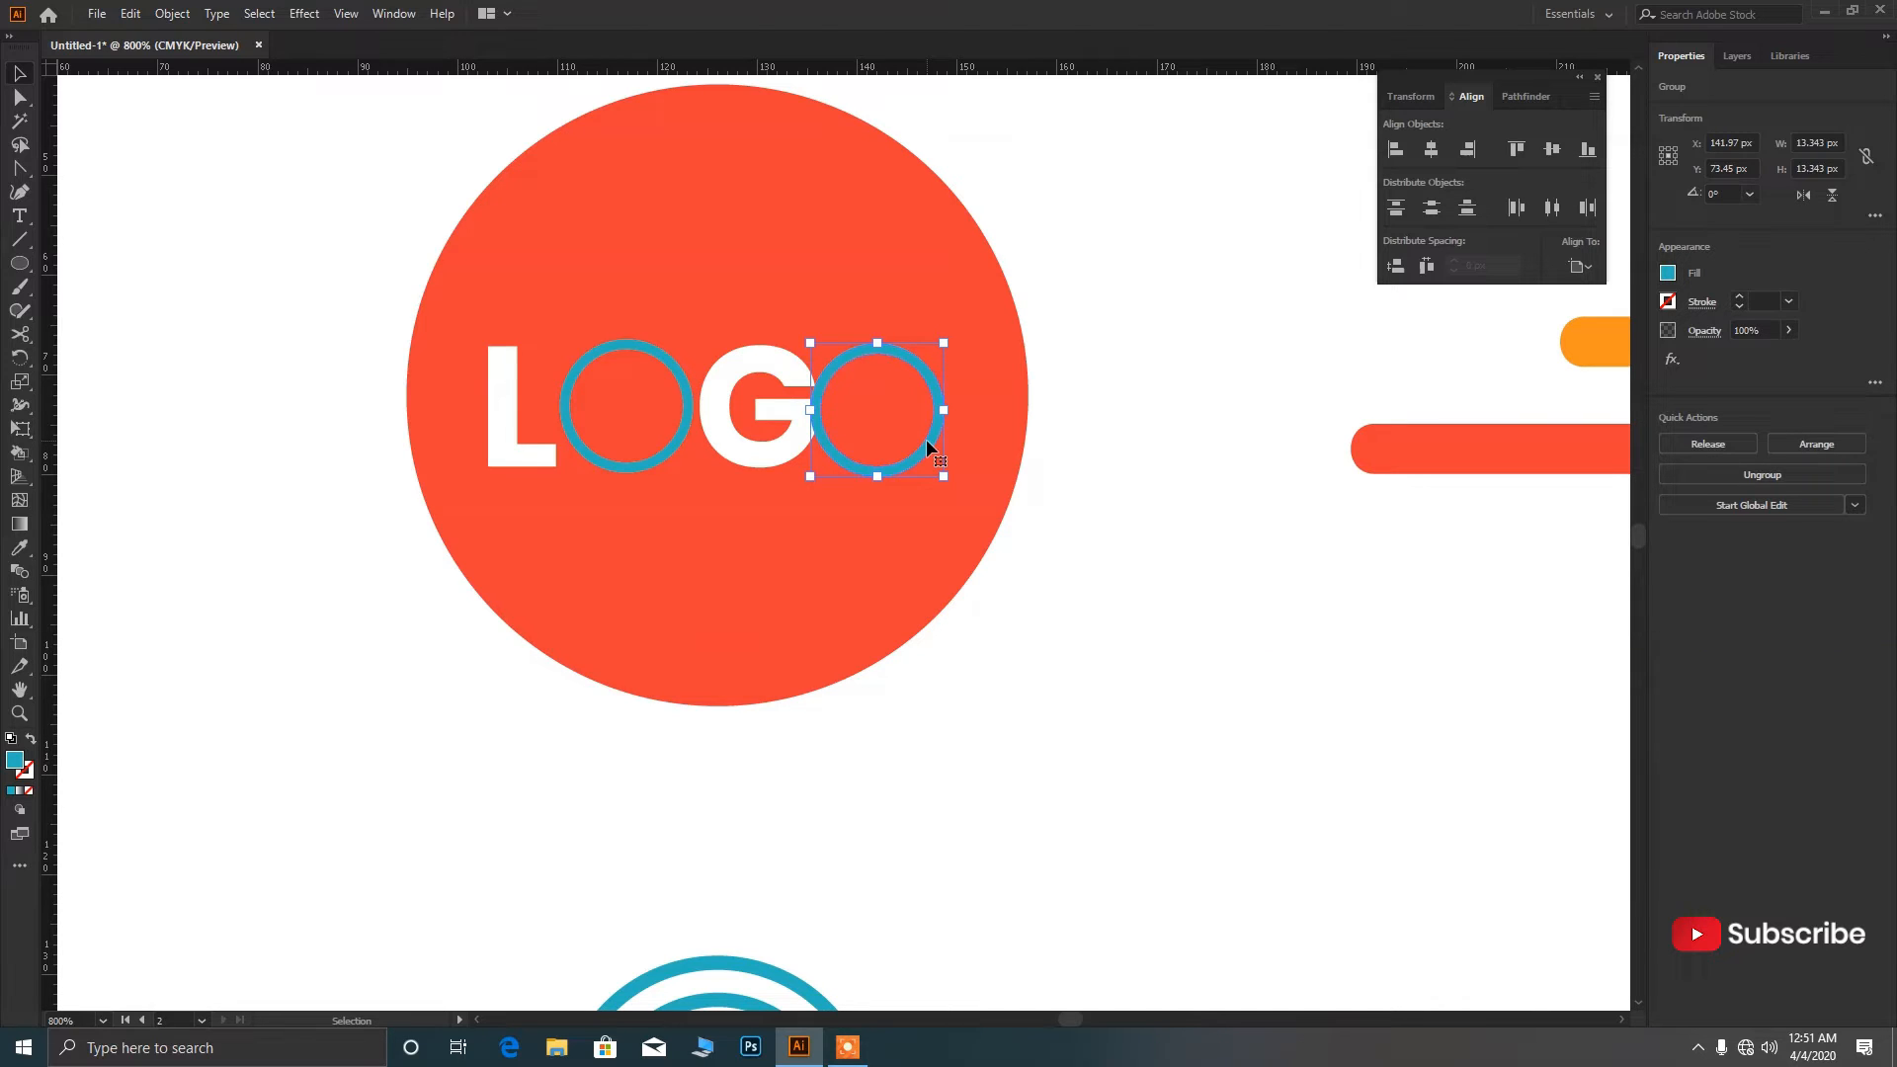
pyautogui.press('Delete')
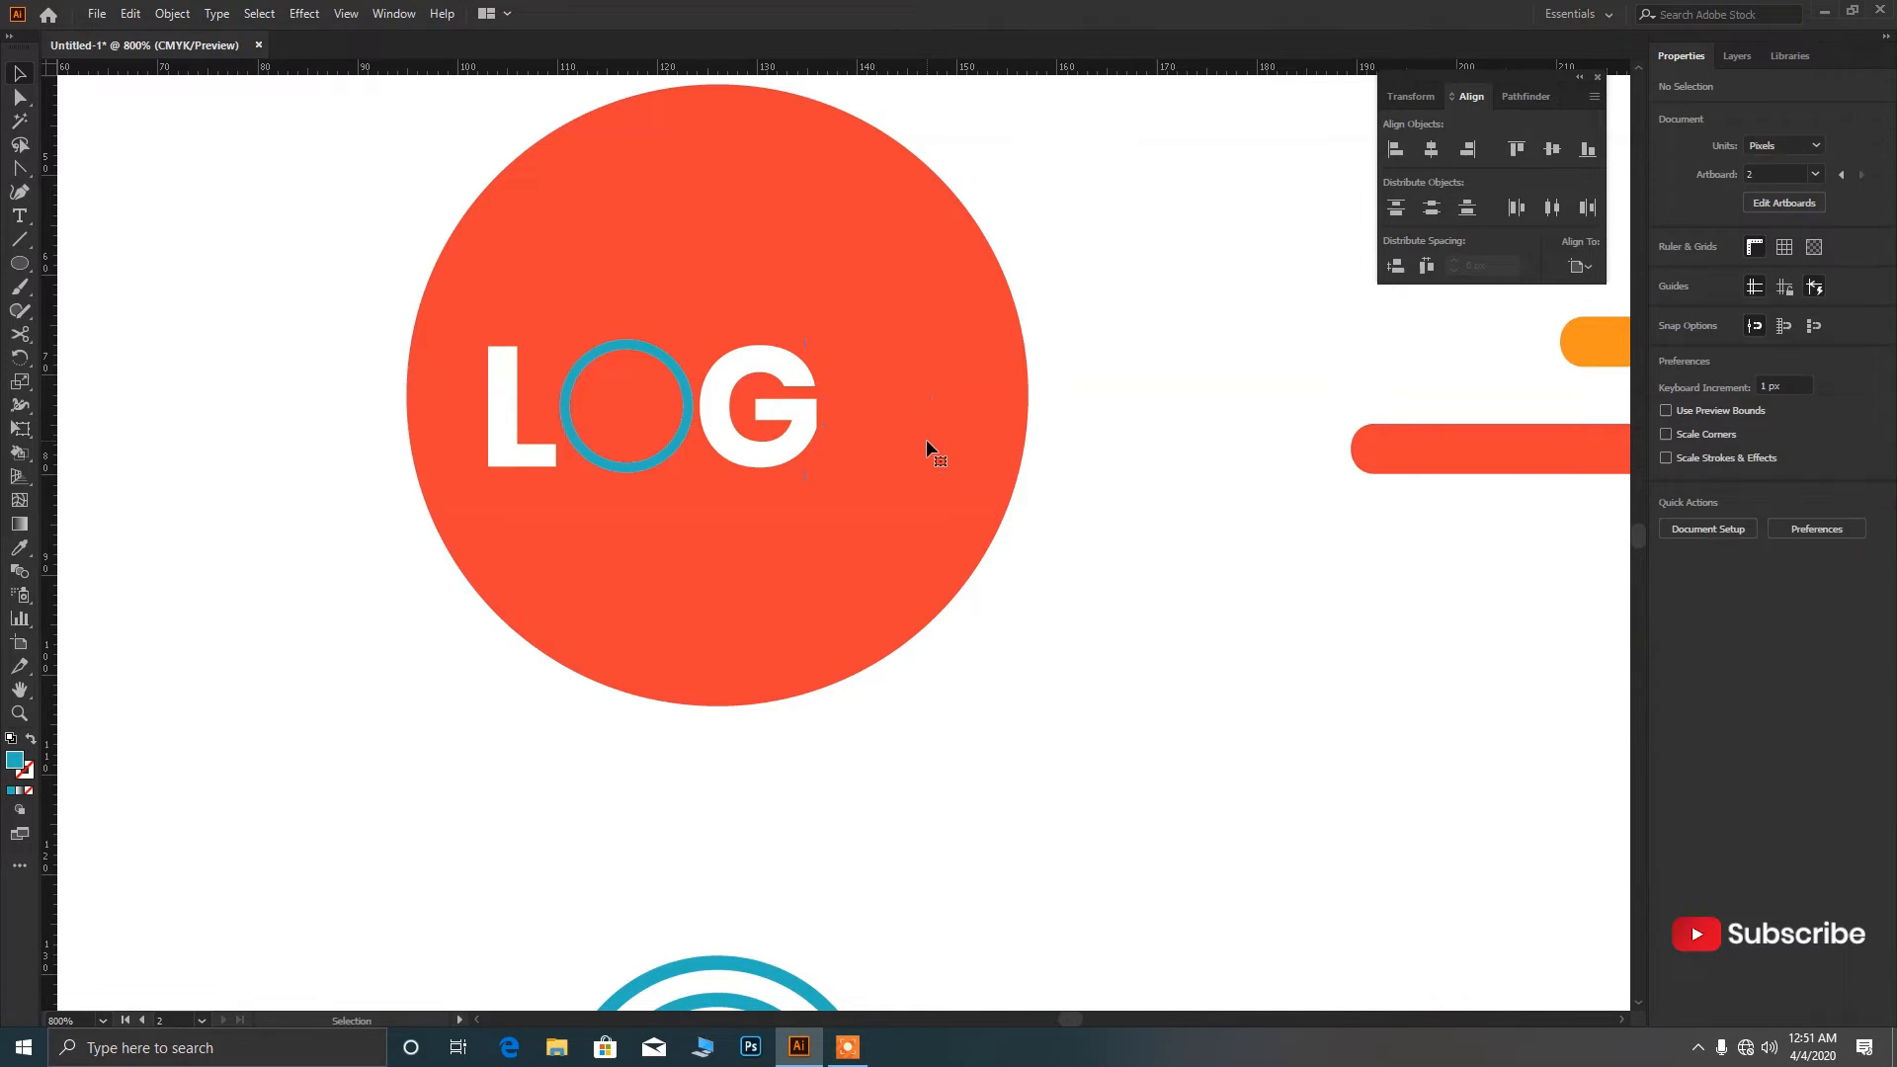
# Draw a solid blue circle and move it into the final O's position.
pyautogui.press('l')
pyautogui.scroll(1, 624, 335)
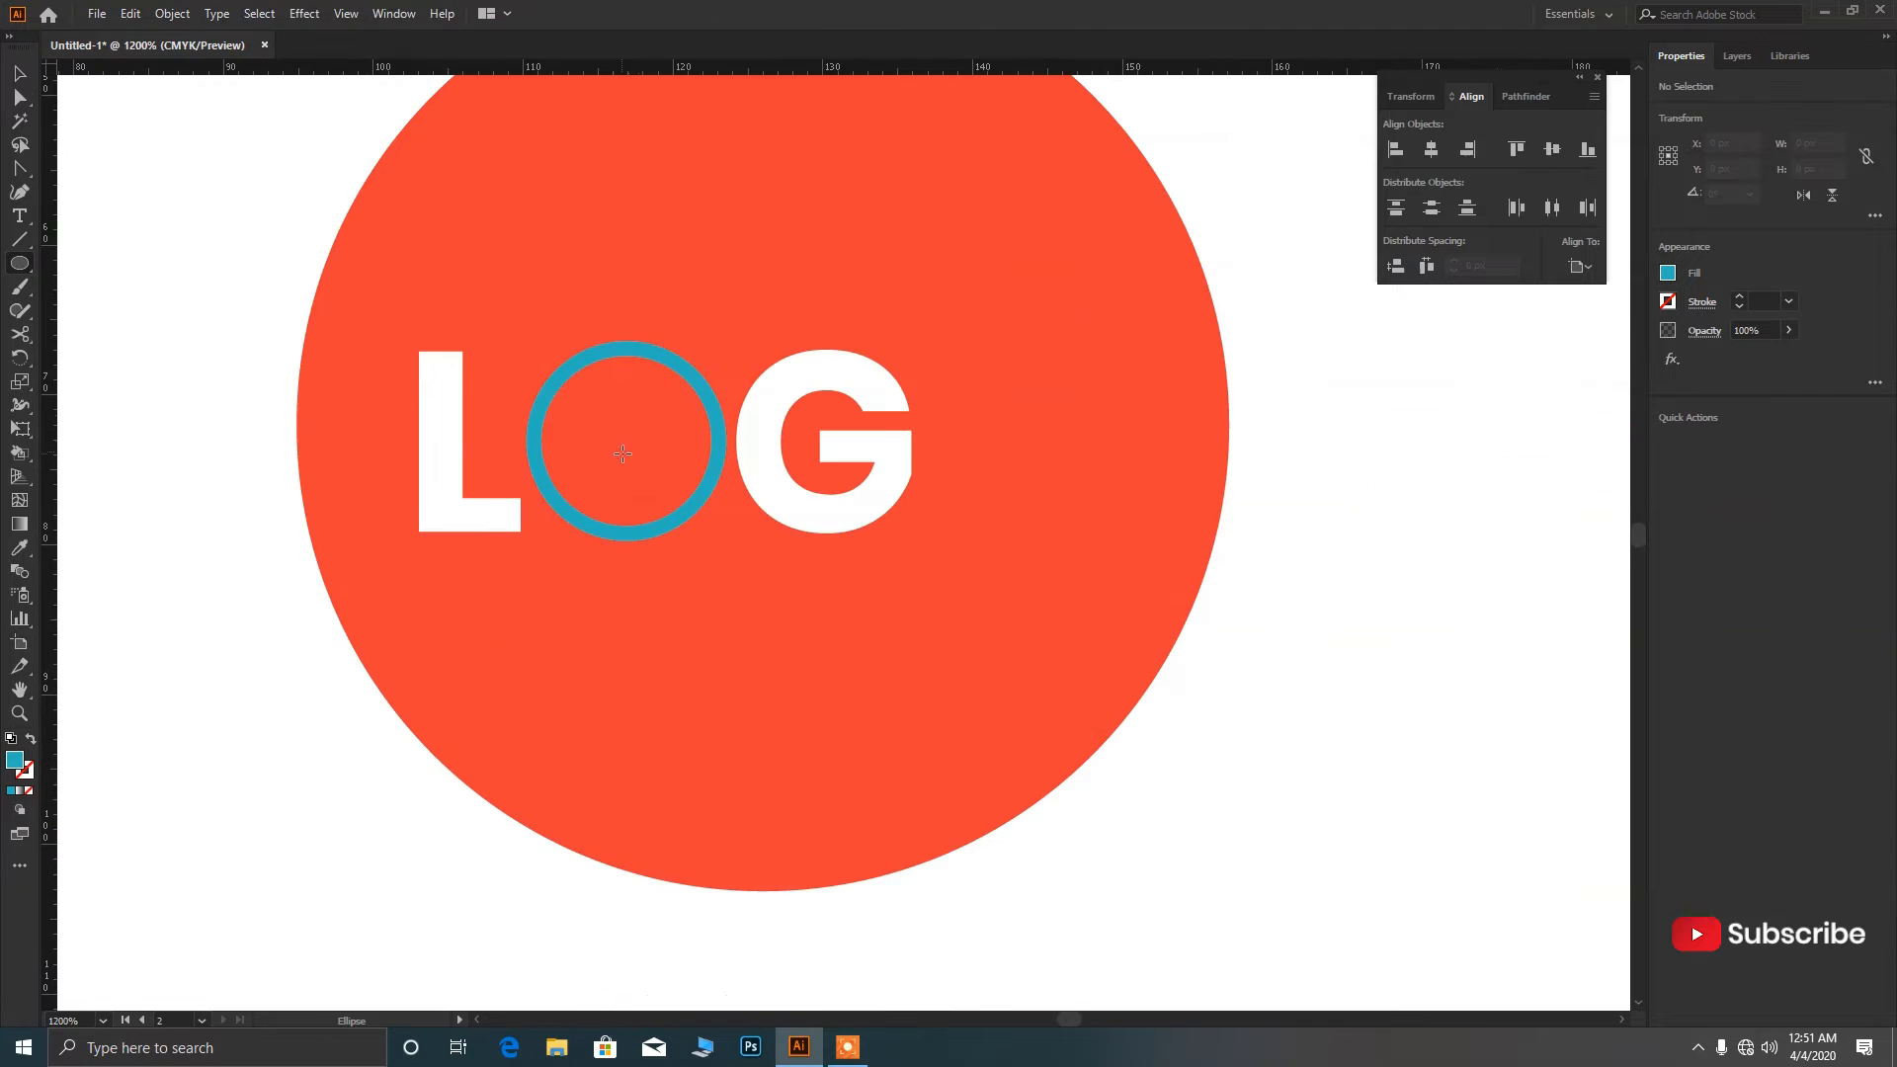
pyautogui.moveTo(628, 442); pyautogui.dragTo(674, 539)
pyautogui.press('v')
pyautogui.moveTo(618, 445); pyautogui.dragTo(982, 443)
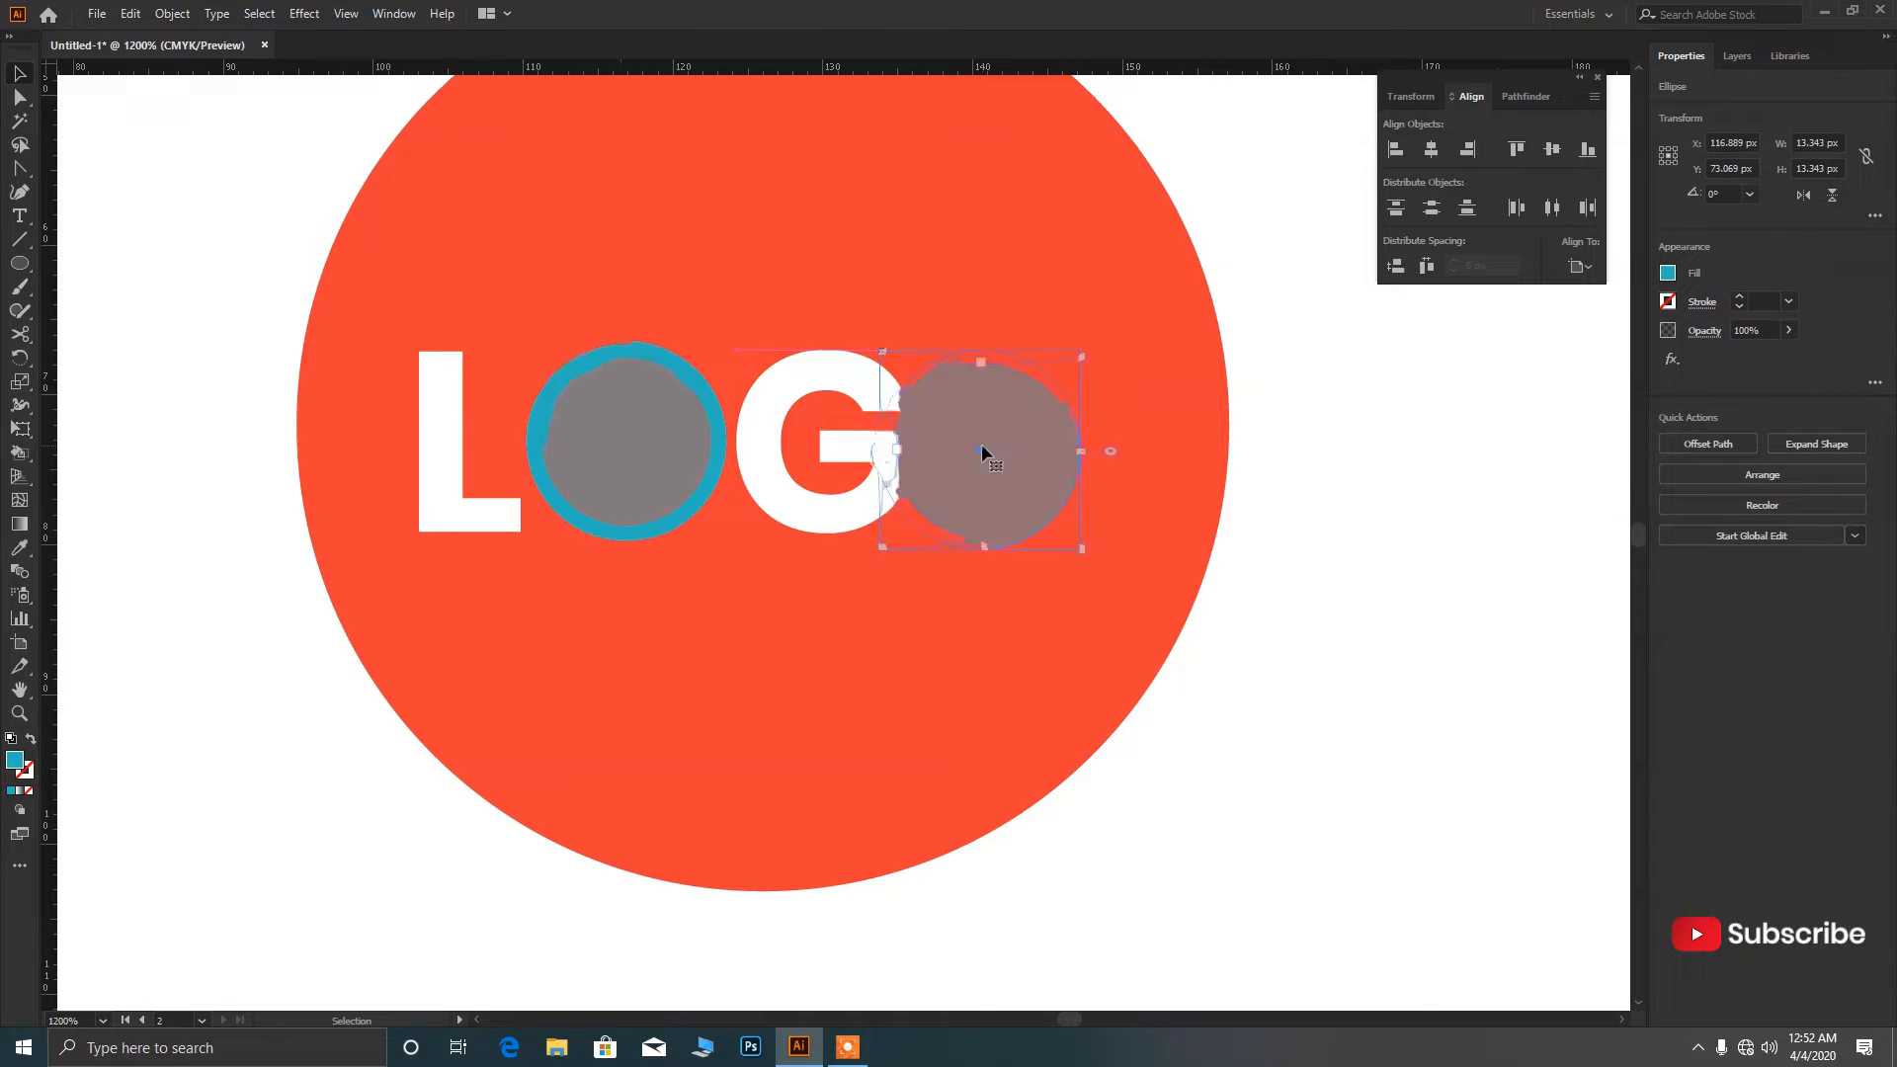
pyautogui.scroll(-2, 992, 481)
pyautogui.press('i')
pyautogui.scroll(-5, 987, 480)
# Recolour the solid circle orange with the Eyedropper.
pyautogui.scroll(-1, 143, 465)
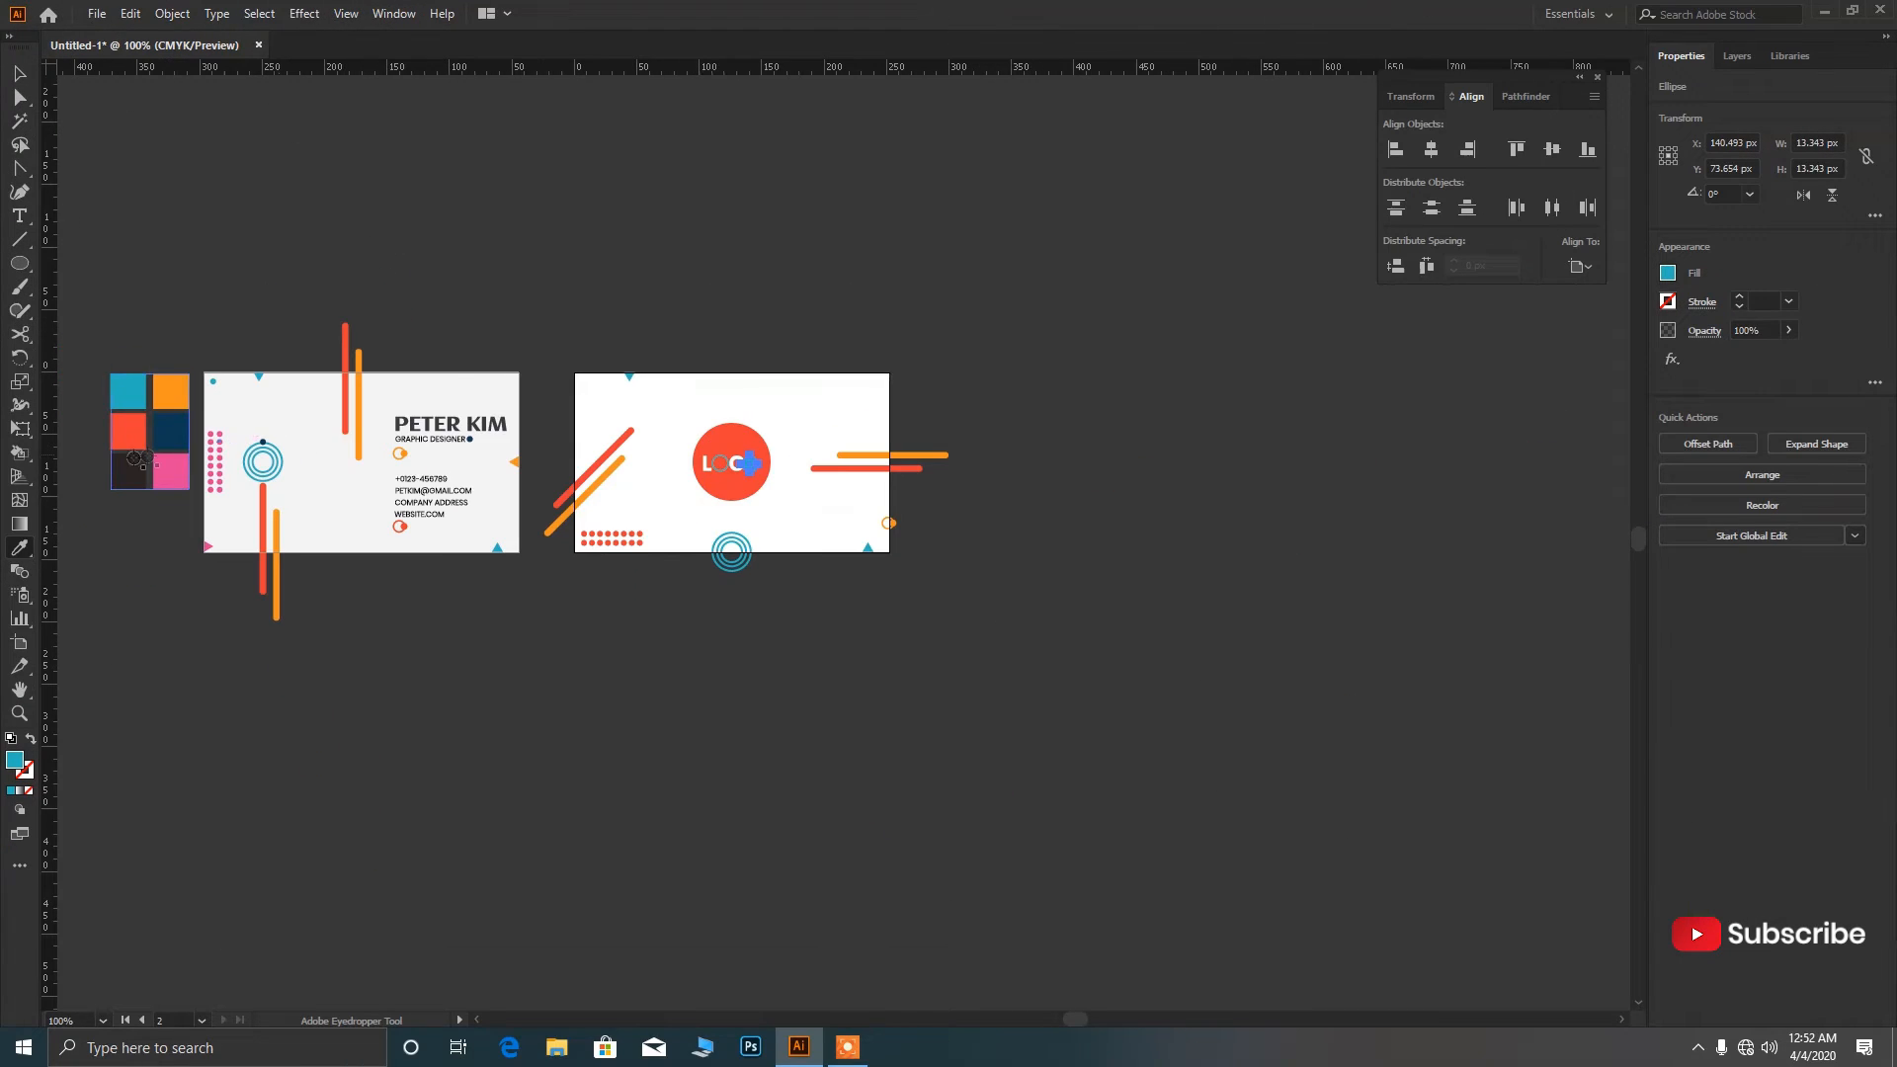
pyautogui.scroll(2, 139, 489)
pyautogui.click(133, 504)
pyautogui.click(224, 343)
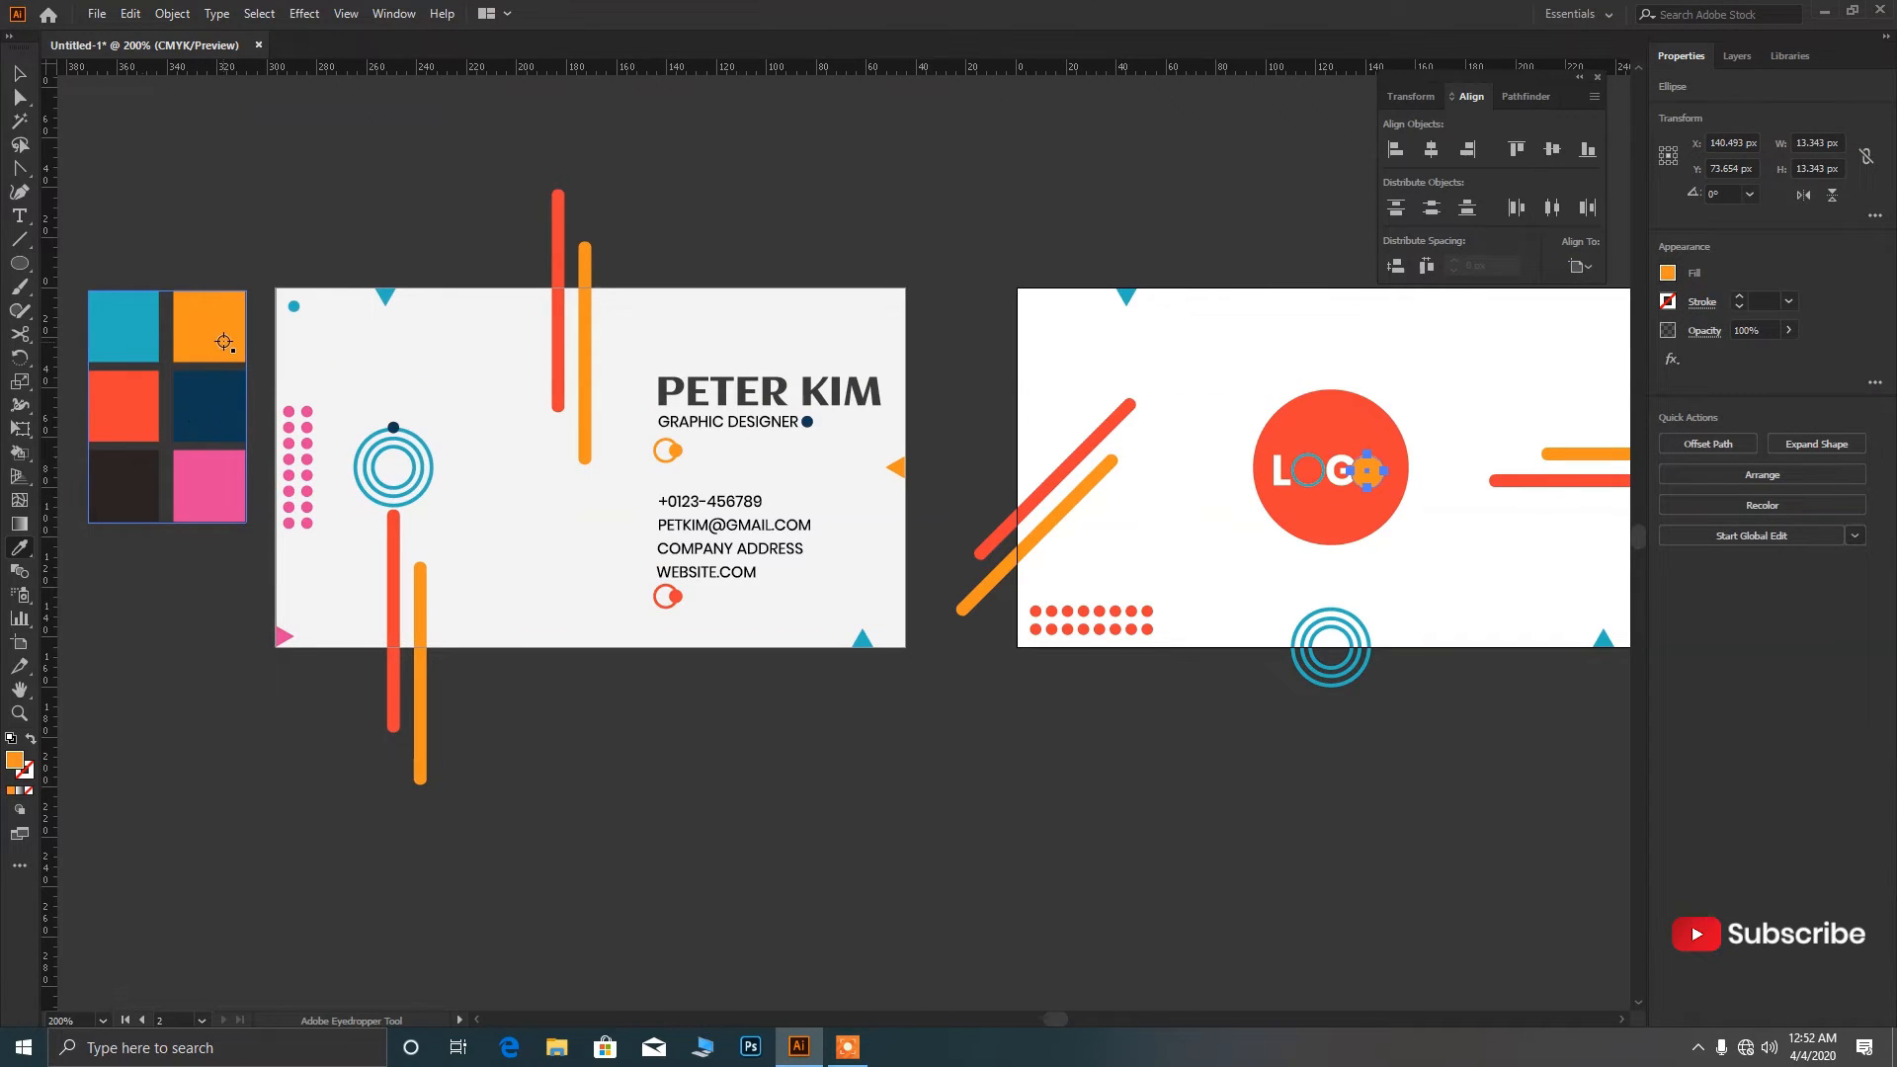
pyautogui.press('v')
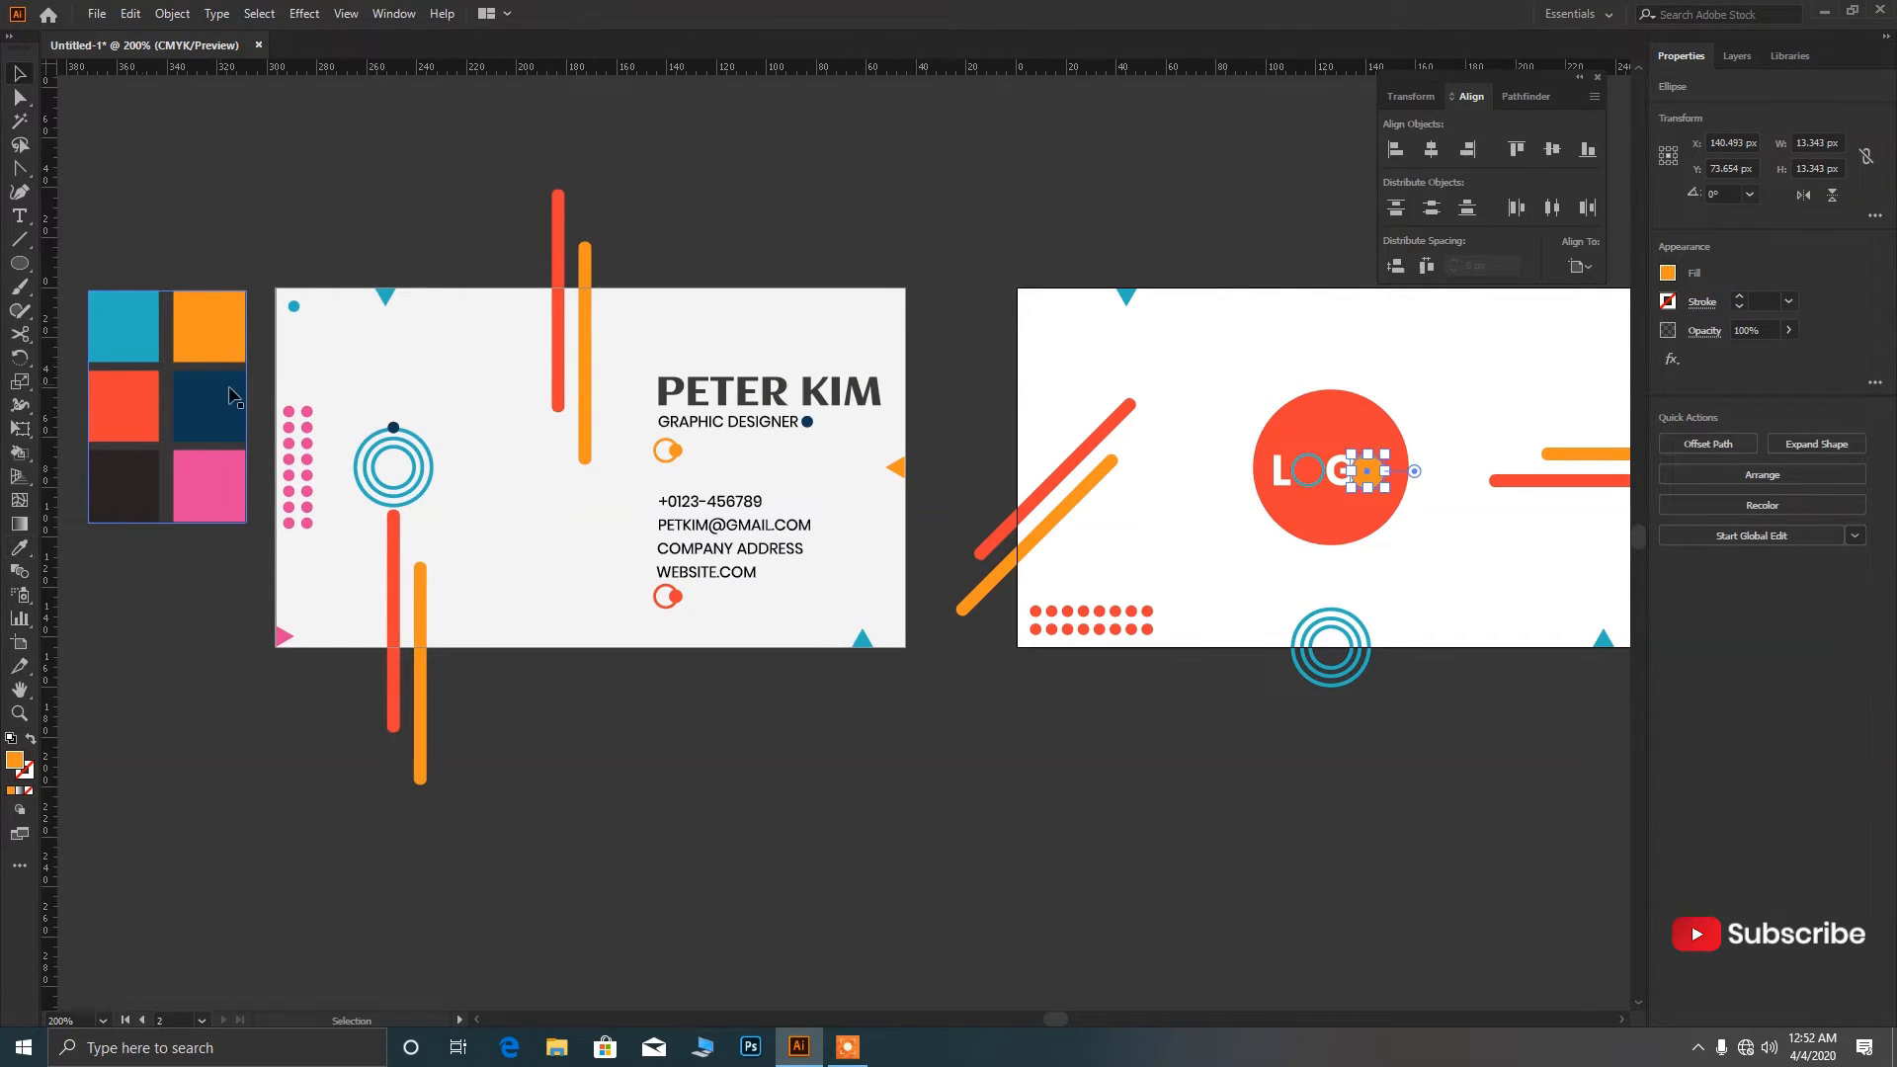
# Vertically centre the G, blue O and L on the orange circle as key object.
pyautogui.scroll(-3, 771, 511)
pyautogui.scroll(6, 889, 494)
pyautogui.scroll(3, 893, 494)
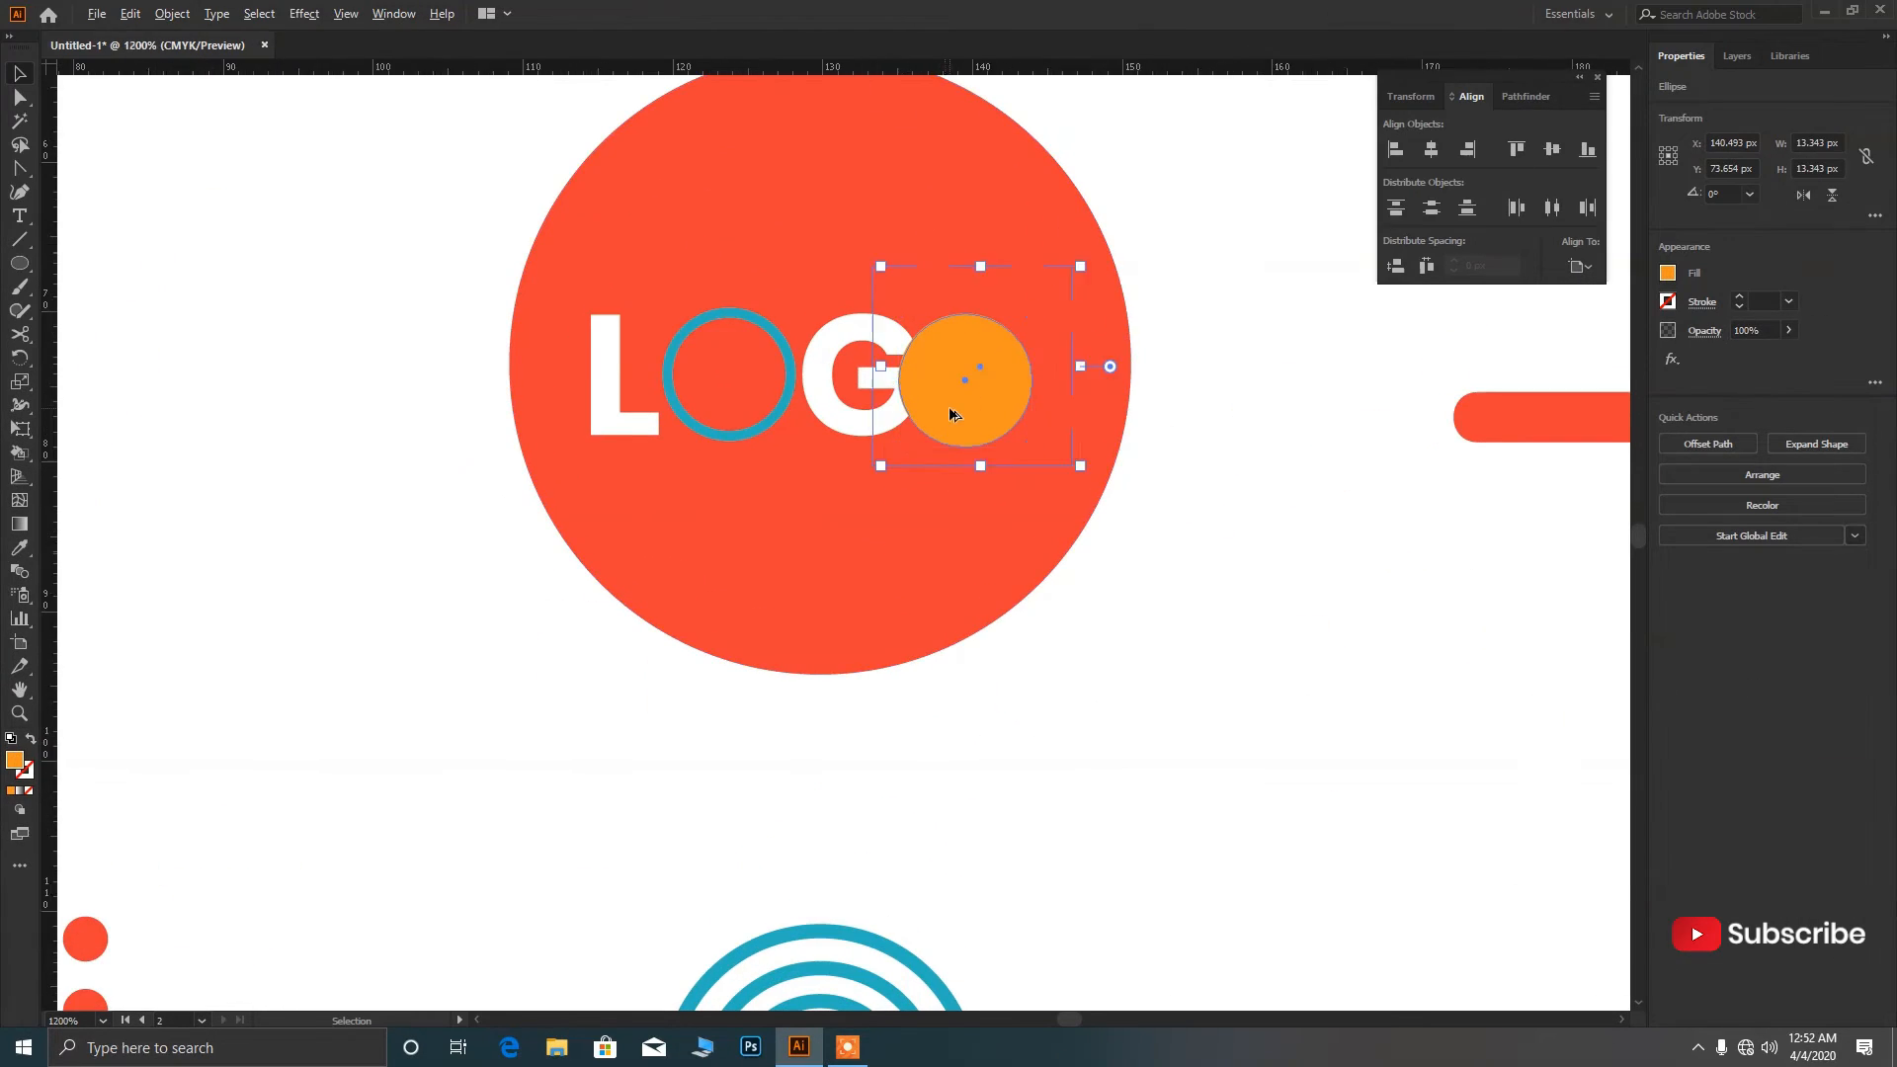
pyautogui.keyDown('shift'); pyautogui.click(813, 350); pyautogui.keyUp('shift')
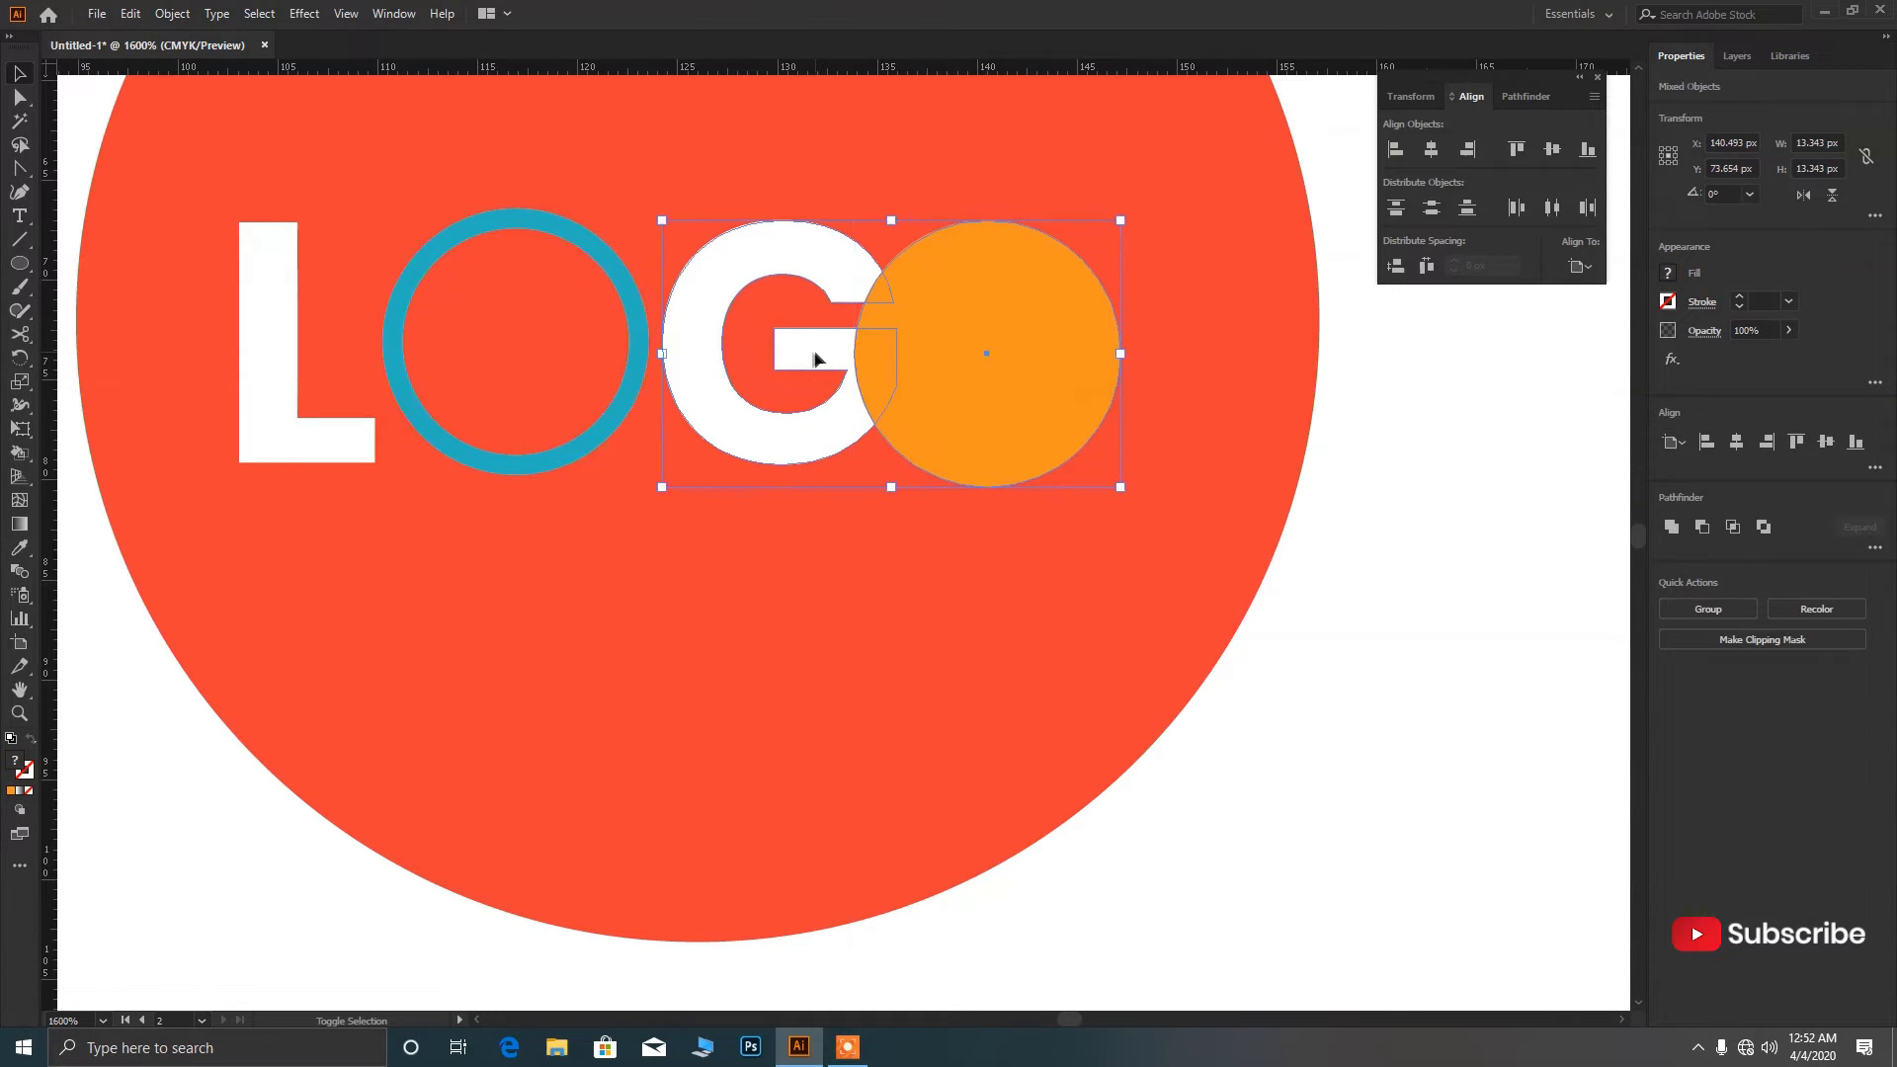
pyautogui.keyDown('shift'); pyautogui.click(597, 429); pyautogui.keyUp('shift')
pyautogui.keyDown('shift'); pyautogui.click(343, 462); pyautogui.keyUp('shift')
pyautogui.click(1581, 266)
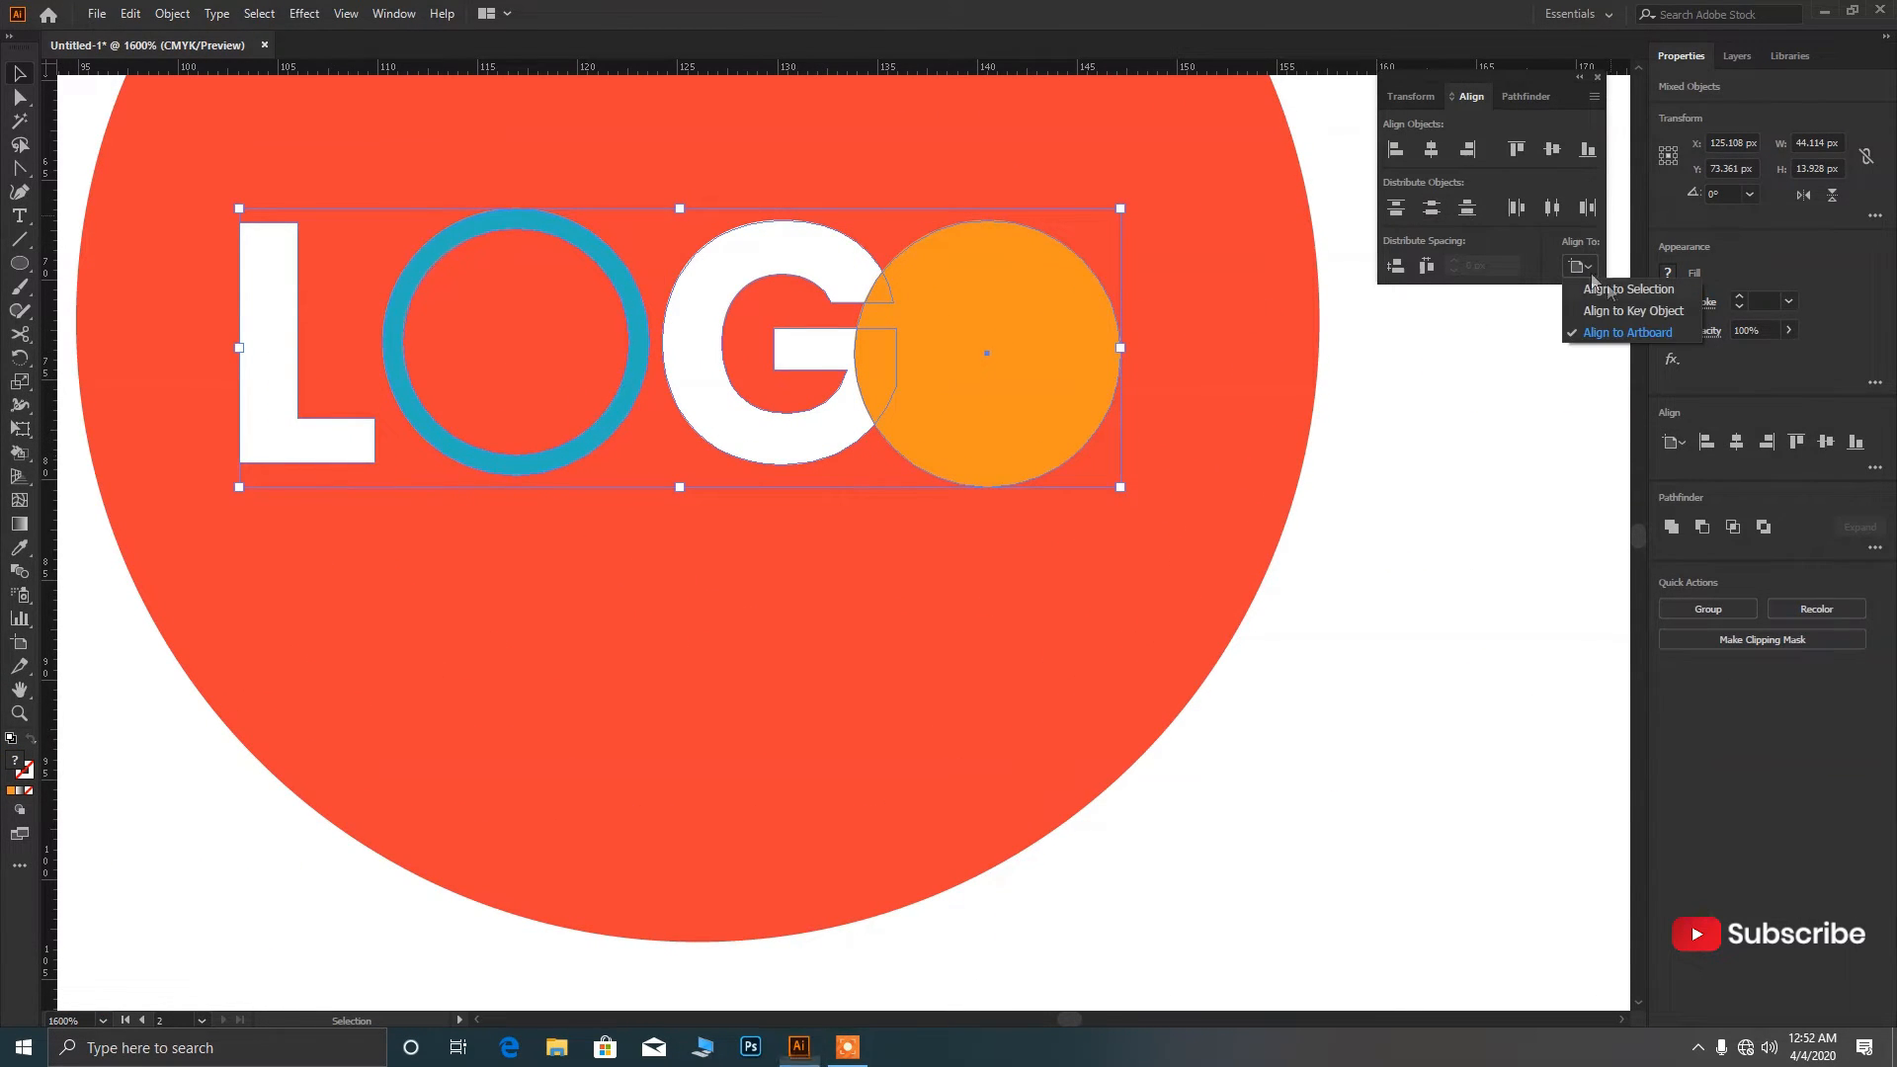
pyautogui.click(1612, 312)
pyautogui.click(1561, 156)
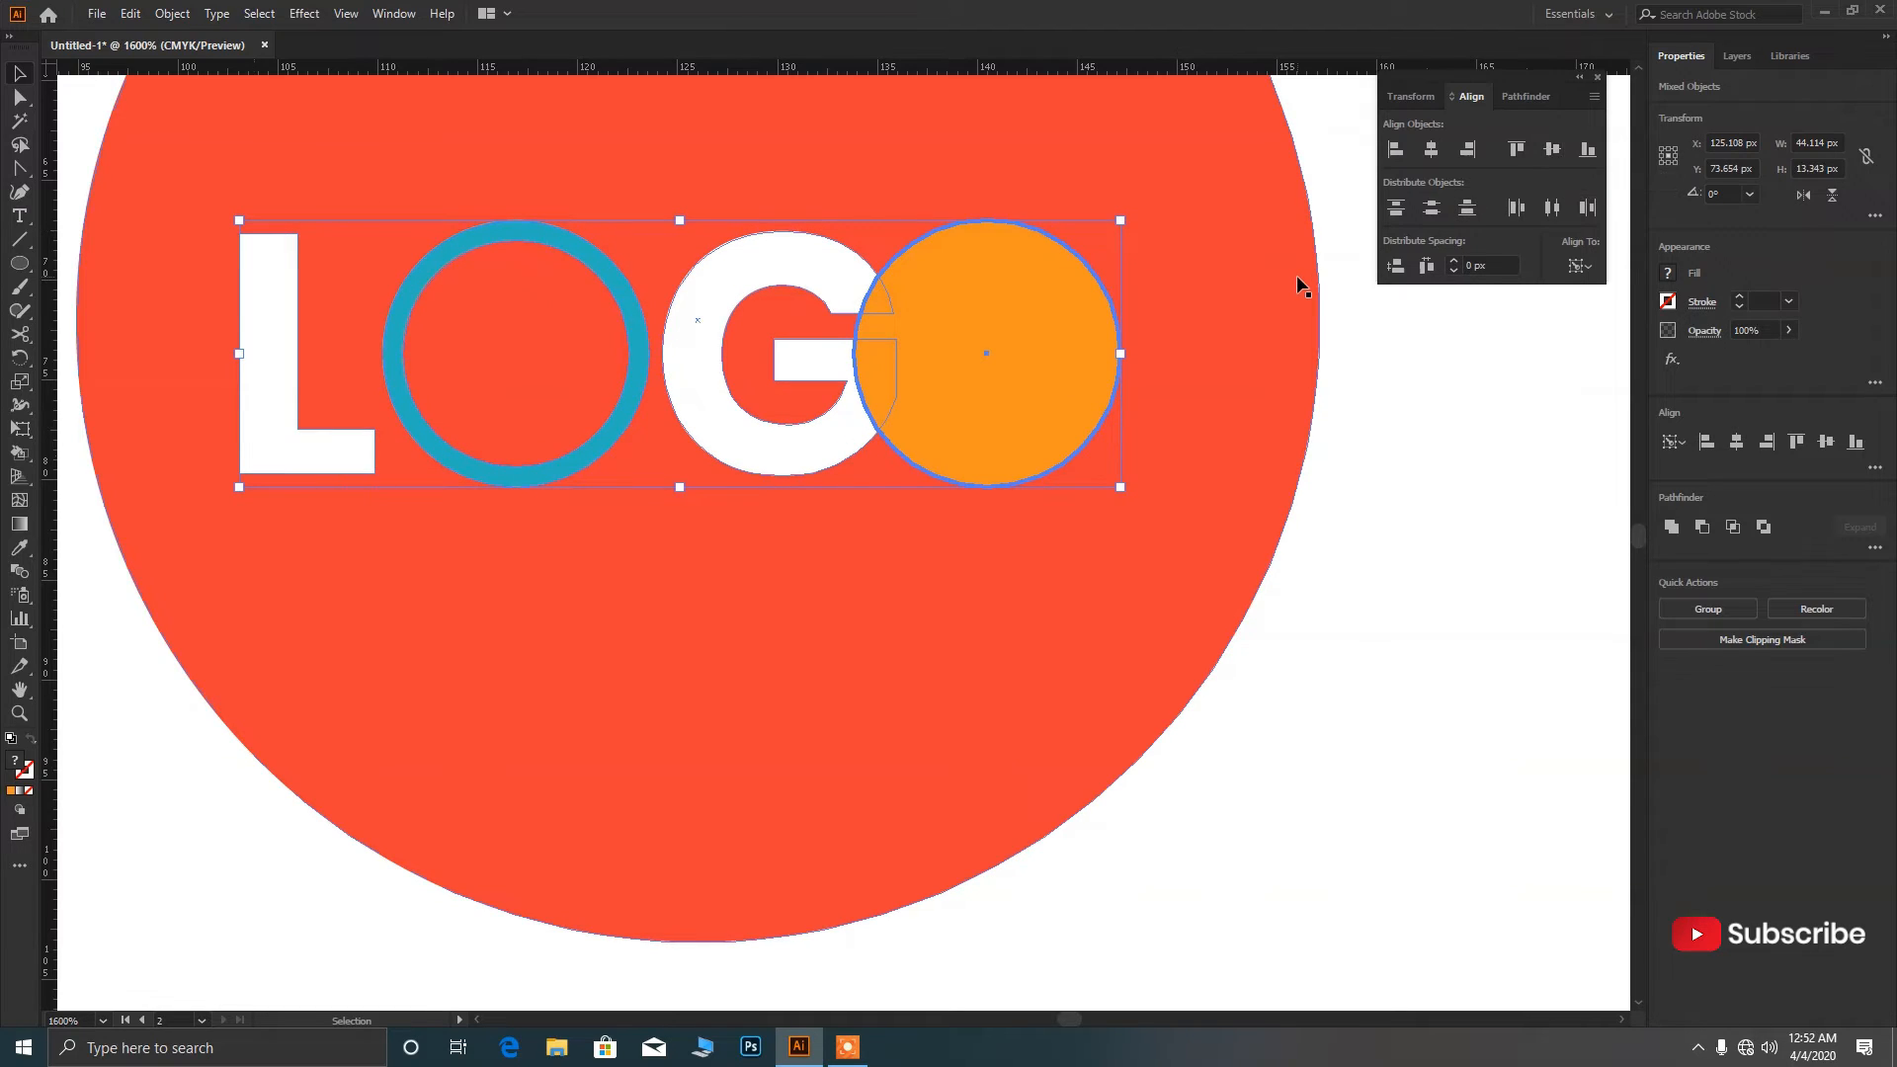
pyautogui.click(1500, 423)
pyautogui.scroll(-2, 1021, 437)
# Place a shrunken copy of the orange circle inside the first O's blue ring.
pyautogui.scroll(1, 1013, 531)
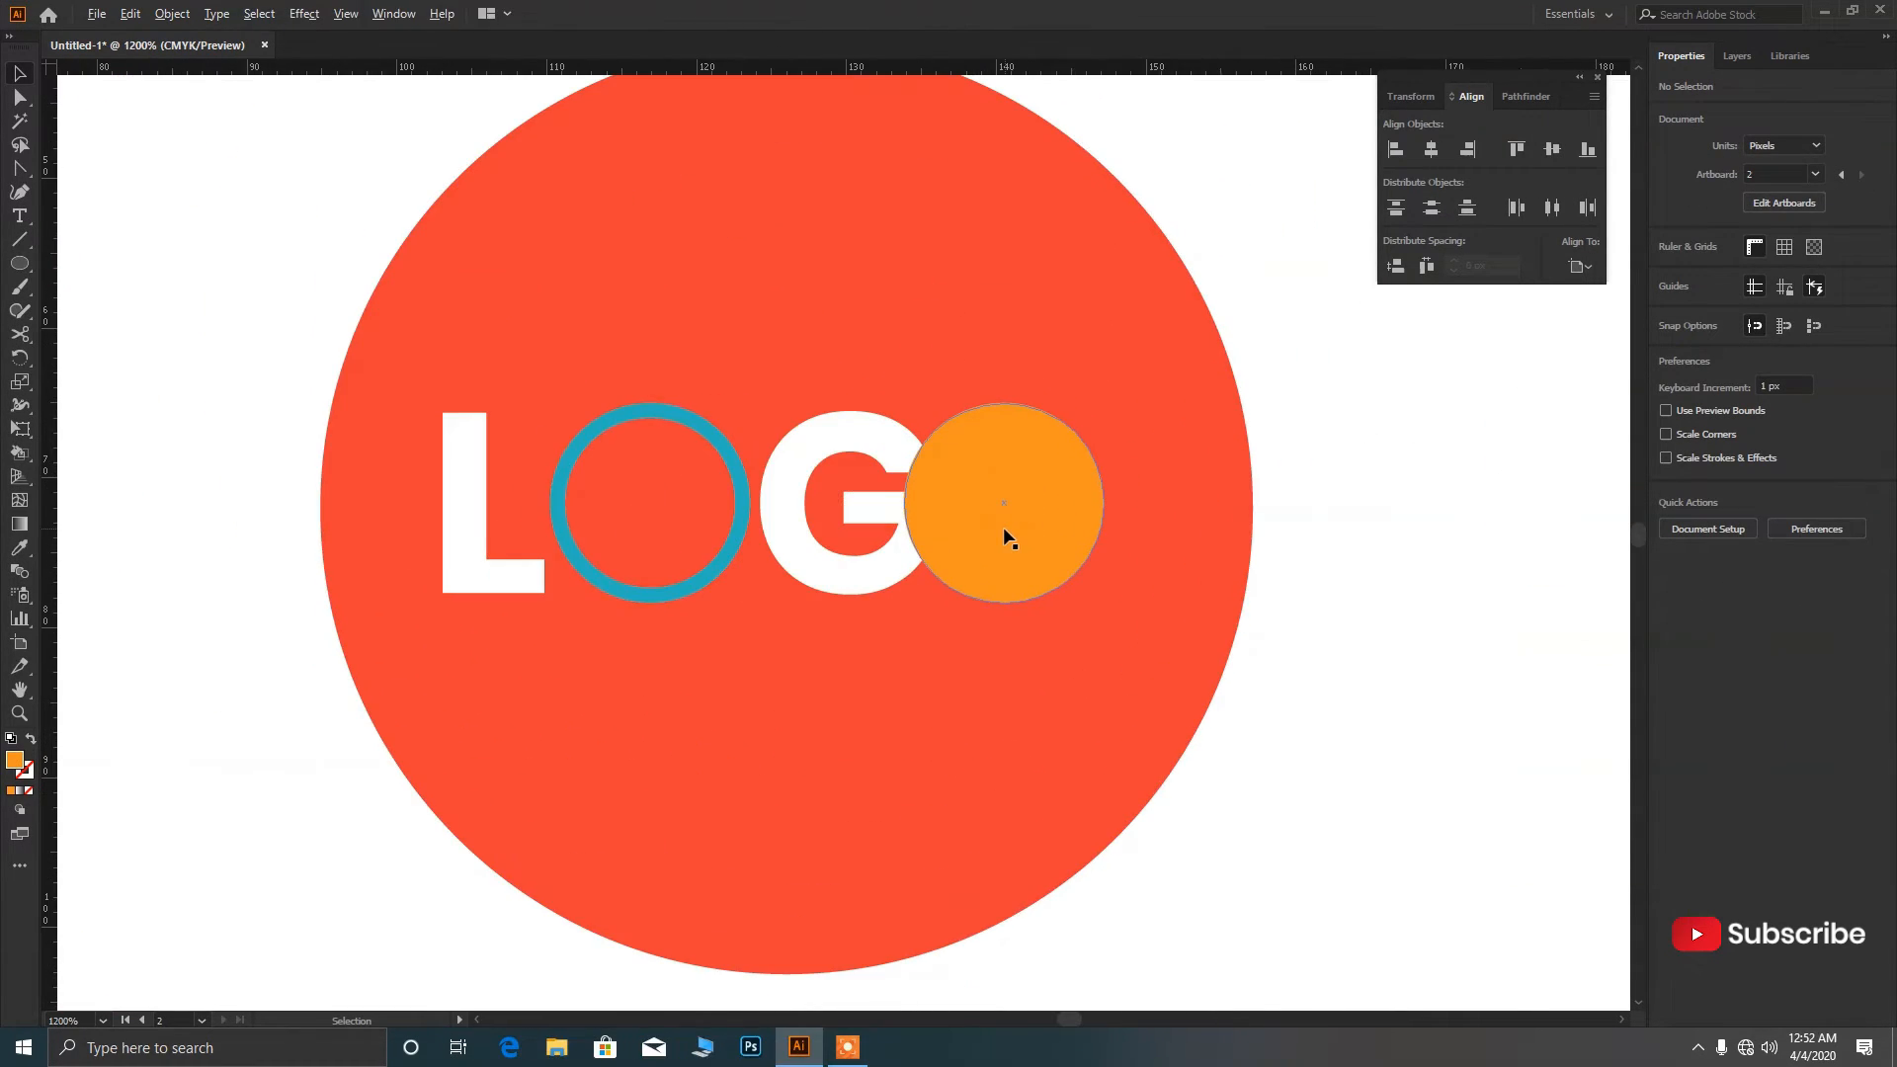
pyautogui.moveTo(1032, 537); pyautogui.dragTo(673, 536)
pyautogui.moveTo(750, 603); pyautogui.dragTo(727, 564)
pyautogui.scroll(-1, 730, 597)
pyautogui.click(730, 631)
pyautogui.scroll(-2, 732, 633)
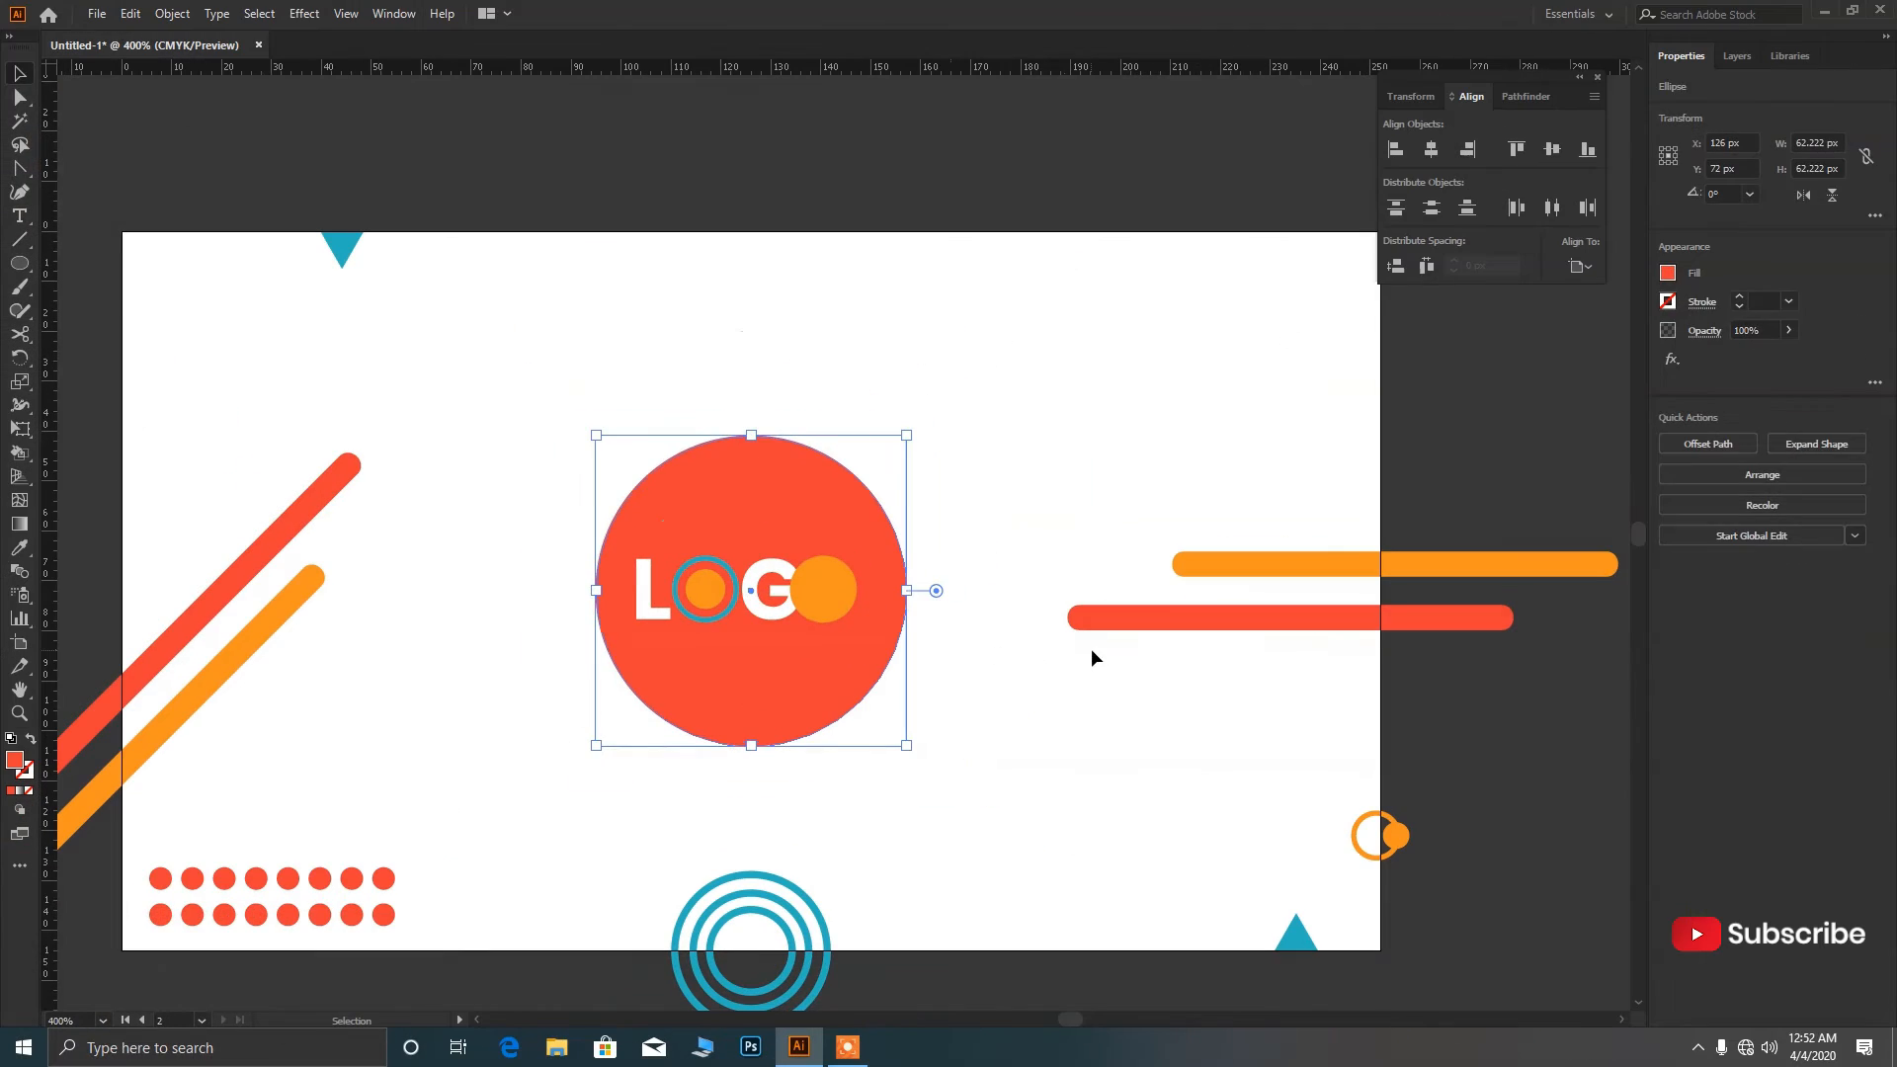
pyautogui.click(1090, 650)
pyautogui.scroll(3, 840, 607)
# Paste an orange outline copy of the right circle in front, then delete it.
pyautogui.click(839, 583)
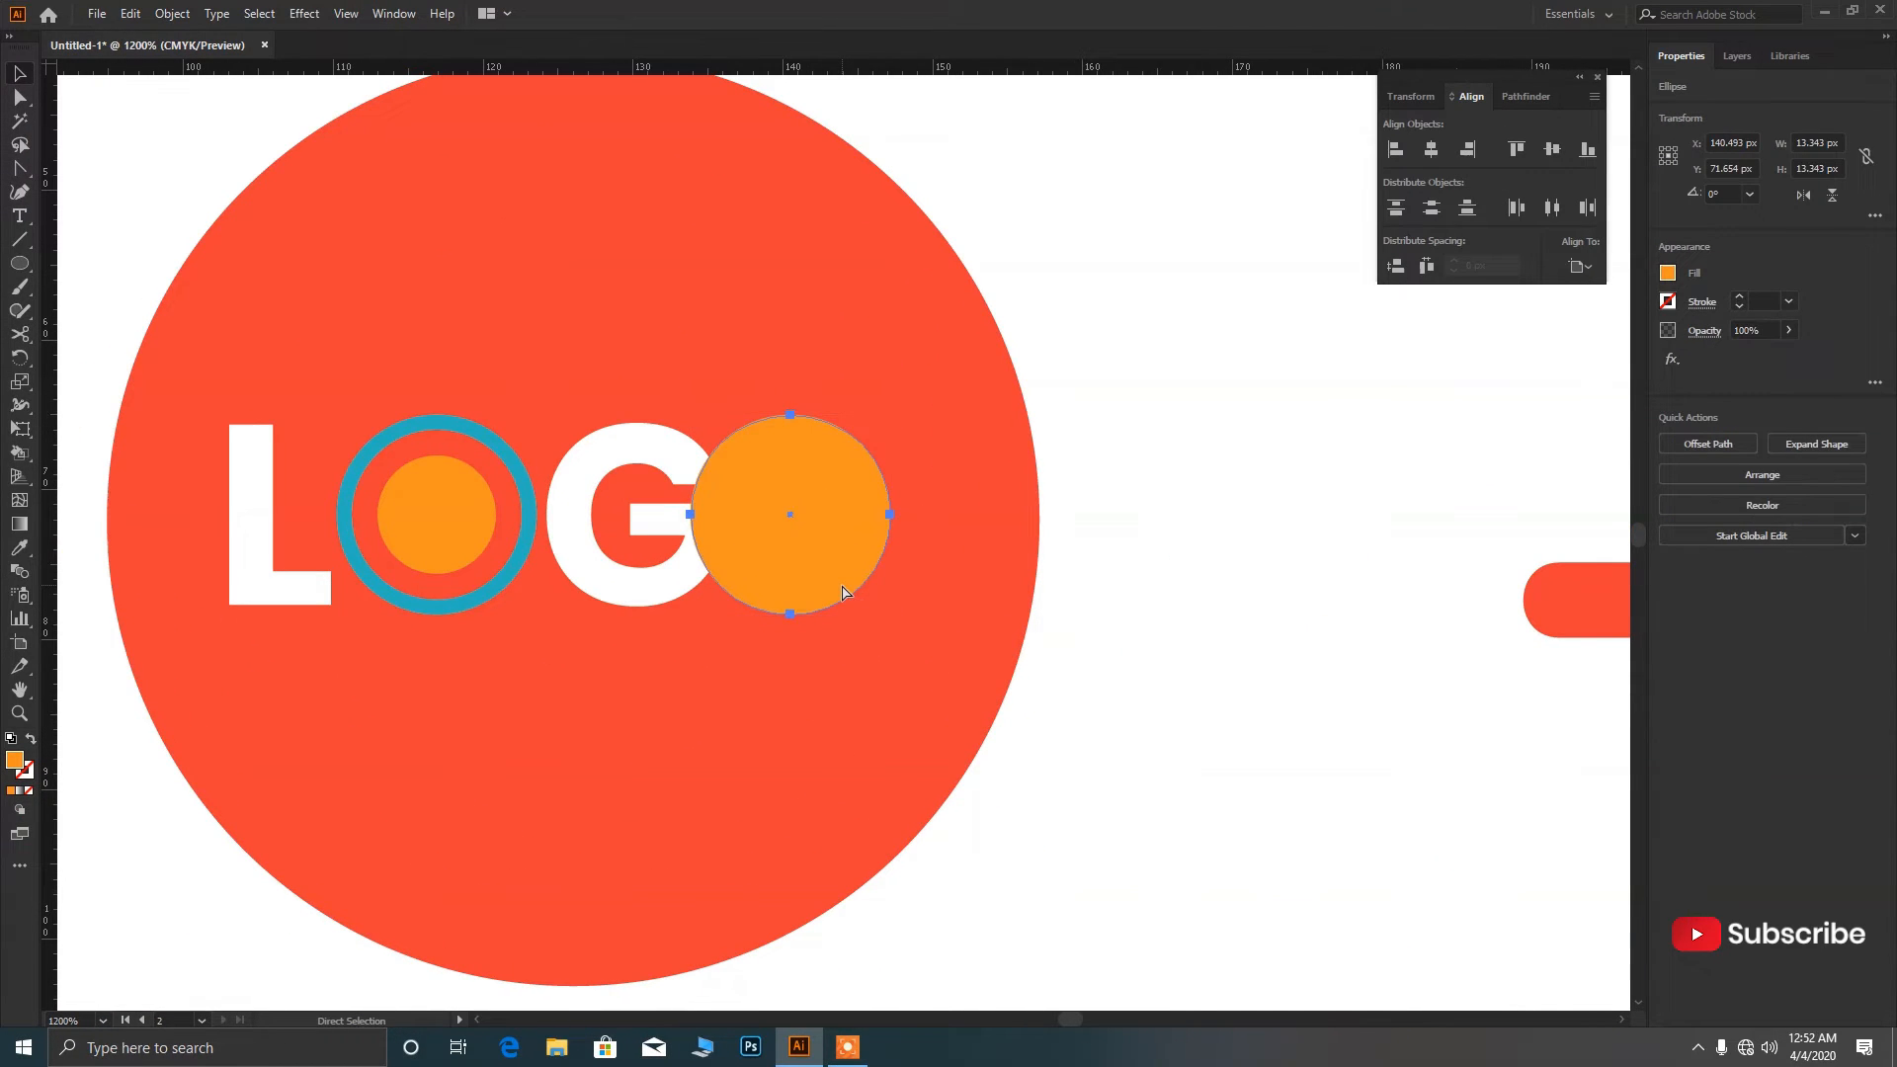
pyautogui.hotkey('ctrl', 'c')
pyautogui.hotkey('ctrl', 'f')
pyautogui.hotkey('shift', 'x')
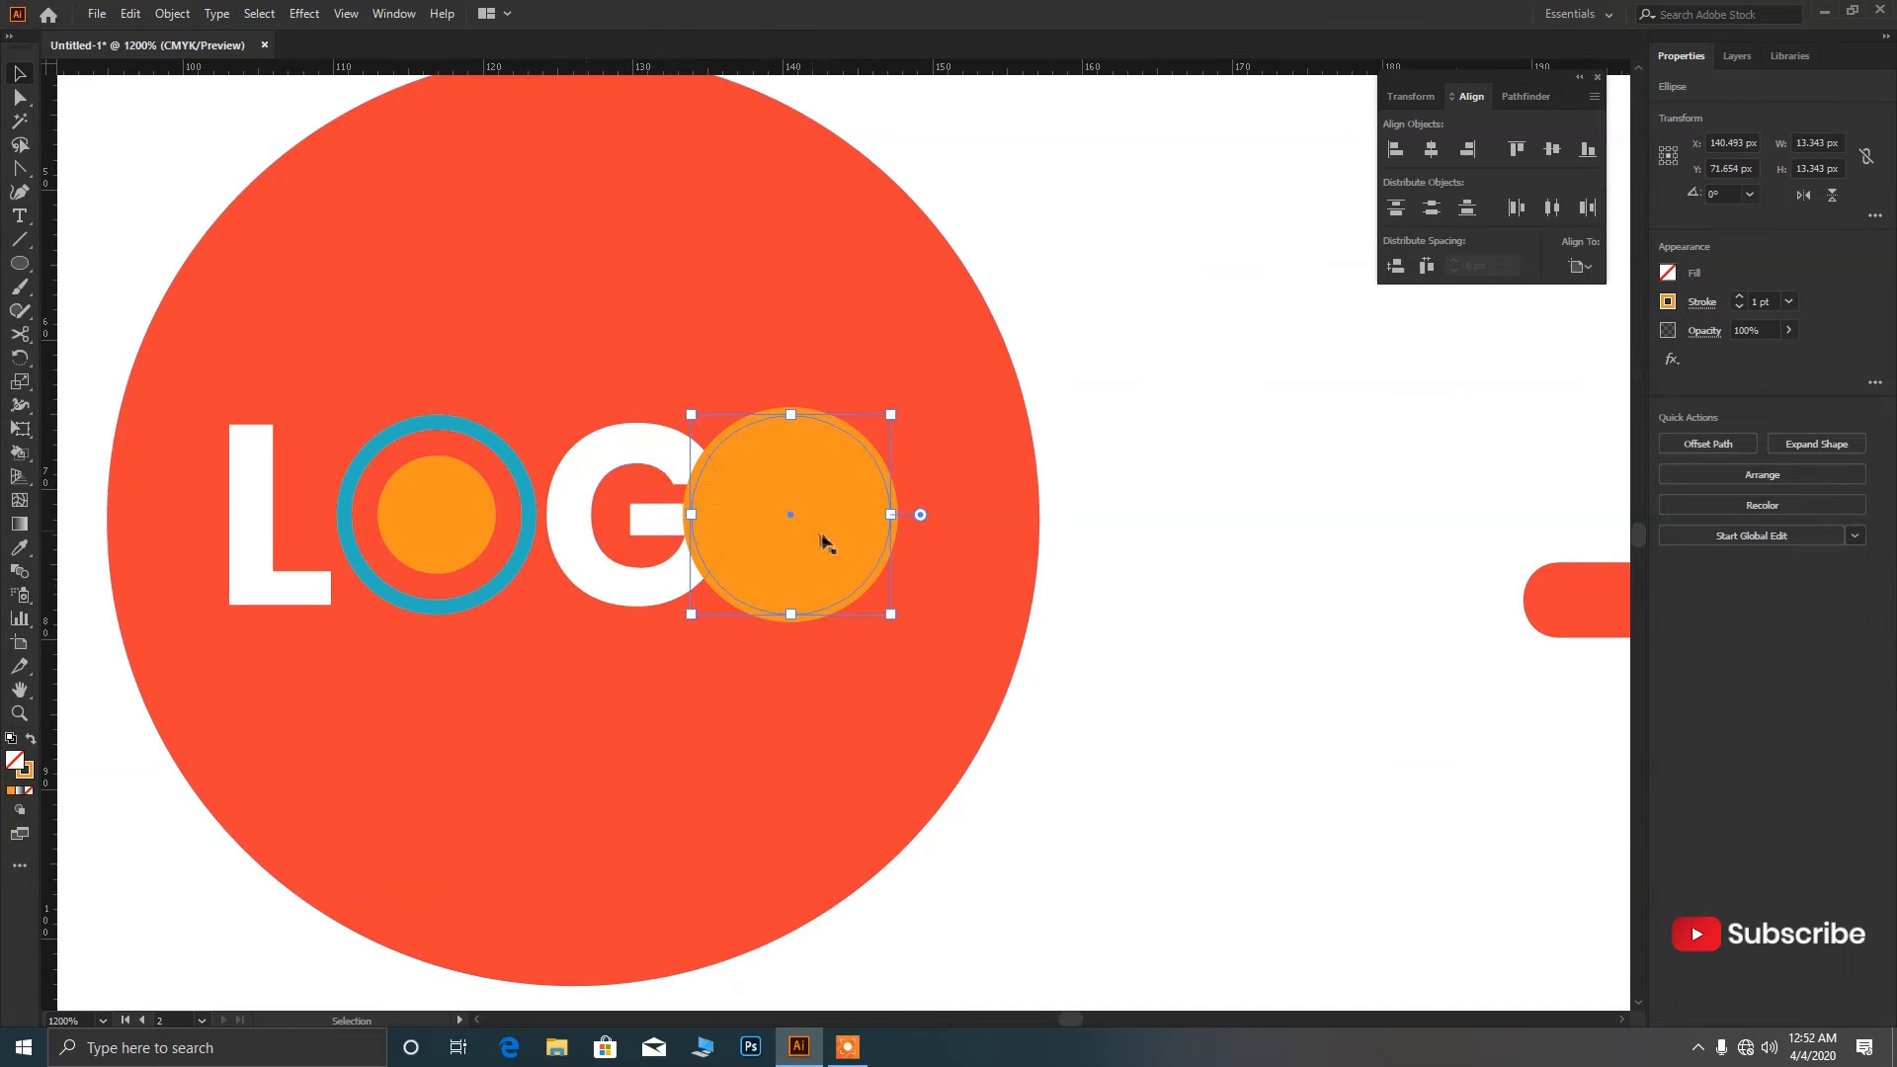
pyautogui.press('Delete')
# Copy the blue ring onto the orange circle and bring it to the front.
pyautogui.moveTo(521, 563); pyautogui.dragTo(864, 587)
pyautogui.rightClick(876, 563)
pyautogui.moveTo(1016, 807)
pyautogui.click(1136, 806)
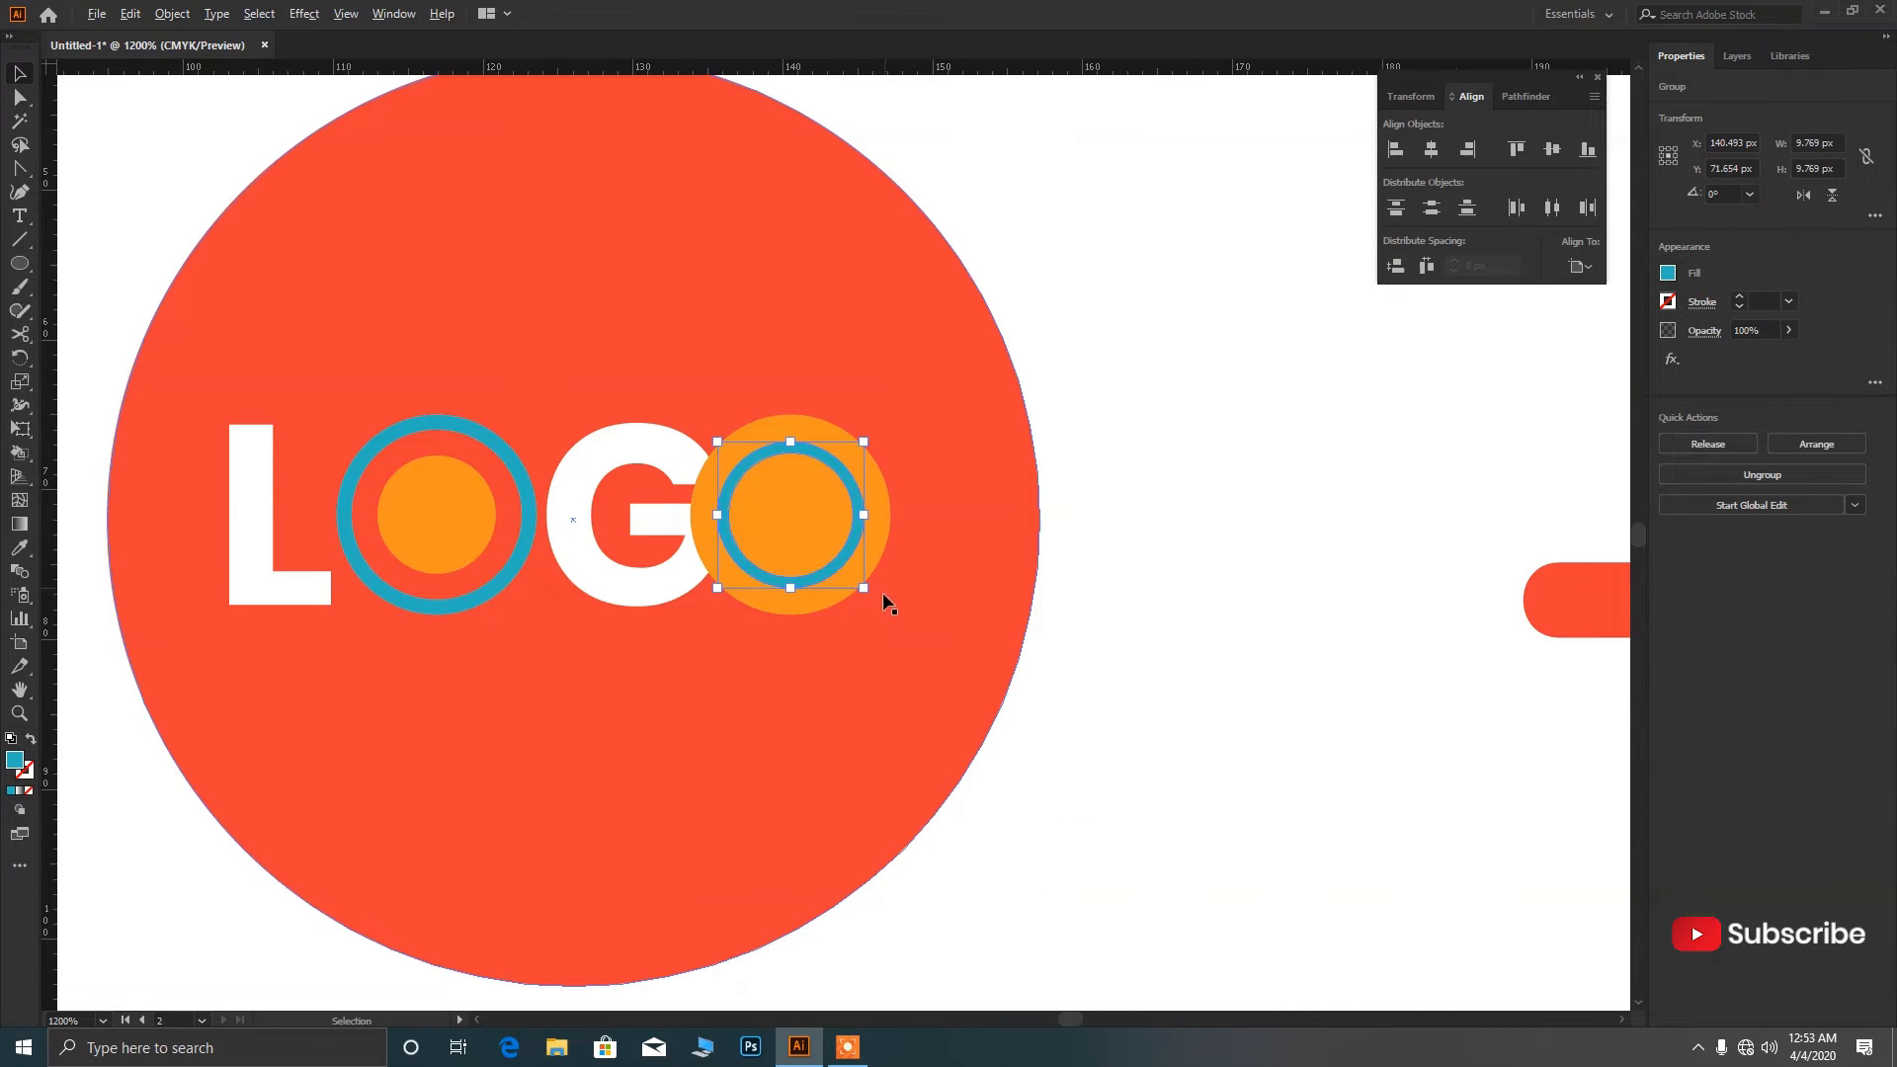
pyautogui.scroll(-3, 880, 593)
pyautogui.click(1075, 608)
# Check the teal ring's alignment inside the orange O by nudging it and undoing.
pyautogui.click(848, 595)
pyautogui.scroll(4, 847, 595)
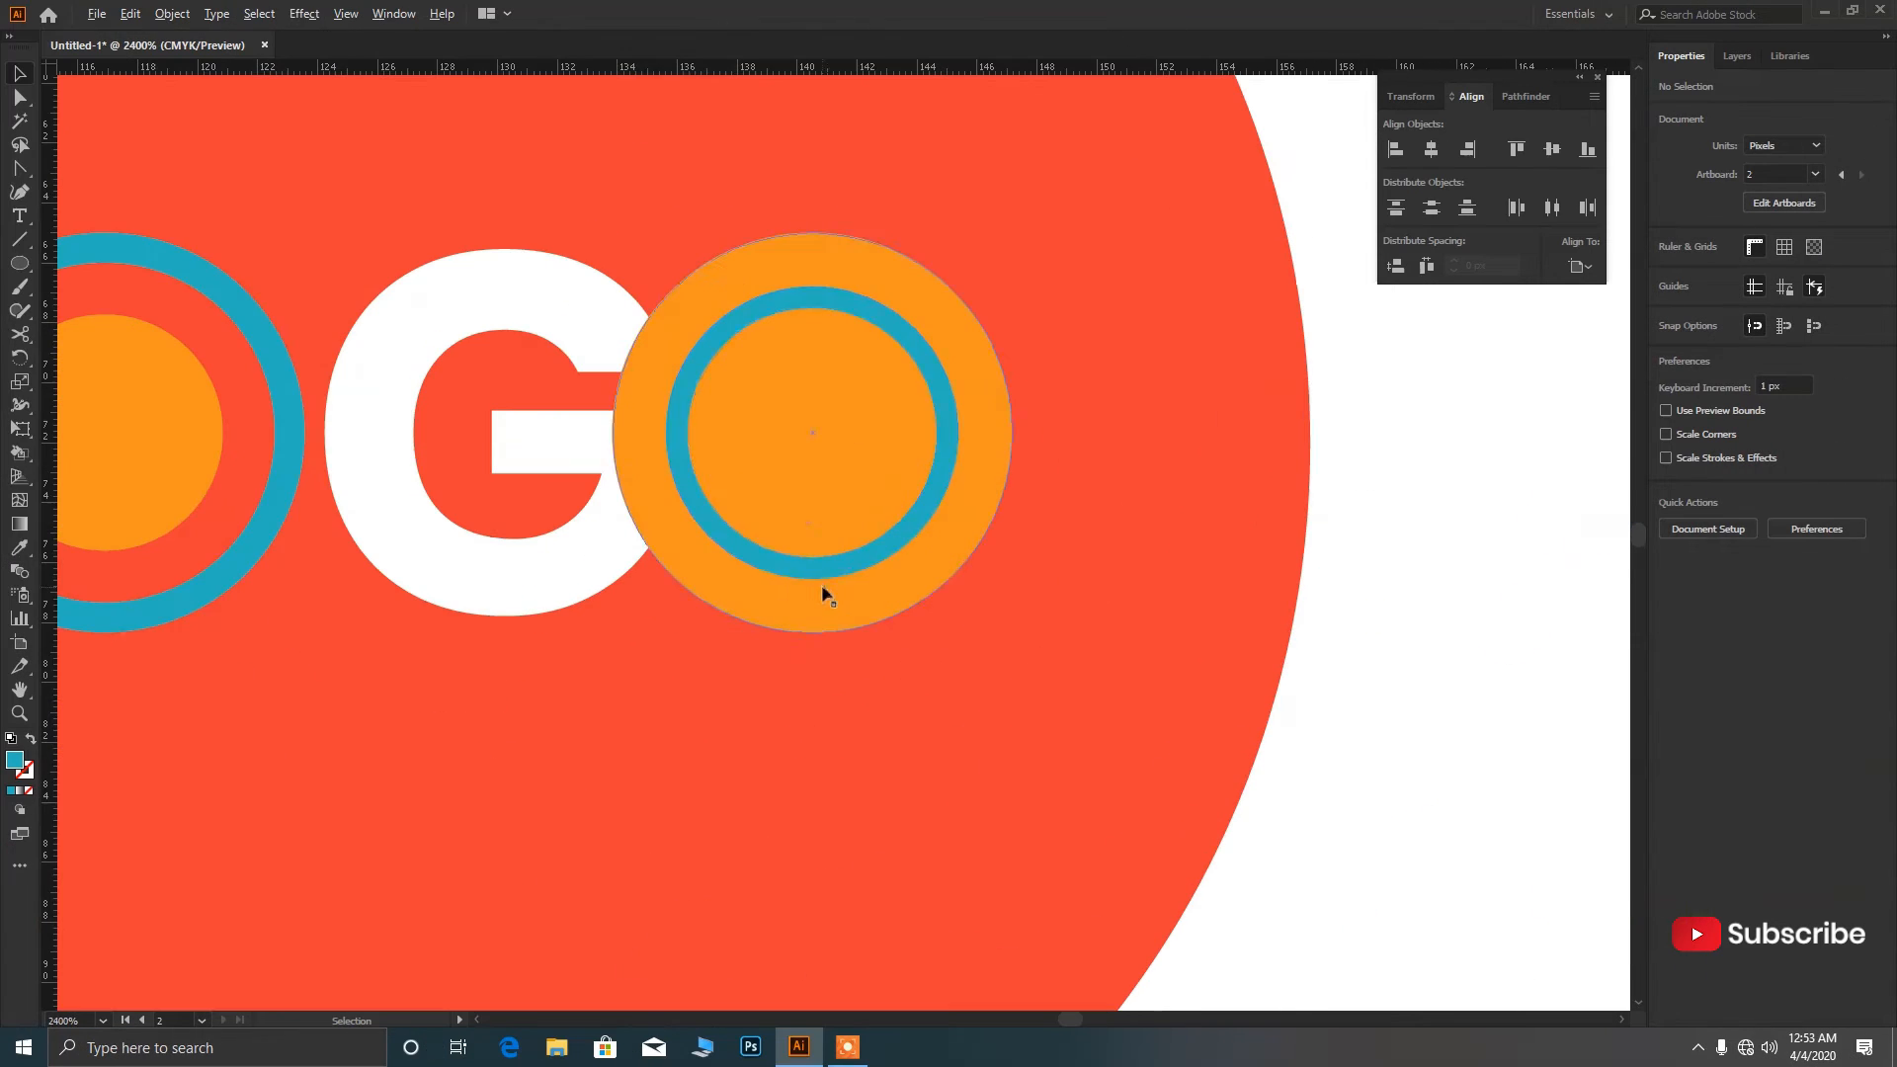
pyautogui.press('Down')
pyautogui.hotkey('ctrl', 'z')
pyautogui.click(1084, 621)
pyautogui.scroll(-2, 946, 606)
pyautogui.scroll(-2, 1092, 620)
# Colour the G of LOGO with the dark navy swatch.
pyautogui.click(1094, 614)
pyautogui.scroll(-1, 1095, 614)
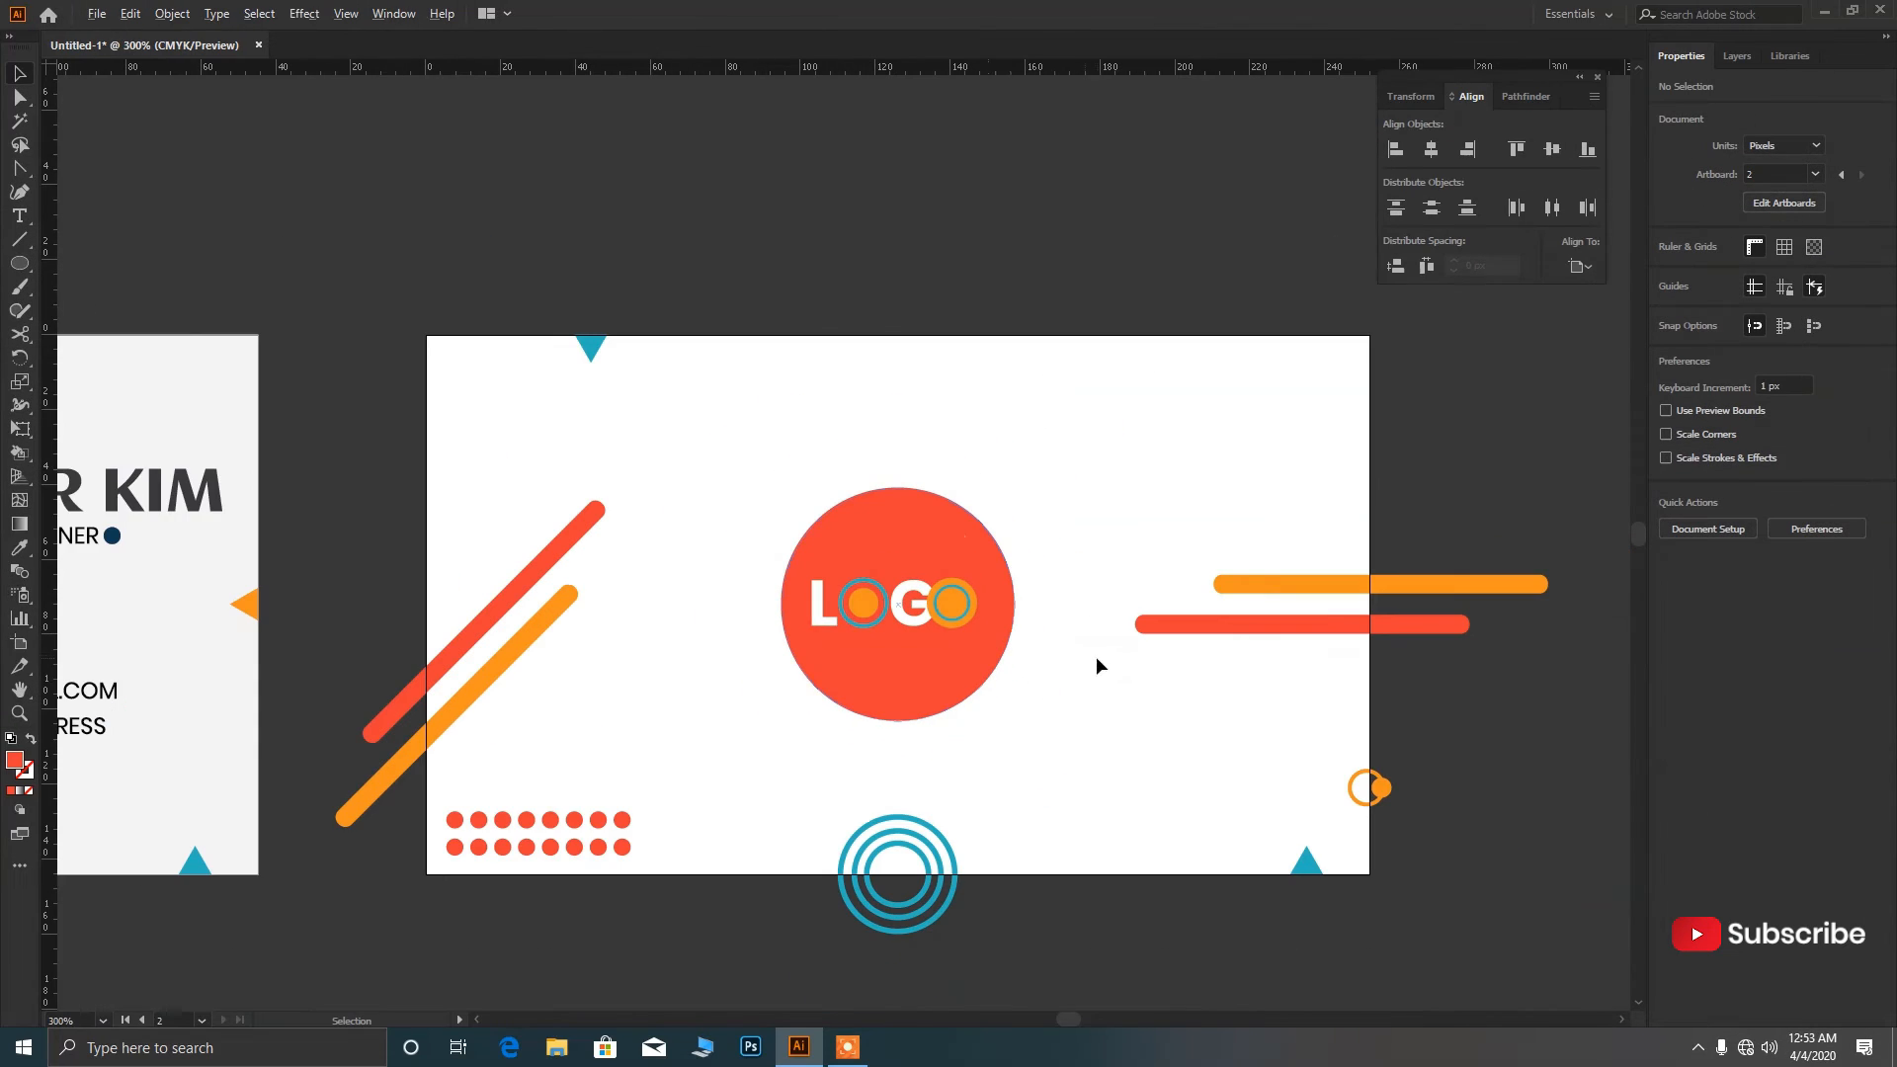
pyautogui.scroll(1, 1095, 656)
pyautogui.click(878, 619)
pyautogui.press('i')
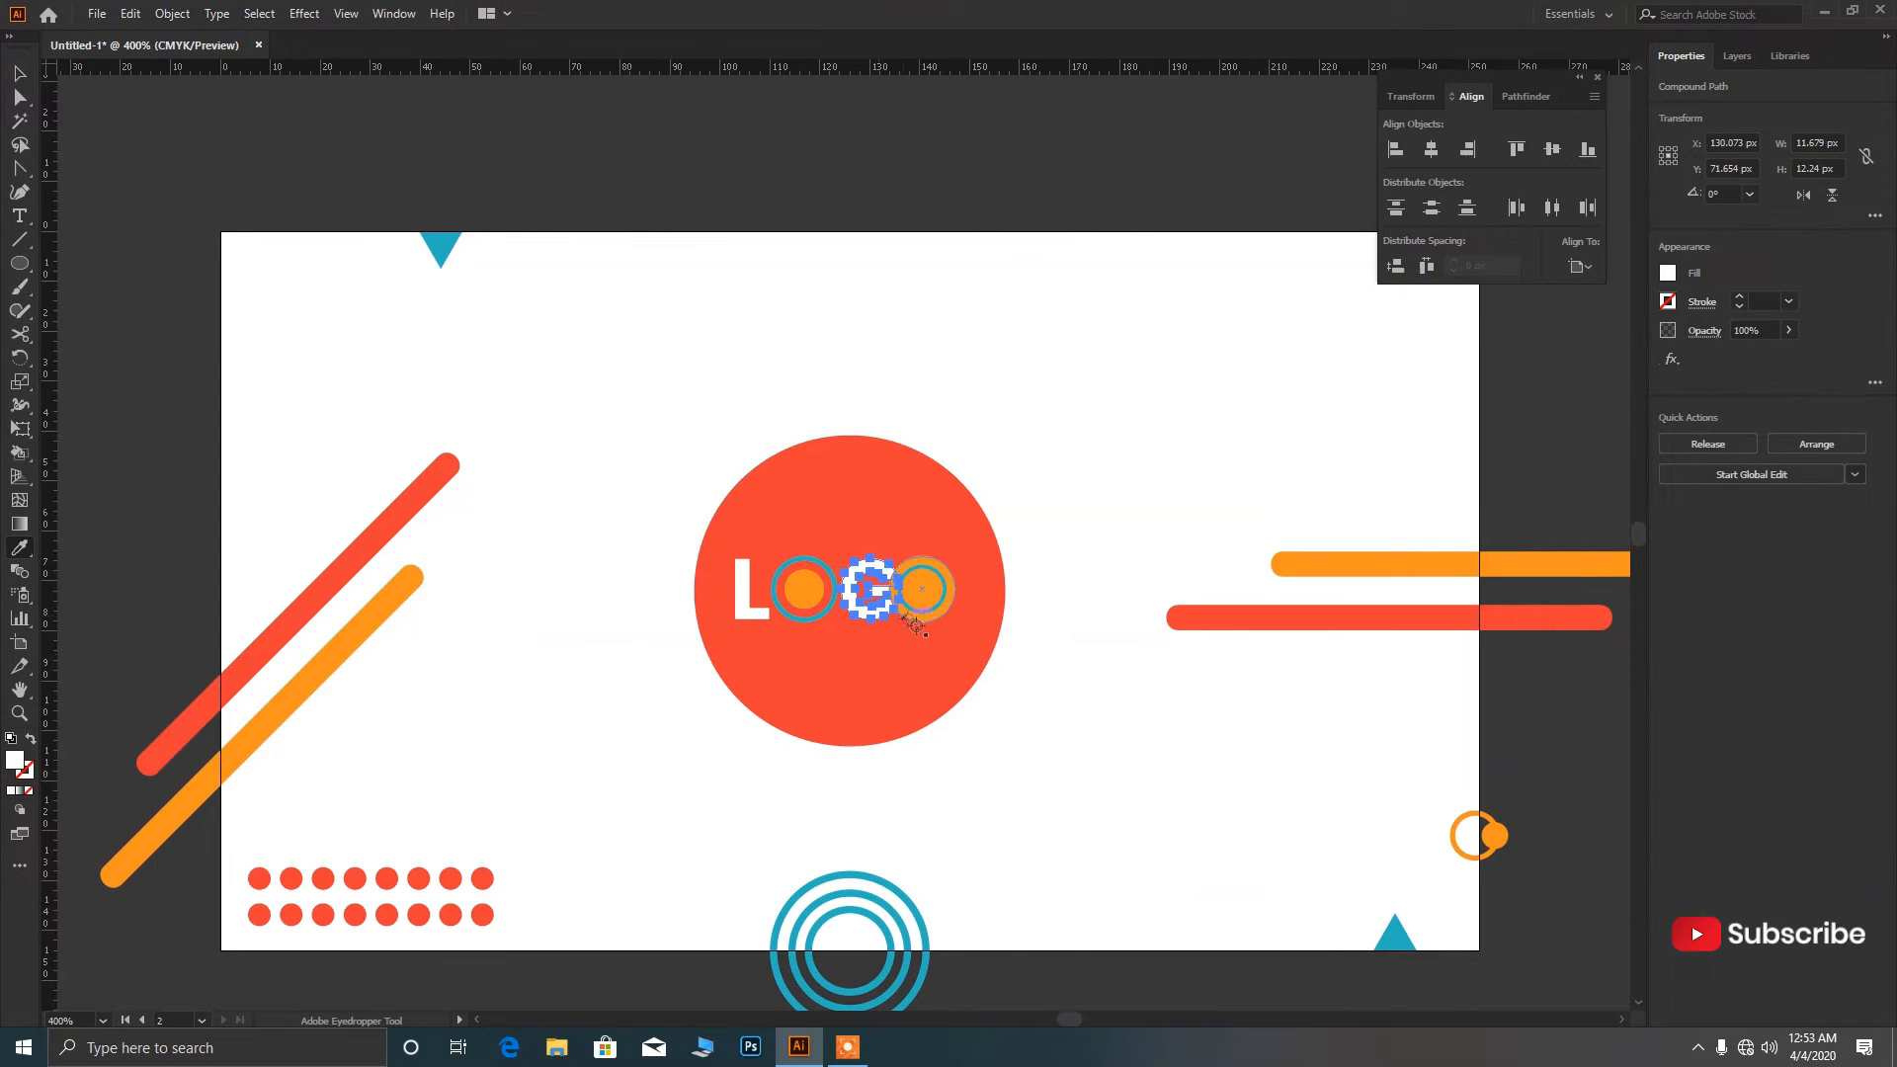
pyautogui.scroll(-3, 1028, 681)
pyautogui.scroll(-2, 859, 622)
pyautogui.scroll(2, 656, 702)
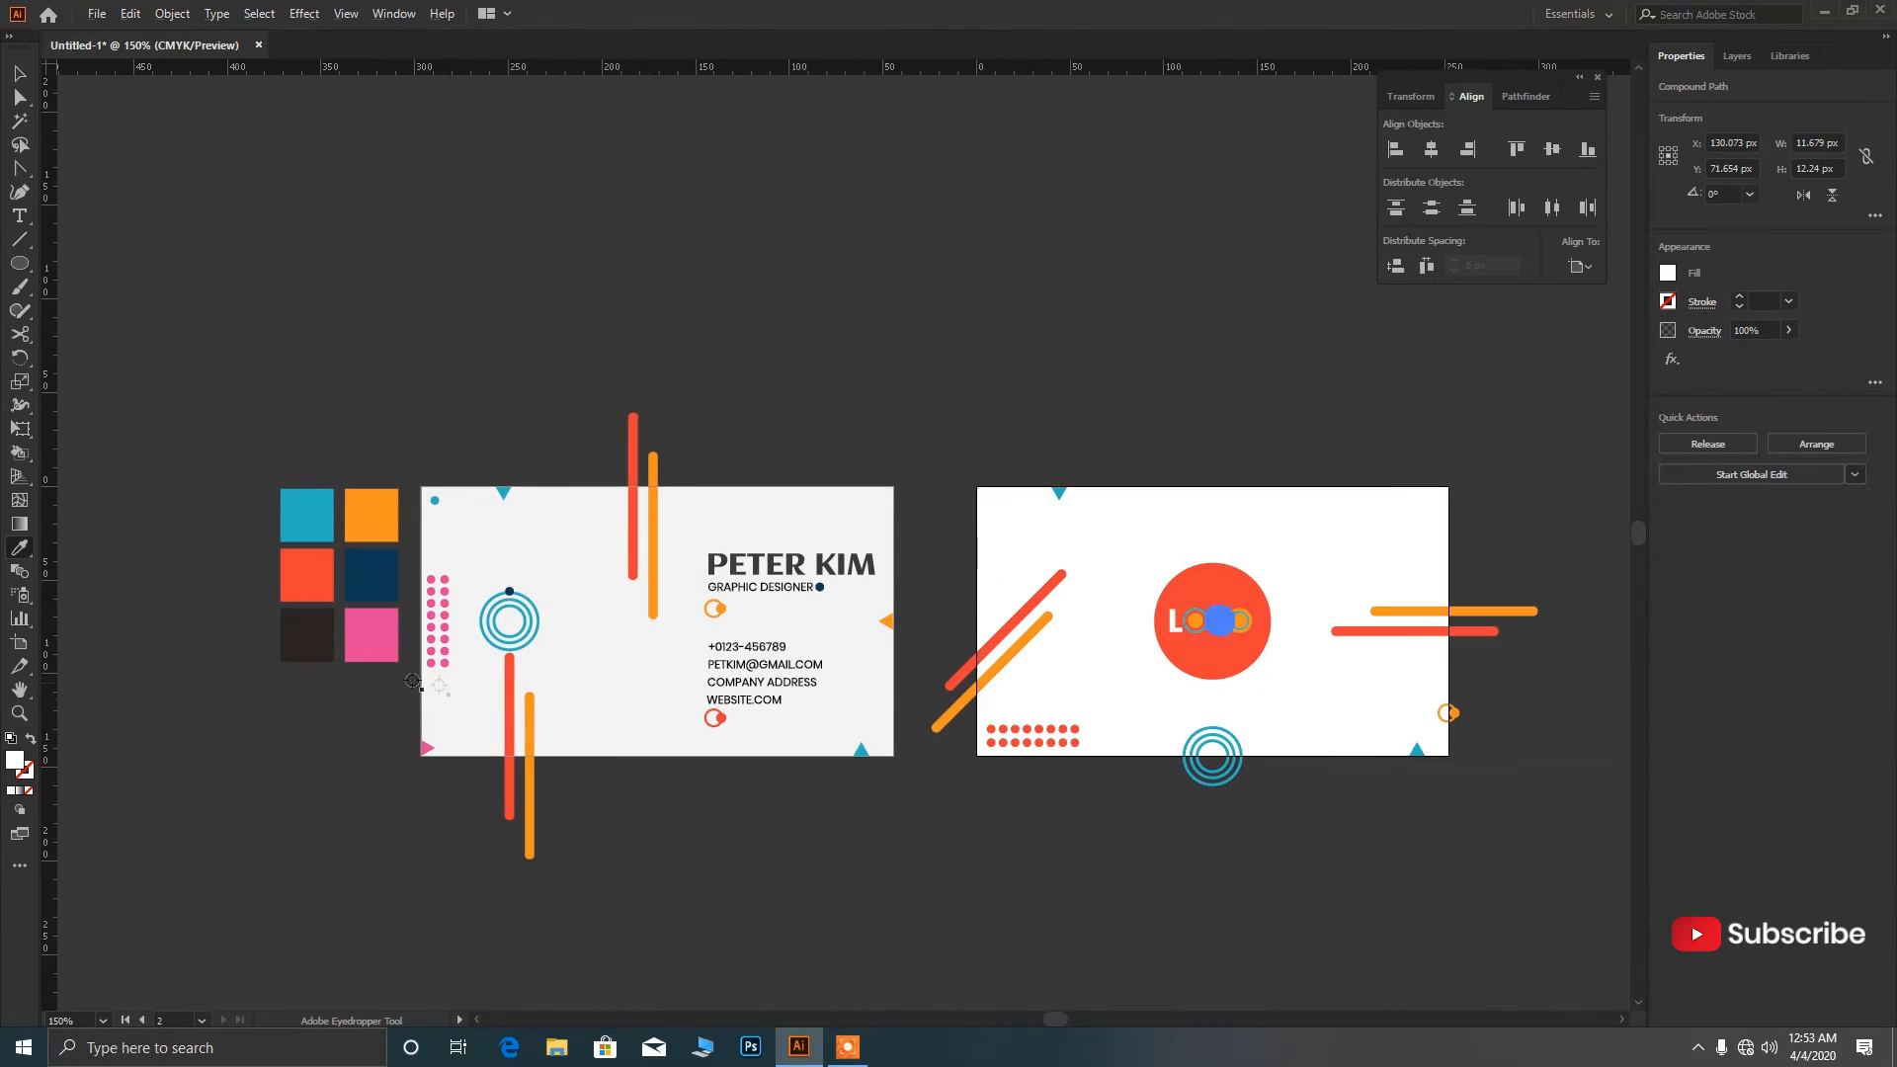
pyautogui.scroll(1, 375, 655)
pyautogui.click(297, 637)
pyautogui.press('v')
pyautogui.click(1090, 407)
# Give the L of LOGO the same dark navy as the G.
pyautogui.scroll(-1, 788, 455)
pyautogui.scroll(2, 1412, 583)
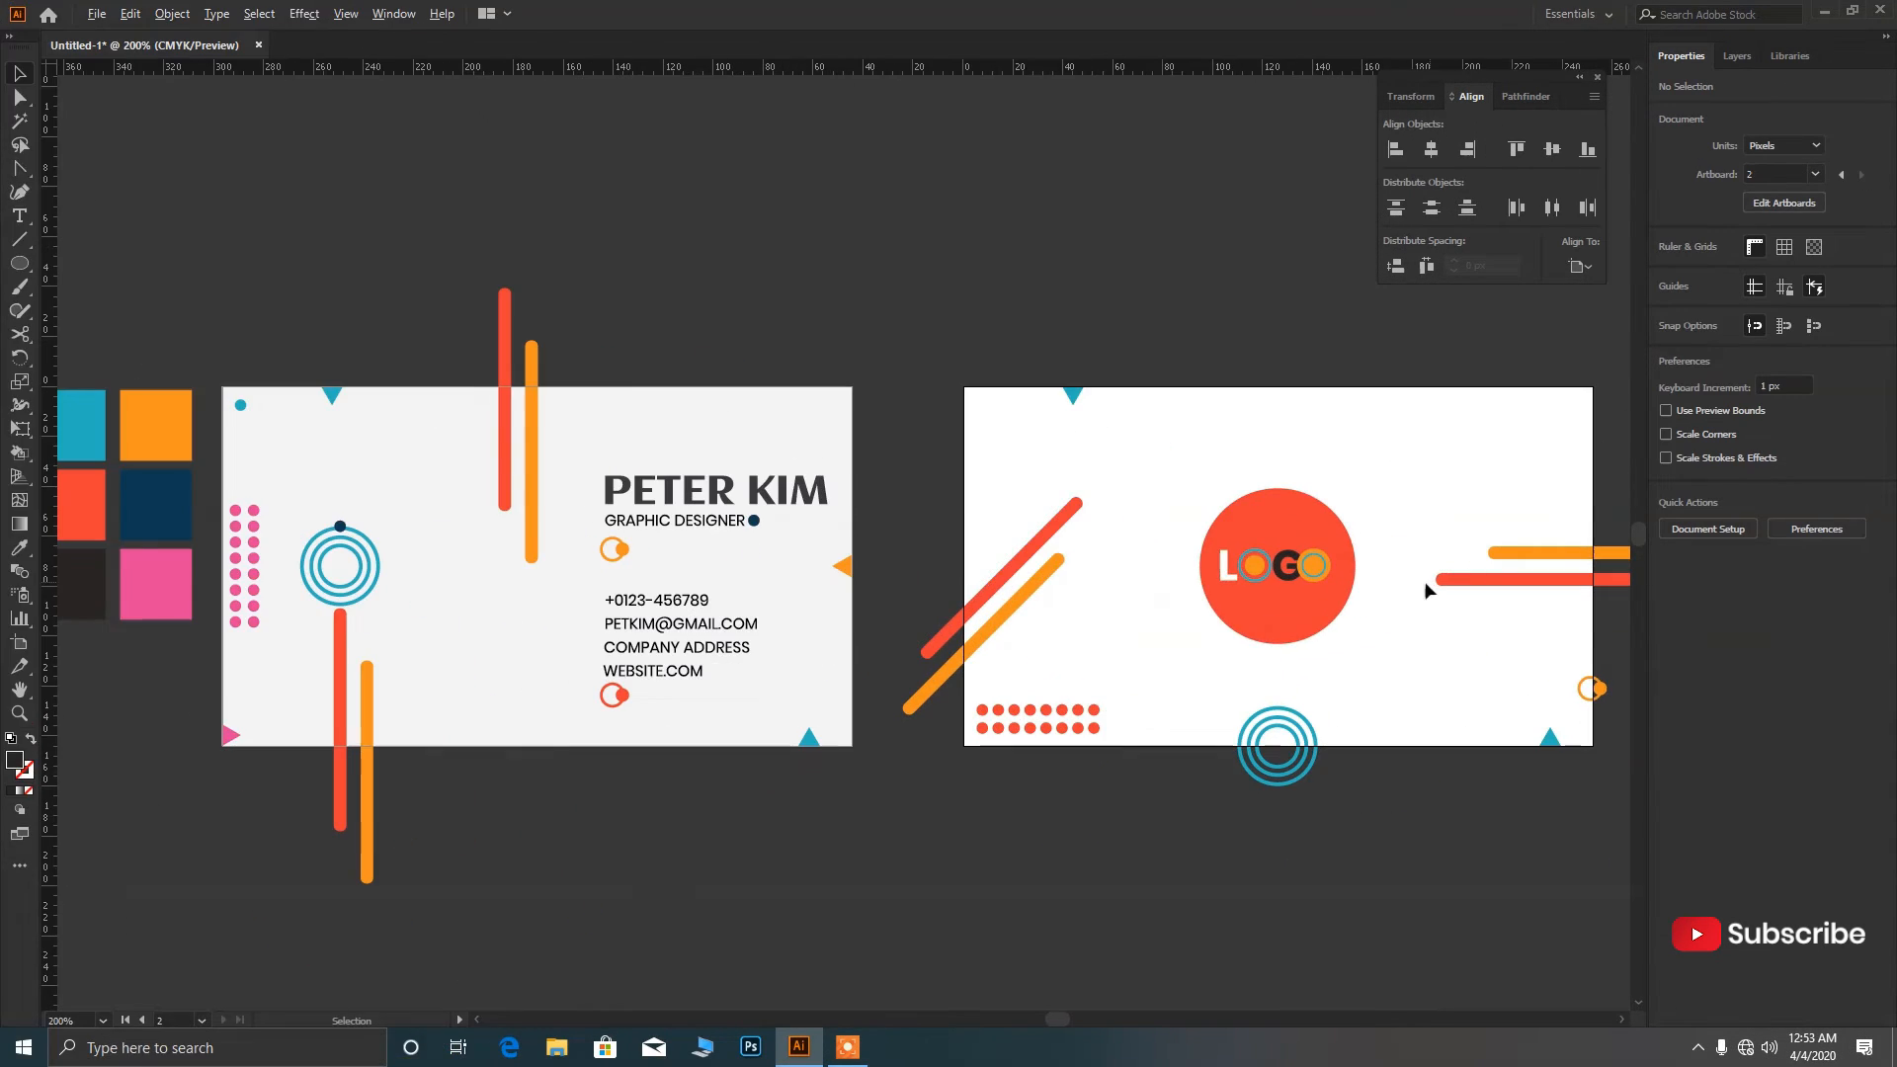
pyautogui.scroll(-1, 1146, 582)
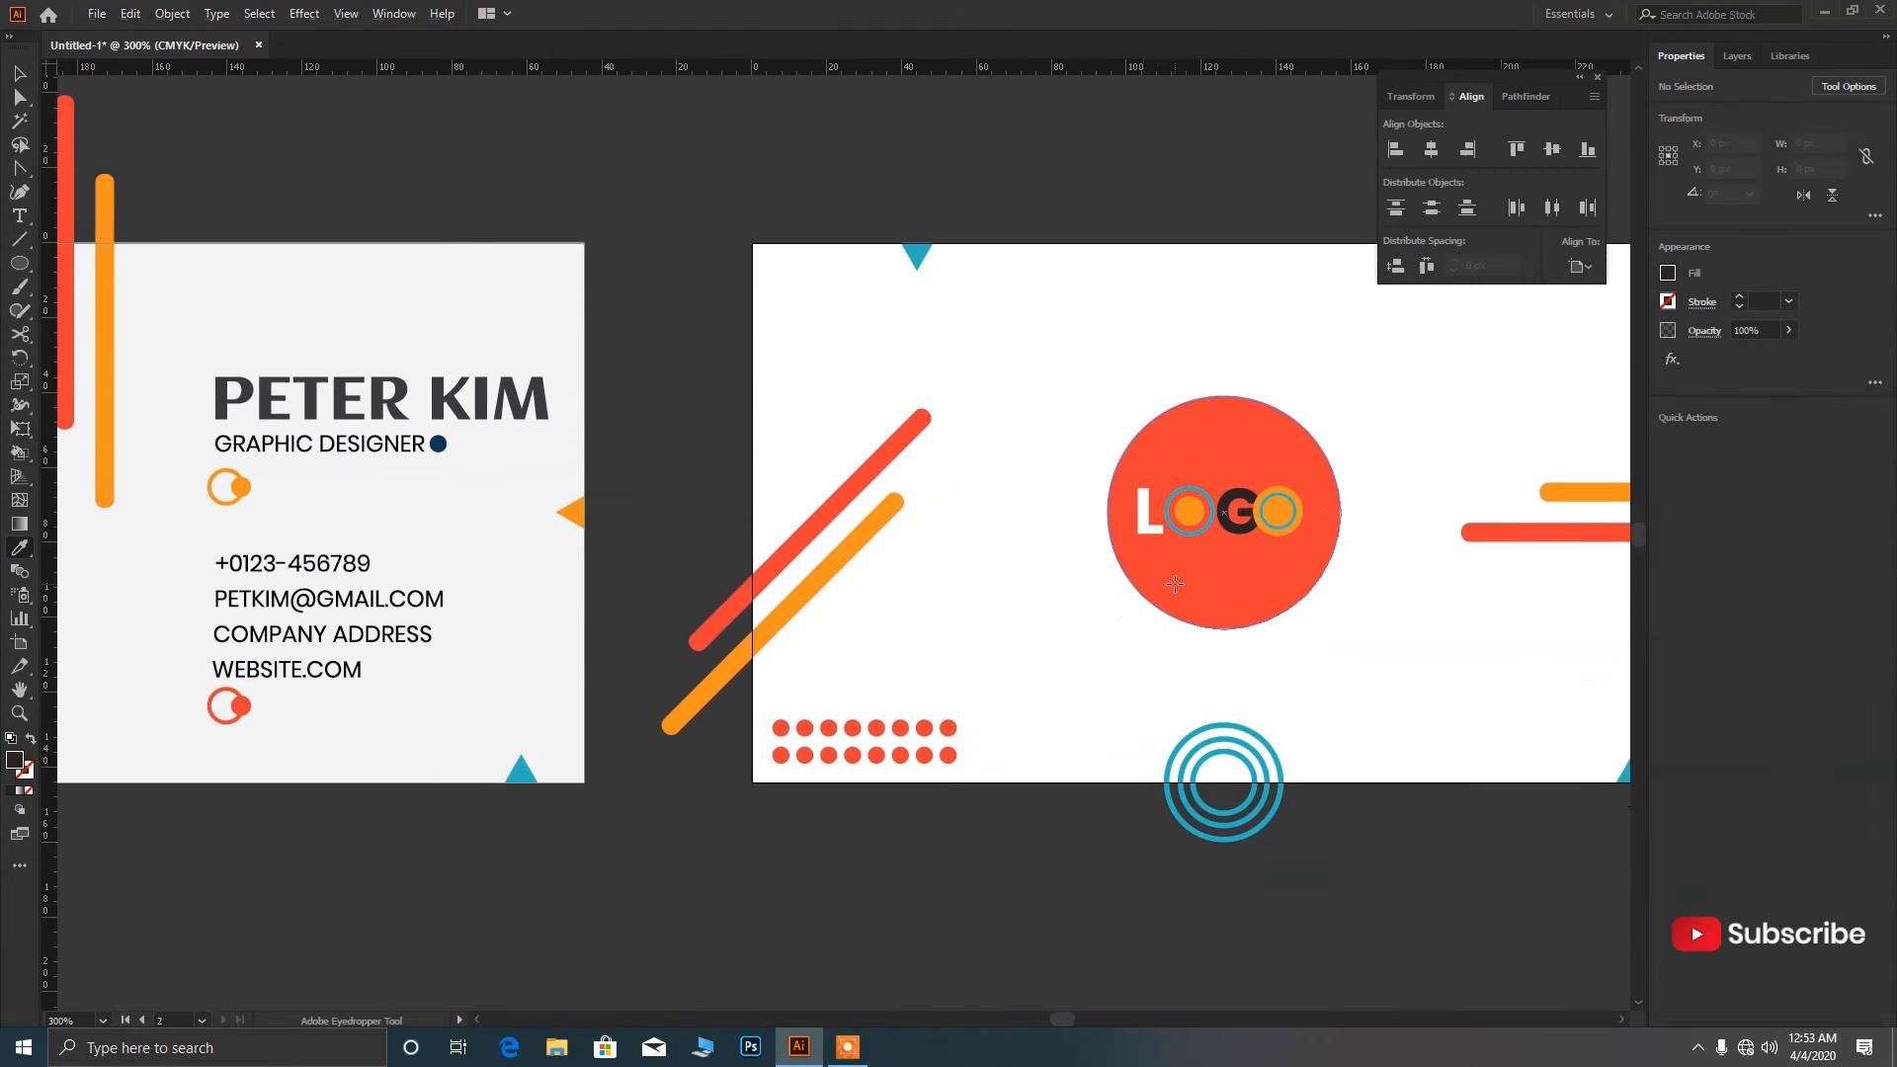
pyautogui.scroll(-1, 1146, 583)
pyautogui.press('i')
pyautogui.keyDown('ctrl'); pyautogui.click(1156, 538); pyautogui.keyUp('ctrl')
pyautogui.click(1220, 540)
pyautogui.click(18, 73)
pyautogui.click(708, 318)
pyautogui.scroll(1, 1424, 602)
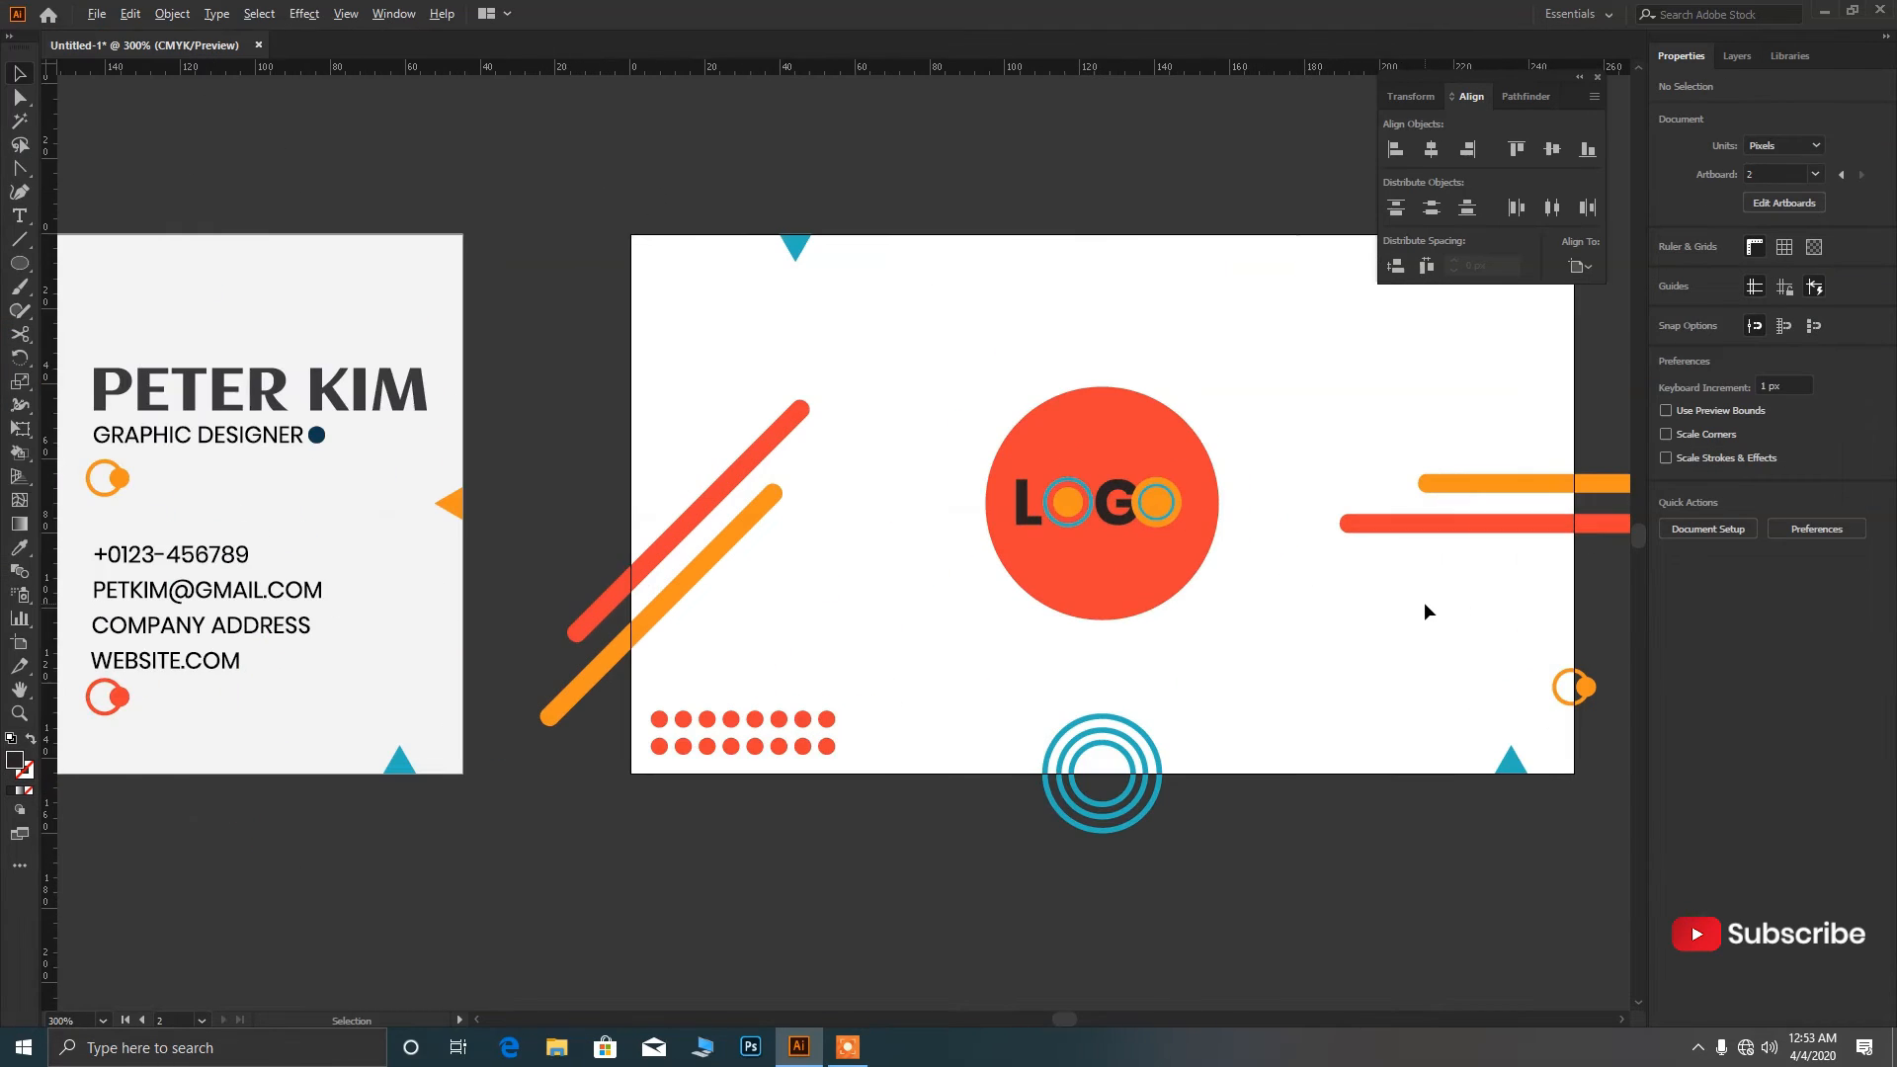
pyautogui.scroll(-2, 1207, 588)
pyautogui.scroll(1, 1214, 581)
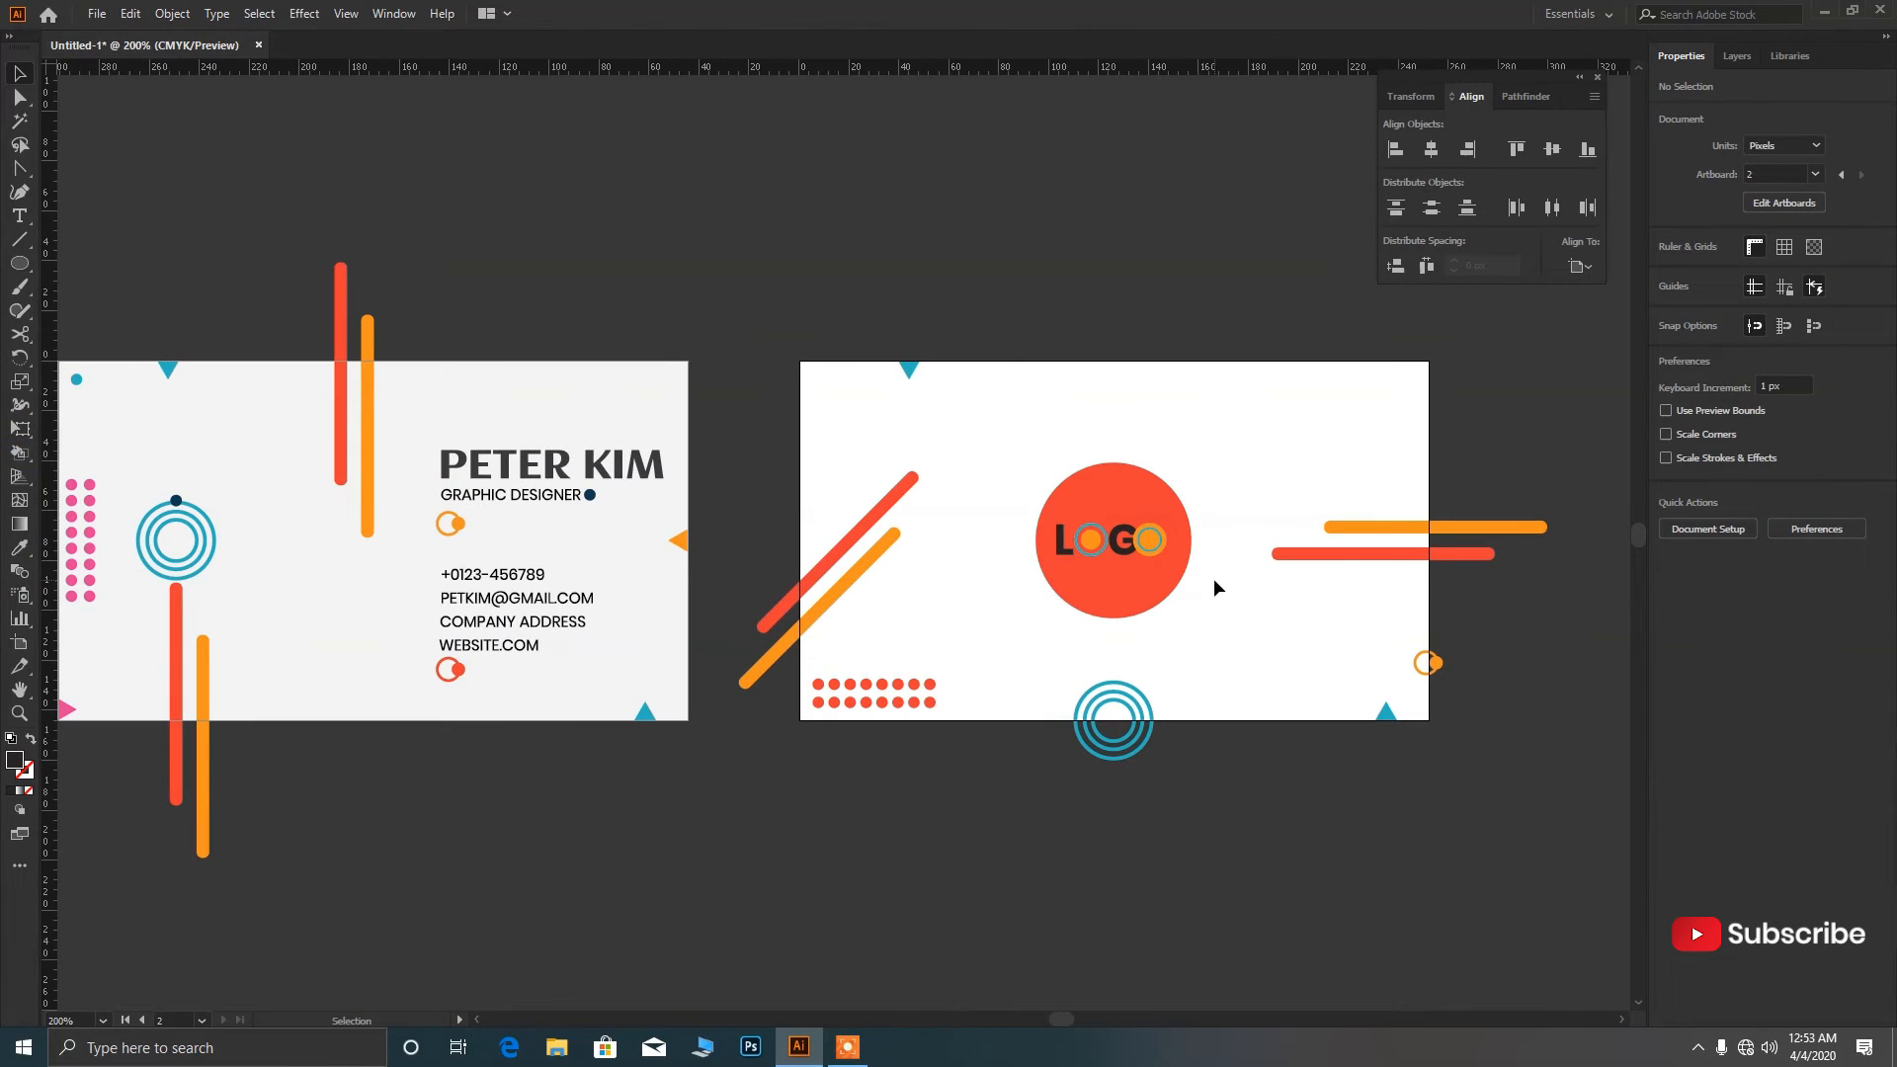
pyautogui.scroll(-1, 1214, 581)
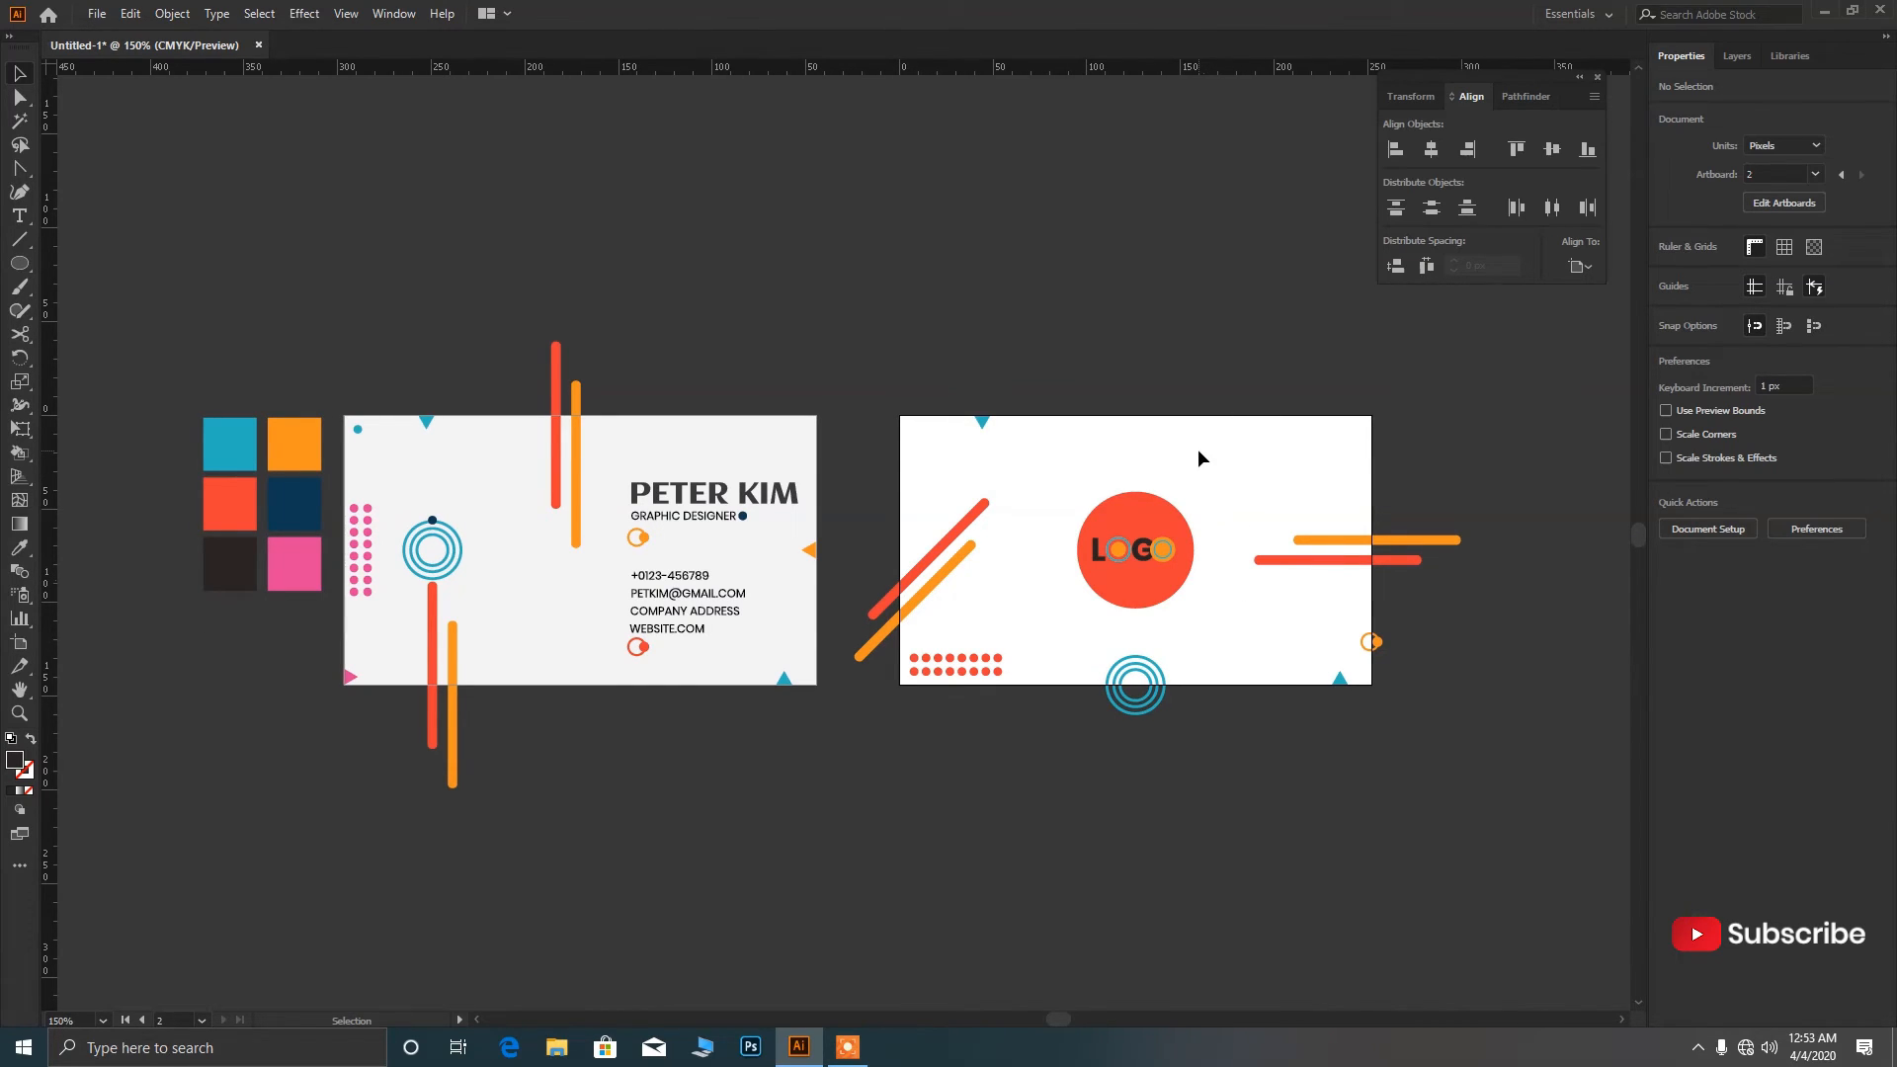
# Copy the dot grid to the top-right corner and turn it into teal outlined rings.
pyautogui.press('l')
pyautogui.scroll(1, 1330, 466)
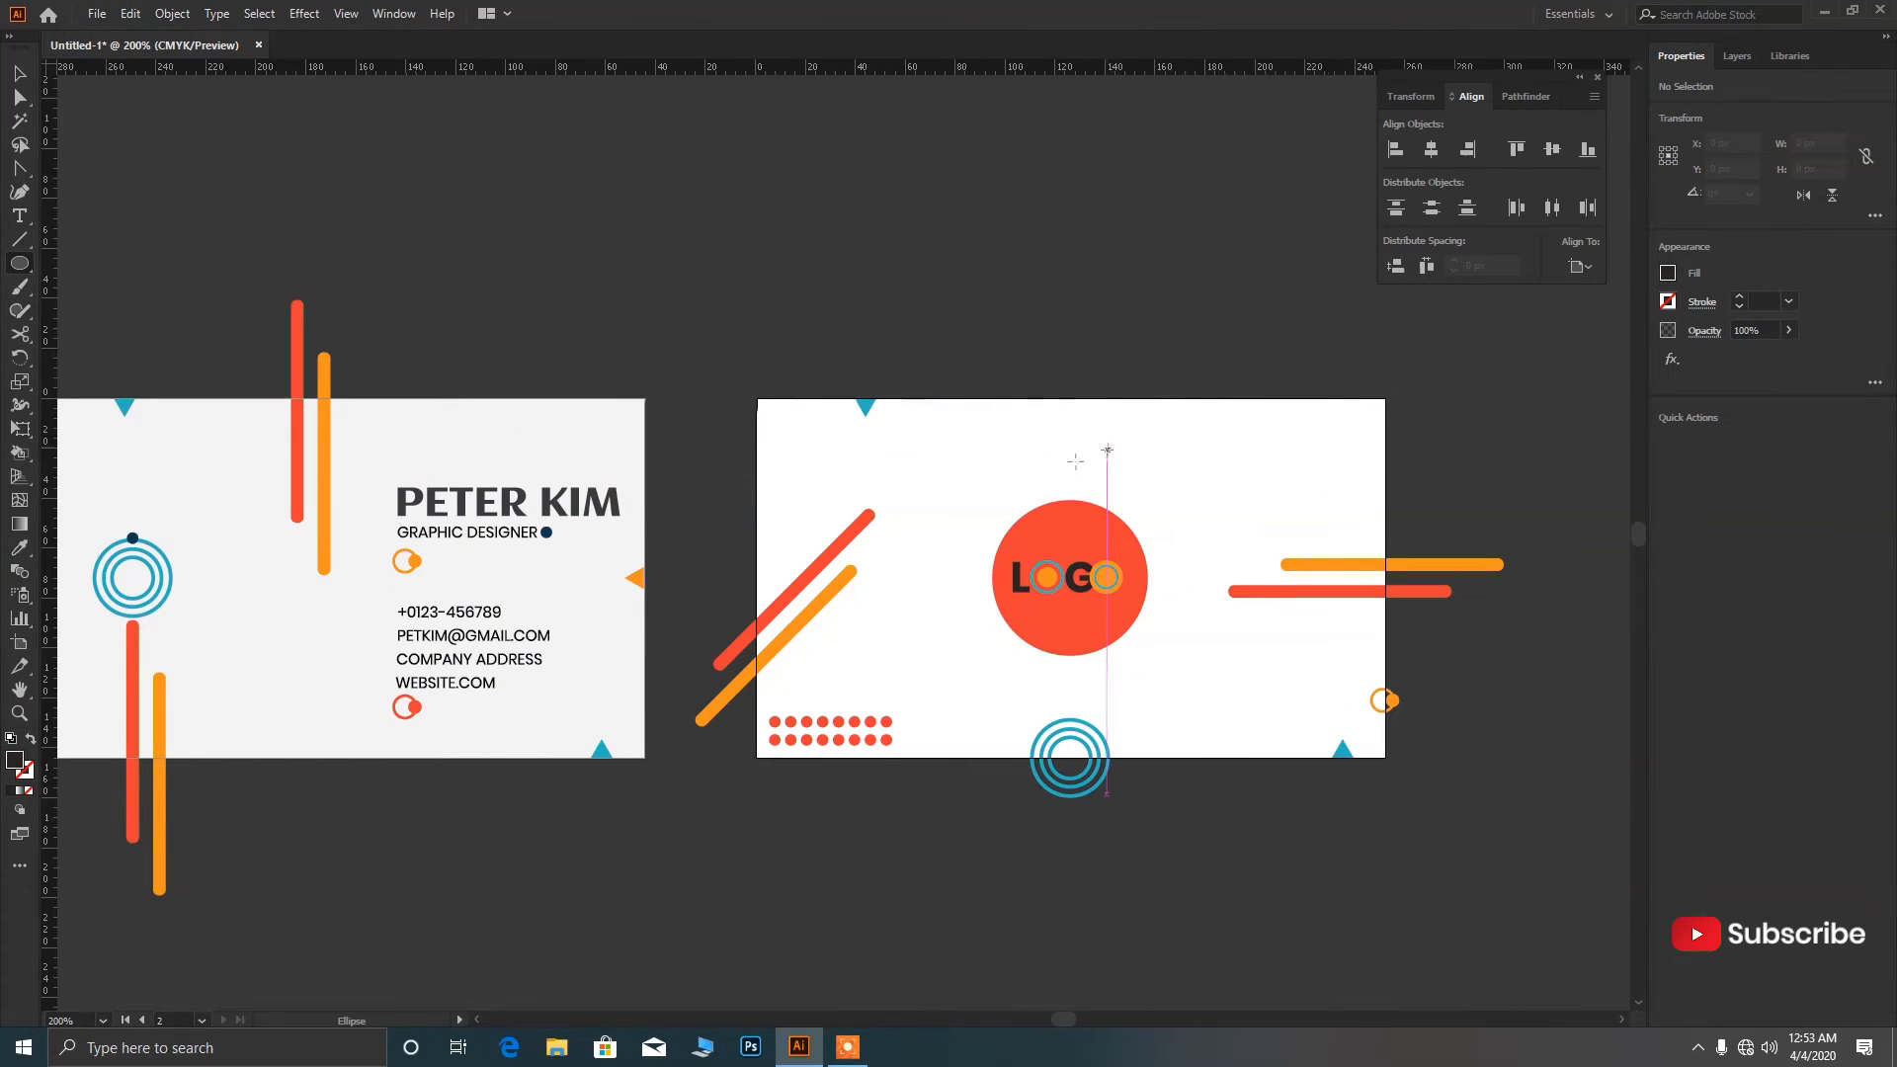
pyautogui.press('v')
pyautogui.moveTo(884, 722); pyautogui.dragTo(1350, 428)
pyautogui.hotkey('shift', 'x')
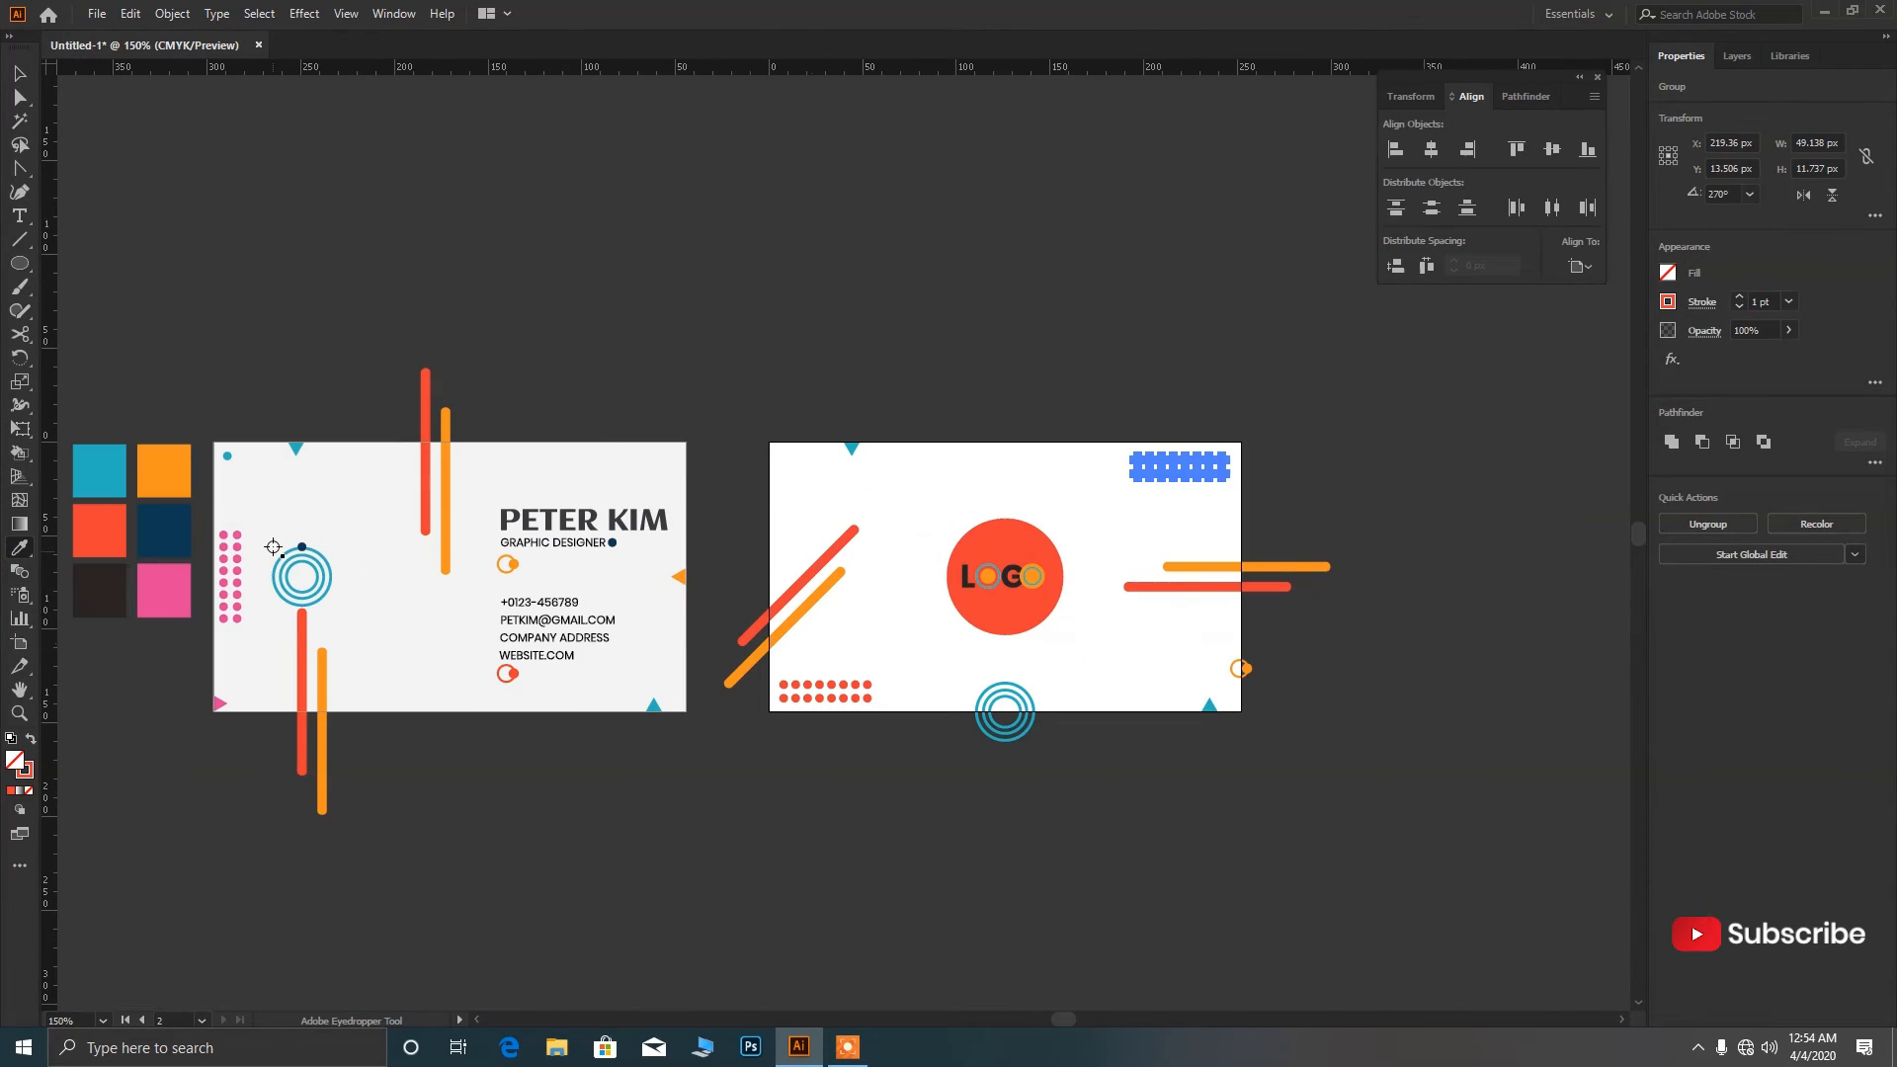
pyautogui.click(114, 478)
pyautogui.press('v')
pyautogui.click(1346, 478)
pyautogui.scroll(-2, 1243, 508)
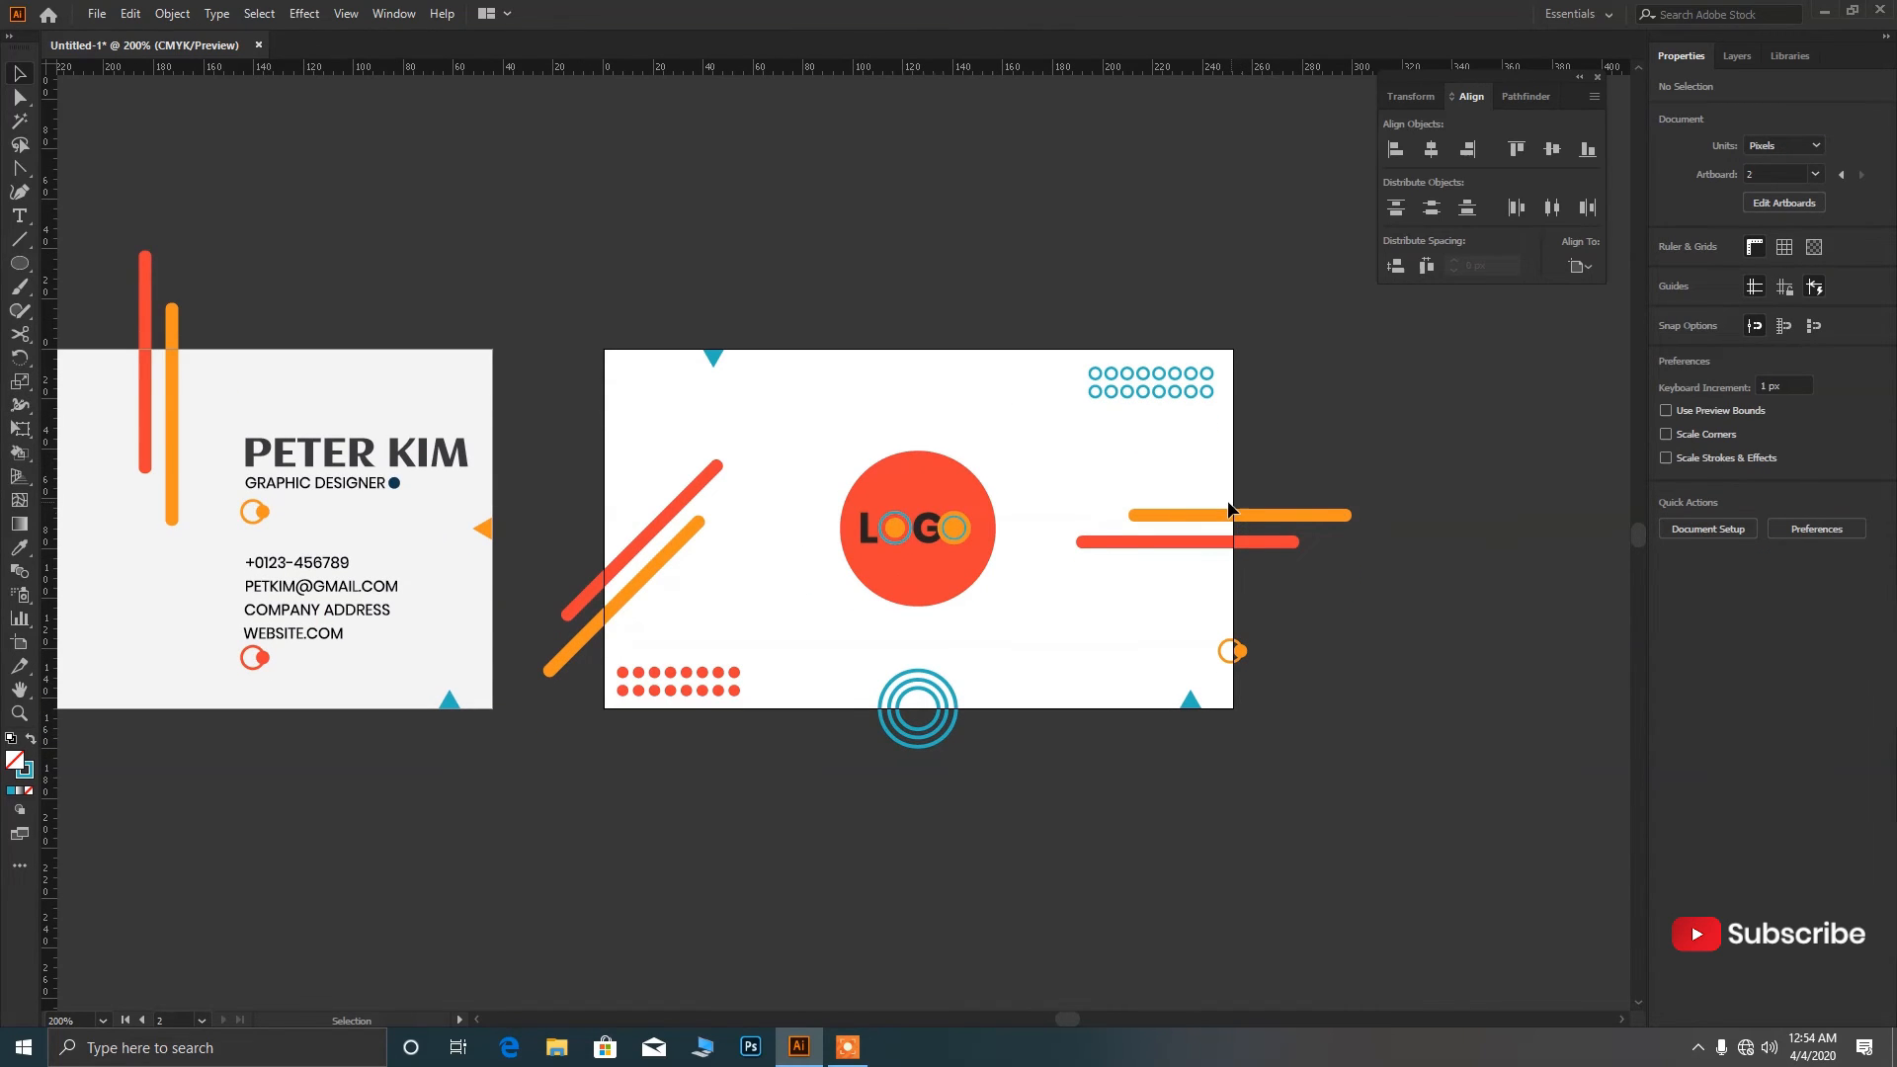
pyautogui.scroll(-1, 1004, 566)
pyautogui.scroll(-1, 991, 583)
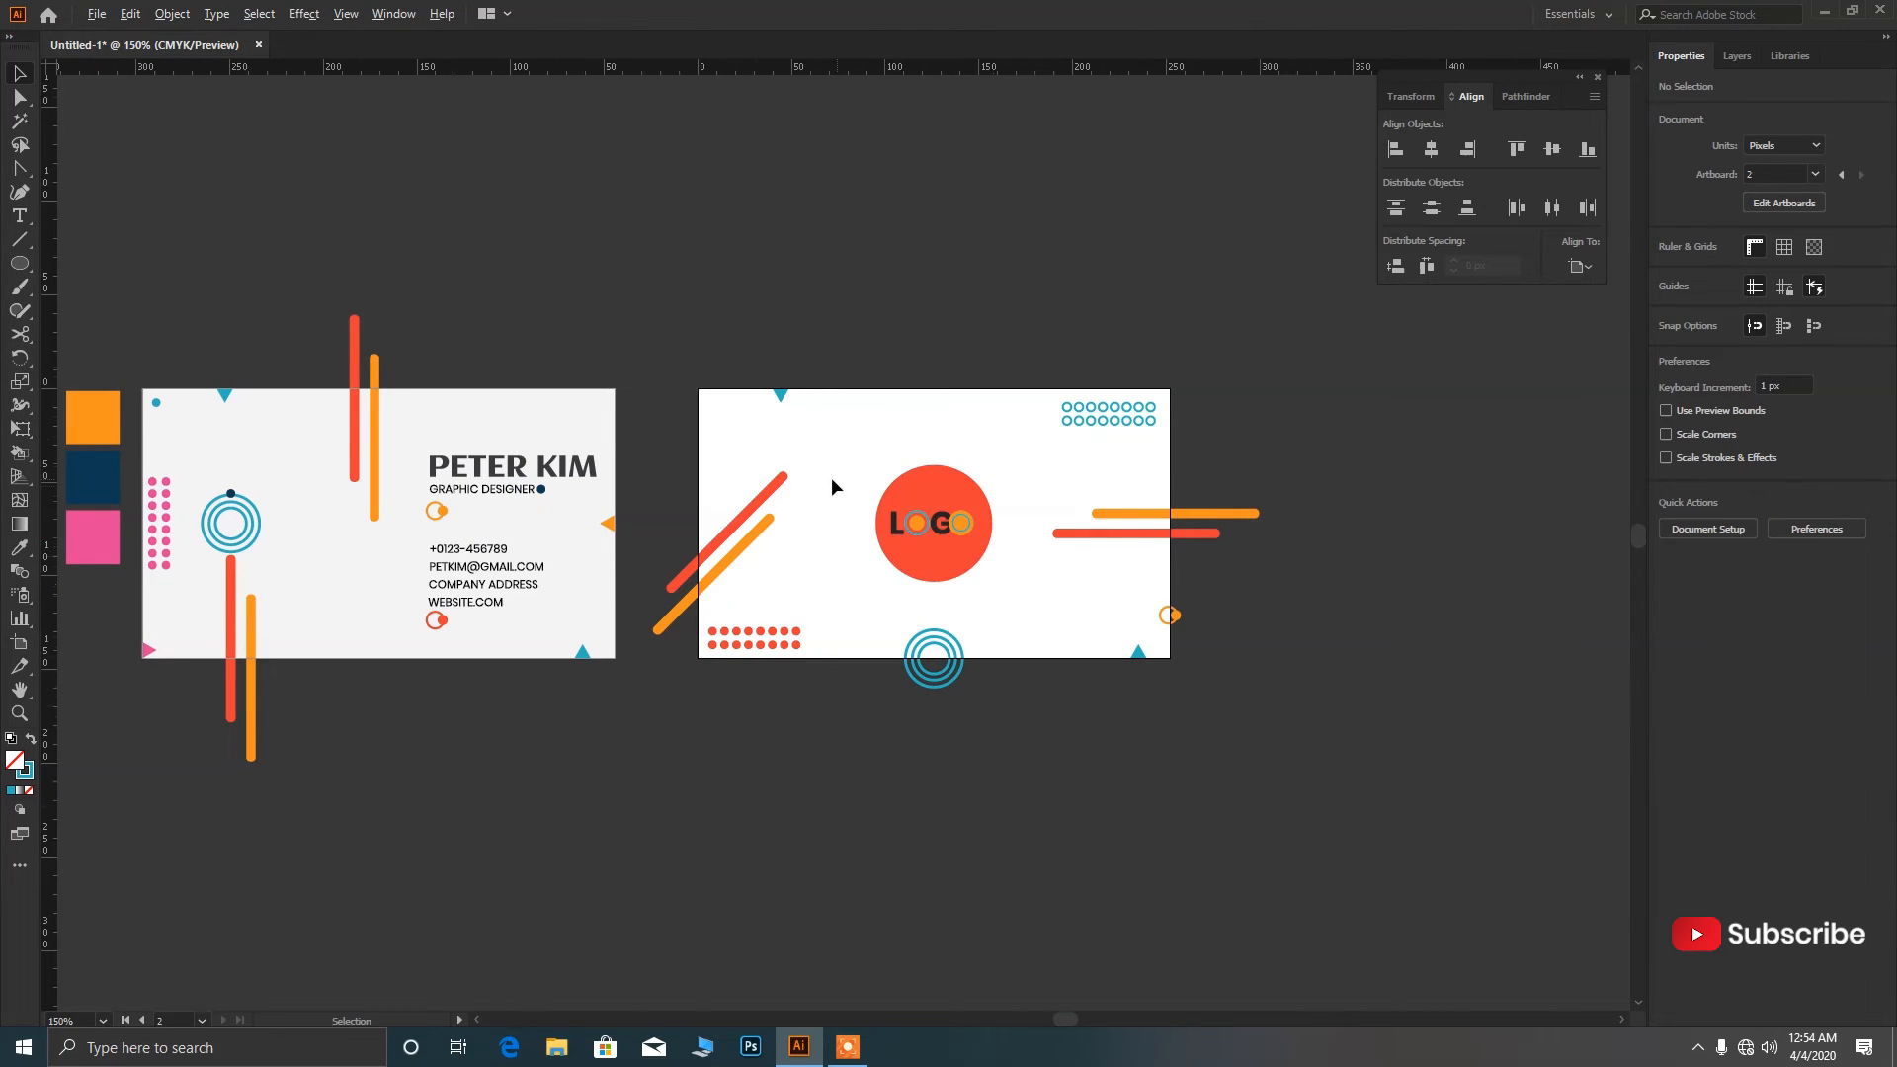
# Nudge the small triangle at the back card's top left to the left.
pyautogui.scroll(1, 833, 480)
pyautogui.click(763, 366)
pyautogui.hotkey('shift', 'Left')
pyautogui.hotkey('shift', 'Left')
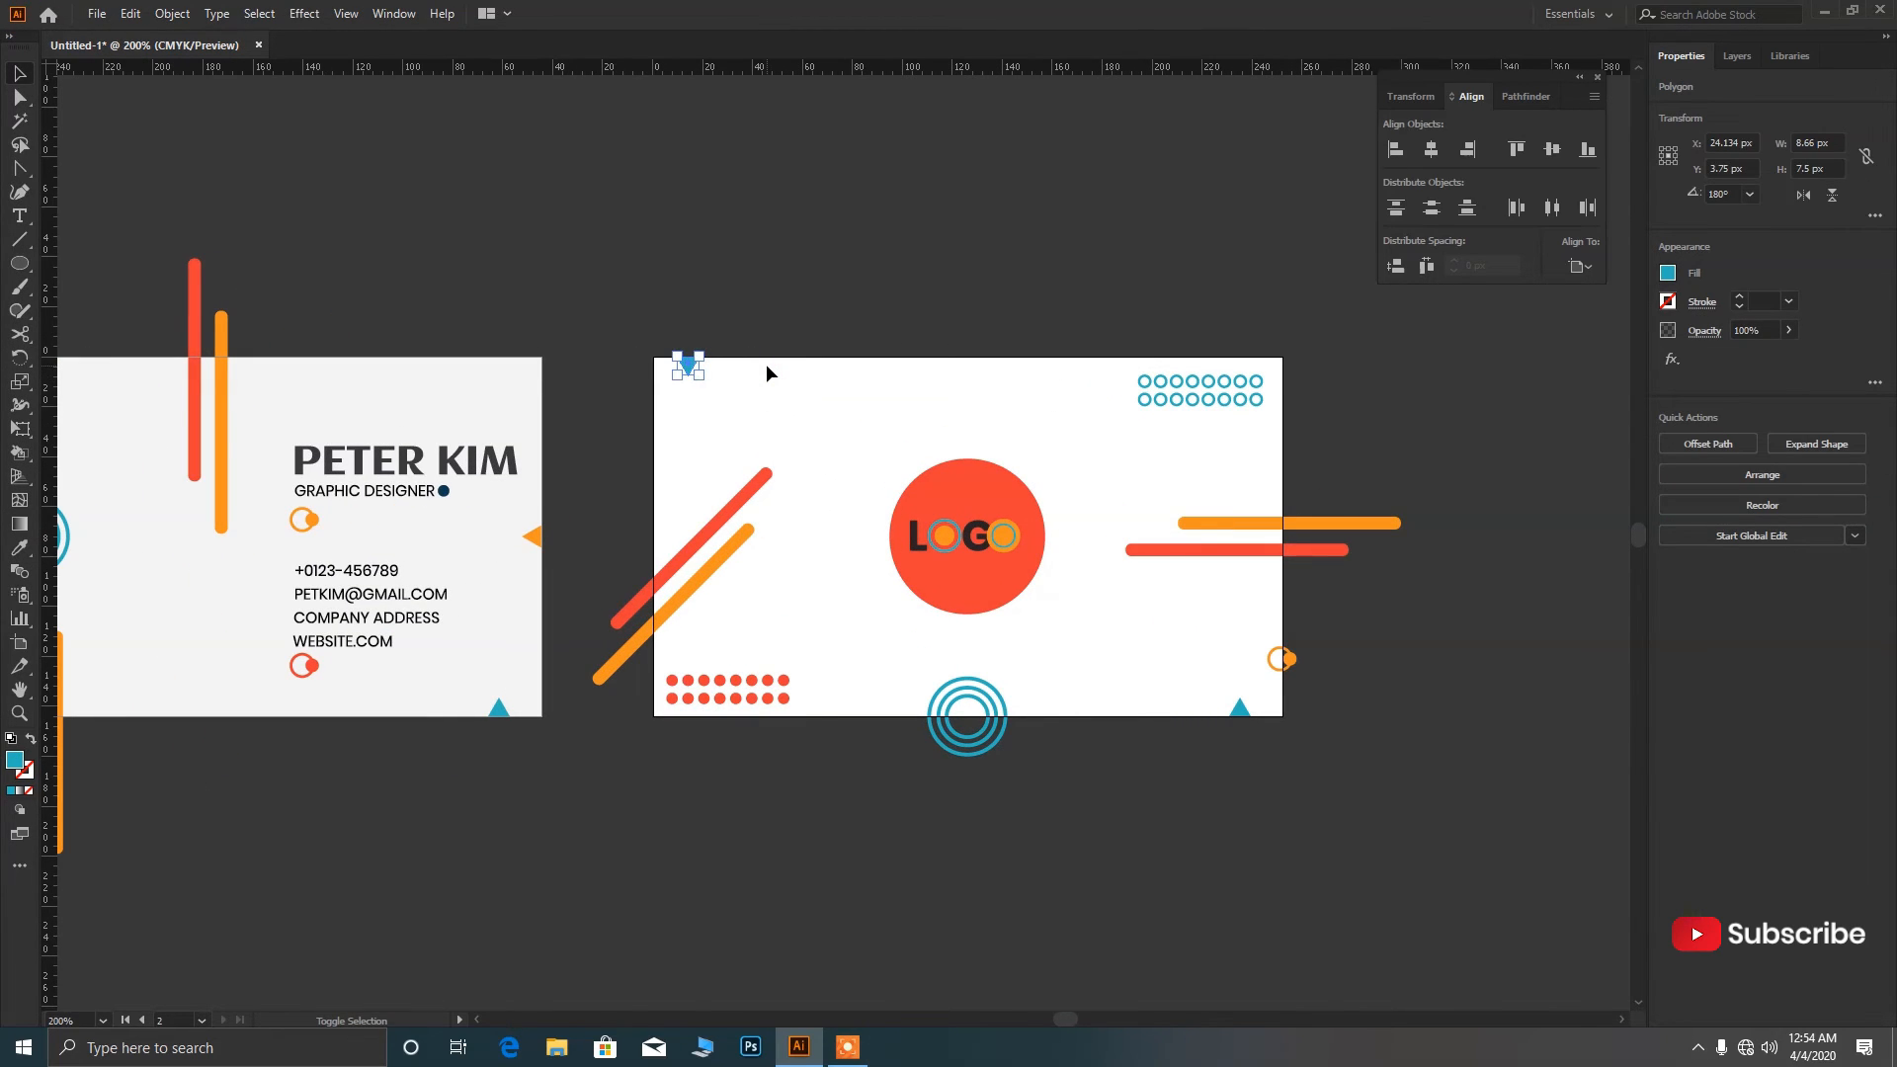
pyautogui.click(923, 265)
pyautogui.scroll(-1, 914, 316)
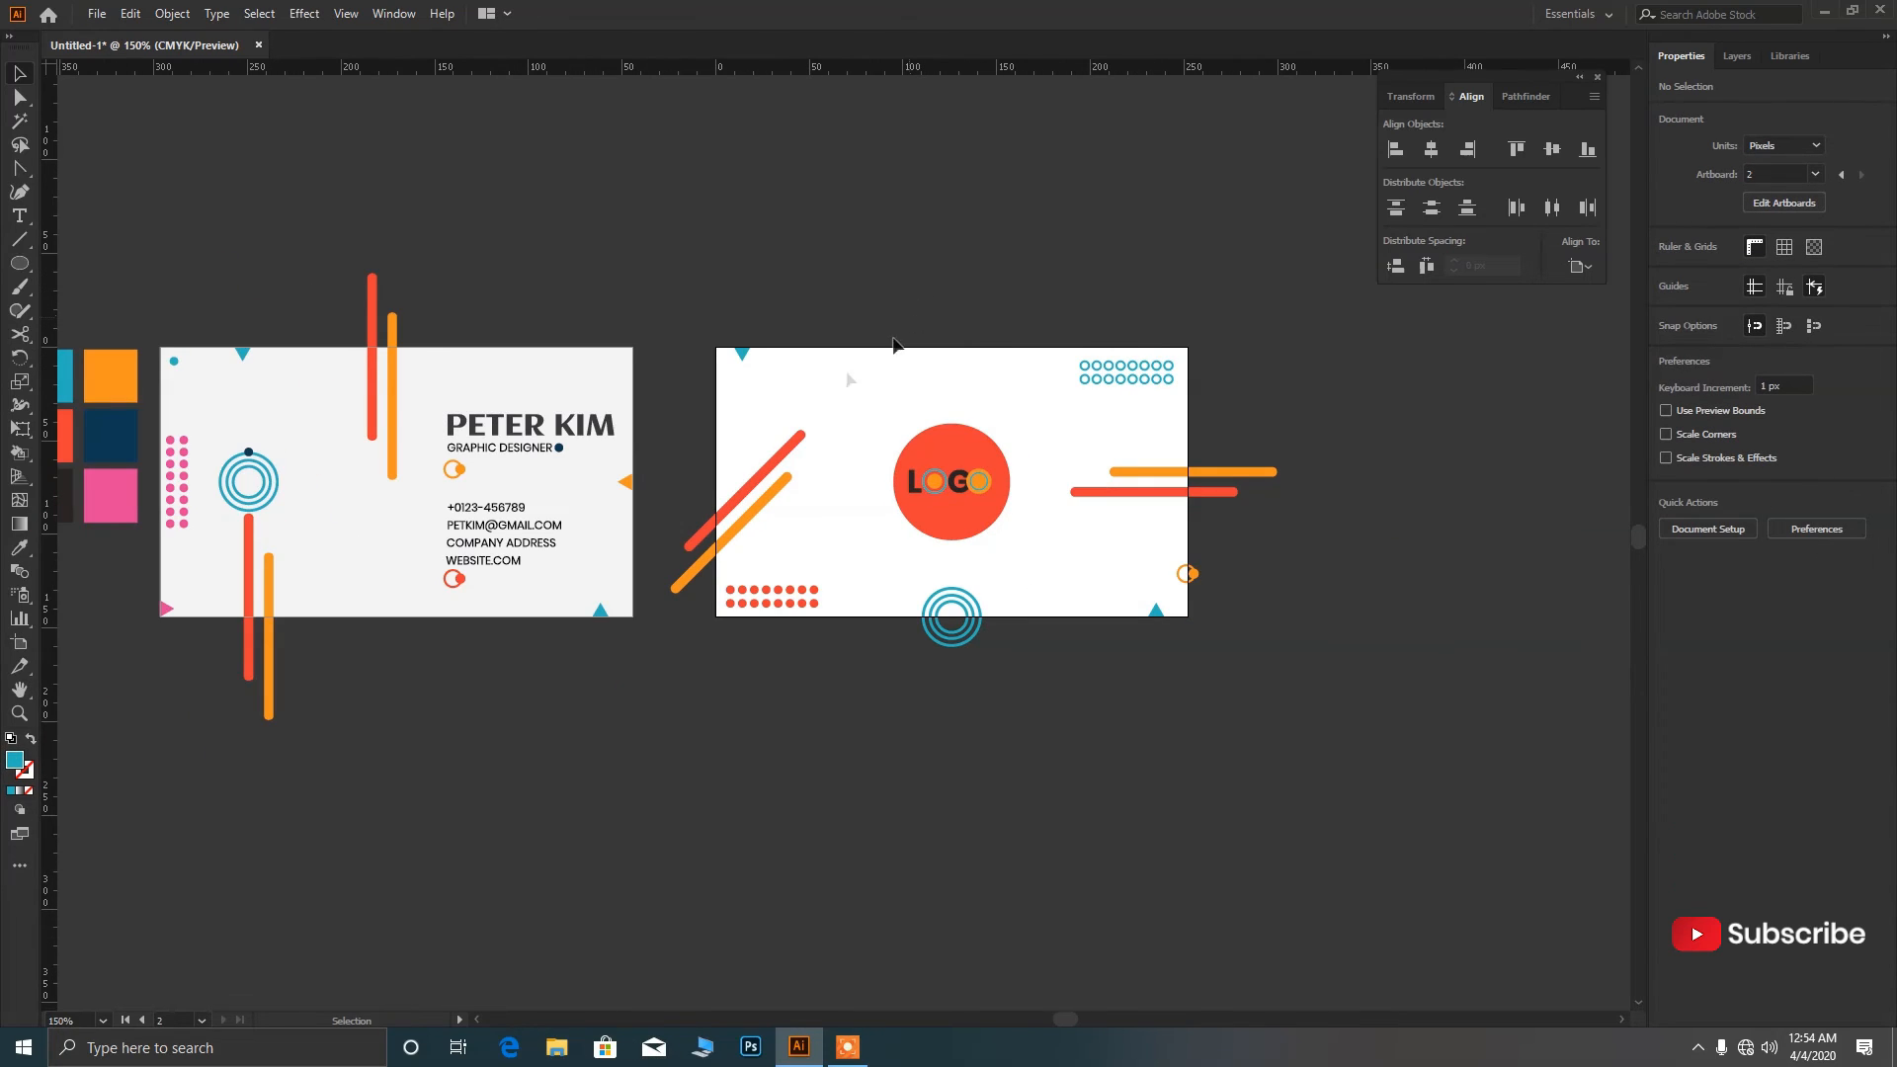
# Copy the ring-and-dot icon above LOGO and give a copied dot the red bar's outline.
pyautogui.moveTo(454, 577); pyautogui.dragTo(945, 383)
pyautogui.click(1001, 413)
pyautogui.moveTo(183, 369); pyautogui.dragTo(1081, 507)
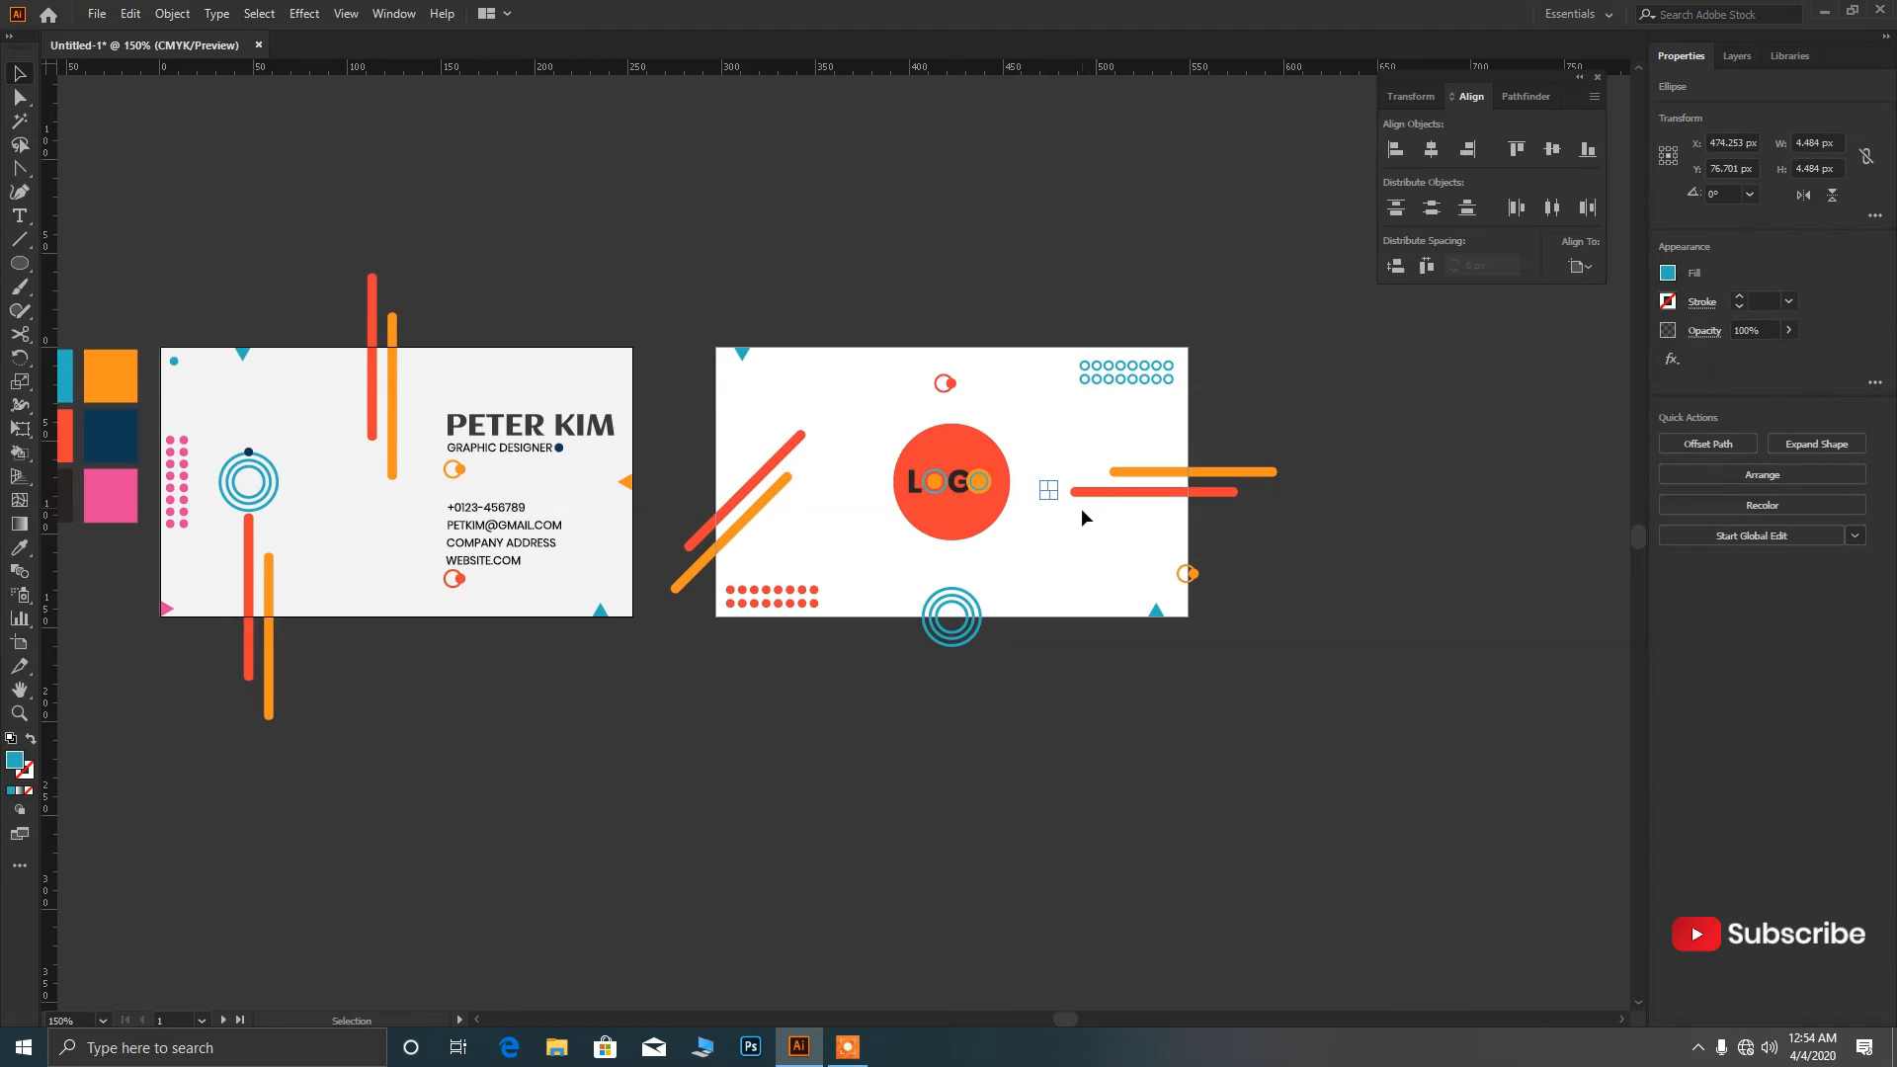
pyautogui.scroll(5, 1088, 512)
pyautogui.moveTo(943, 413); pyautogui.dragTo(958, 421)
pyautogui.press('i')
pyautogui.click(1101, 416)
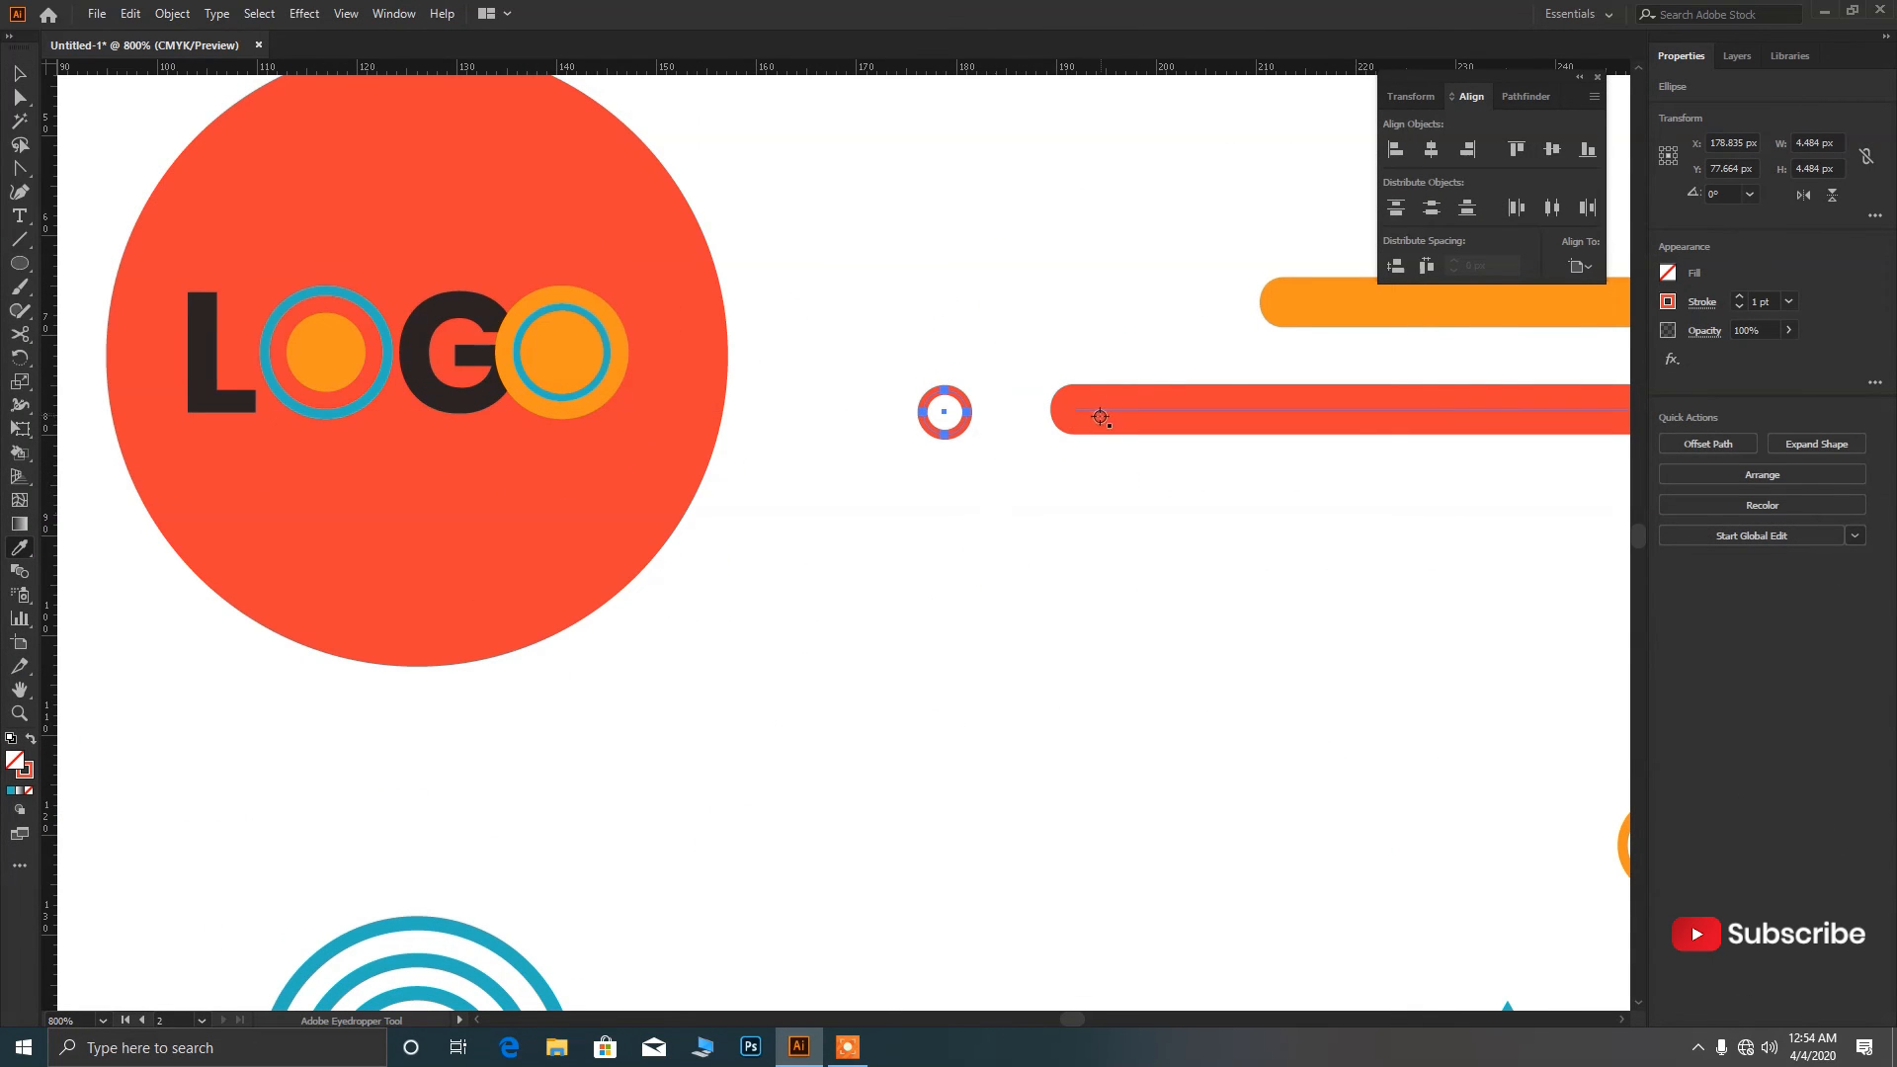
# Move the small ring beside the orange bar and colour it orange.
pyautogui.press('v')
pyautogui.scroll(-2, 889, 481)
pyautogui.scroll(1, 914, 466)
pyautogui.moveTo(912, 461); pyautogui.dragTo(1107, 389)
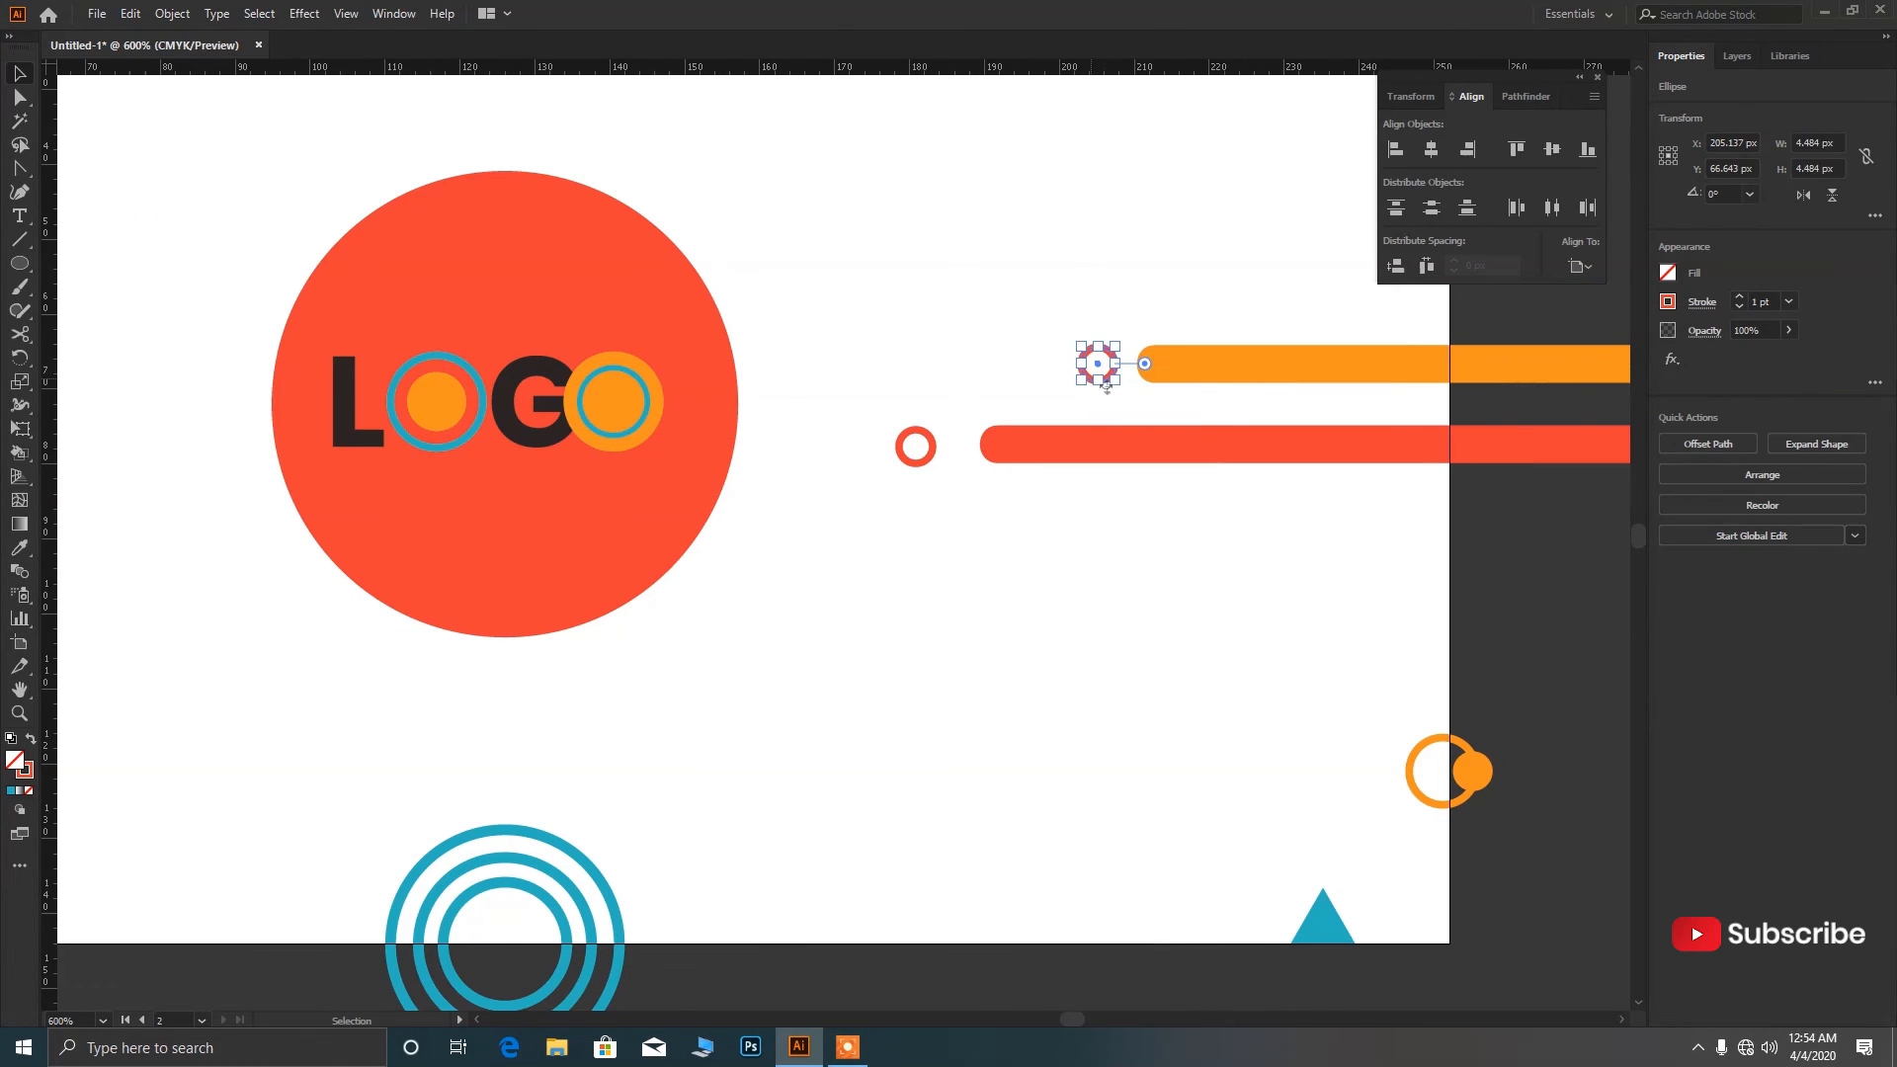
pyautogui.click(17, 548)
pyautogui.click(1195, 363)
pyautogui.press('v')
pyautogui.click(1033, 383)
pyautogui.scroll(-3, 1032, 383)
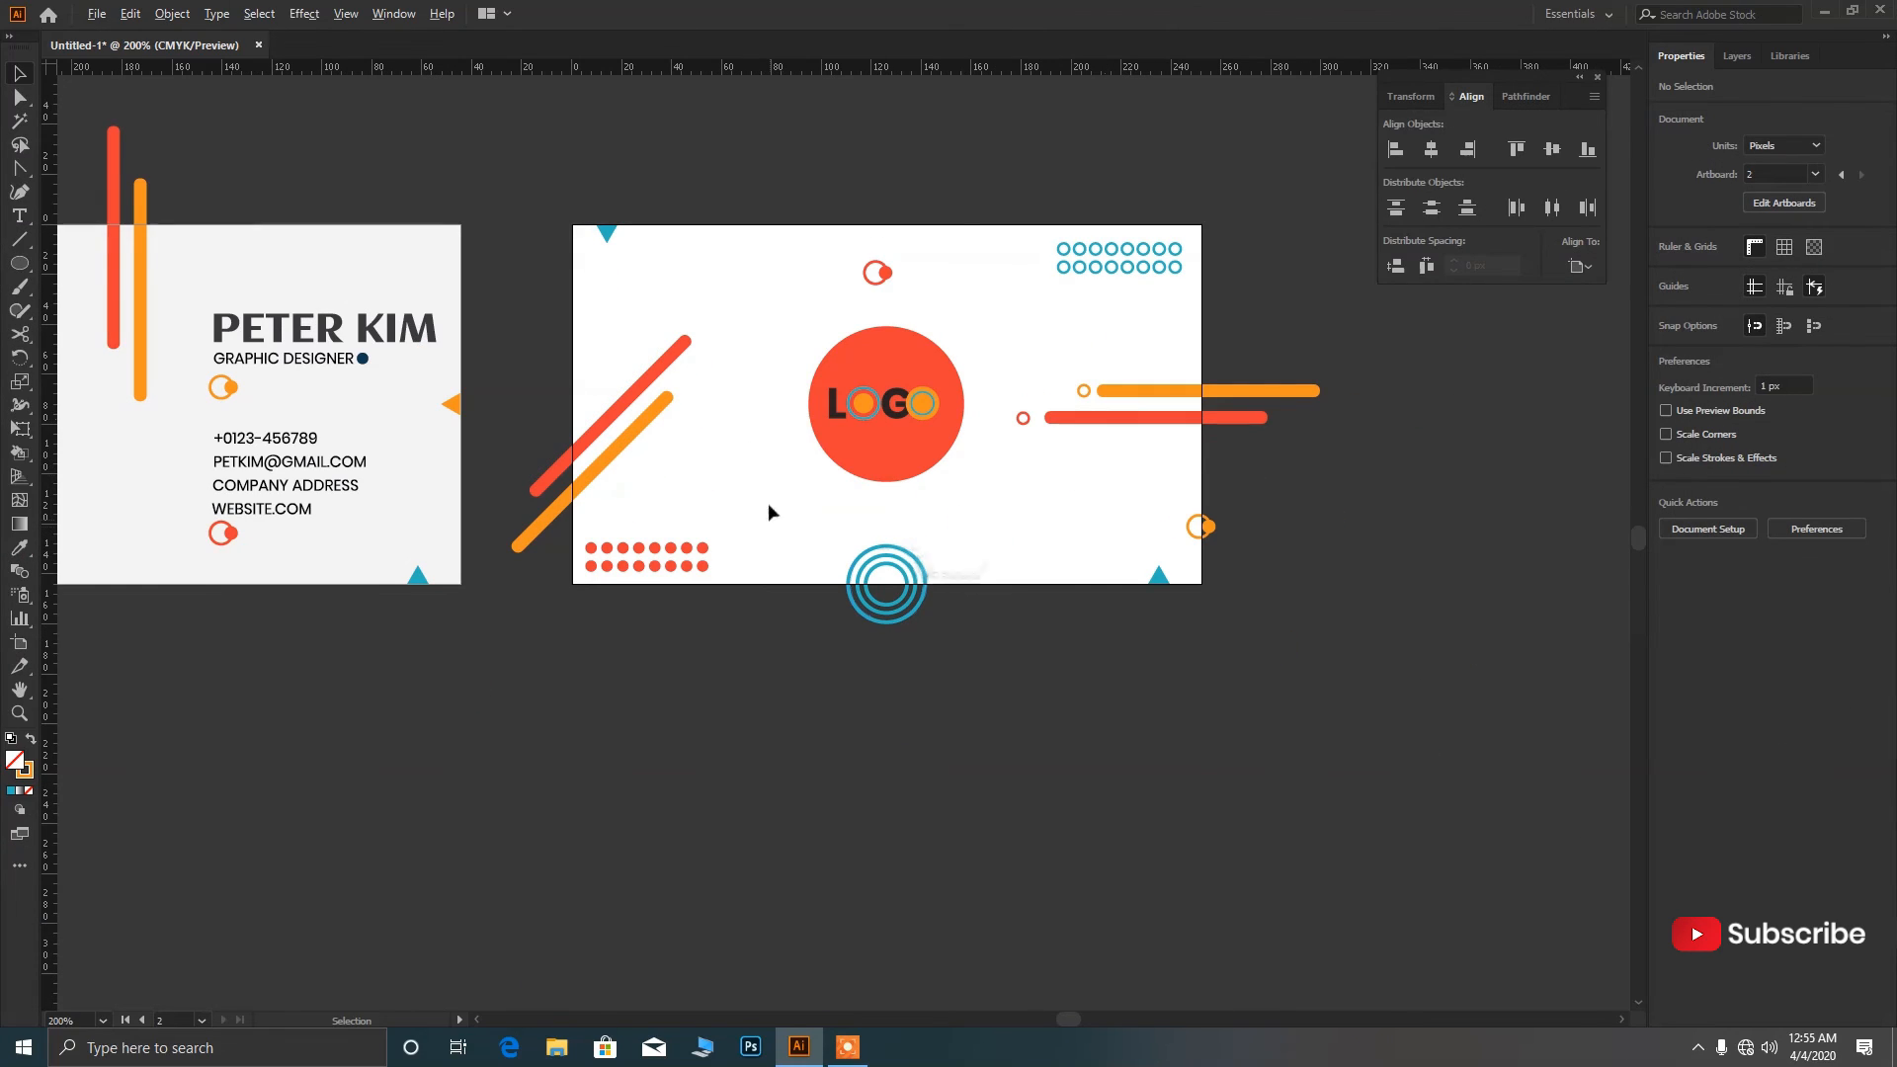
# Place a copy of the small red ring beside the diagonal bars and recolour one ring to match the orange bar.
pyautogui.moveTo(1024, 419); pyautogui.dragTo(649, 488)
pyautogui.click(698, 341)
pyautogui.scroll(3, 701, 336)
pyautogui.click(20, 547)
pyautogui.click(445, 670)
pyautogui.click(20, 74)
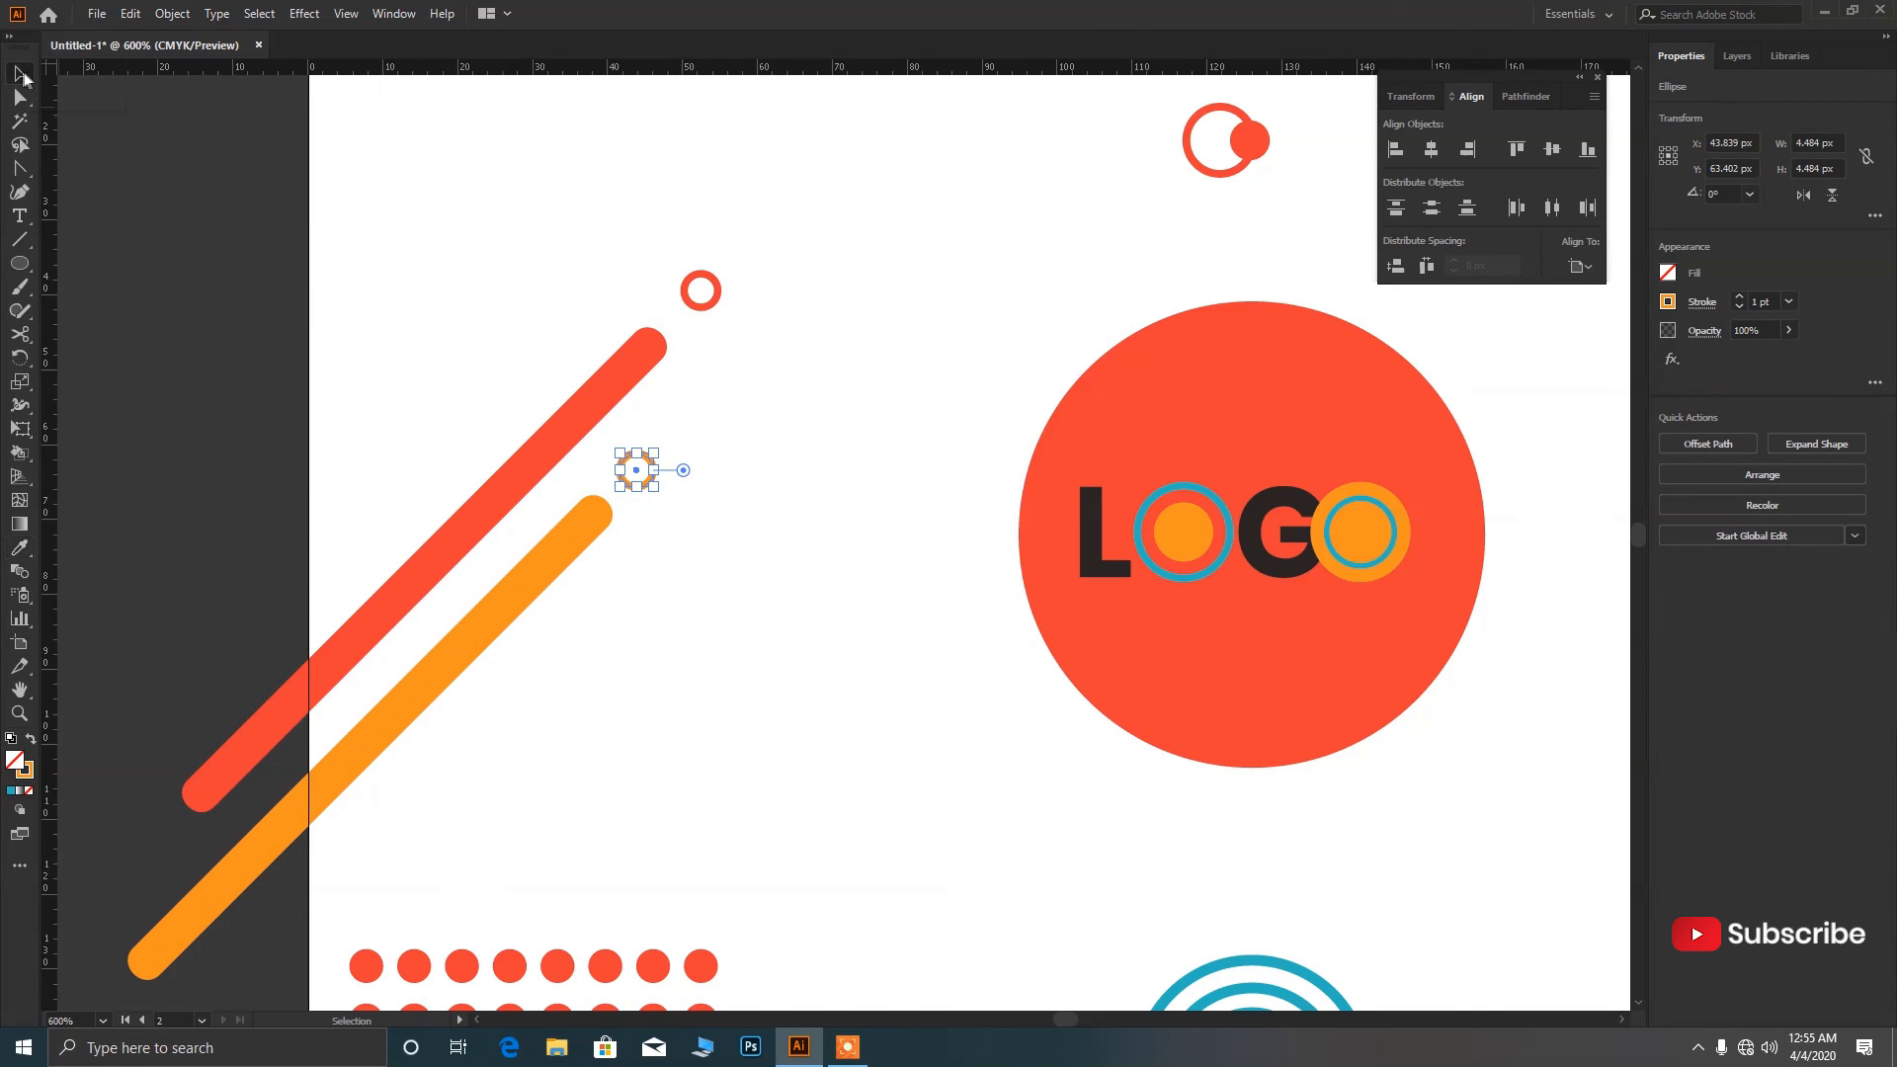
# Remove the colour-swatch squares image from the canvas.
pyautogui.click(764, 374)
pyautogui.scroll(-4, 767, 425)
pyautogui.scroll(1, 828, 528)
pyautogui.scroll(-3, 869, 520)
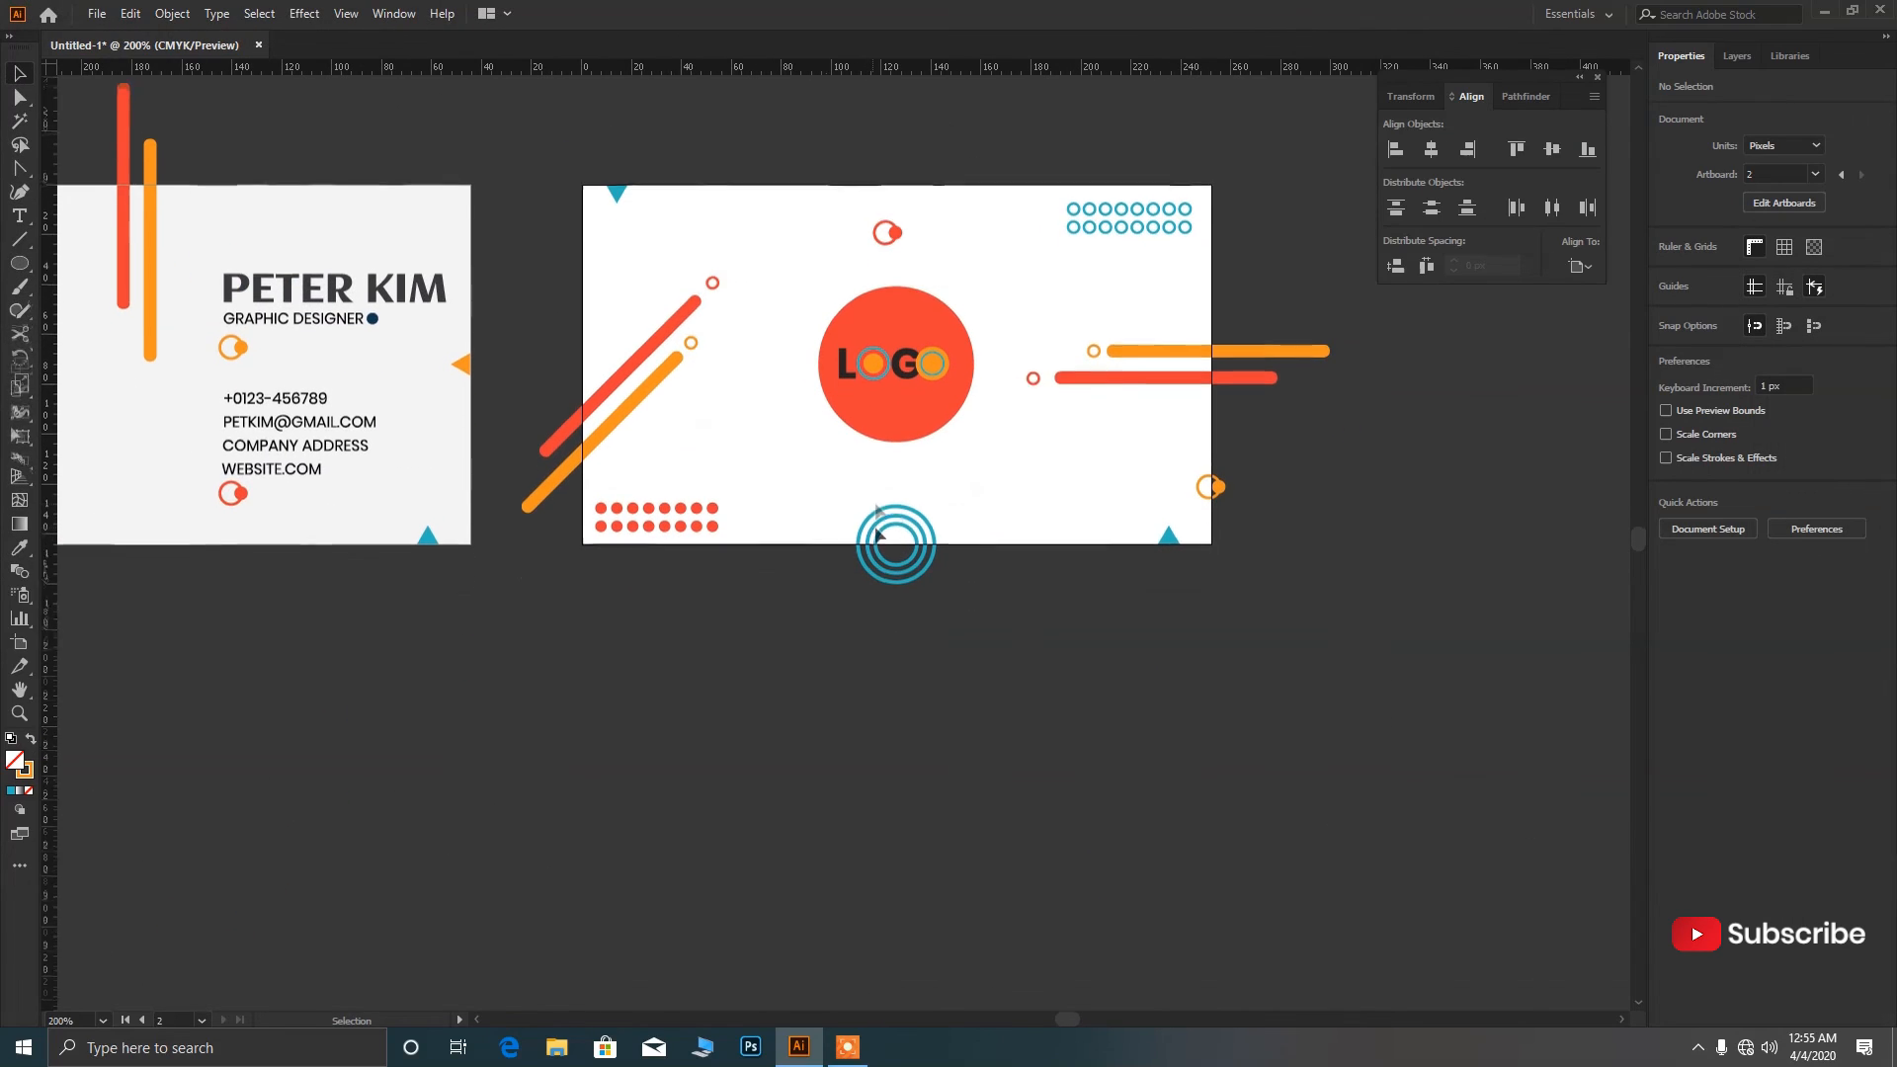
pyautogui.scroll(-1, 865, 513)
pyautogui.scroll(-1, 973, 545)
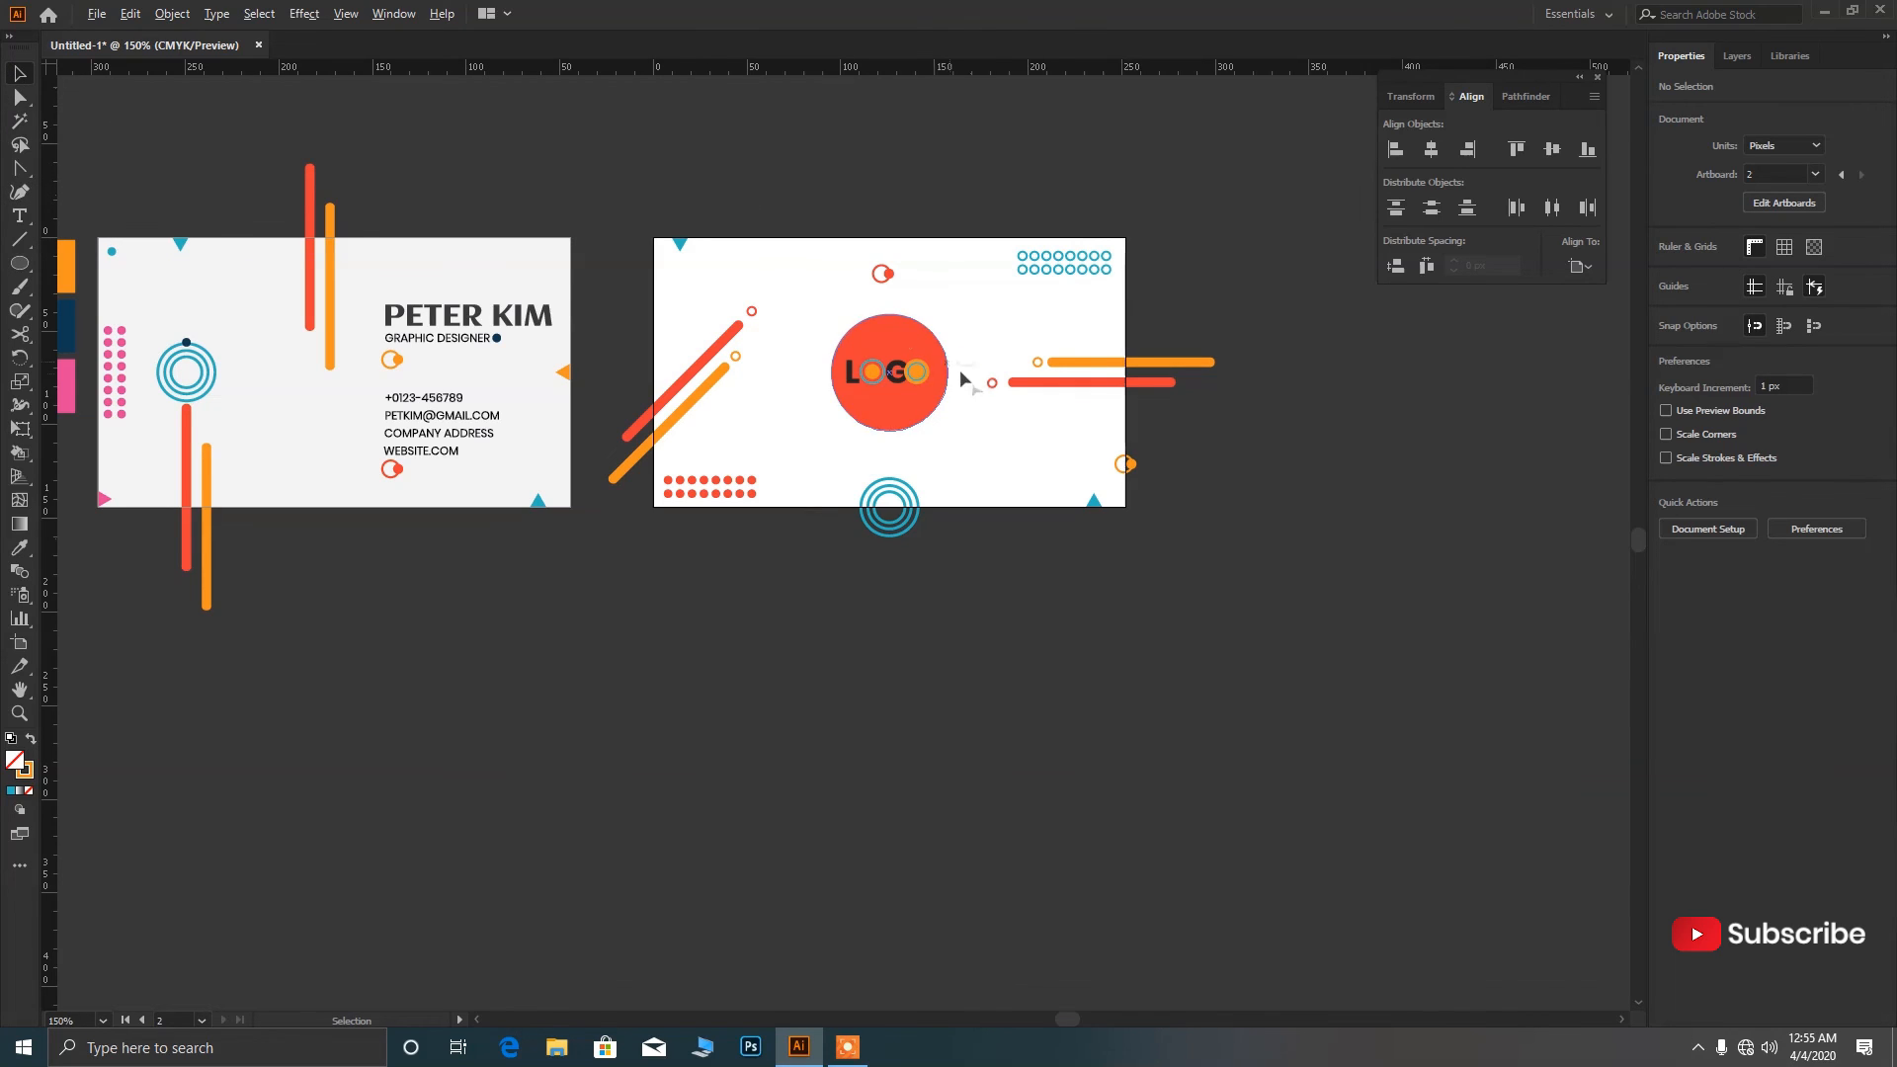
pyautogui.scroll(-2, 1000, 389)
pyautogui.scroll(1, 811, 386)
pyautogui.scroll(1, 707, 517)
pyautogui.click(363, 314)
pyautogui.press('Delete')
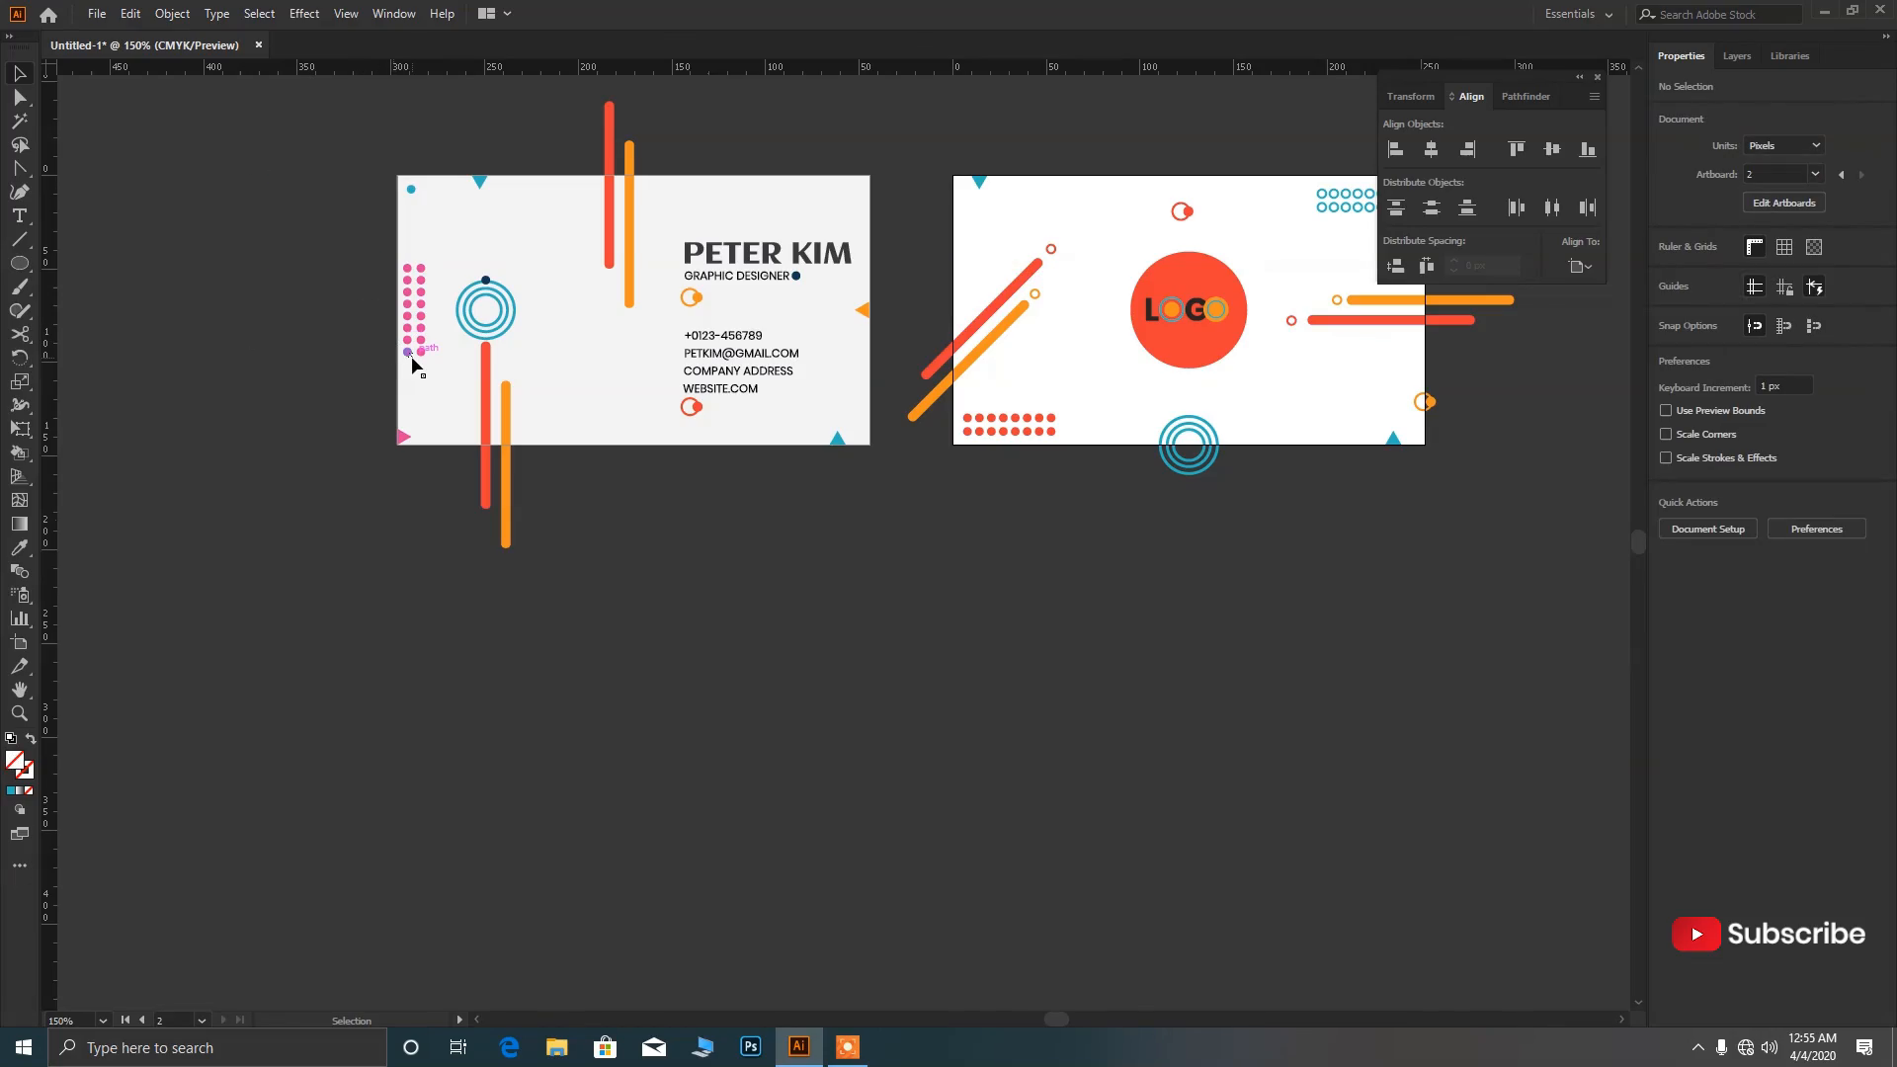